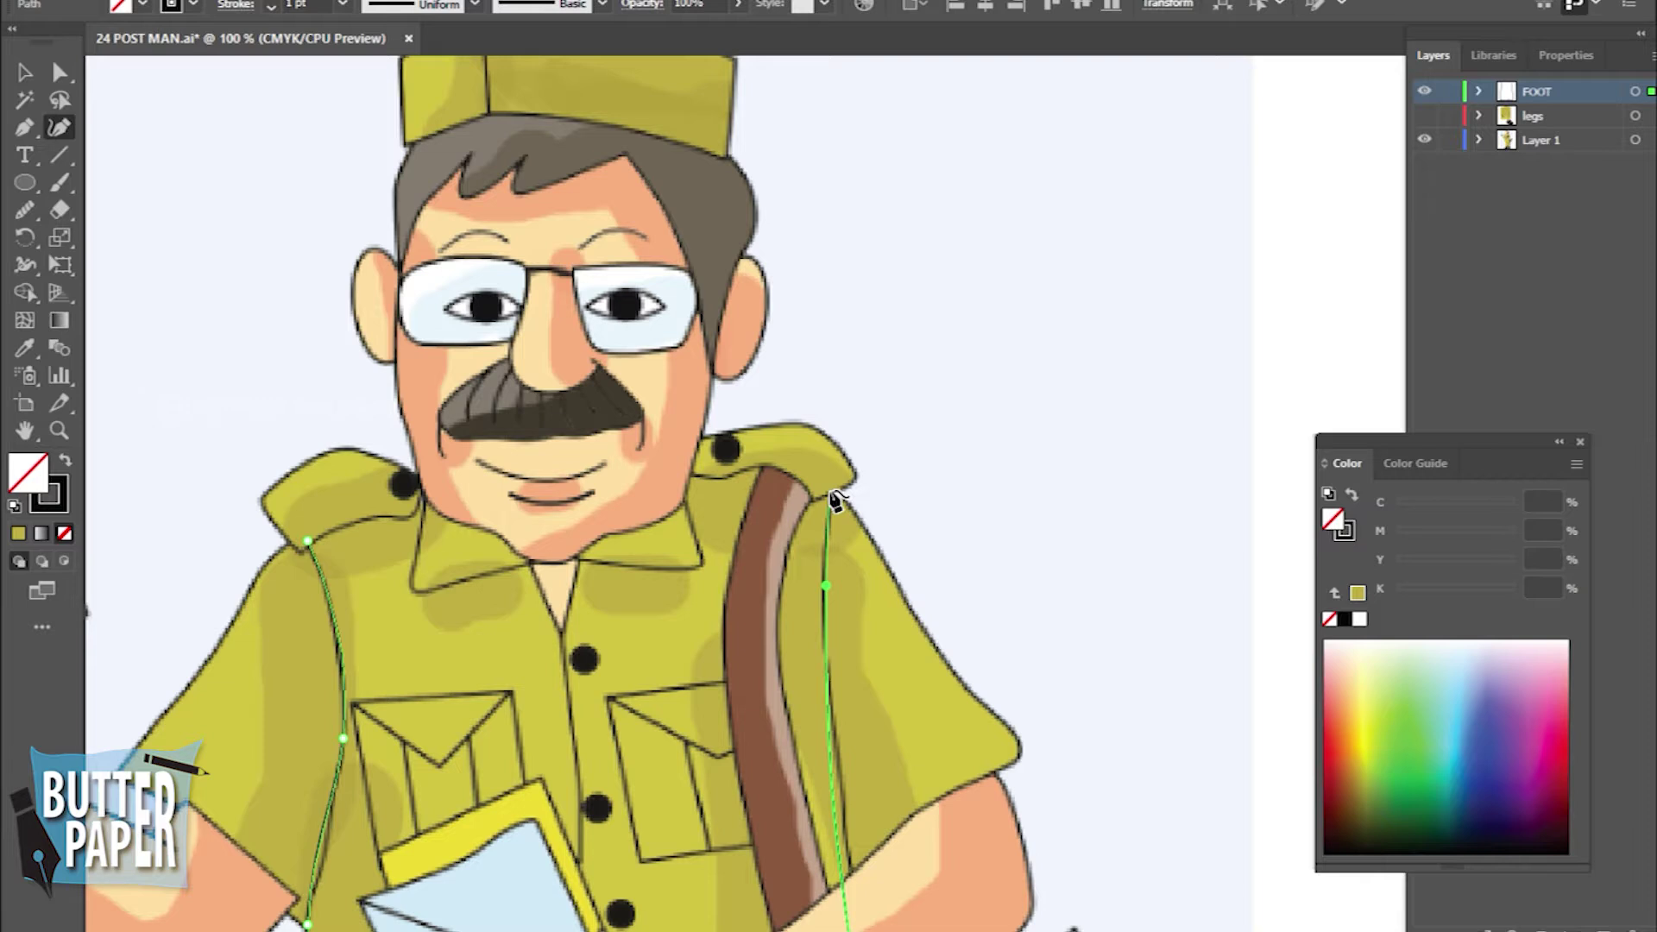
Close the torso outline by joining it at the shoulder-top anchor
left_click(828, 491)
left_click(308, 542)
Add anchors along both torso edges and drag the right anchor down to fit the strap
left_click(312, 573)
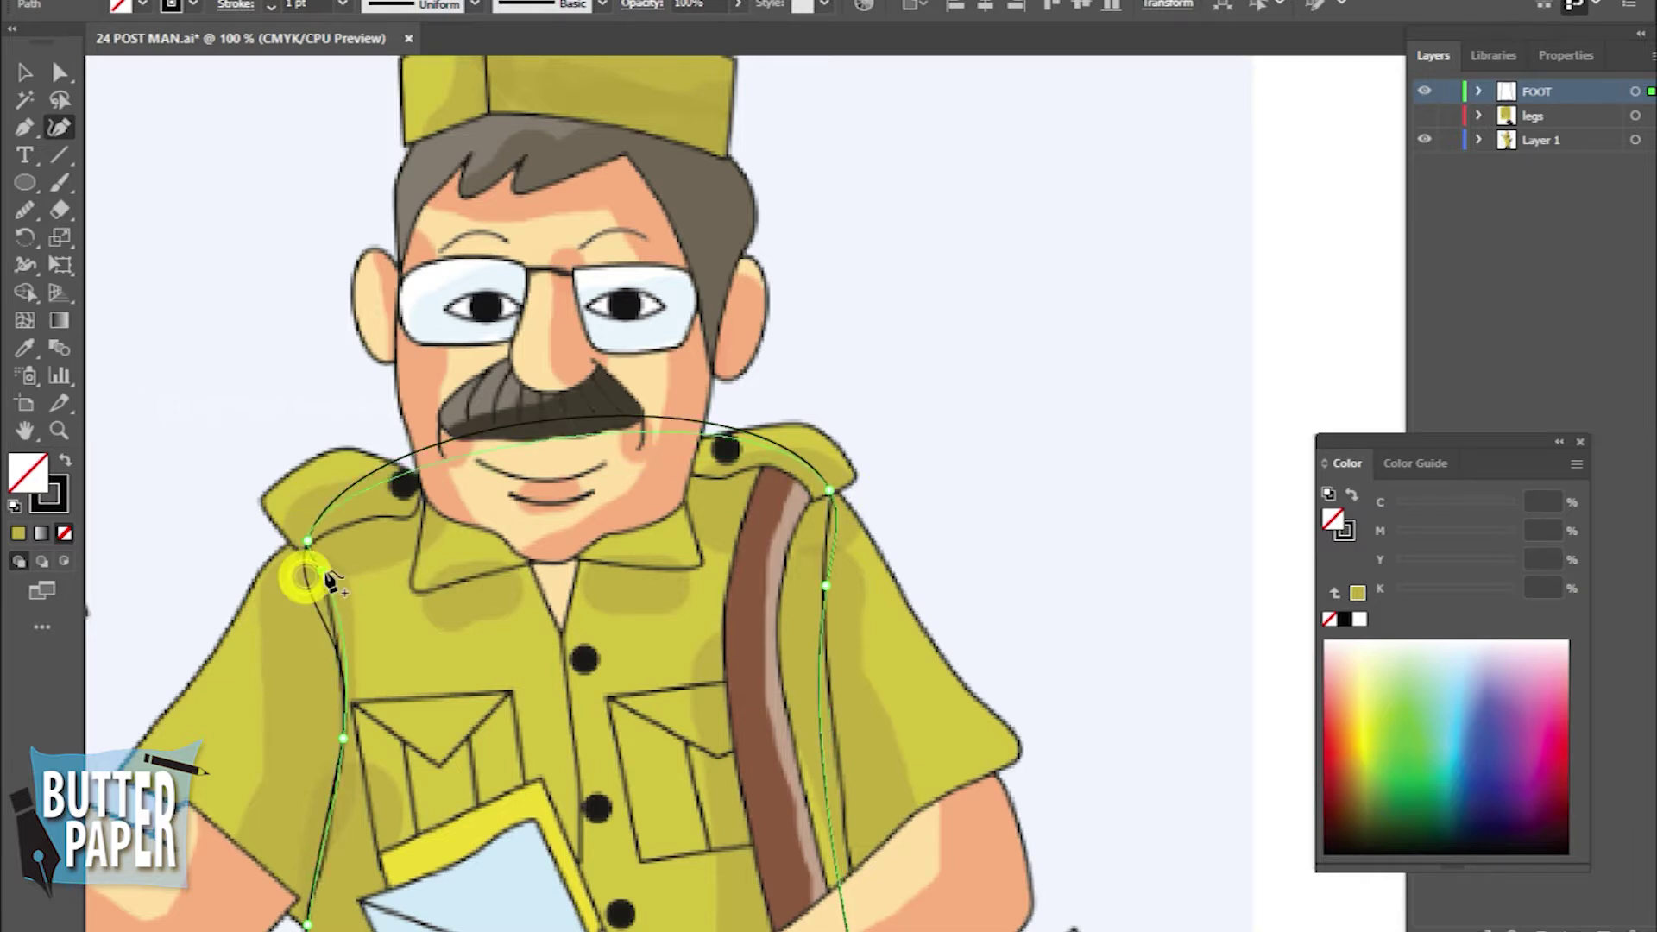
left_click(341, 737)
left_click(335, 659)
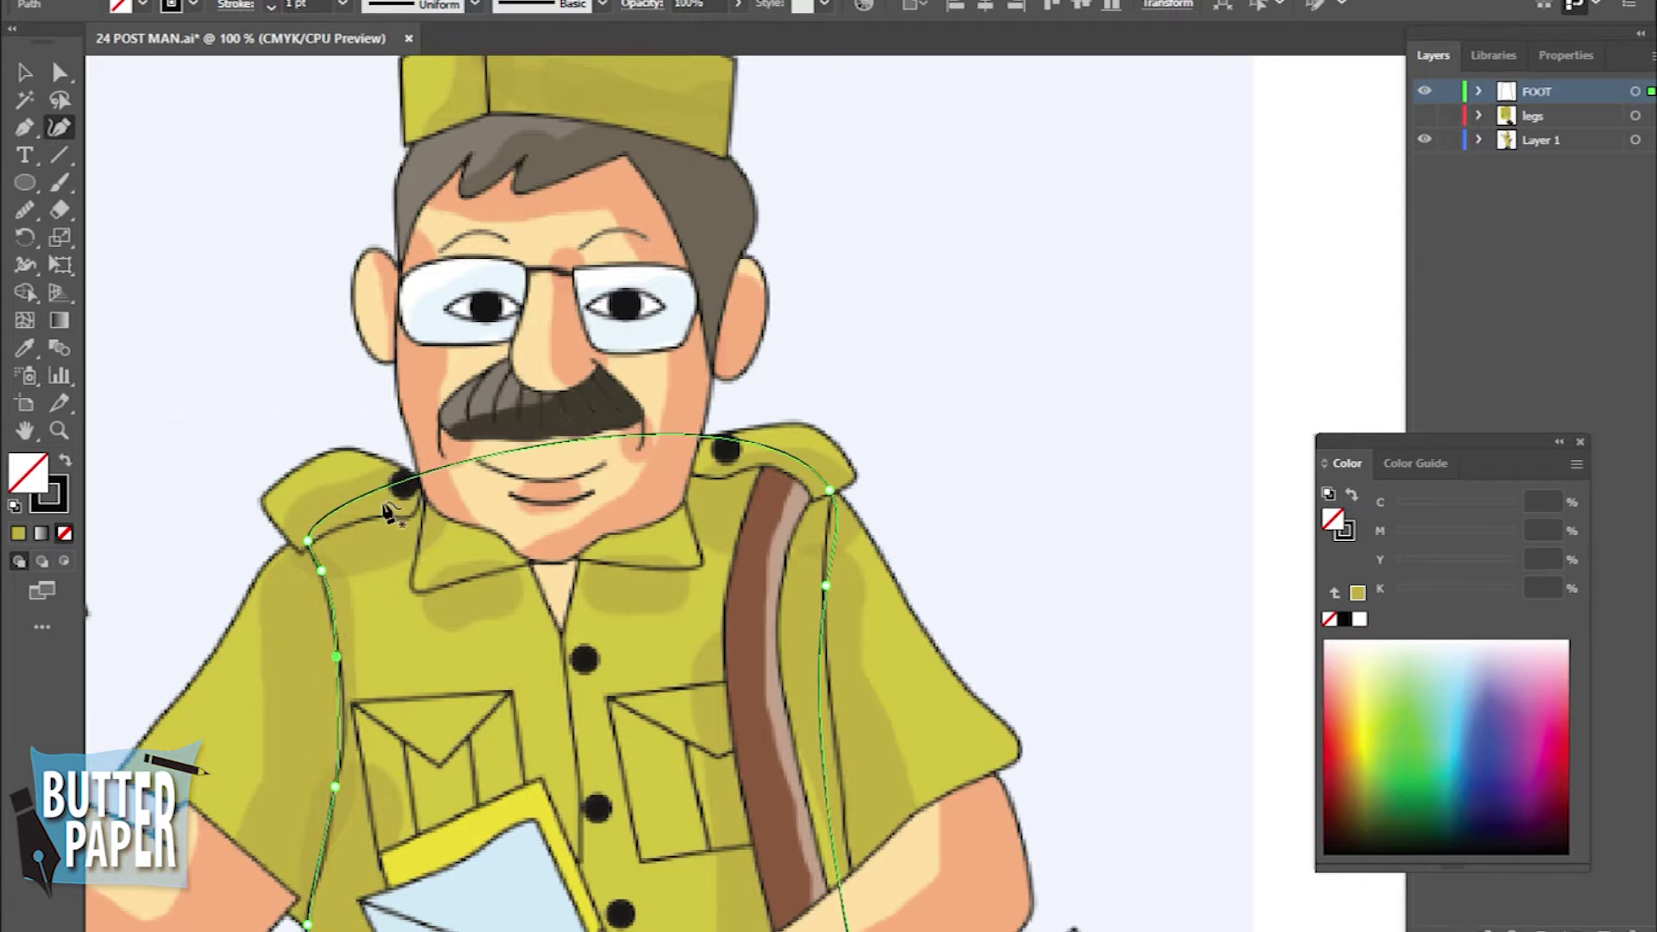
left_click(828, 528)
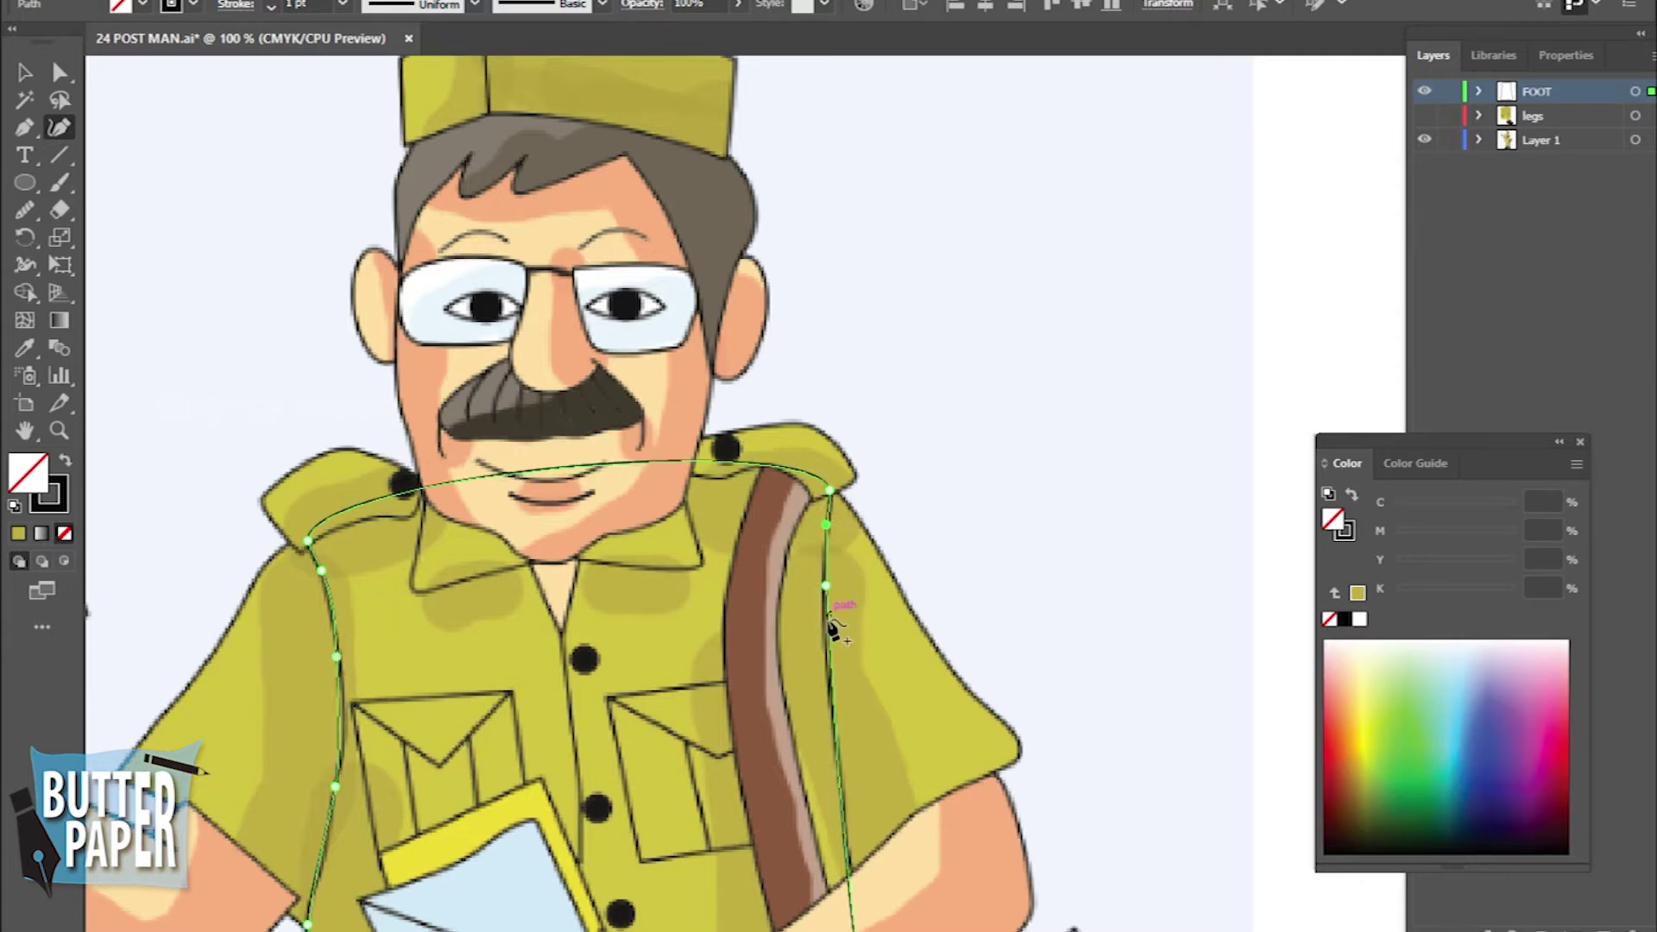
mouse_move(902, 790)
left_mouse_down()
mouse_move(978, 275)
mouse_move(932, 621)
left_mouse_up()
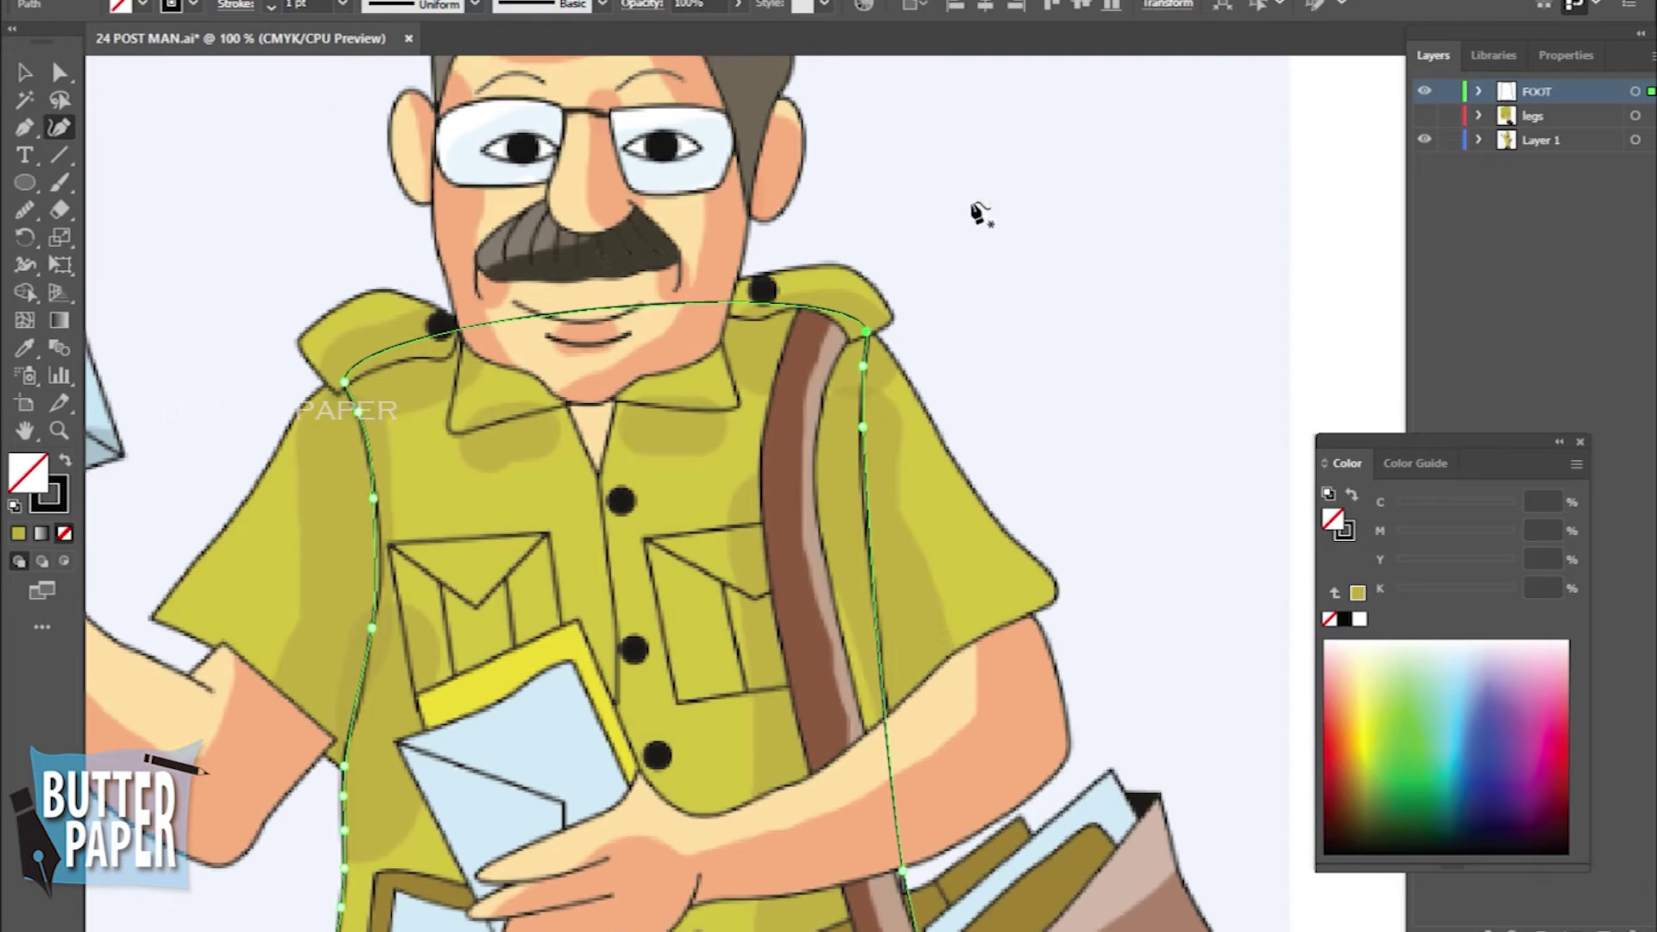
left_click(861, 429)
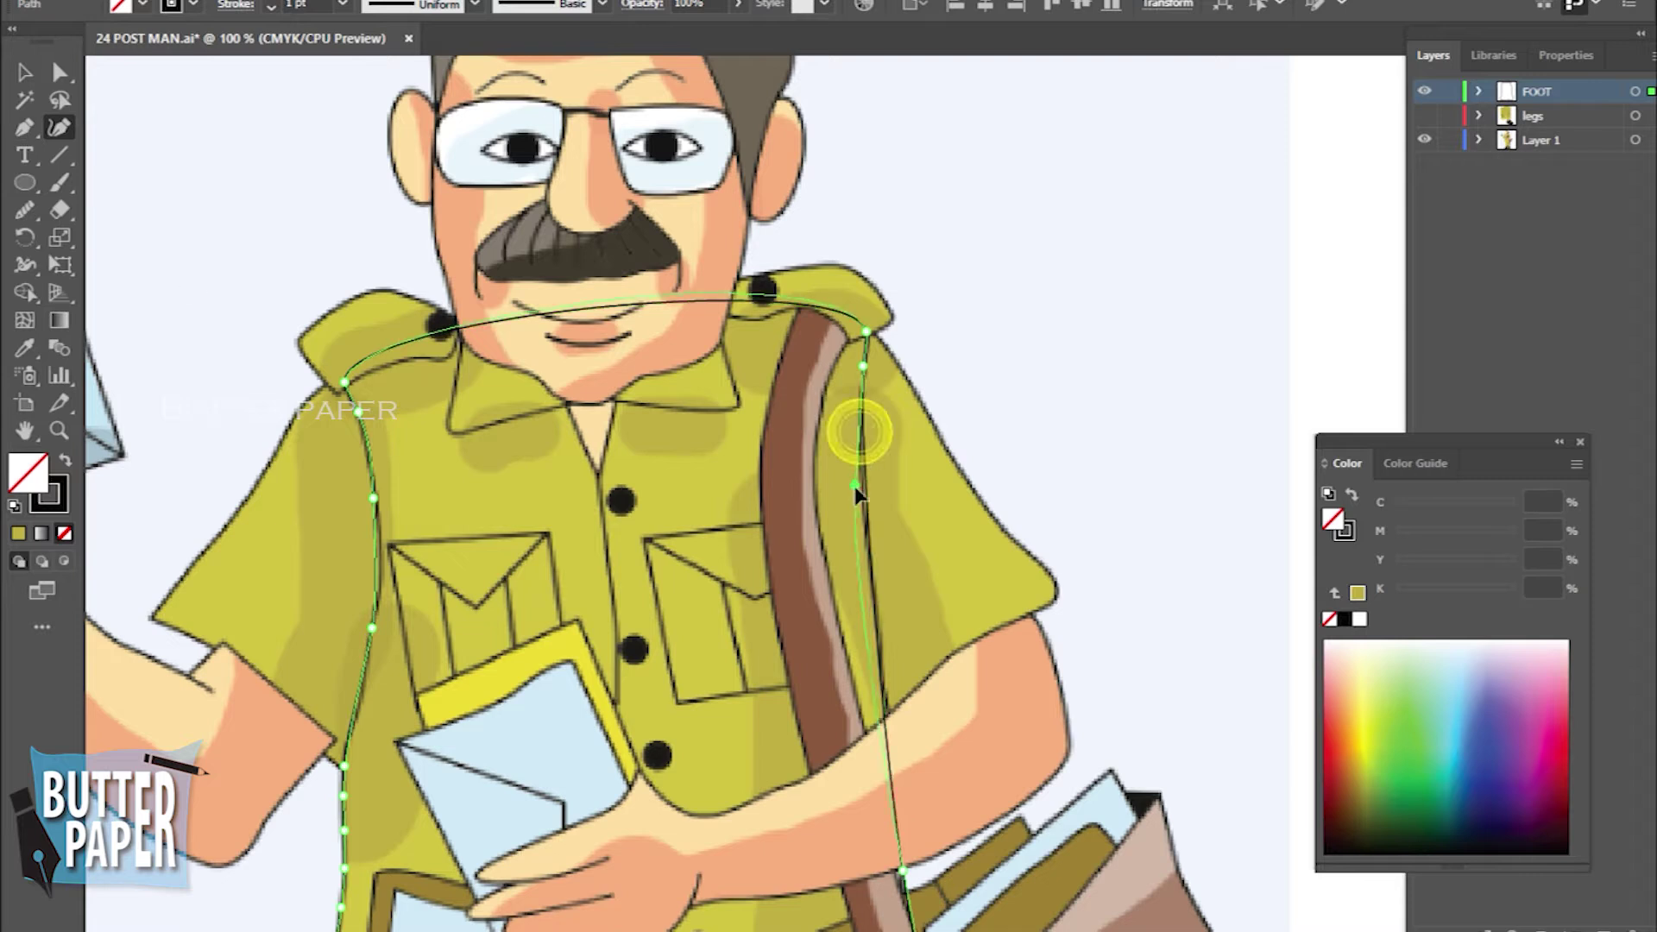
left_click_drag(863, 433, 863, 525)
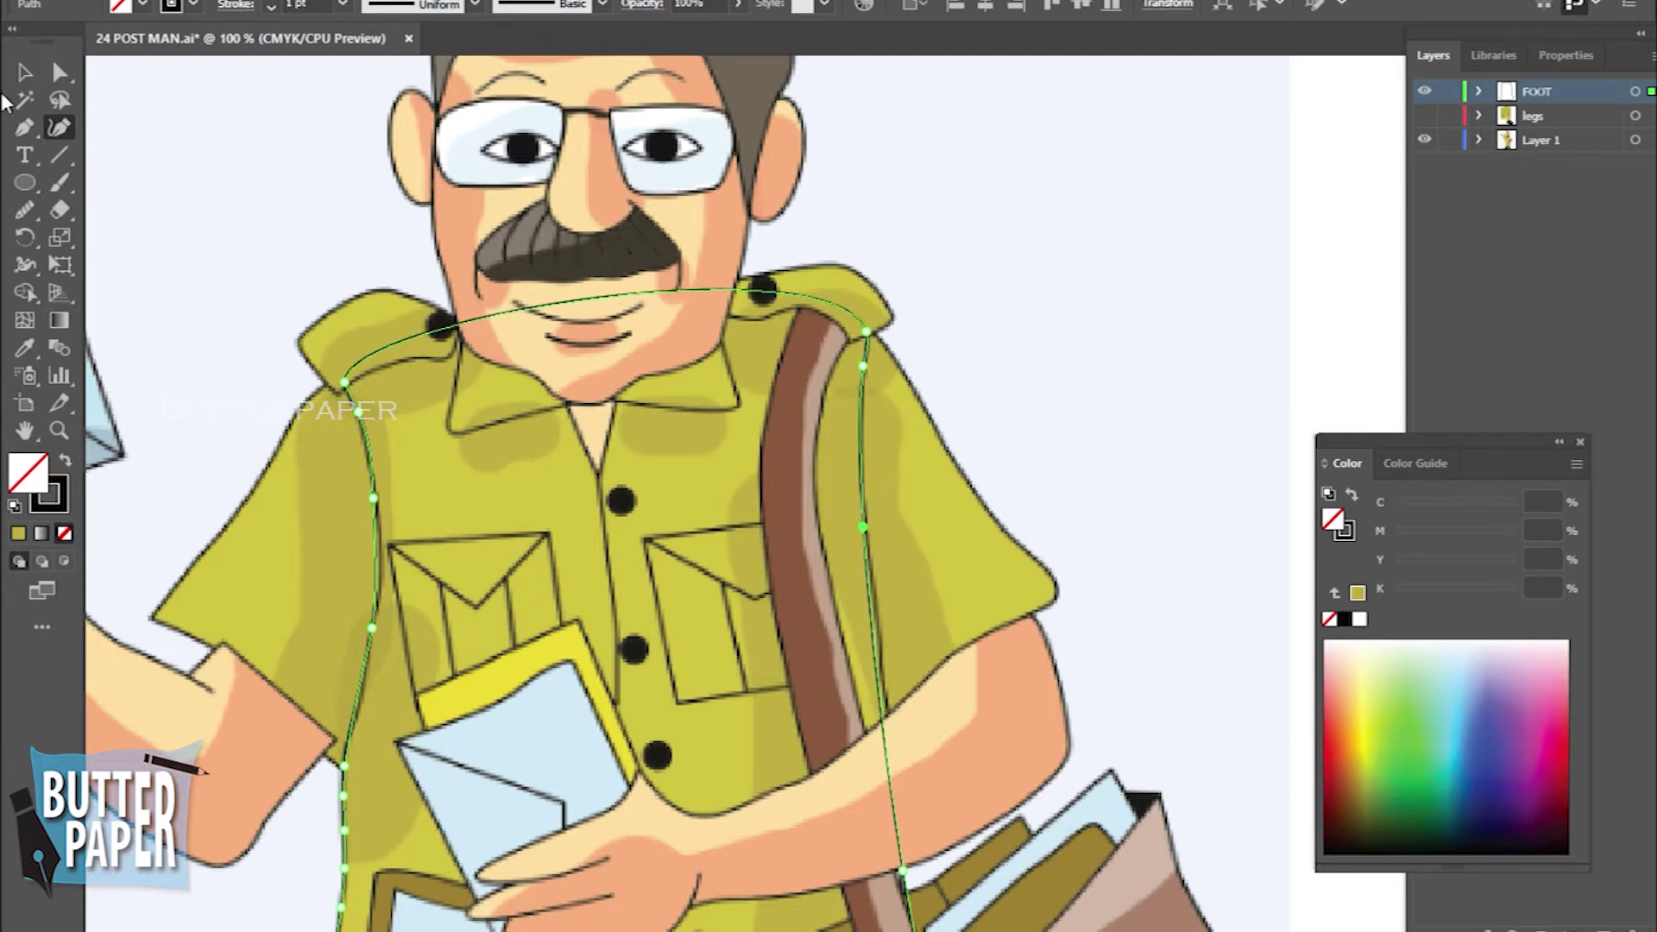
Deselect the torso outline and add a new empty layer above FOOT
left_click(25, 73)
left_click(970, 325)
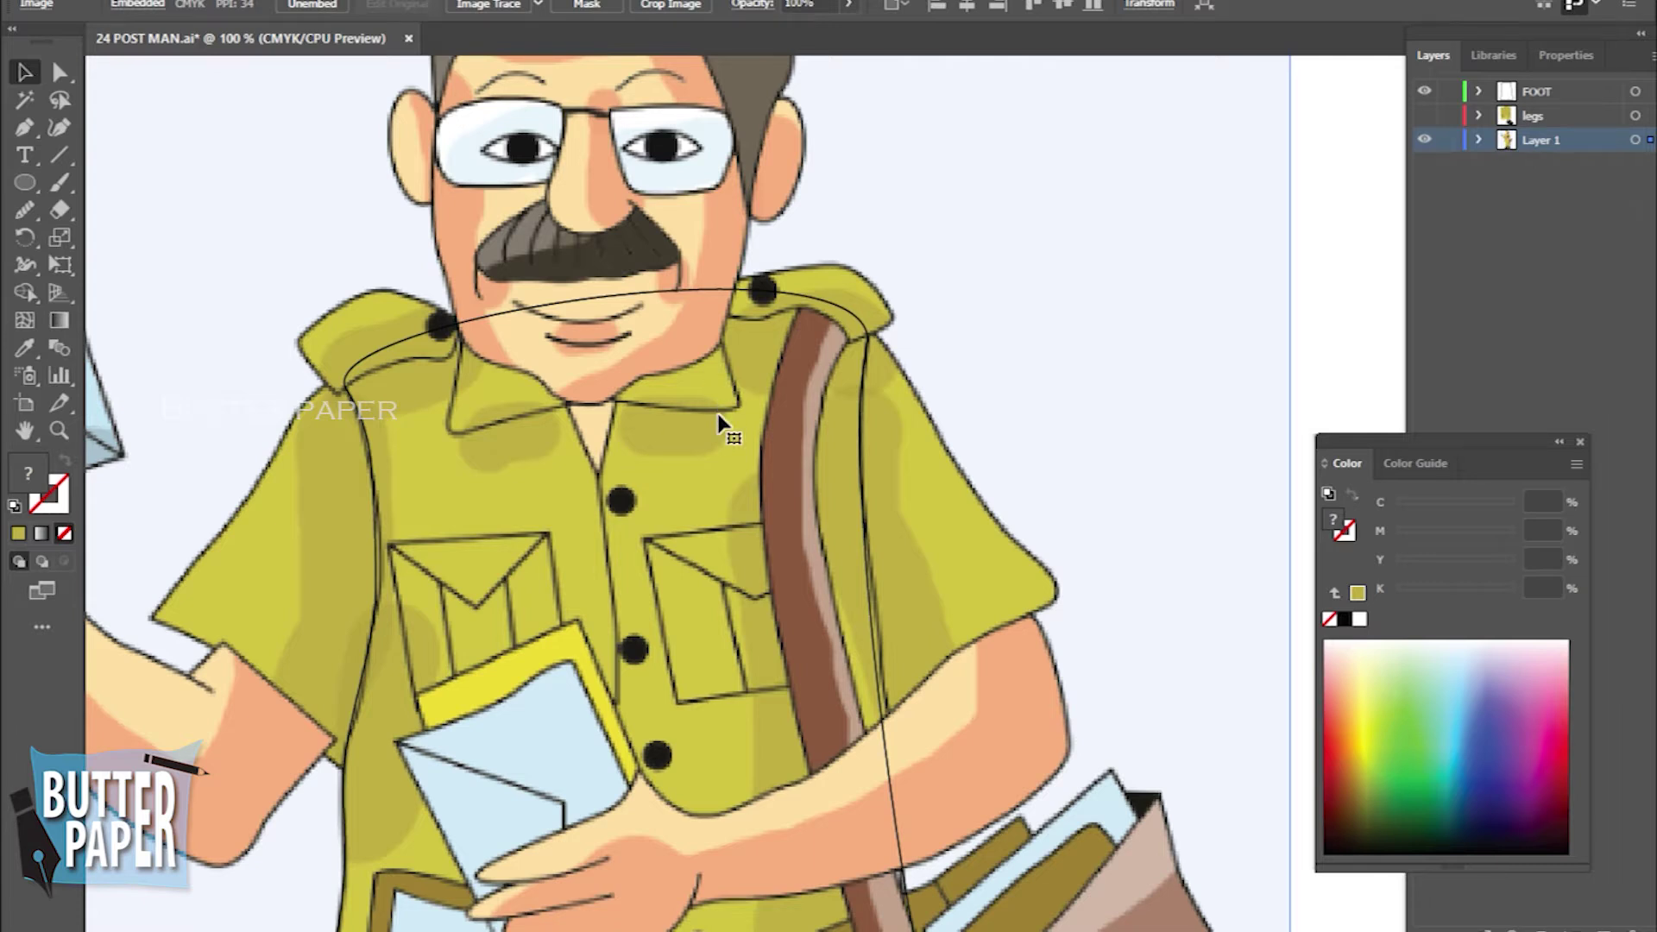
left_click(1554, 91)
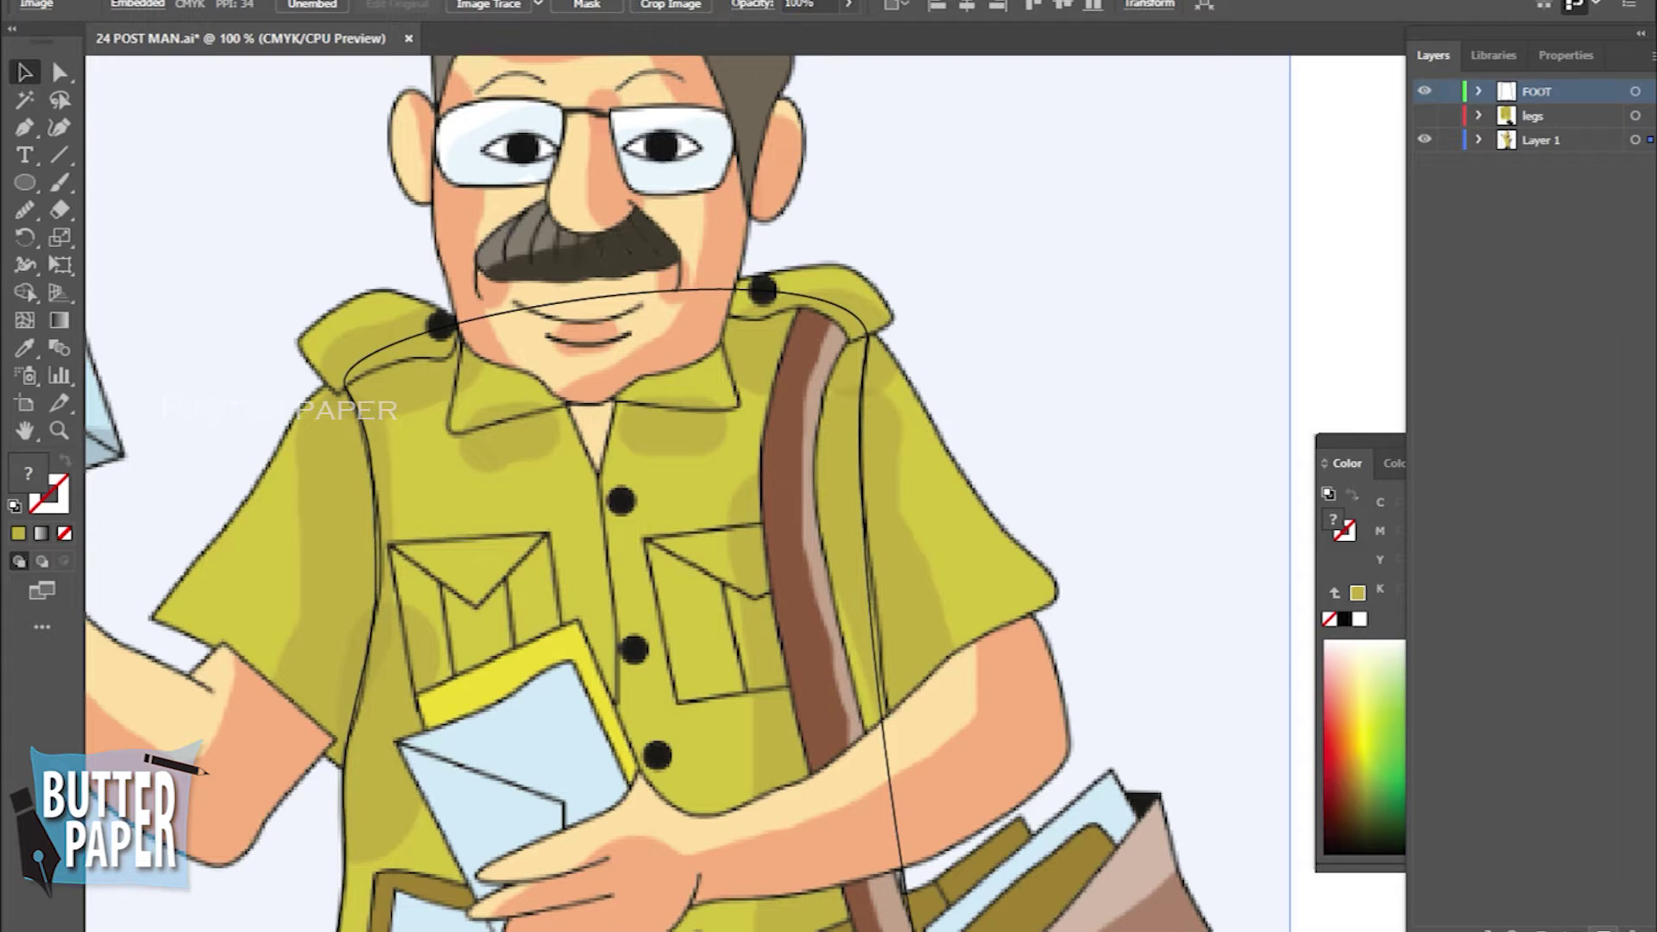
left_click(1607, 920)
Rename the new layer 'hand' and begin a curved path along the right sleeve top
double_click(1533, 93)
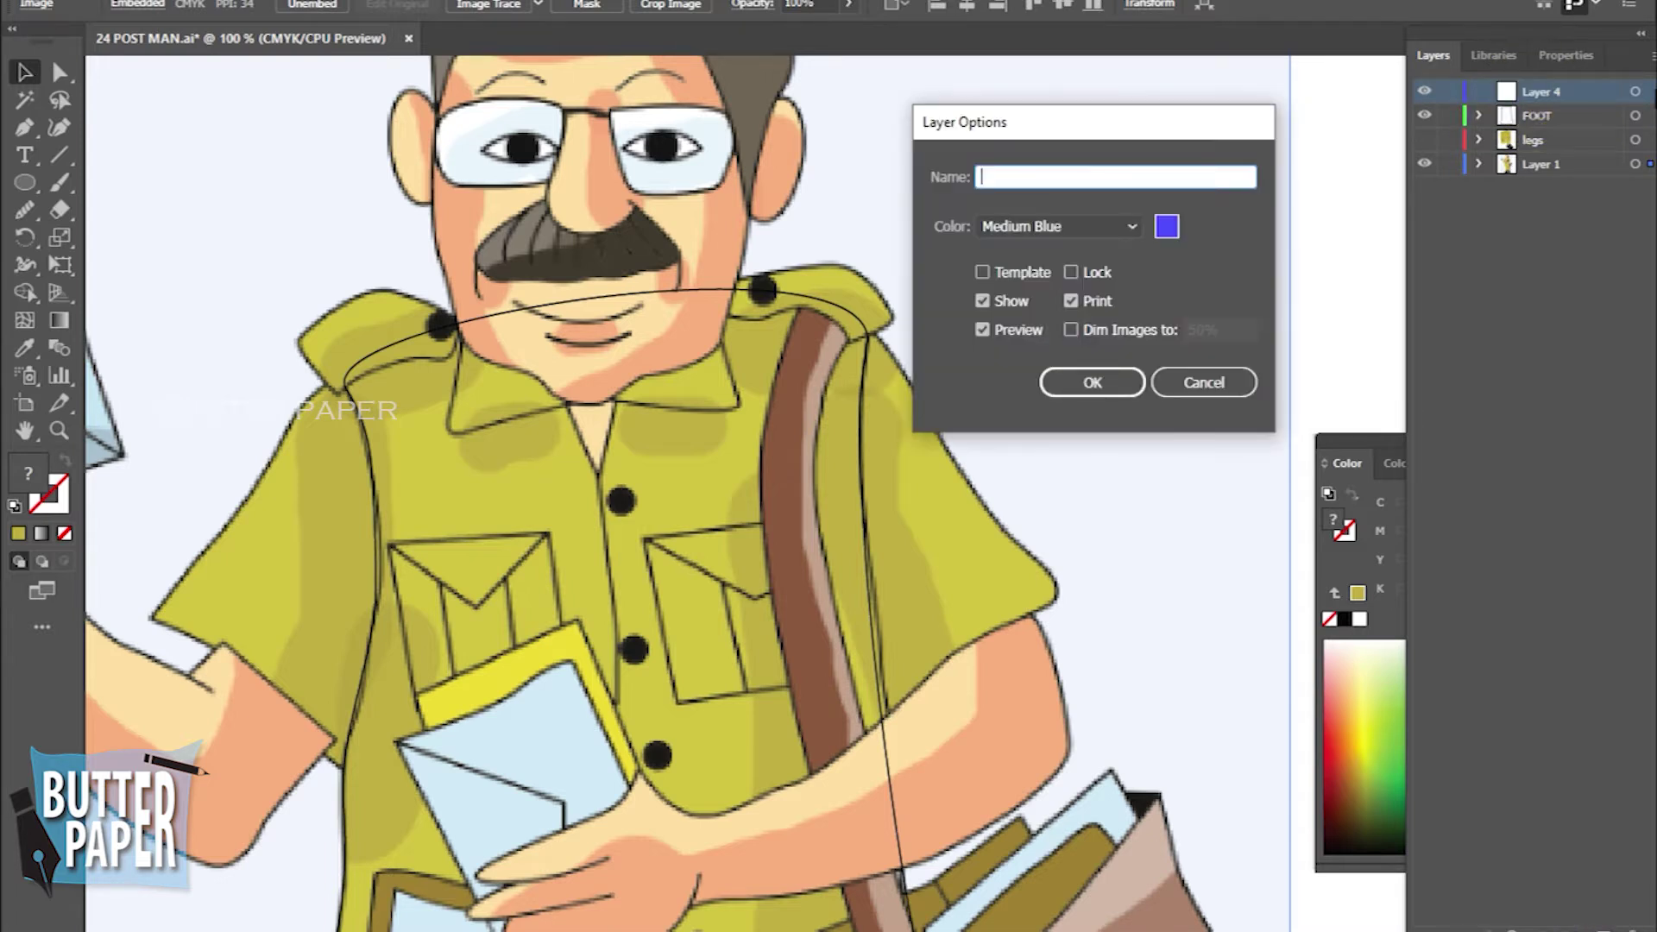
type("hand")
left_click(1093, 383)
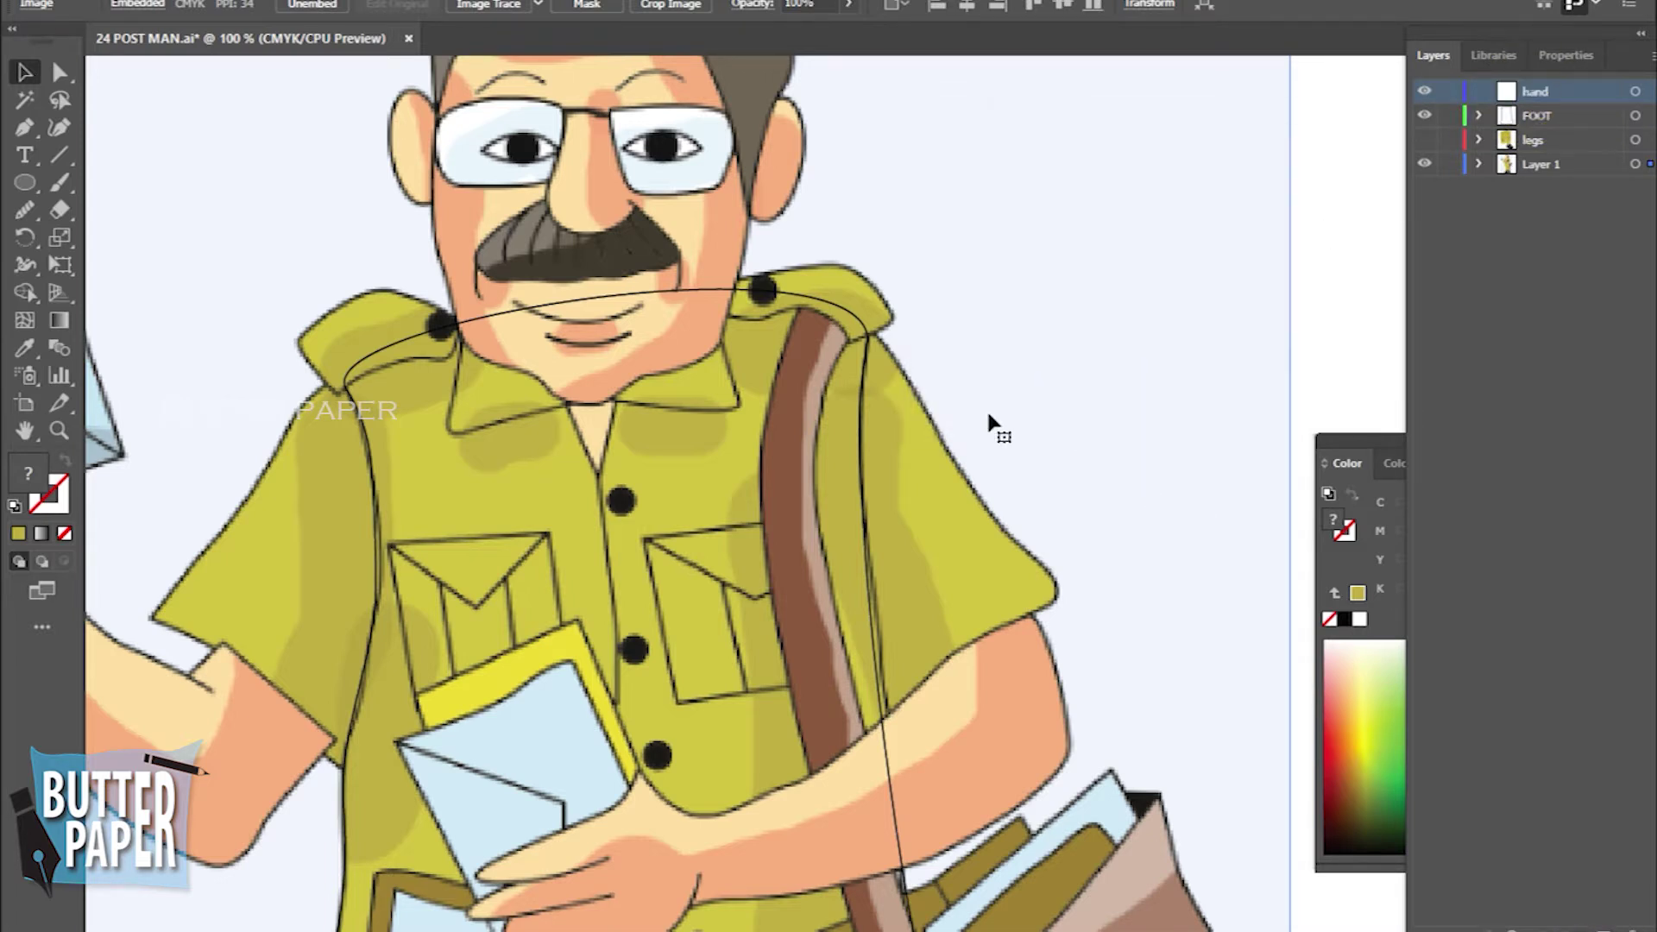
left_click(24, 128)
left_click(874, 334)
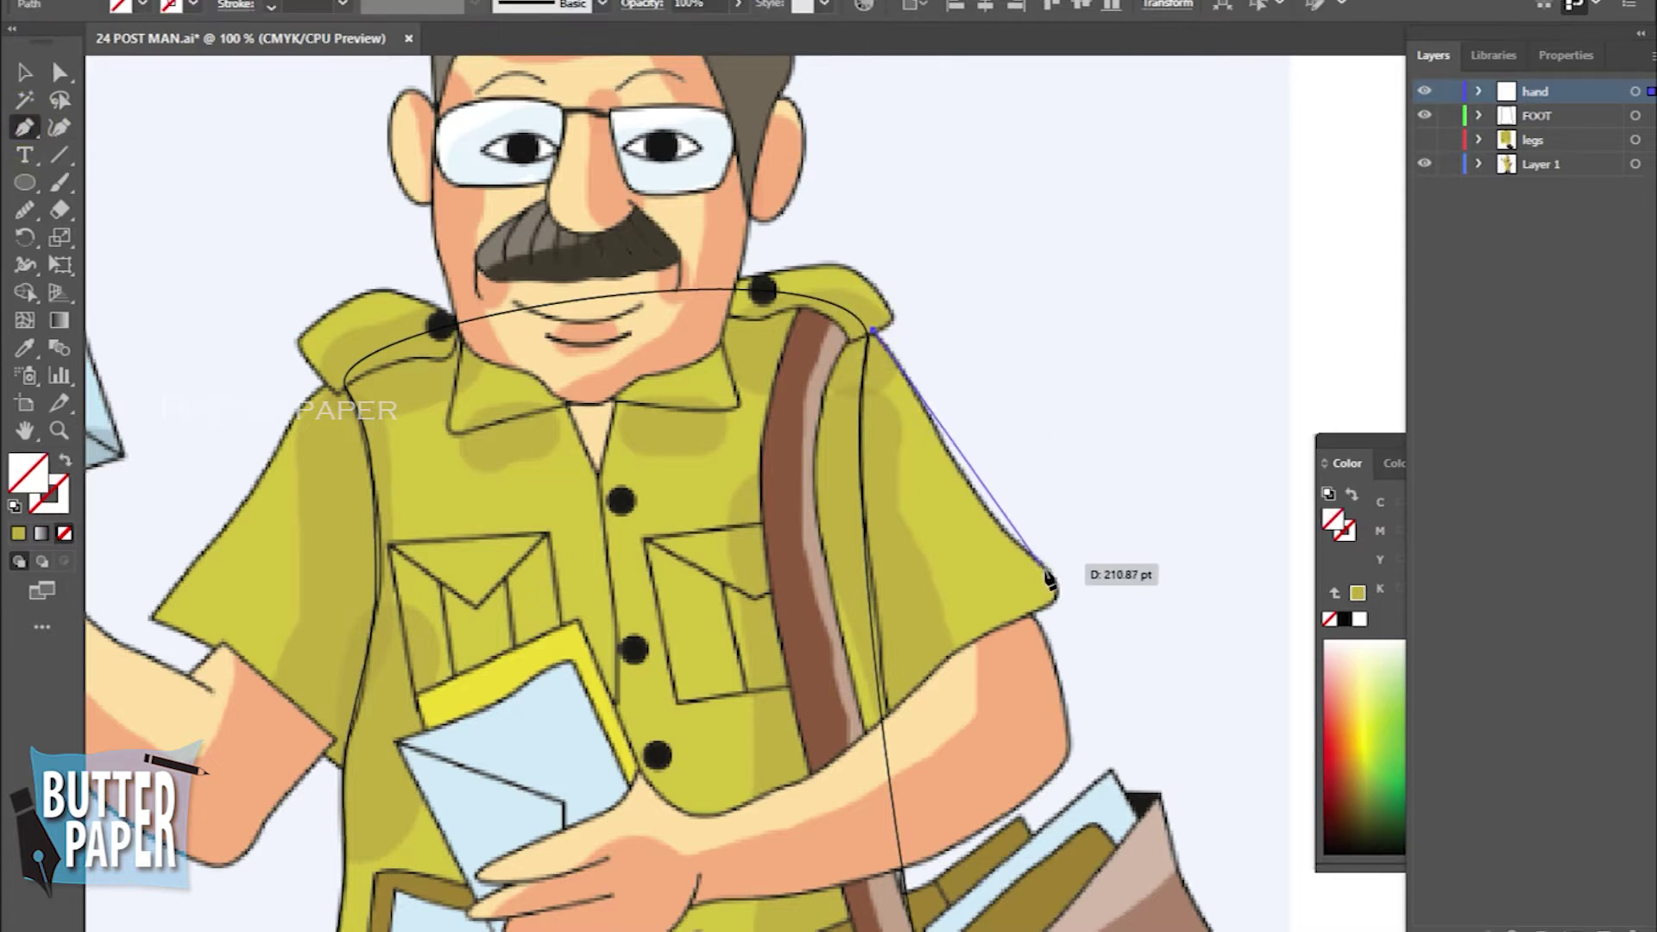
left_click_drag(1001, 529, 1021, 545)
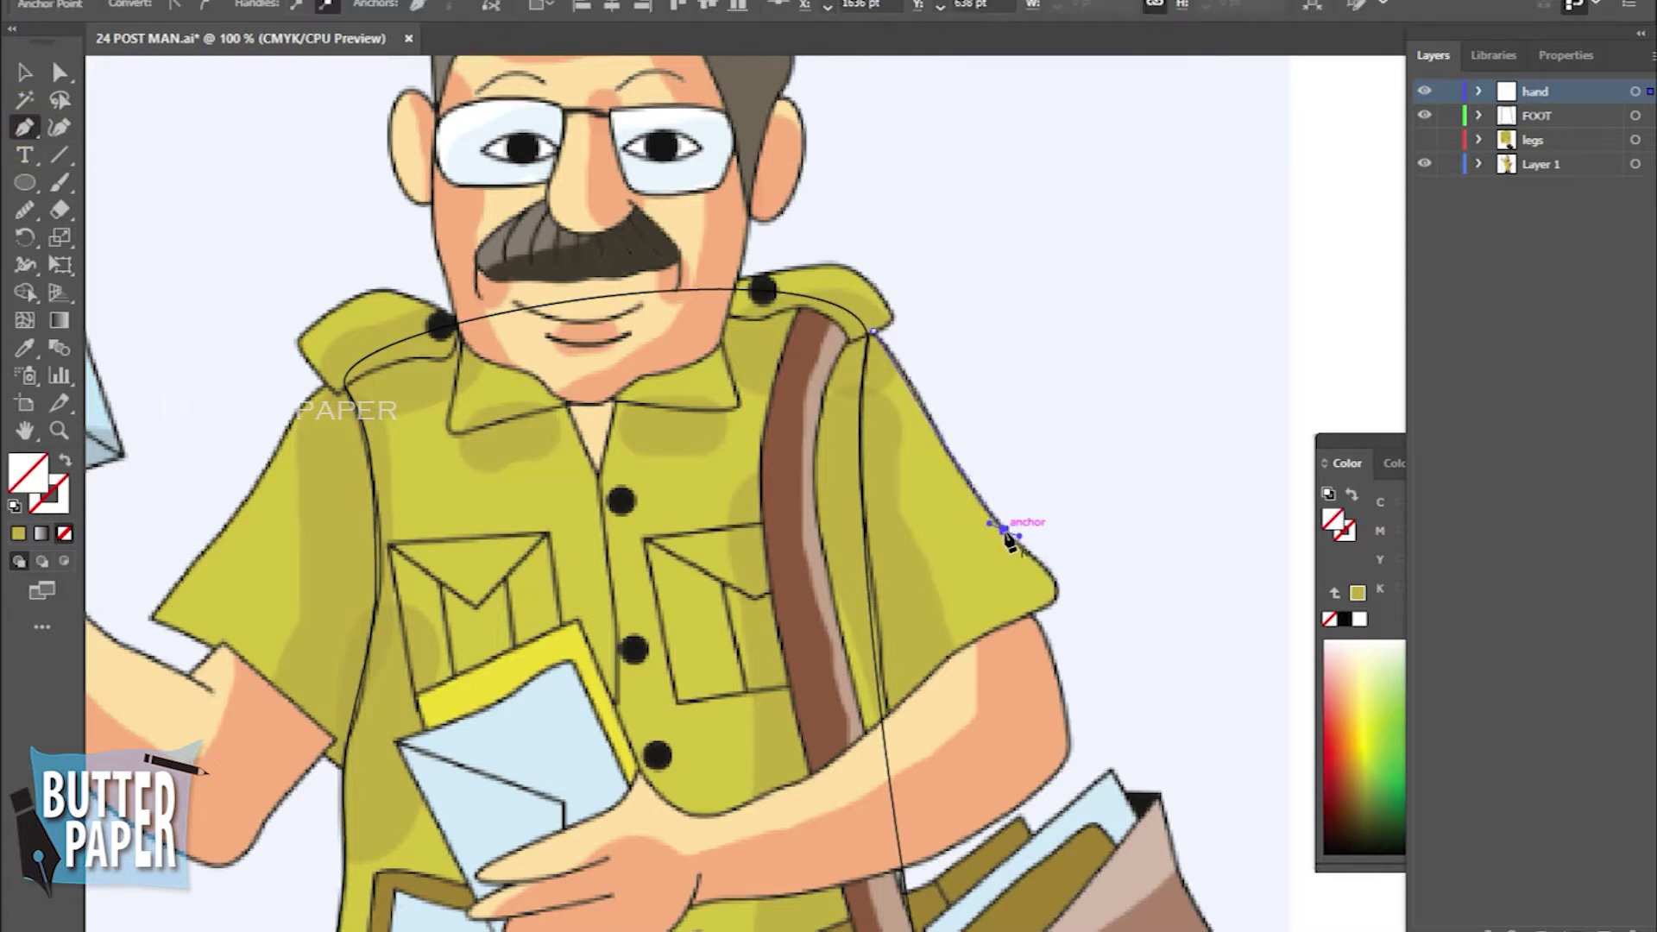
mouse_move(1048, 604)
left_mouse_down()
mouse_move(1002, 631)
mouse_move(1014, 616)
left_mouse_up()
Trace the forearm and strap side, closing the arm path at the shoulder
left_click(1047, 606)
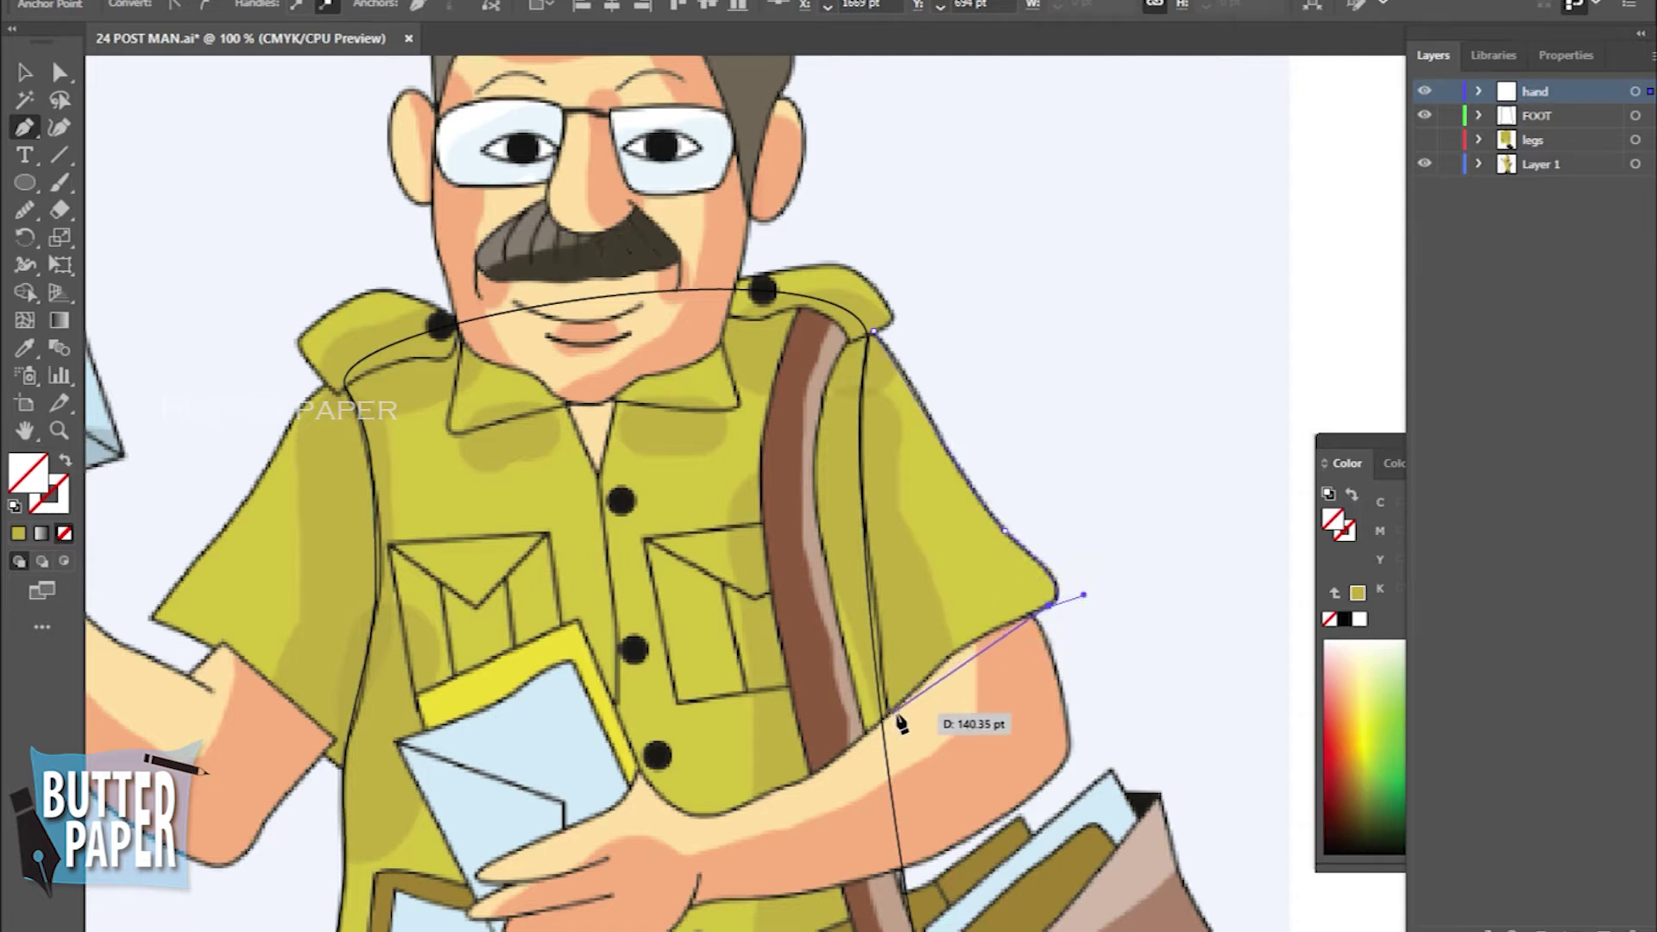
mouse_move(889, 715)
left_mouse_down()
mouse_move(832, 756)
mouse_move(827, 794)
left_mouse_up()
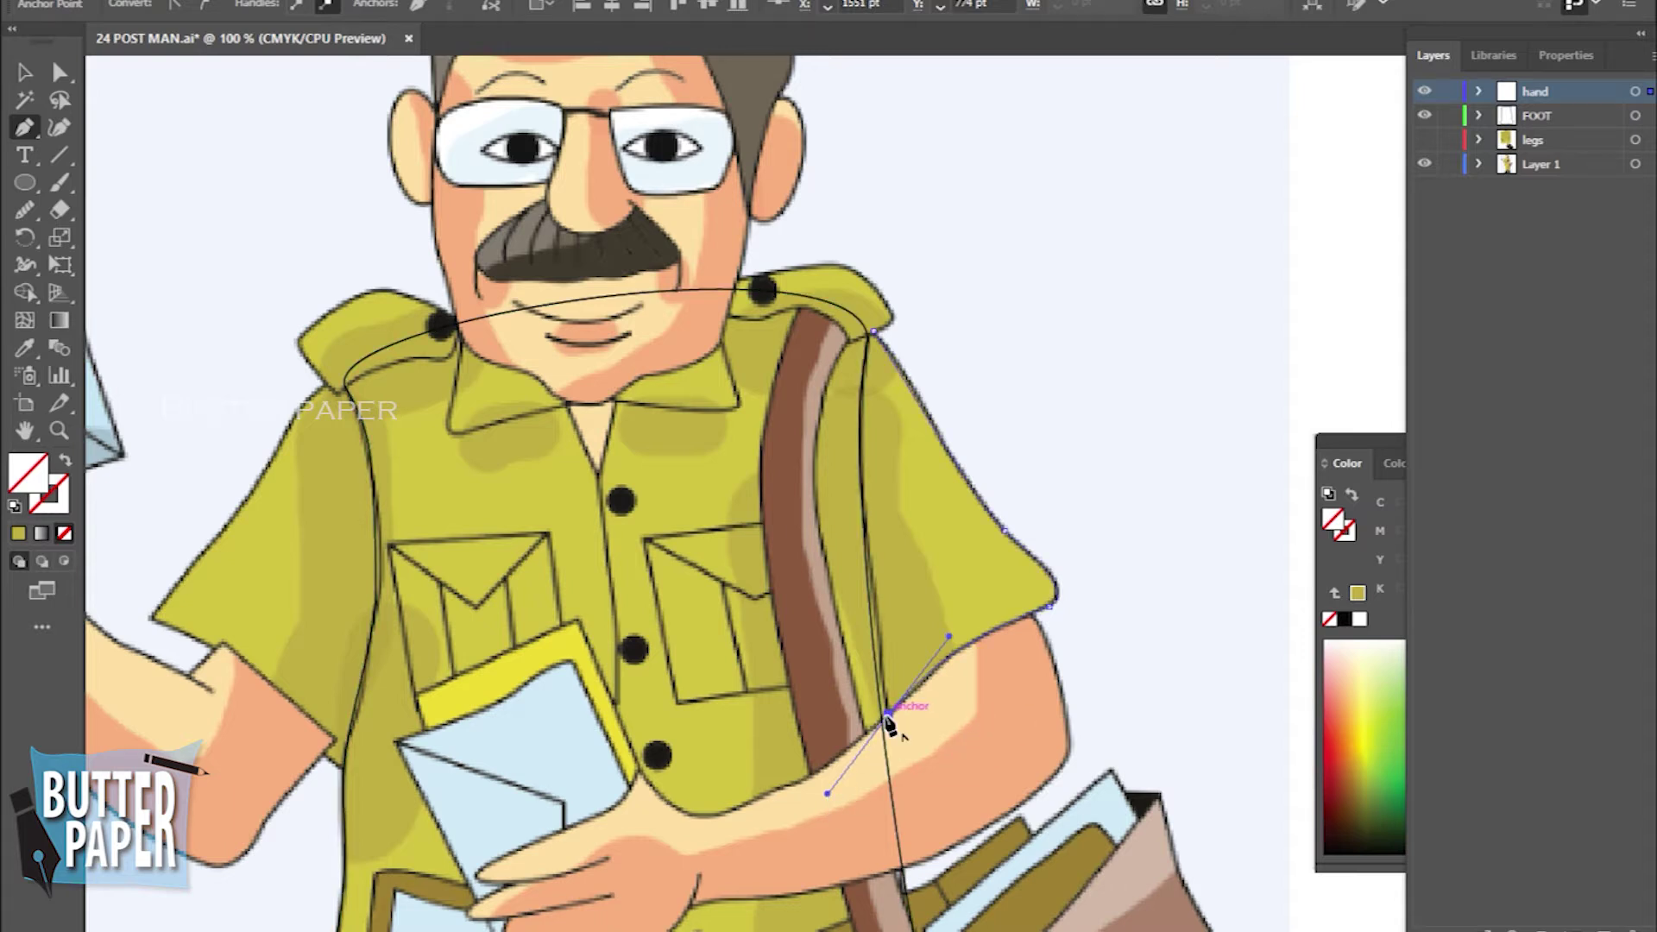
left_click_drag(888, 718, 871, 721)
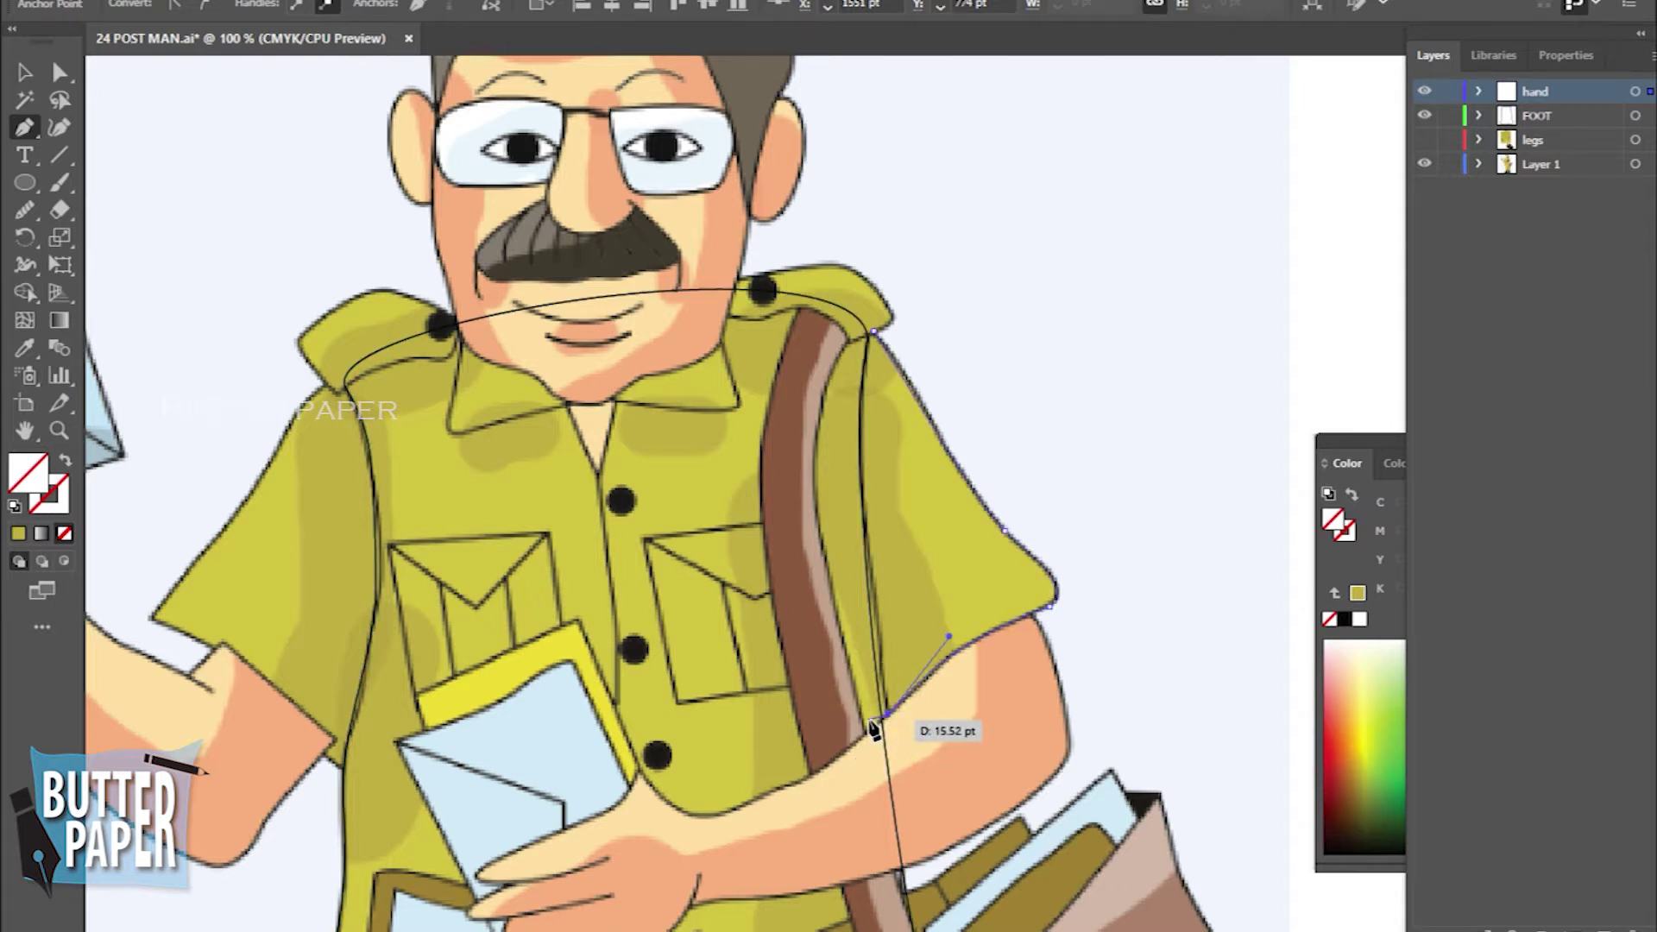
left_click_drag(872, 727, 842, 424)
left_click_drag(841, 422, 846, 354)
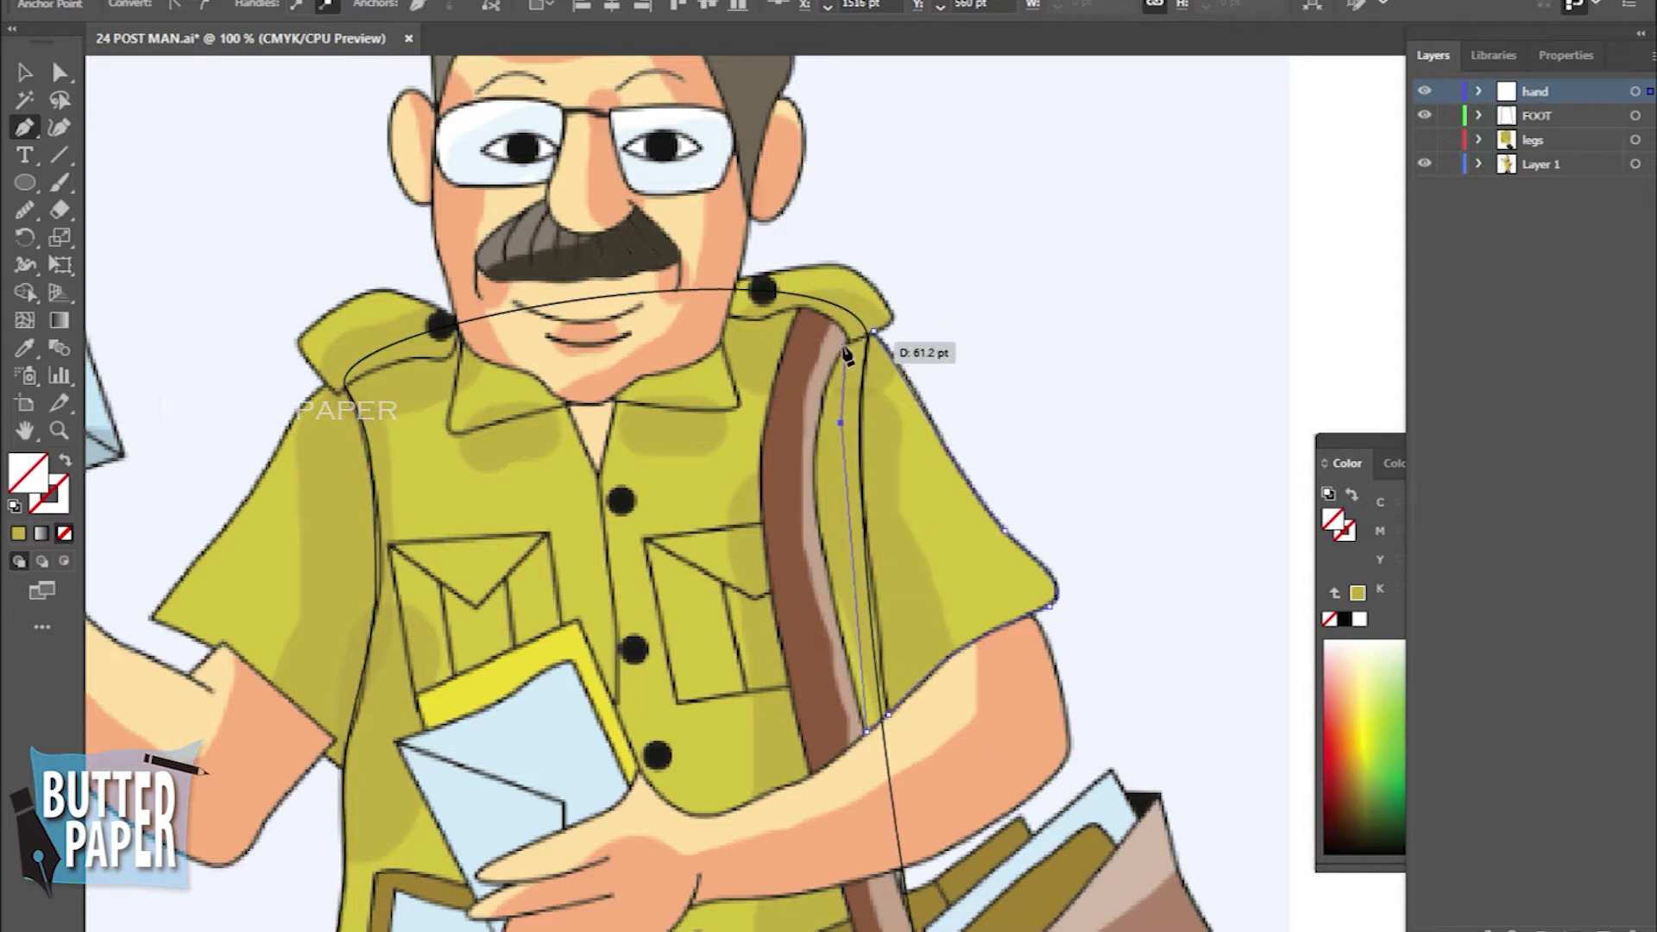
left_click_drag(846, 354, 984, 518)
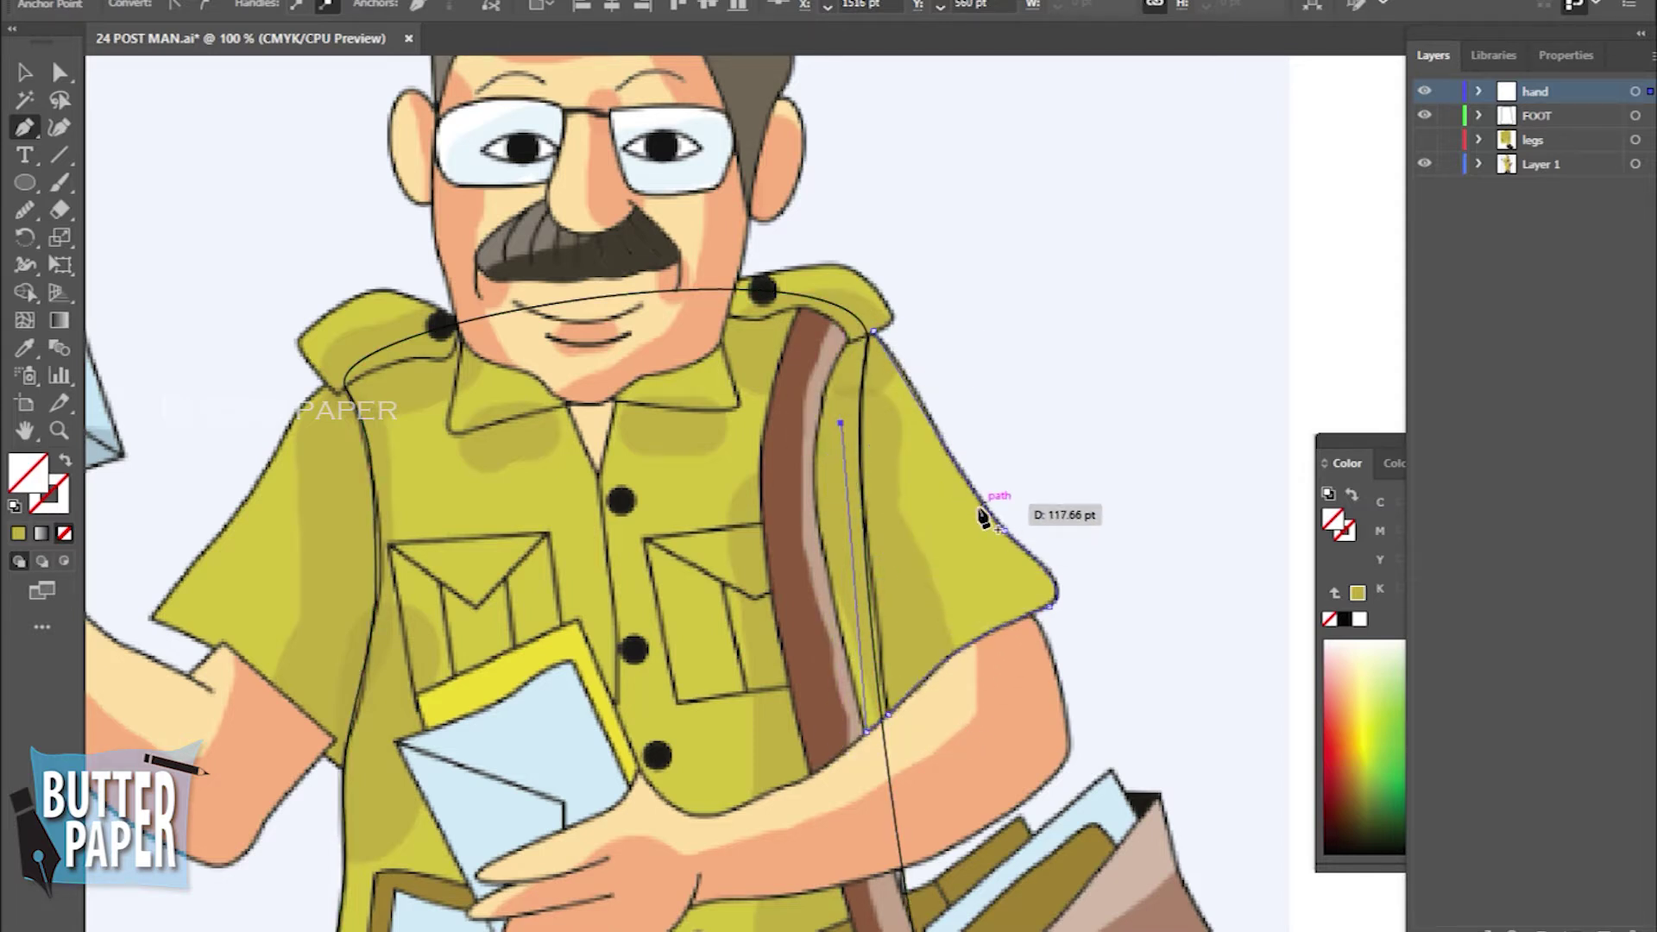
left_click(874, 332)
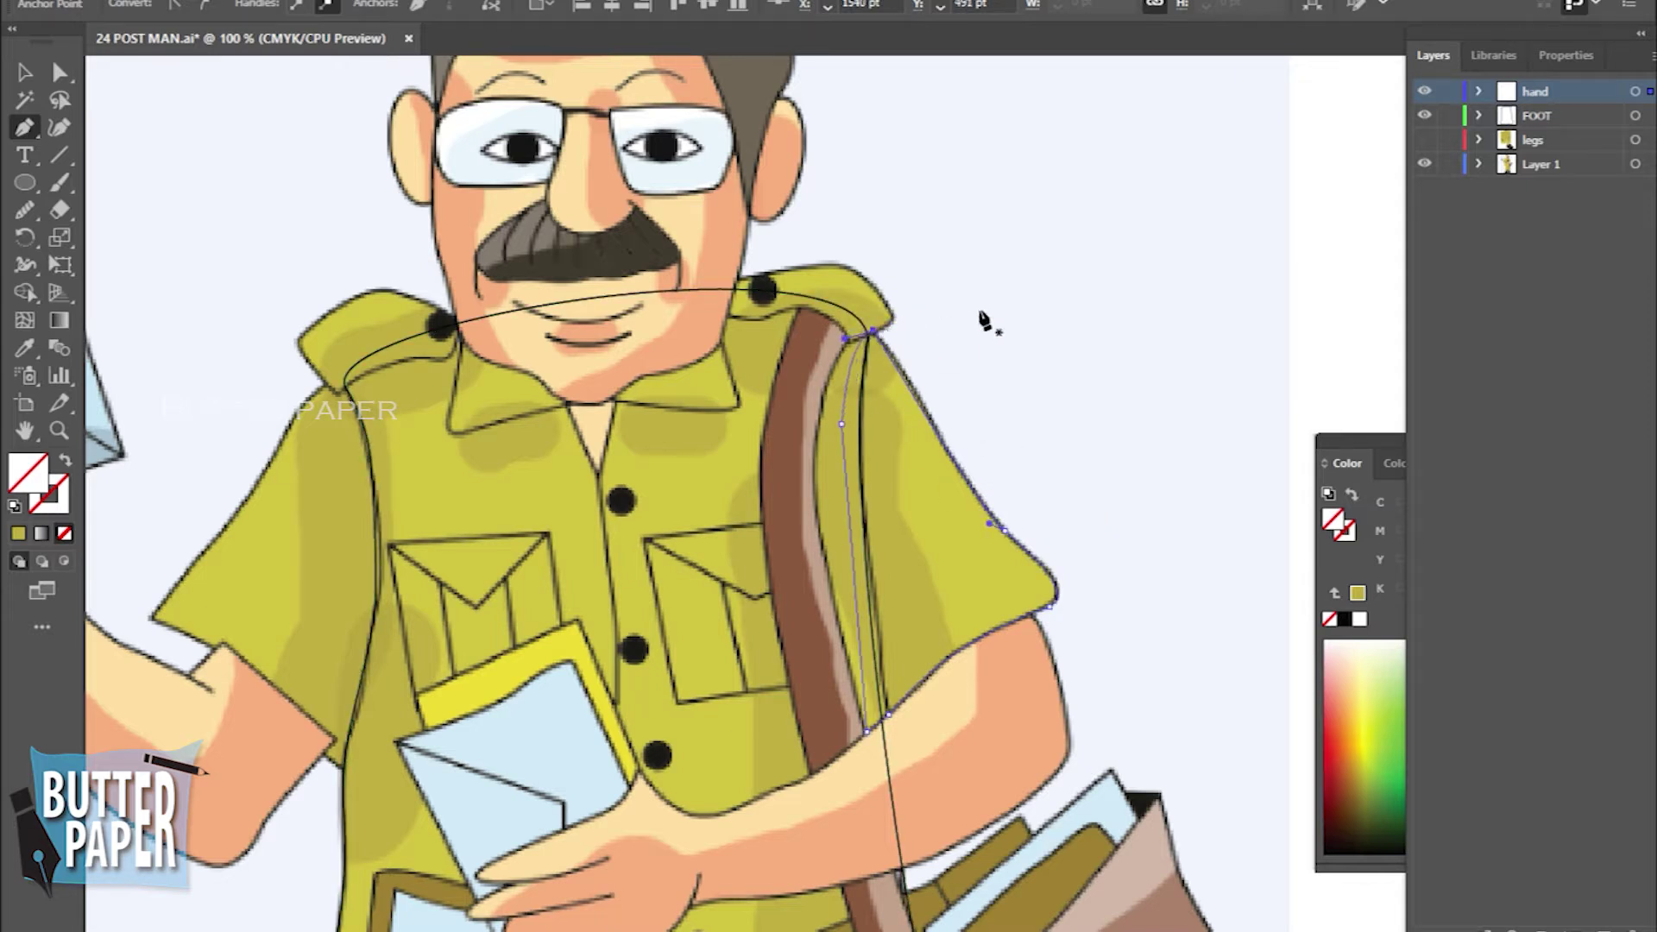
Deselect the arm path and zoom out to the whole postman
left_click(25, 78)
left_click(1131, 552)
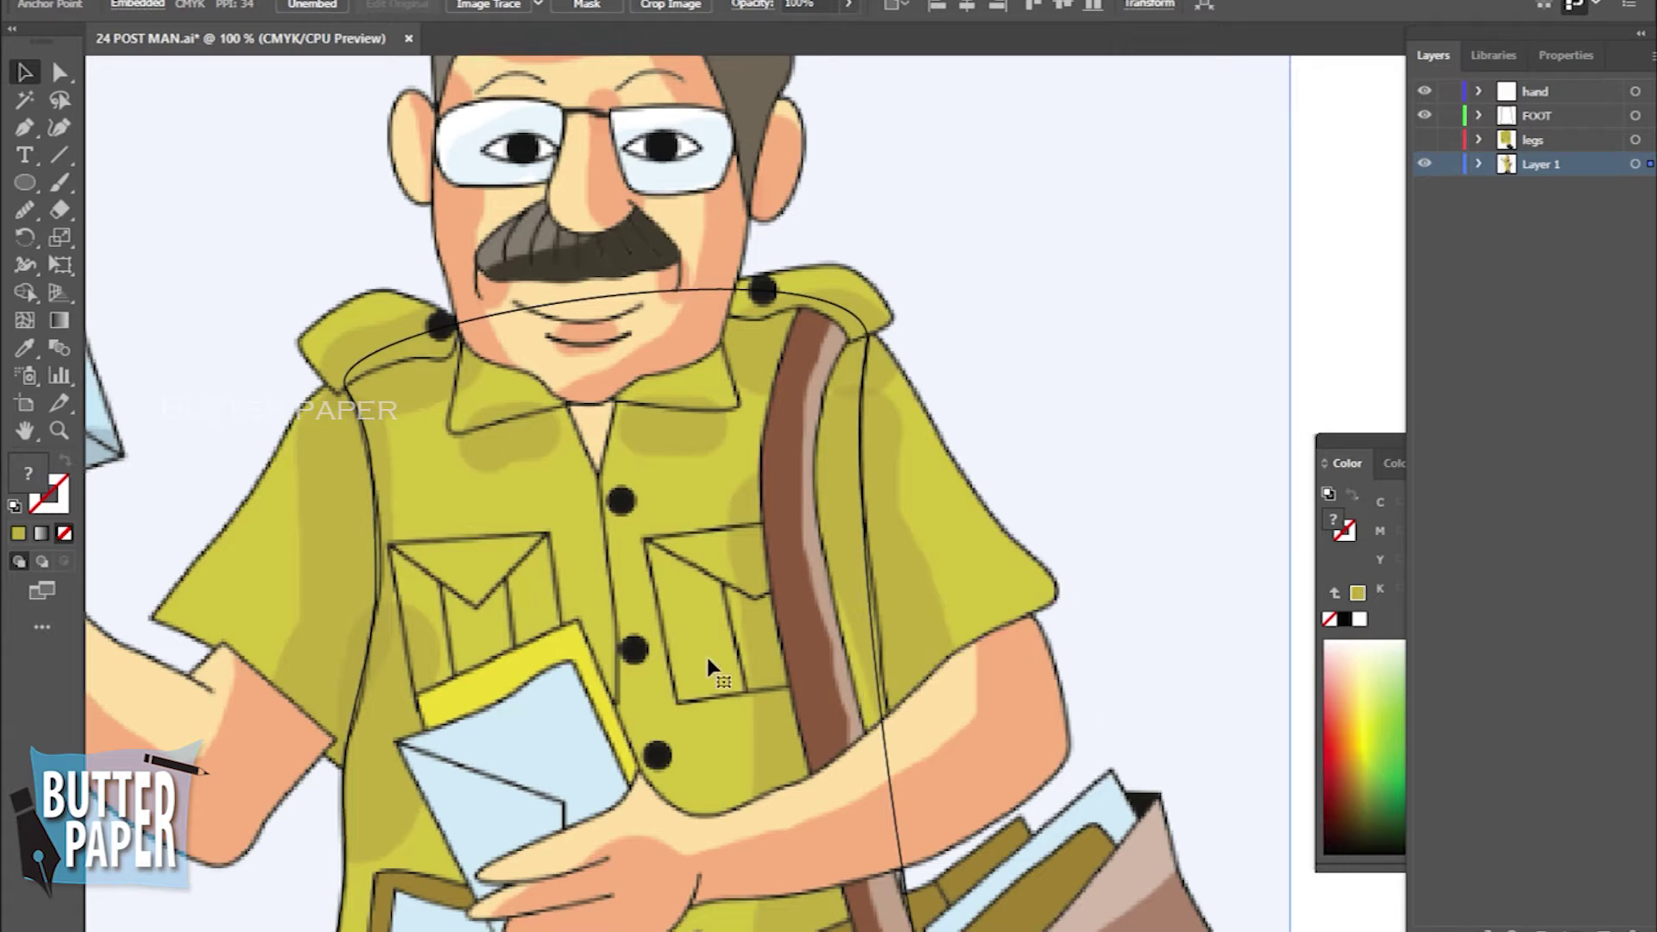
key("z")
left_click(755, 546, "alt")
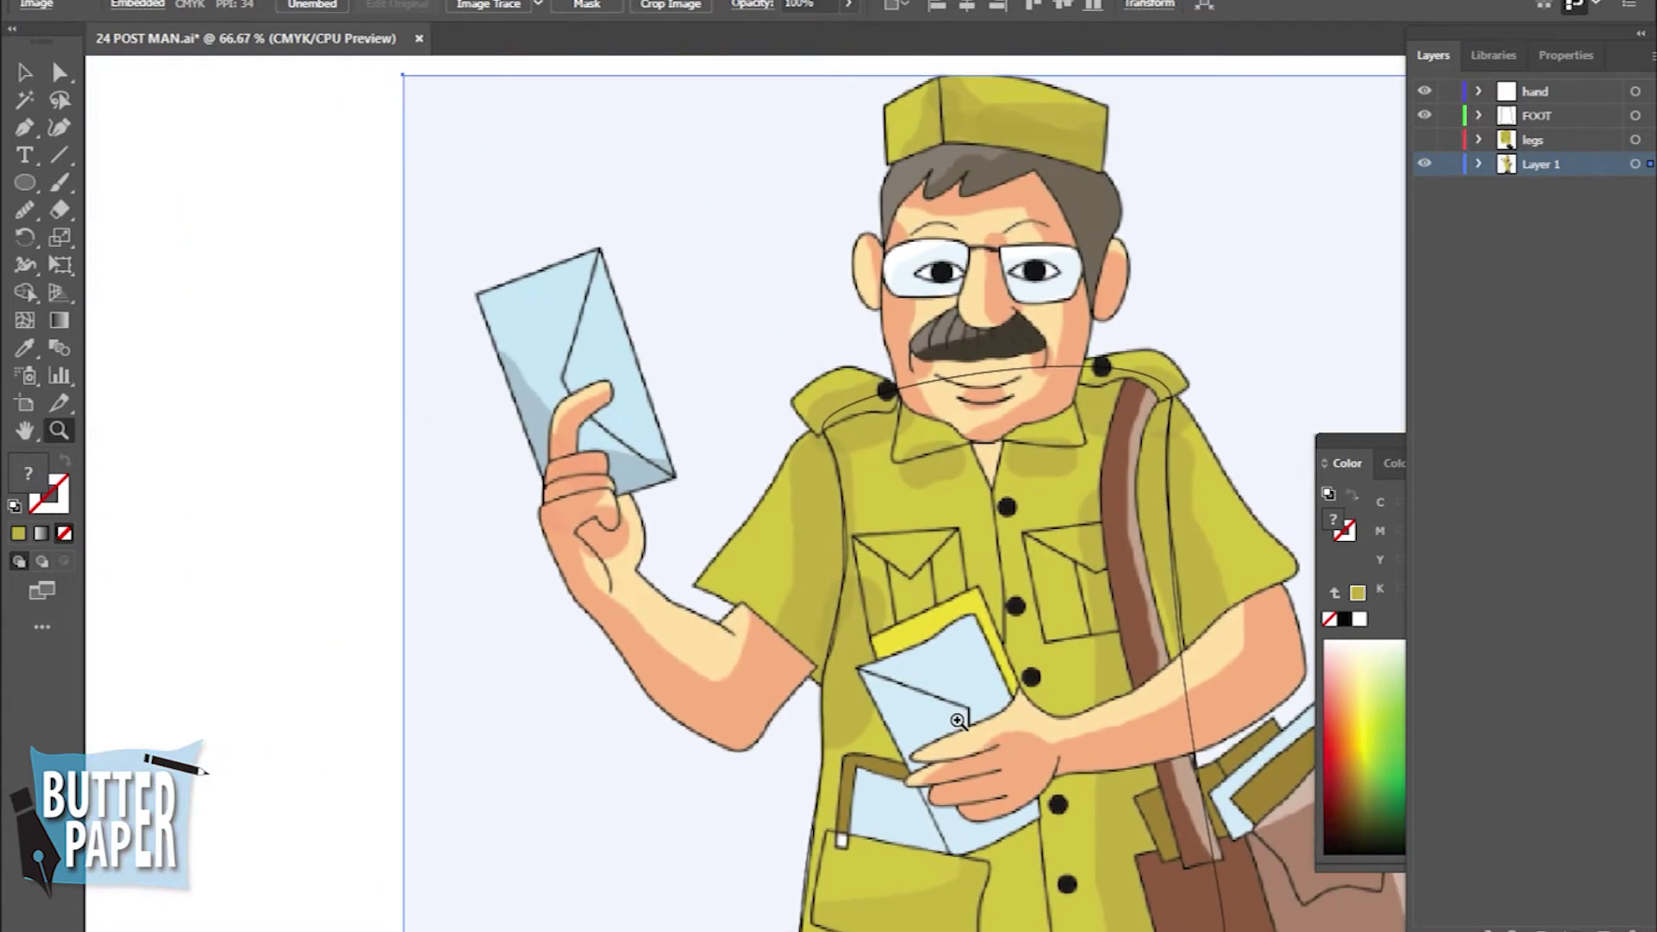
Inspect the layer contents, make the hand layer active, and zoom in on the left sleeve
left_click(1480, 164)
left_click(25, 72)
left_click(1243, 492)
left_click(1479, 91)
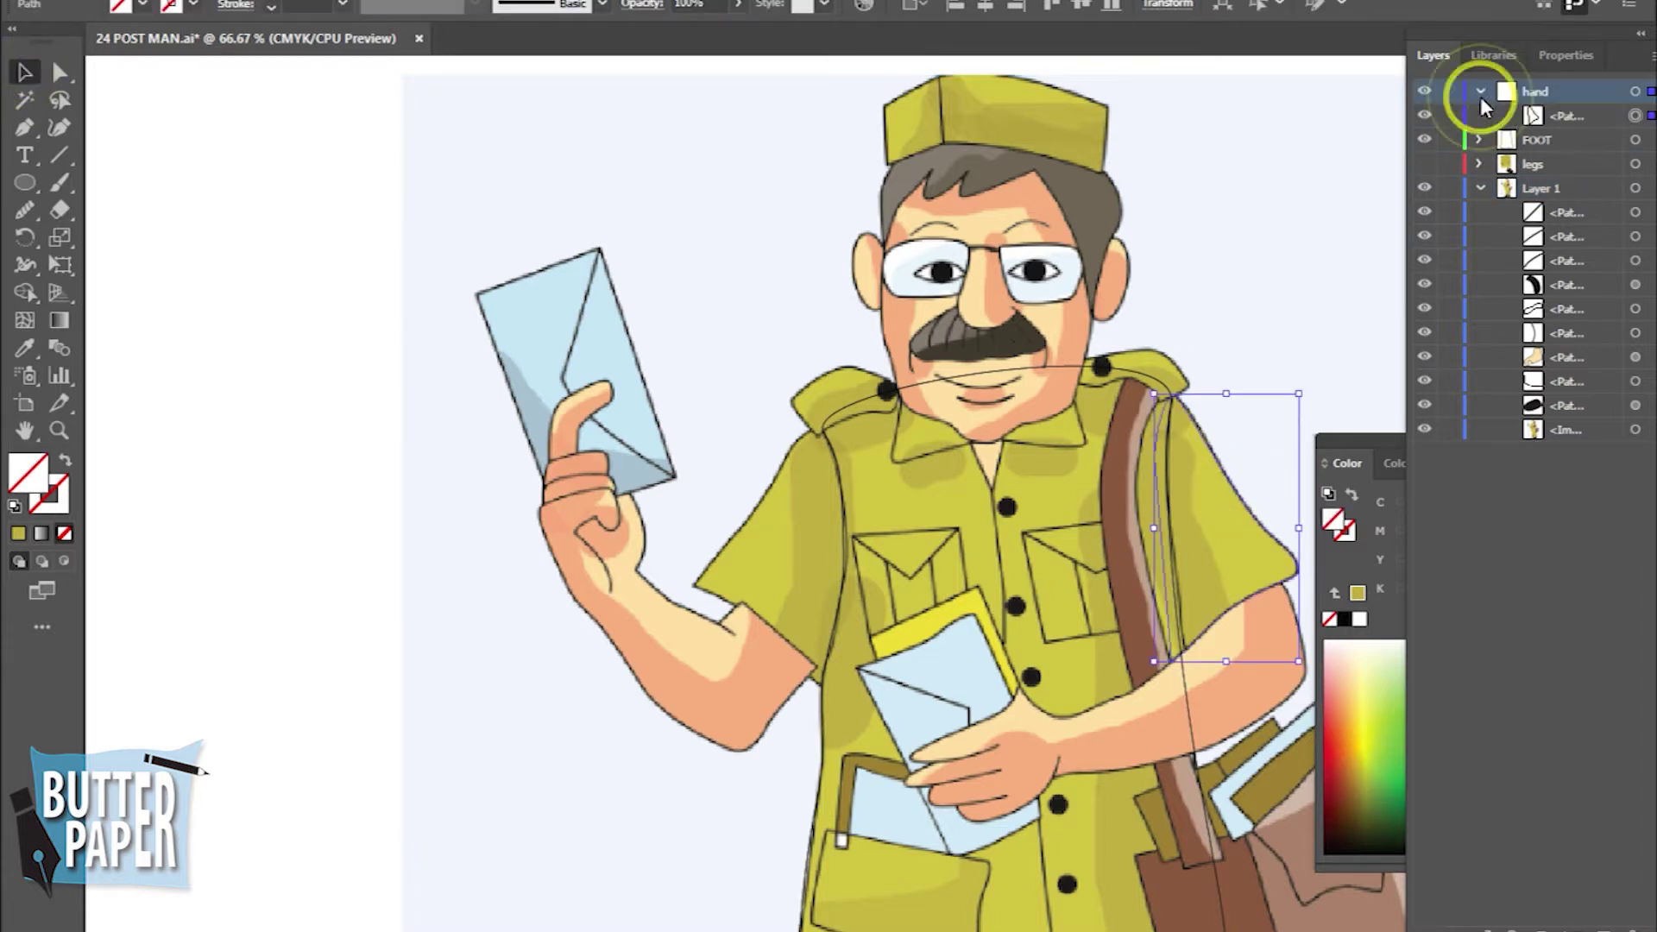
left_click(1278, 298)
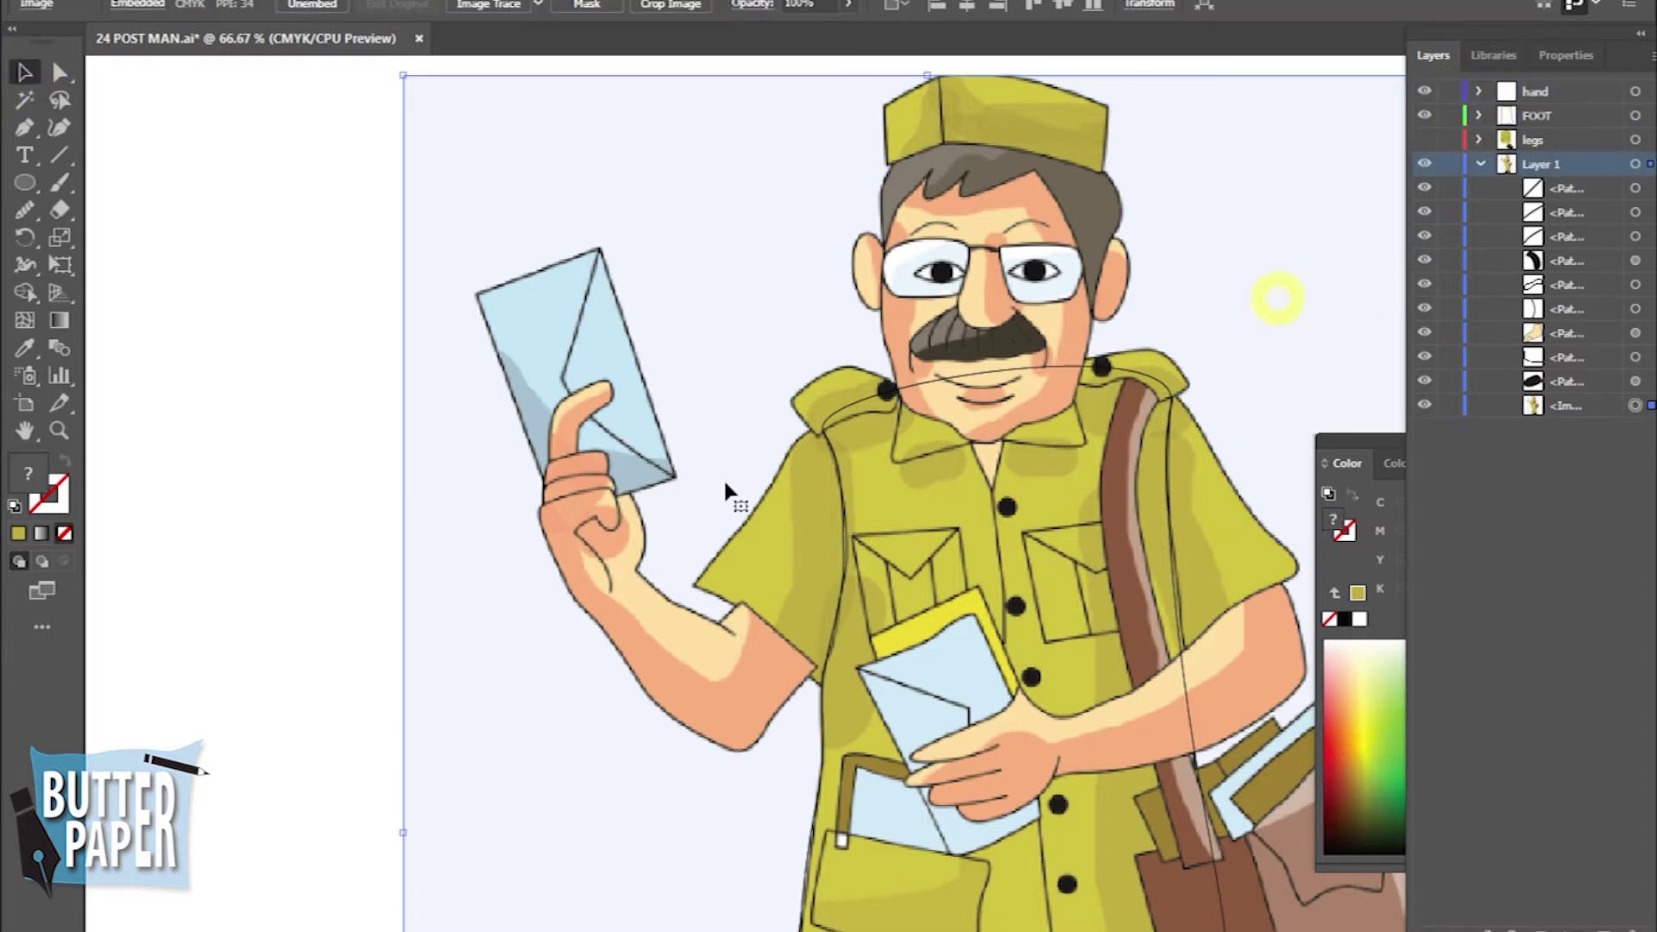
left_click(1554, 93)
key("z")
left_click(954, 507)
left_click(756, 531)
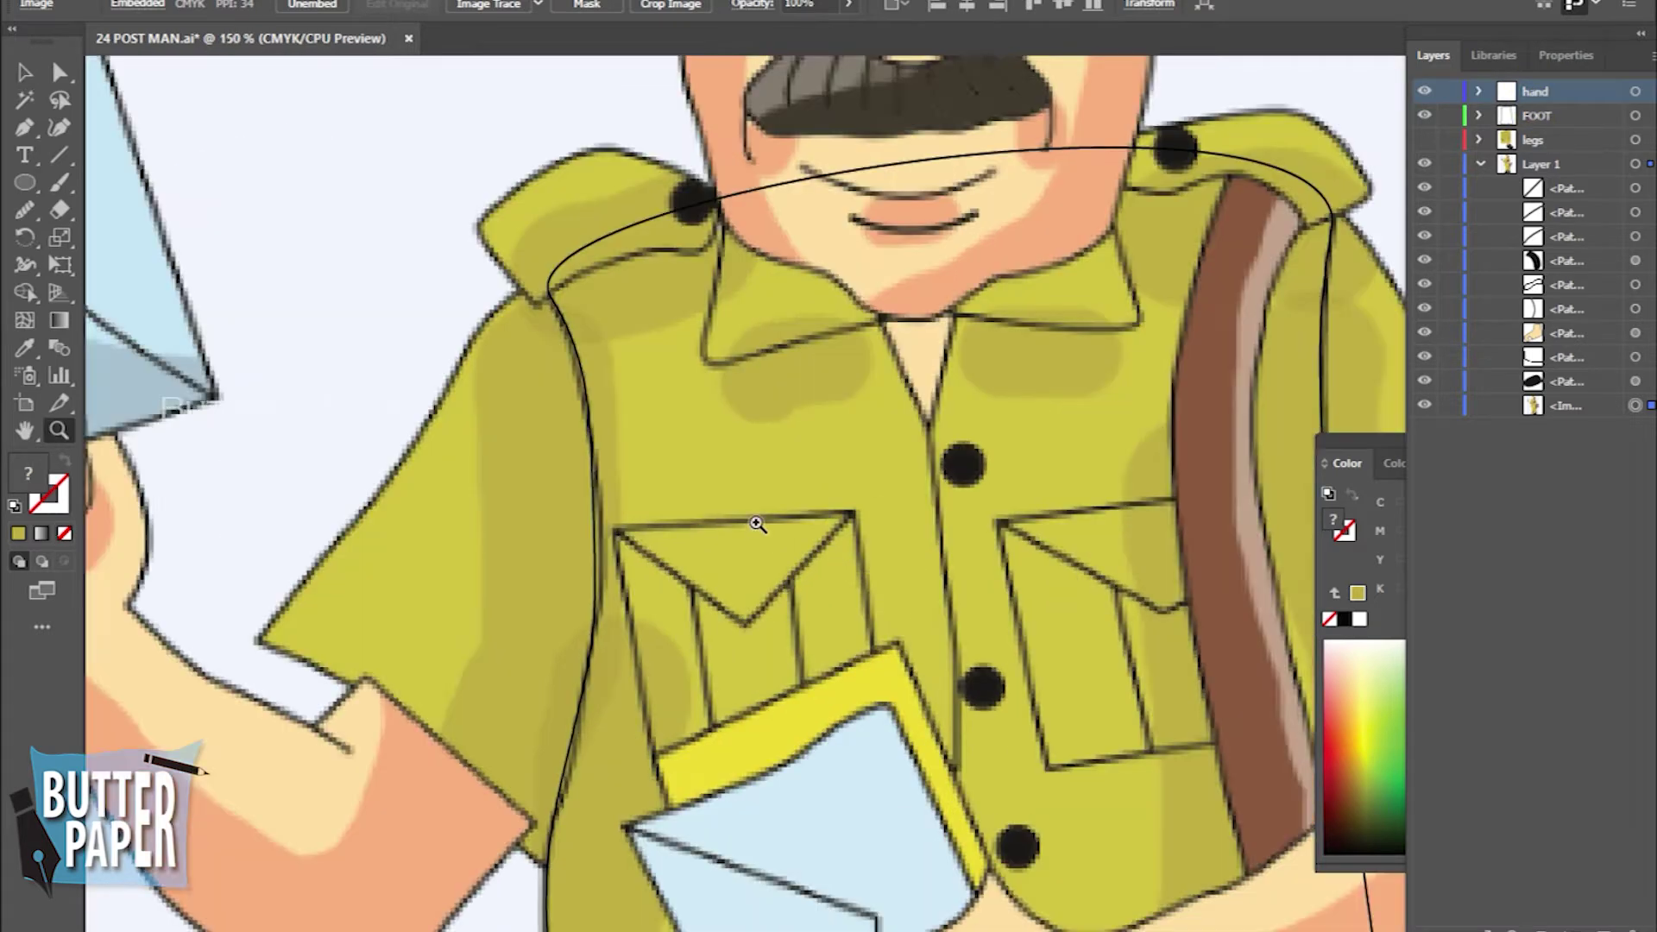
scroll(121, 343, "left", 2)
Trace a closed curved path around the left sleeve and torso side, then deselect it
key("p")
left_click(361, 643)
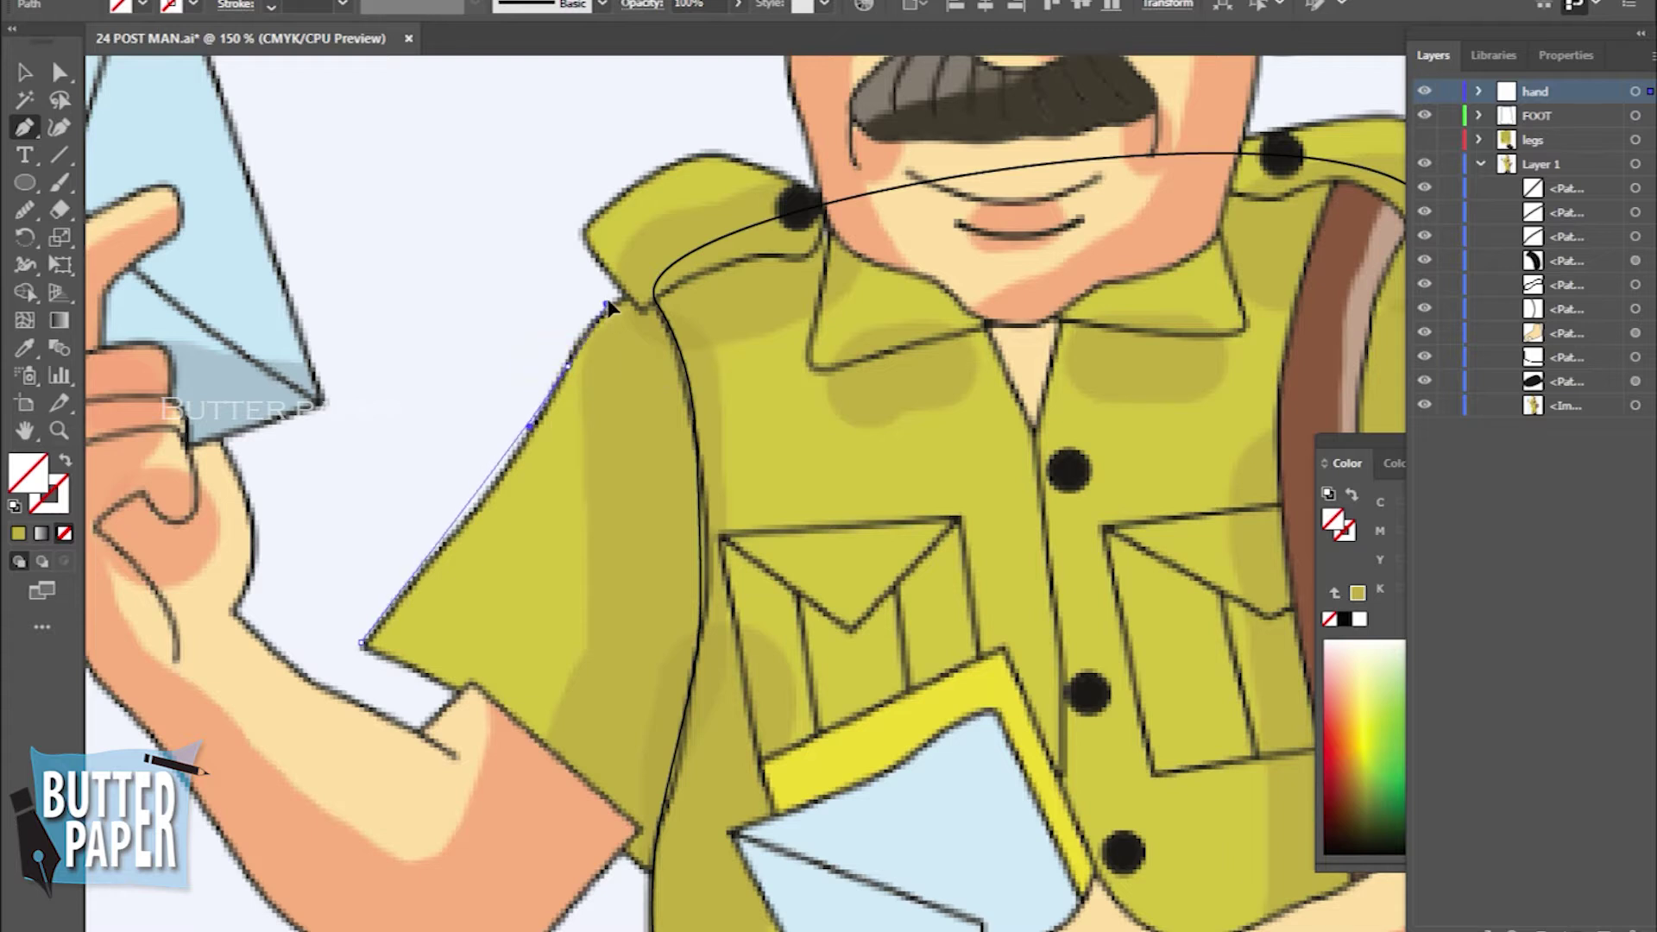
mouse_move(616, 266)
left_mouse_down()
mouse_move(565, 380)
mouse_move(691, 278)
mouse_move(760, 263)
left_mouse_up()
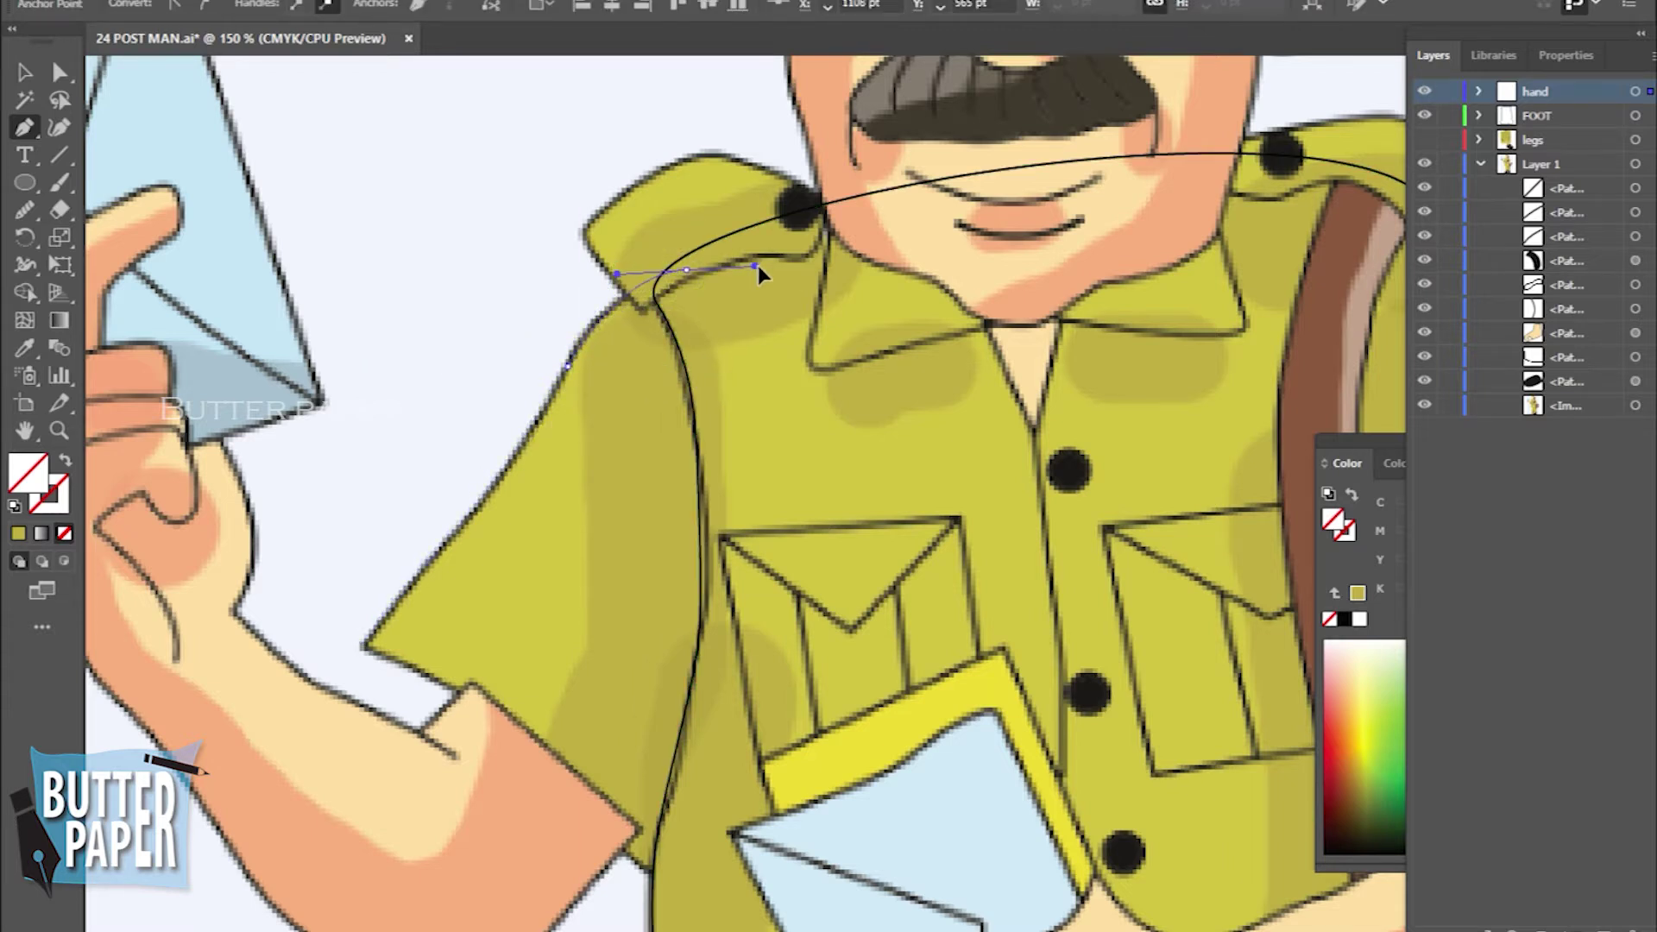
left_click_drag(710, 716, 683, 833)
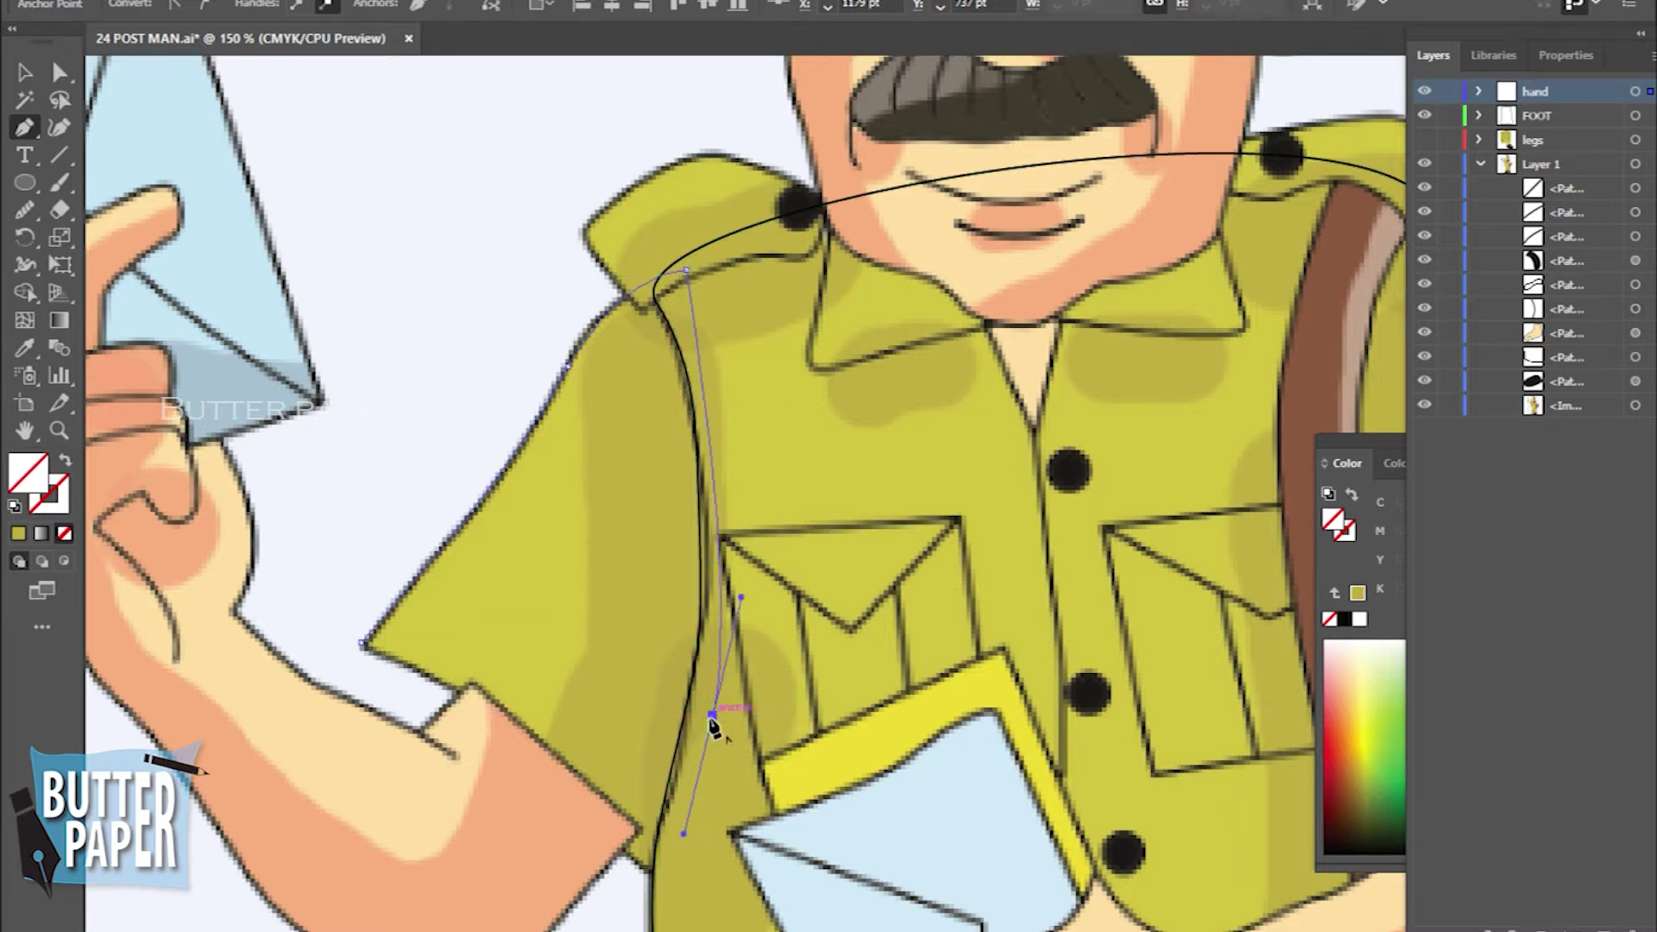
left_click_drag(711, 717, 662, 886)
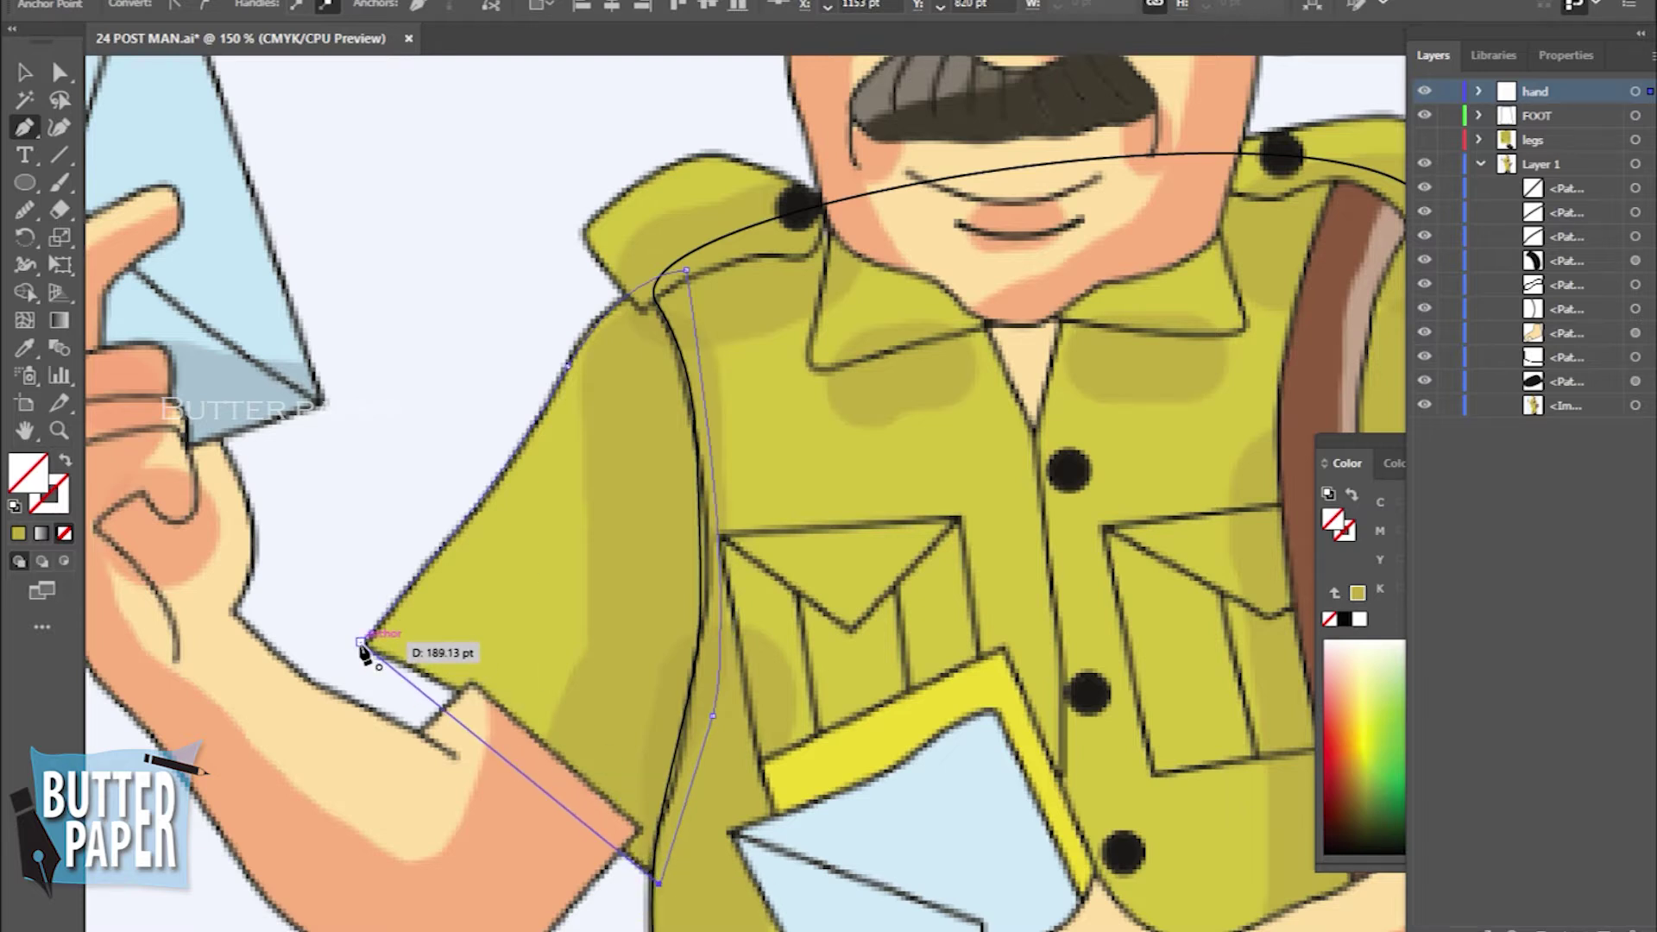
mouse_move(361, 644)
left_mouse_down()
mouse_move(163, 554)
mouse_move(175, 560)
left_mouse_up()
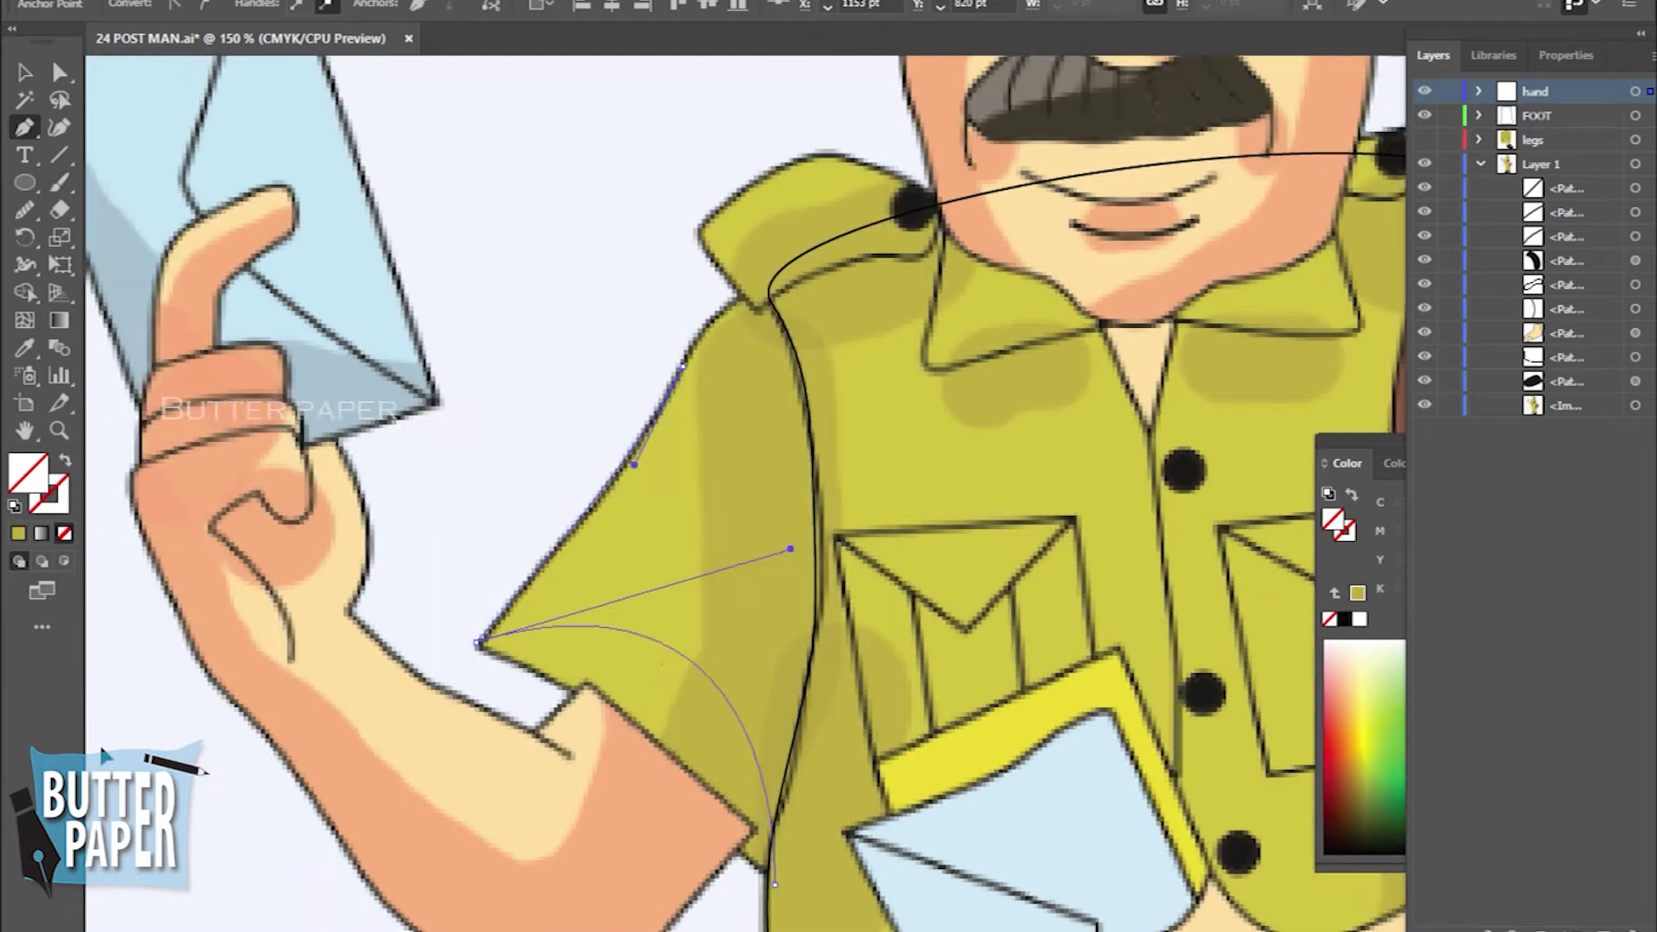
mouse_move(174, 559)
left_mouse_down()
mouse_move(483, 665)
mouse_move(647, 659)
mouse_move(658, 785)
mouse_move(702, 711)
mouse_move(691, 663)
mouse_move(610, 603)
mouse_move(592, 618)
mouse_move(664, 583)
left_mouse_up()
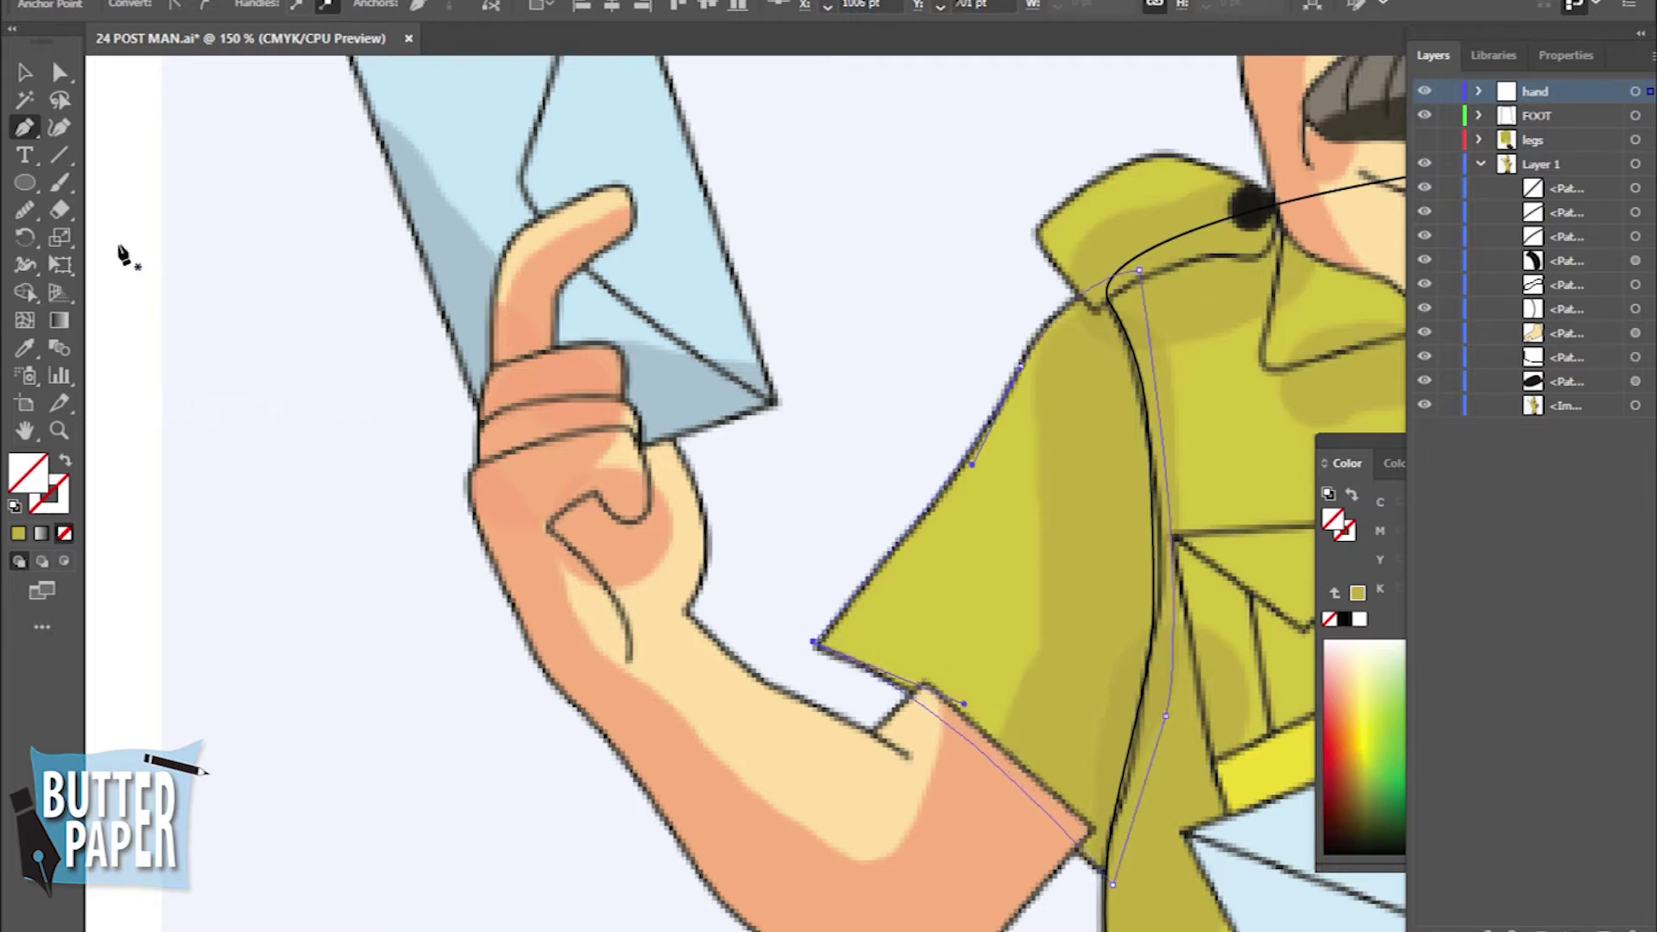
left_click(24, 73)
left_click(1070, 458)
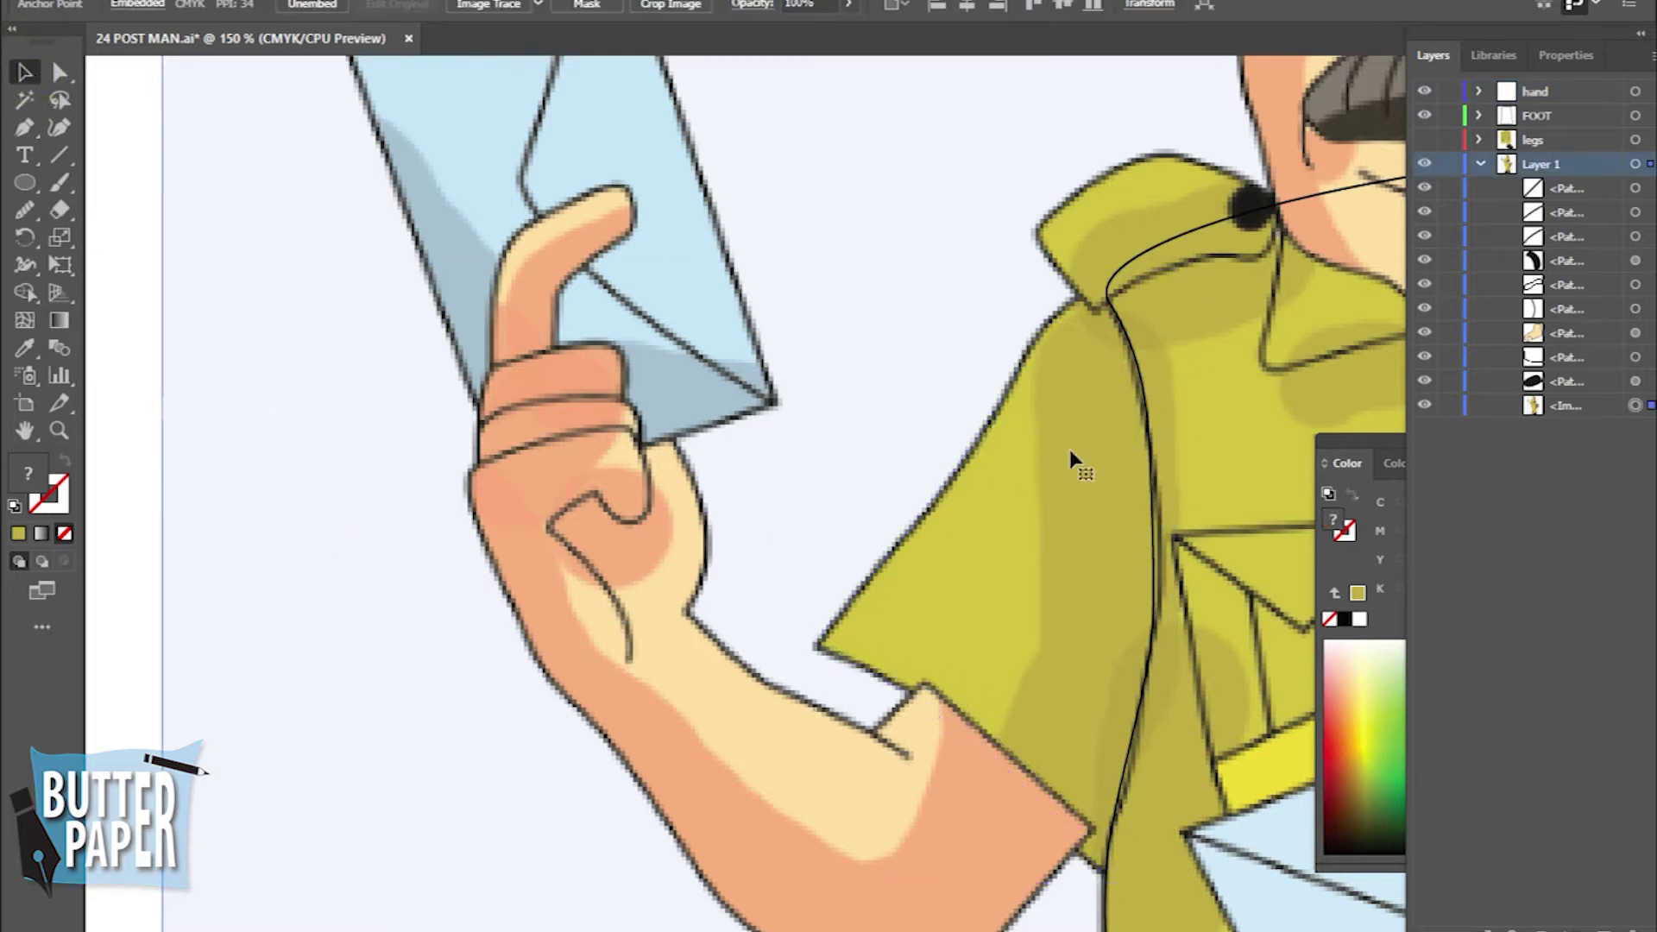
Zoom and pan to frame the postman's shirt
left_click(961, 457)
left_click(370, 676)
key("z")
left_click(1052, 455)
left_click(1051, 555, "alt")
left_click_drag(1139, 566, 1029, 612)
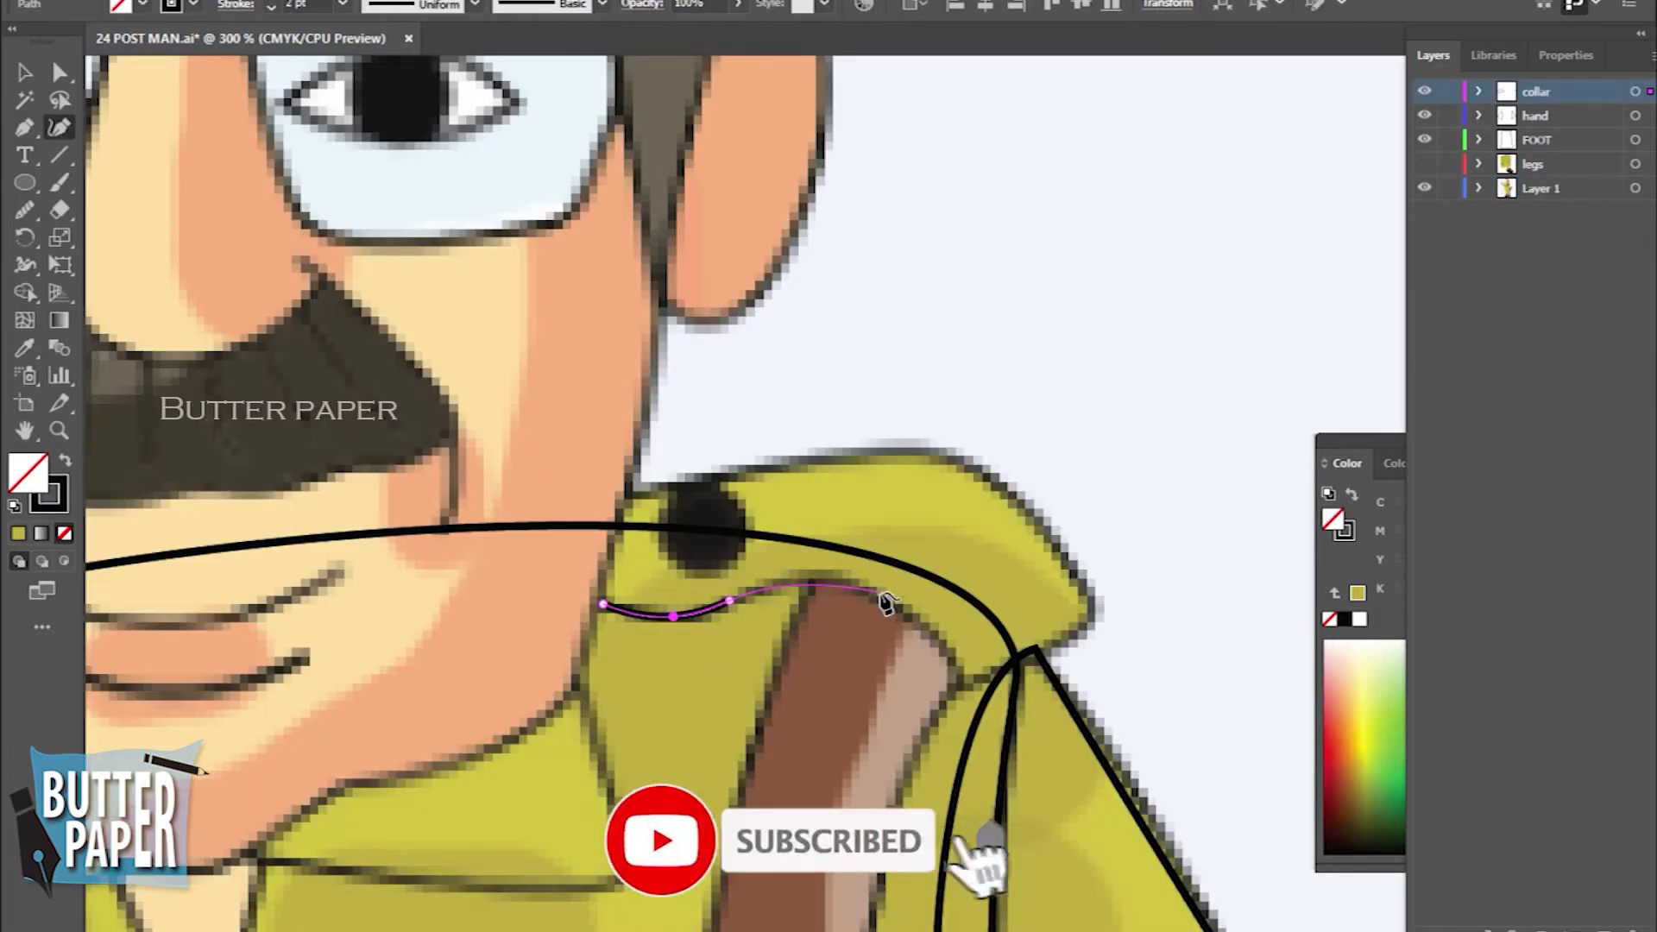
Trace a closed outline around the shoulder flap beside the bag strap
left_click(878, 596)
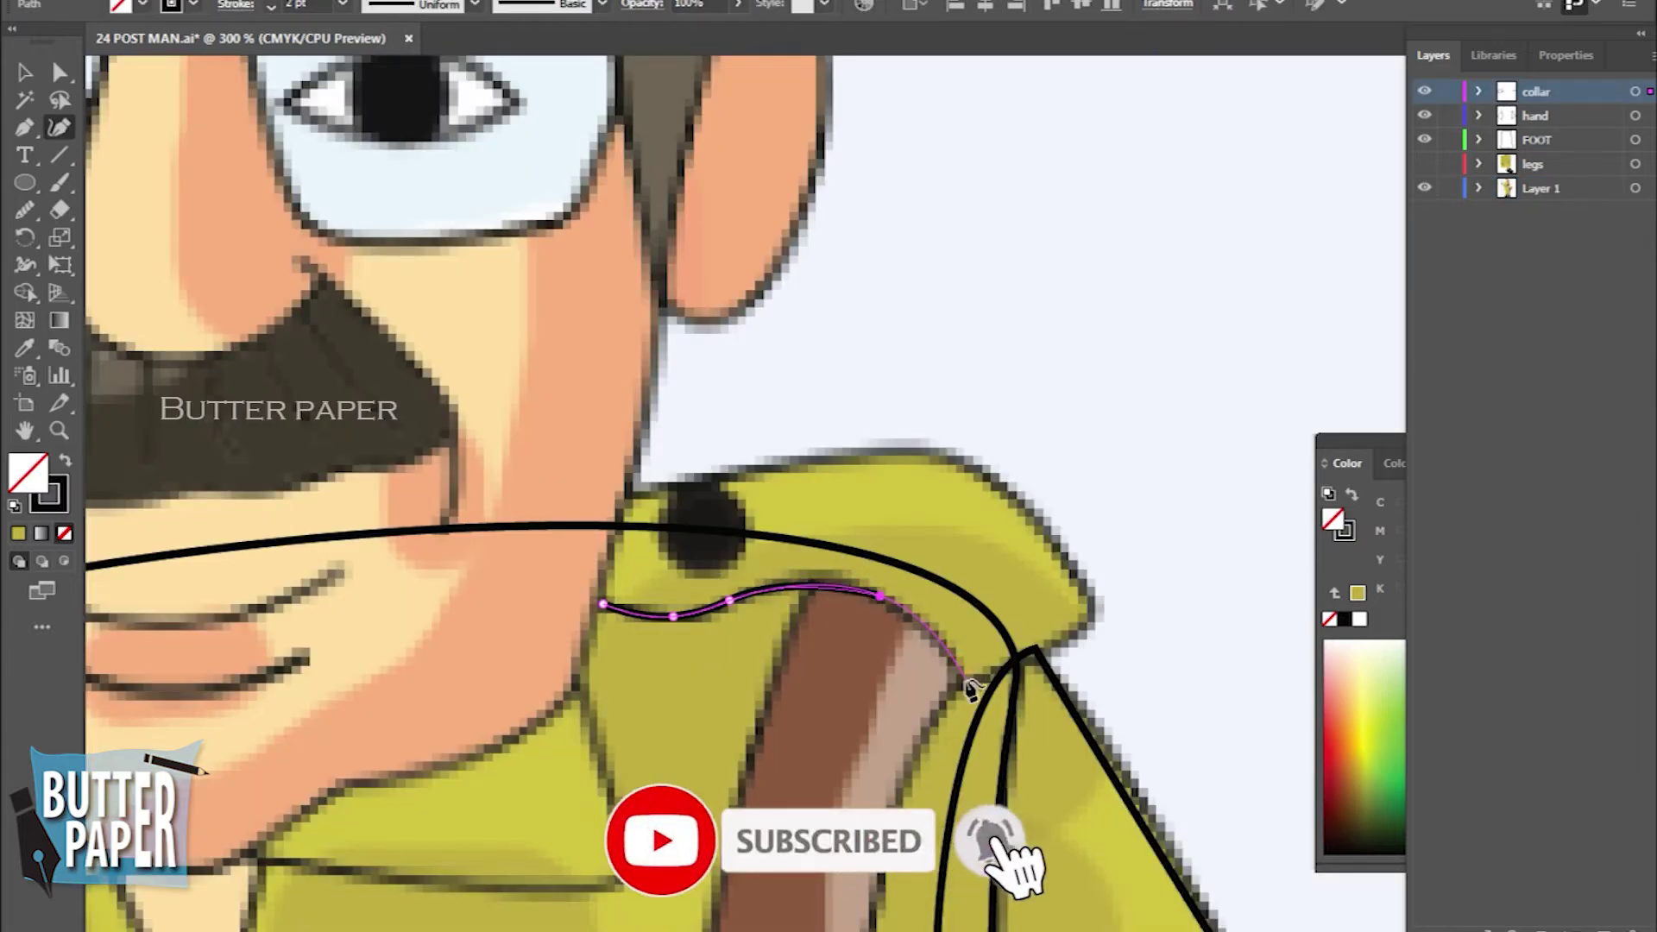
left_click(966, 681)
left_click(1094, 611)
left_click(926, 449)
left_click(599, 506)
left_click(602, 604)
Reshape the flap outline's top curve and right bulge to follow its edge
left_click_drag(701, 429, 701, 473)
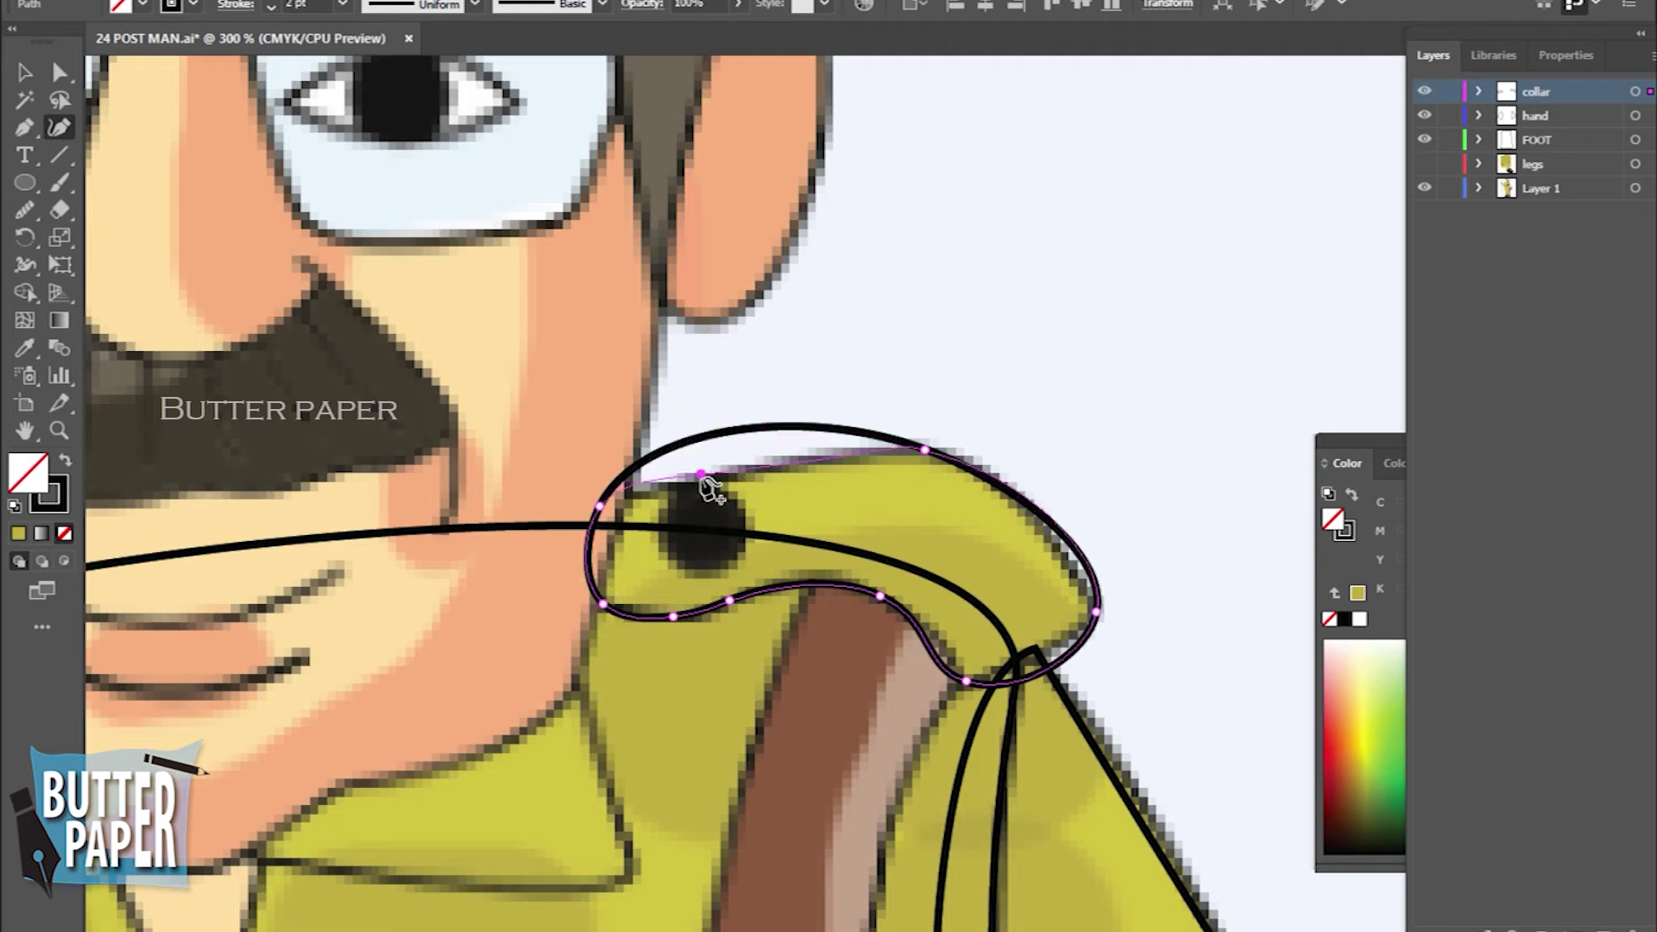
left_click_drag(599, 507, 596, 526)
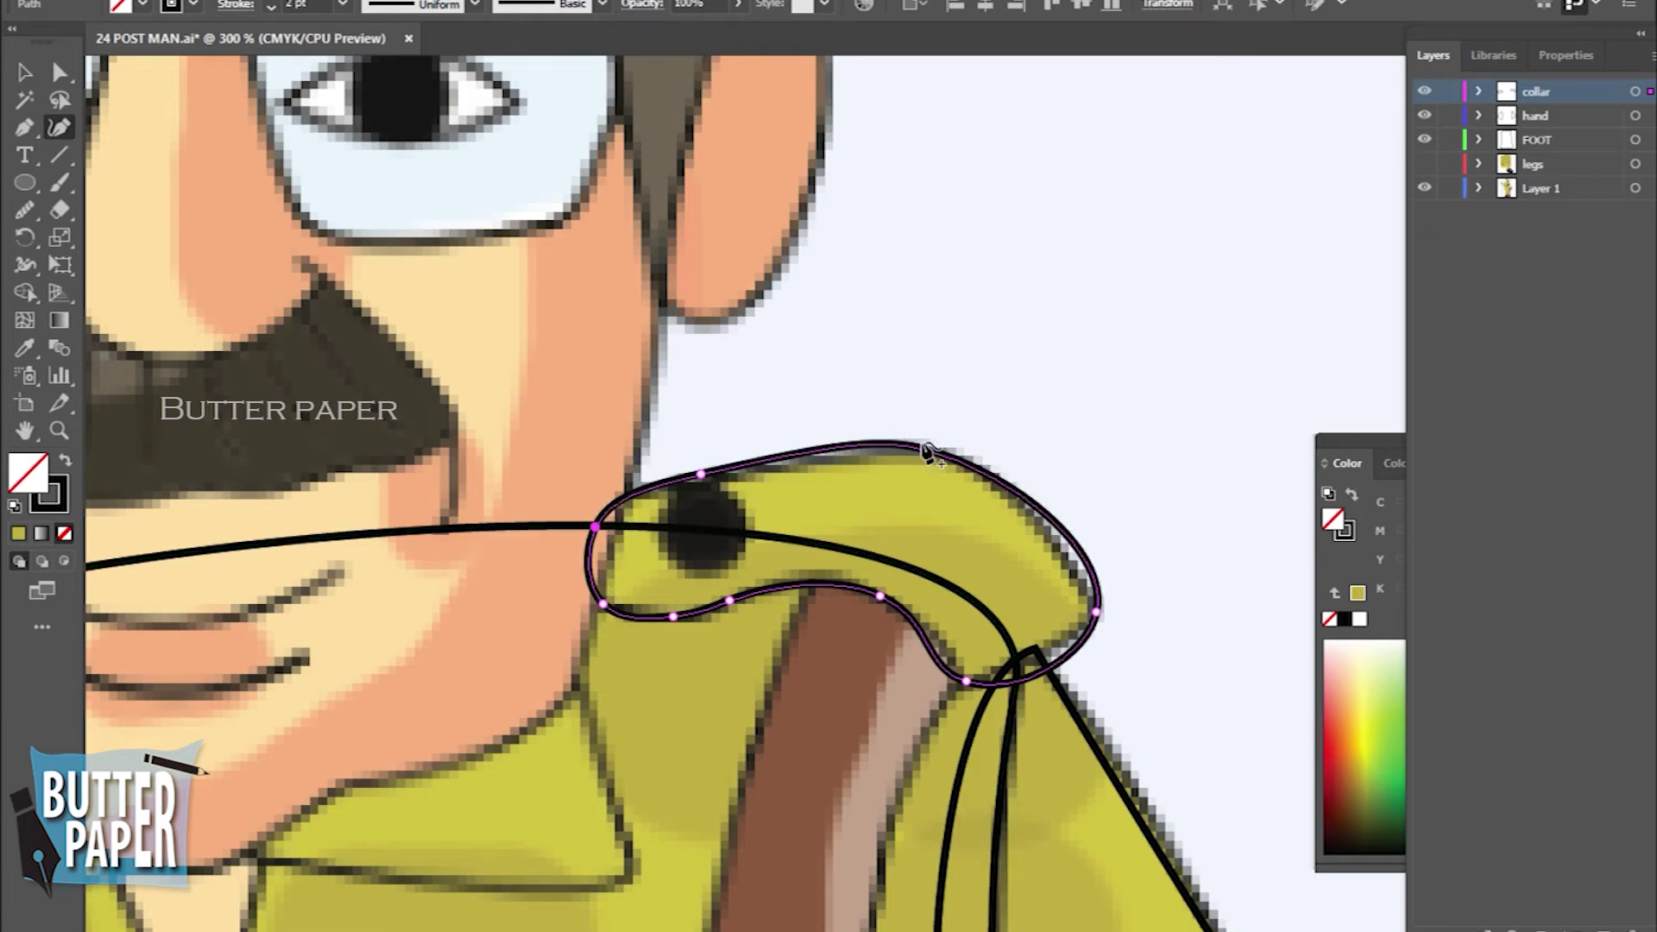
left_click_drag(920, 451, 925, 457)
left_click_drag(1096, 607, 1084, 609)
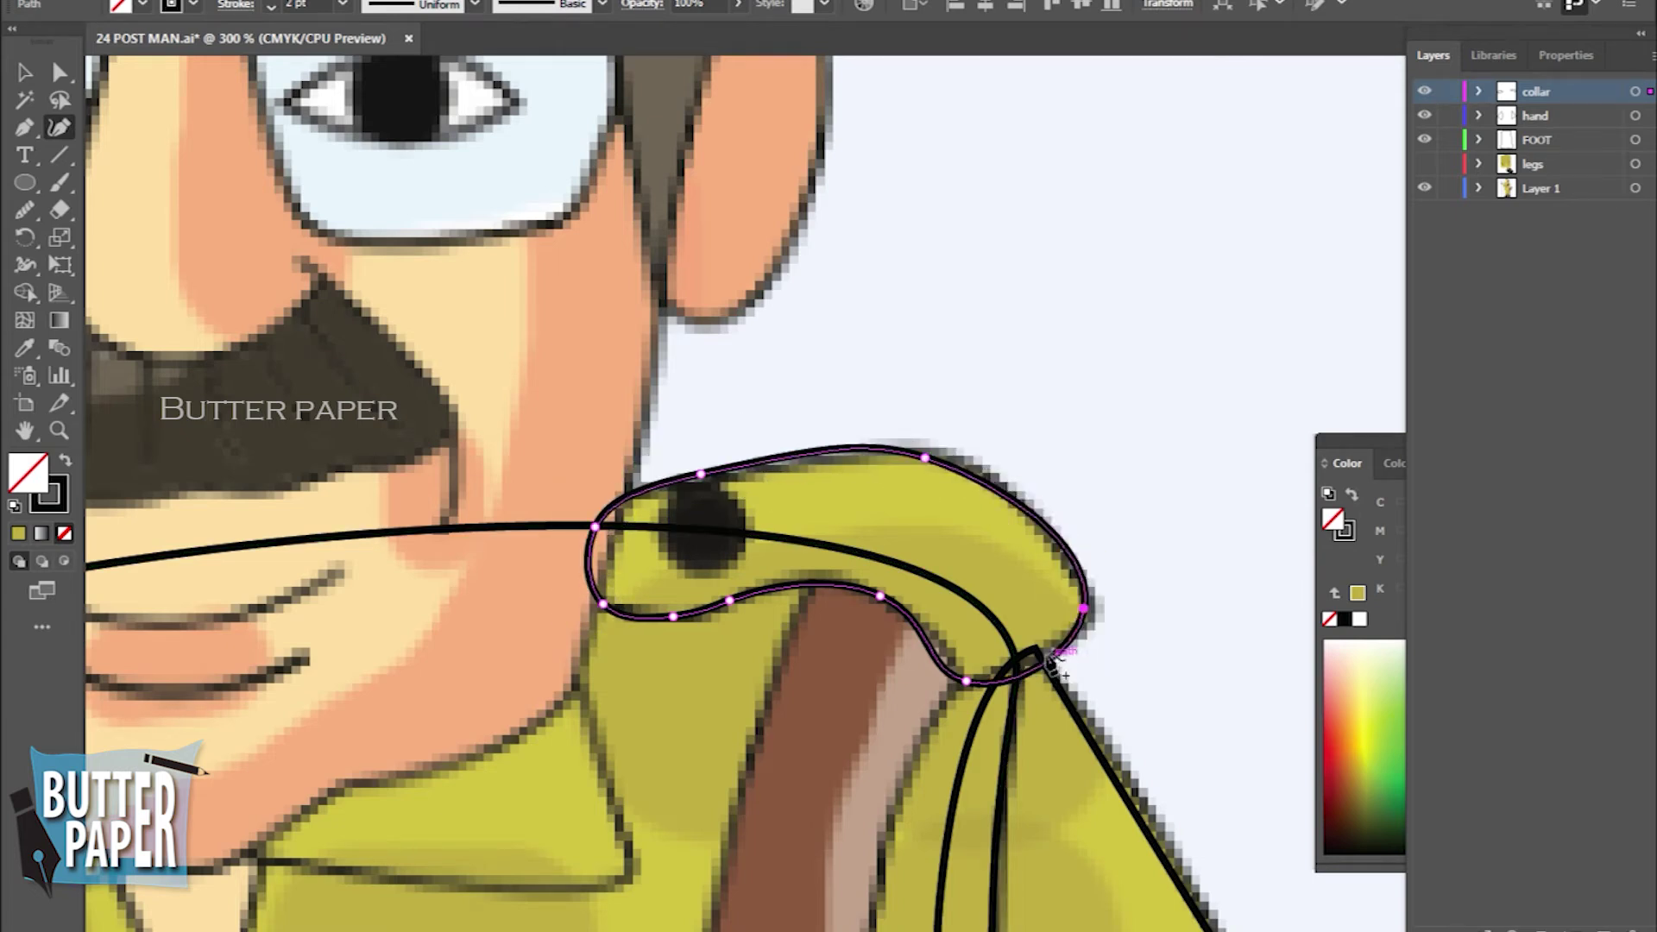
left_click_drag(839, 449, 825, 457)
left_click(25, 181)
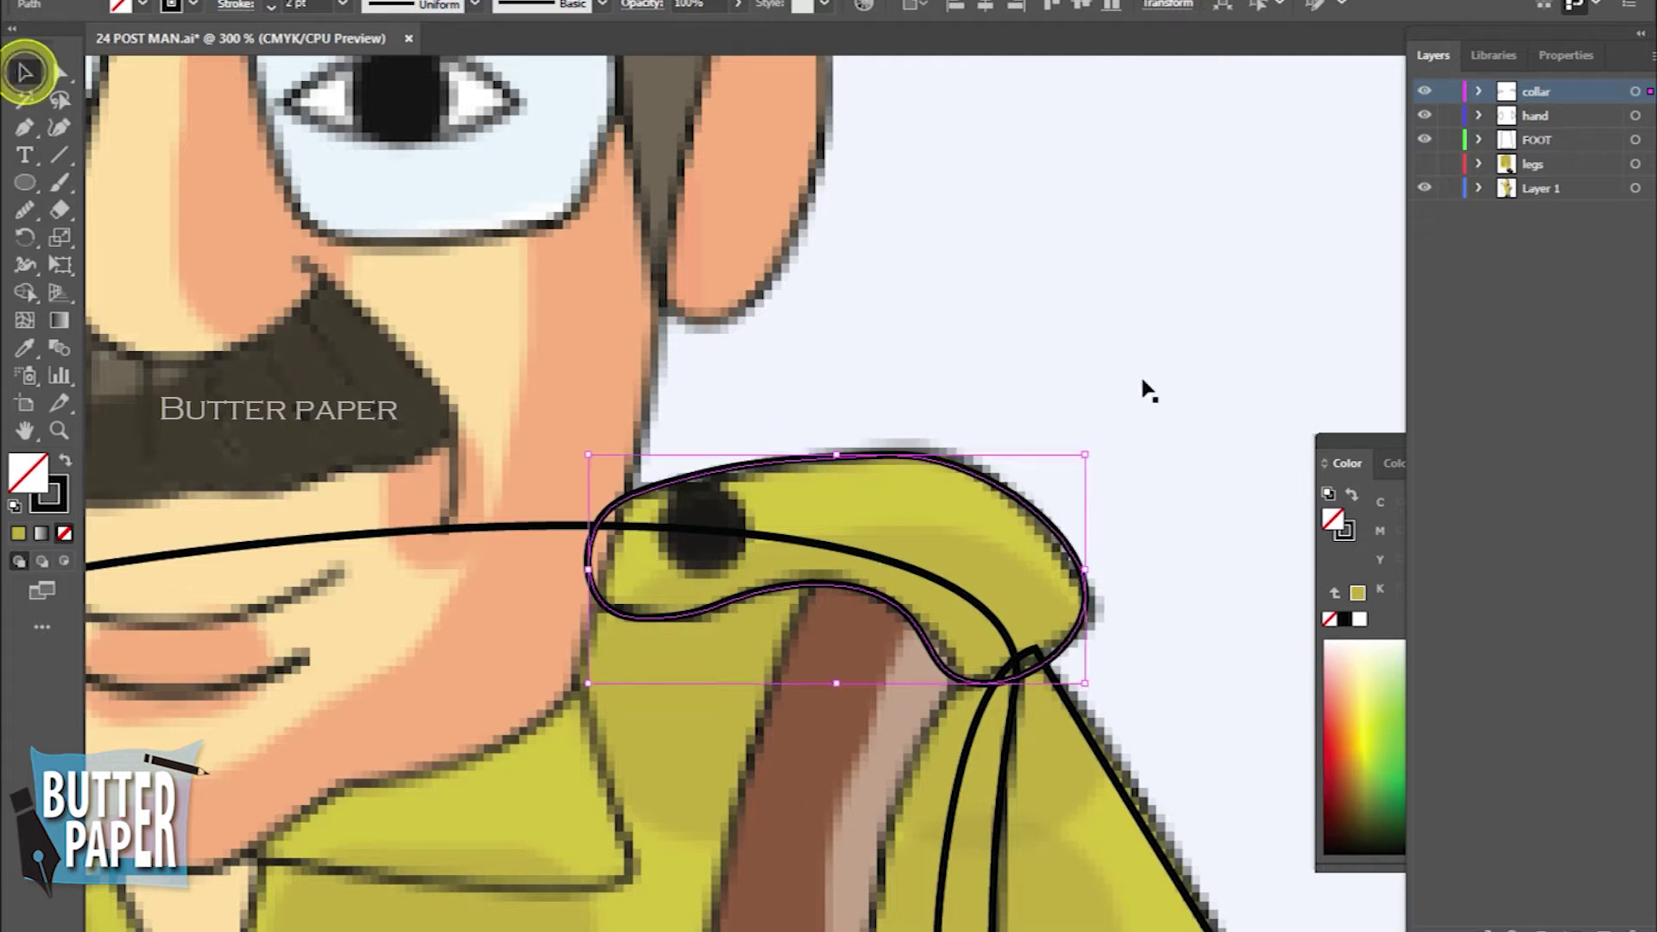
Draw a circle over the flap's dark button and nudge it onto centre
left_click(1147, 388, "ctrl")
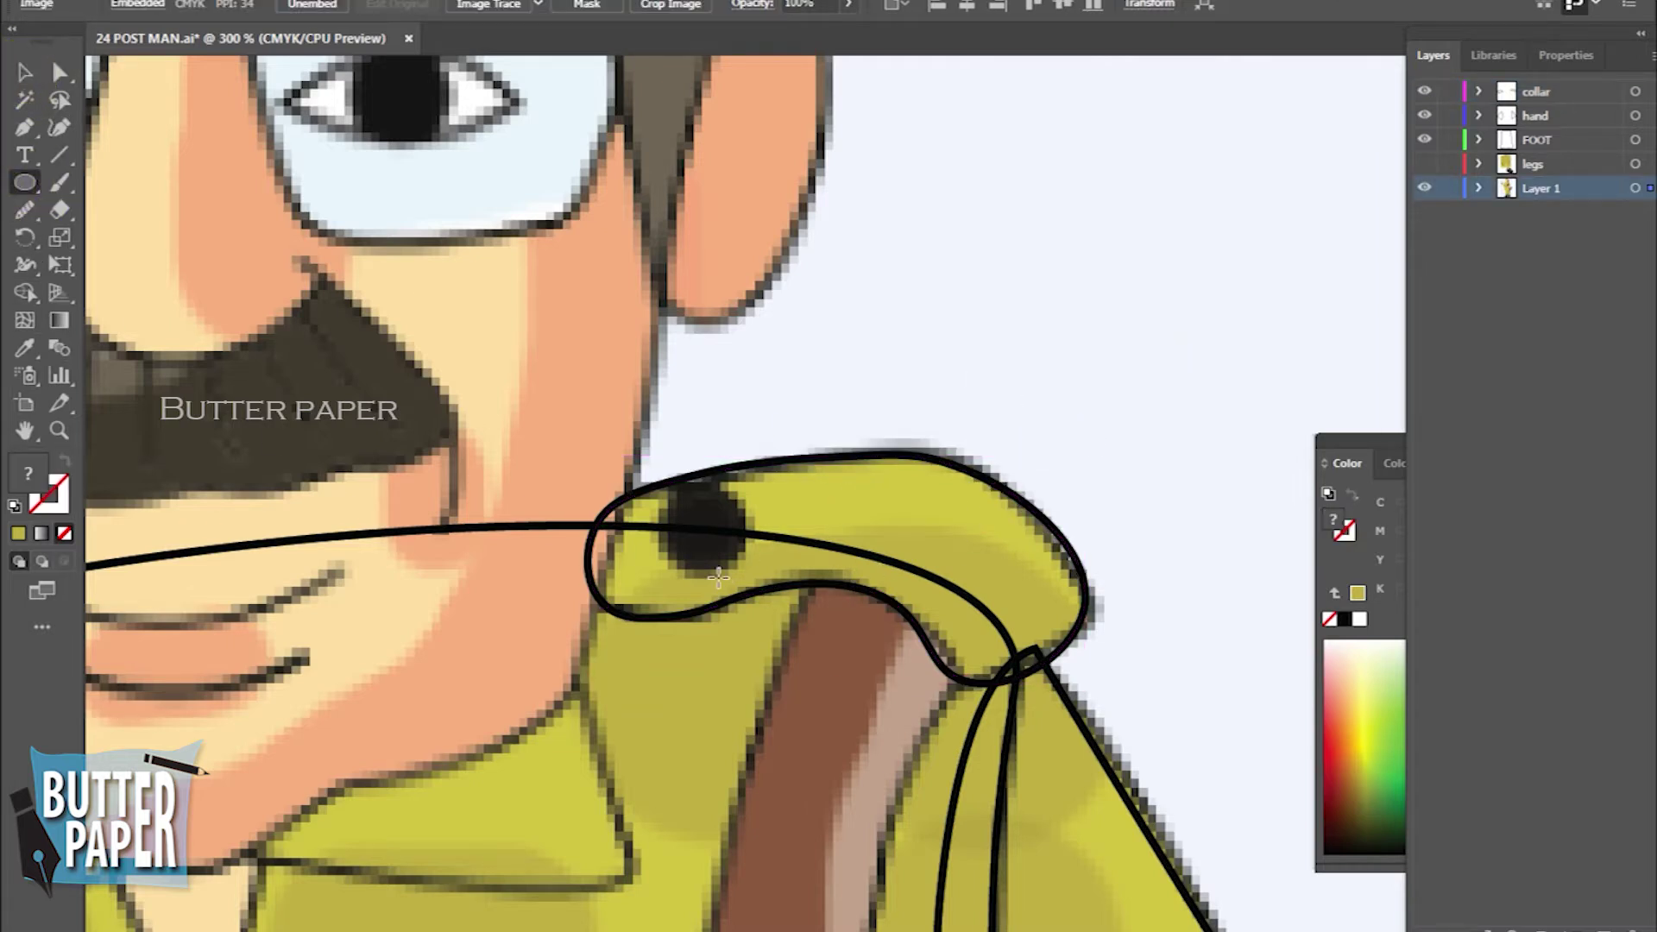
left_click_drag(628, 574, 719, 485)
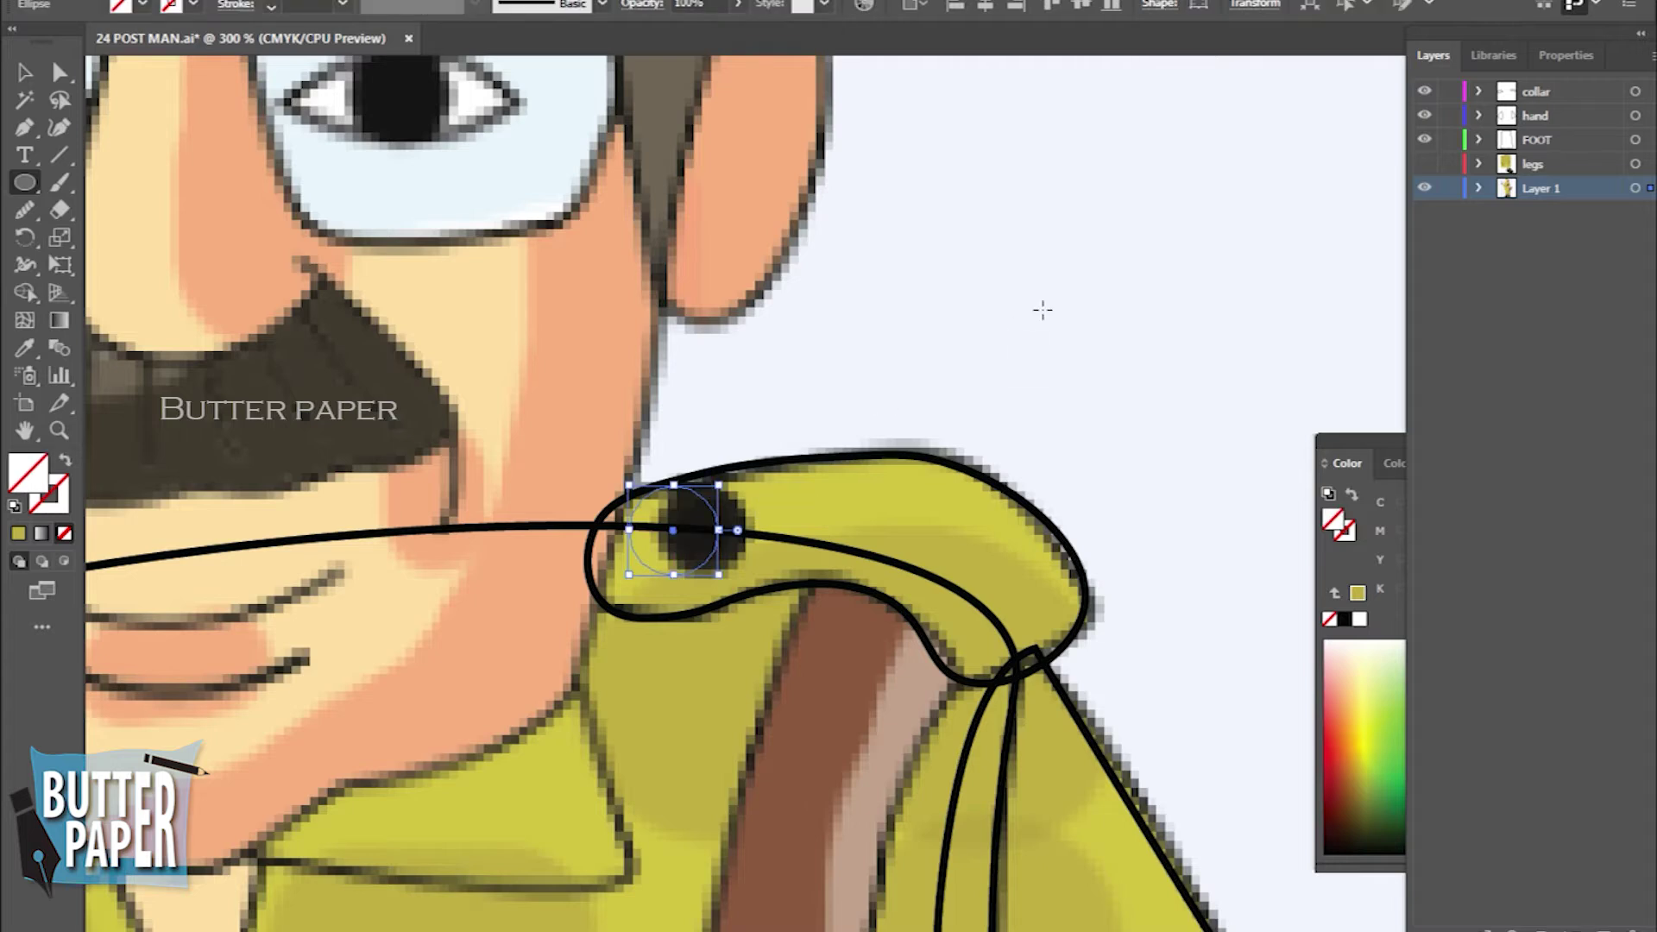
key("Right")
key("Right")
key("Right")
key("Right")
key("Right")
key("Right")
key("Right")
key("Up")
key("Right")
key("Right")
left_click(25, 73)
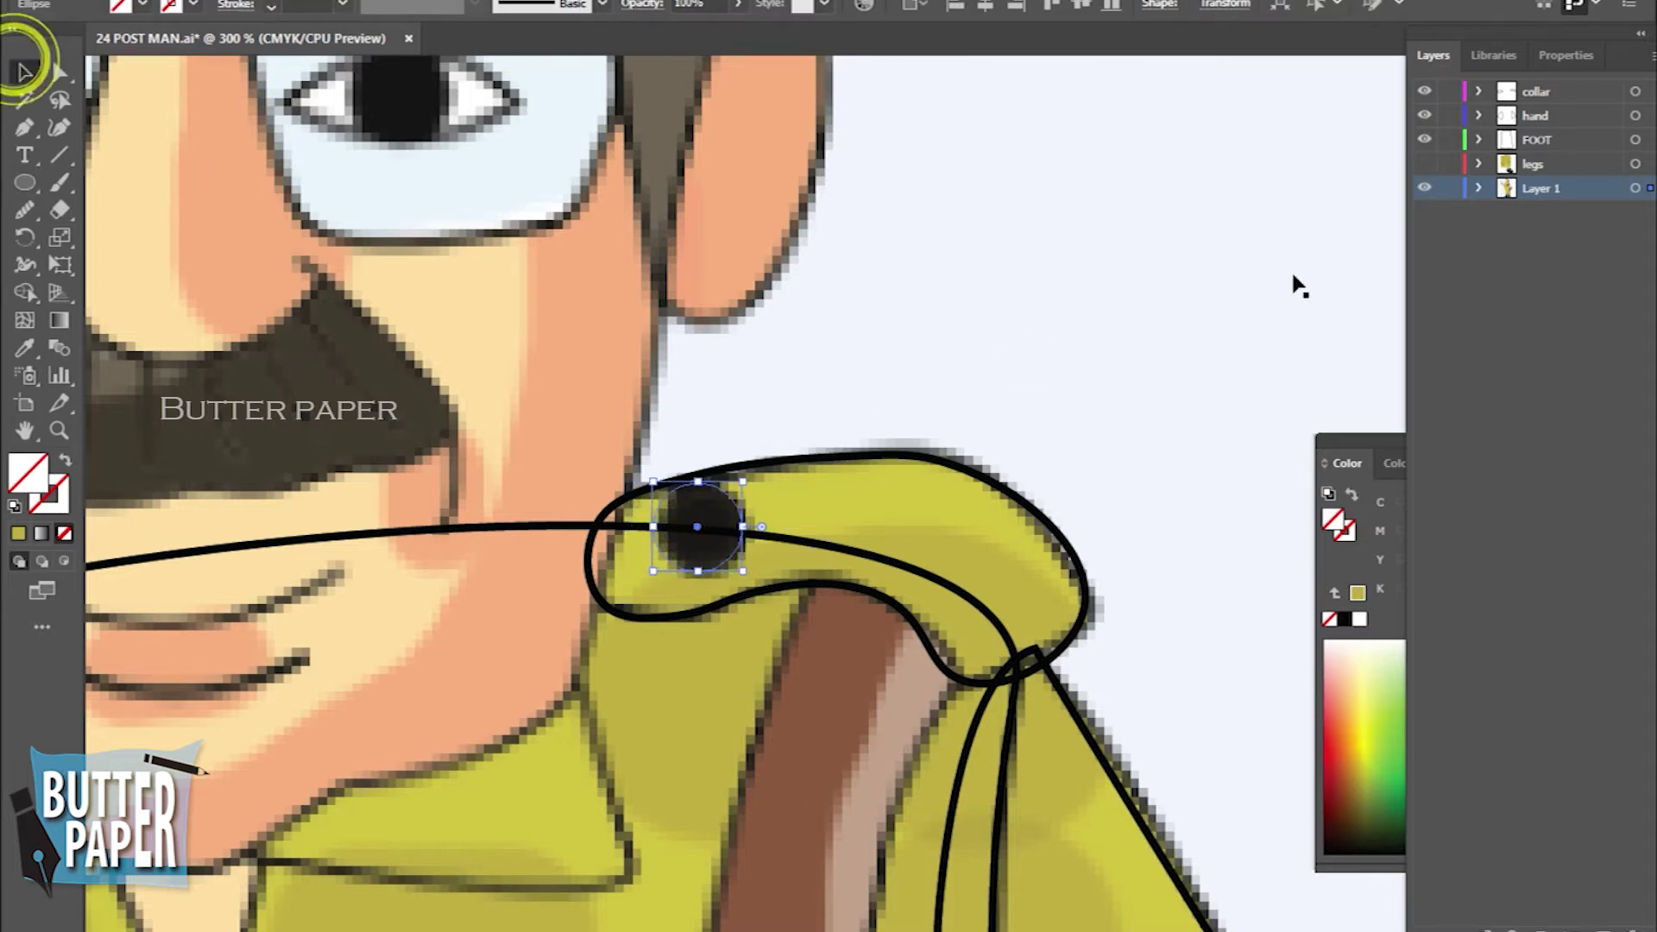
left_click(852, 546)
Zoom out and re-centre the whole postman in the view
key("z")
left_click(1128, 451, "alt")
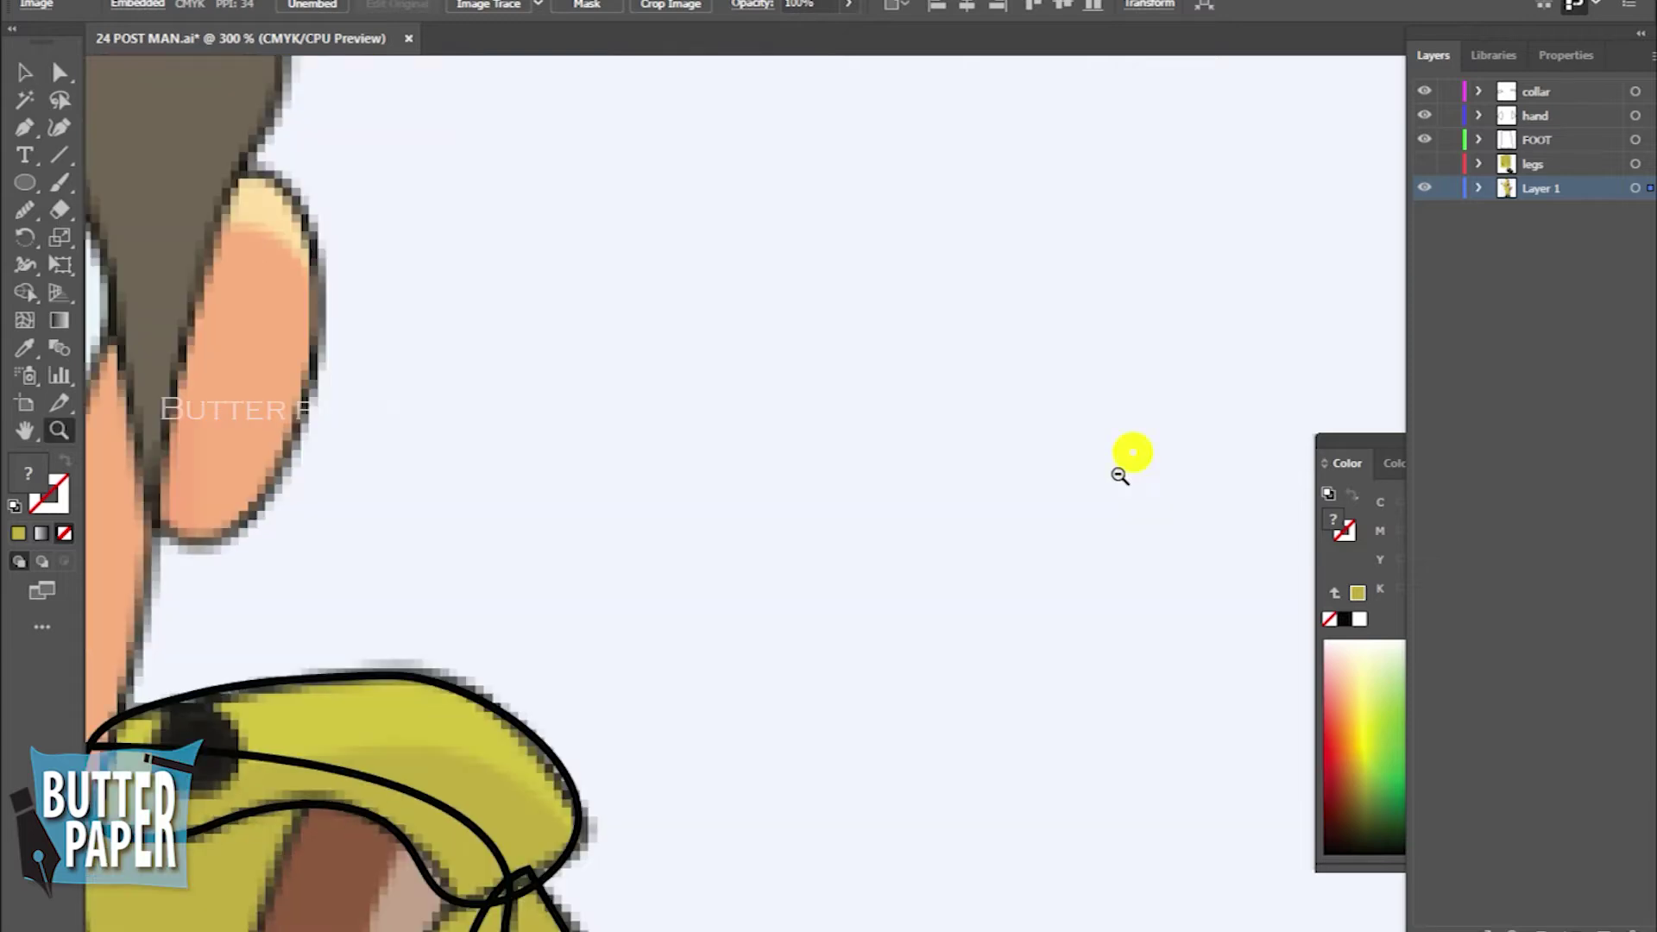
left_click(1069, 518, "alt")
left_click(779, 667, "alt")
left_click_drag(844, 661, 1194, 563)
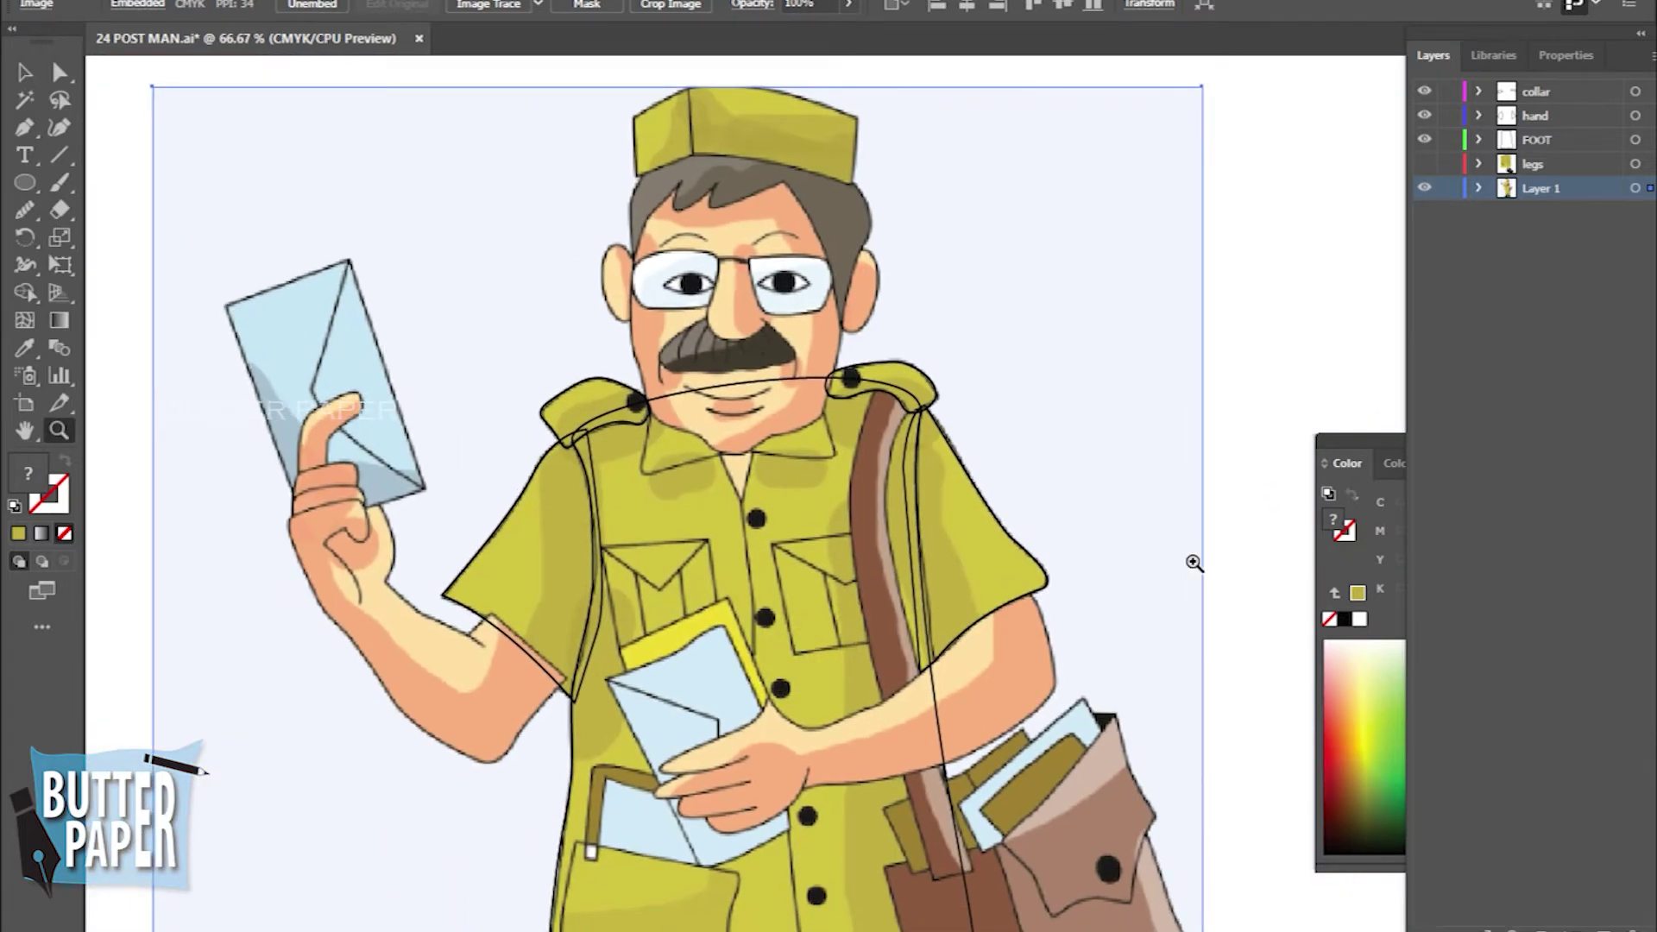
Zoom in on the collar and start a Curvature-tool outline at its left tip
left_click(768, 502)
left_click(877, 484)
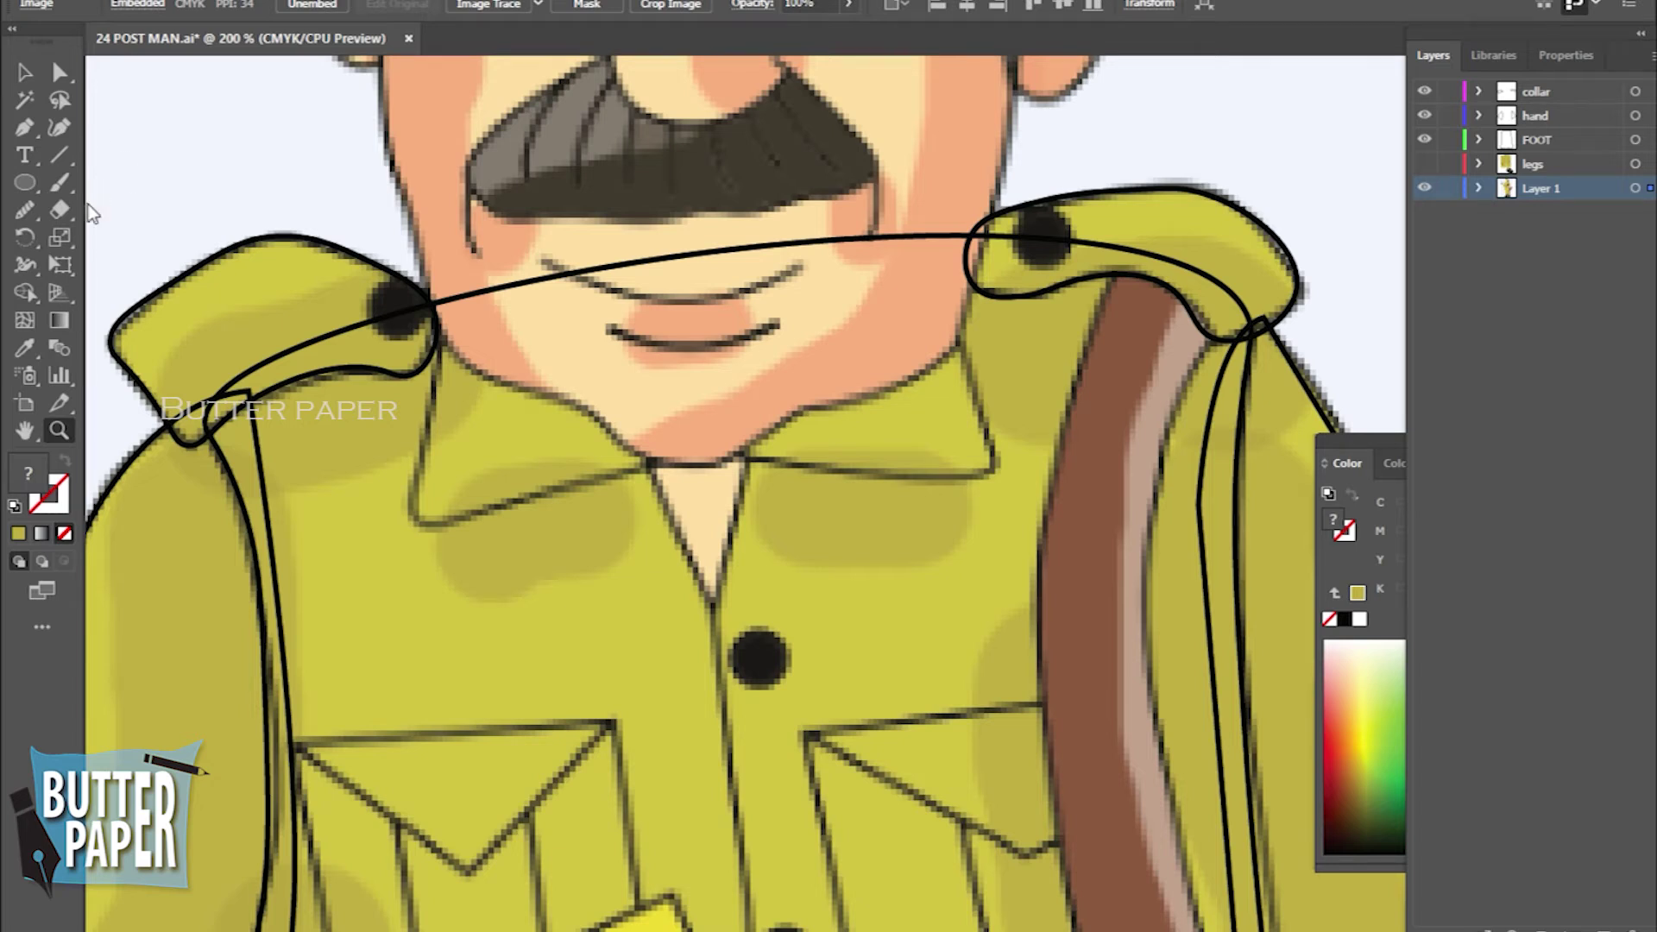
left_click(59, 127)
left_click(446, 316)
left_click(417, 497)
left_click(500, 499)
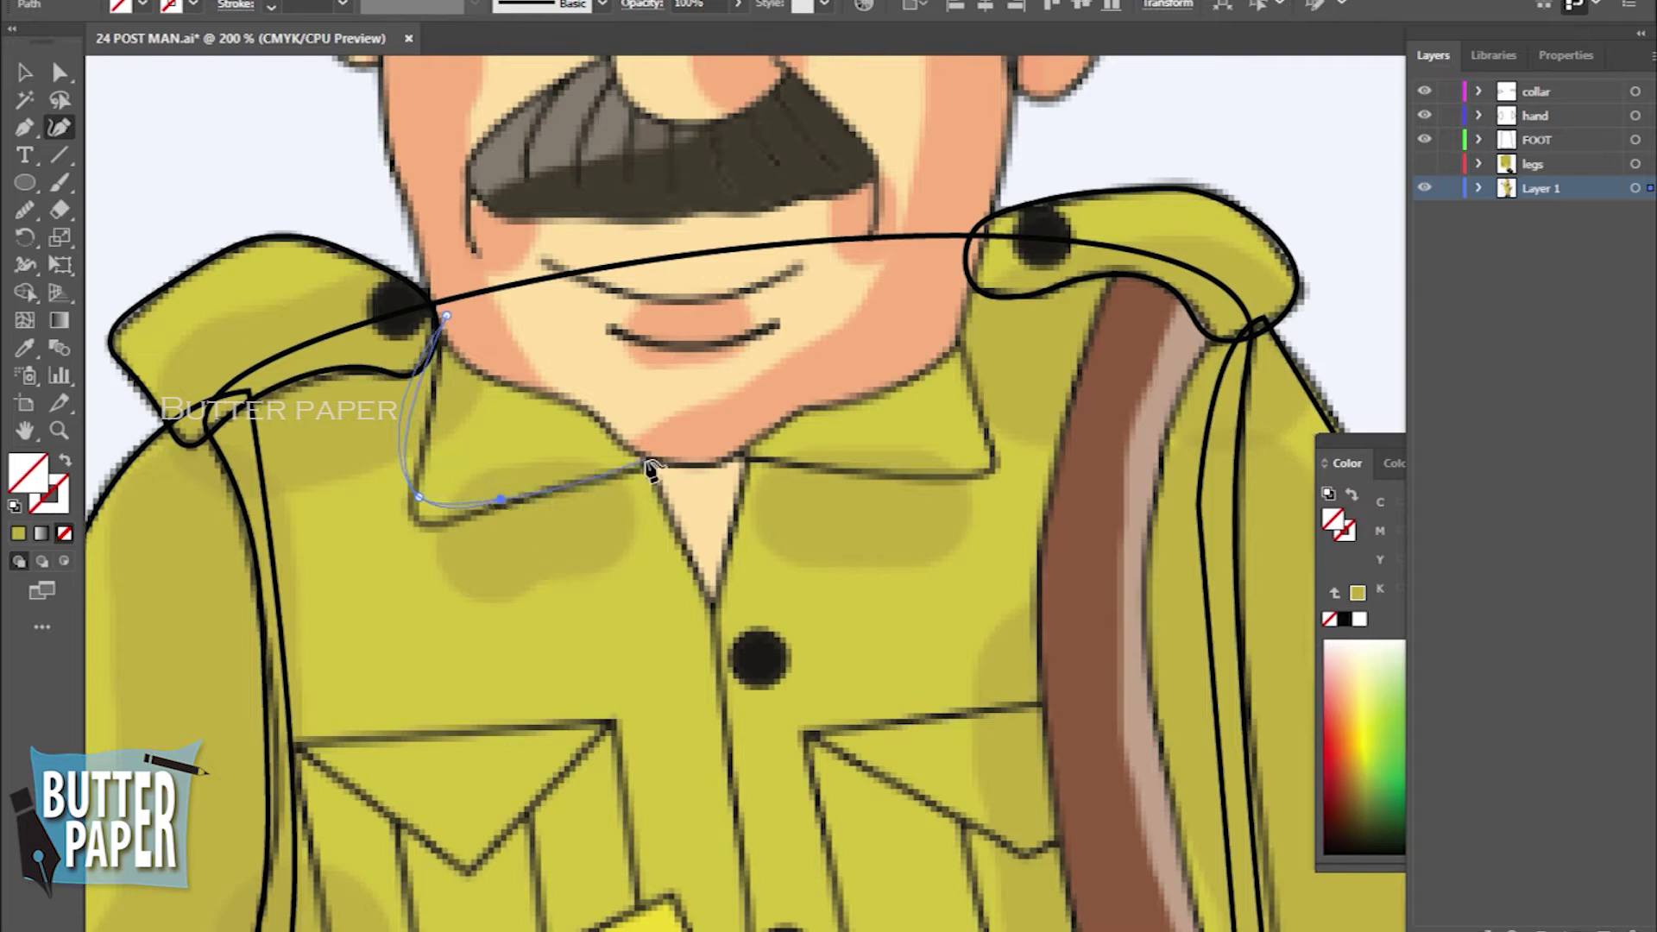
Continue the collar outline across the neck and close it at its start
left_click(674, 450)
left_click(986, 468)
left_click(950, 307)
left_click(712, 385)
left_click(446, 316)
Refine the collar outline's lower edge and side points, then deselect it
left_click_drag(419, 498, 423, 522)
left_click_drag(397, 434, 422, 431)
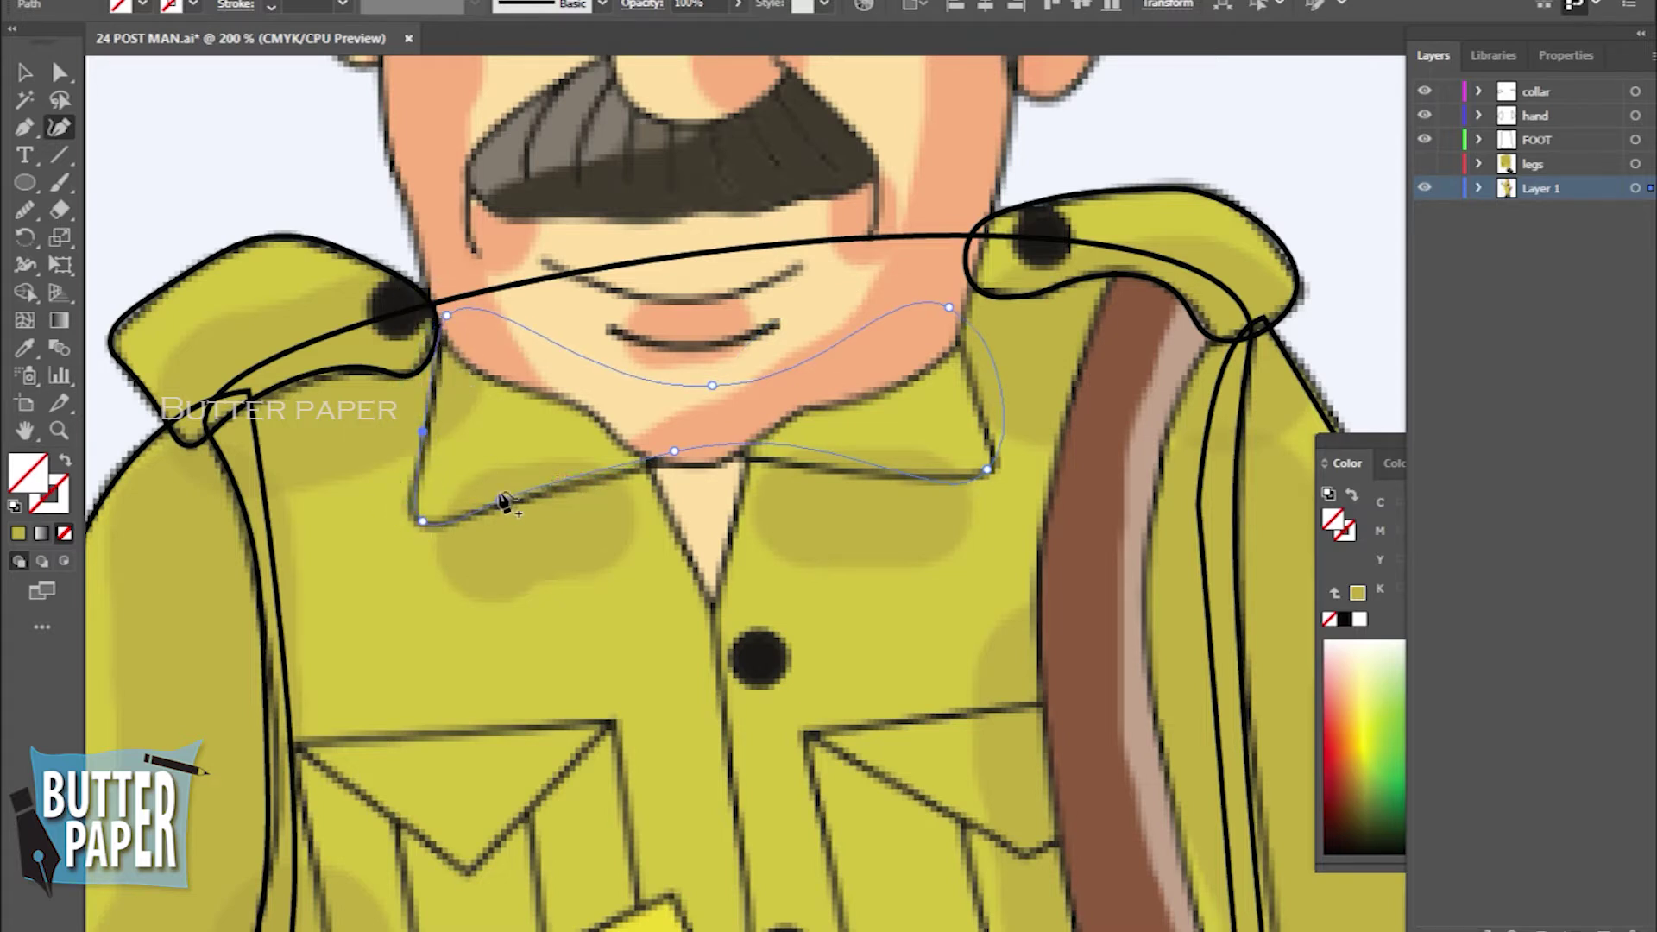
left_click_drag(678, 450, 679, 457)
left_click(775, 459)
left_click_drag(1001, 390, 974, 388)
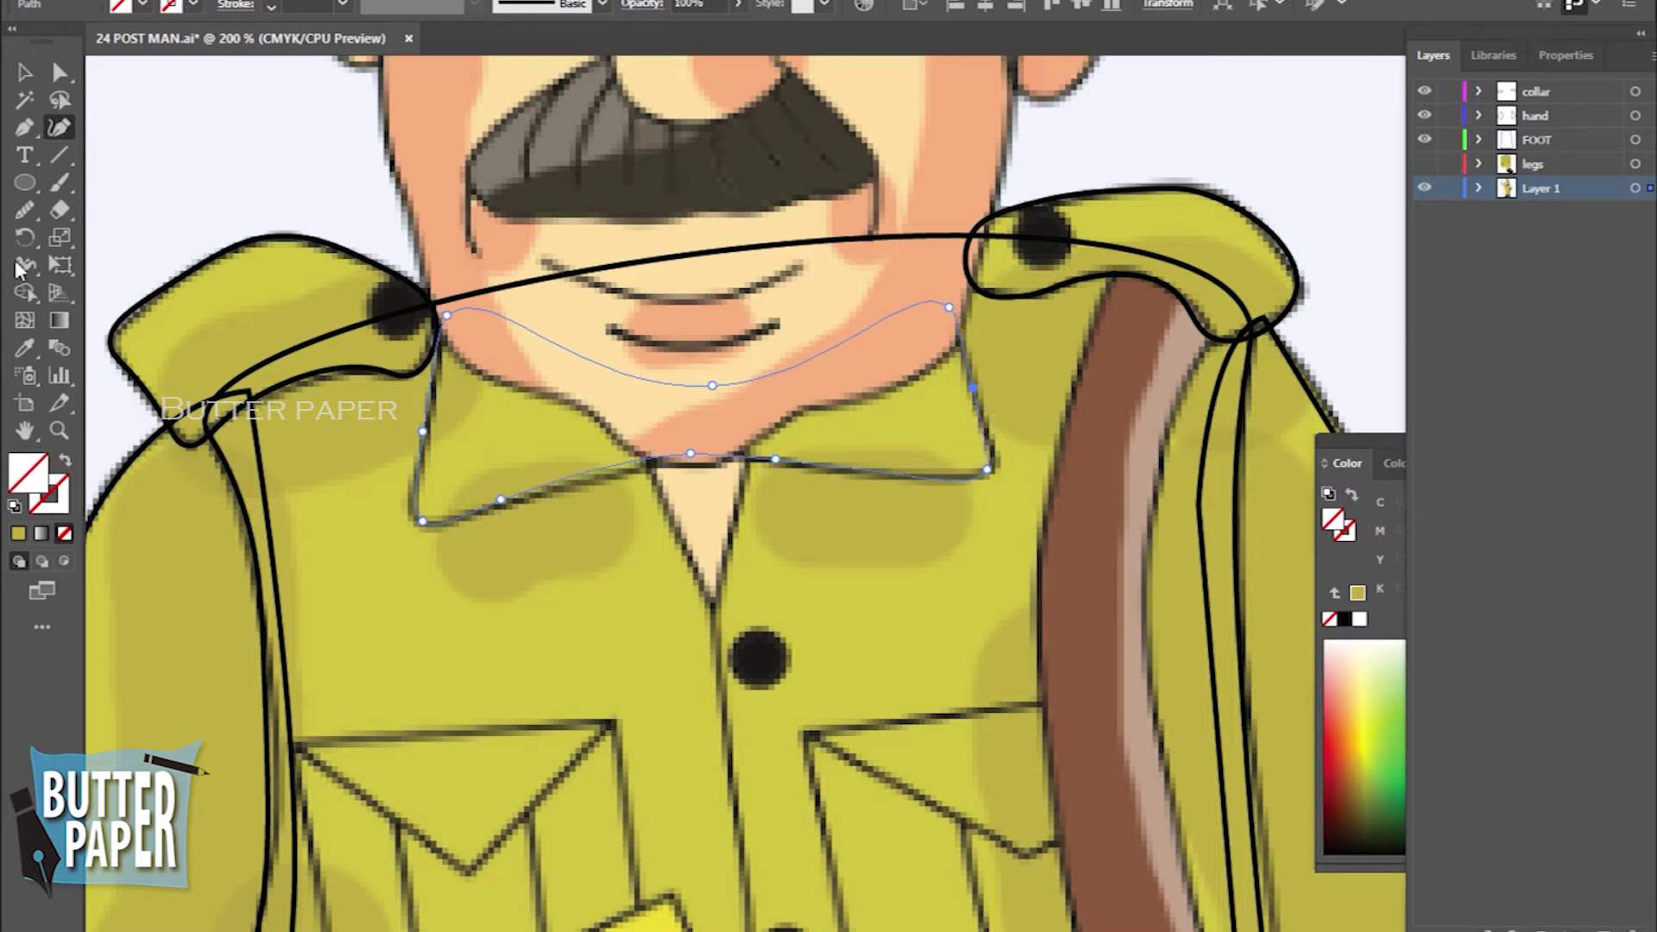
left_click(24, 72)
left_click(1276, 155)
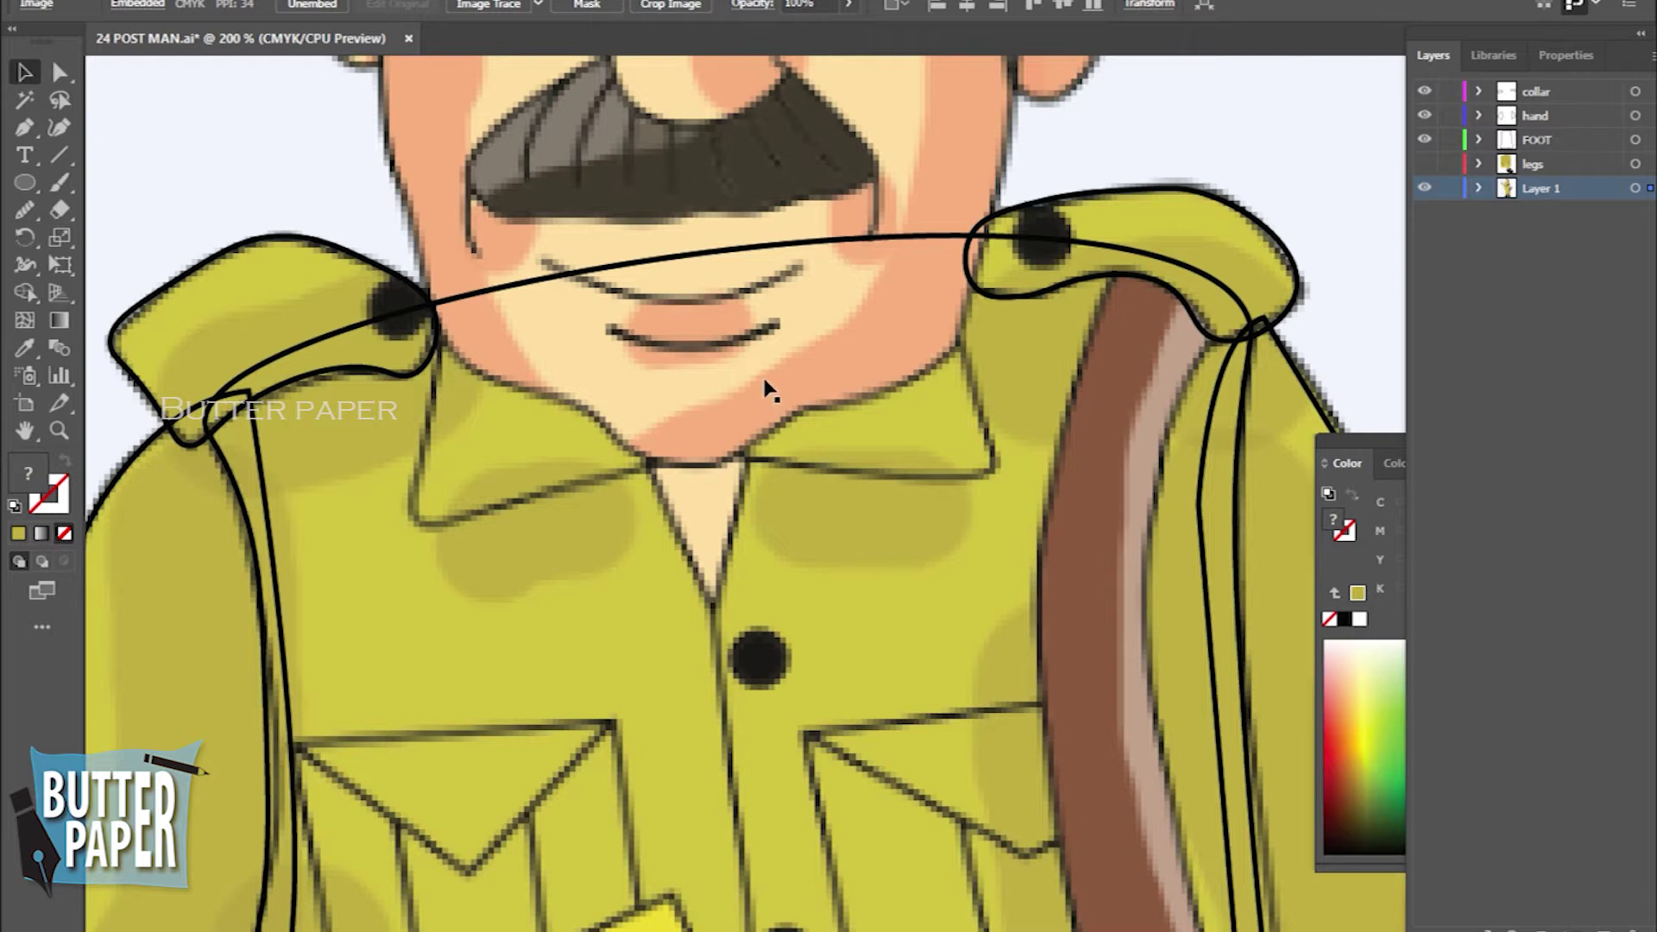
Give the collar outline a 2 pt stroke weight
left_click(887, 335)
left_click(343, 4)
left_click(369, 122)
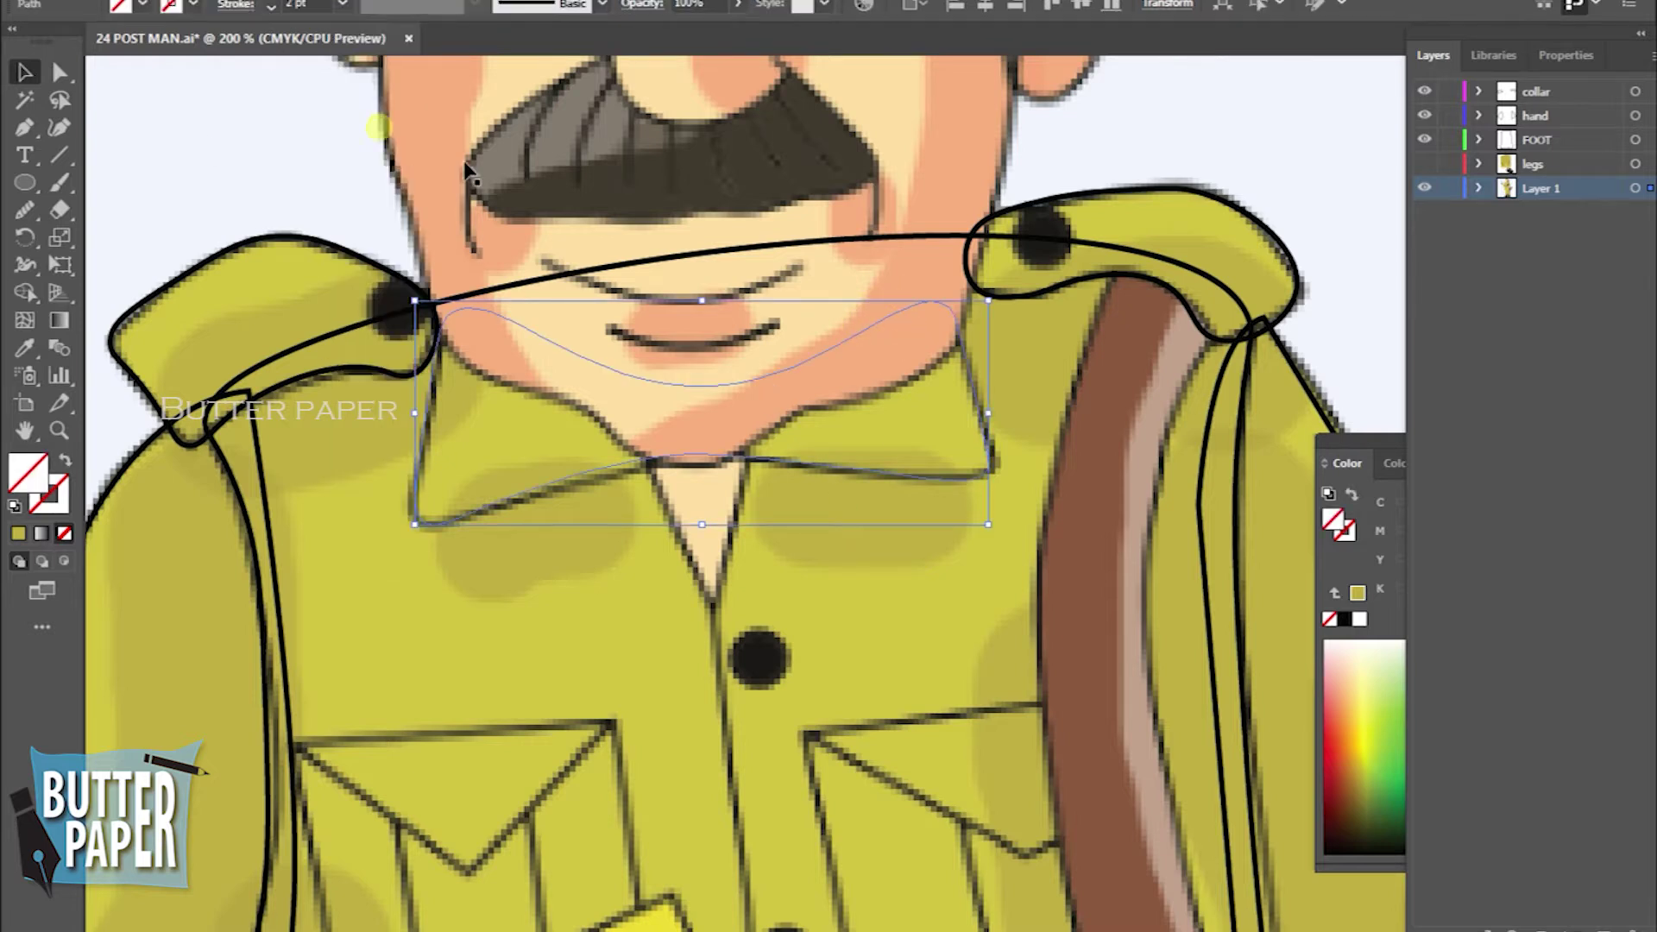
left_click(661, 487)
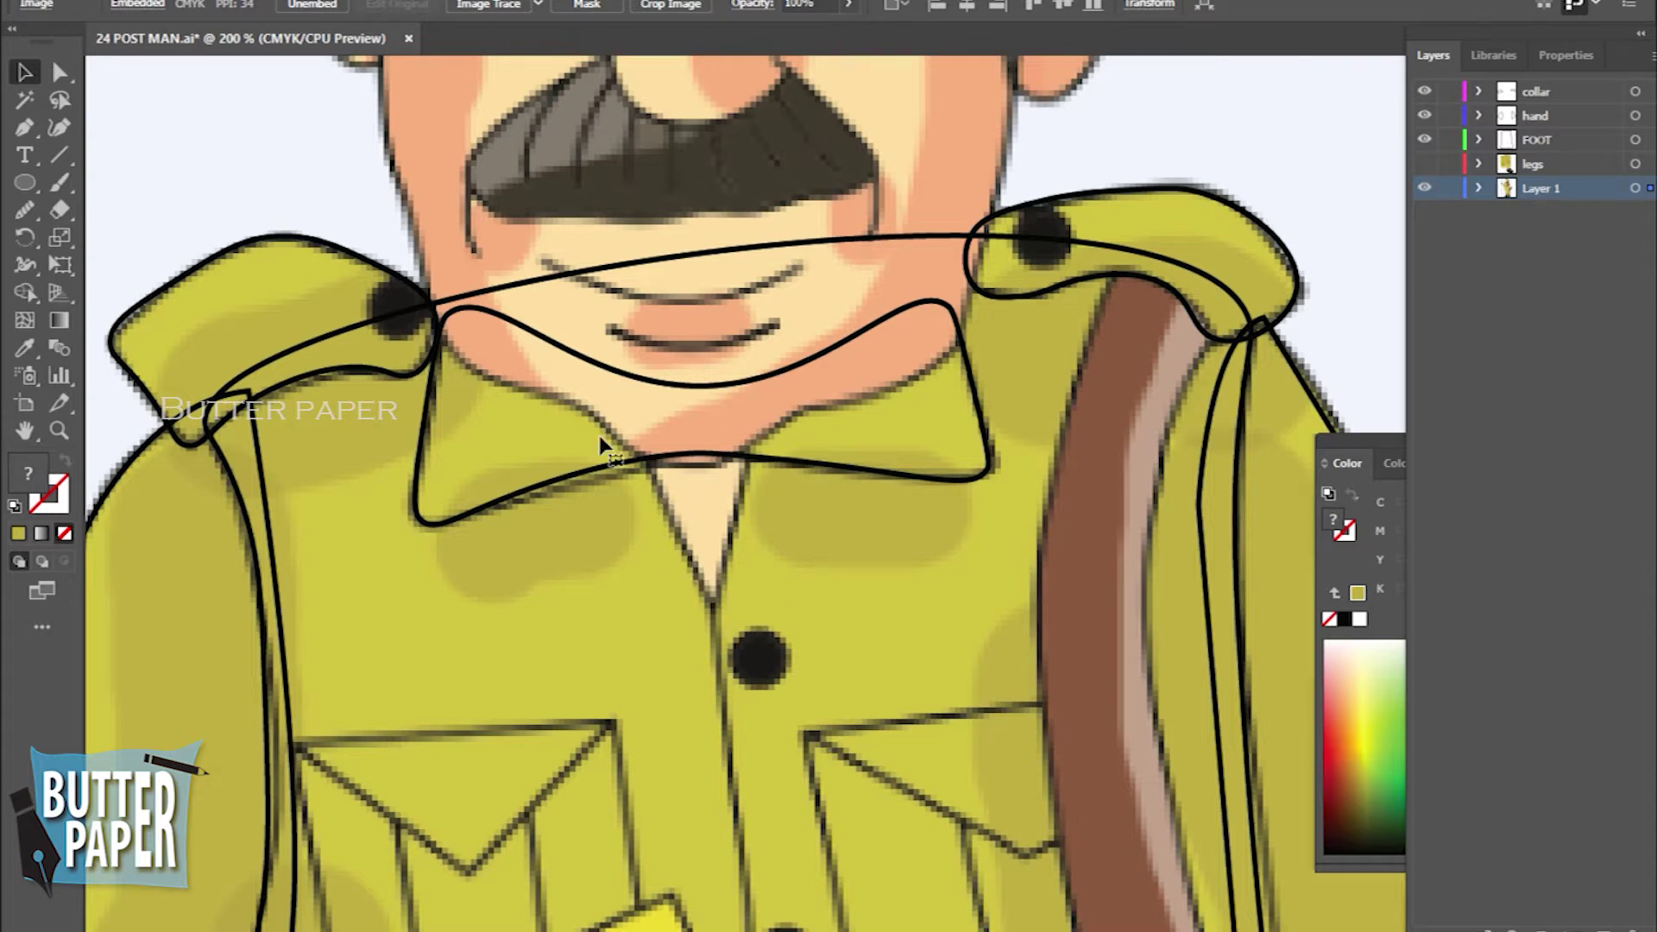
Draw a closed V-shaped path tracing the neck opening with the Pen tool
left_click(25, 127)
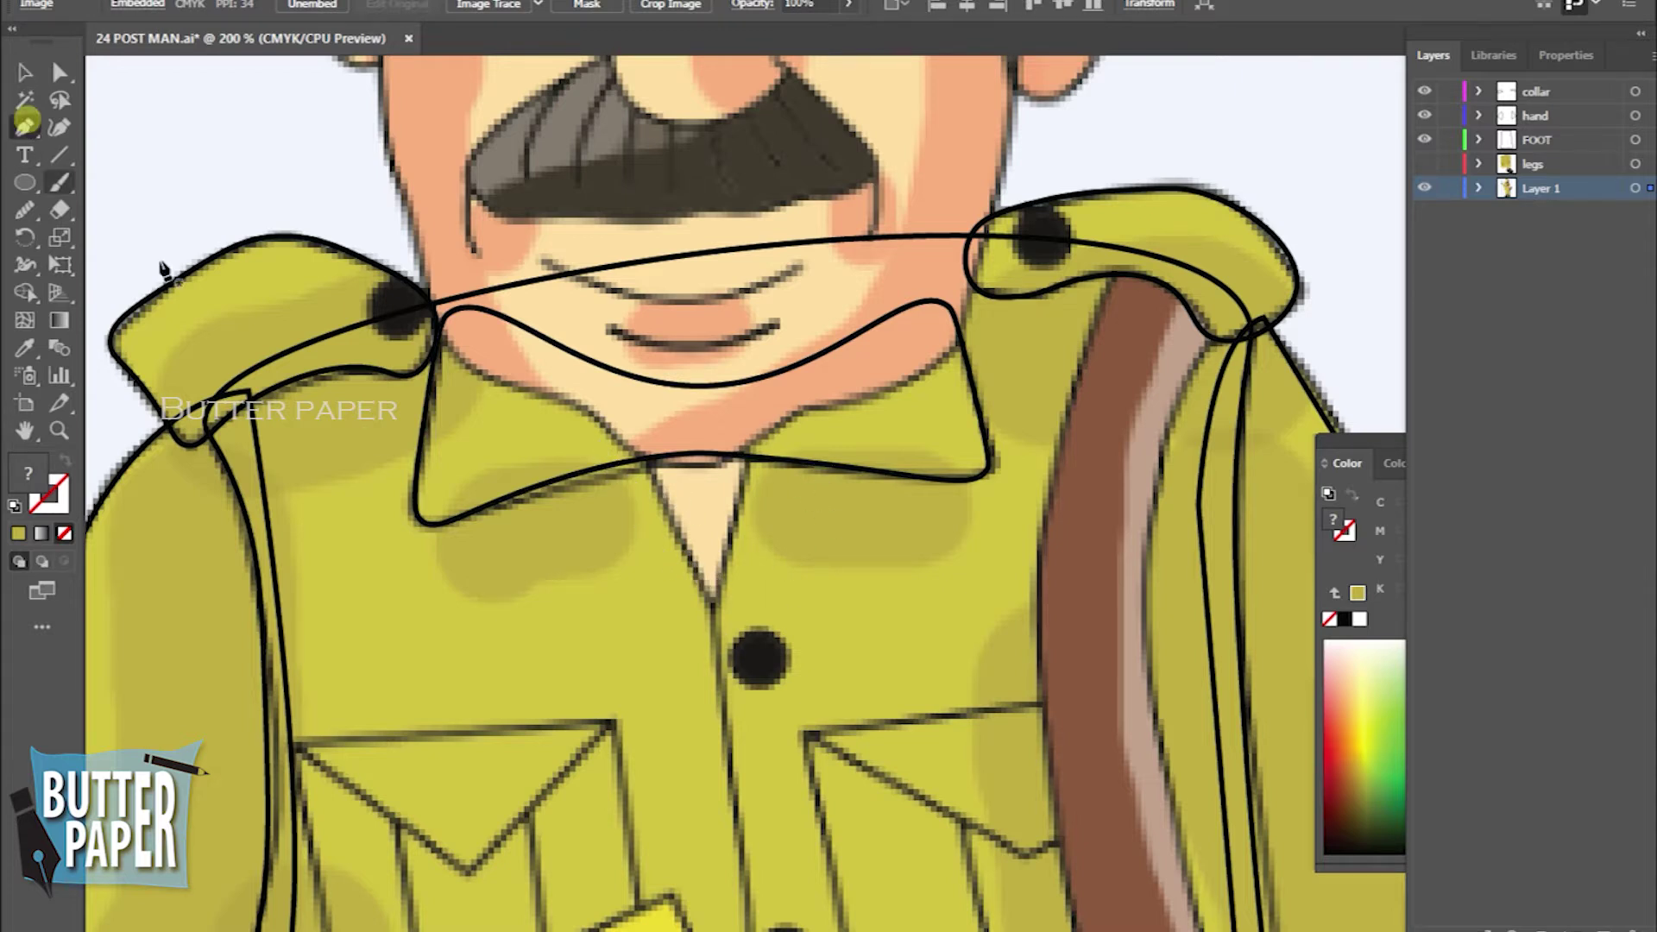
left_click(651, 469)
left_click(710, 604)
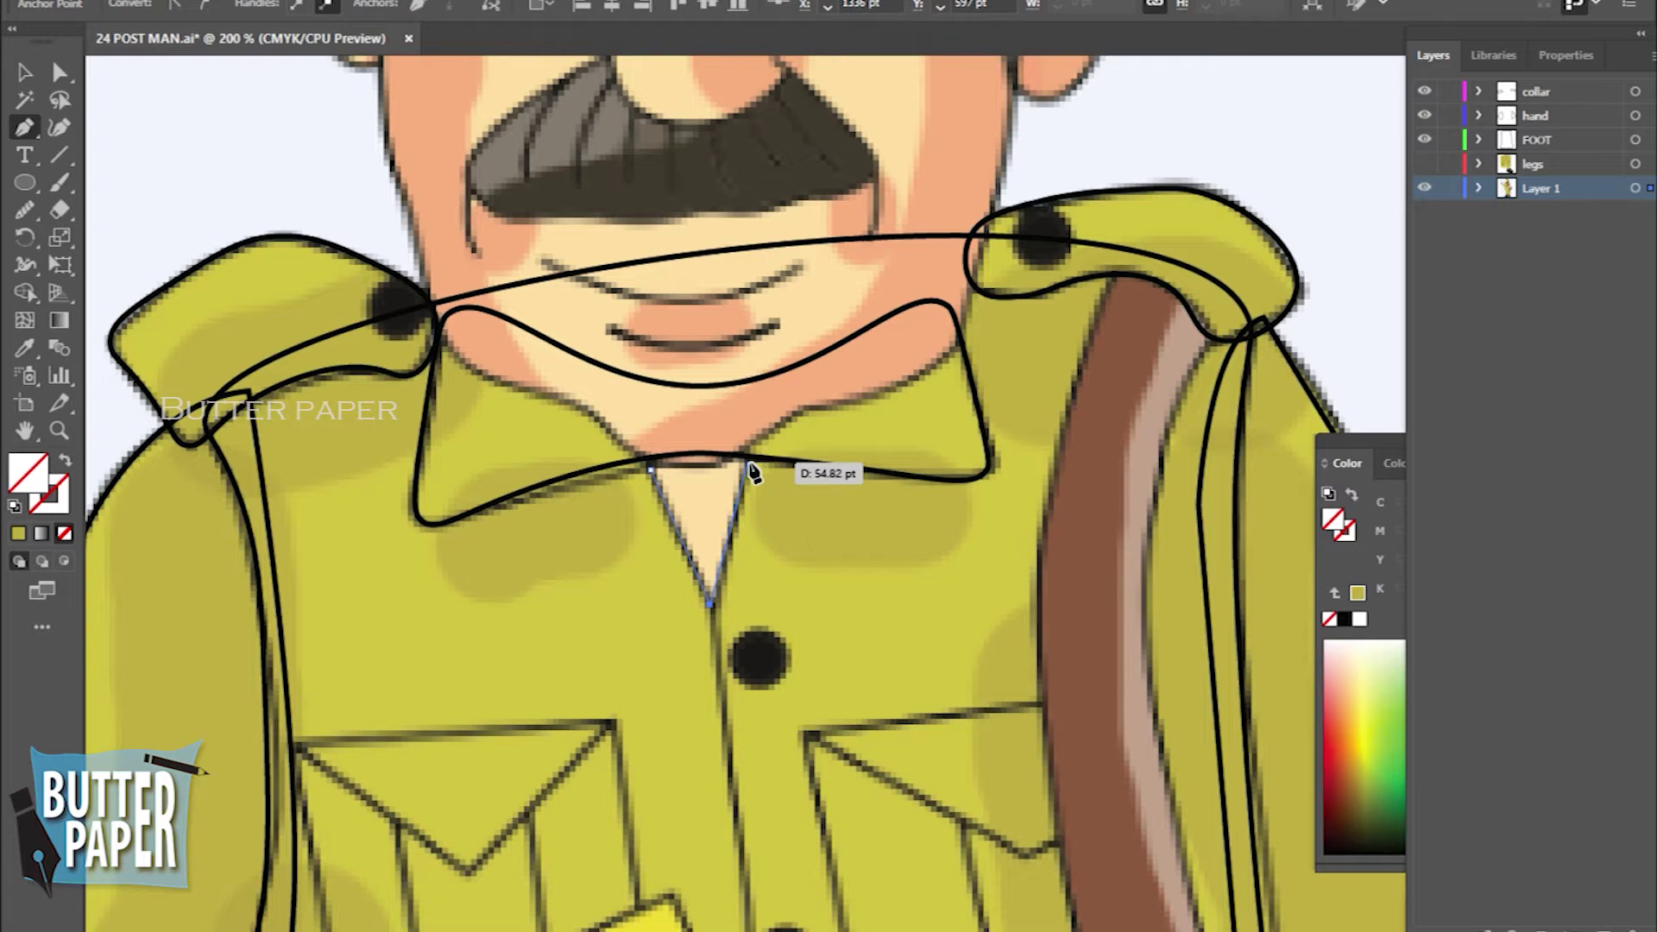
left_click(749, 465)
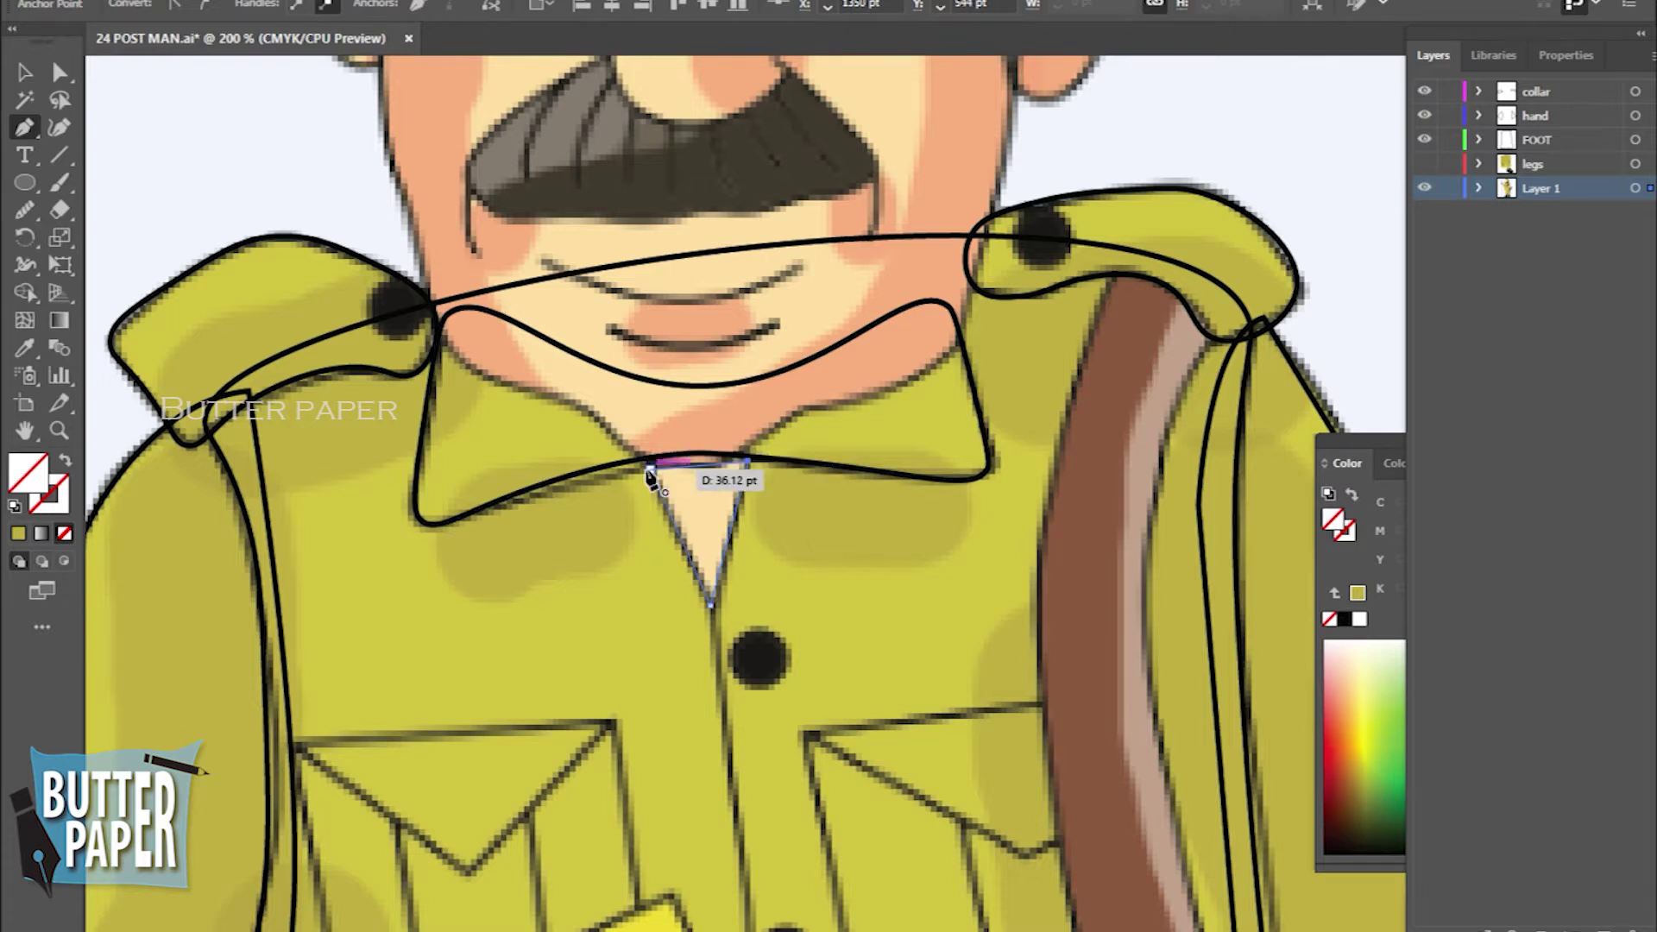
left_click_drag(647, 468, 609, 519)
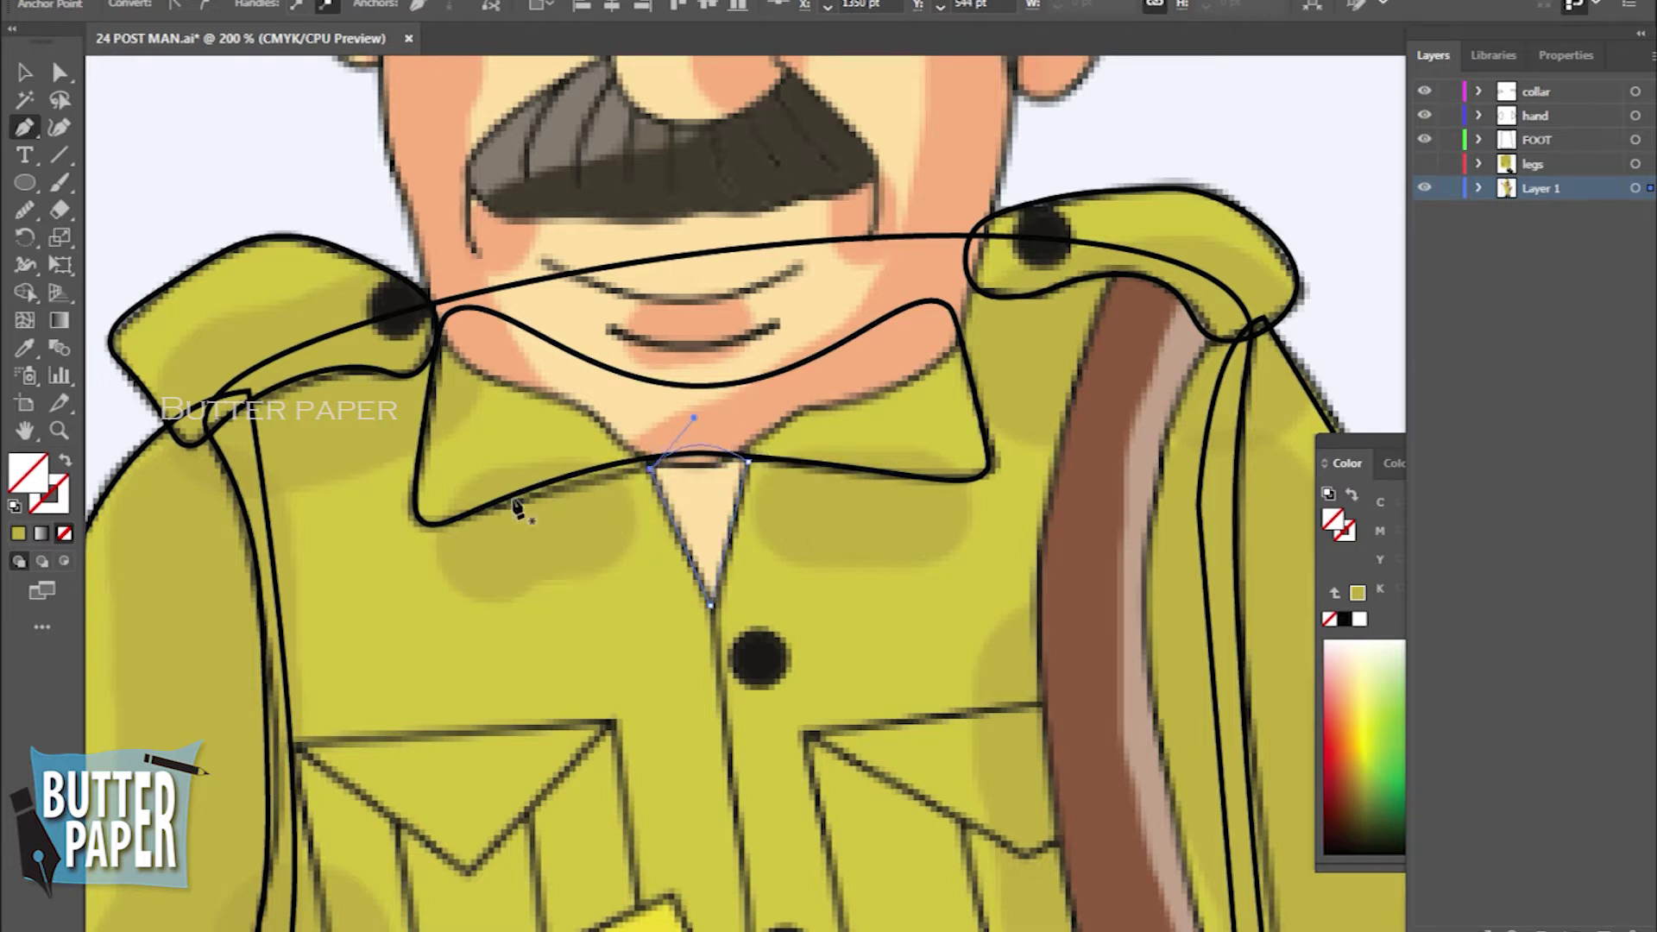
left_click(26, 69)
Add another point to the collar outline's lower edge
left_click(1346, 142)
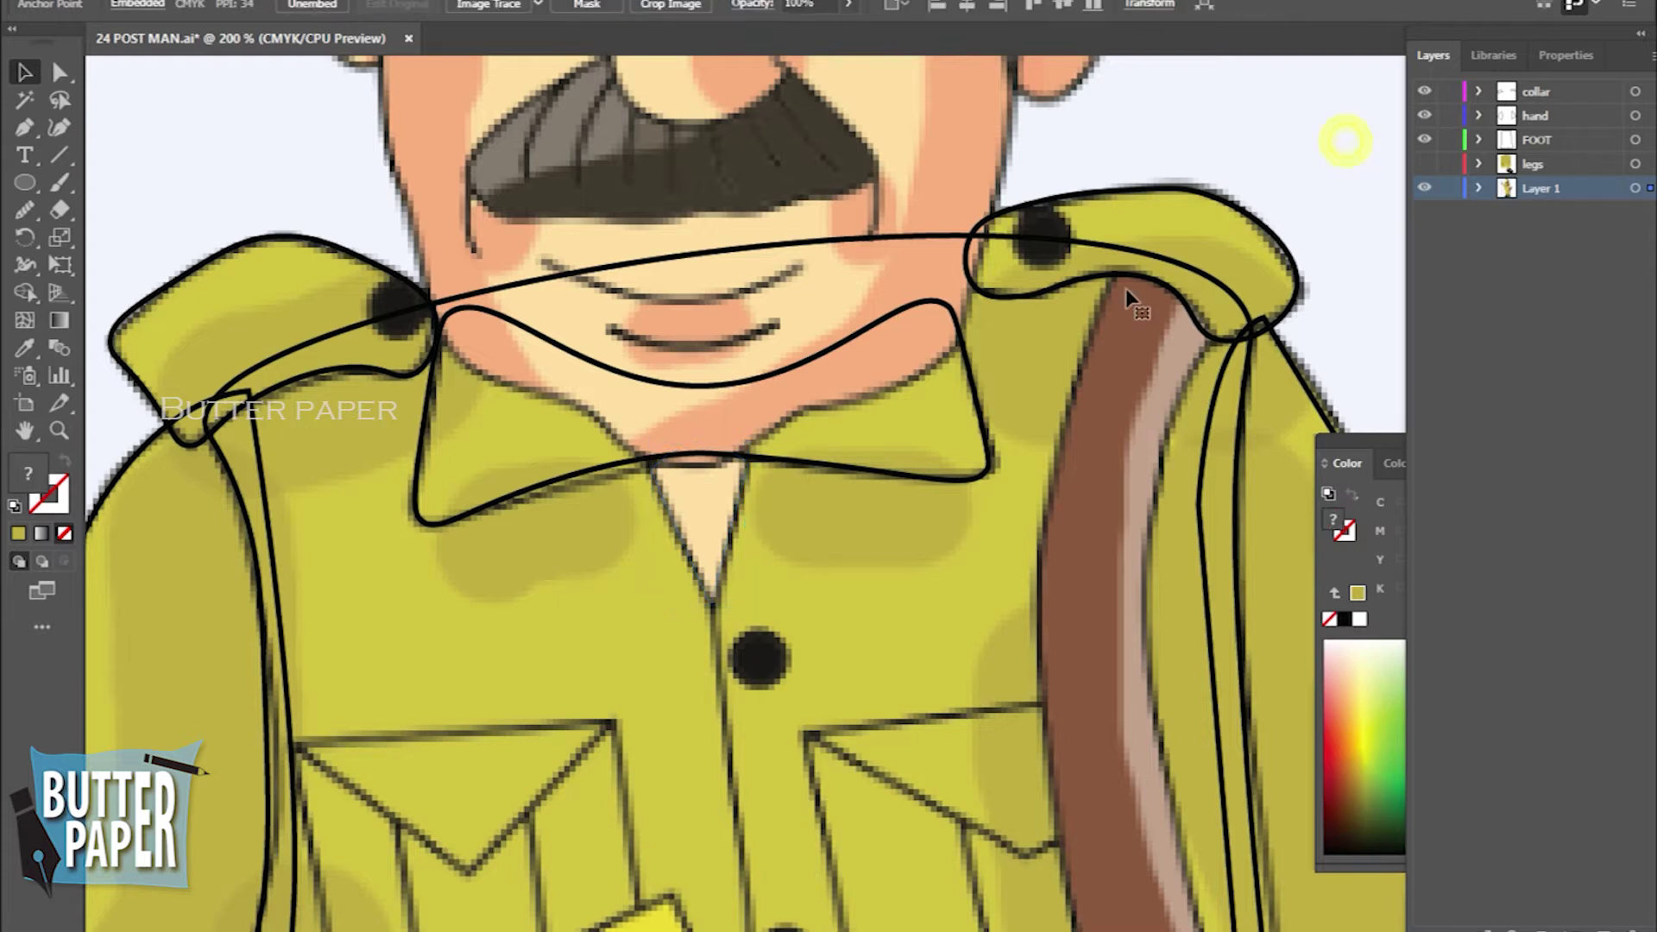
left_click(577, 473)
left_click(59, 126)
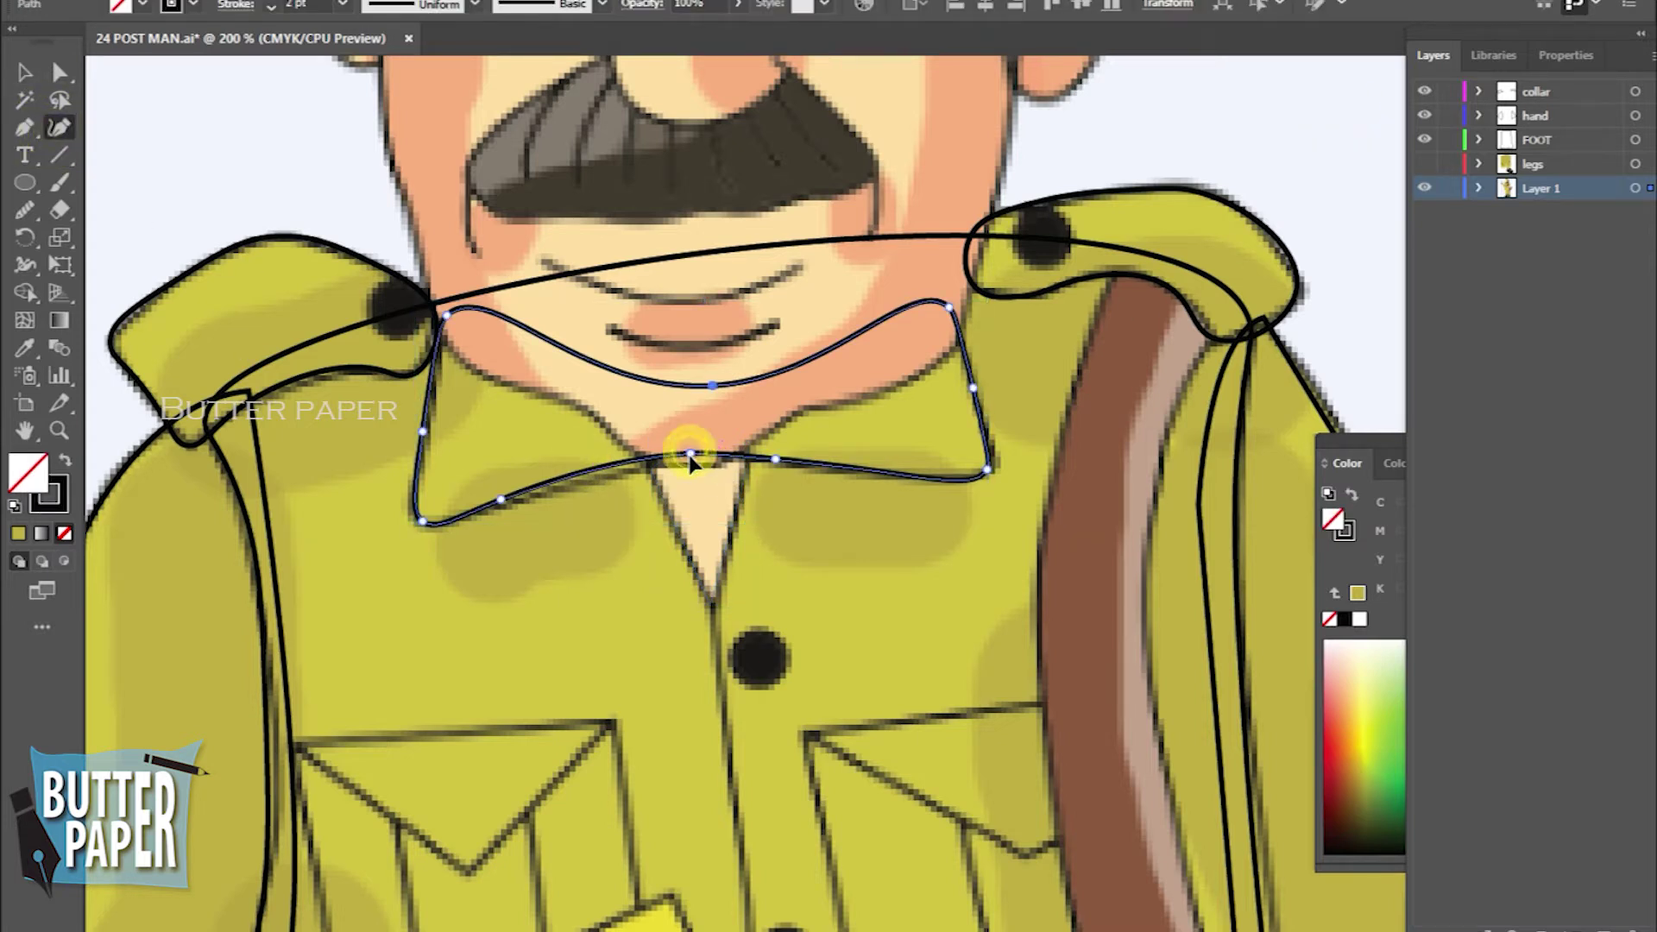
left_click(688, 462)
Give the V-neck shape a 2 pt stroke
key("v")
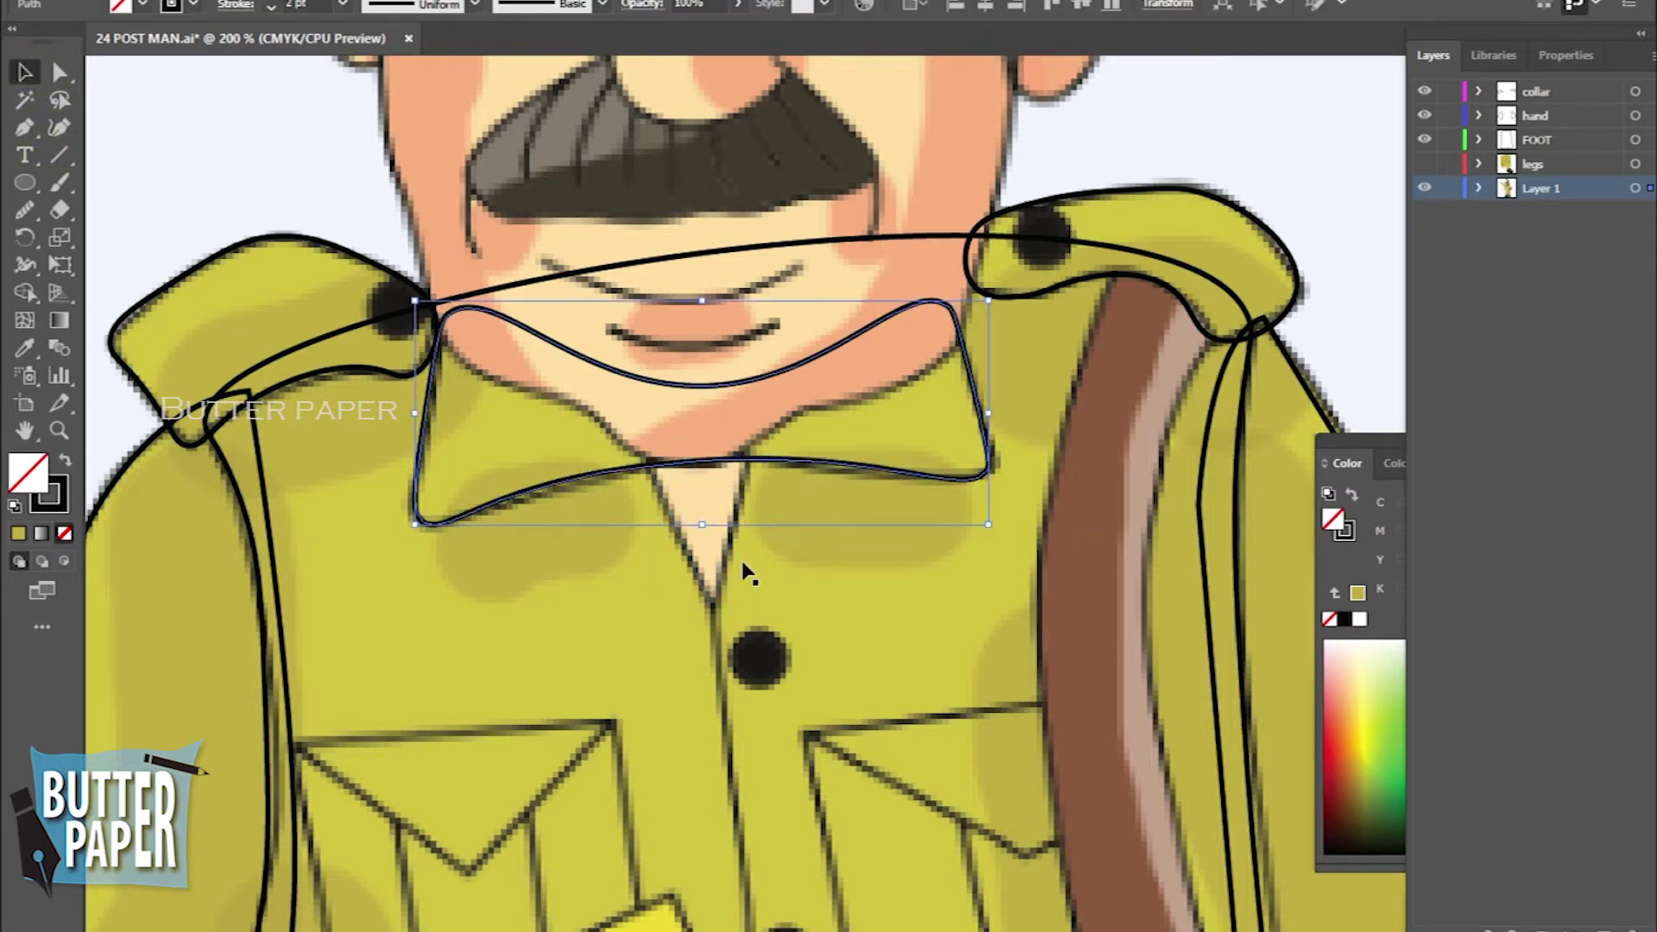
left_click(718, 570)
left_click(343, 5)
left_click(373, 128)
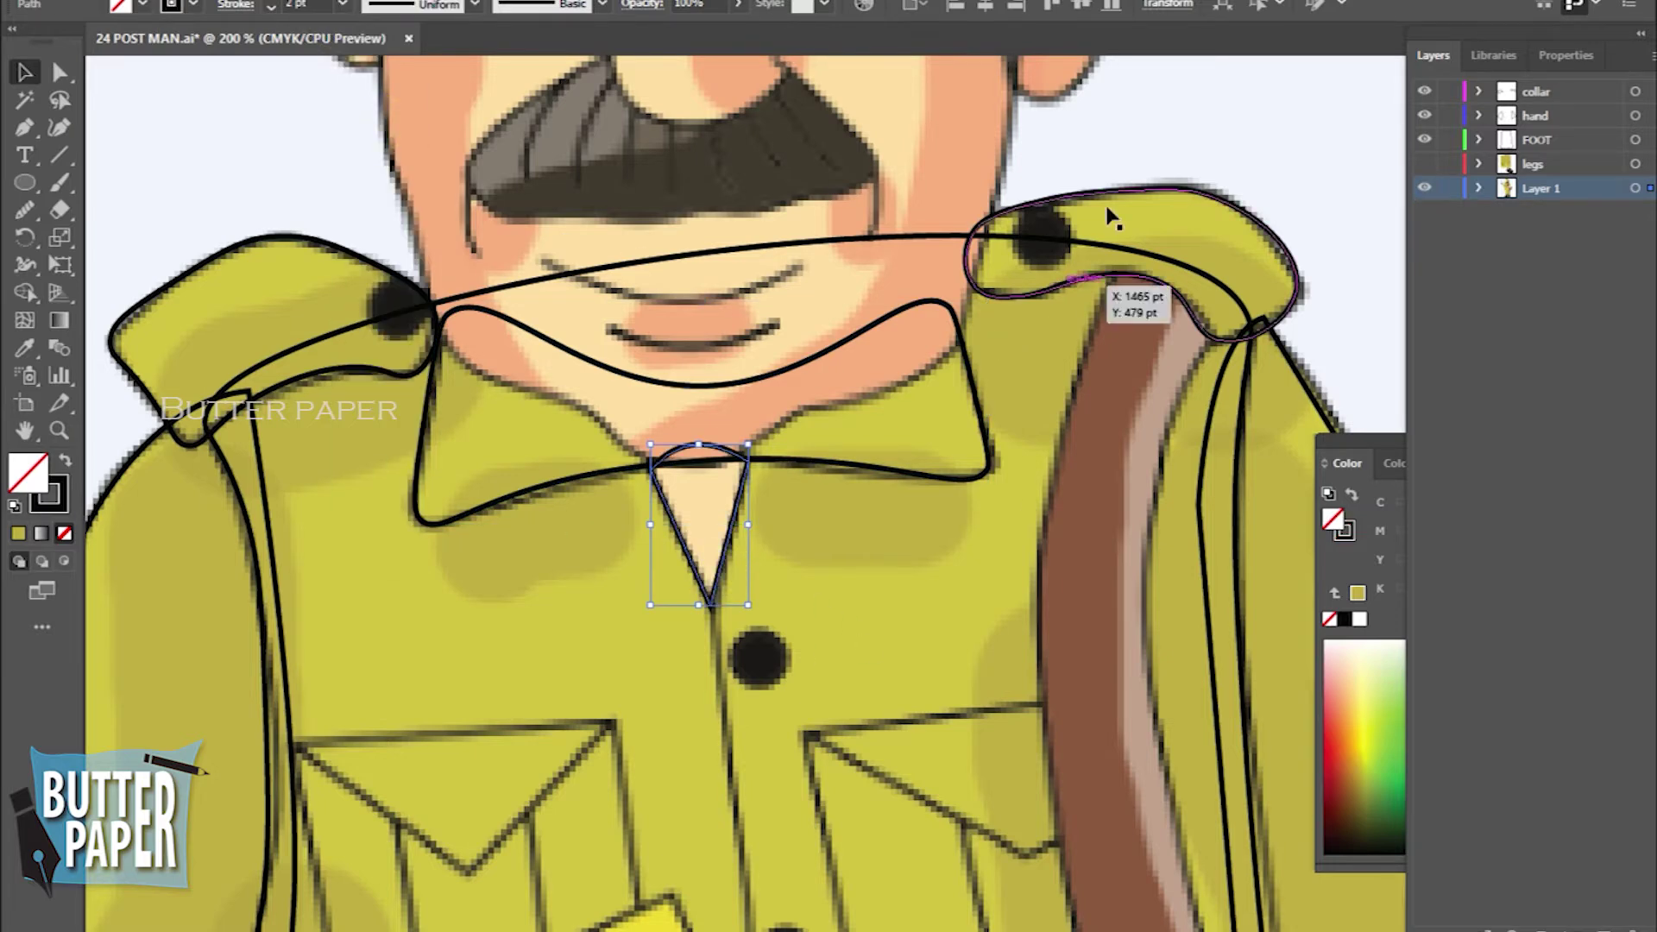
left_click(1240, 131)
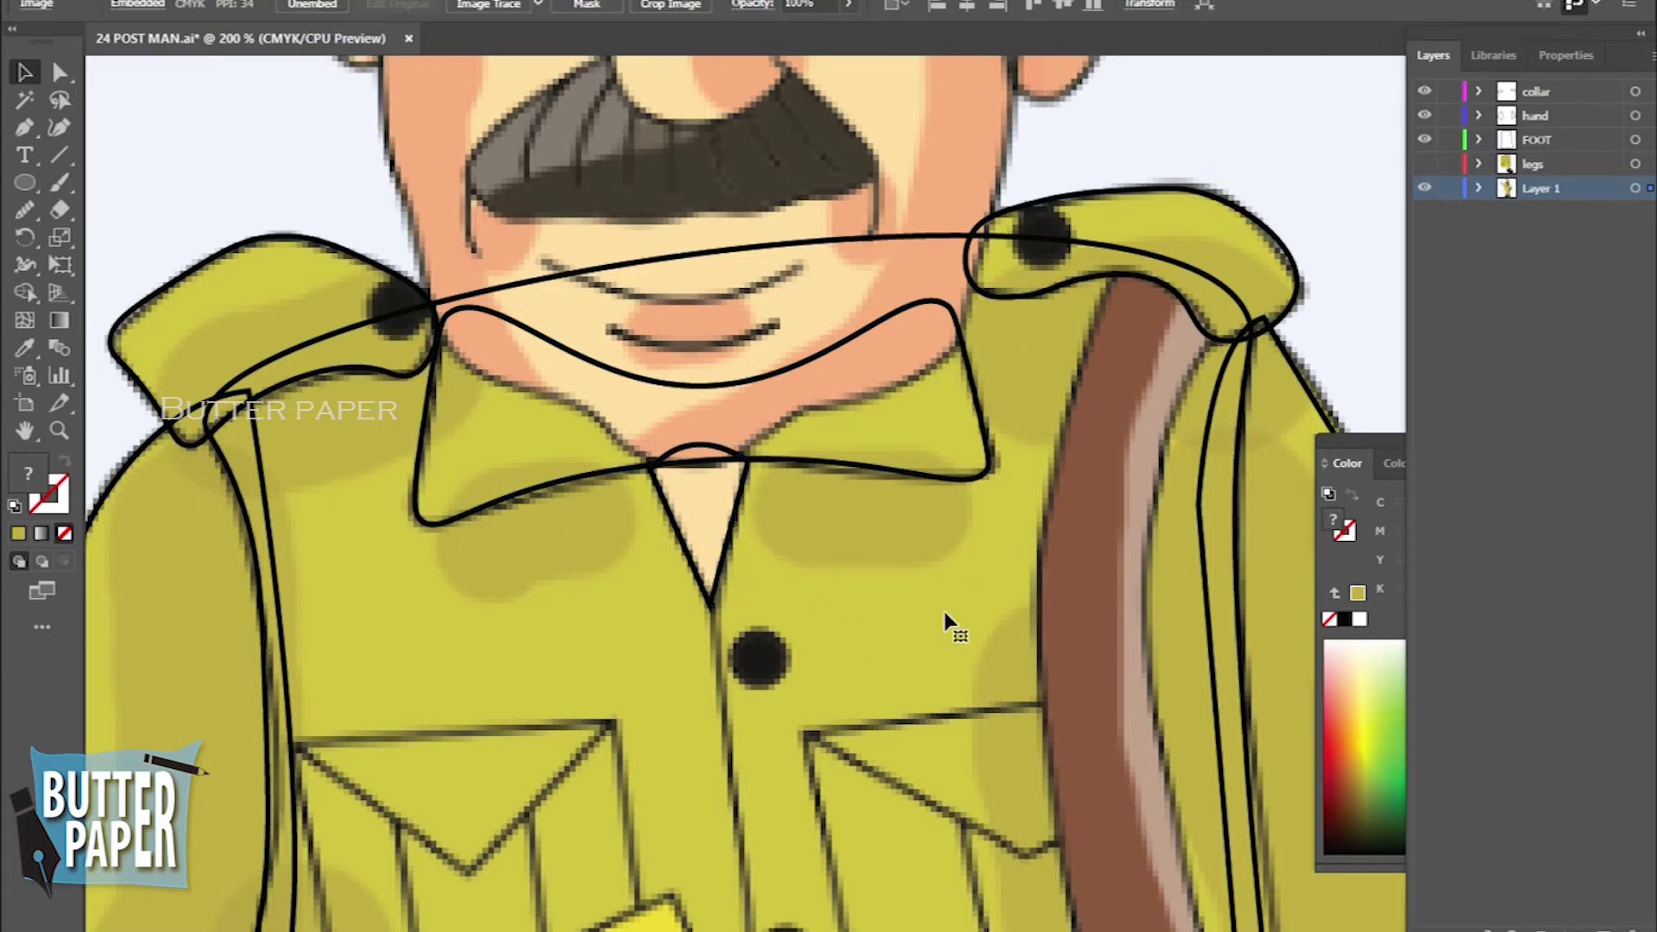
Scroll and zoom to frame the shirt front from collar to hem
scroll(937, 544, "down", 5)
scroll(948, 444, "down", 5)
scroll(962, 500, "right", 3)
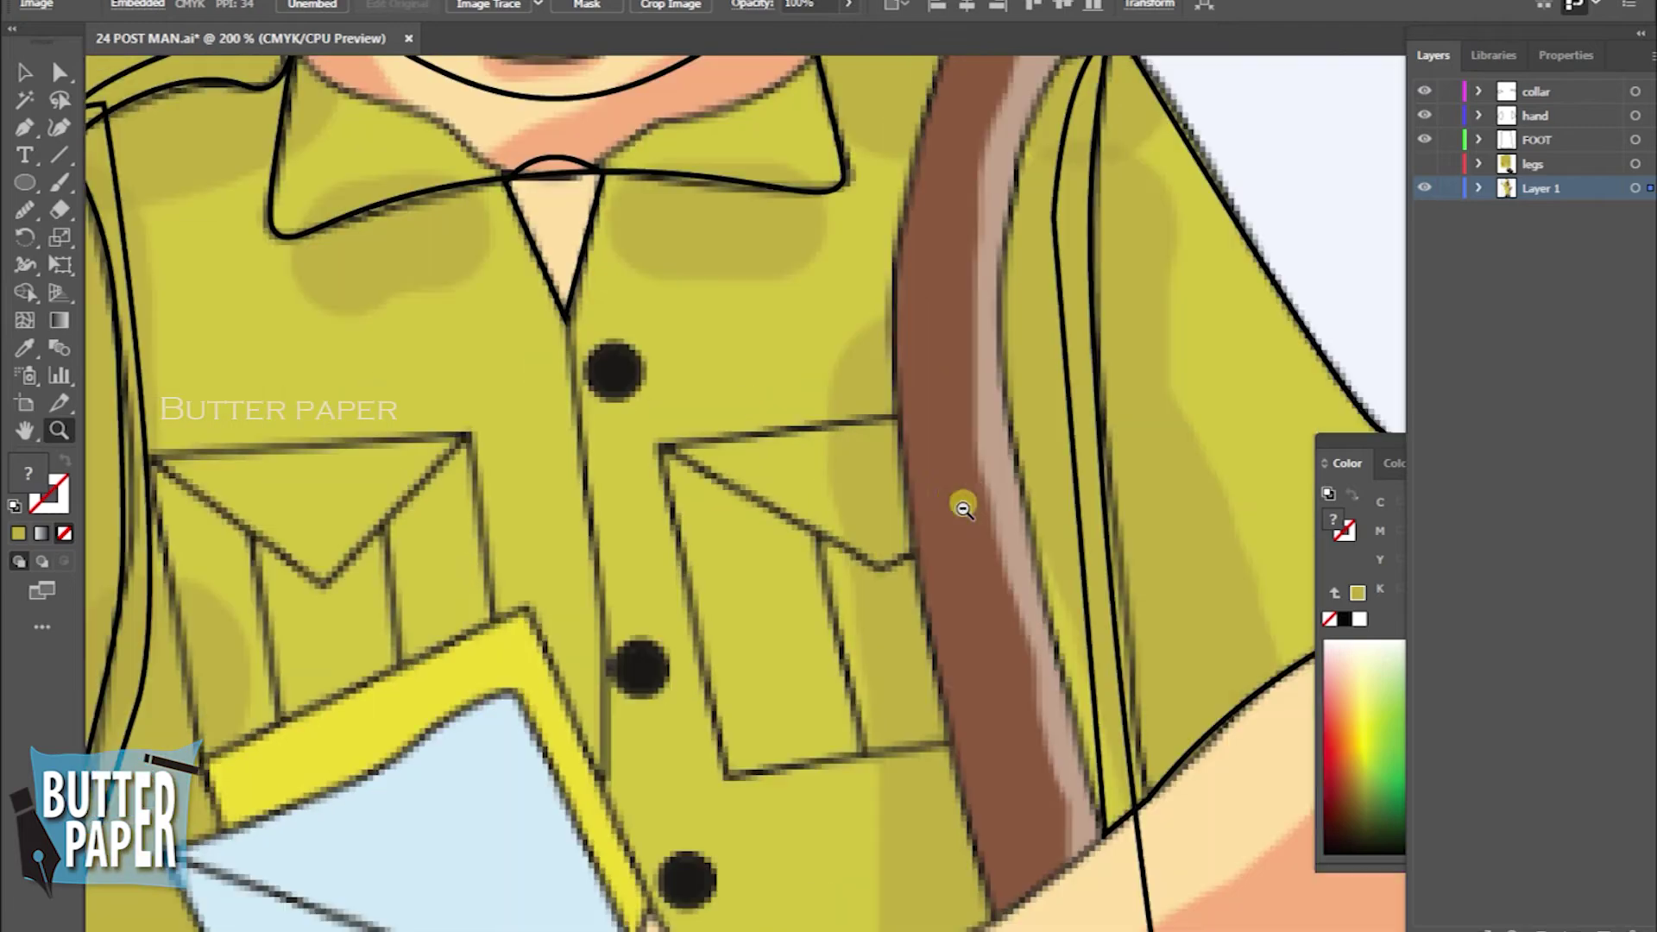
key("z")
left_click(927, 639, "alt")
scroll(928, 638, "down", 4)
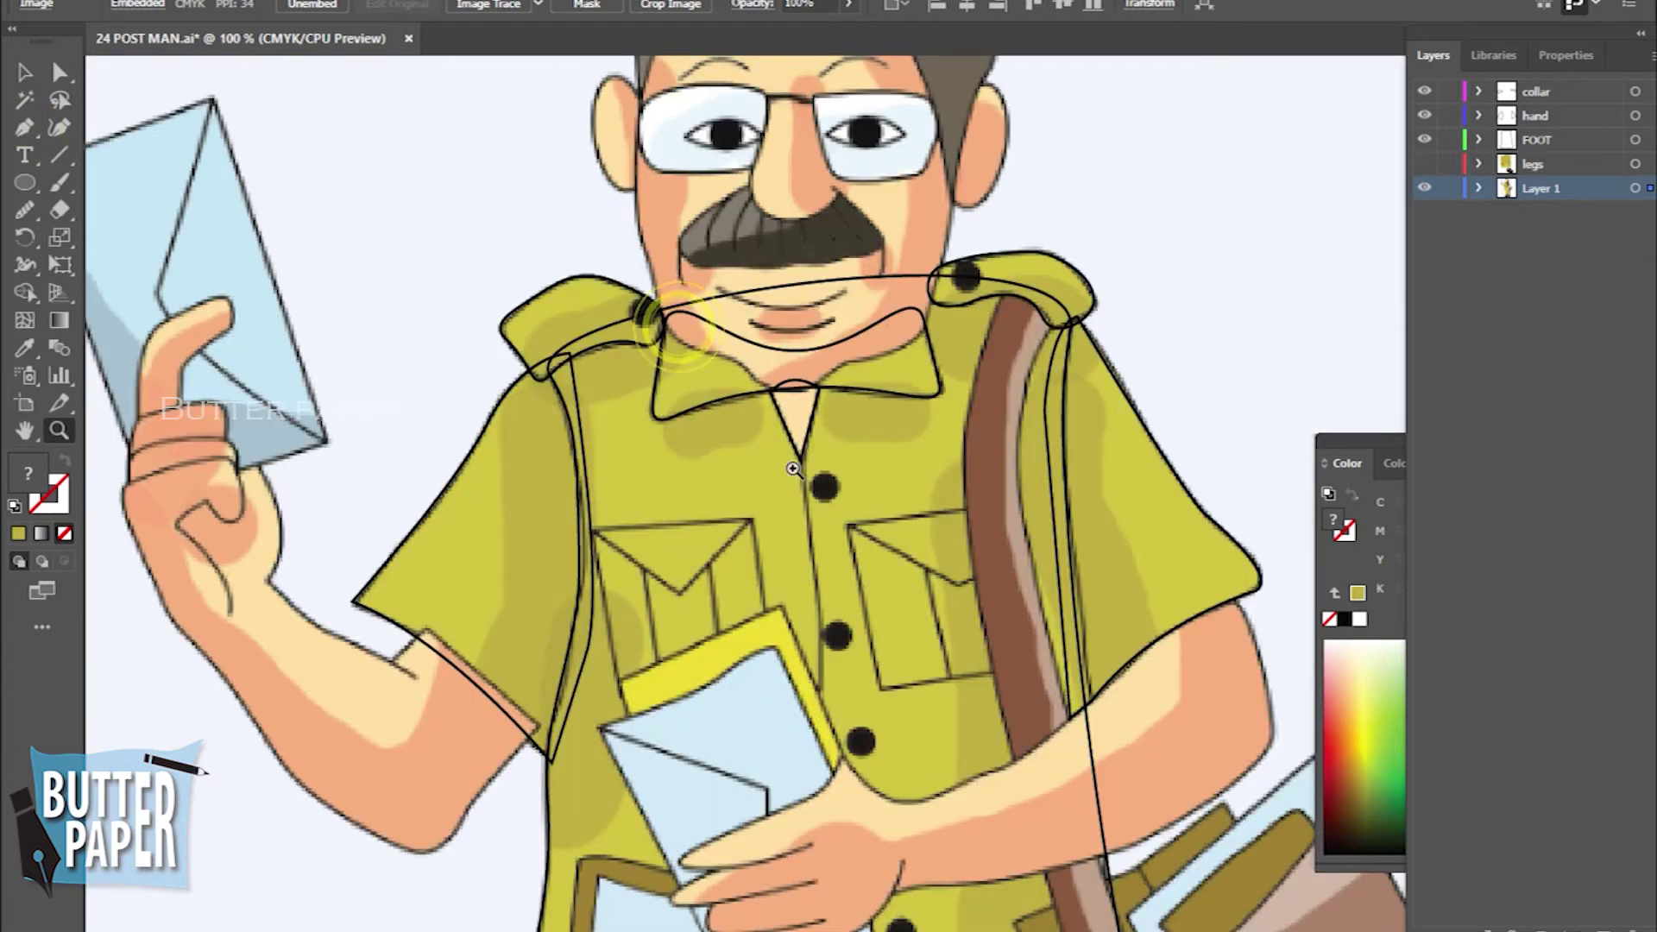
left_click(686, 414)
left_click(899, 481)
scroll(829, 328, "down", 8)
scroll(828, 328, "right", 4)
left_click(773, 162, "alt")
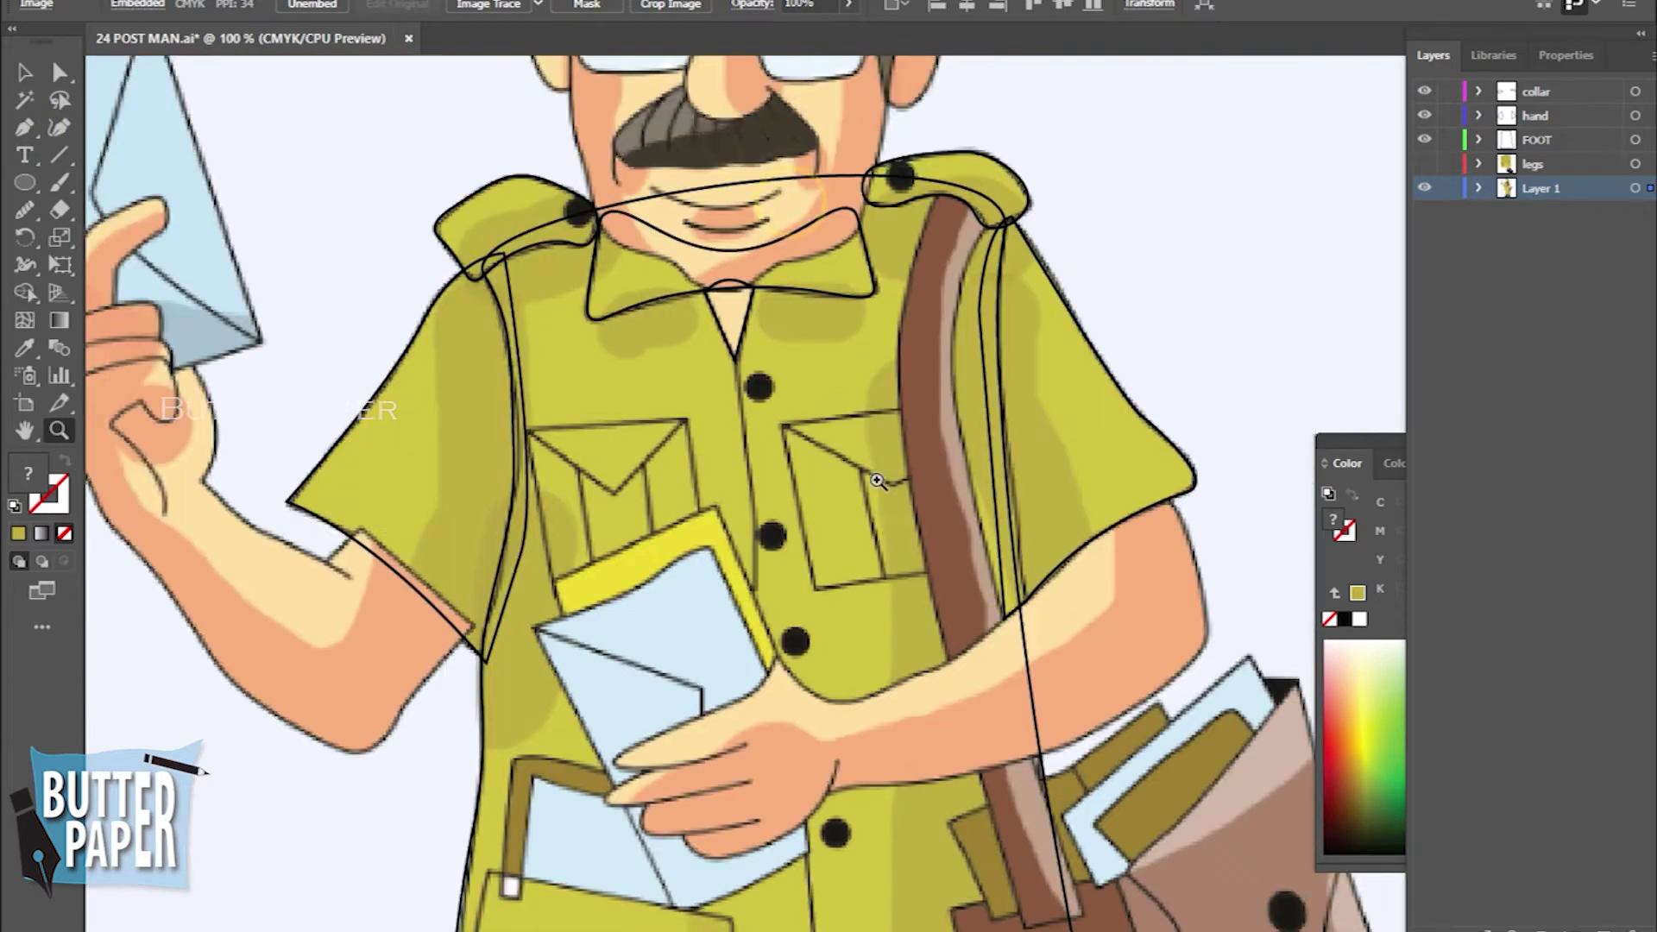
scroll(475, 190, "down", 3)
Draw the placket line from the collar point down past the buttons to the hem
left_click(24, 127)
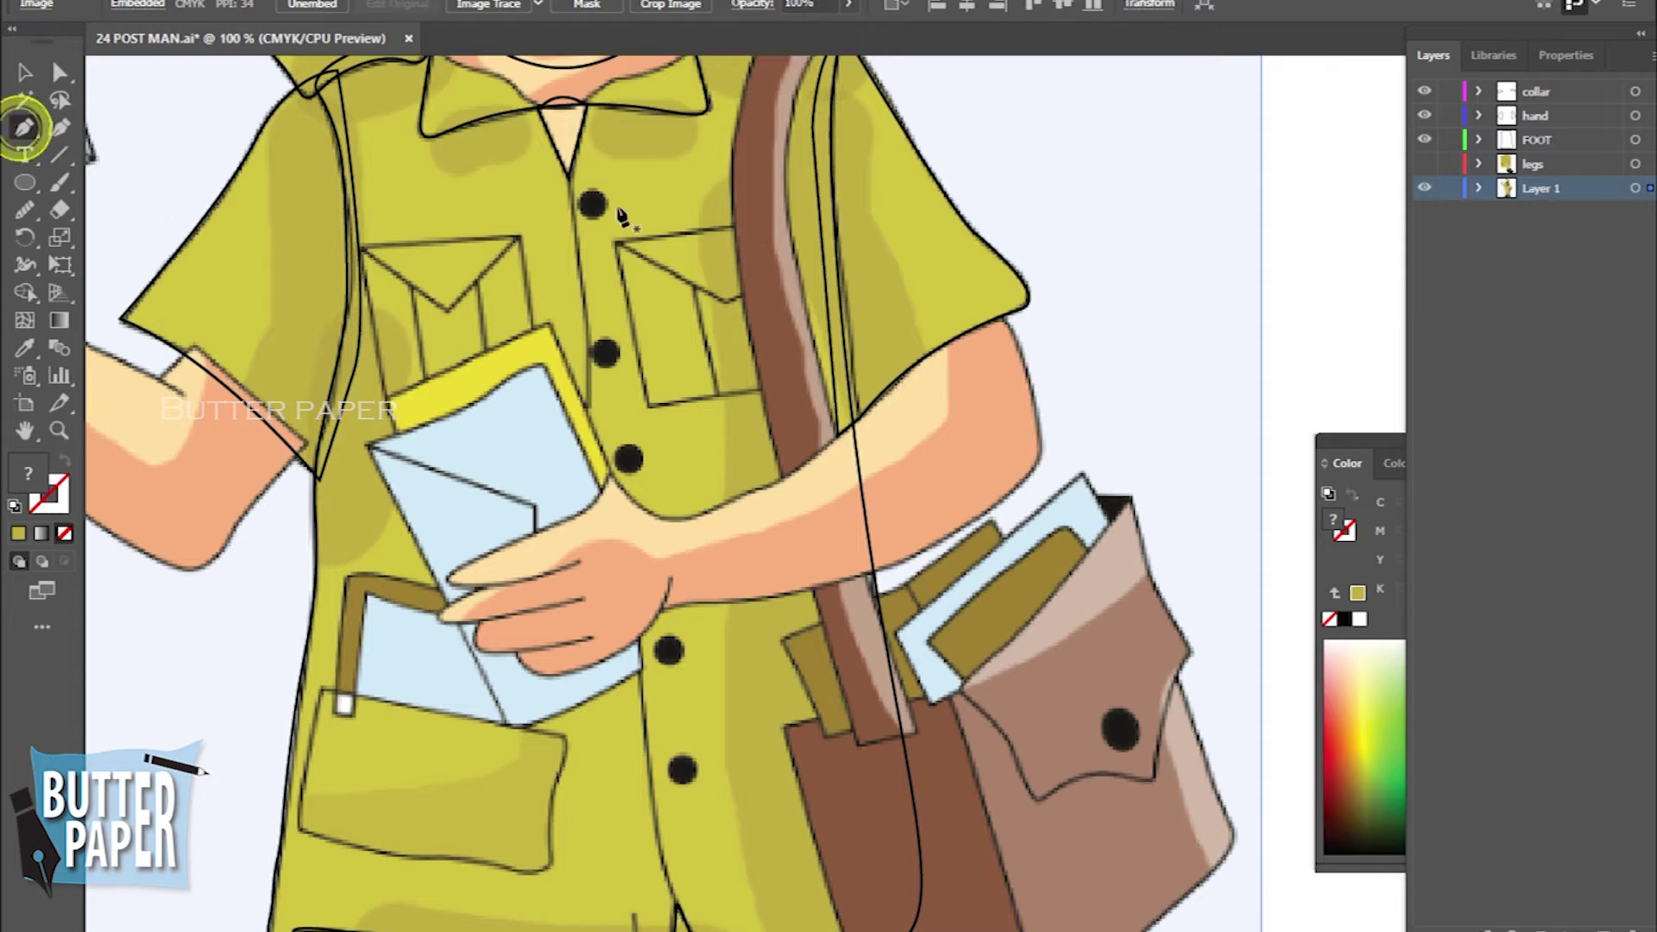
left_click(567, 177)
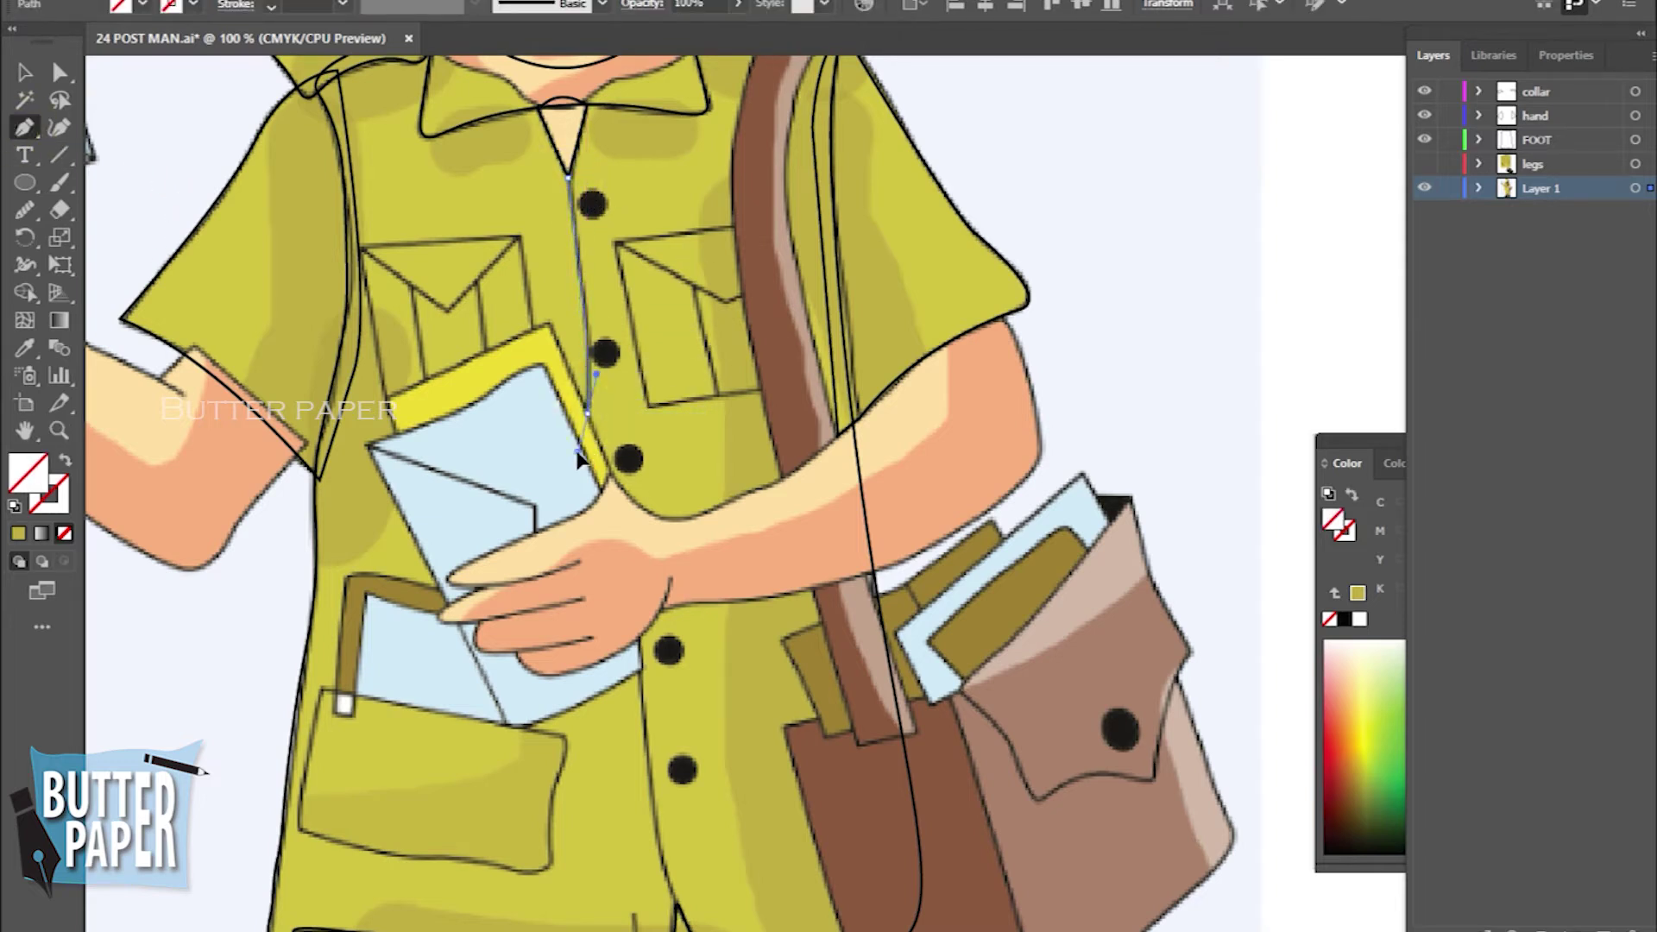
left_click(587, 414)
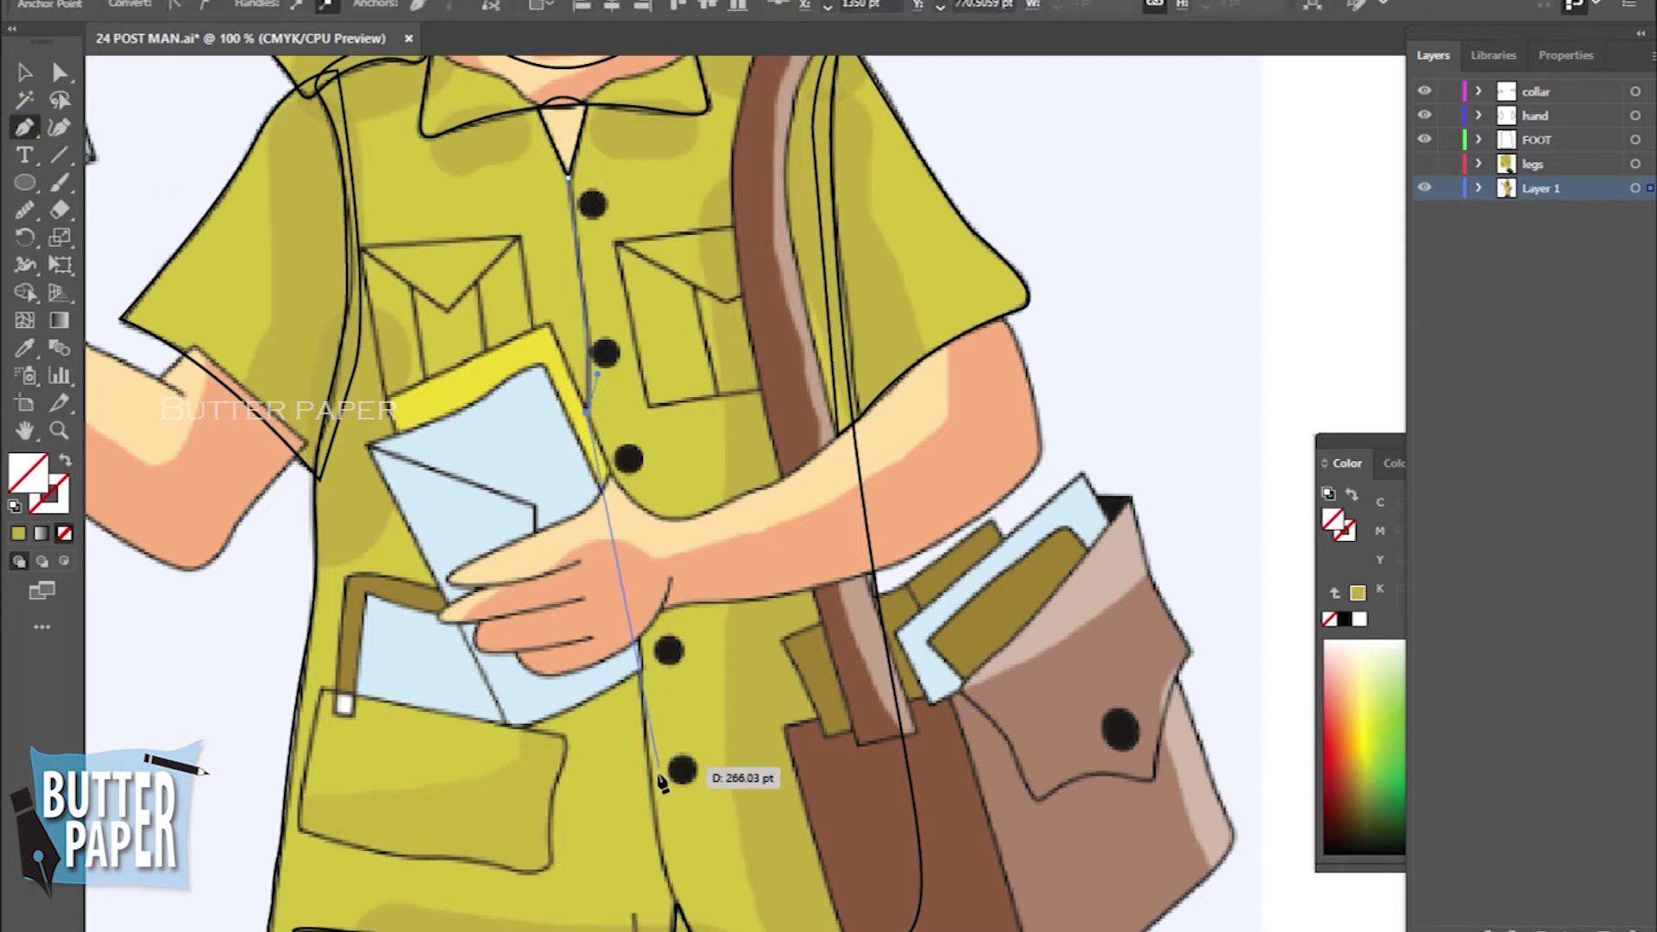
left_click_drag(647, 751, 644, 853)
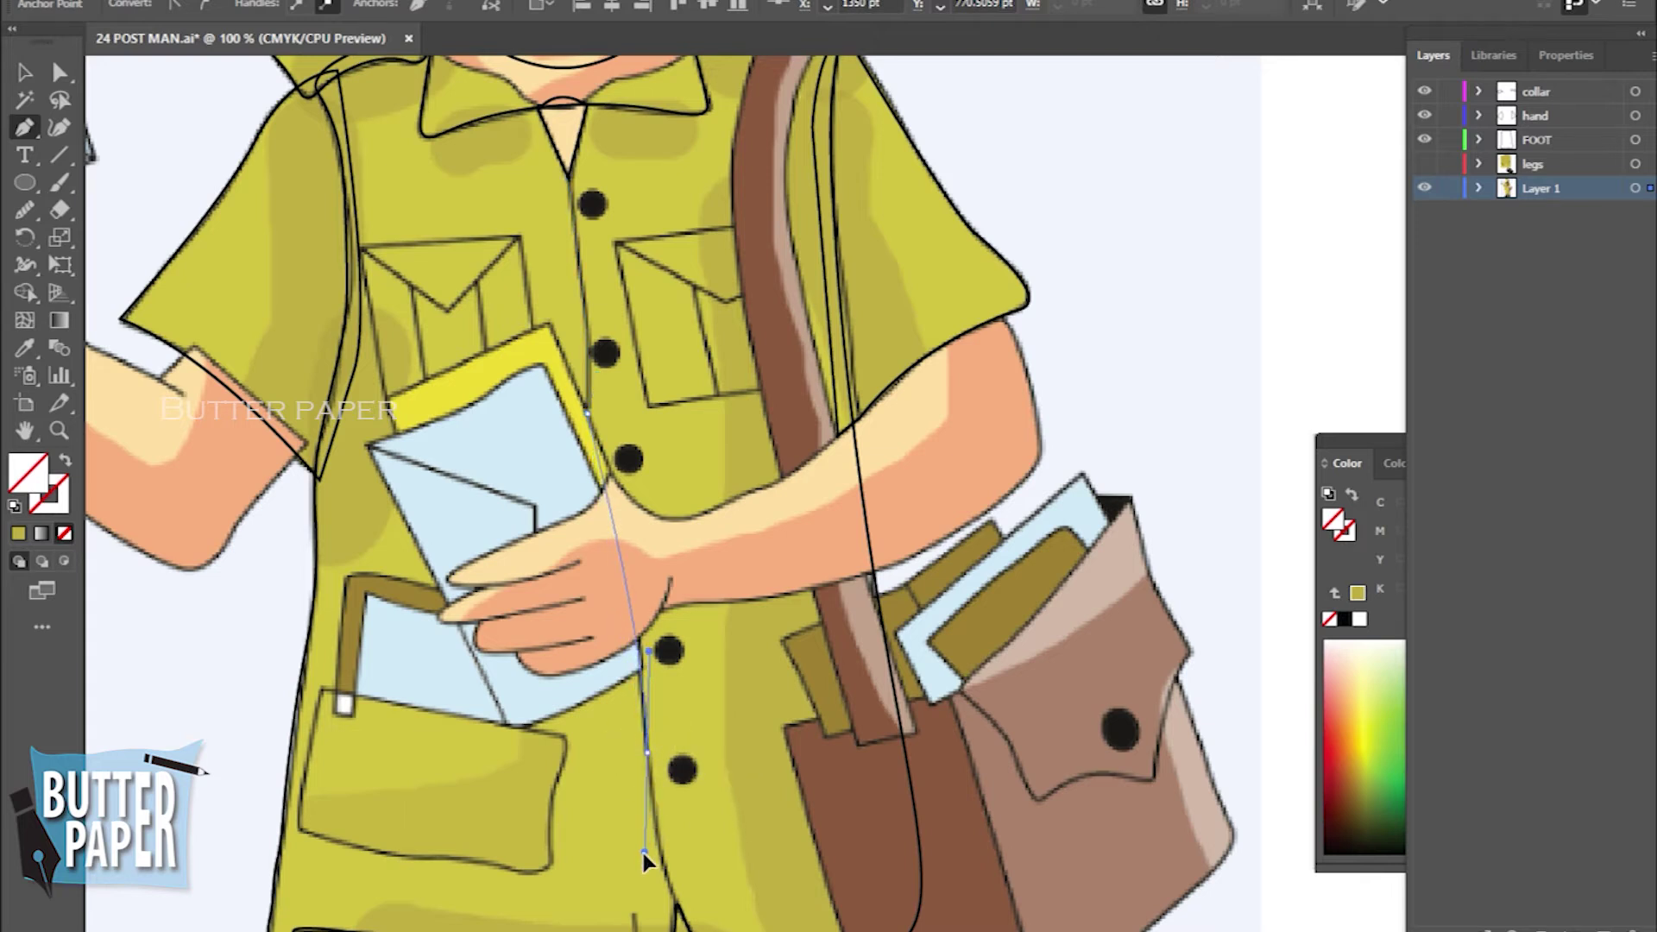
left_click(649, 760)
left_click_drag(677, 908, 701, 926)
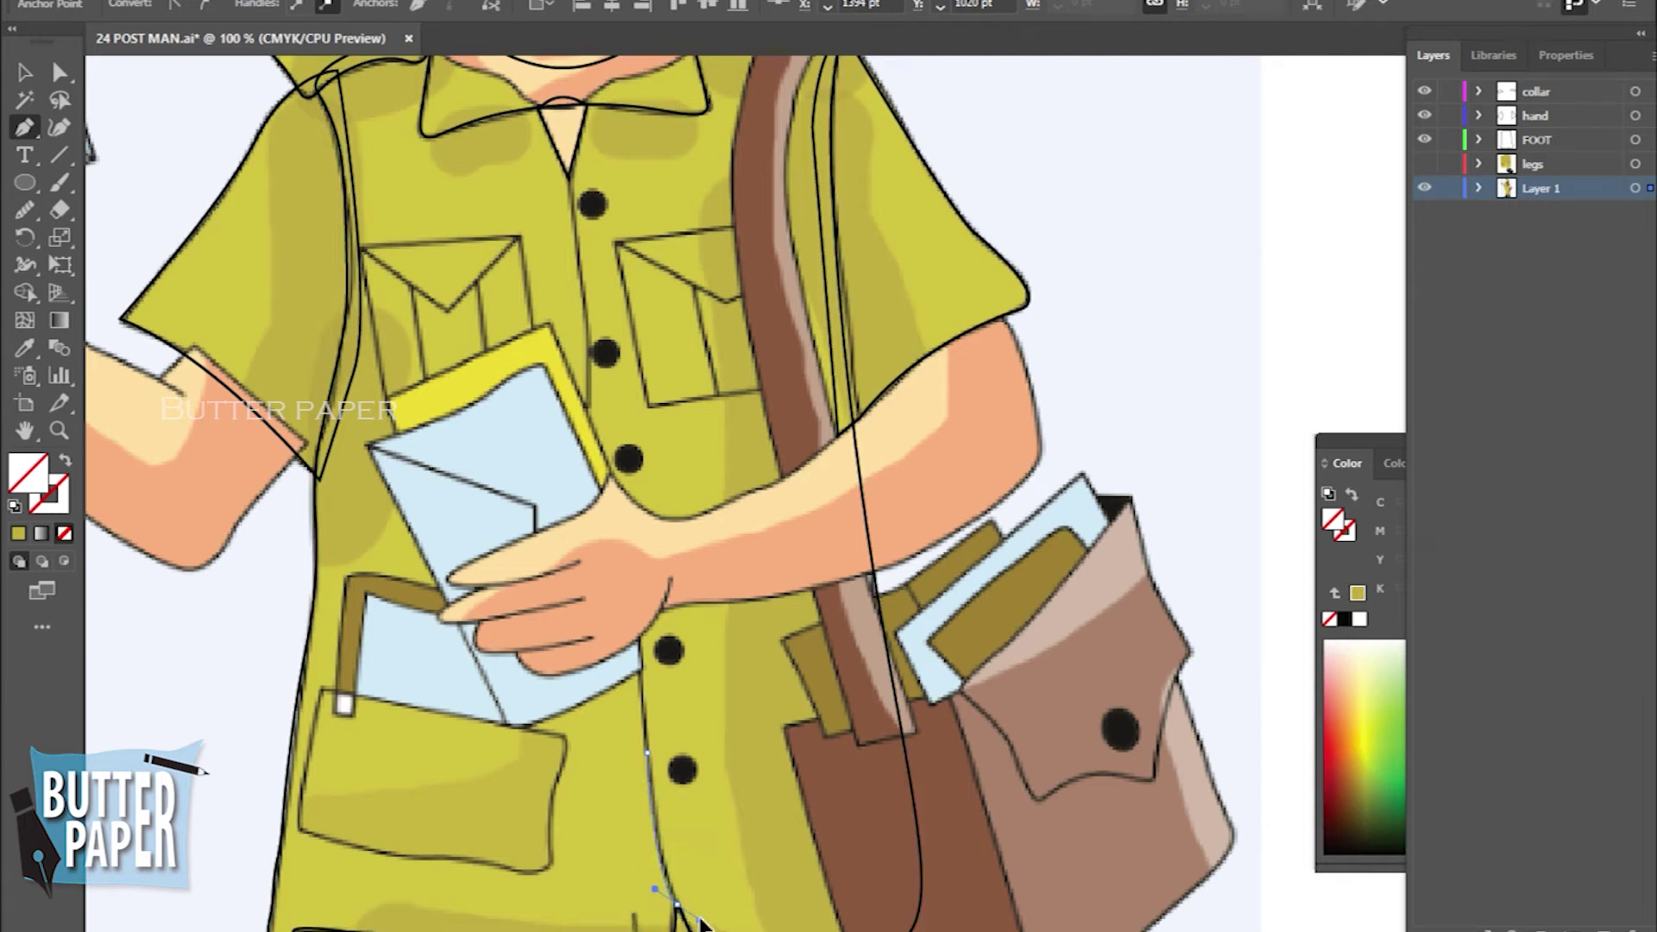
left_click_drag(698, 924, 692, 920)
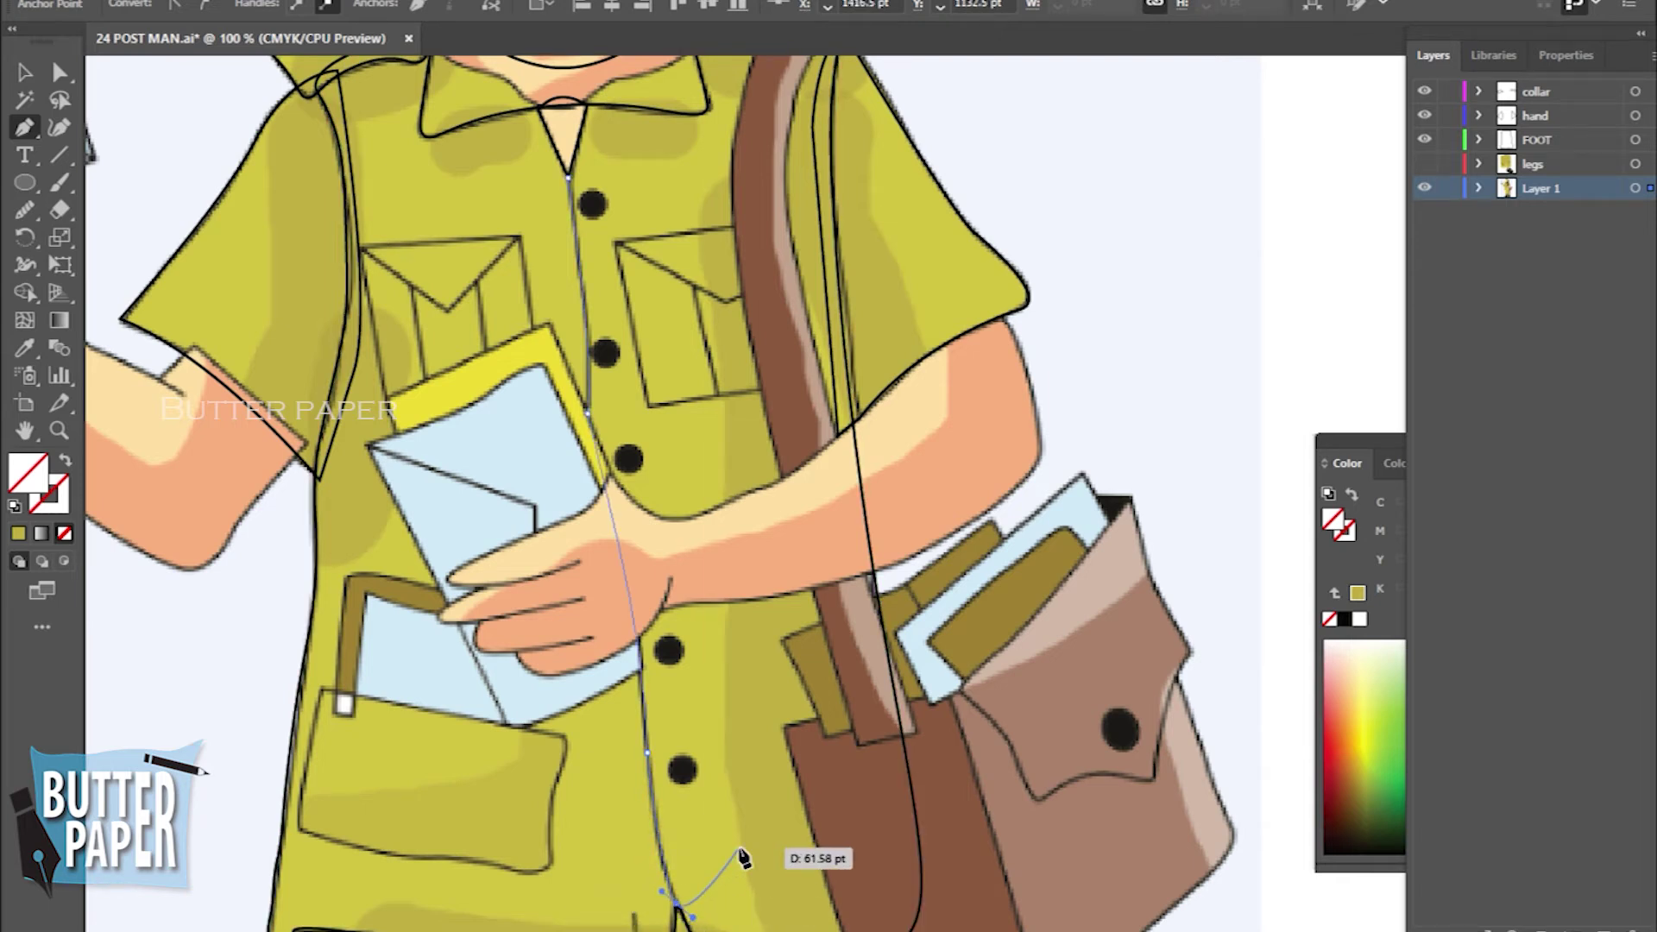
Give the shirt-front line a heavier stroke weight and view the whole figure
key("v")
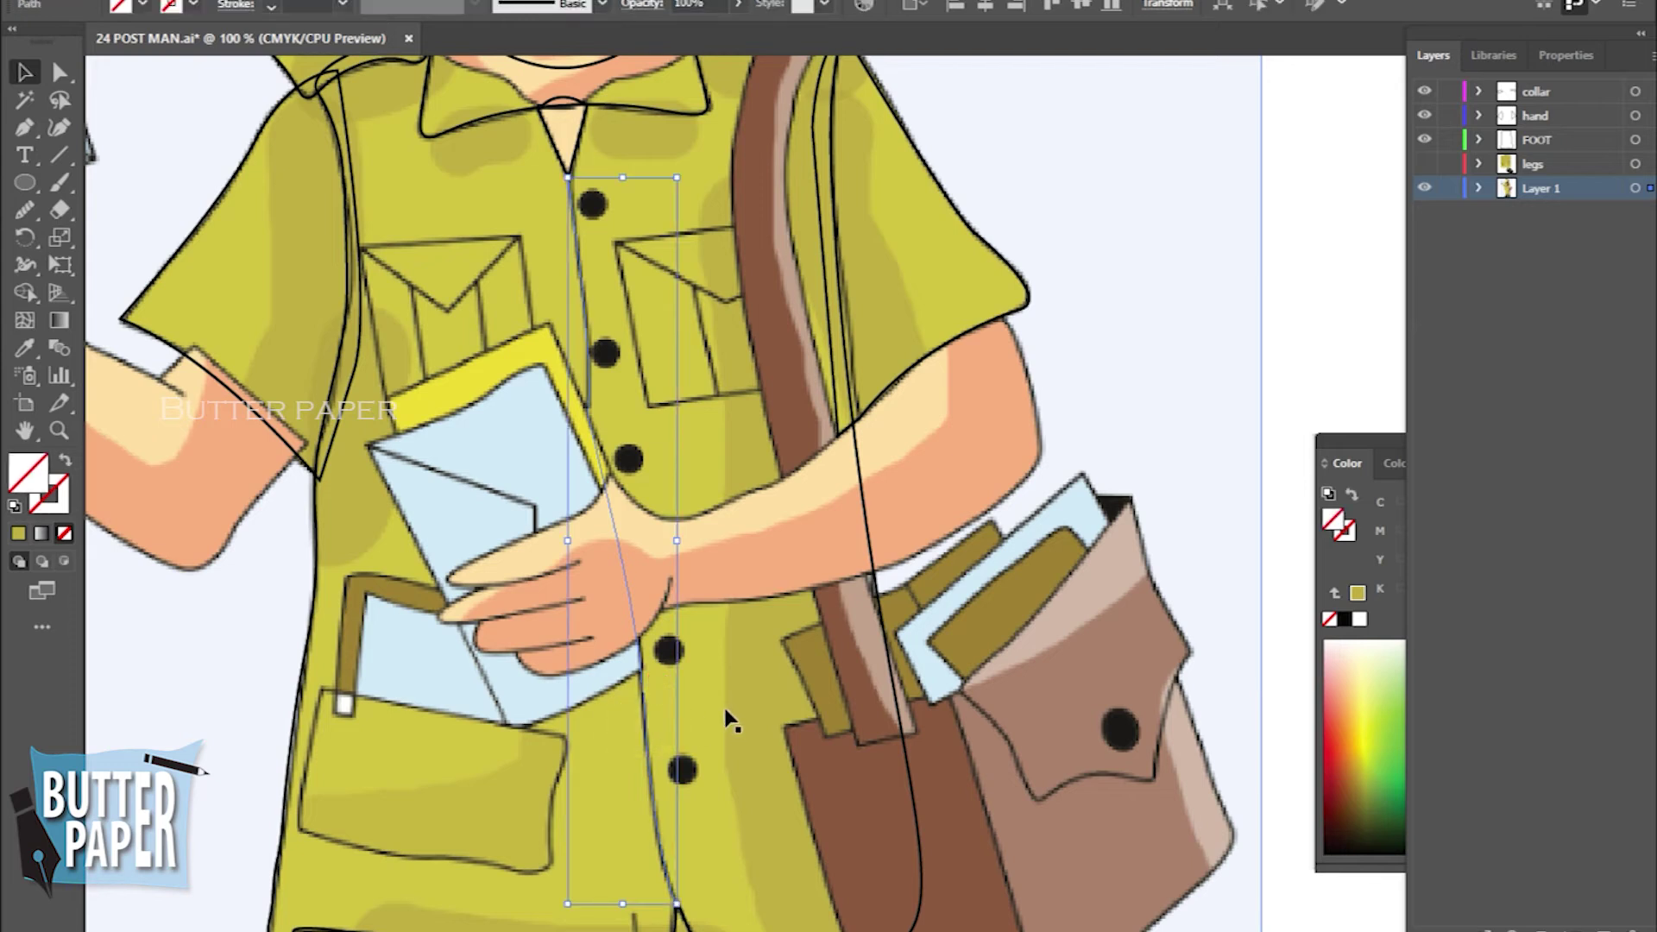
left_click(345, 4)
left_click(381, 127)
left_click(1125, 295)
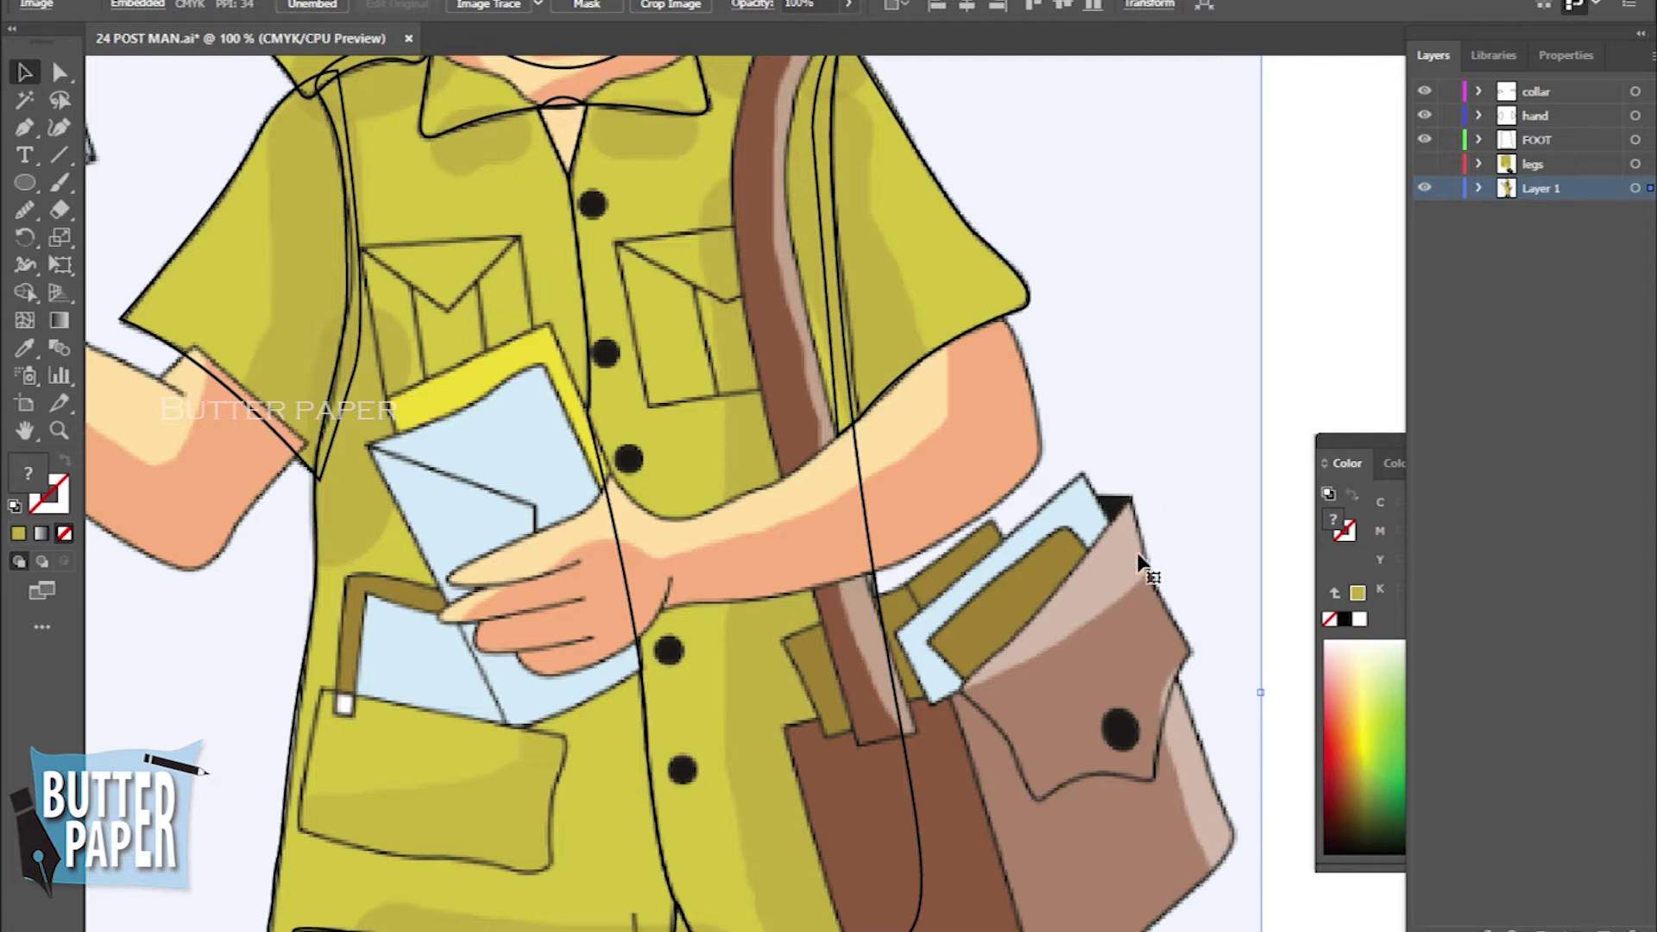
mouse_move(951, 486)
left_mouse_down()
mouse_move(1028, 562)
mouse_move(802, 602)
mouse_move(1208, 645)
left_mouse_up()
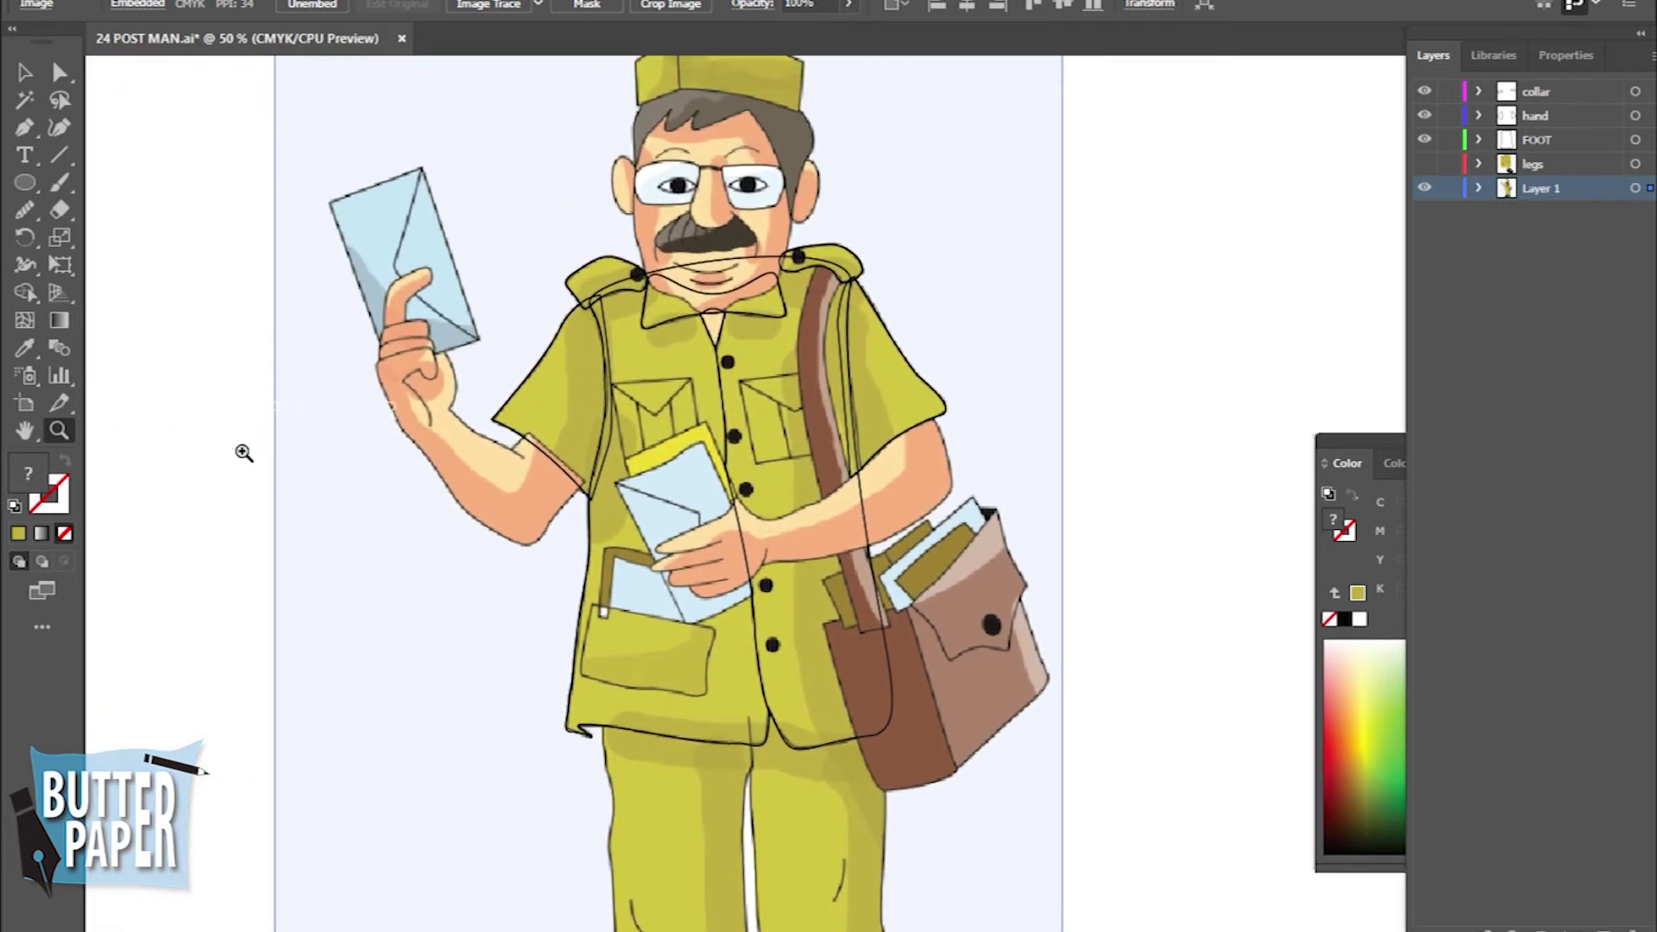
Clear the selection and make the collar layer active in the Layers panel
key("v")
left_click(1203, 309)
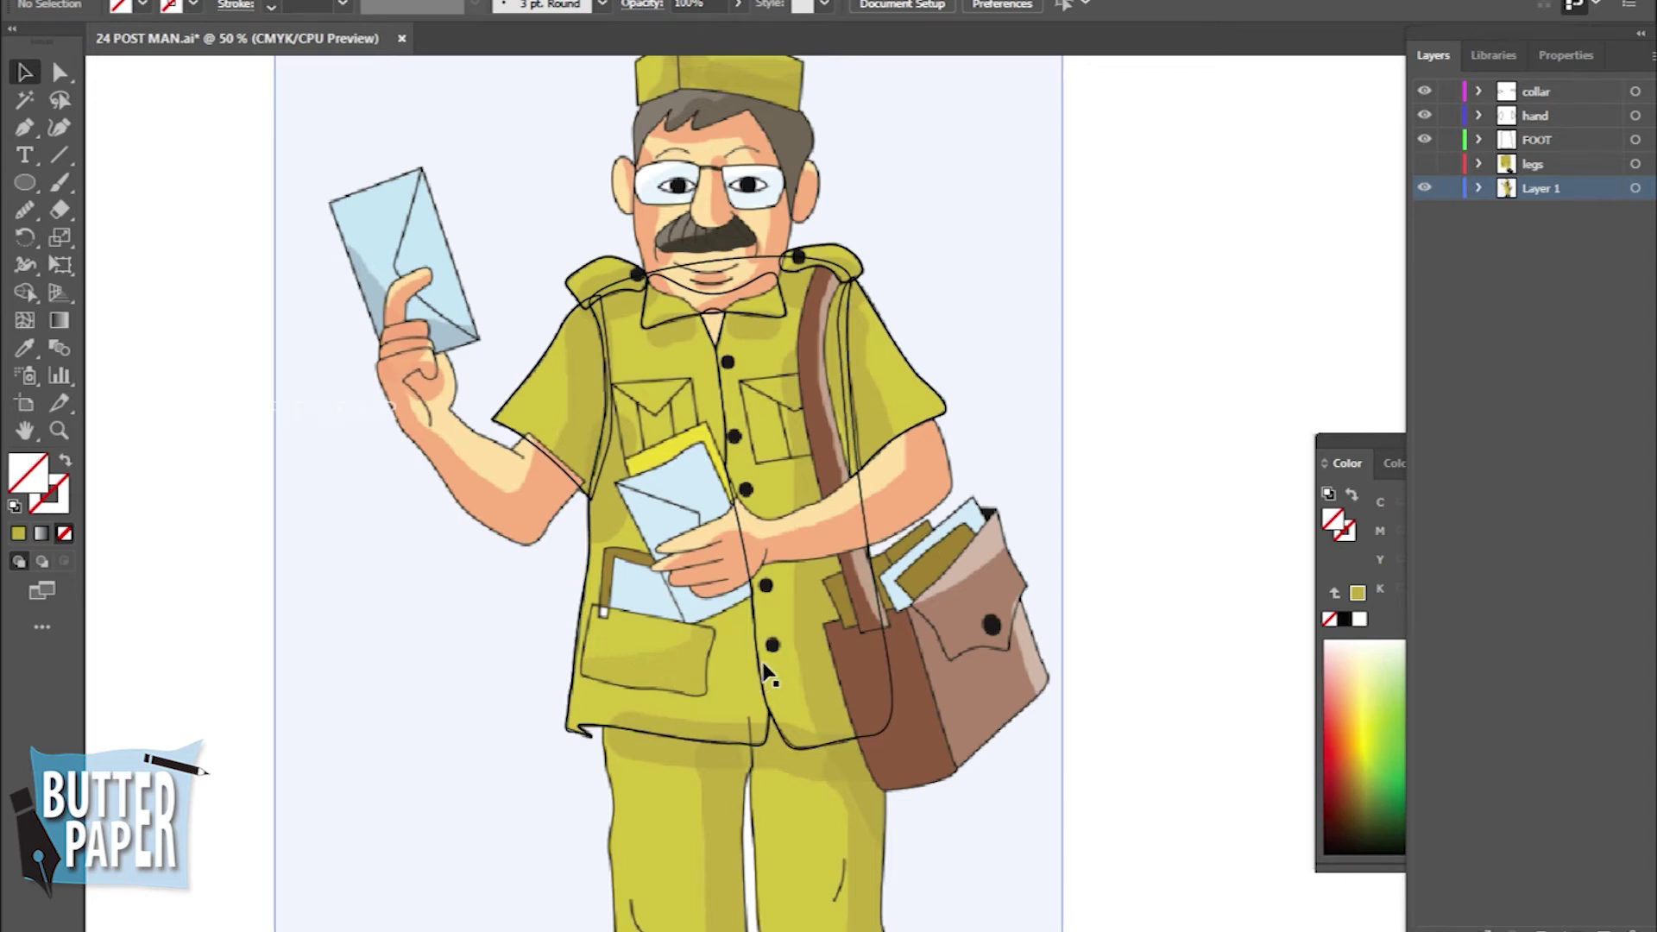
left_click(1545, 90)
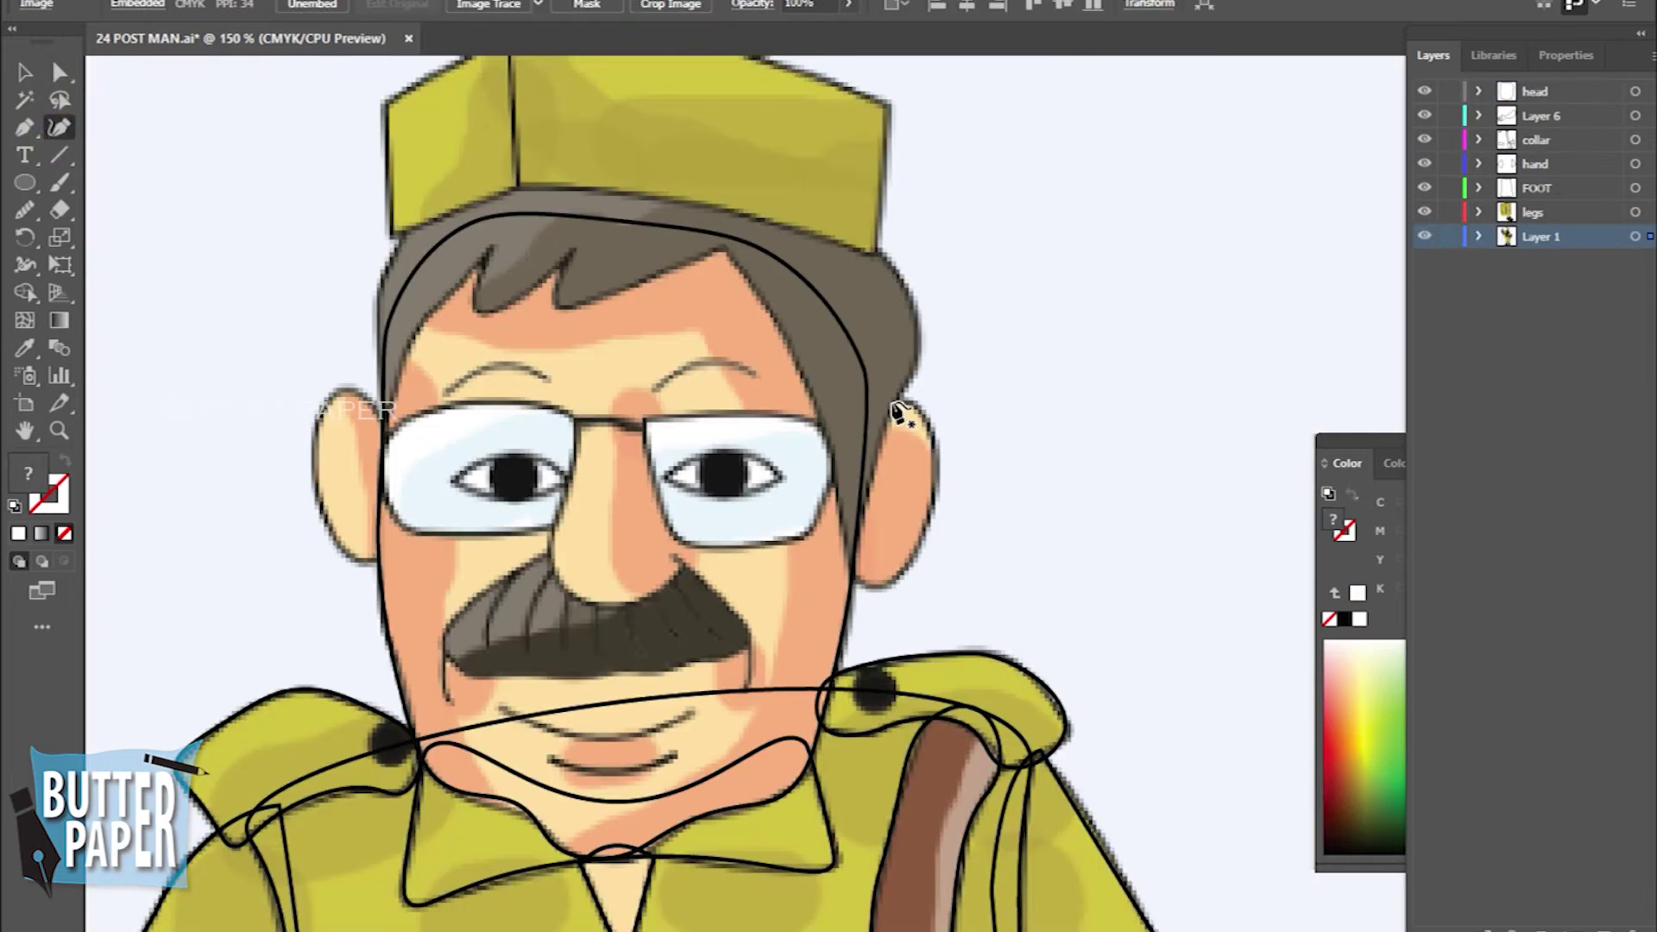
Trace the hair's zigzag fringe from the left temple across the forehead
left_click(391, 403)
left_click(488, 252)
left_click_drag(455, 296, 432, 307)
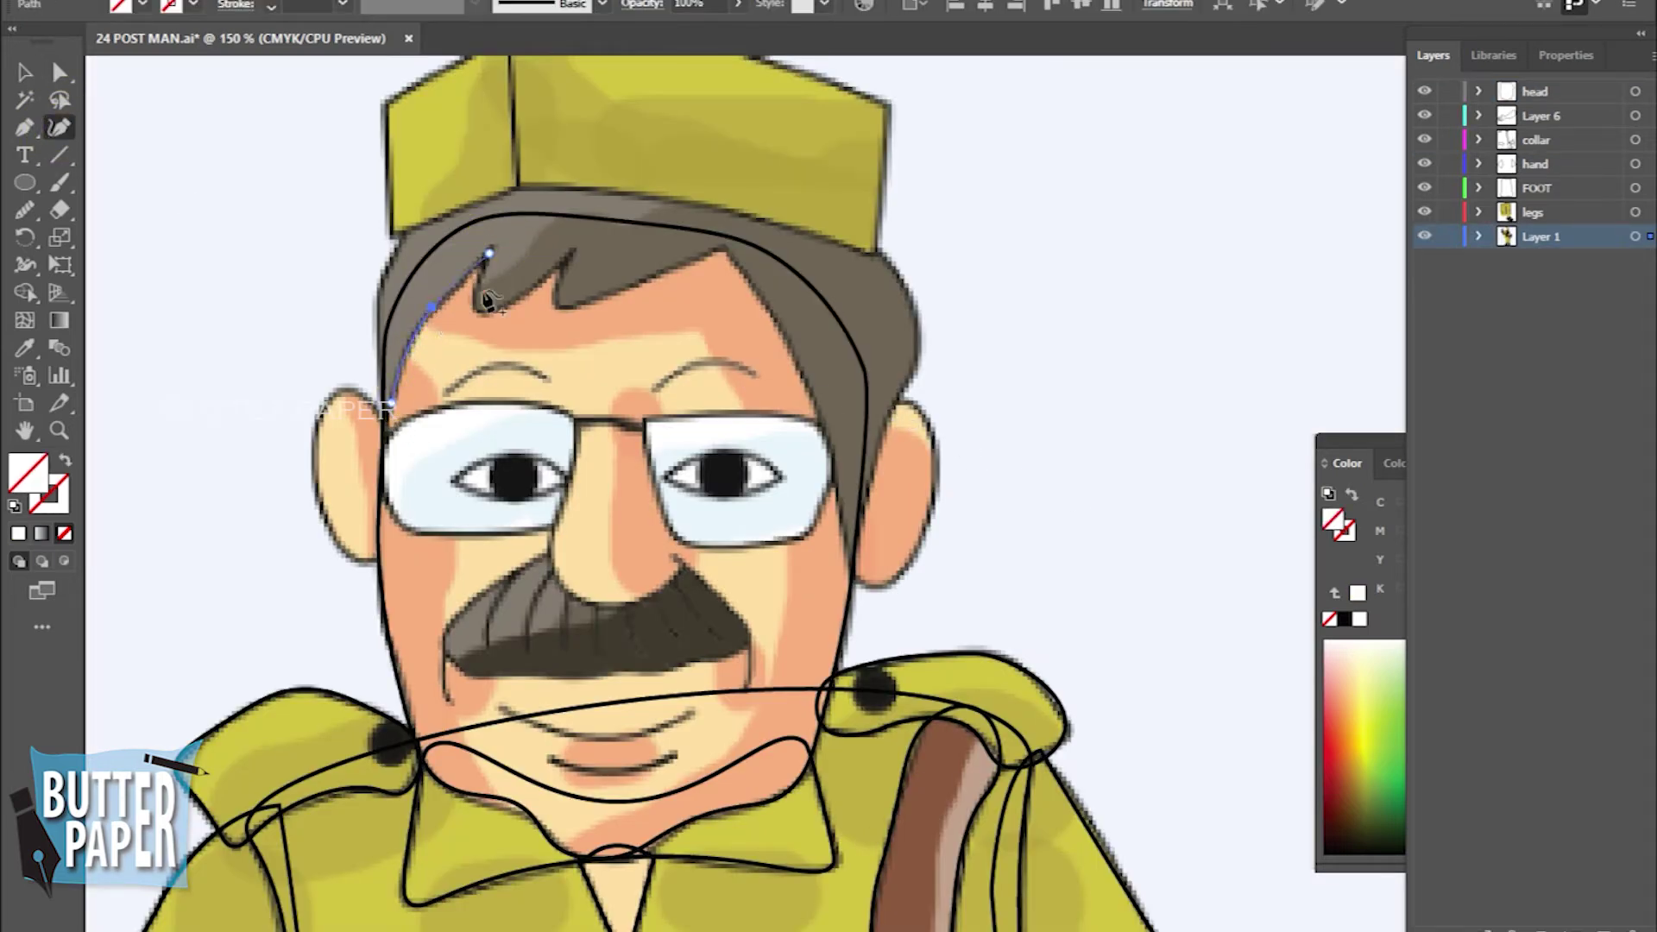
left_click(472, 307)
left_click(572, 252)
left_click(558, 307)
left_click(722, 252)
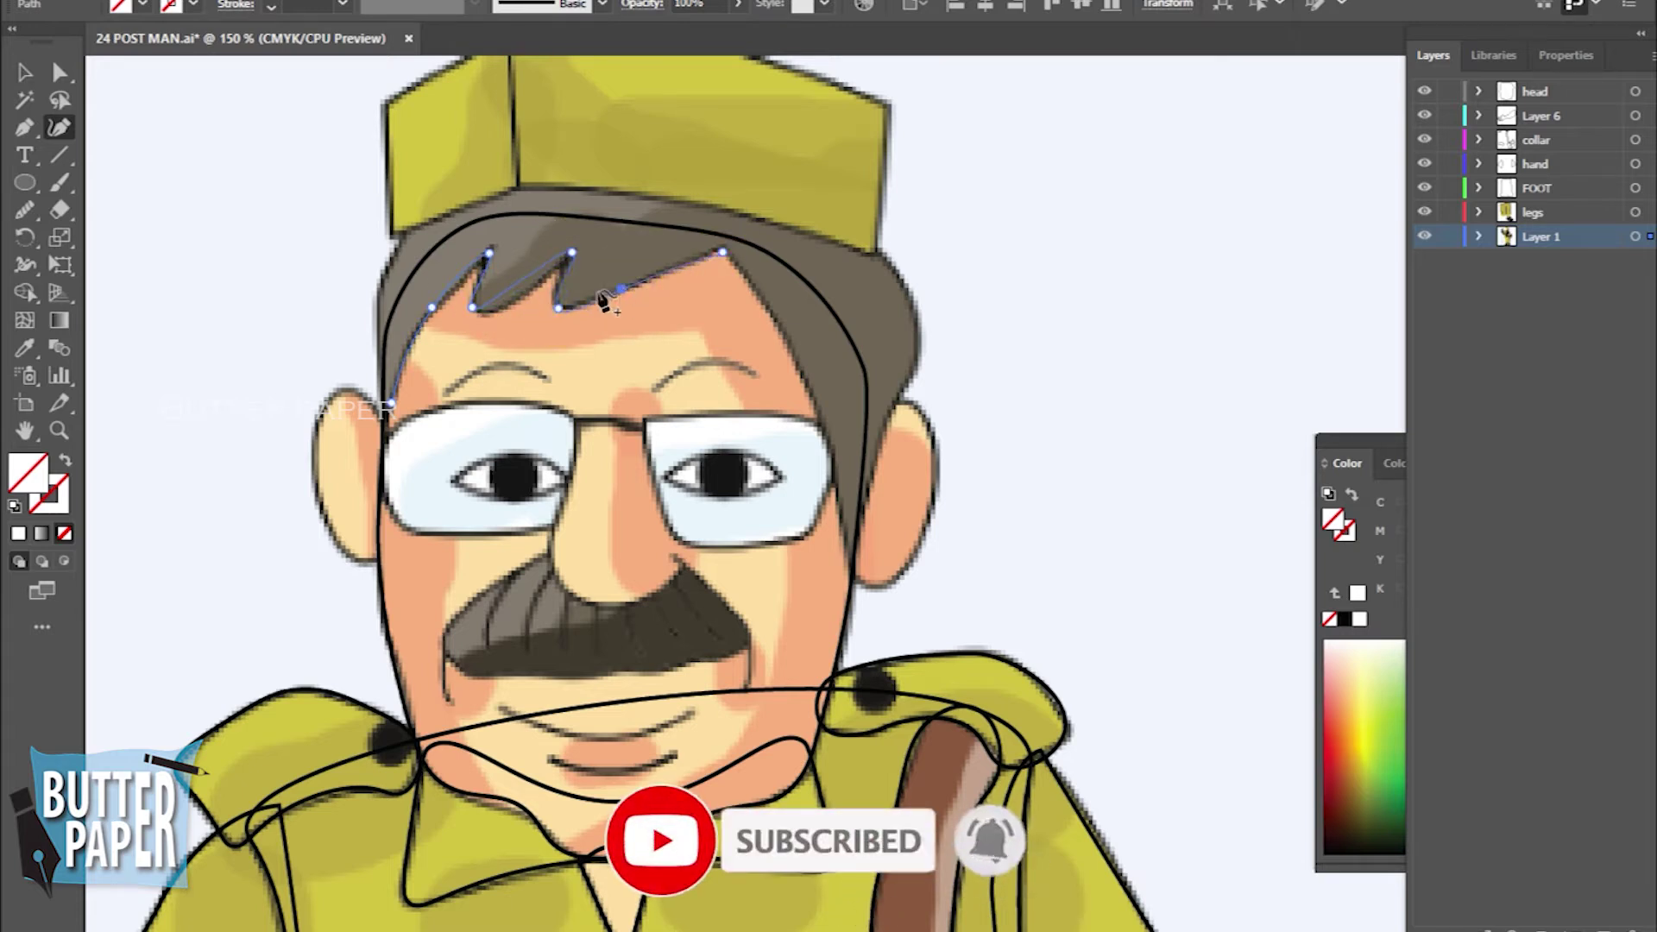
left_click(622, 289)
left_click(815, 404)
left_click(786, 321)
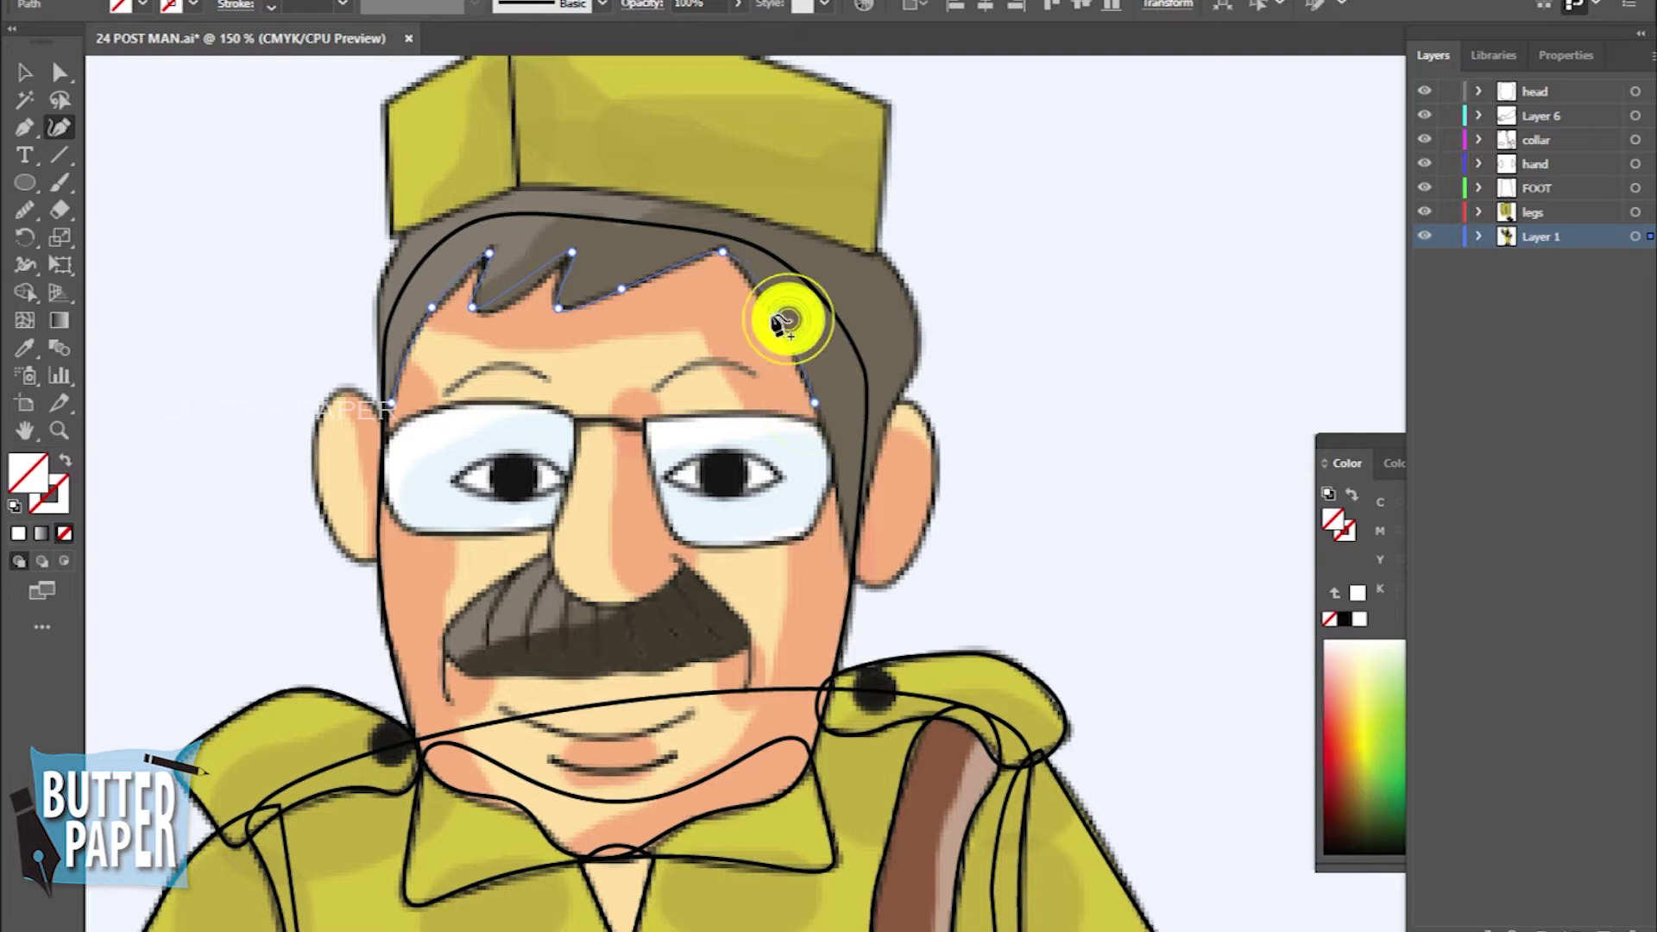
left_click(504, 305)
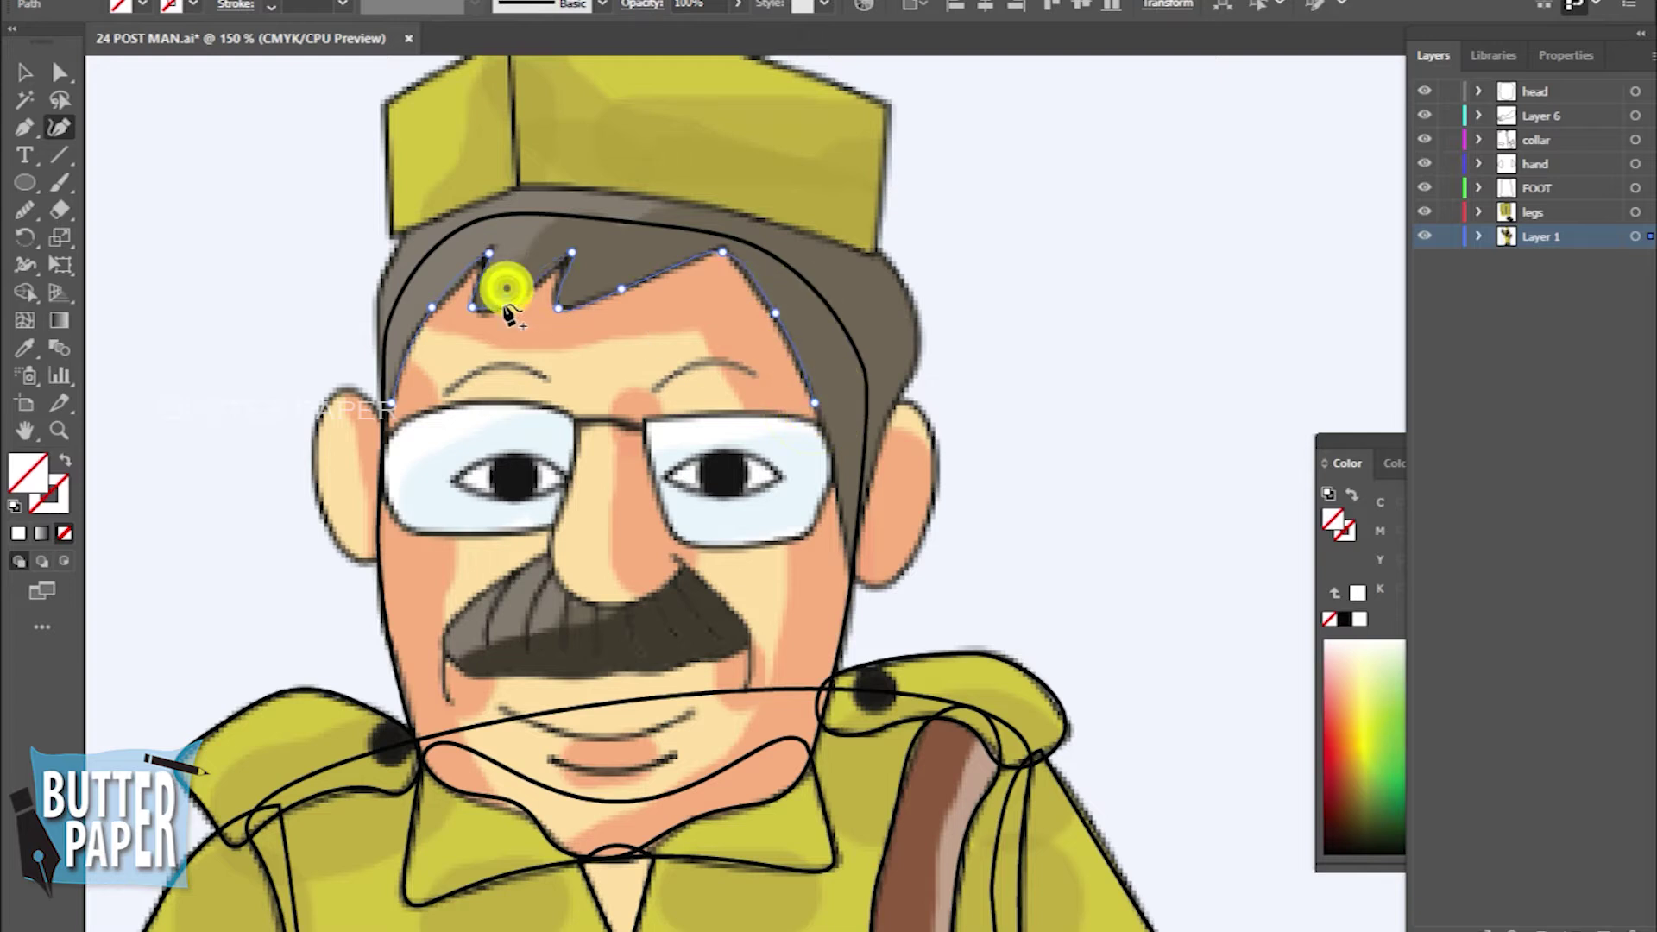
Carry the hair outline past the right ear and over the head, closing it at the start
left_click(852, 571)
left_click(914, 362)
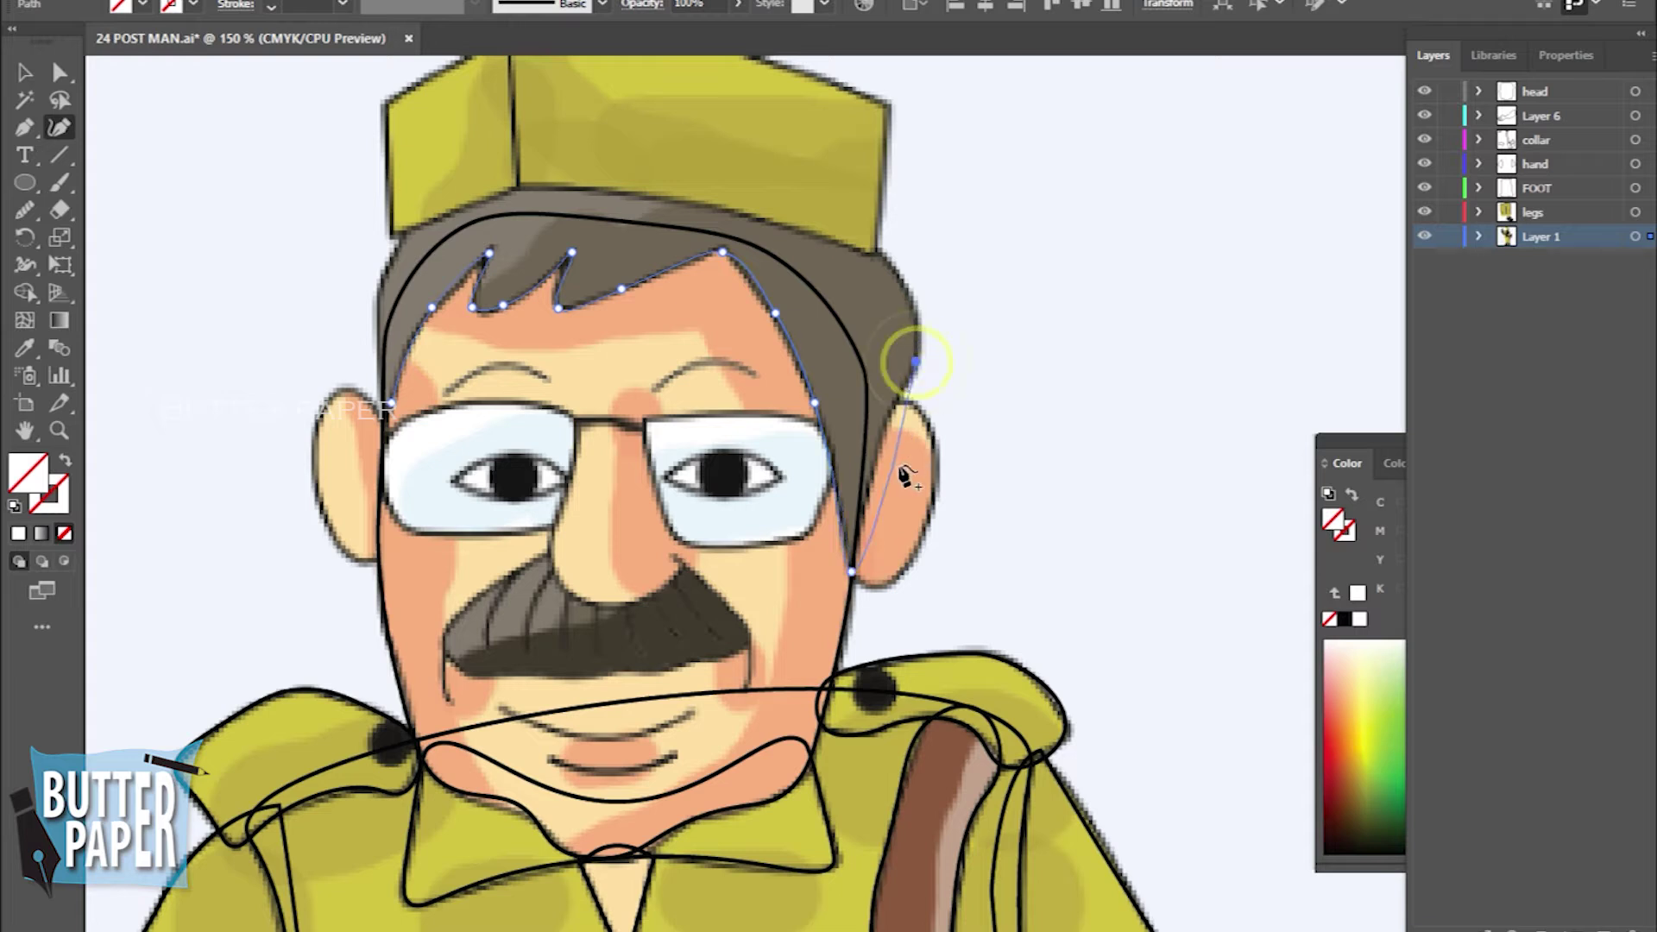
left_click(874, 460)
left_click(881, 253)
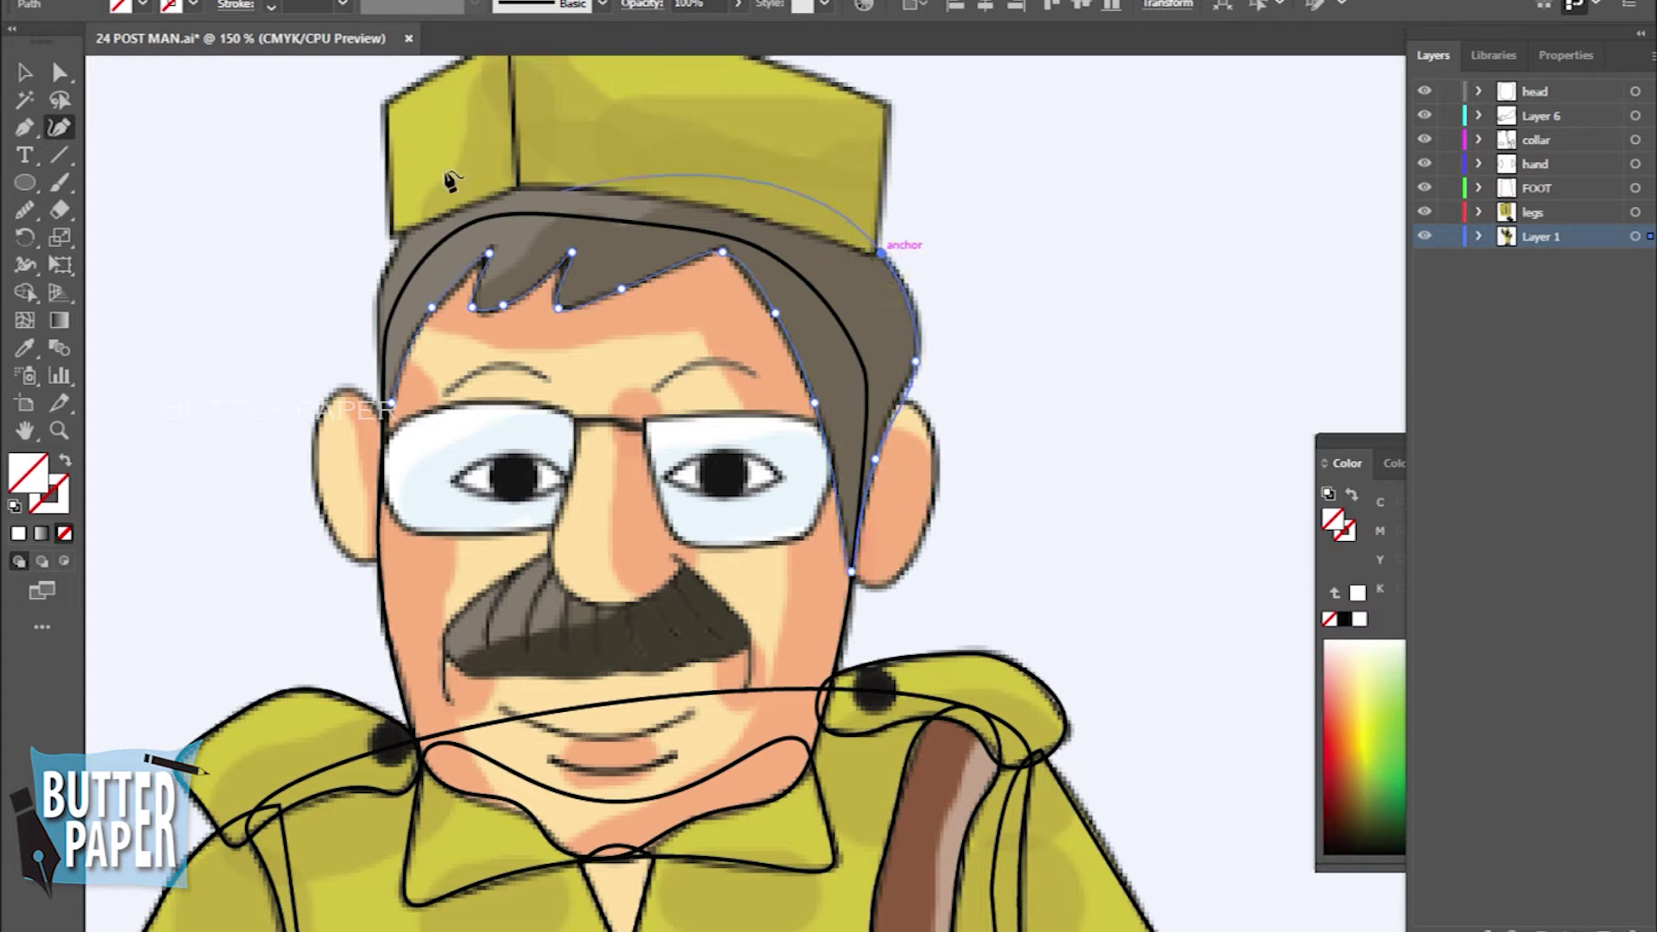
left_click(399, 232)
left_click(391, 403)
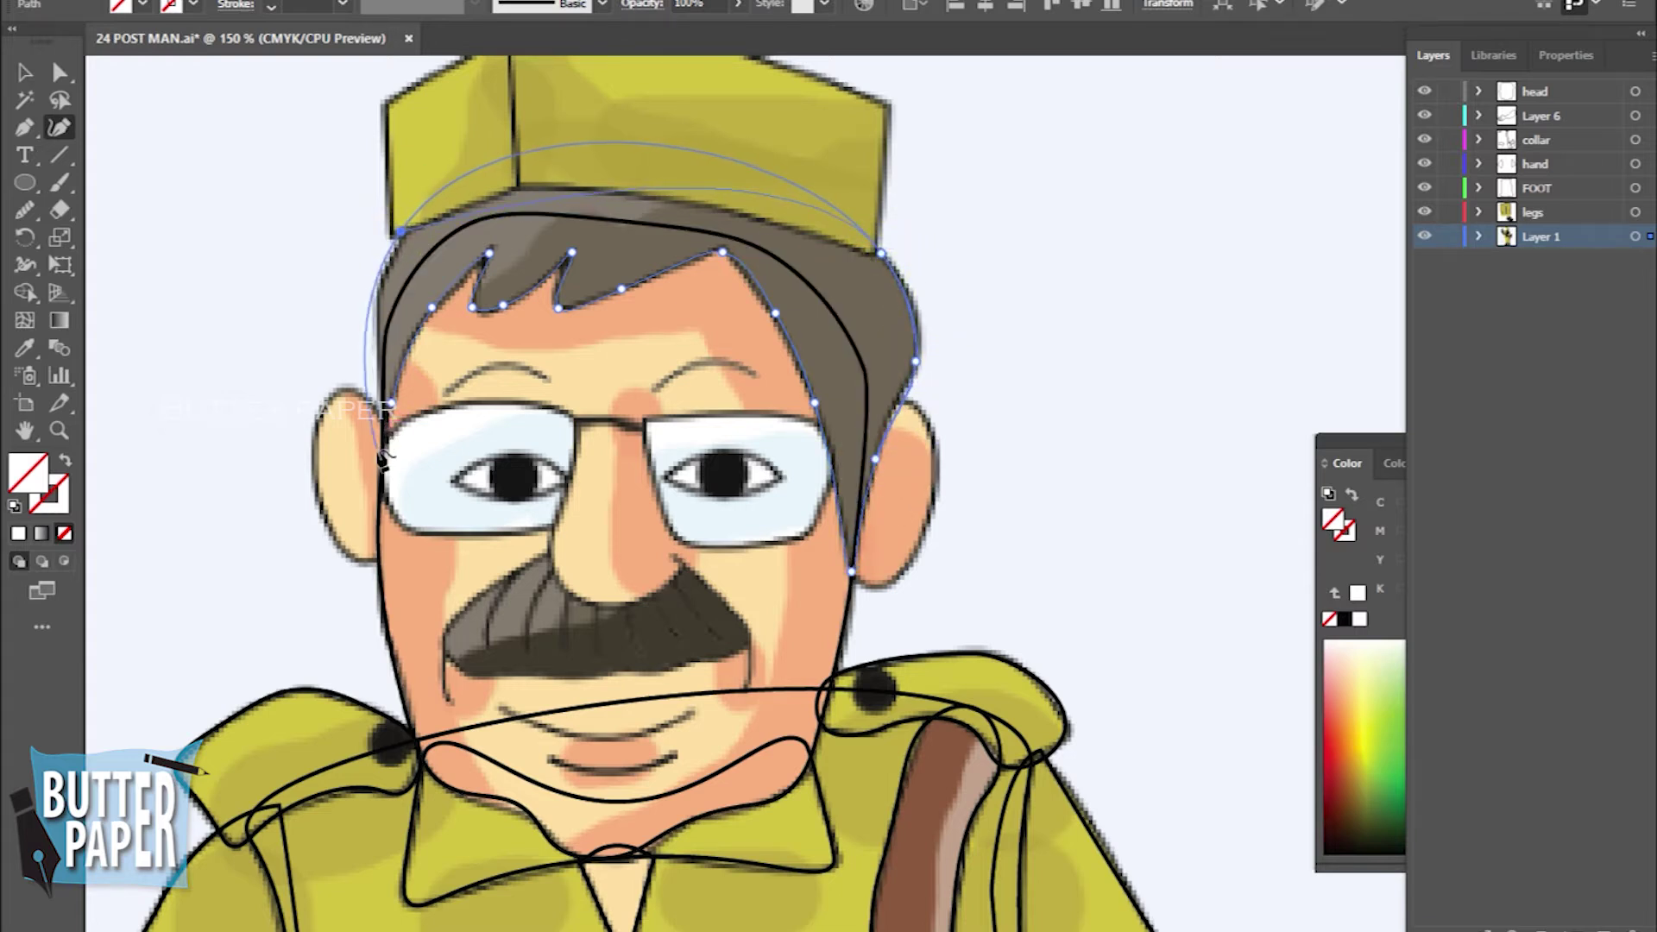
Reselect the hair outline and add points to reshape its right edge
left_click(388, 423, "ctrl")
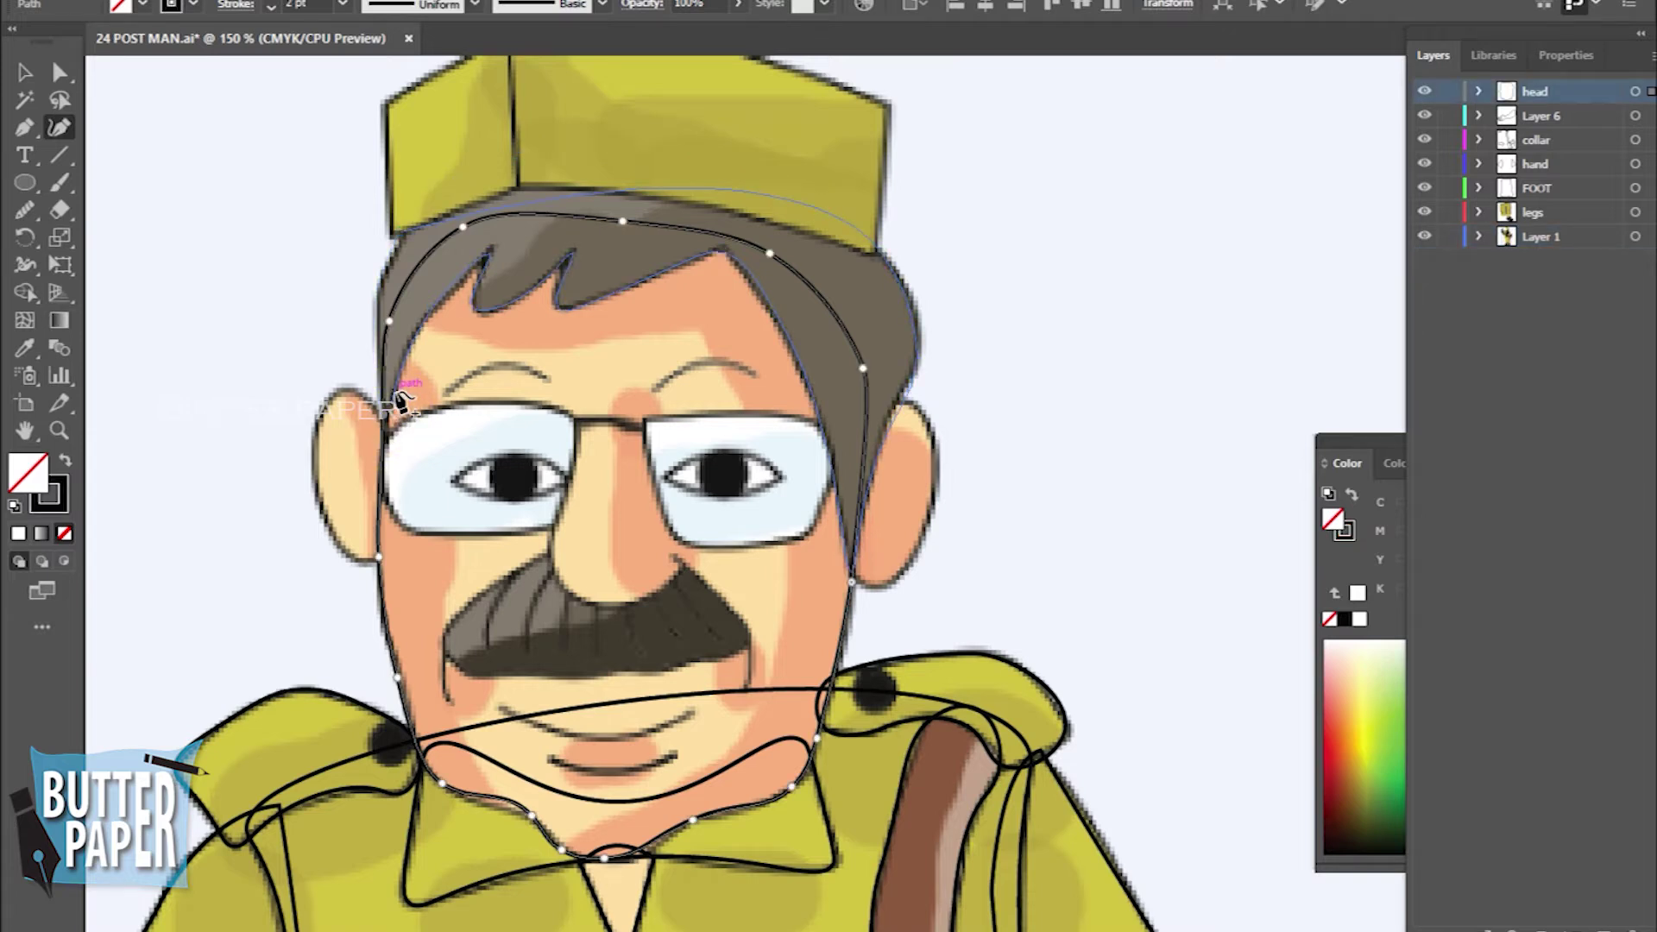
left_click(540, 327, "ctrl")
left_click(540, 327, "ctrl")
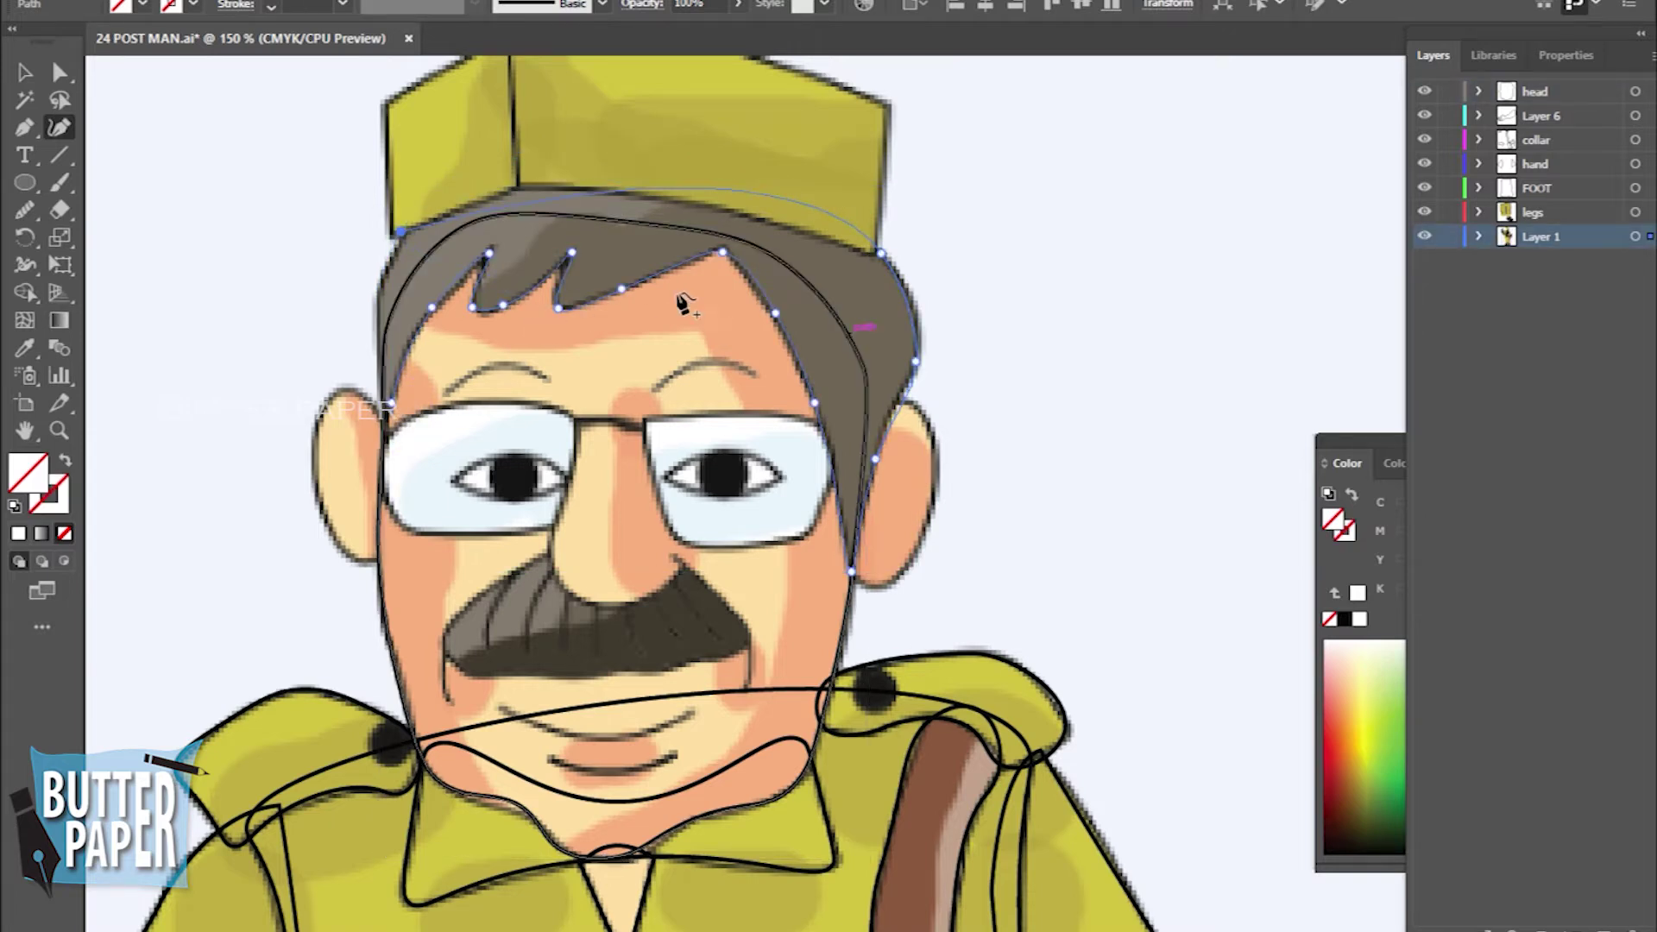
left_click(388, 425, "ctrl")
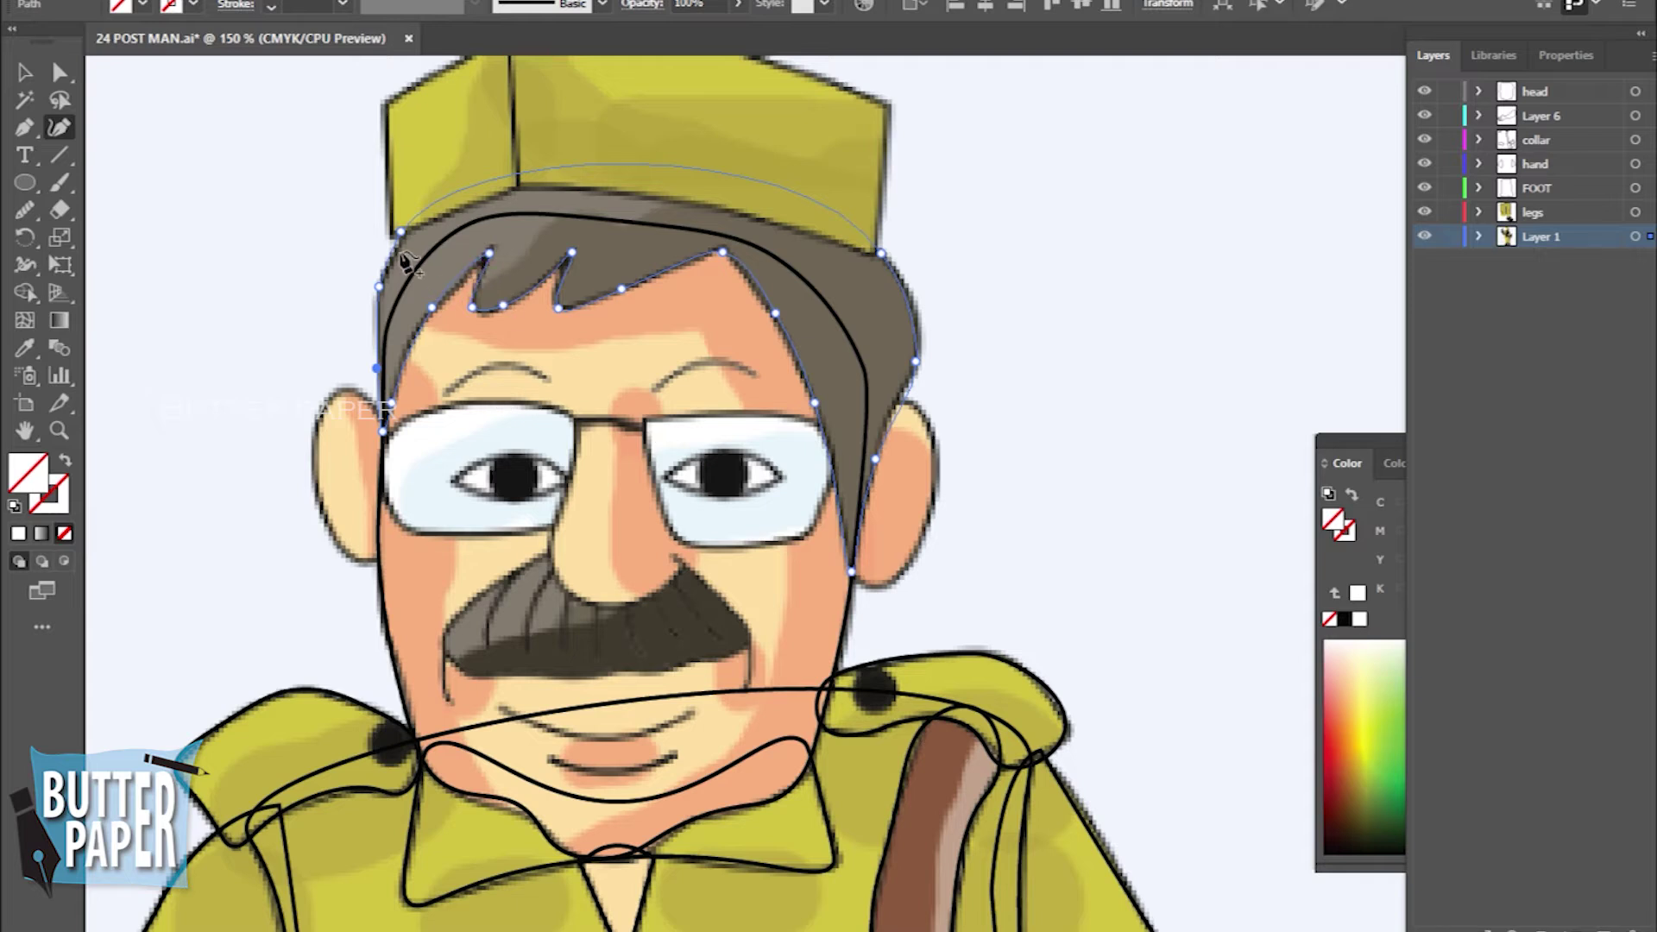
left_click(401, 229)
left_click(919, 343)
left_click(897, 394)
Begin outlining the right ear with smooth curve points around its bottom
left_click(25, 127)
left_click(59, 127)
left_click(912, 404)
left_click(903, 572)
left_click(934, 477)
left_click(863, 583)
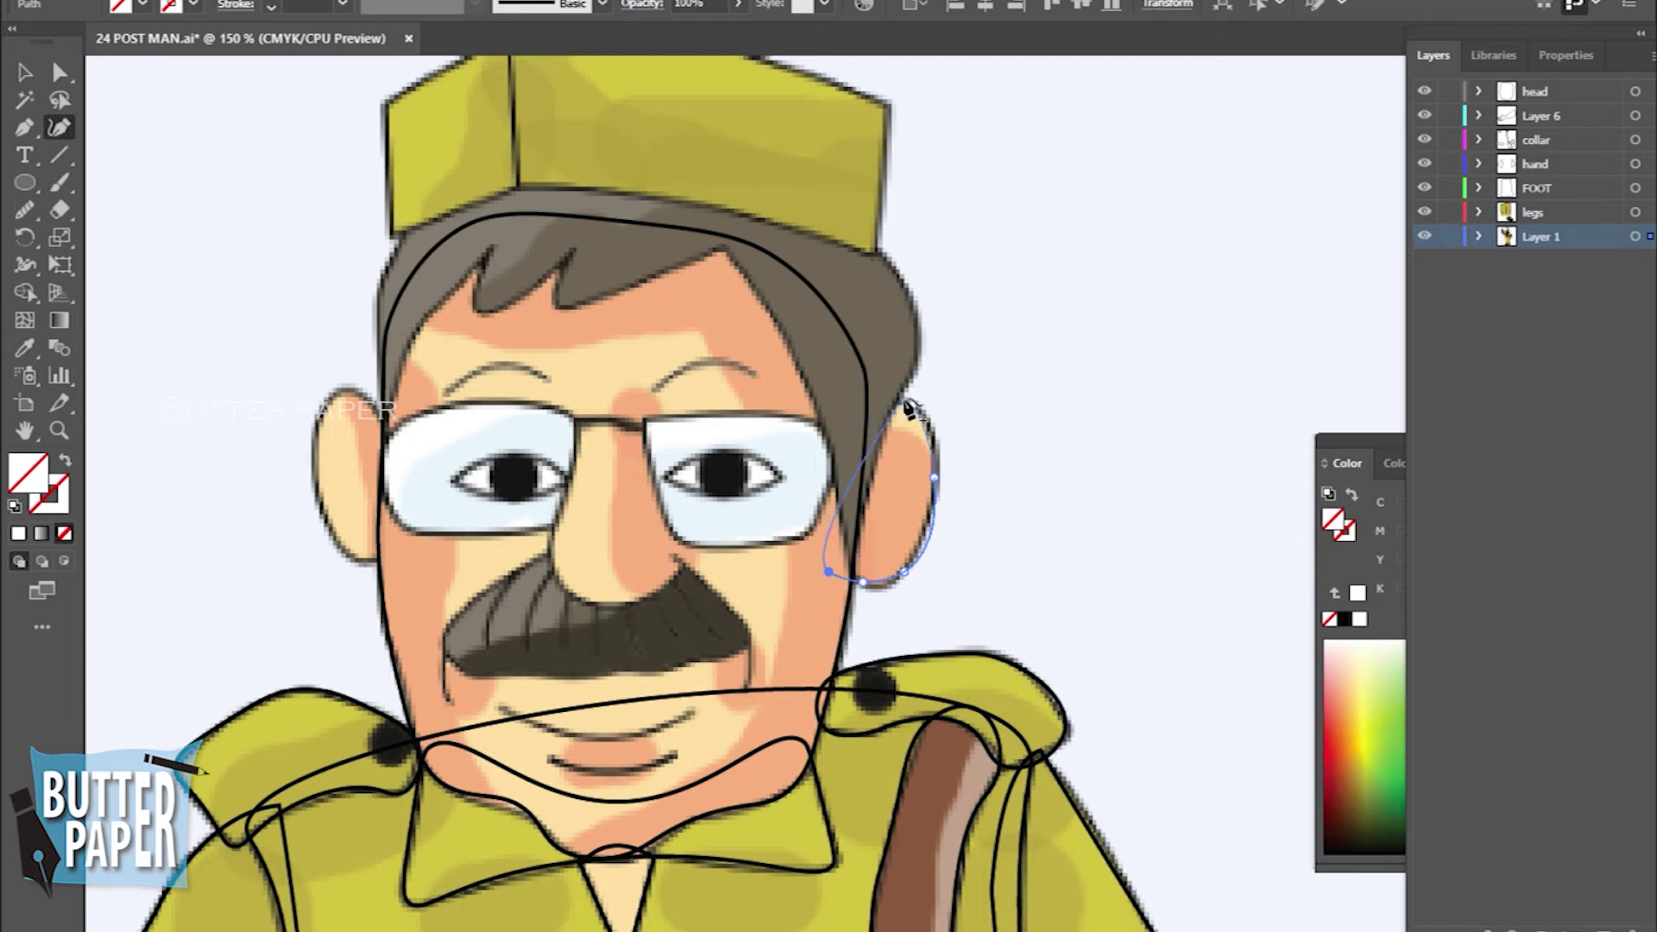
Fit the right ear against the hair, then trace the left ear with a corner on its inner side
left_click(878, 395)
left_click_drag(878, 395, 873, 407)
left_click_drag(817, 538, 832, 518)
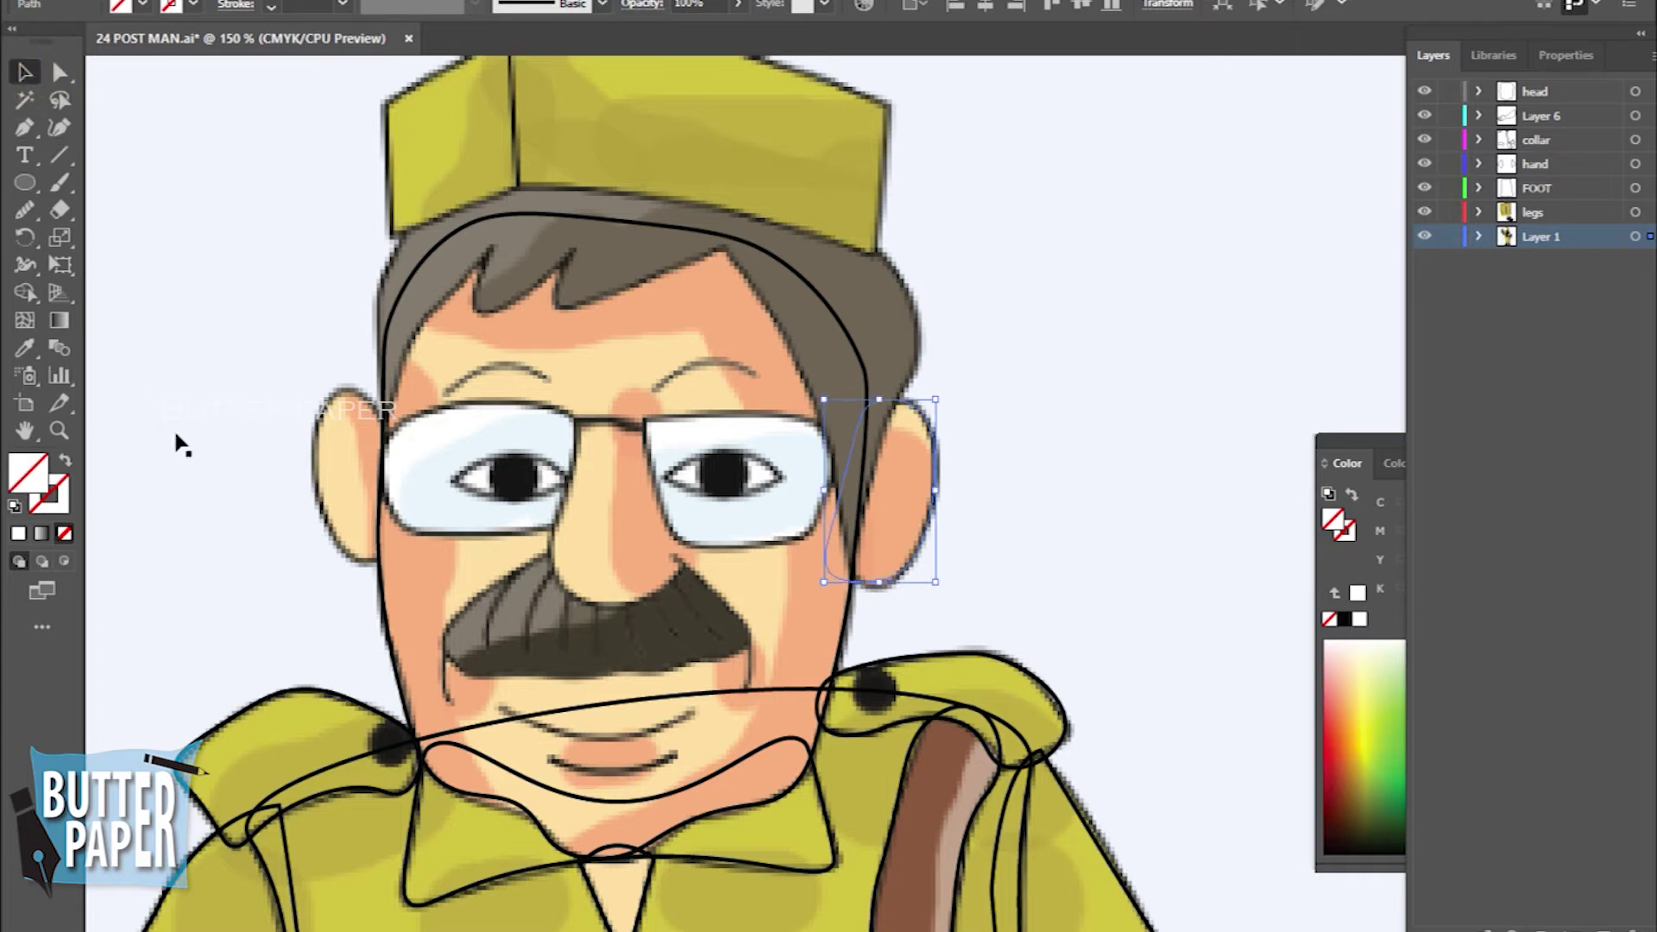
left_click(391, 557)
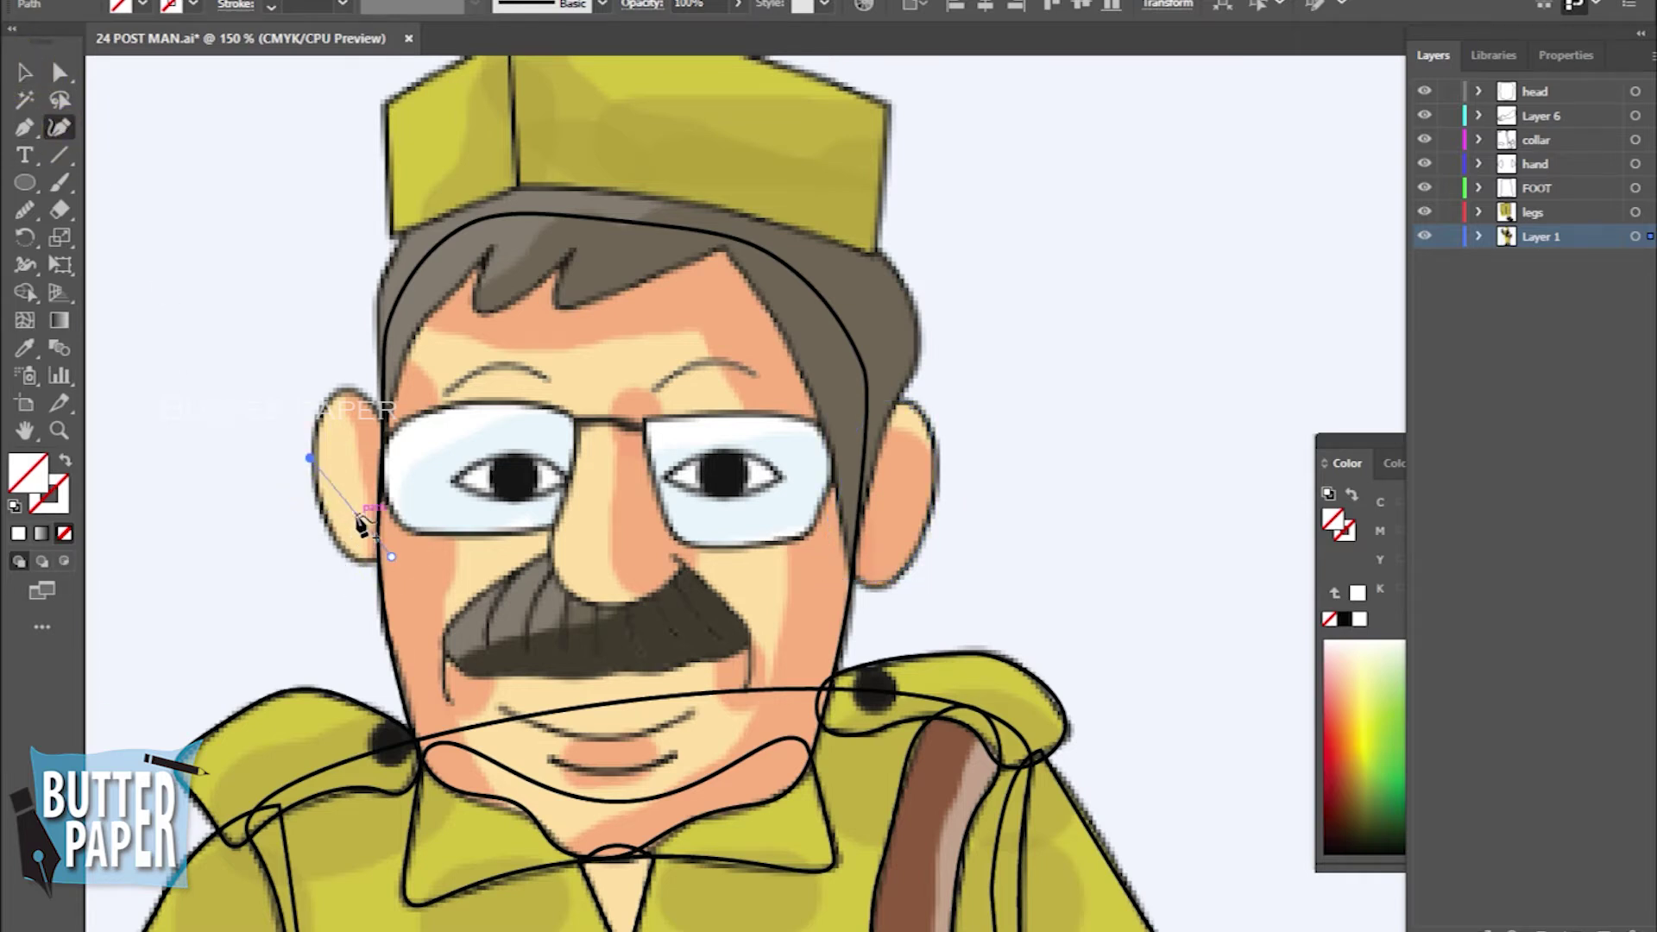
left_click(345, 548)
left_click(309, 458)
left_click(337, 394)
left_click(396, 437)
double_click(397, 514)
Give both ear outlines a heavier 2 pt stroke
key("v")
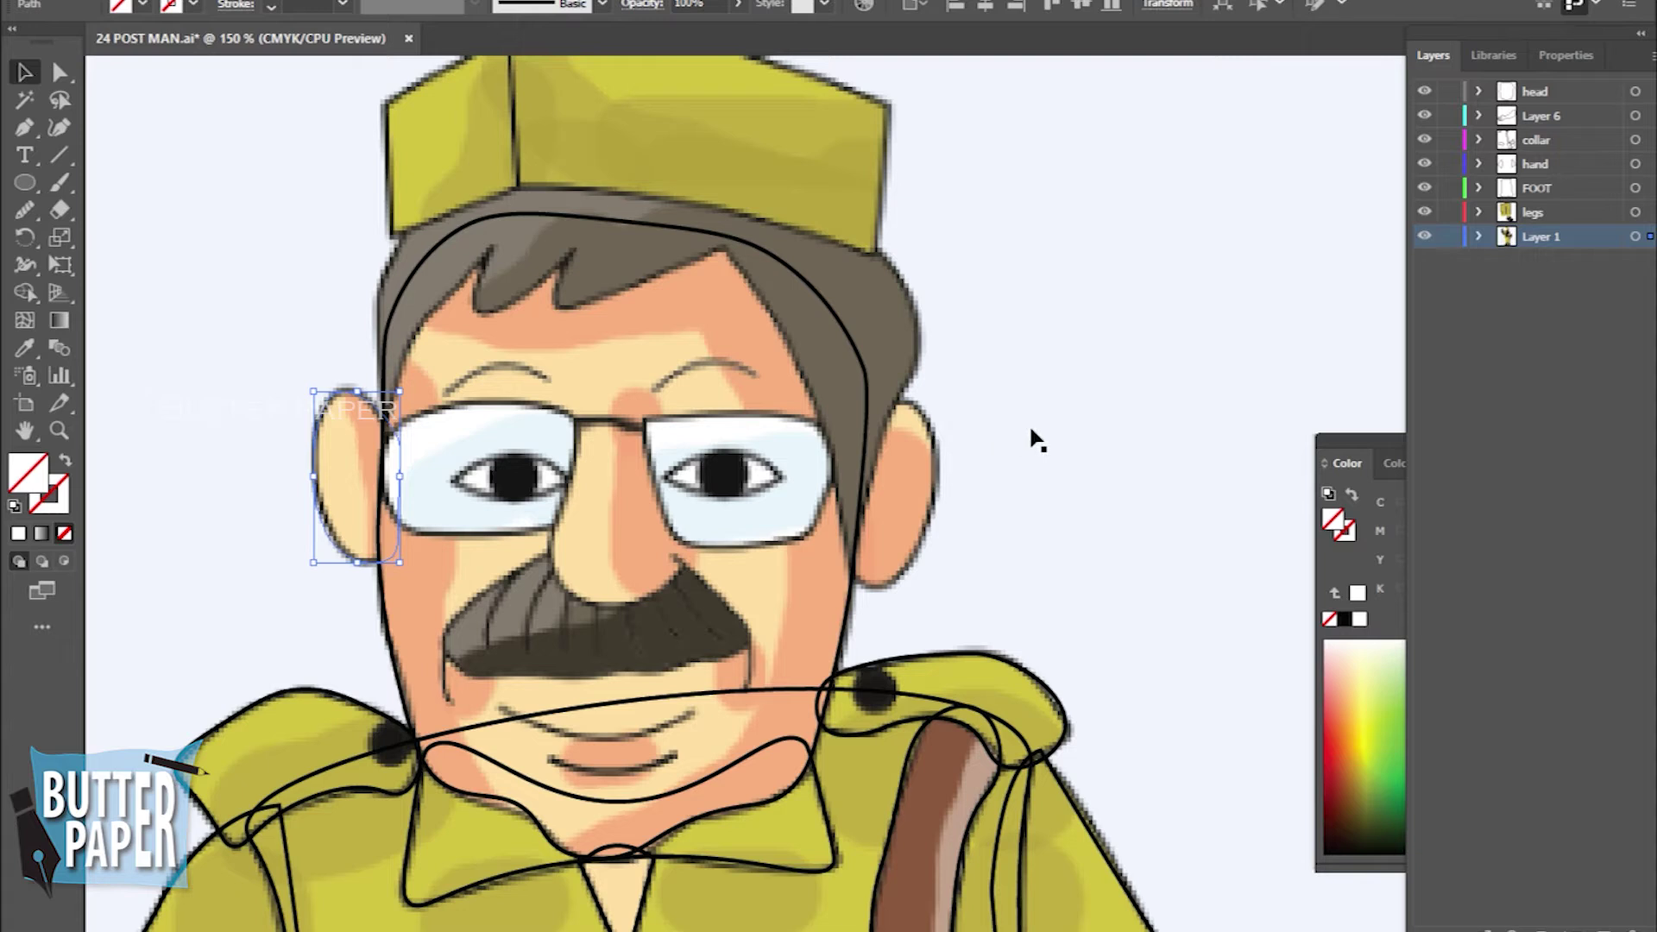
left_click(937, 528)
left_click(343, 12)
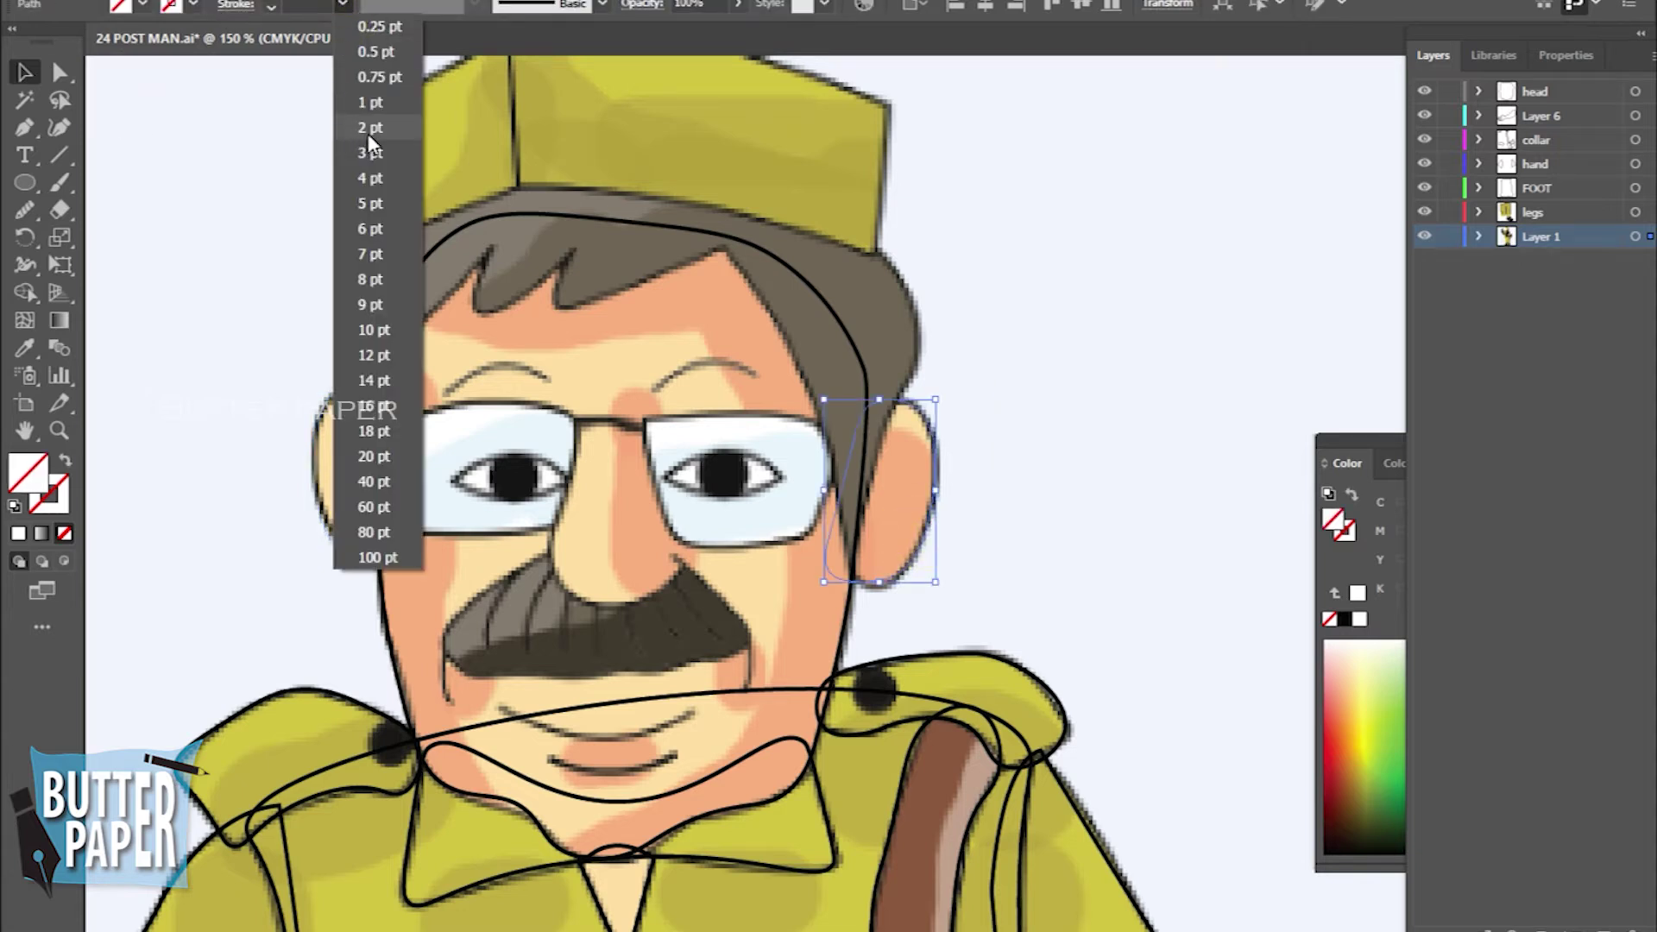
left_click(1025, 489)
left_click(583, 309)
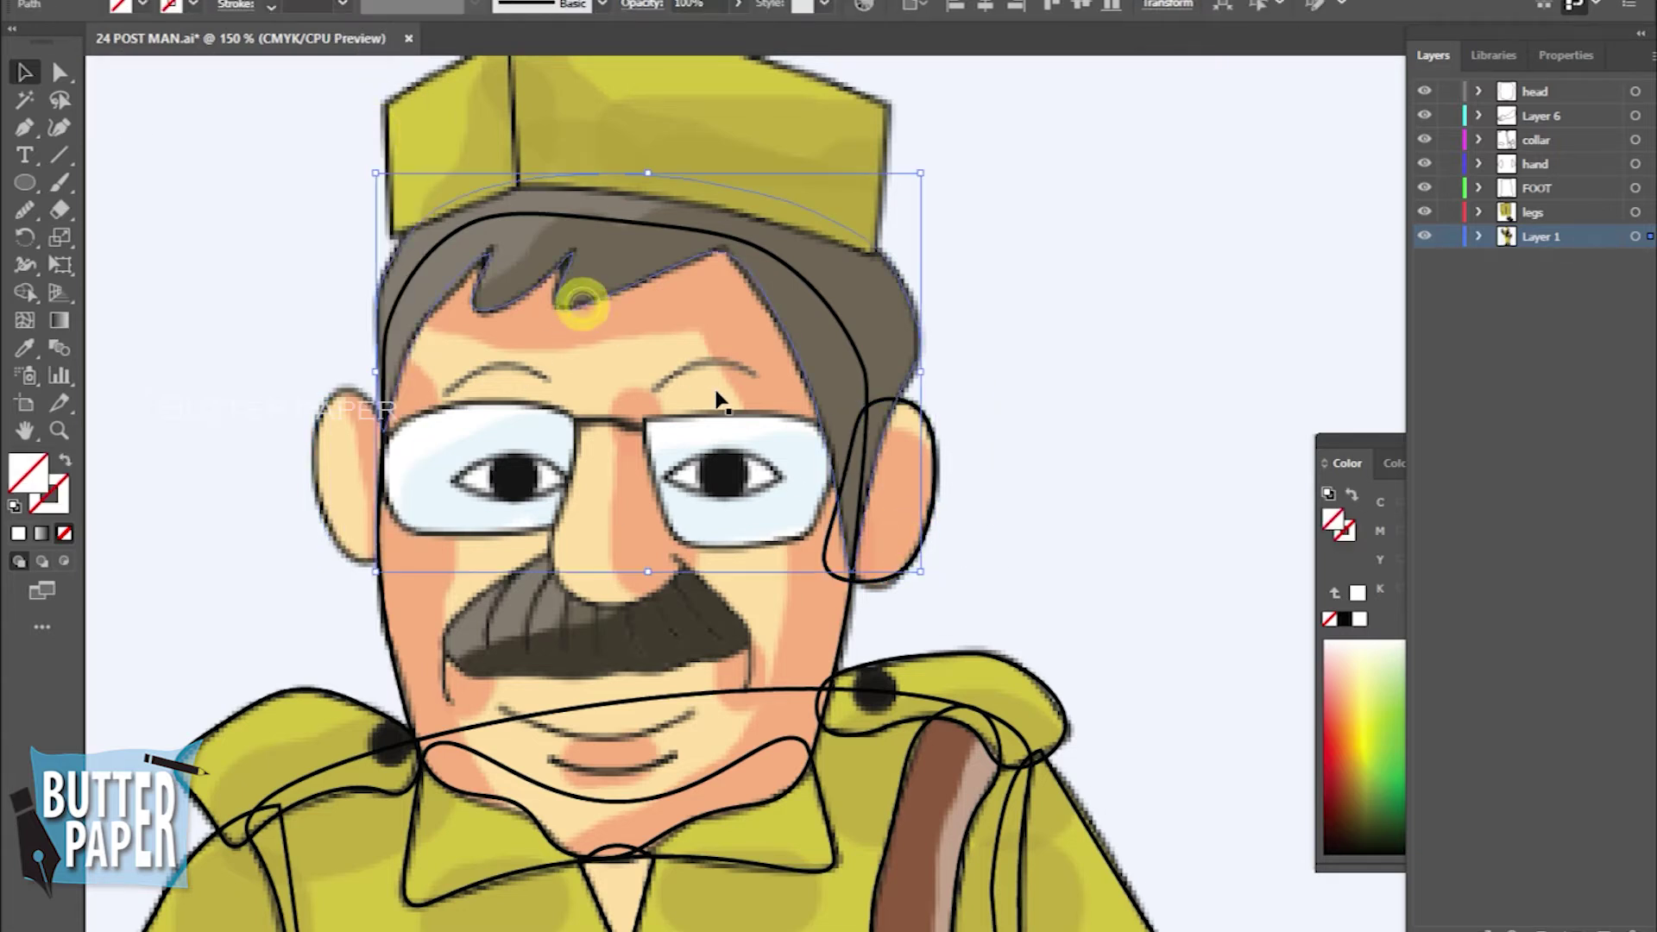
left_click(321, 399)
left_click(344, 8)
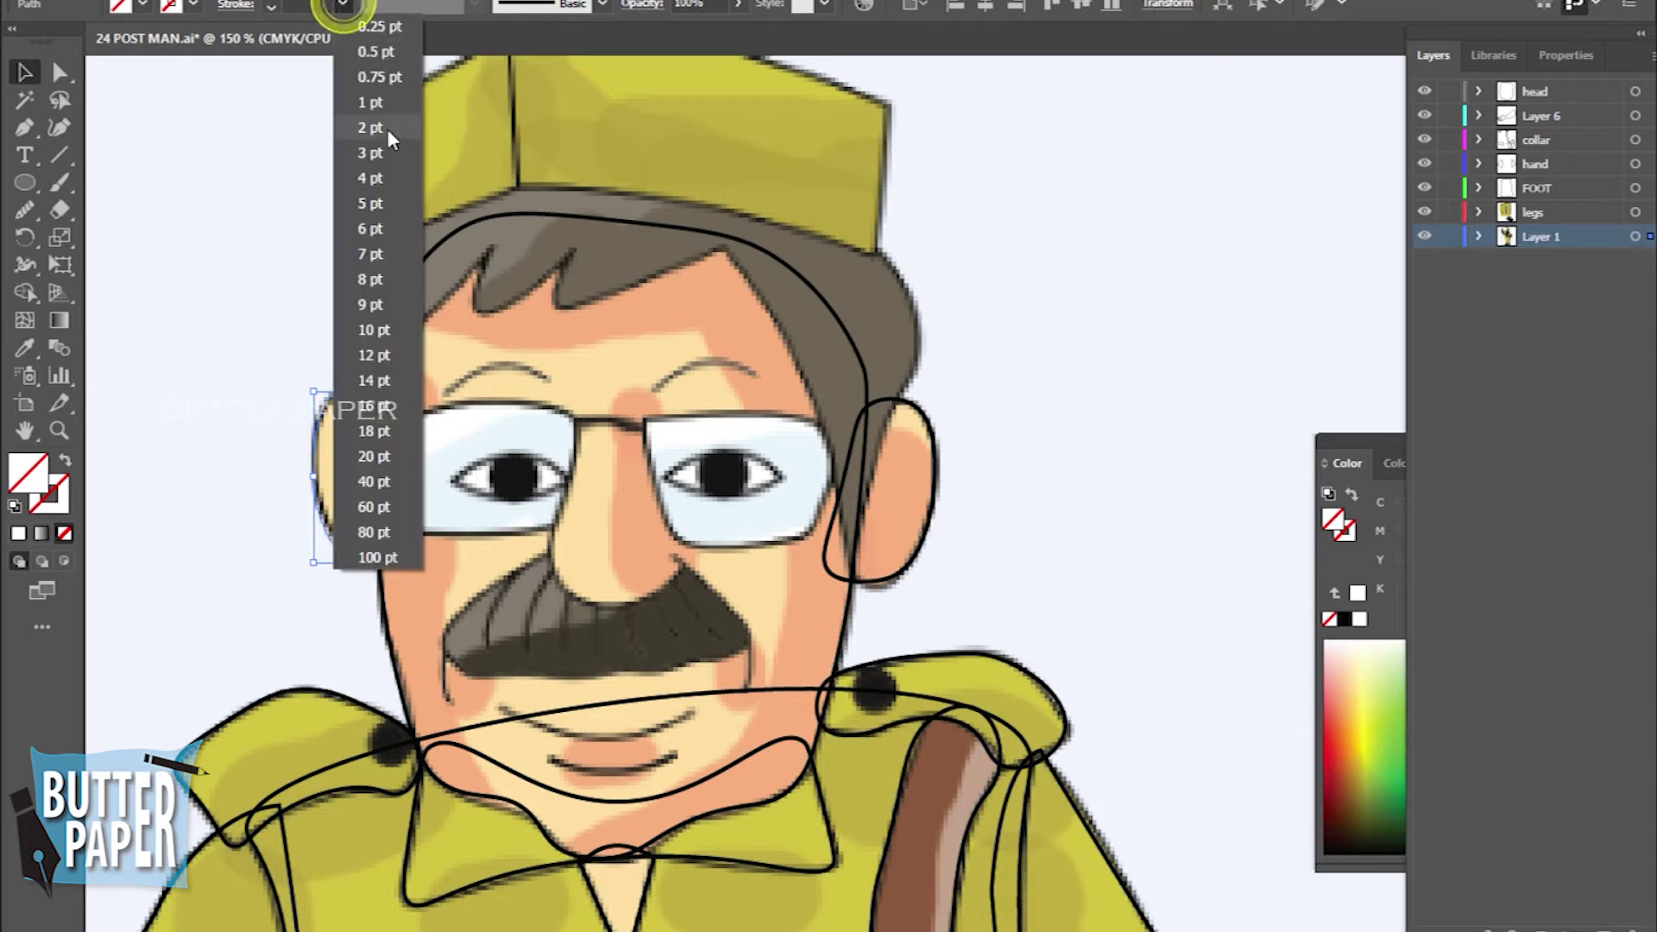
left_click(609, 306)
Thicken the cap outline's stroke, then start a new curve at the glasses frame
left_click(609, 178)
left_click(343, 9)
left_click(351, 122)
left_click(1211, 522)
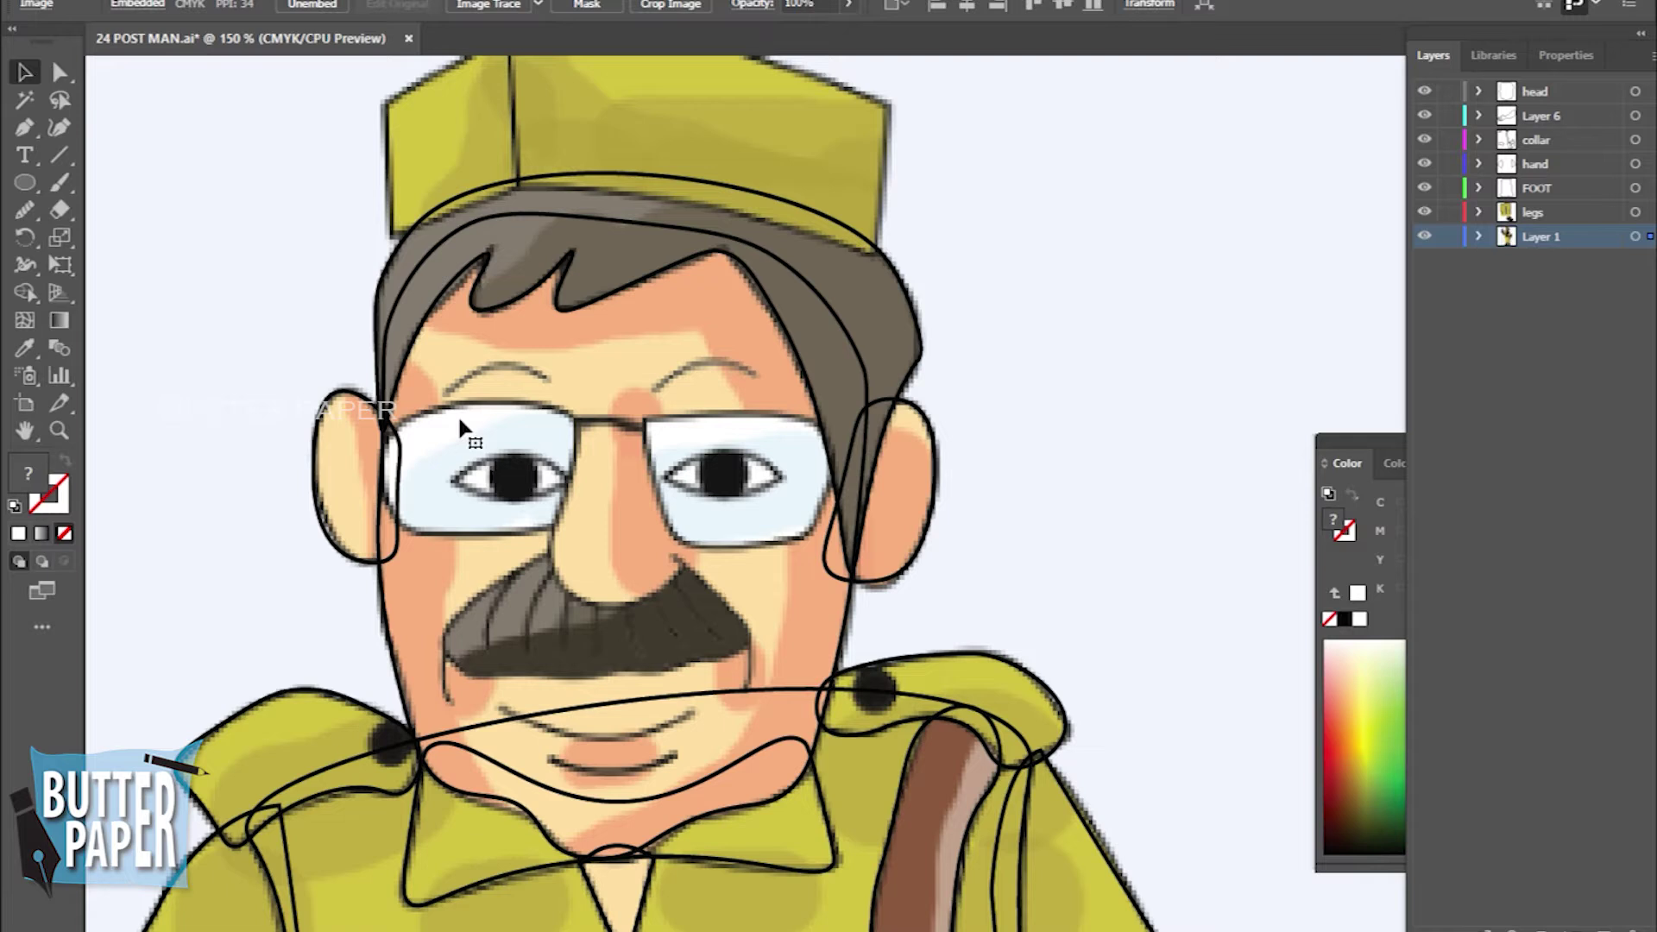
left_click(58, 127)
left_click(572, 417)
Trace the nose under the glasses around its tip and up beside the eye, then deselect it
left_click(546, 543)
left_click(684, 564)
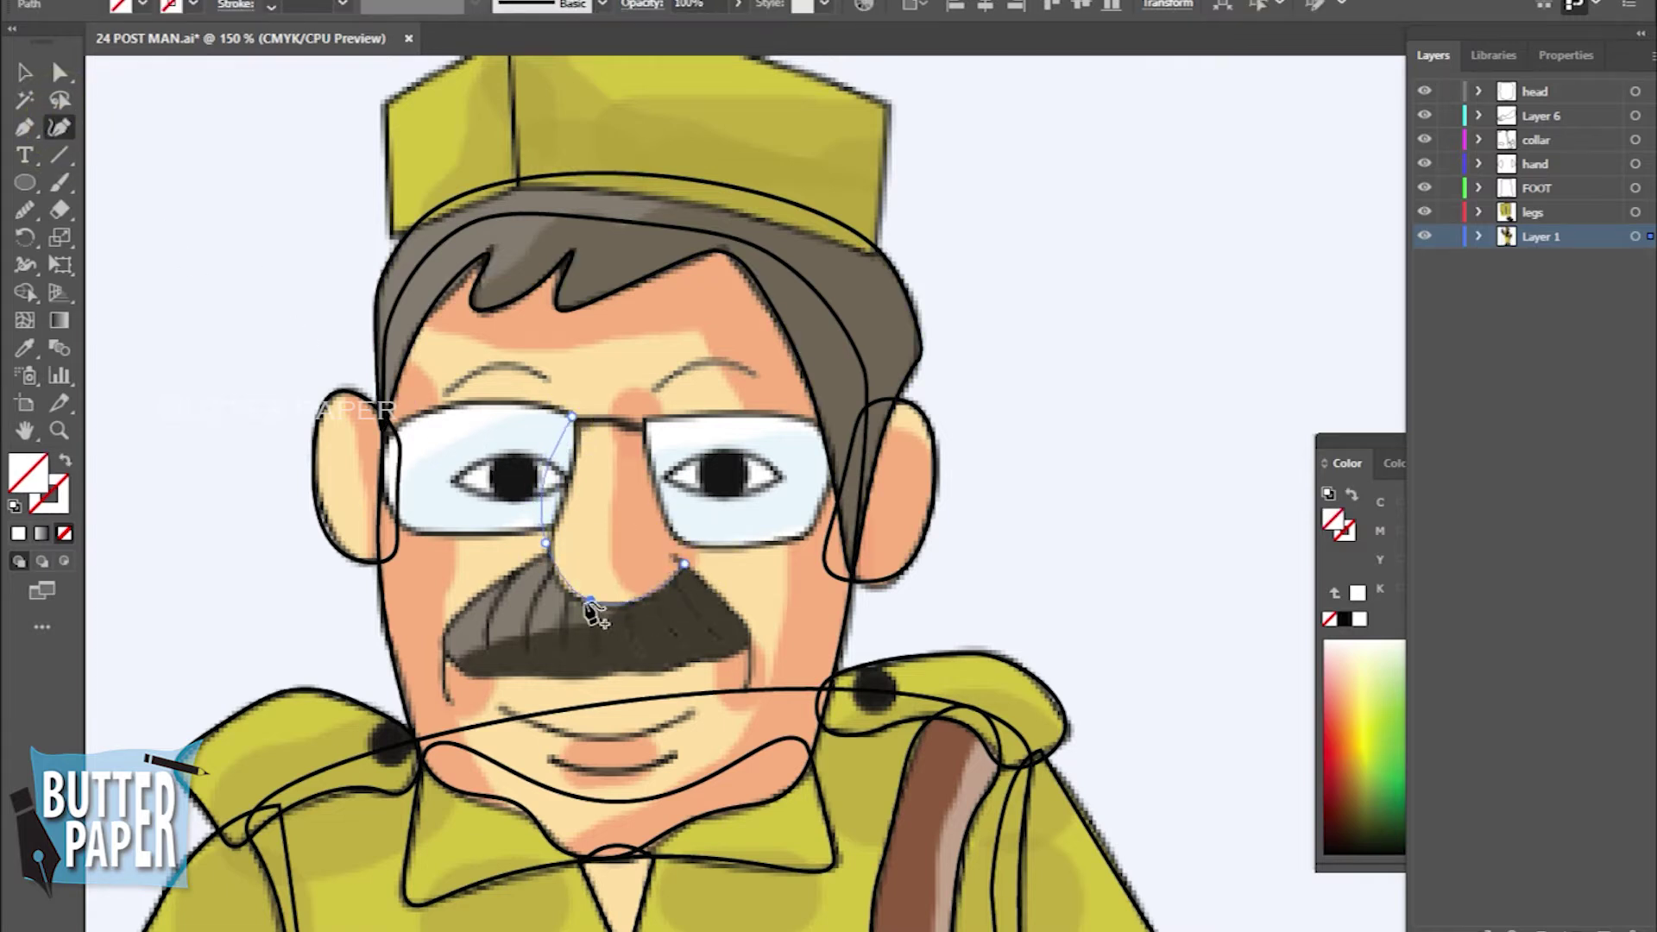
mouse_move(555, 481)
left_mouse_down()
mouse_move(552, 549)
mouse_move(579, 600)
left_mouse_up()
left_click(700, 484)
key("v")
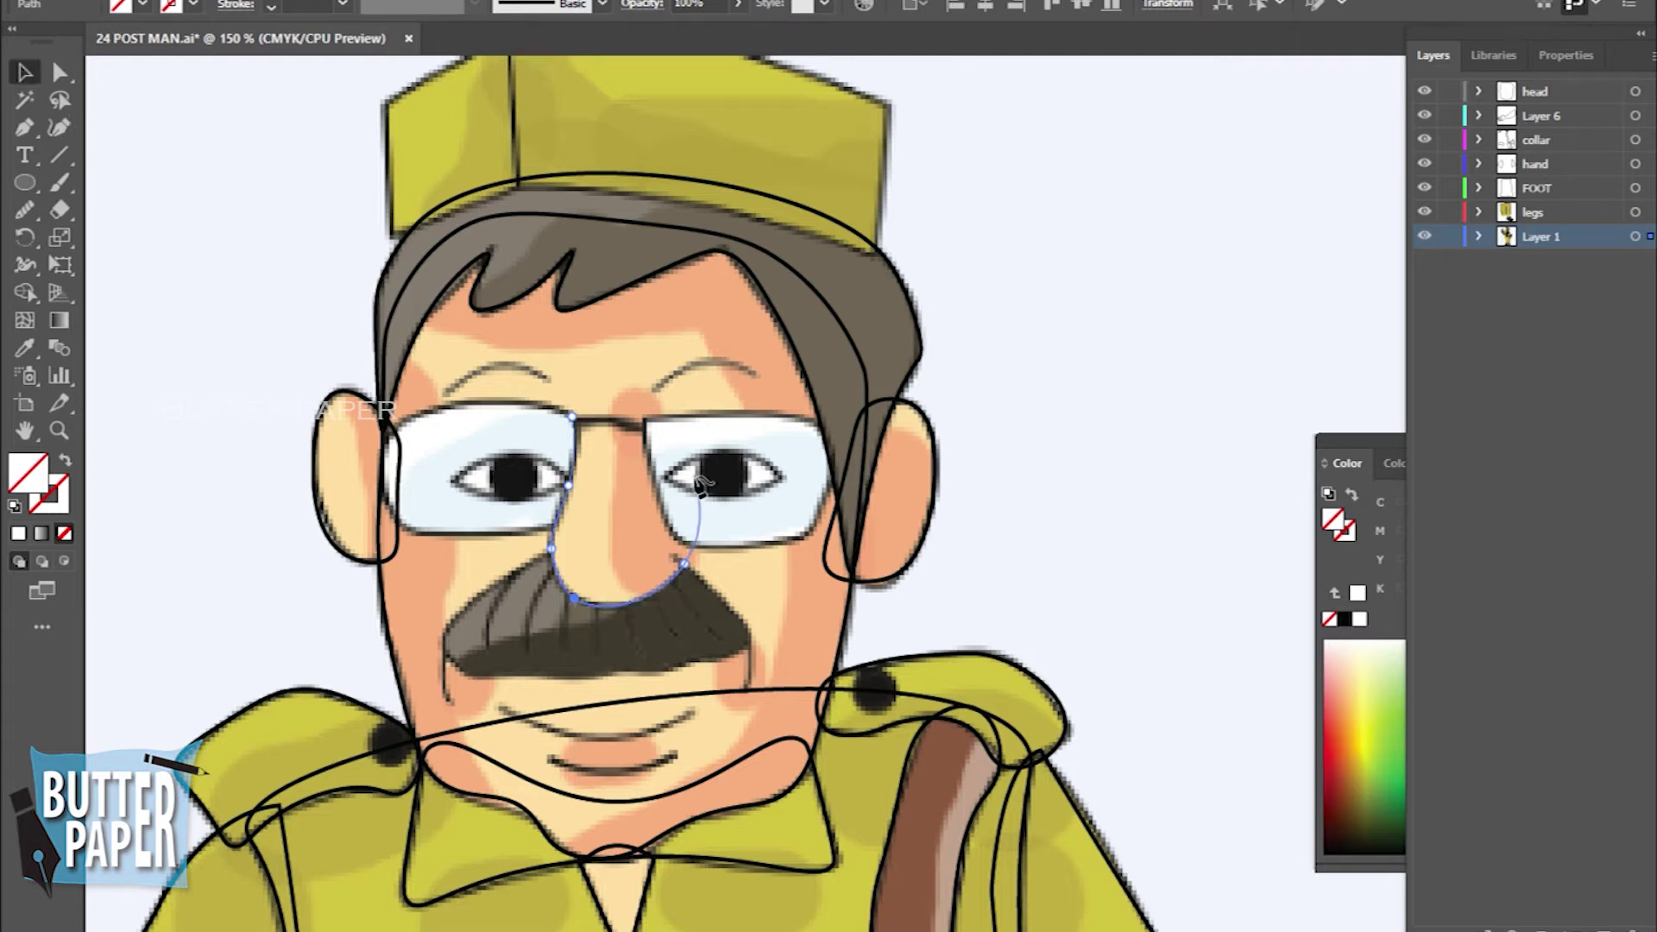
left_click(1184, 481)
left_click(573, 594)
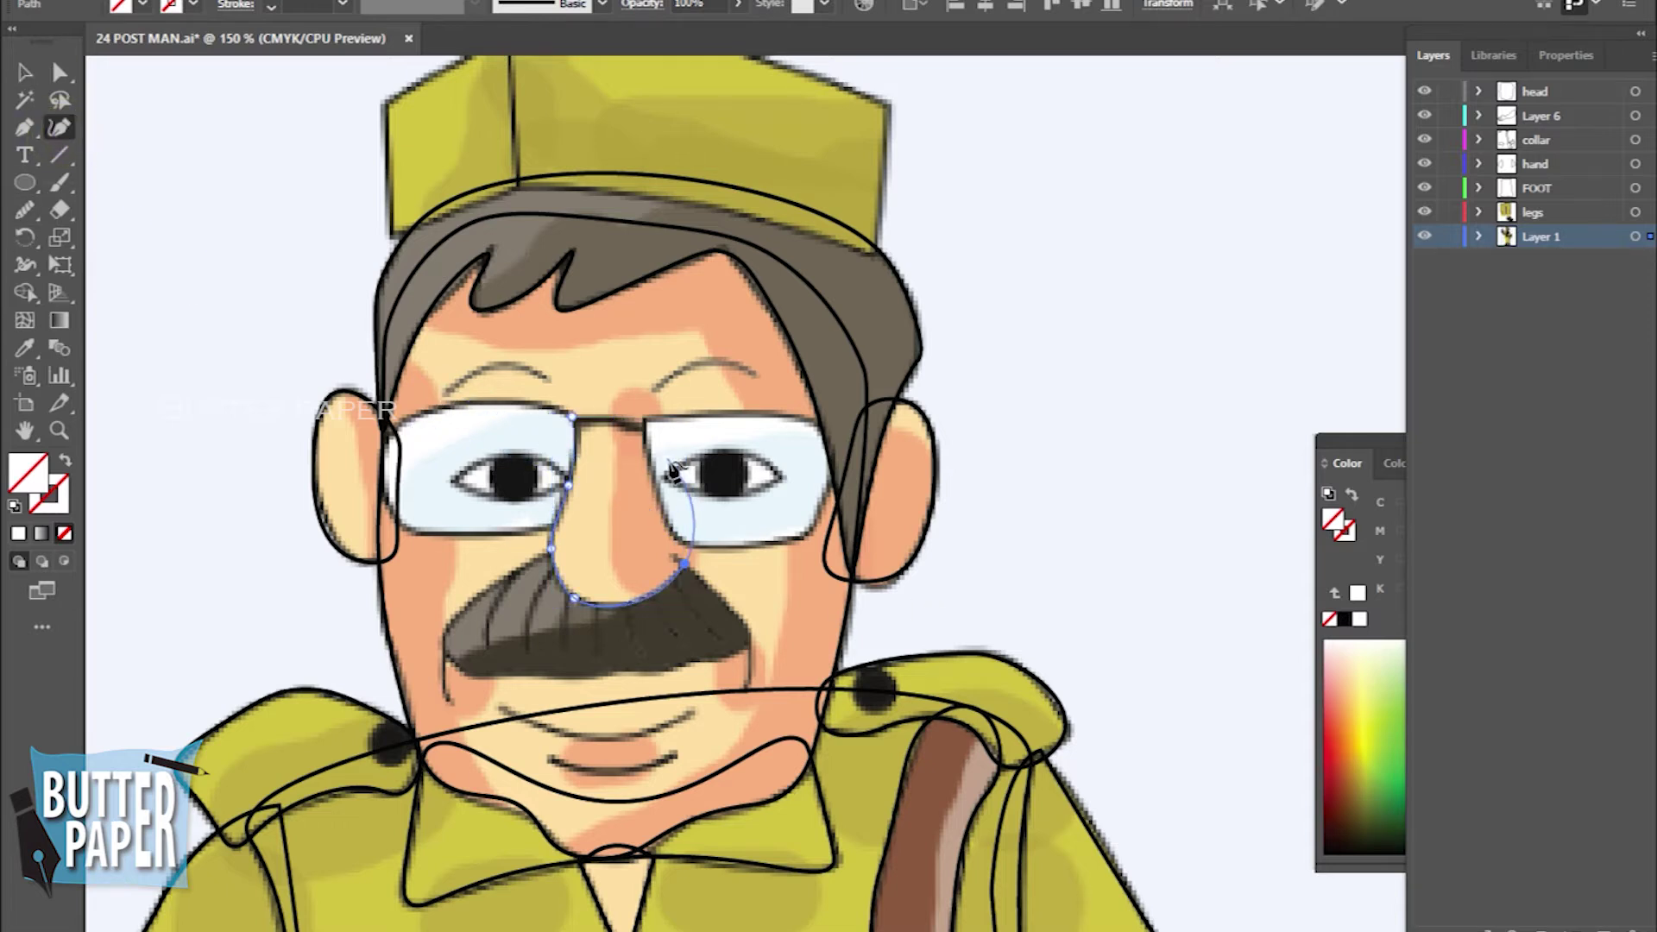
left_click(1175, 389)
left_click(60, 126)
left_click(595, 707)
Draw a closed lens-shaped mouth outline between the two mouth corners
left_click(497, 706)
left_click(693, 710)
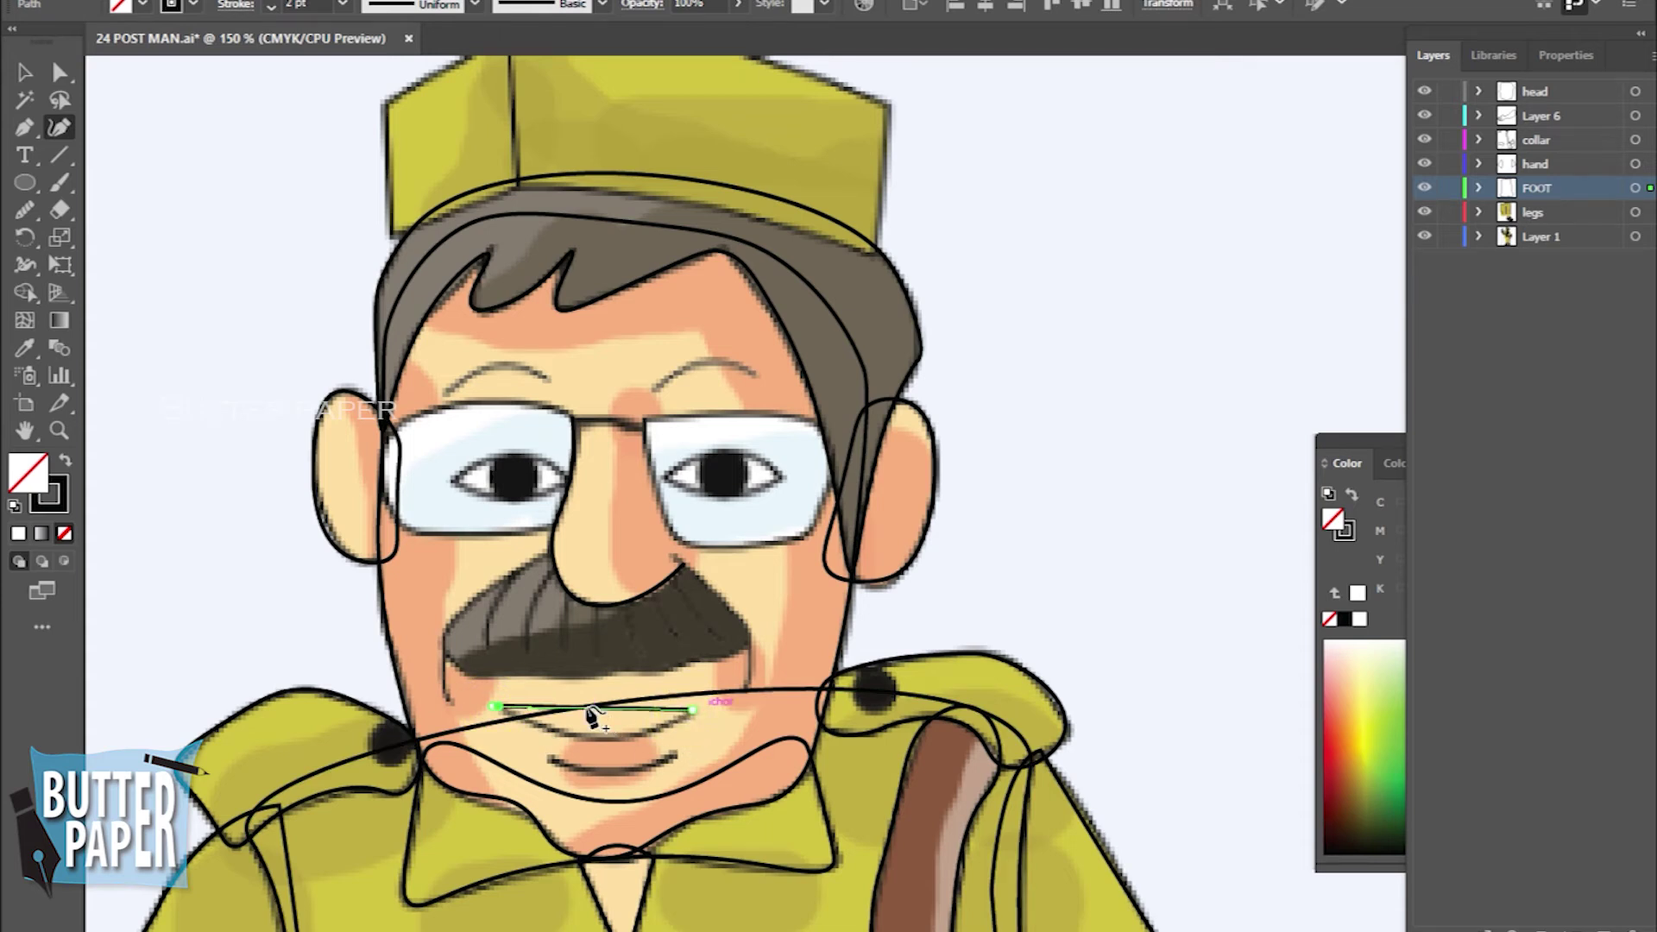
left_click(581, 736)
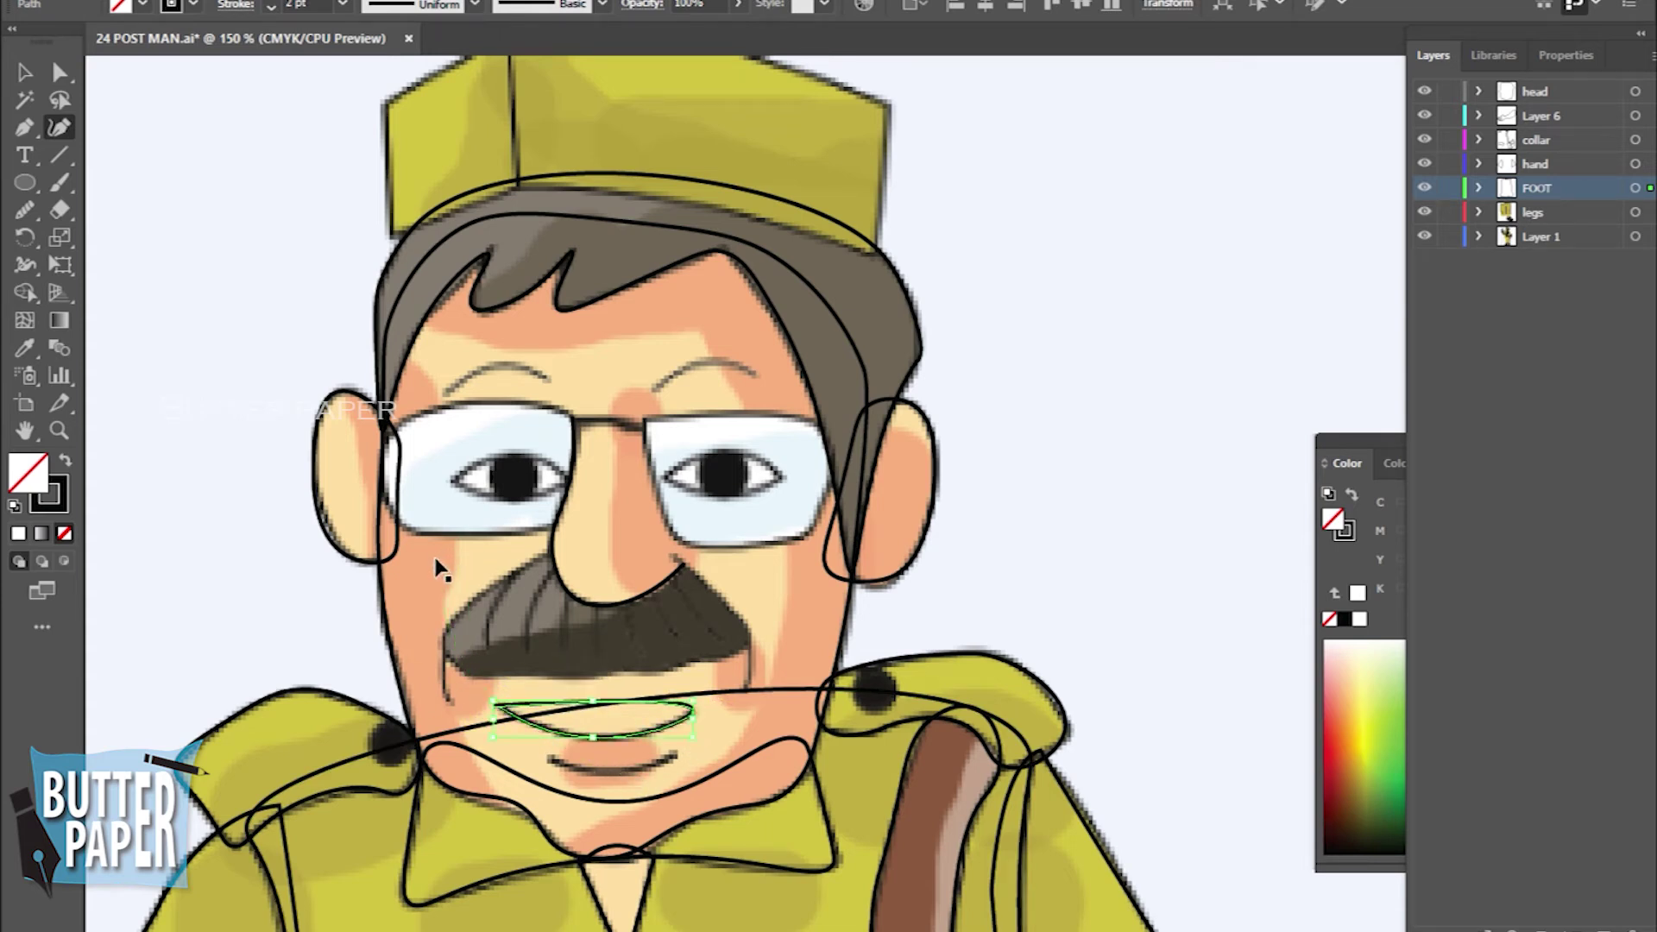
left_click(496, 706)
left_click_drag(581, 736, 588, 740)
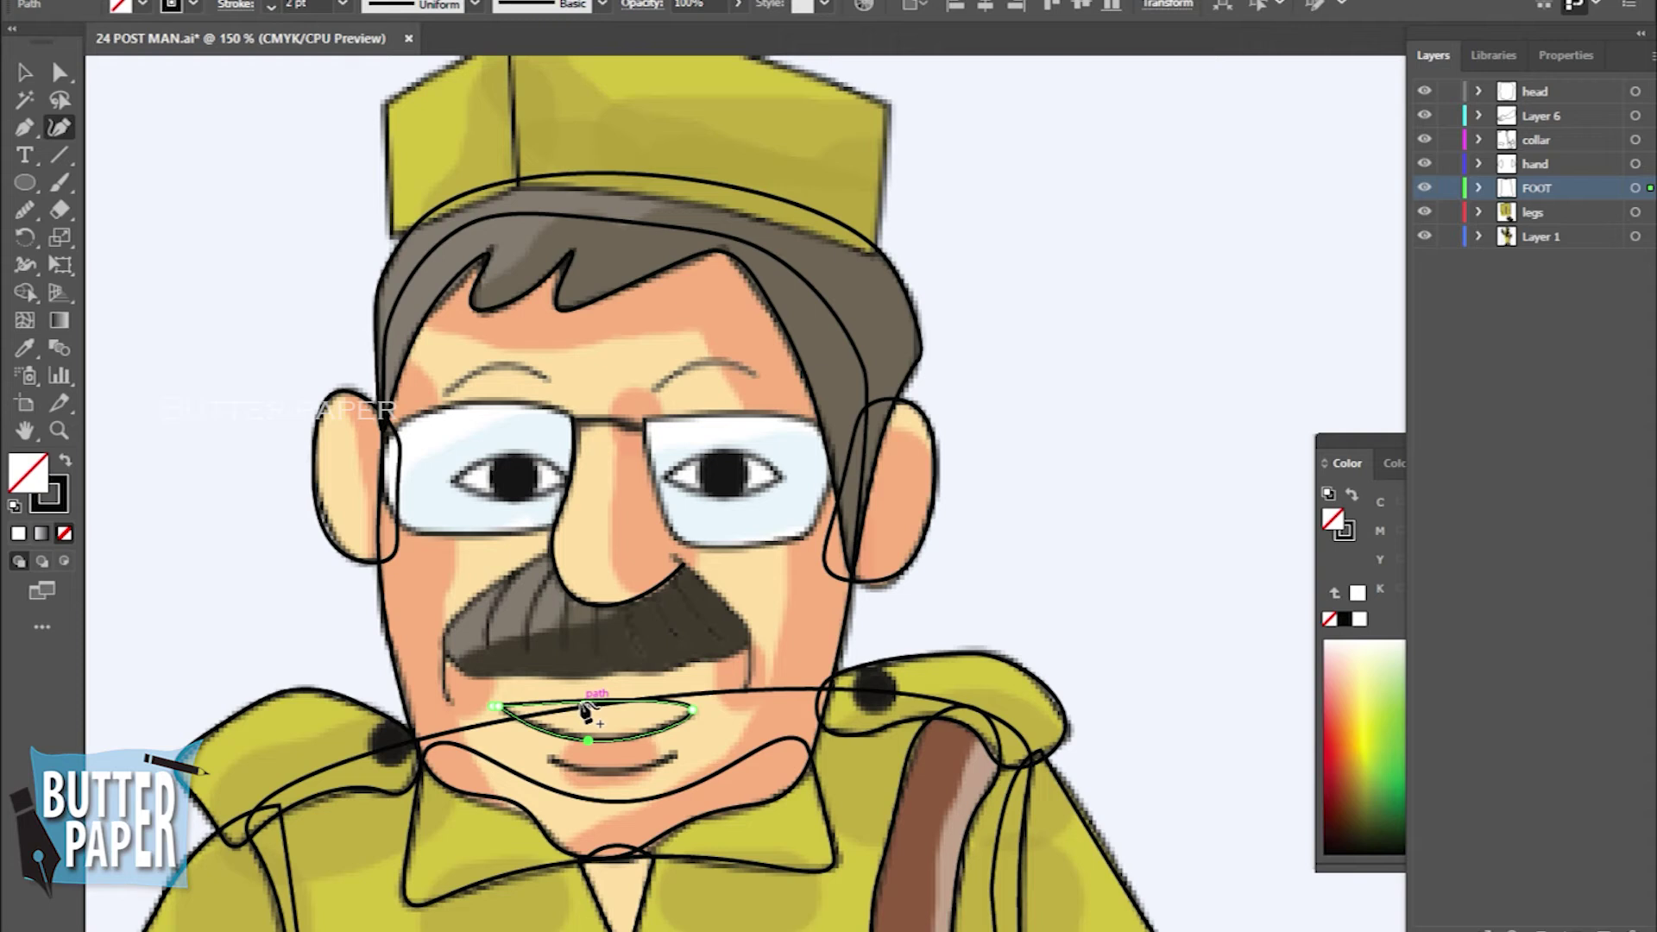
left_click(24, 73)
left_click(1135, 557)
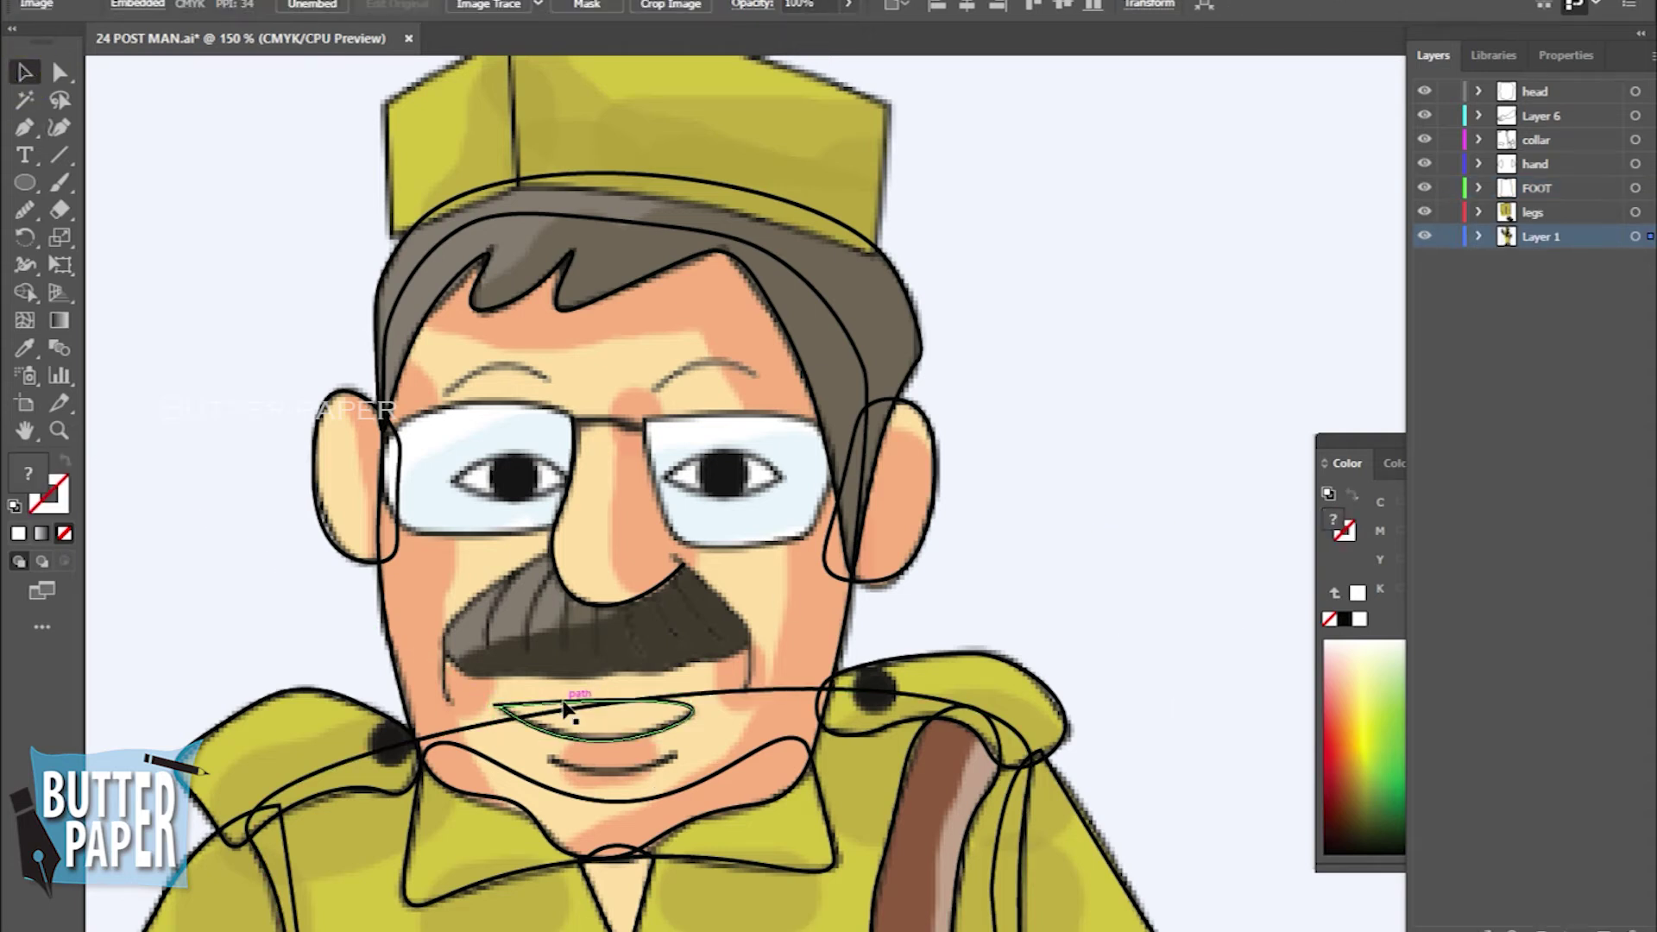
Delete the mouth's bottom anchor so it flattens into a line
left_click(679, 725)
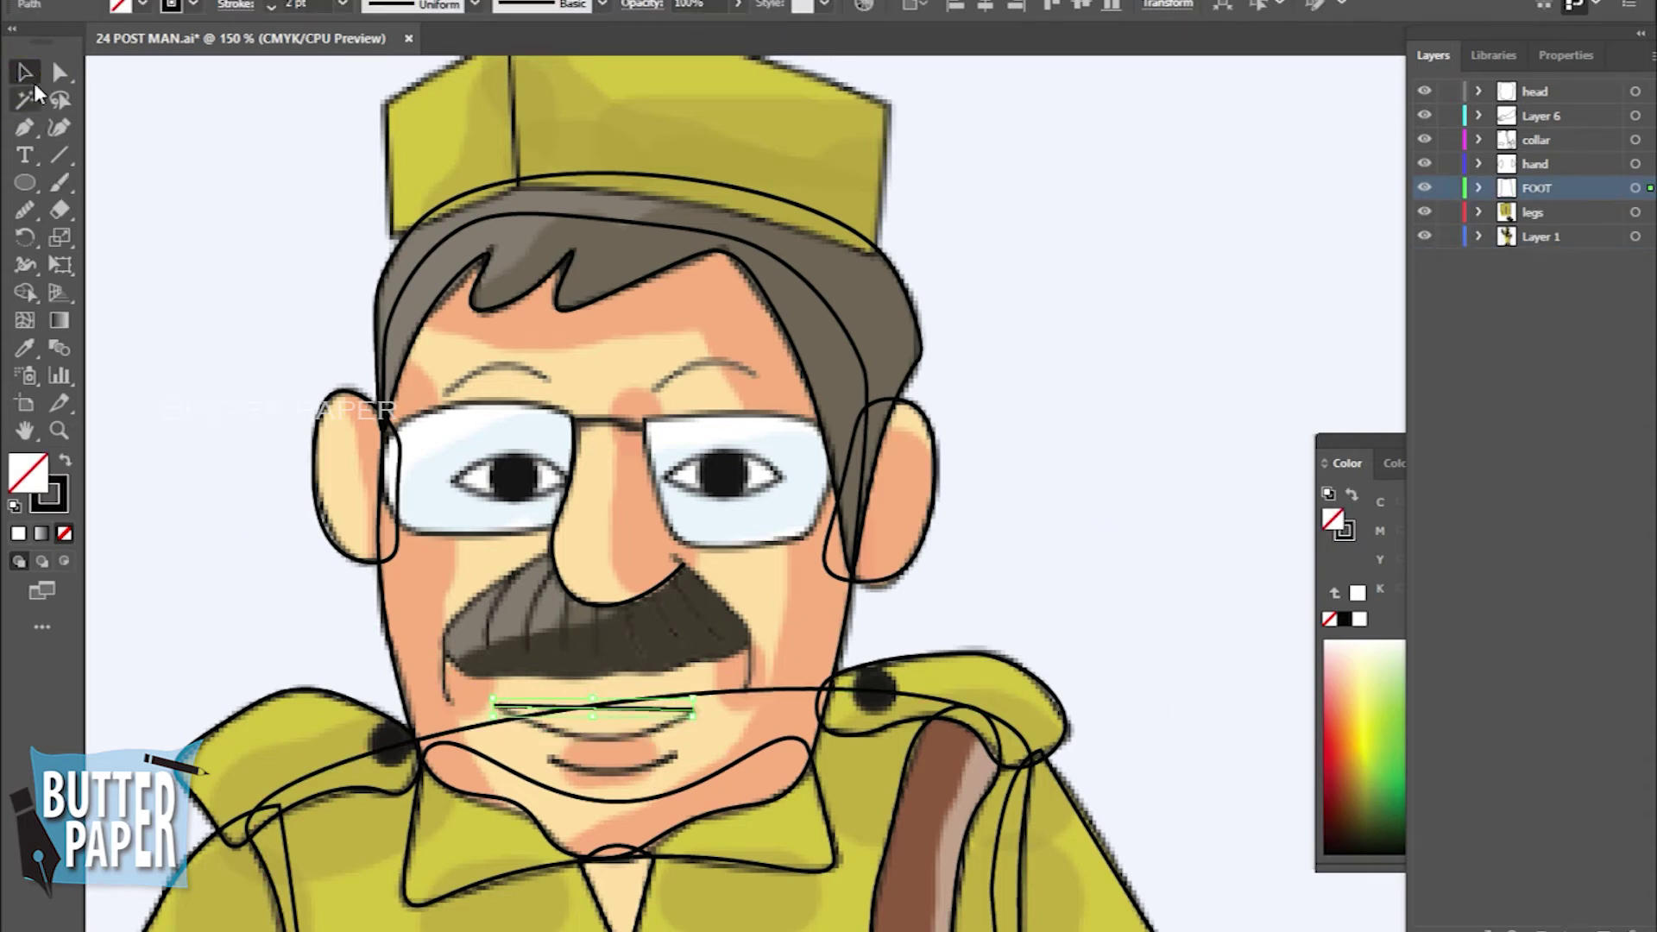
left_click(643, 709)
left_click(59, 127)
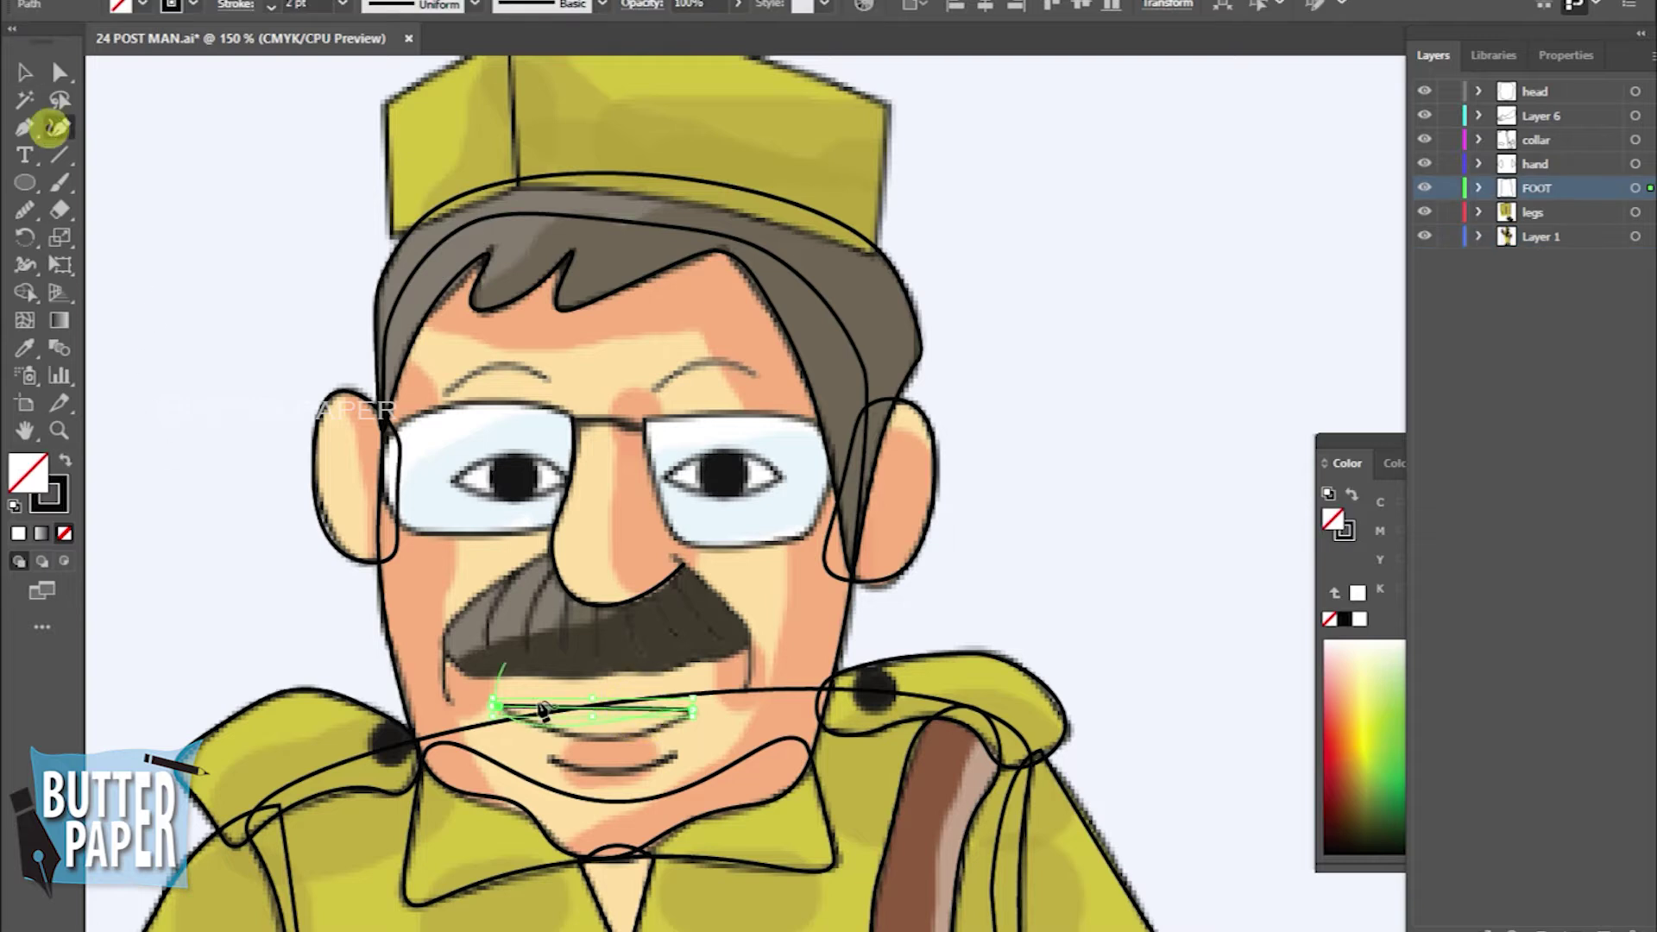
key("Delete")
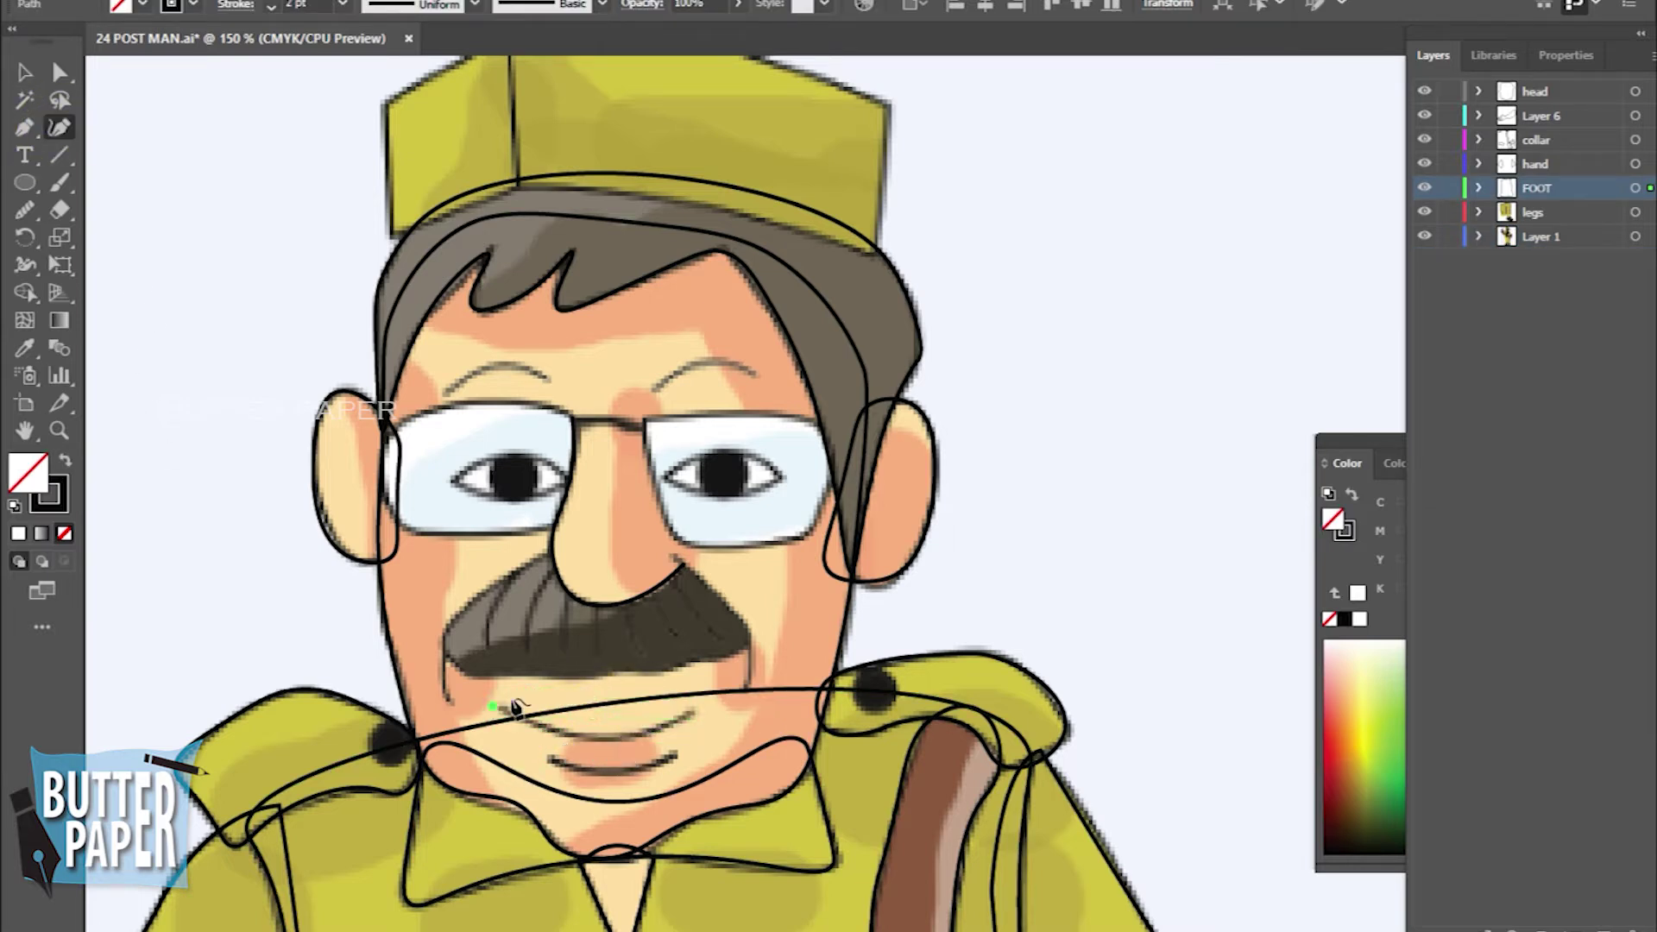
left_click(24, 73)
left_click(527, 676)
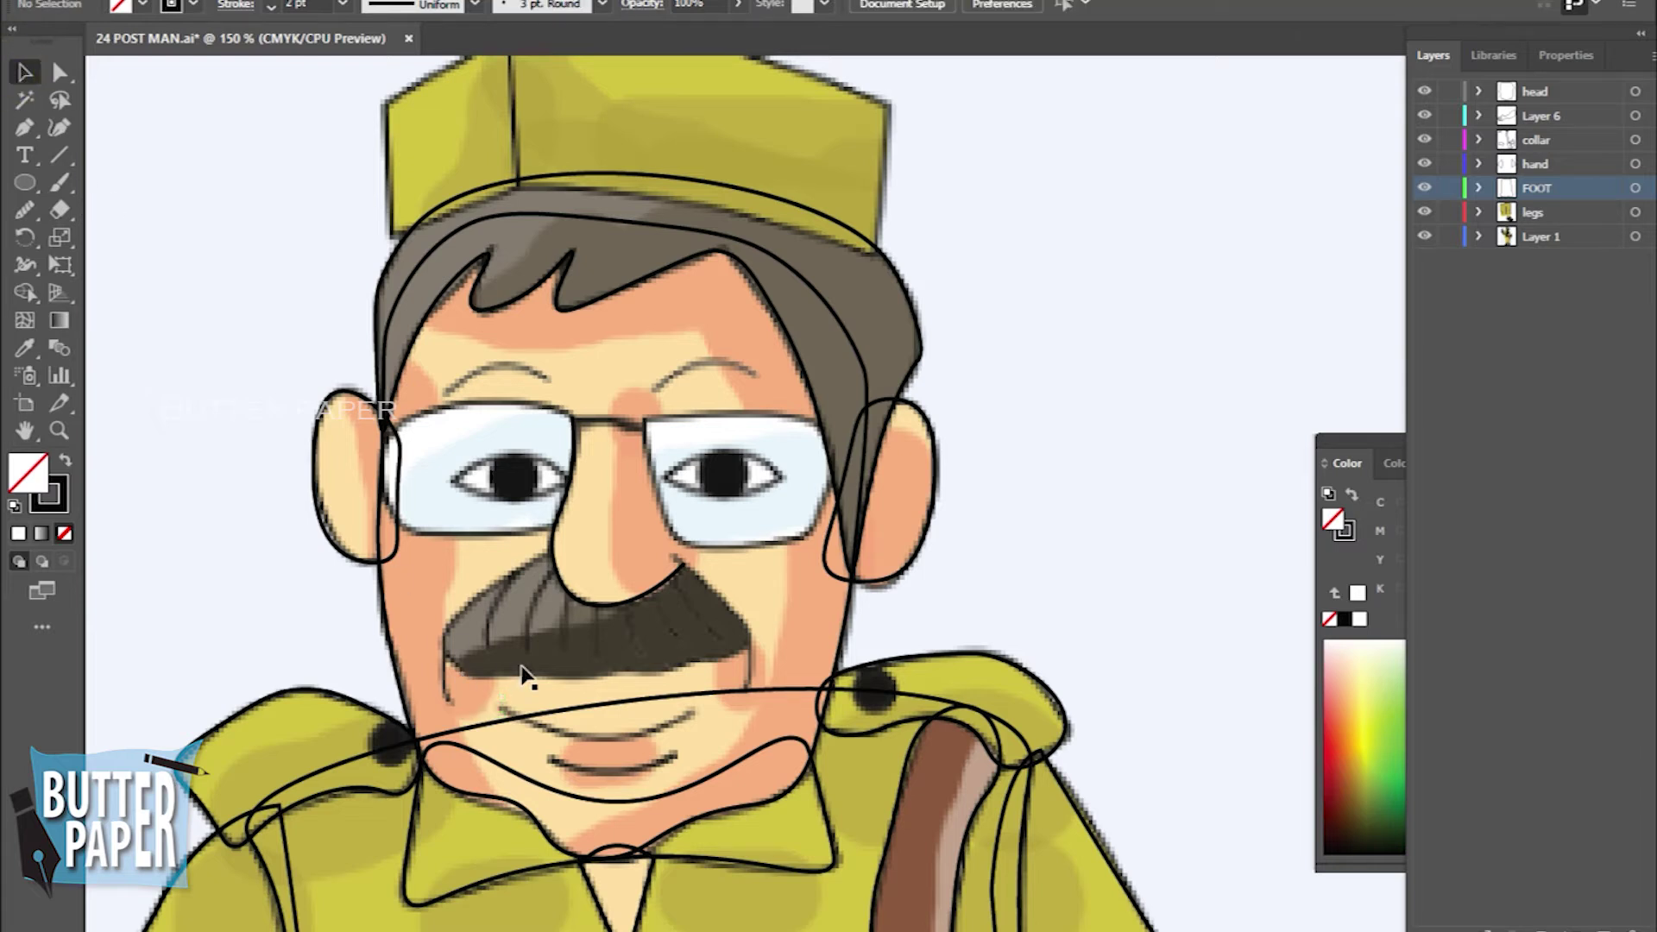
Pull the mouth line's middle down into a smile and give it a heavier stroke
key("v")
left_click(518, 709)
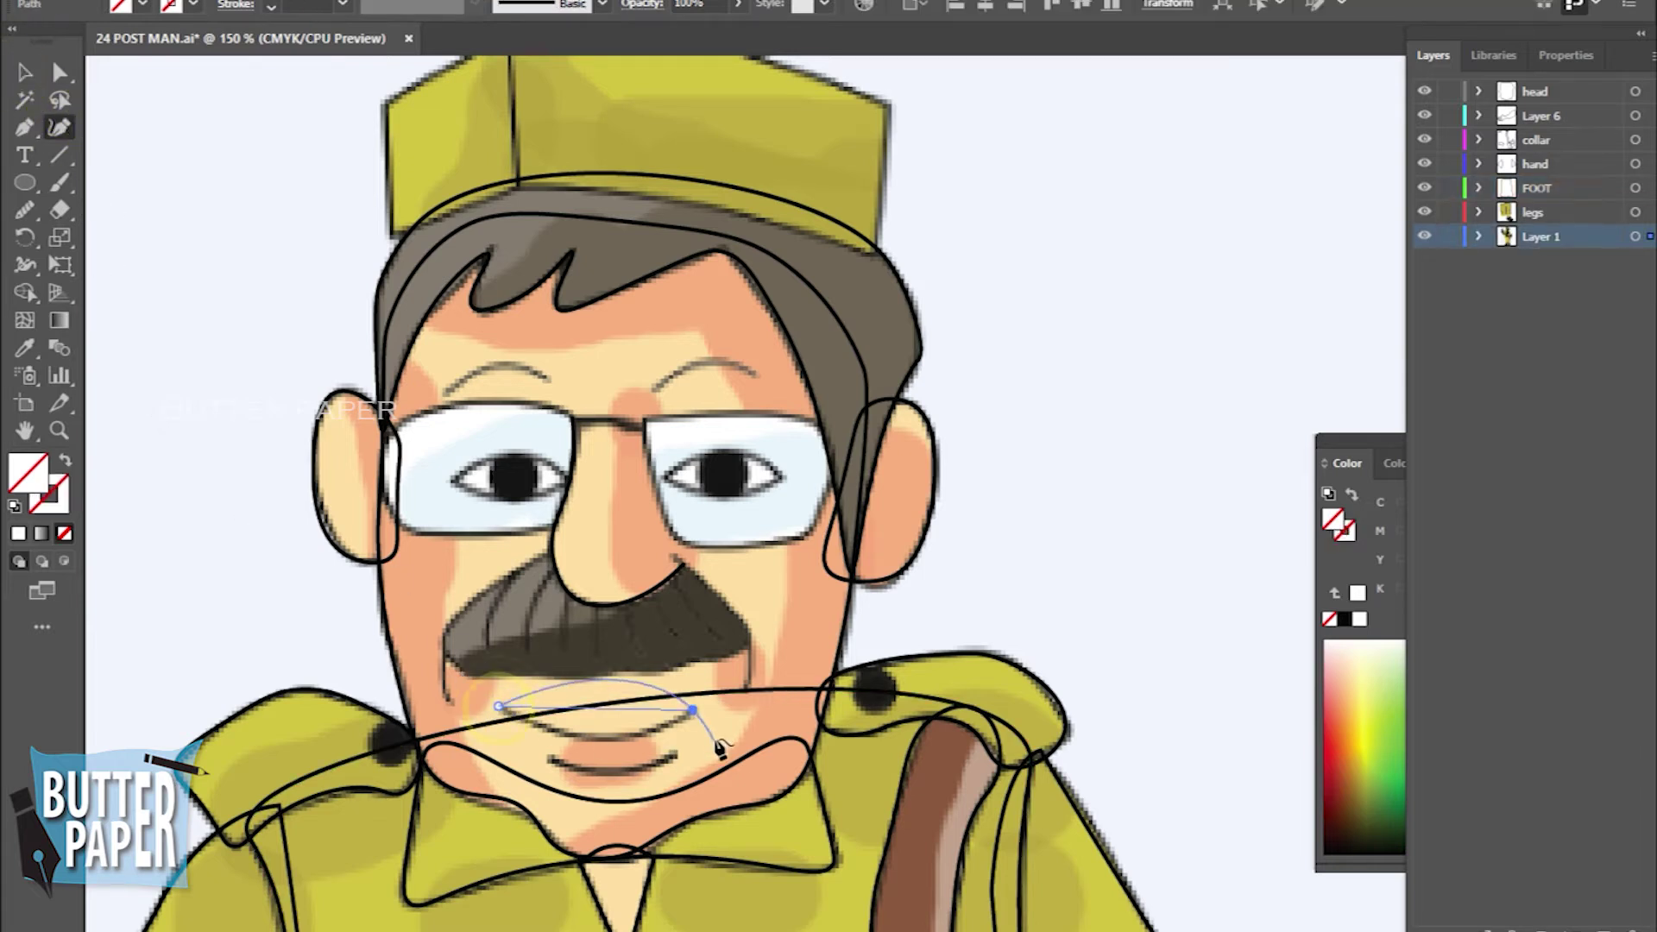
left_click(59, 127)
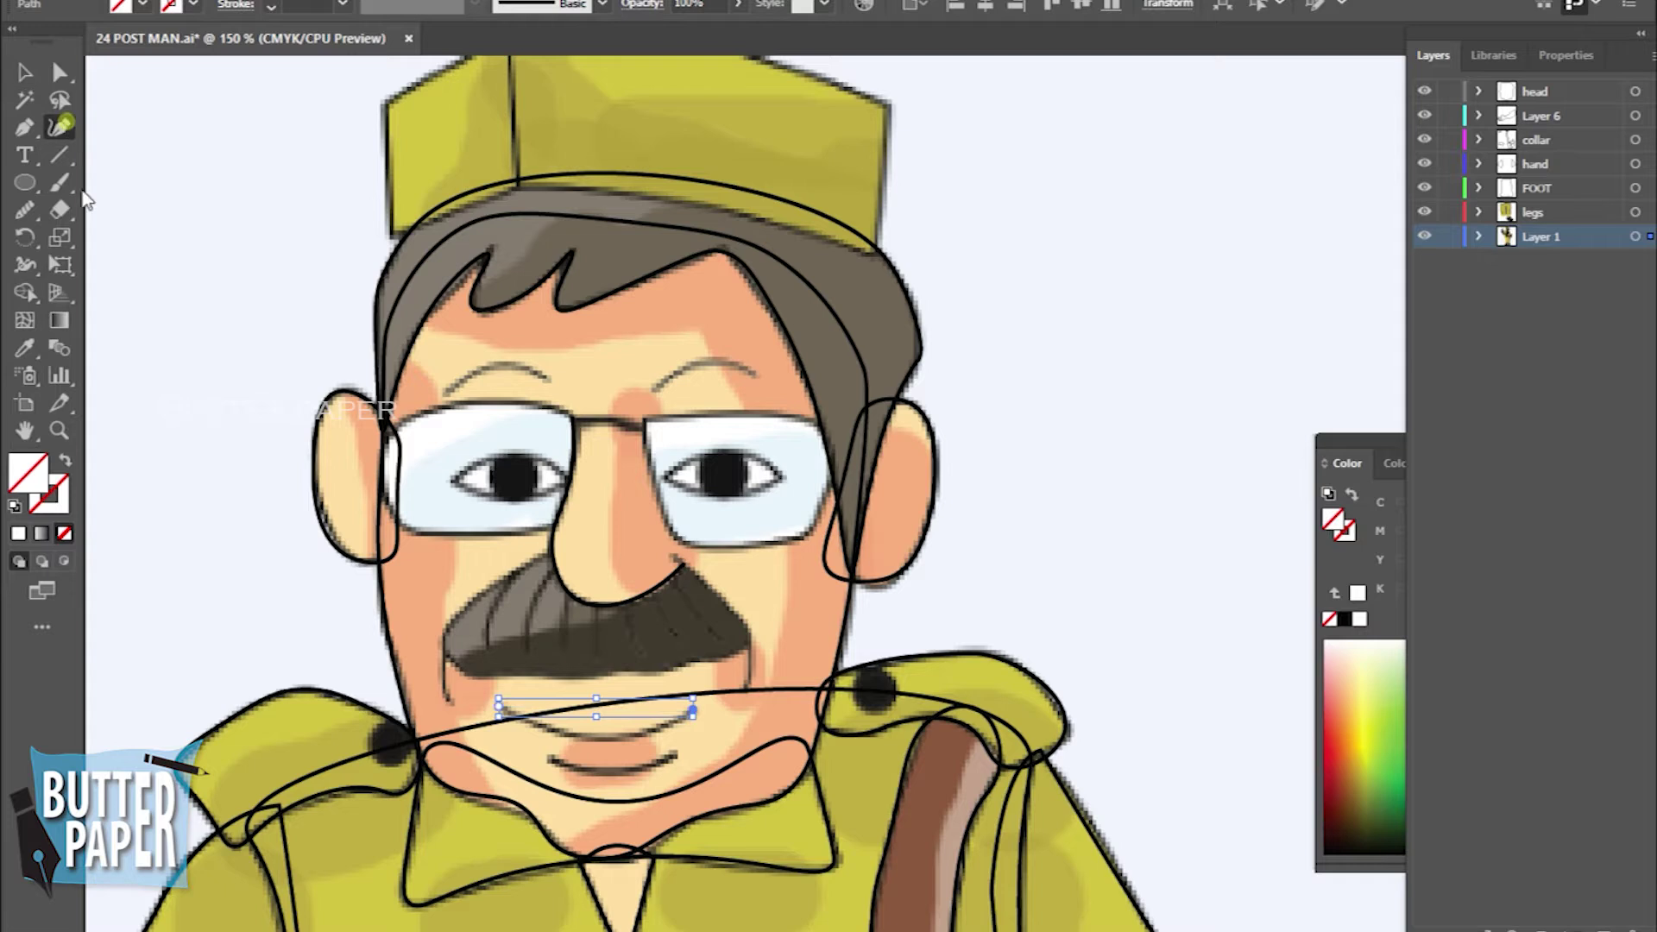
left_click_drag(595, 711, 595, 734)
key("v")
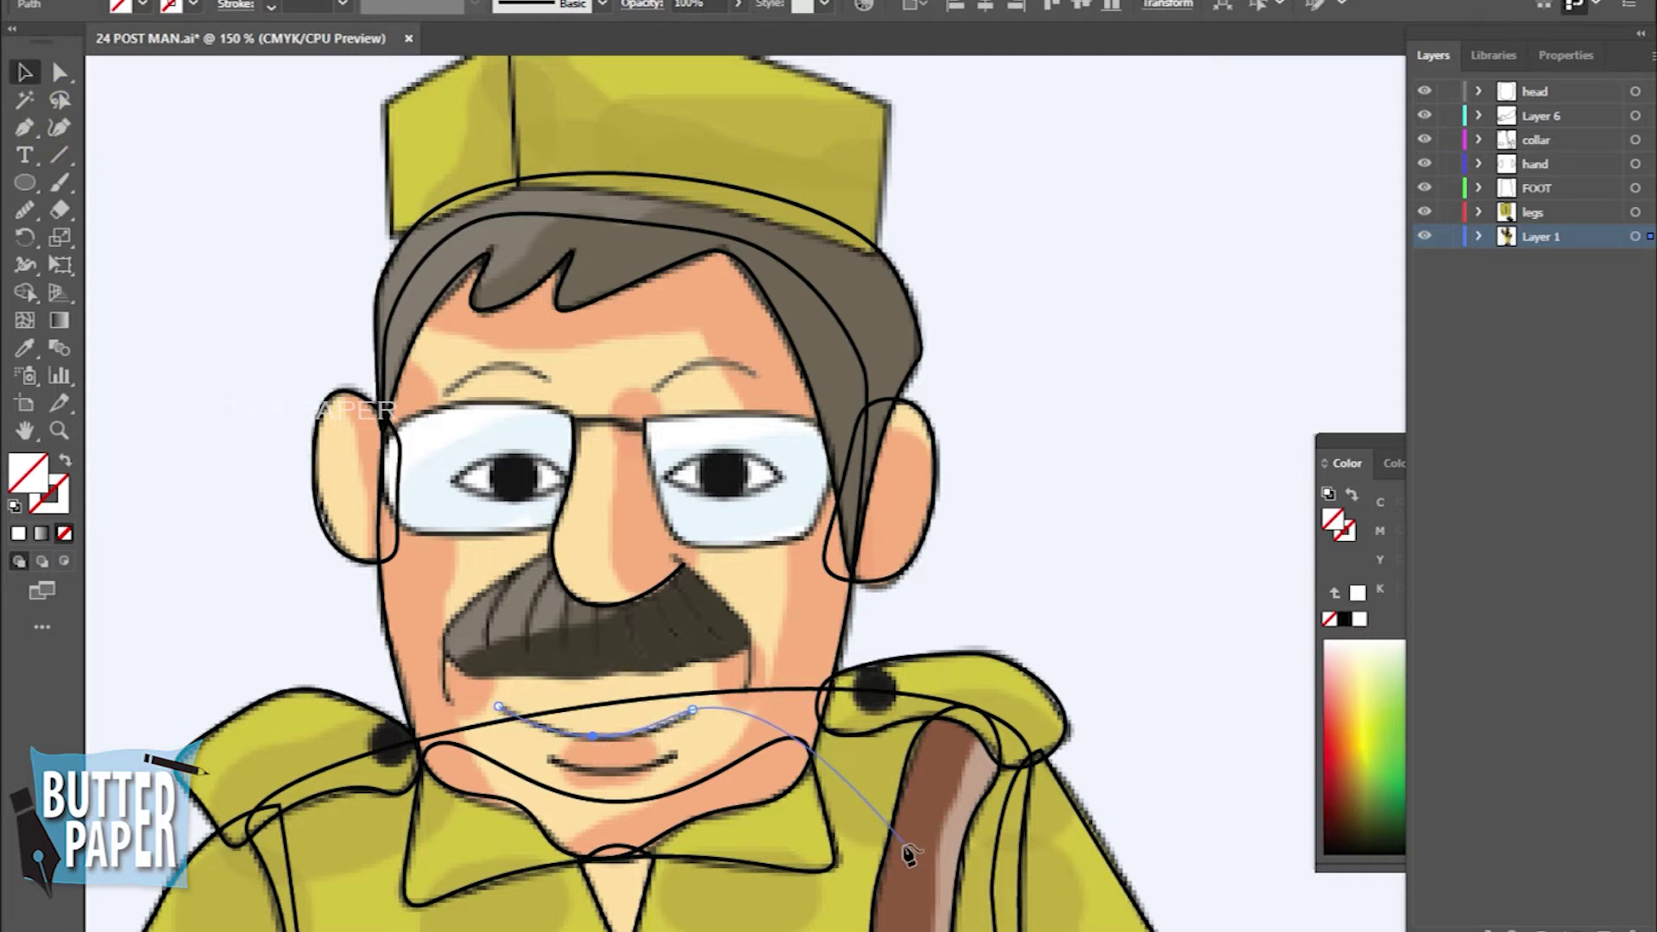
left_click(58, 127)
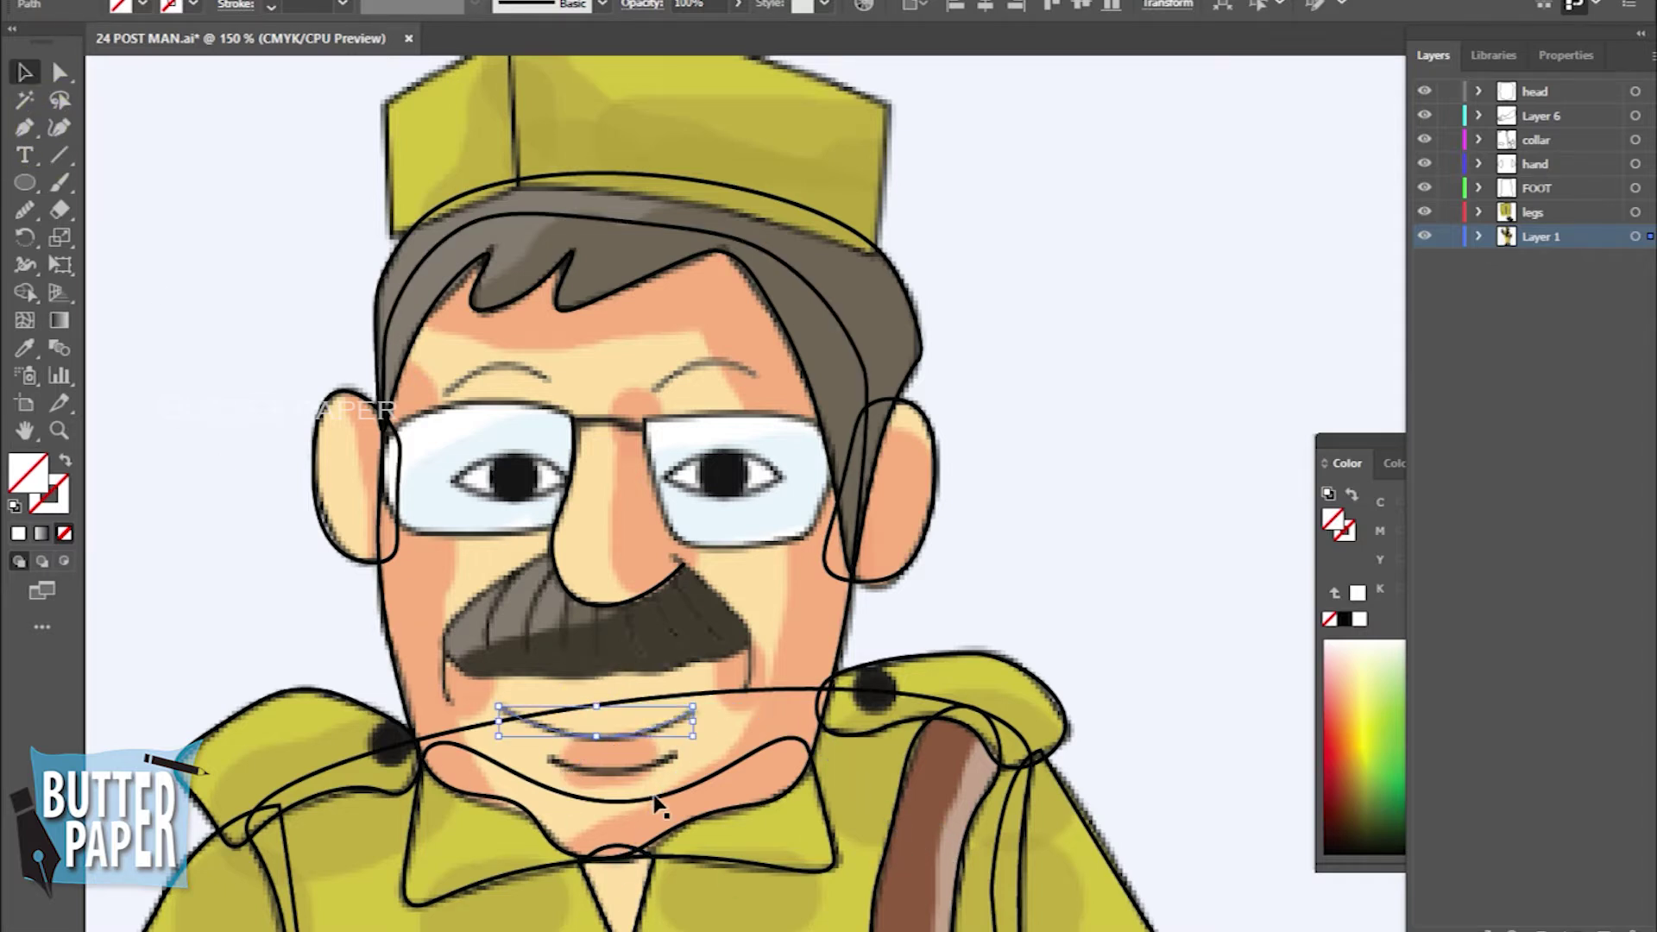
key("v")
left_click(343, 5)
left_click(371, 129)
left_click(1169, 592)
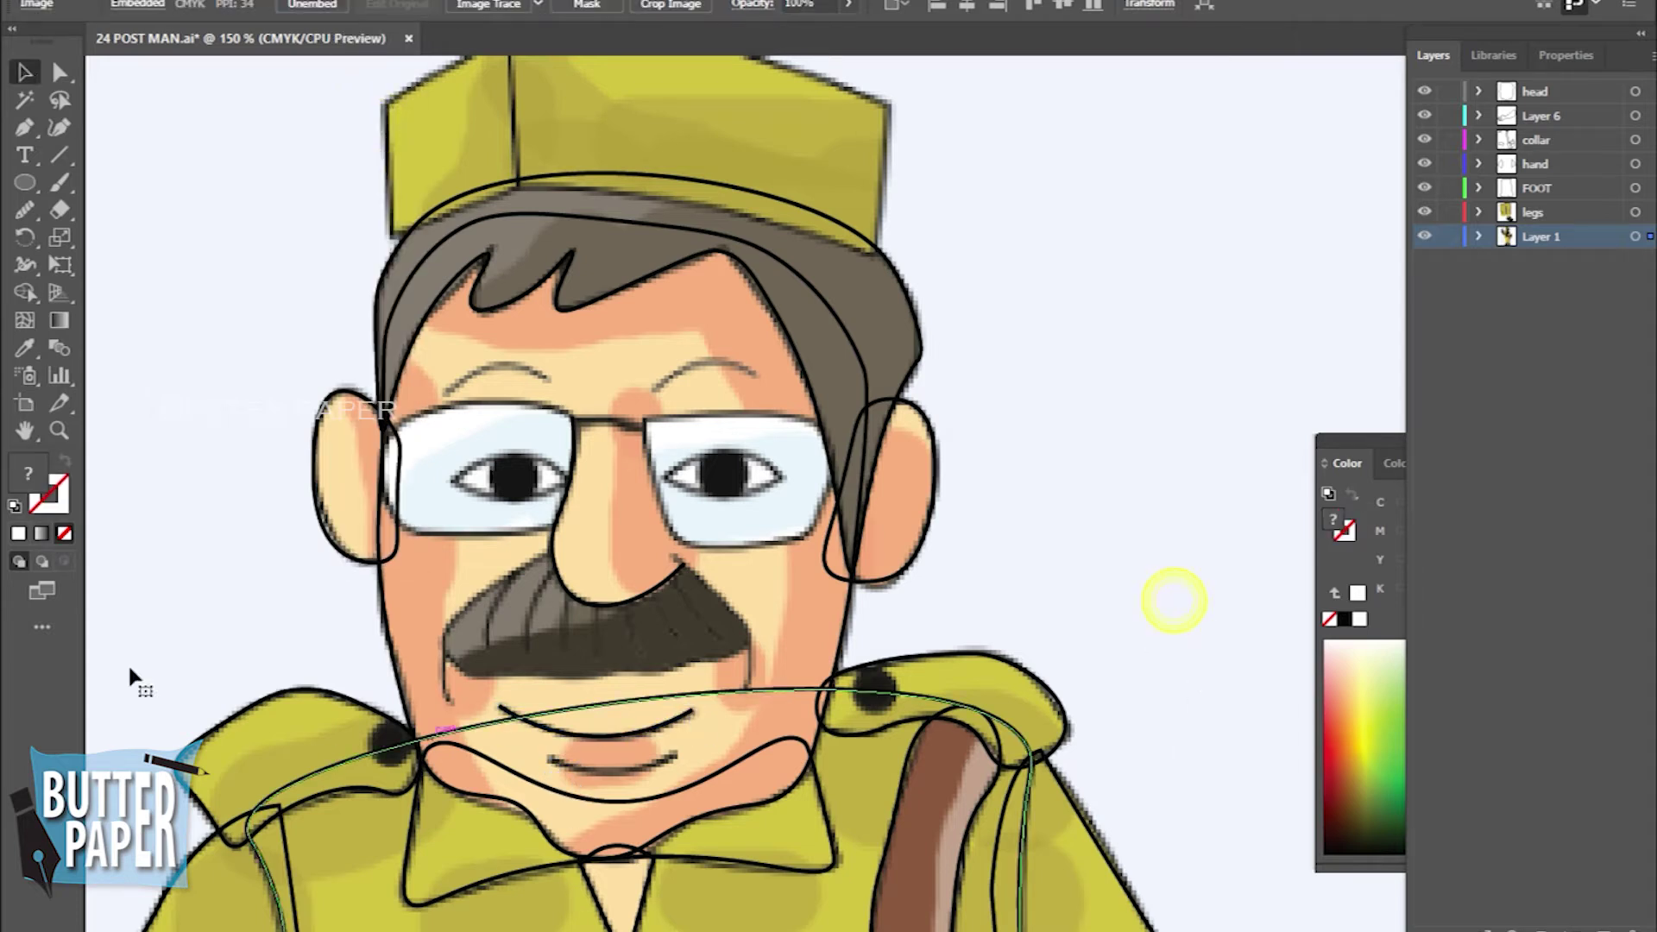
Trace a short curve beneath the mouth for the lower lip
left_click(58, 127)
left_click(671, 755)
left_click(612, 759)
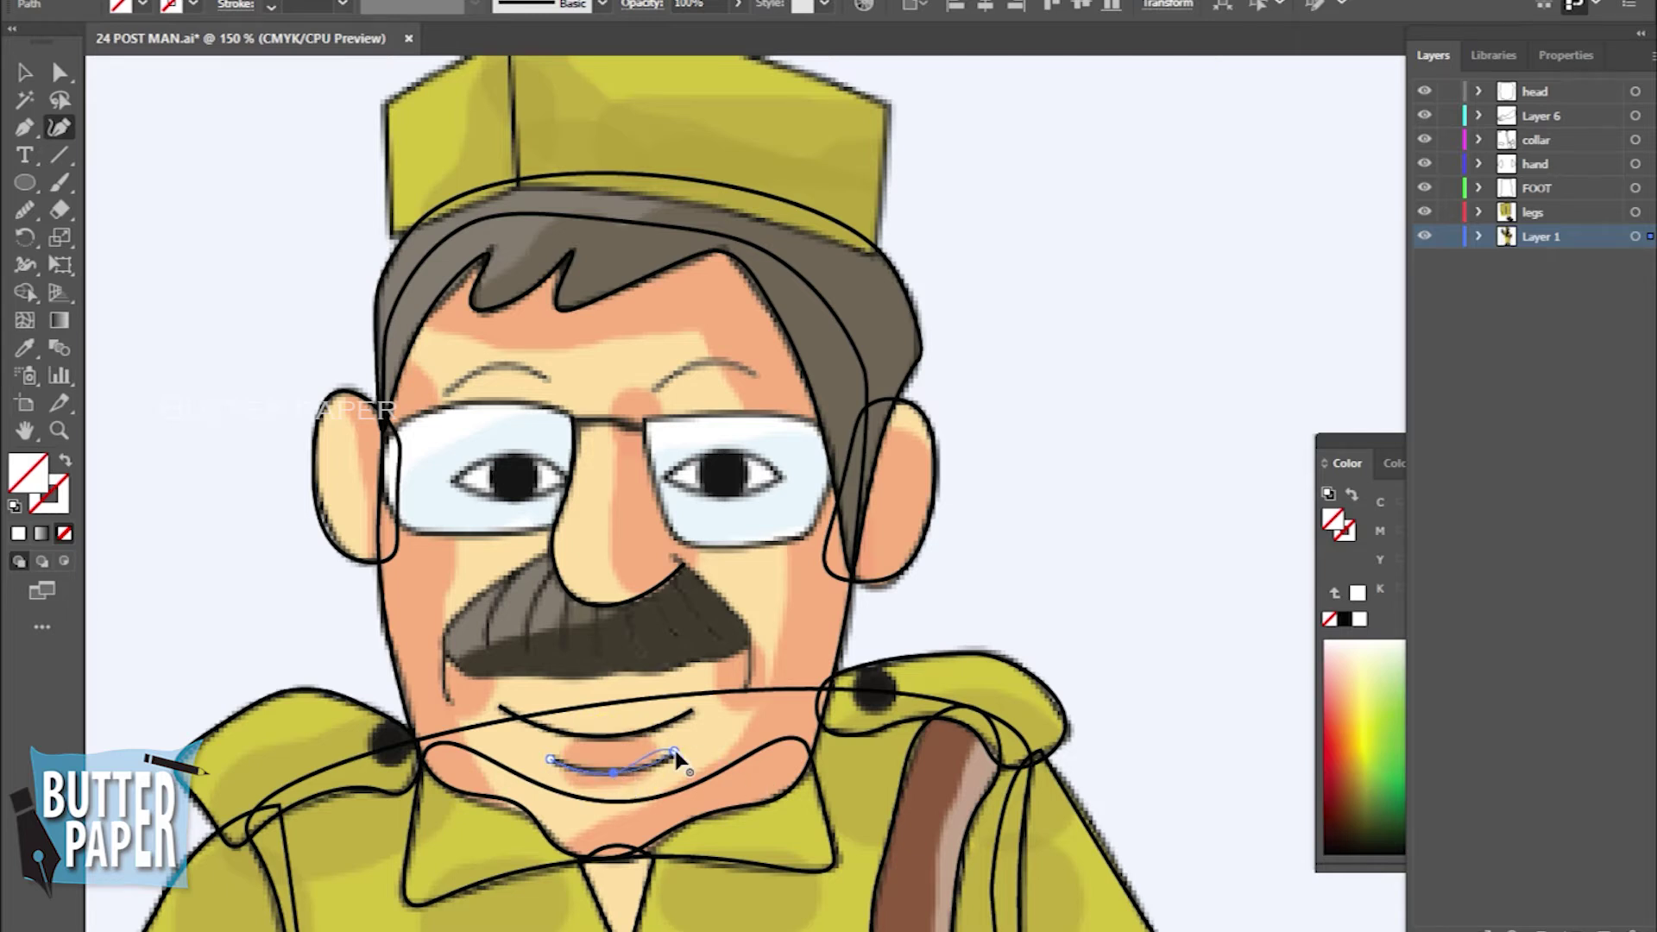
key("v")
left_click(609, 773)
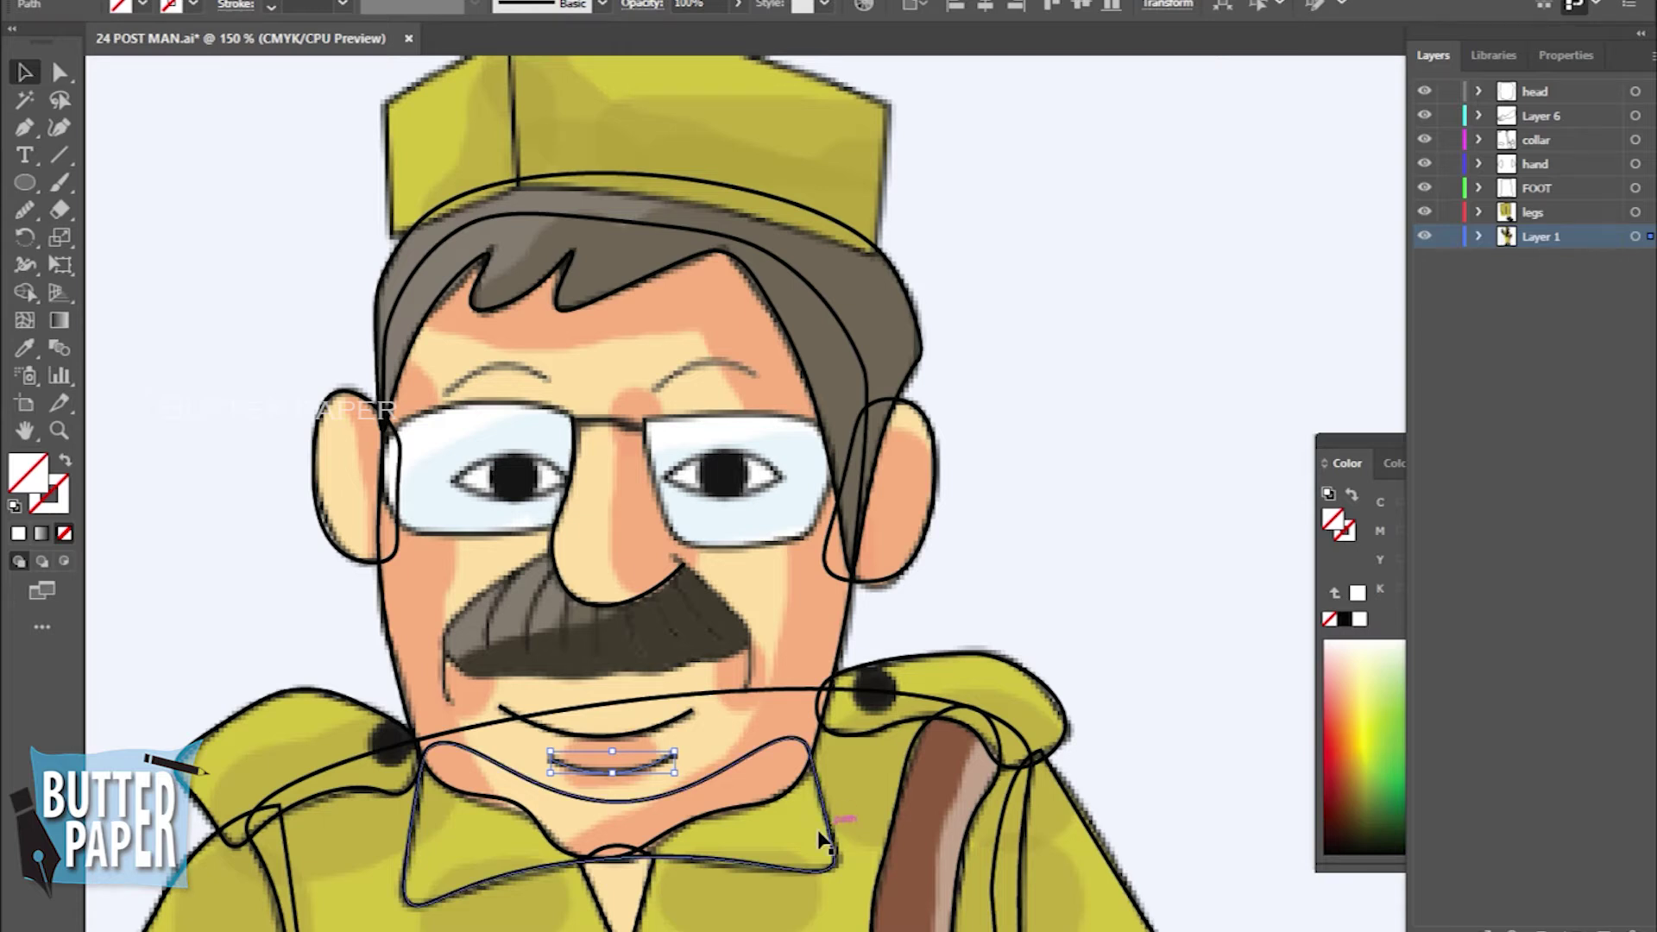
Keep the lower lip curve, then trace the left eyebrow with a 2 pt stroke
left_click(58, 127)
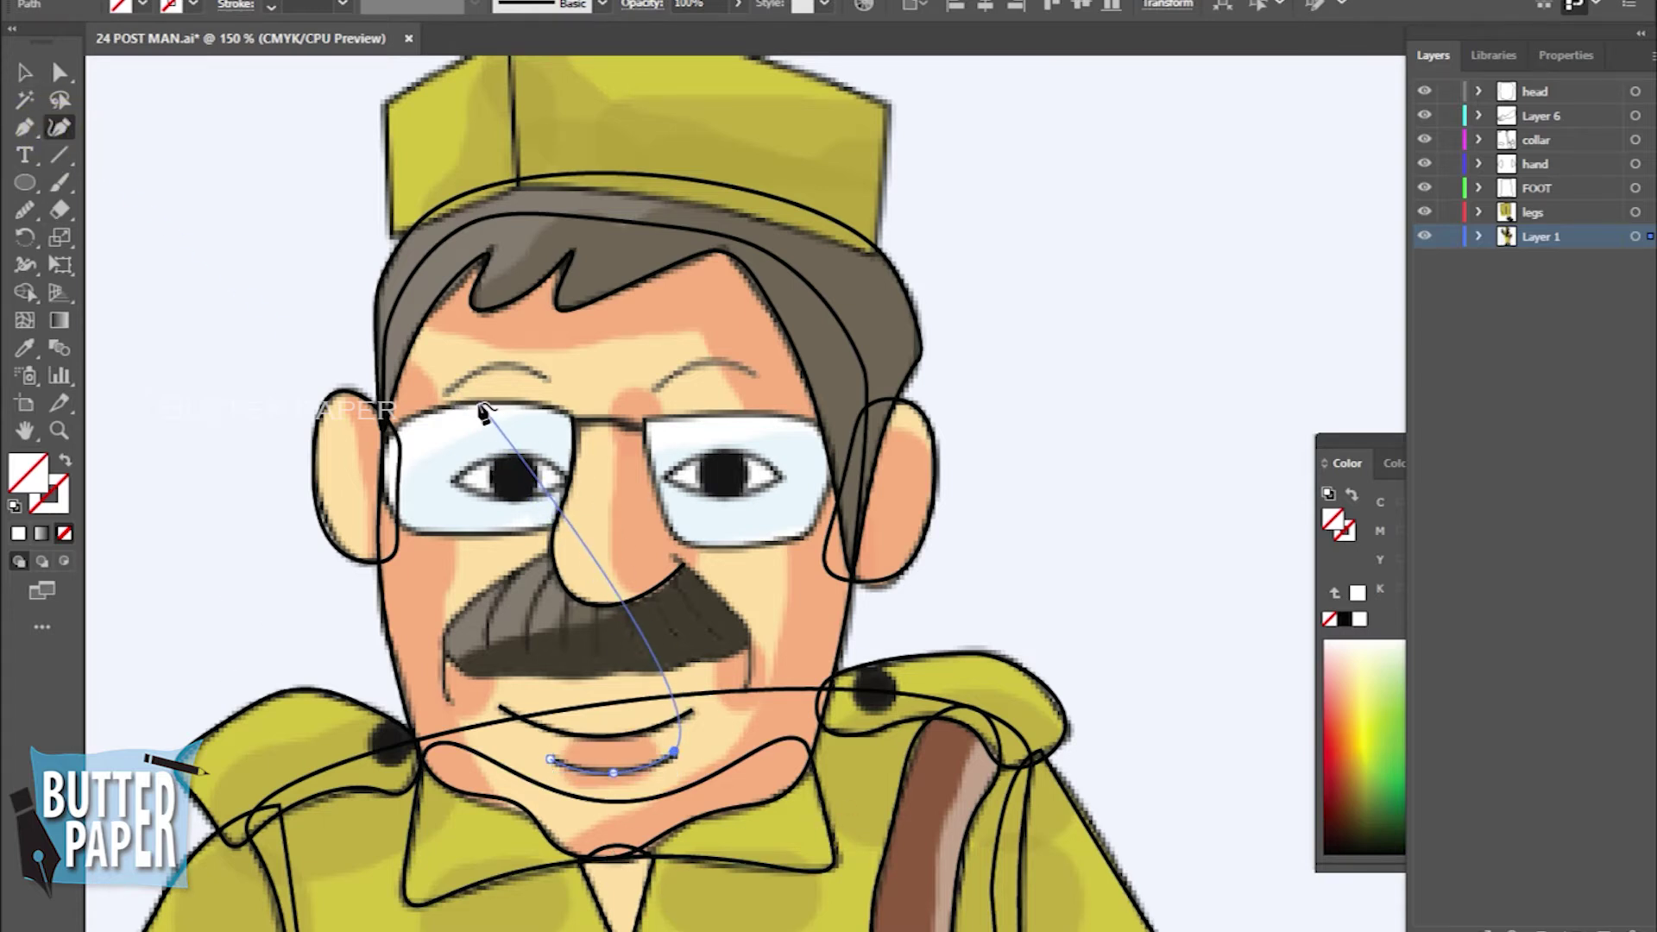
key("v")
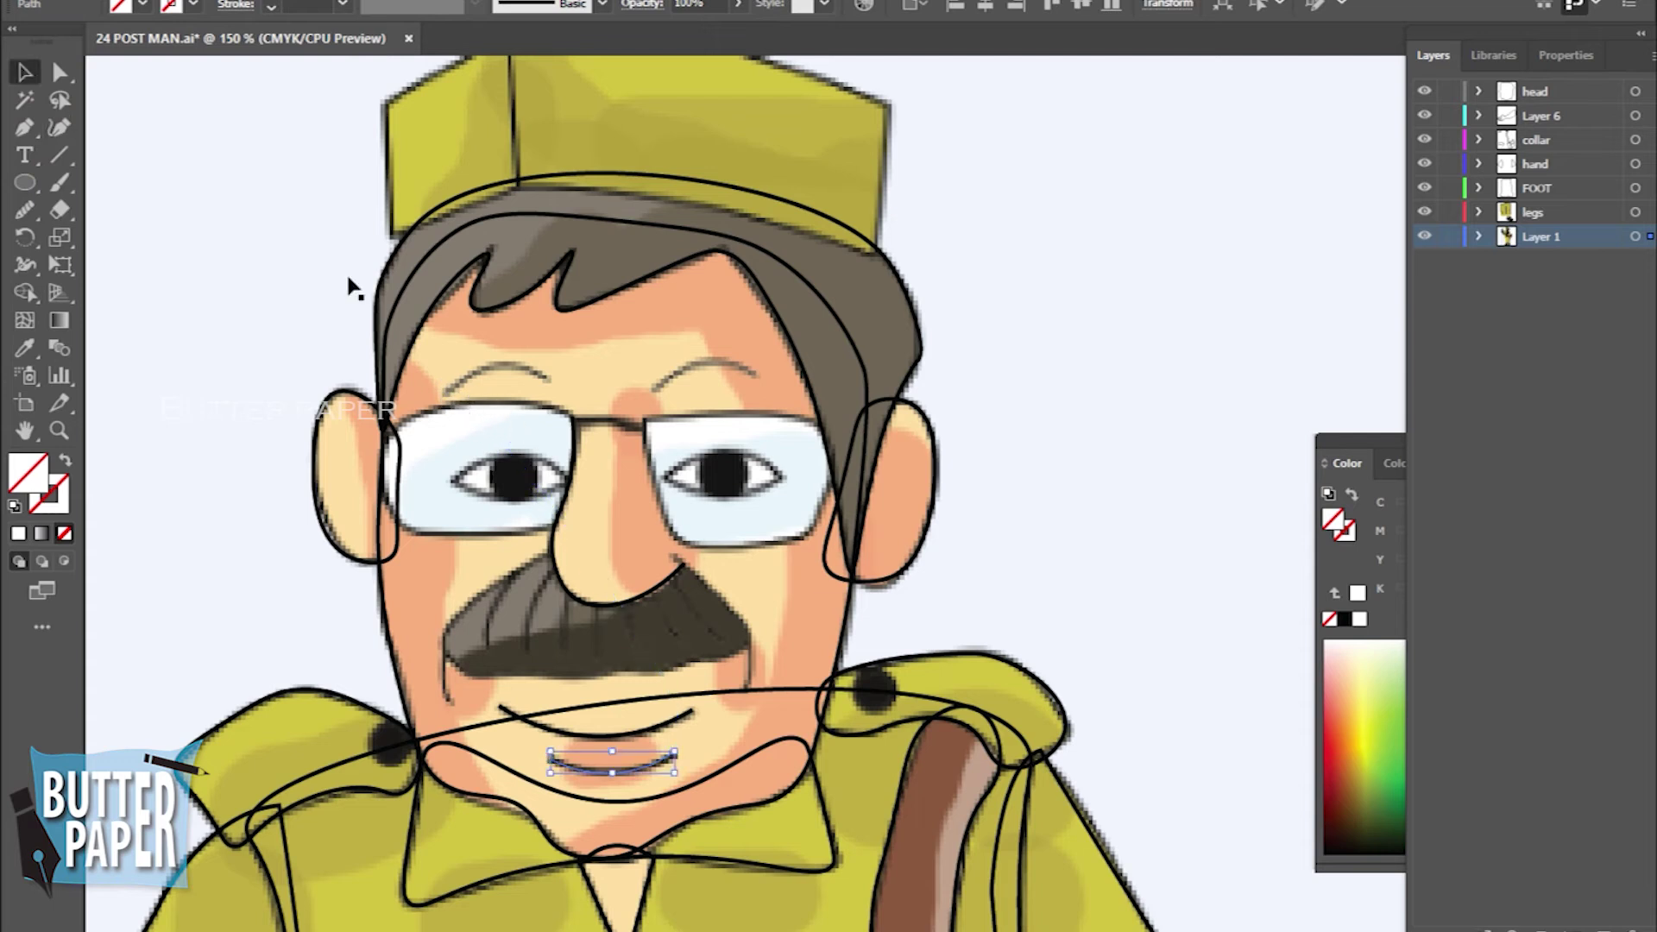
left_click(1047, 432)
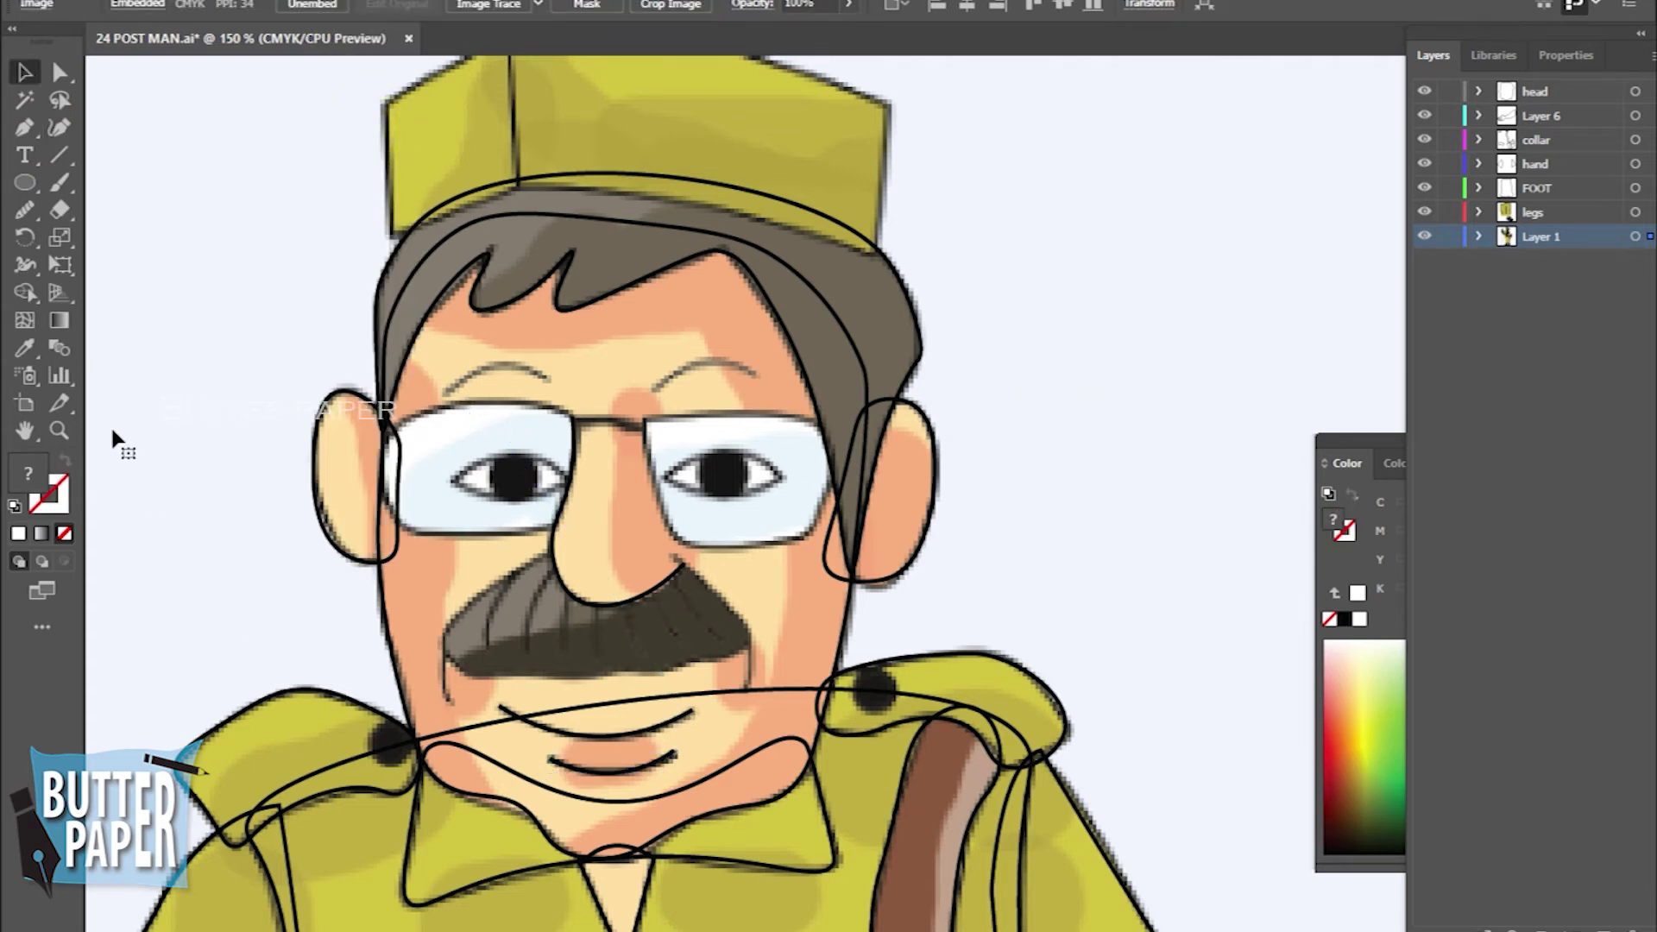
left_click(59, 128)
left_click(443, 393)
left_click(551, 378)
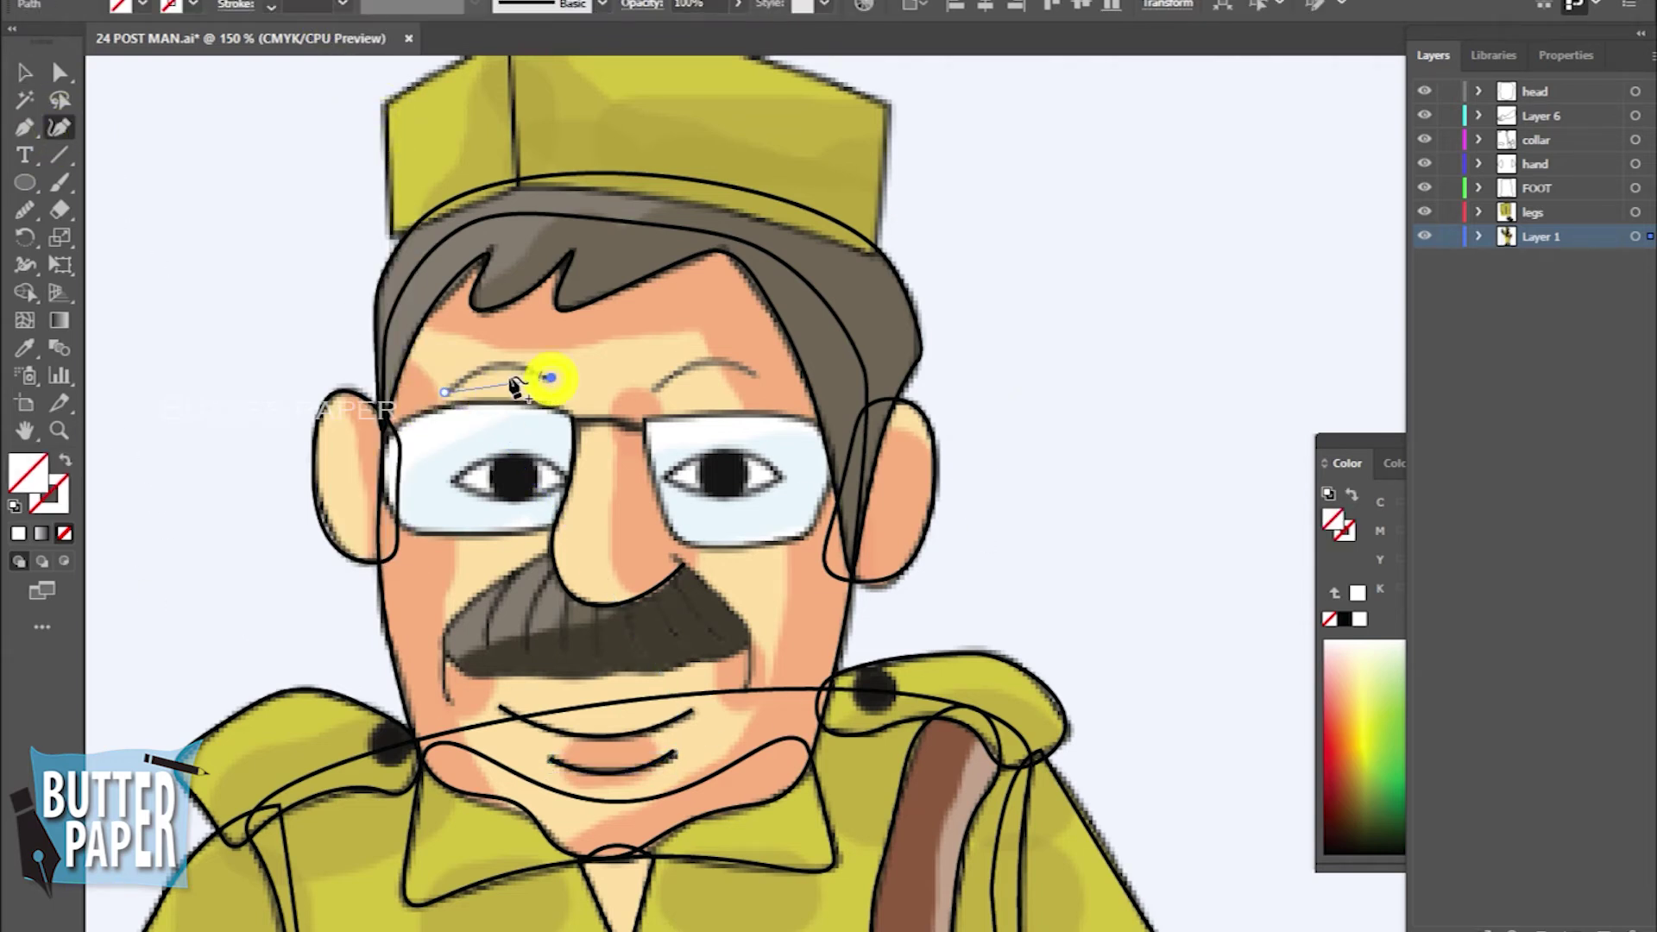
key("v")
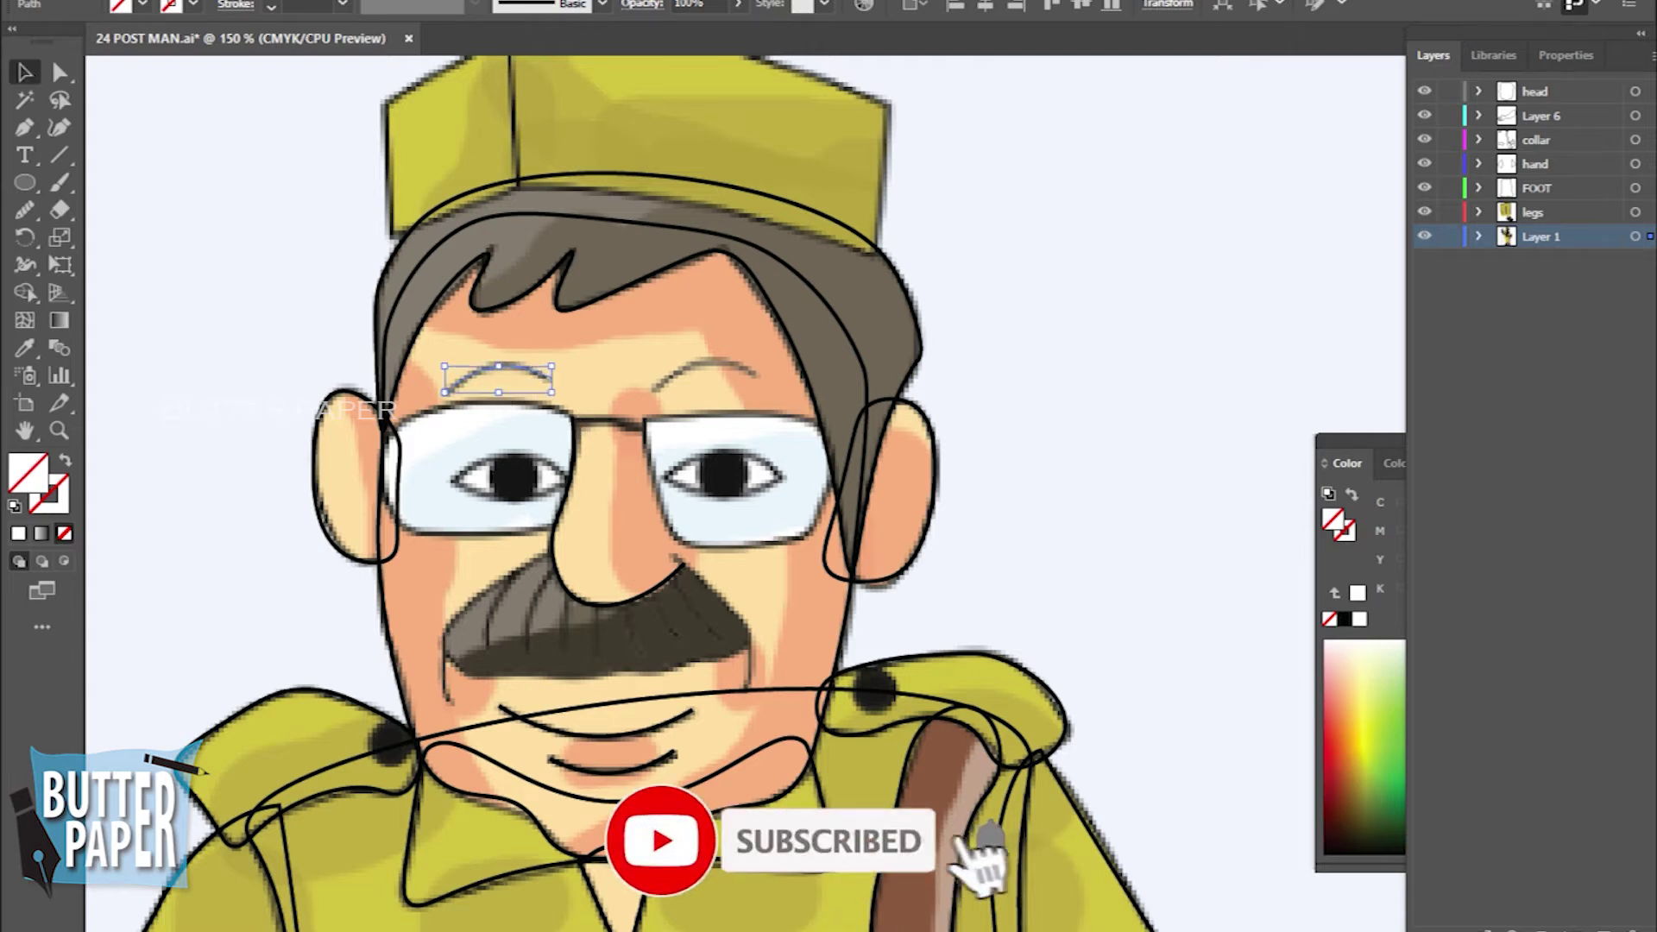
left_click(342, 4)
left_click(370, 127)
left_click(1102, 333)
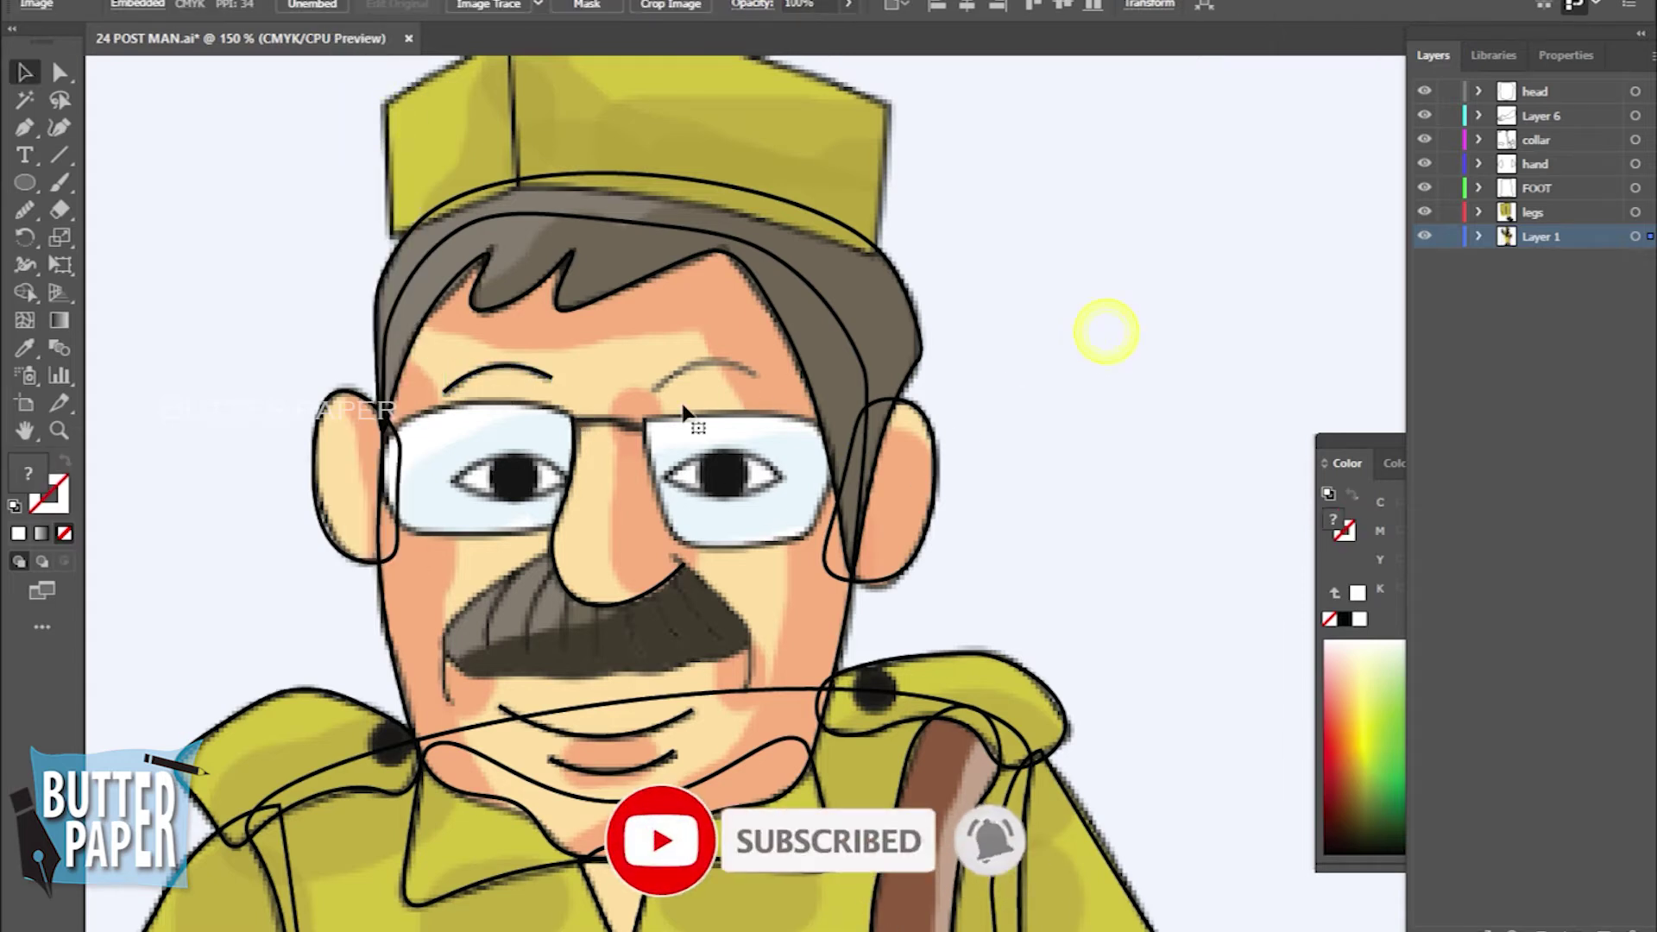
Trace the right eyebrow with a 2 pt stroke, then scroll up to the cap
left_click(59, 128)
left_click(655, 386)
left_click(754, 371)
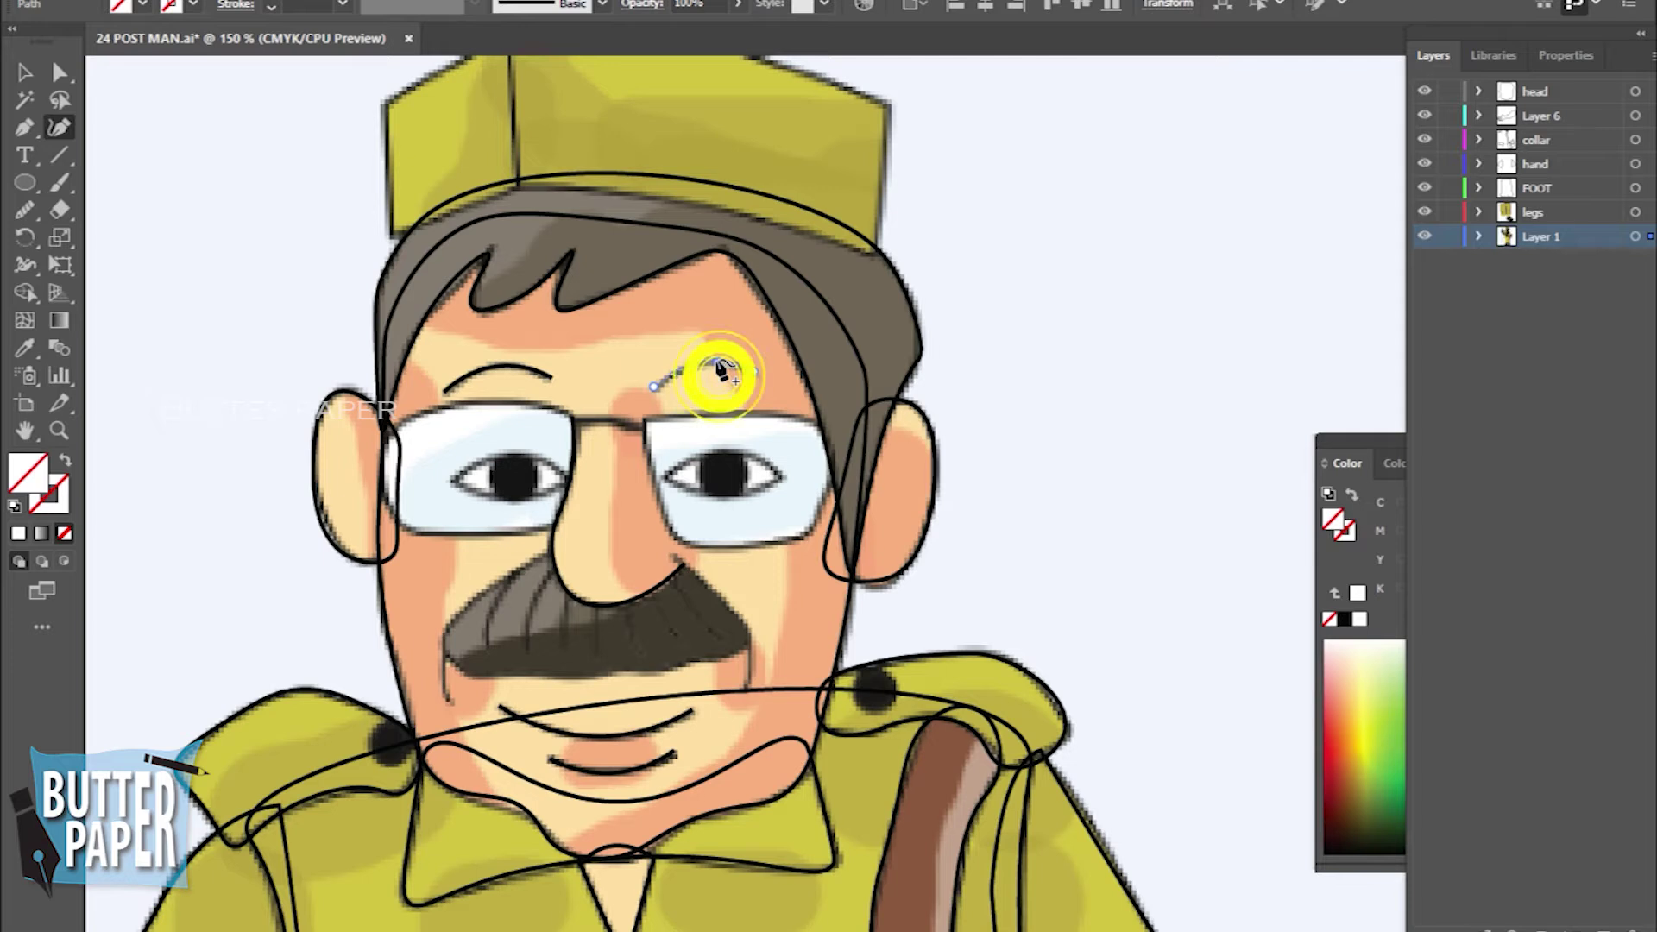
key("v")
left_click(341, 4)
left_click(371, 128)
left_click(906, 585)
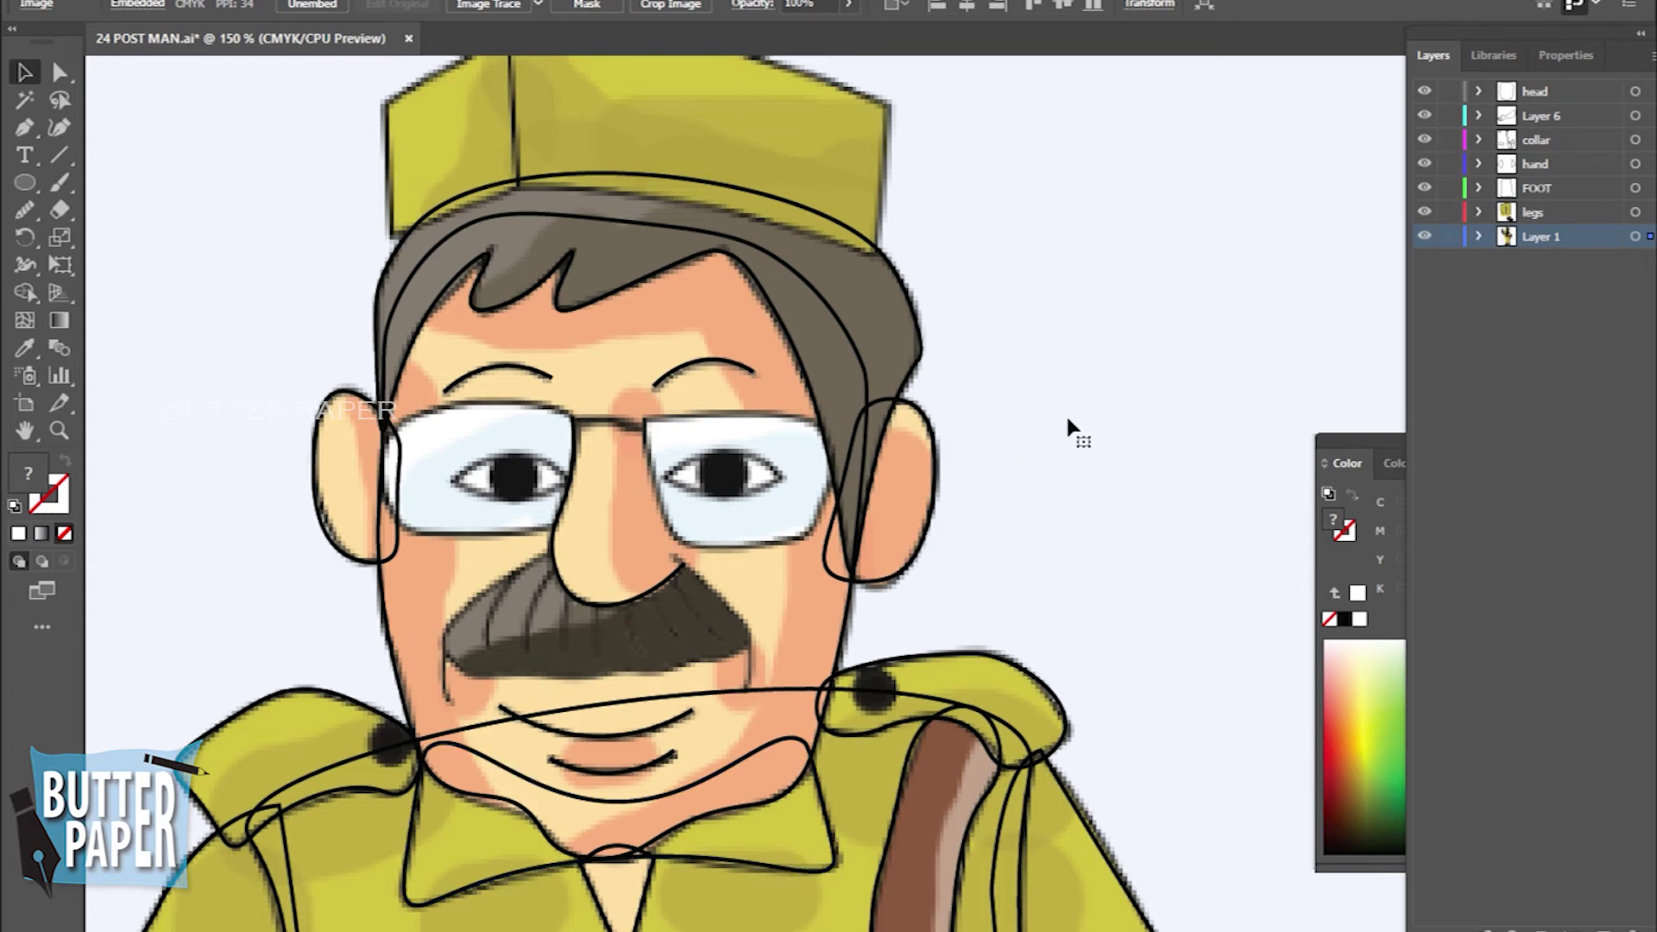
left_click_drag(1094, 371, 1056, 595)
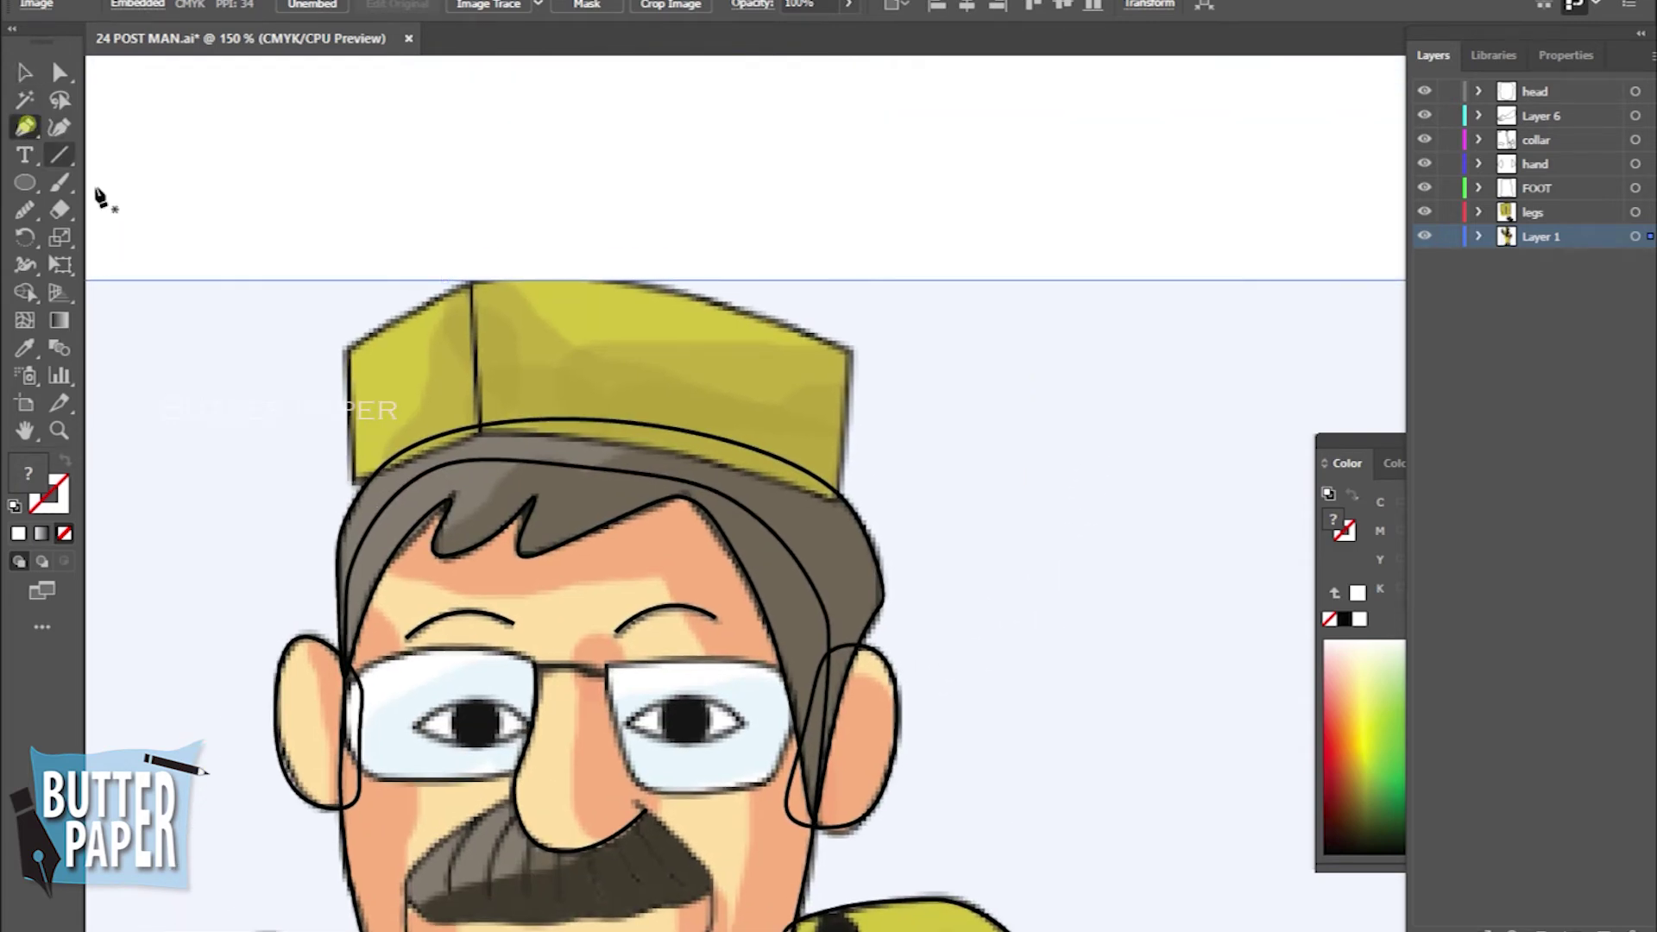
Outline the cap around its four corners and curved top, closing the path
left_click(348, 350)
left_click(354, 477)
left_click(477, 436)
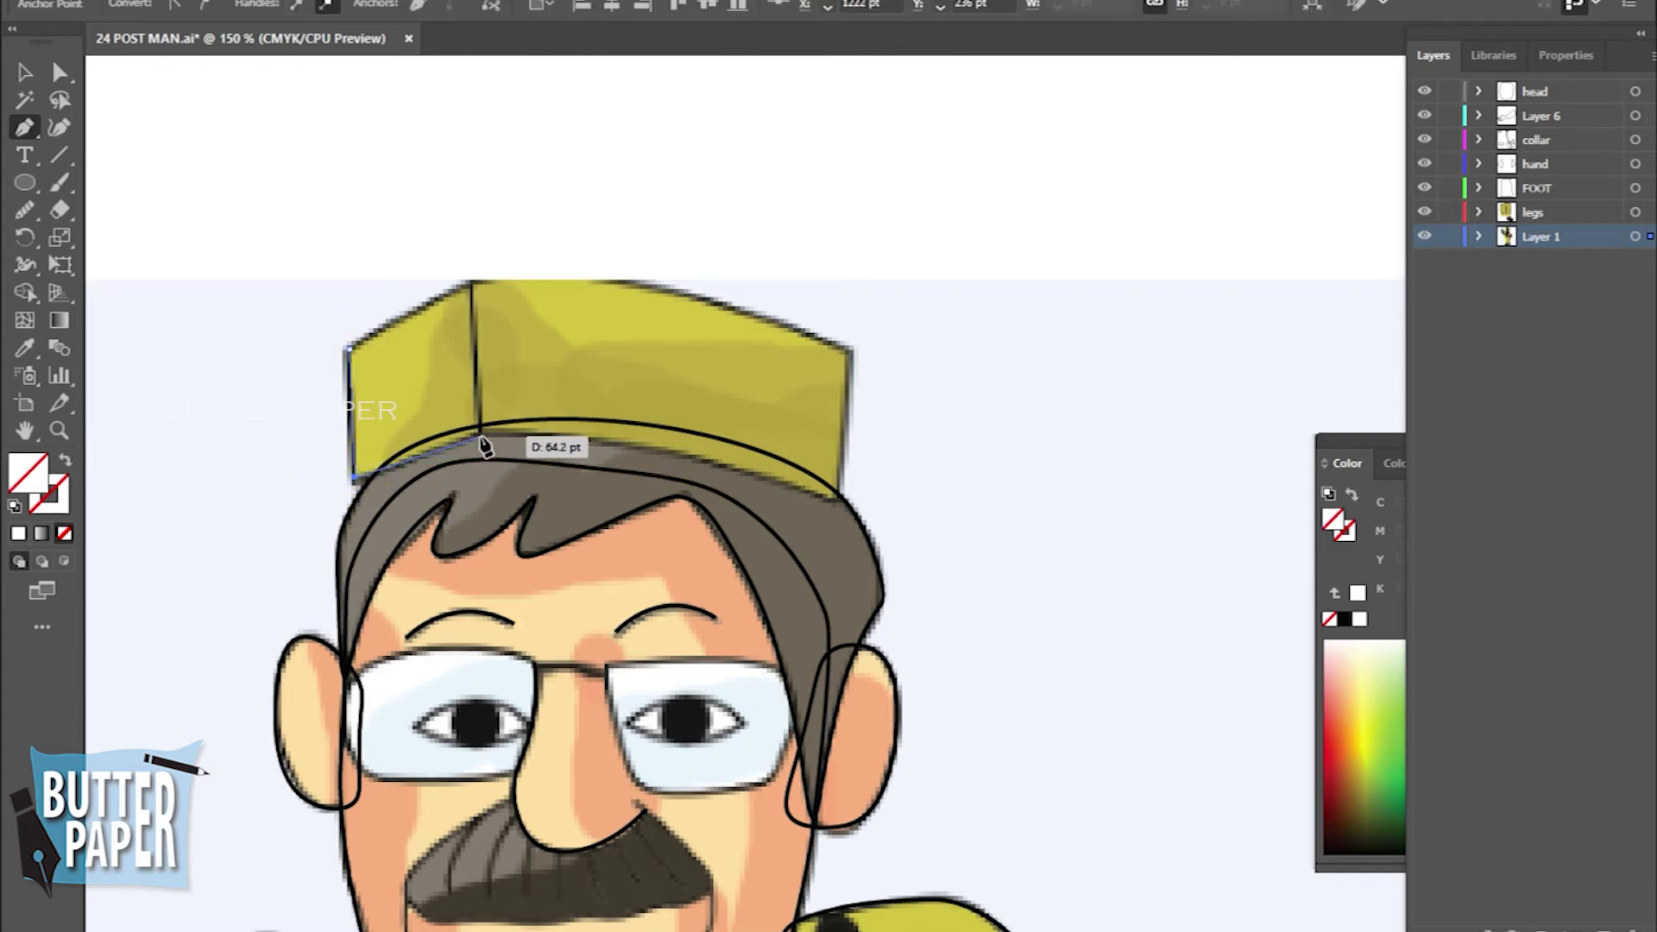
left_click(843, 498)
left_click(854, 348)
left_click_drag(473, 281, 335, 313)
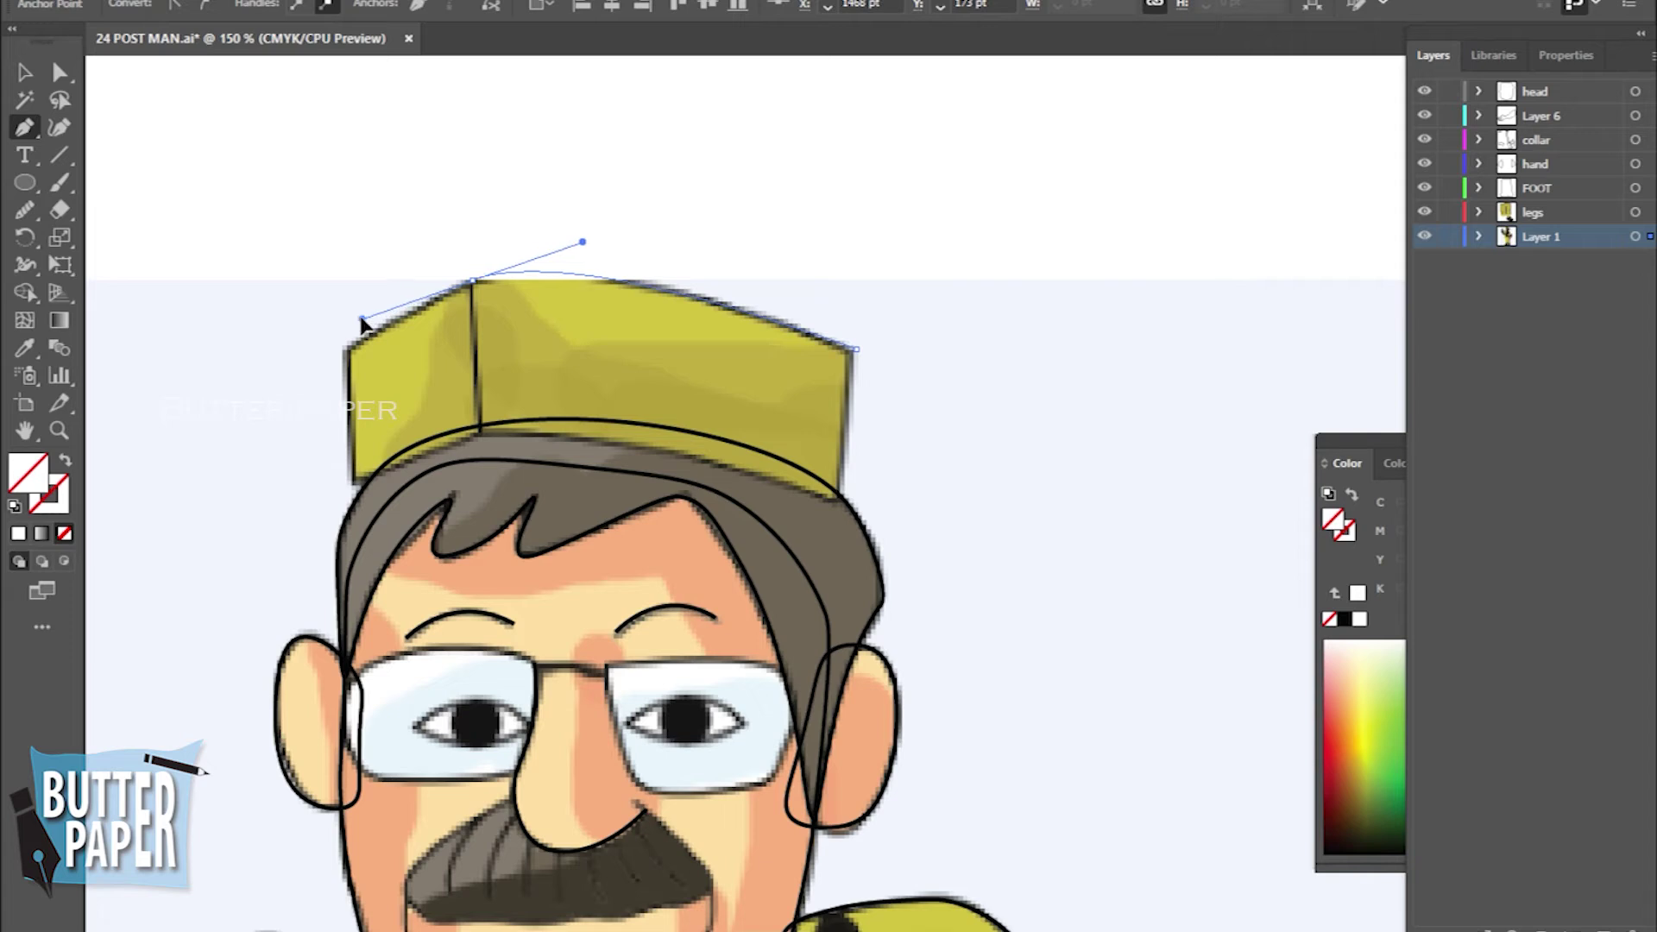
left_click(350, 349)
Give the cap outline a 2 pt stroke and finish the path
left_click(469, 278)
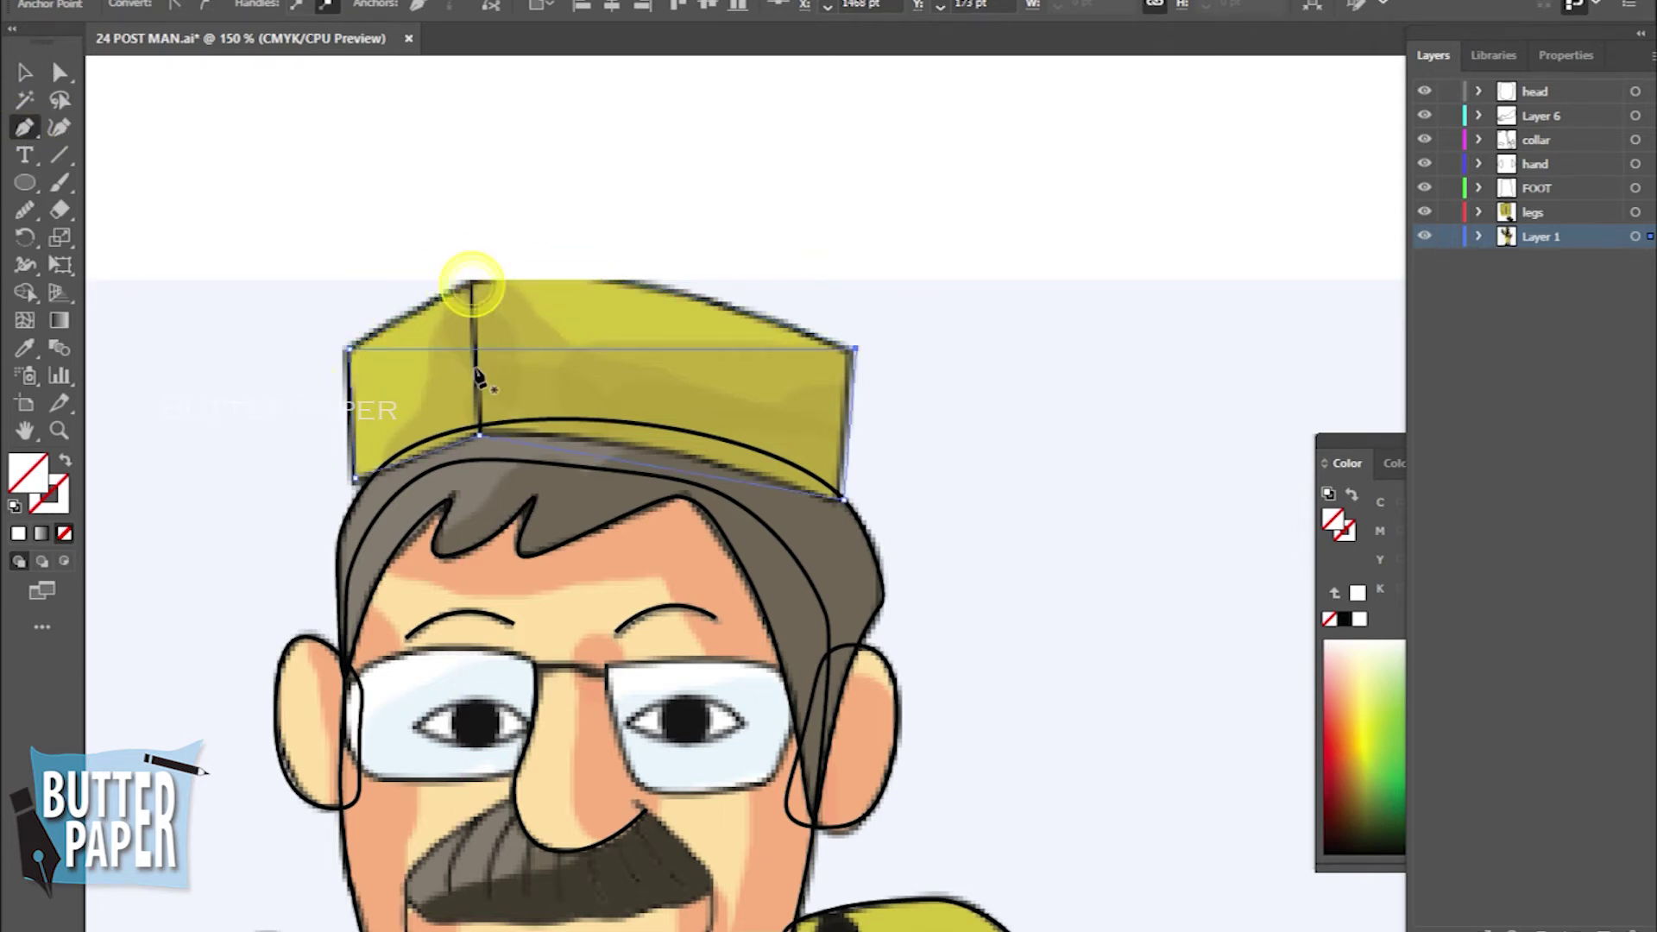
left_click(481, 436)
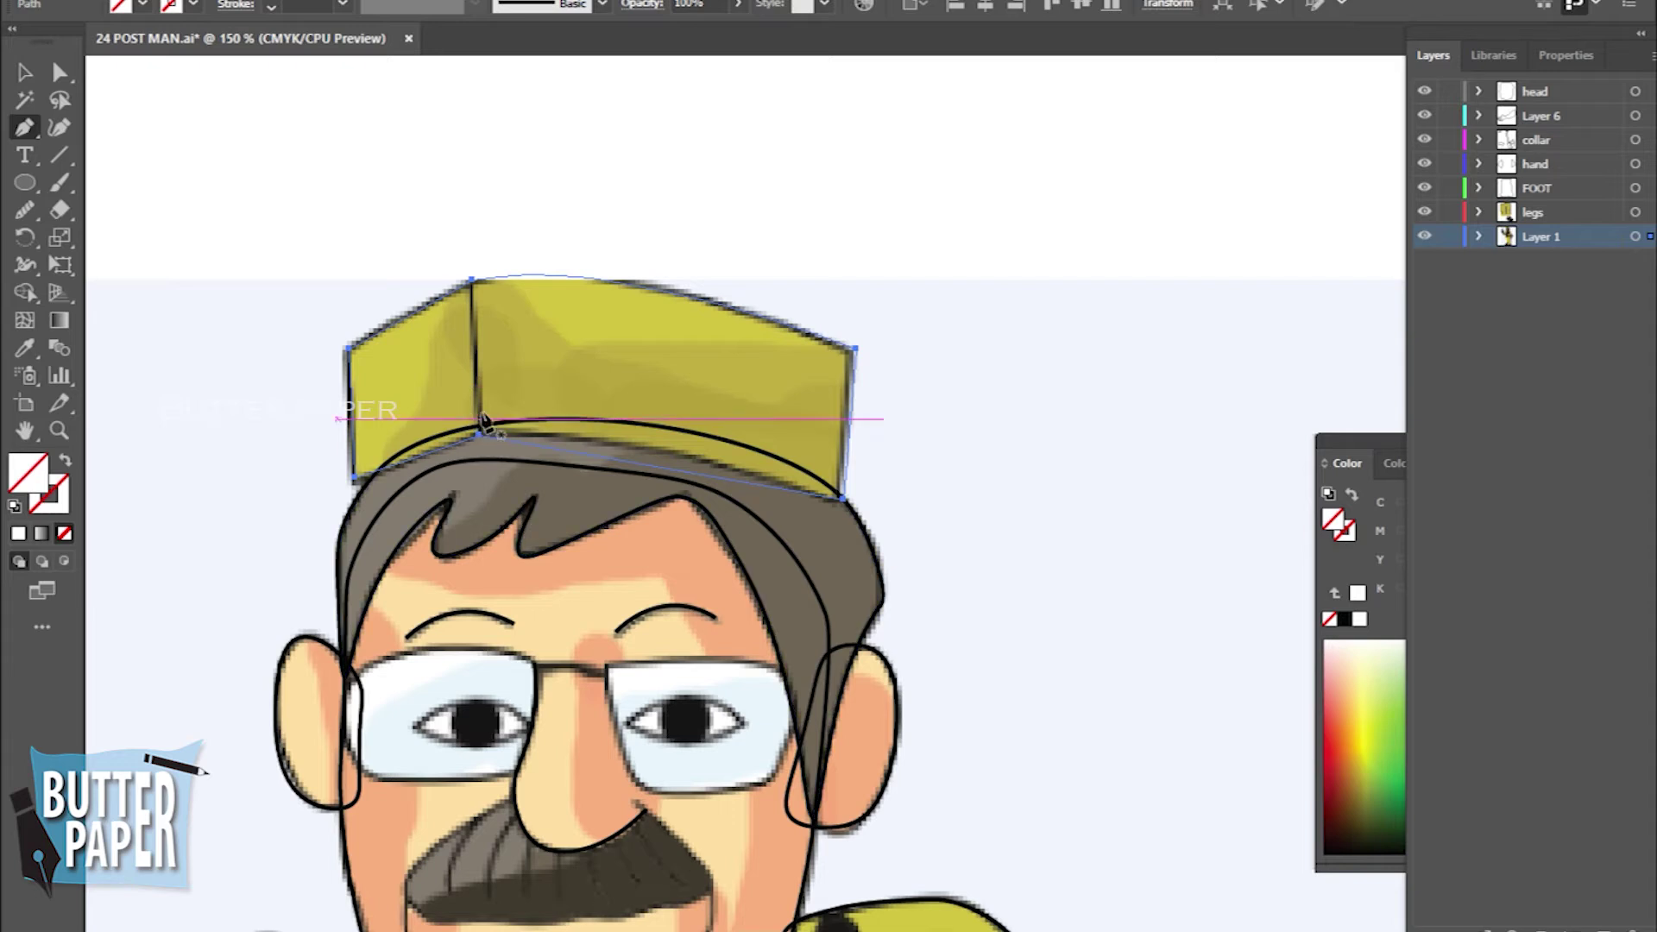
left_click(343, 4)
left_click(374, 127)
left_click(1017, 358)
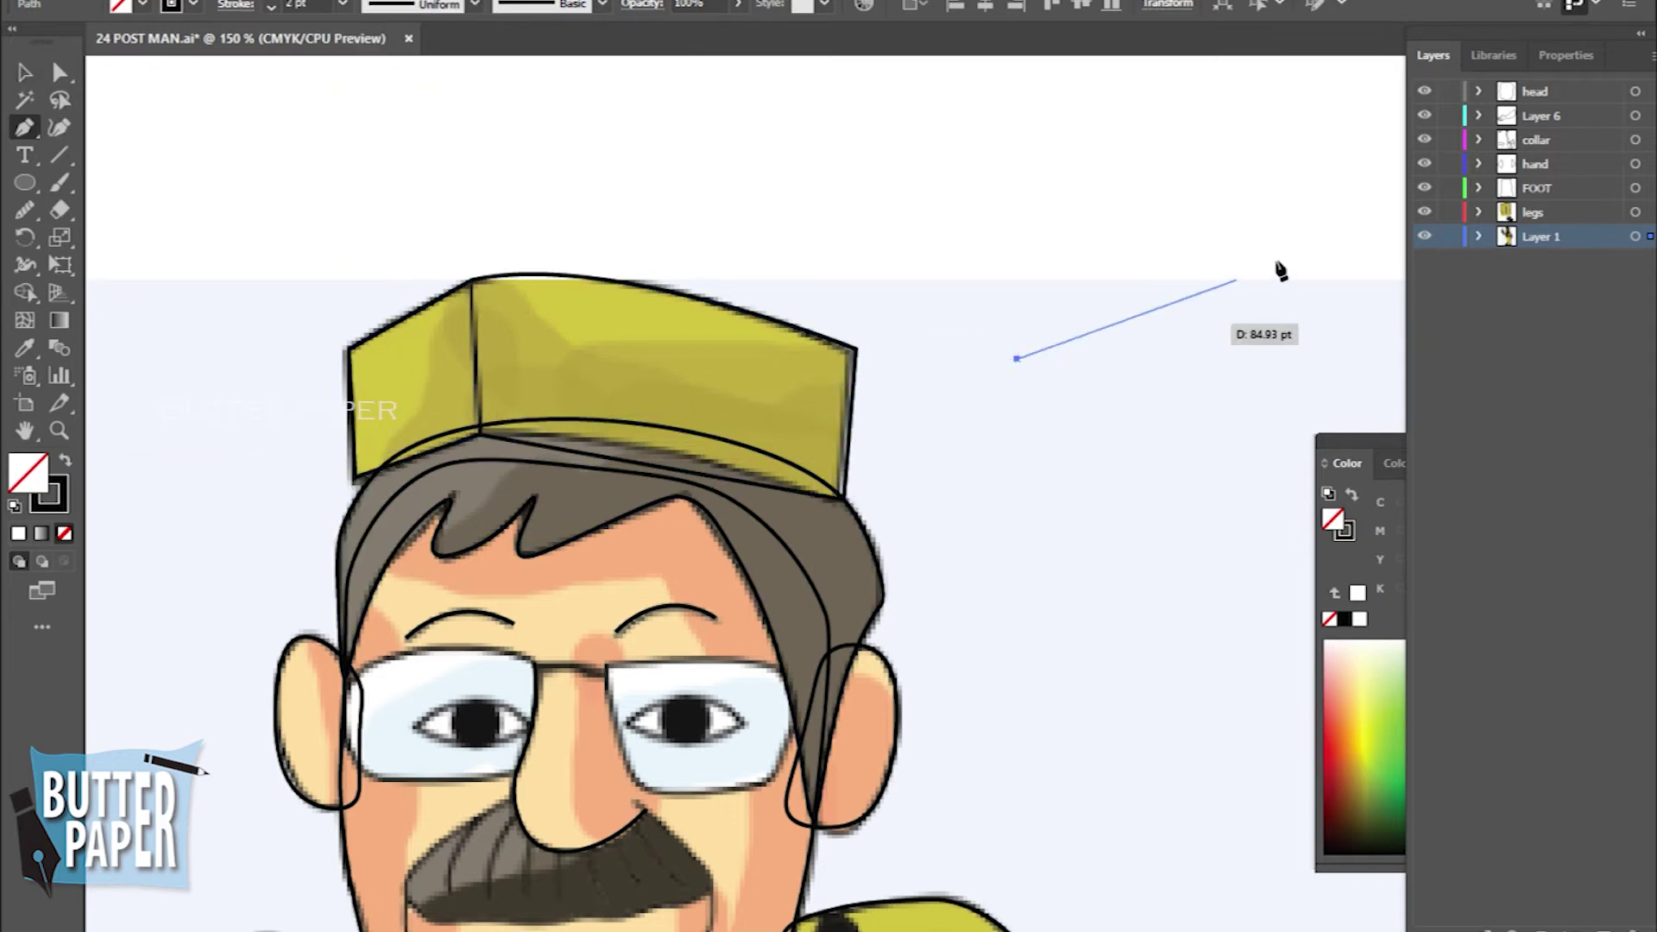
key("Escape")
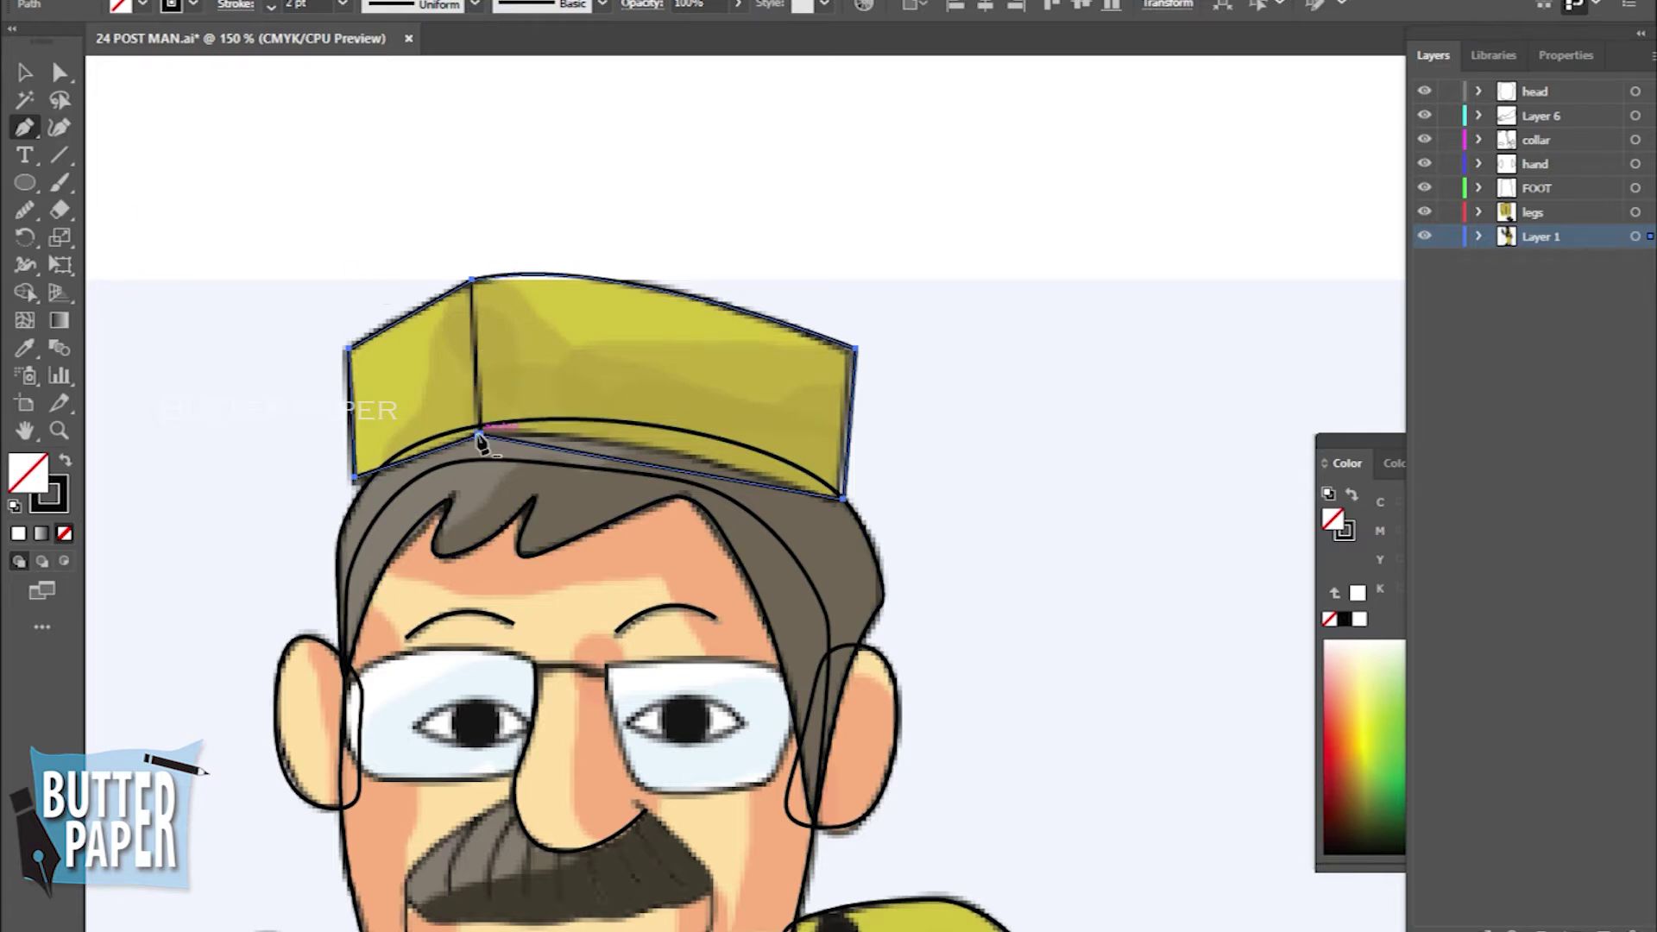
Draw the vertical fold line from the cap top to its lower edge, then zoom into the face
left_click(59, 127)
left_click(471, 294)
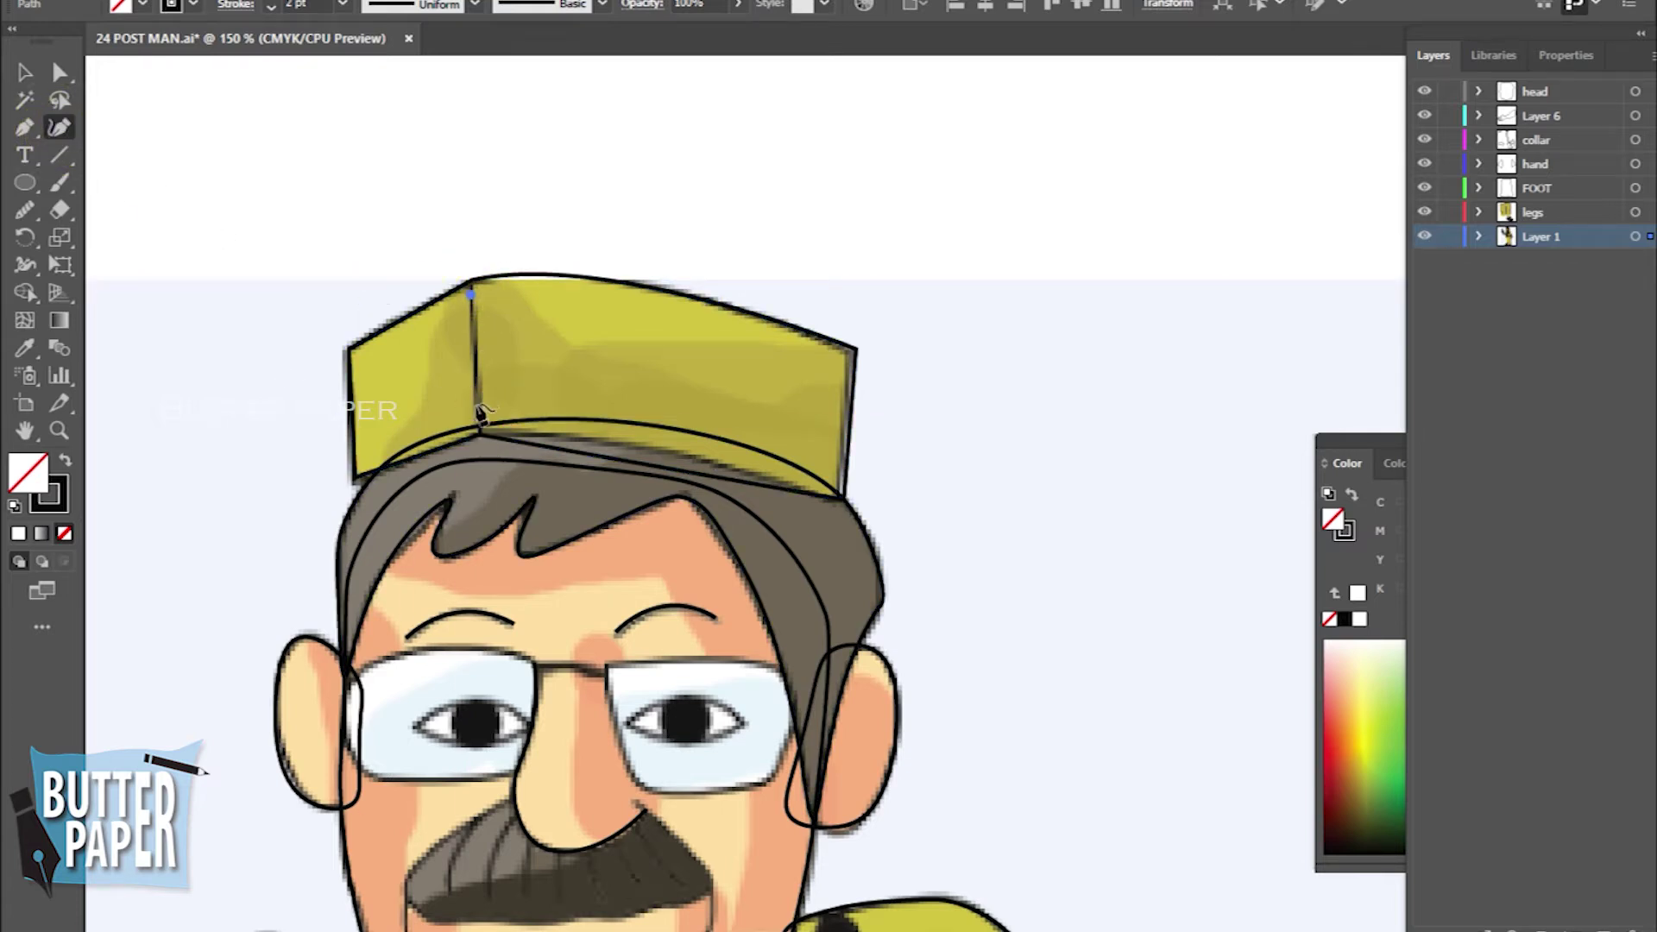
left_click(479, 429)
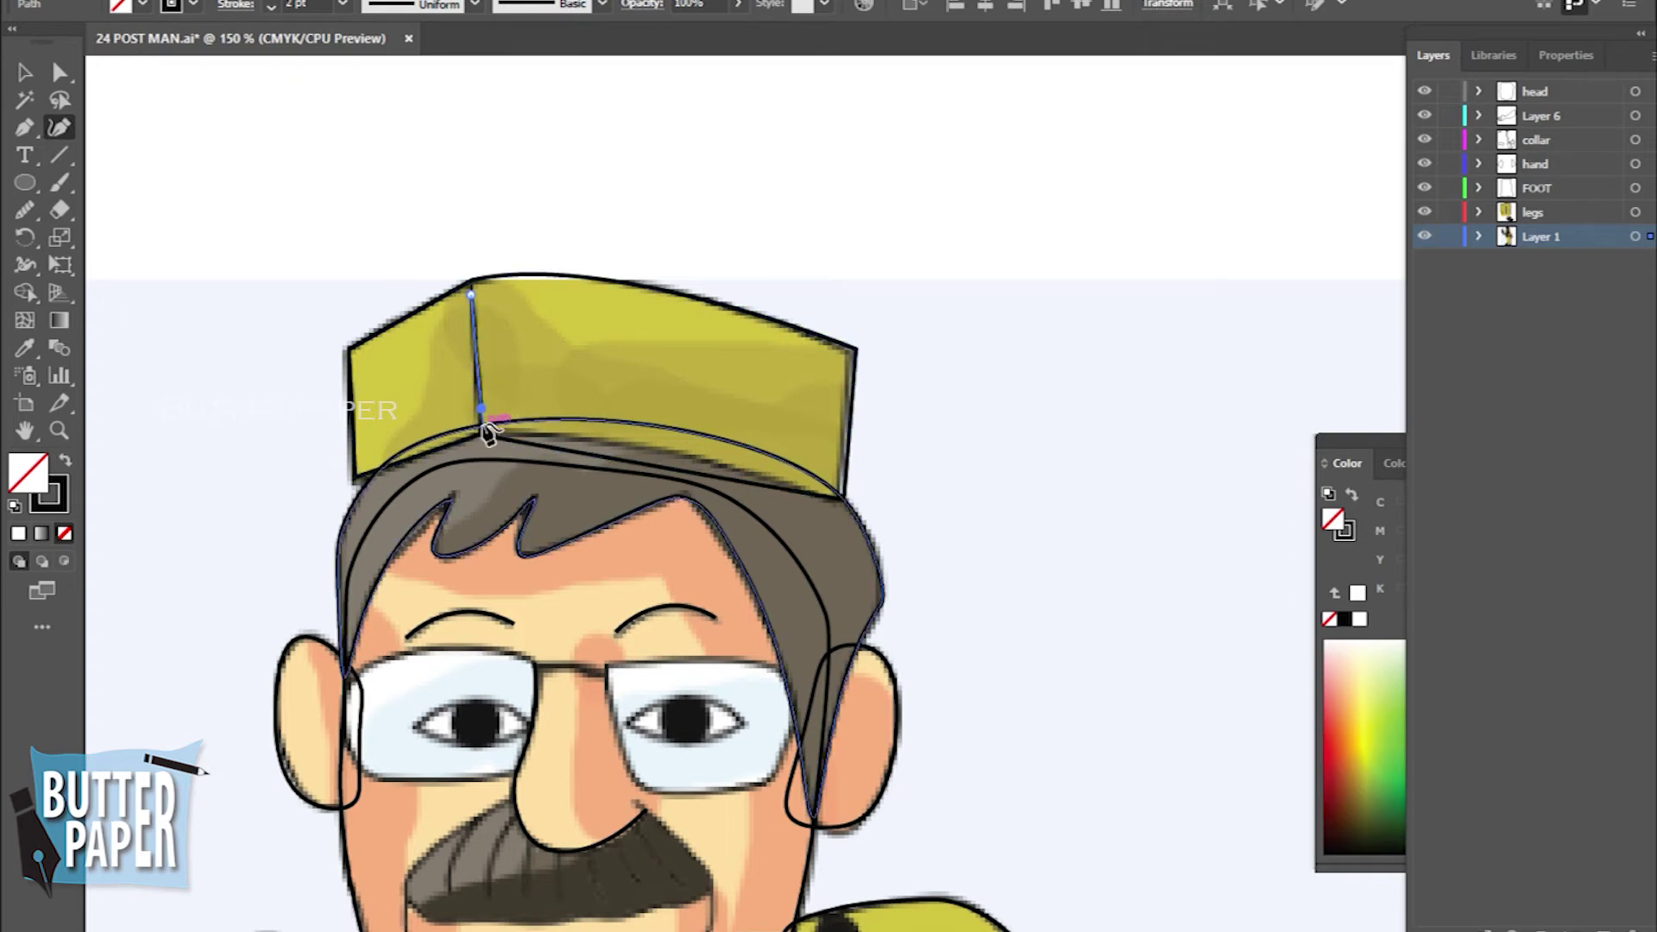
key("v")
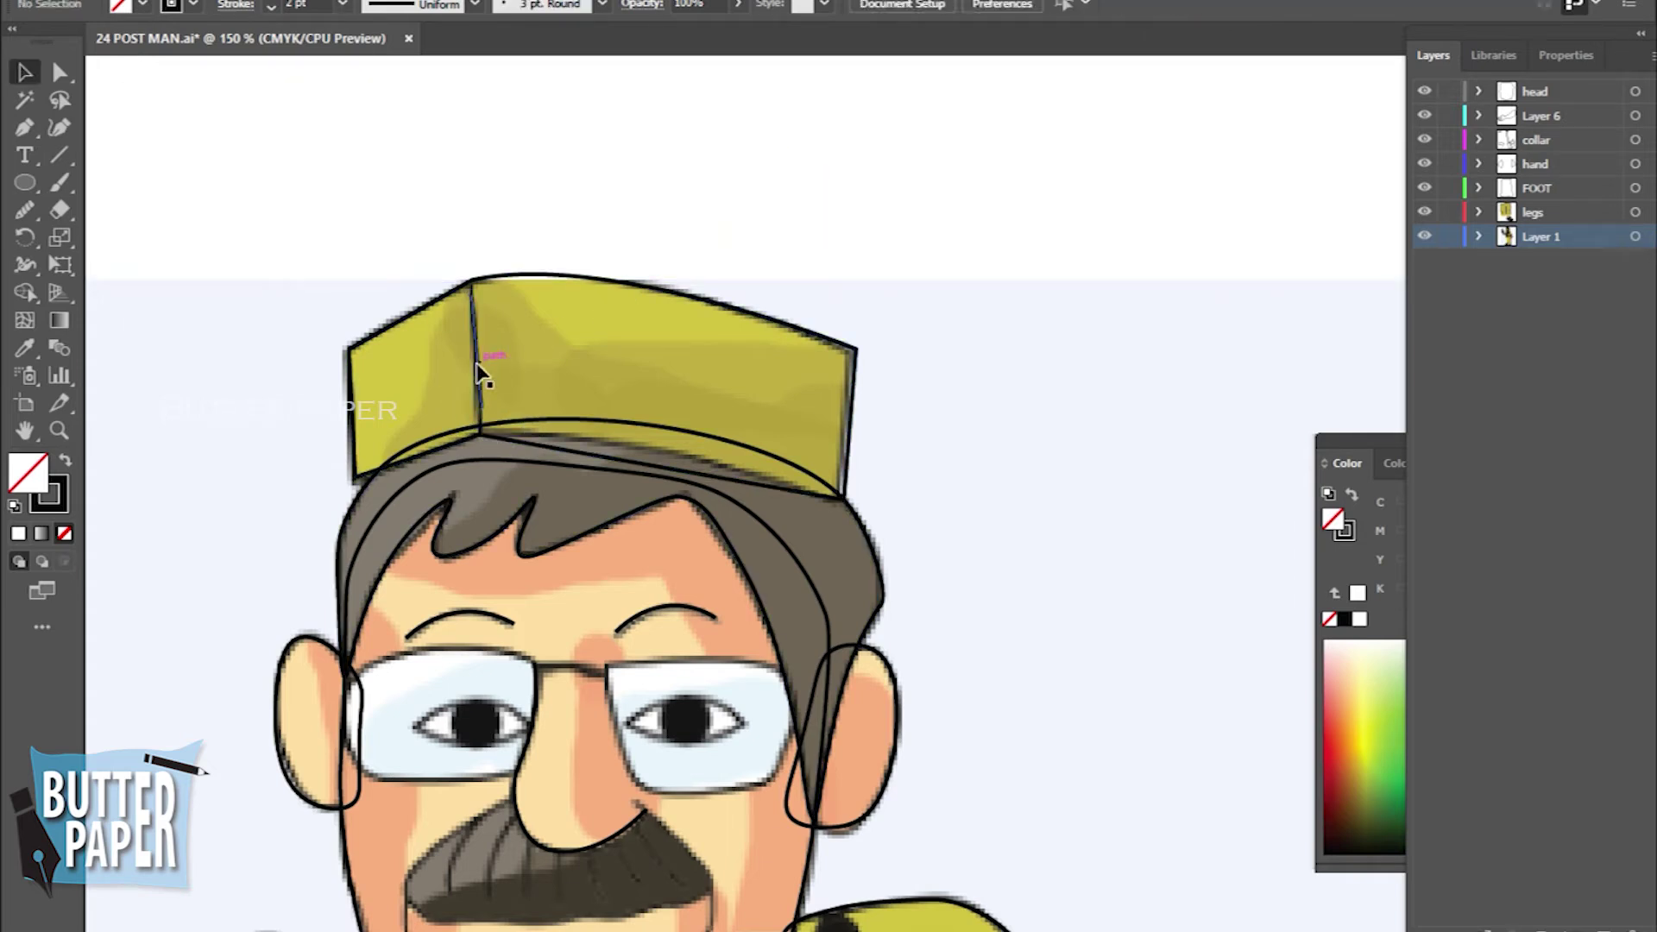
left_click(58, 127)
left_click(478, 431)
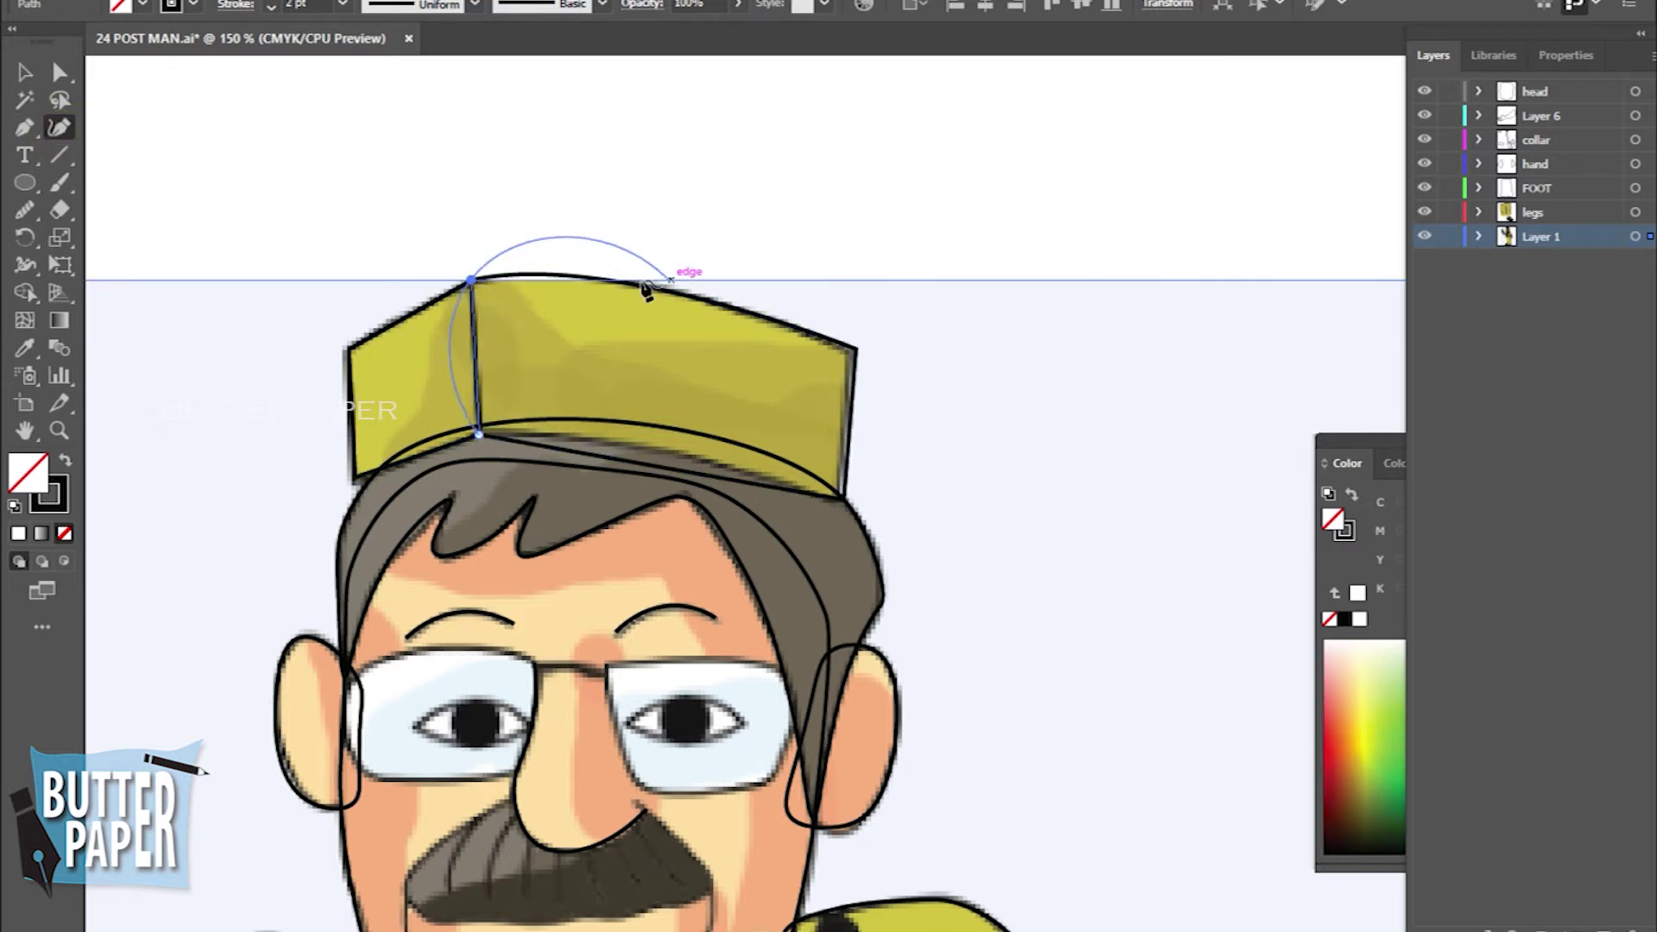
key("v")
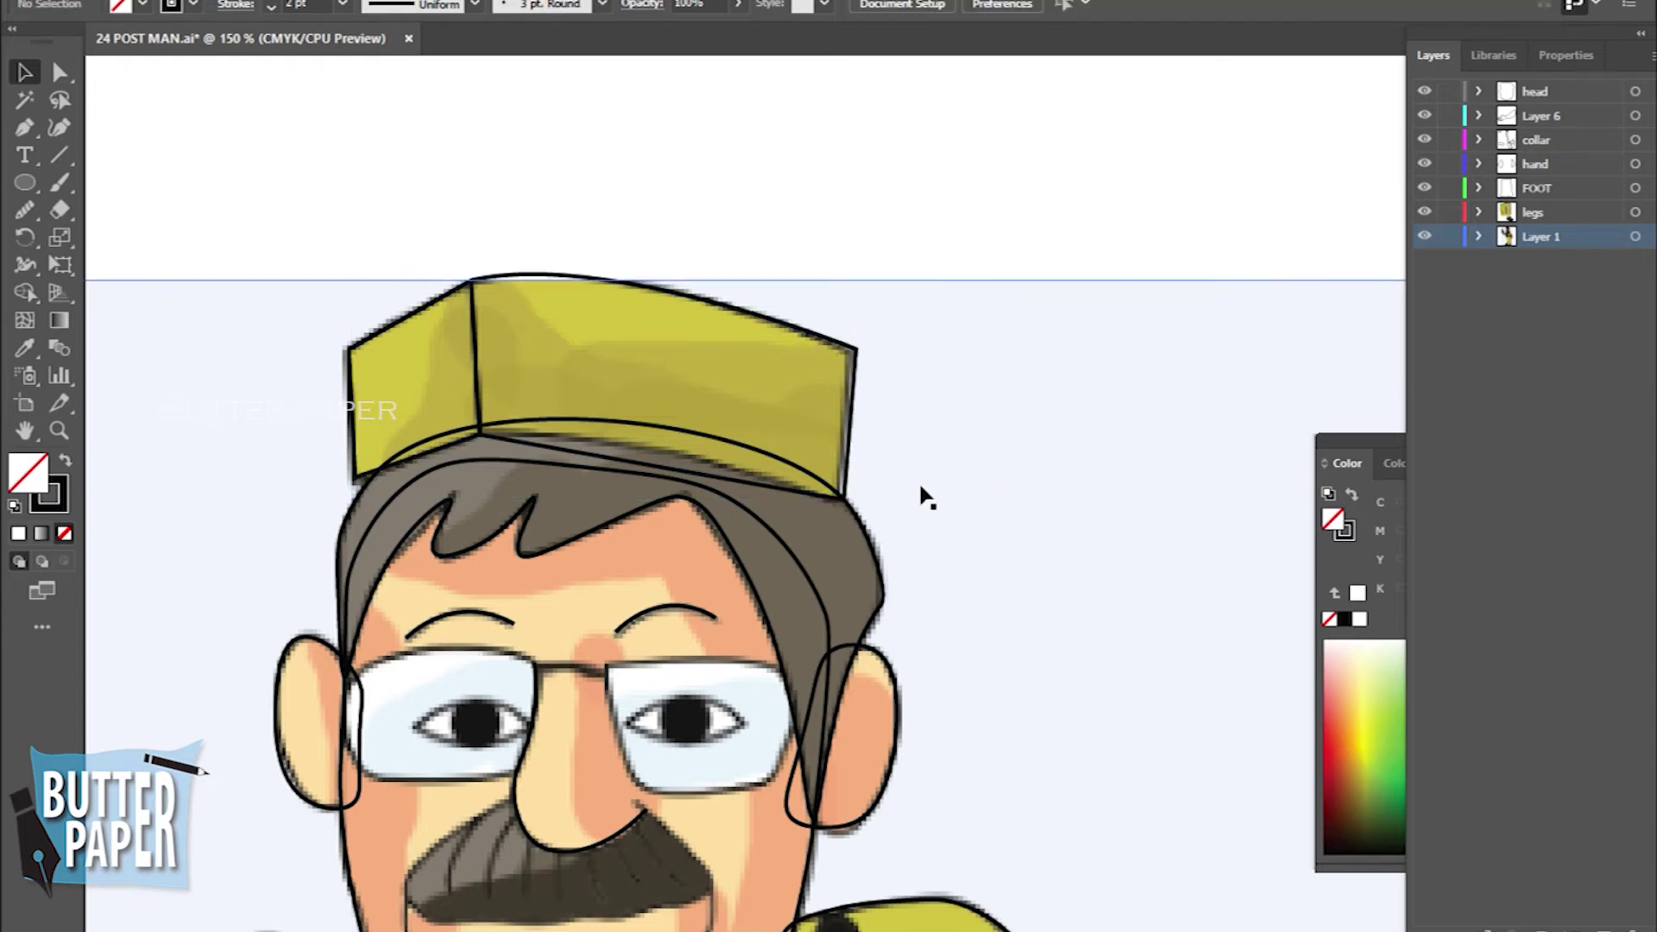
key("z")
left_click(989, 681)
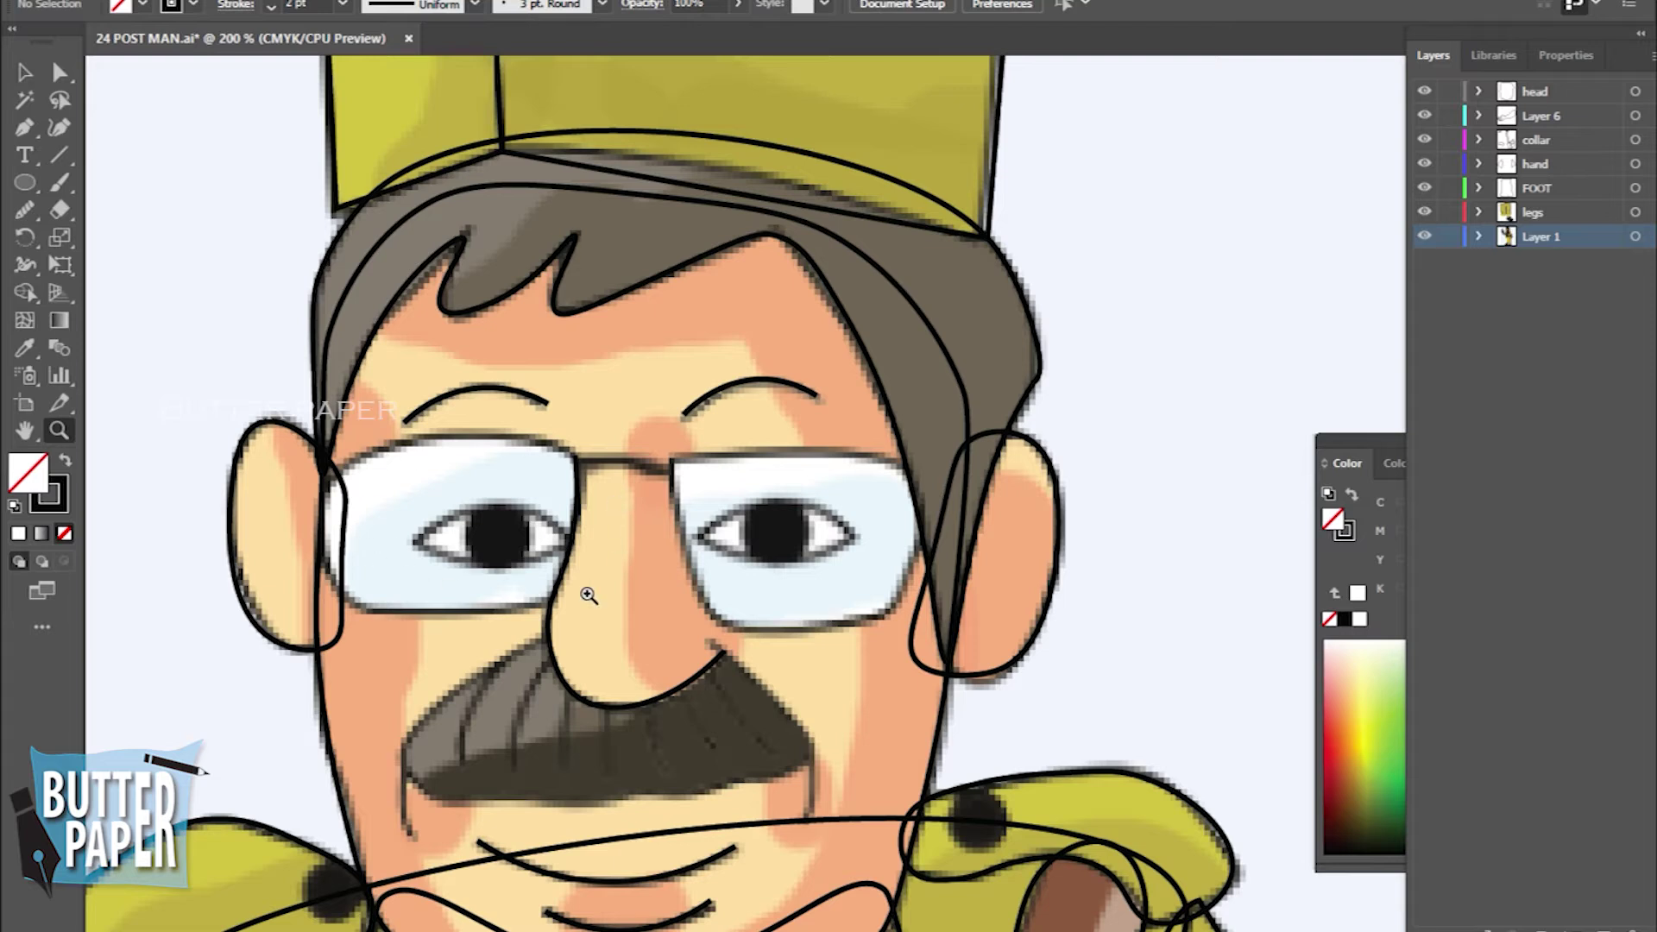
Trace the right eye's almond outline with the Pen tool
left_click(26, 127)
left_click(701, 535)
left_click_drag(850, 536, 940, 618)
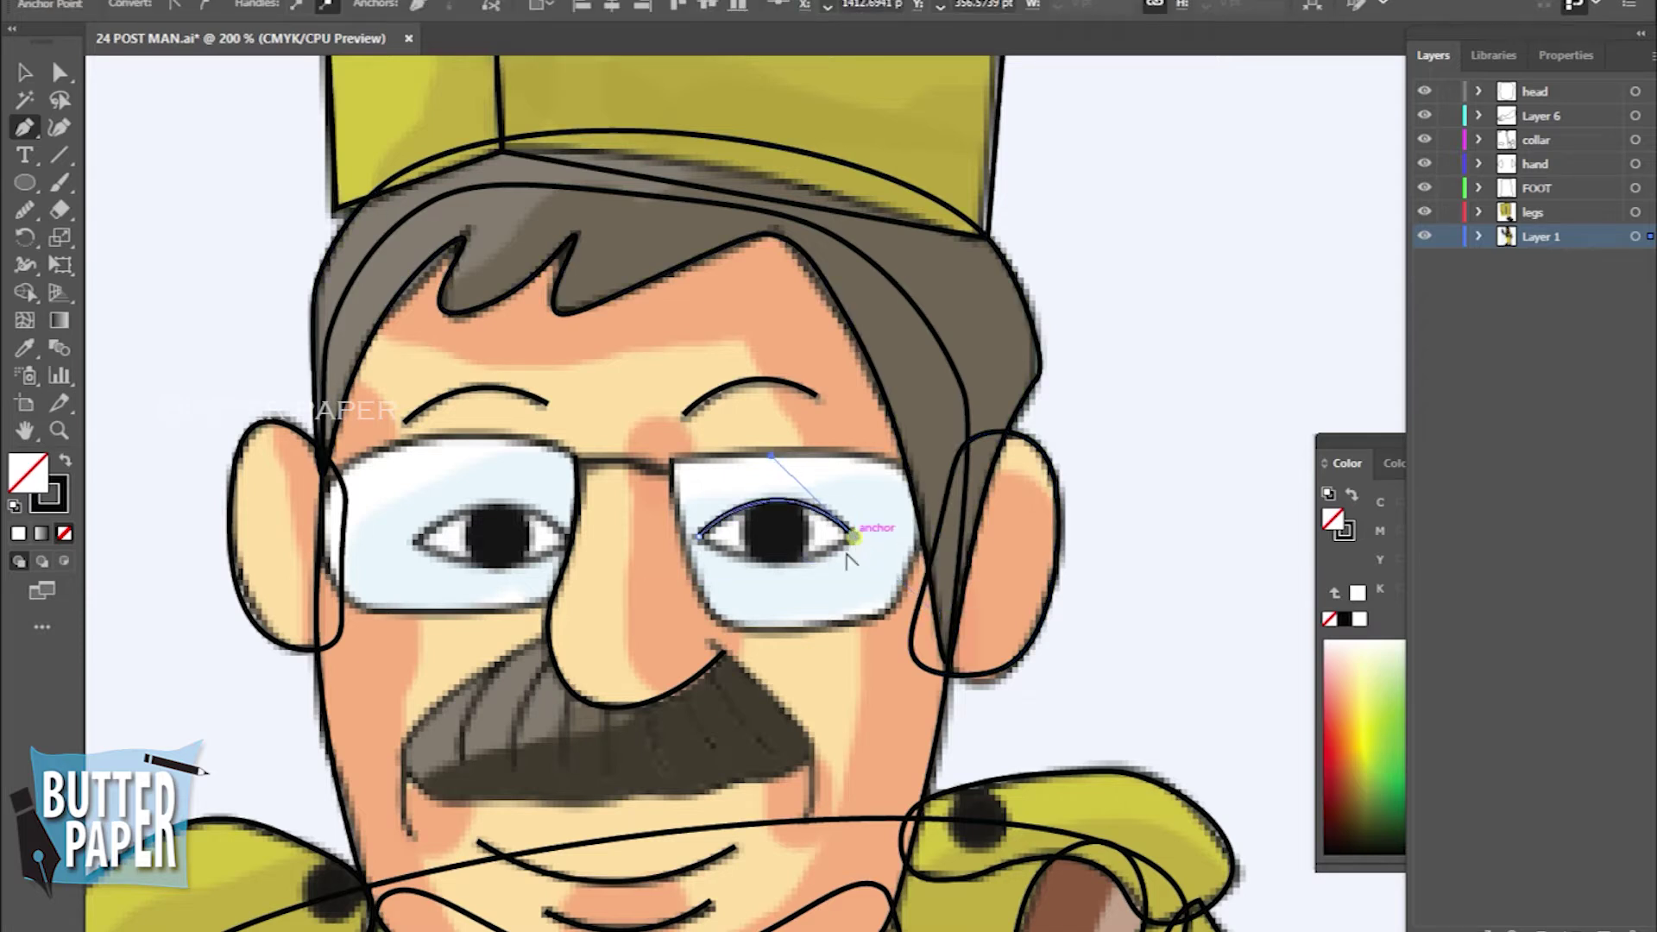
left_click_drag(699, 536, 621, 471)
Draw the right eye's black circular pupil, nudge it into place, and add a tiny 5 pt circle nearby
left_click(26, 183)
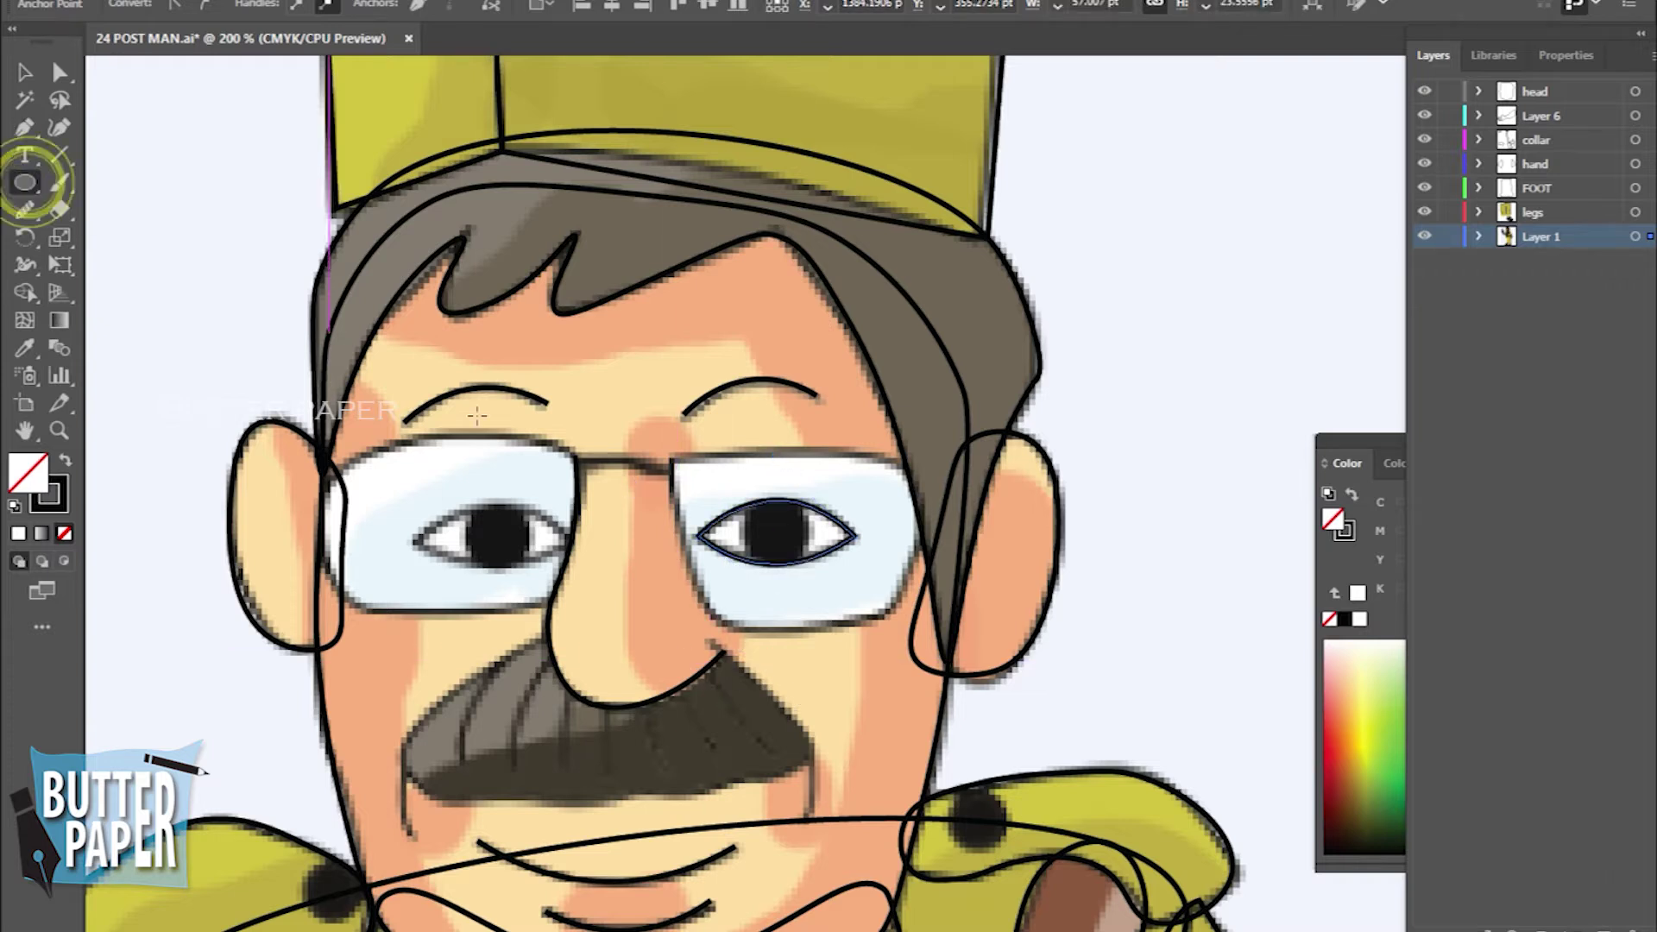
left_click_drag(810, 547, 749, 488)
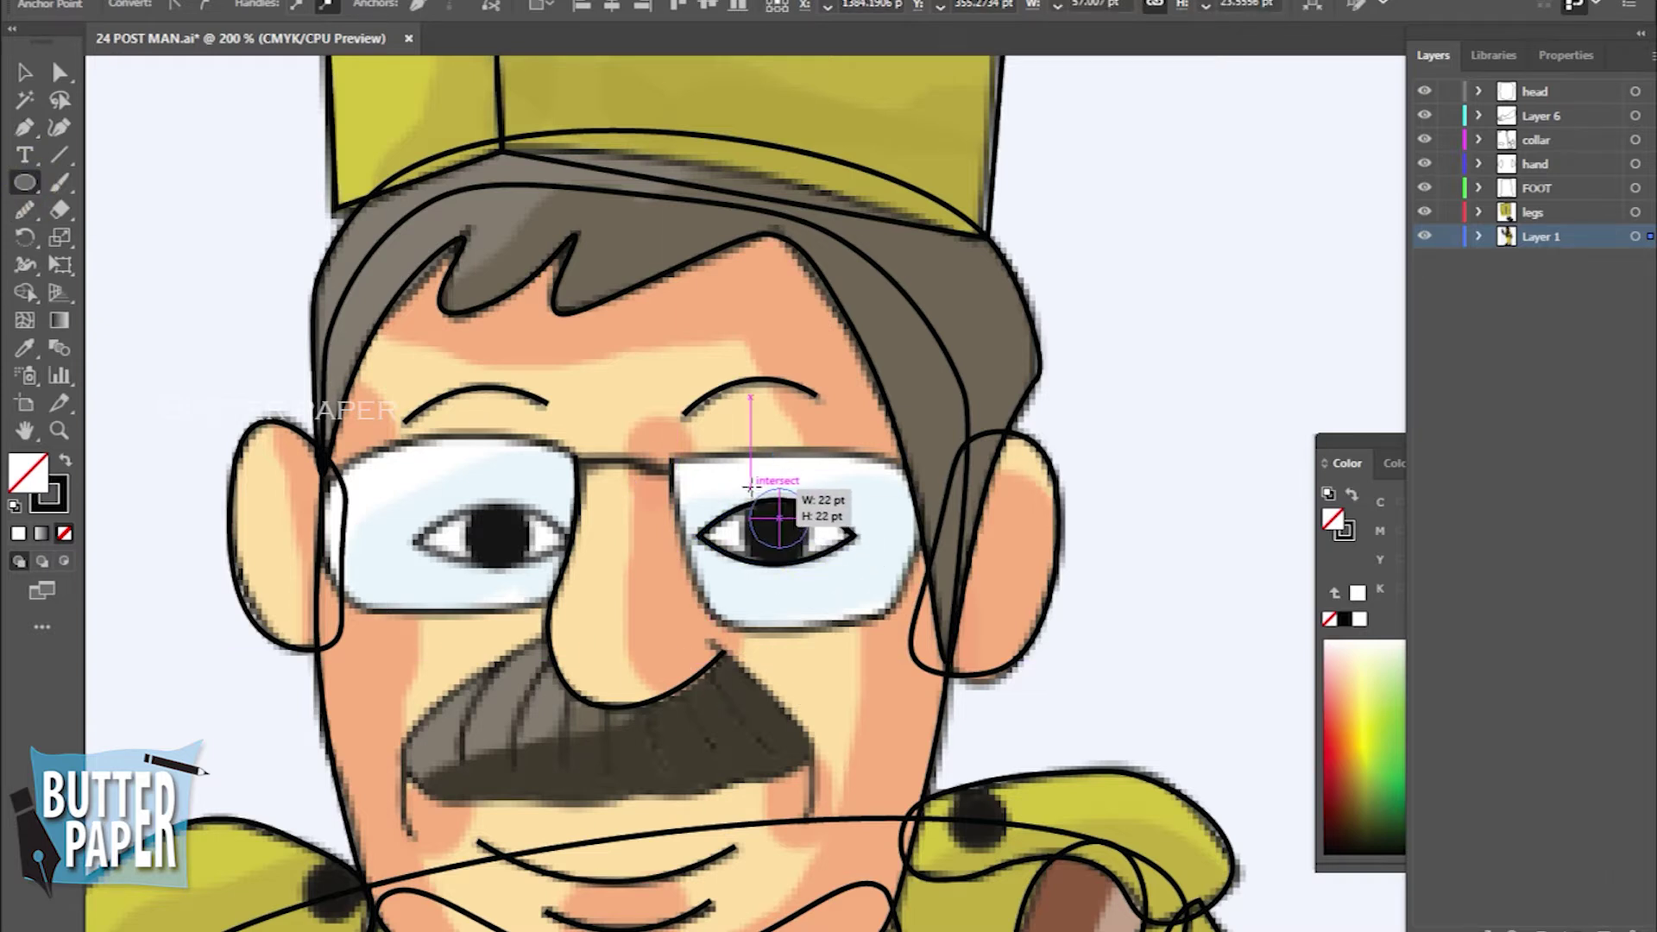
key("Down")
key("Down")
key("Down")
key("Down")
key("Down")
key("Left")
key("v")
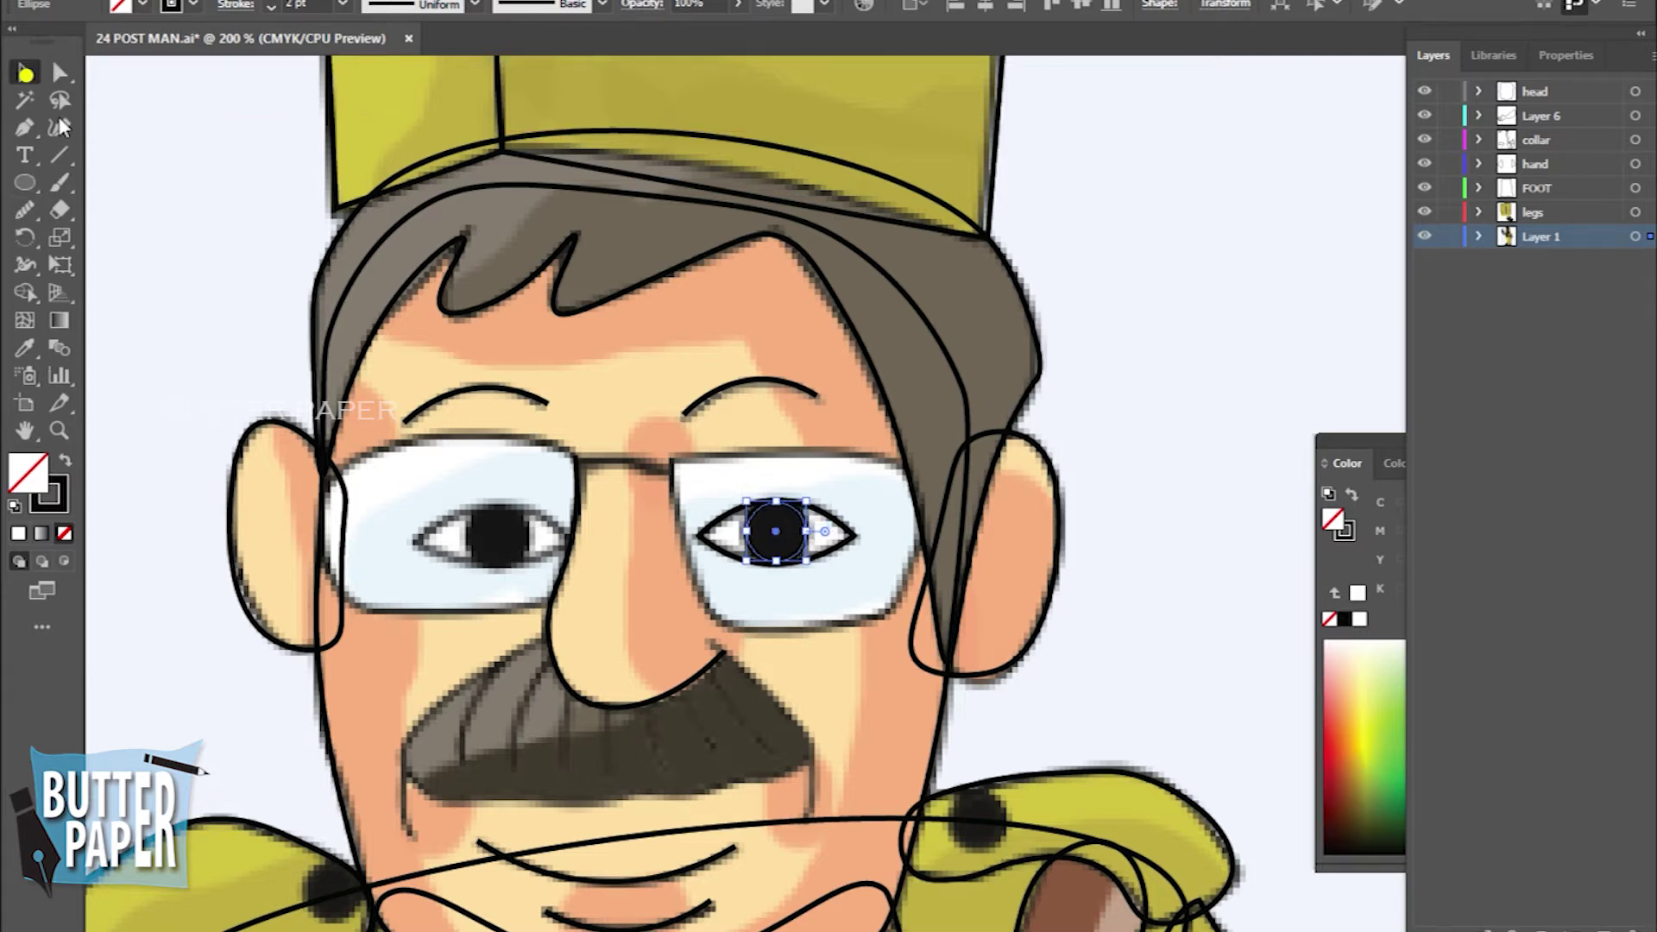
left_click(611, 494)
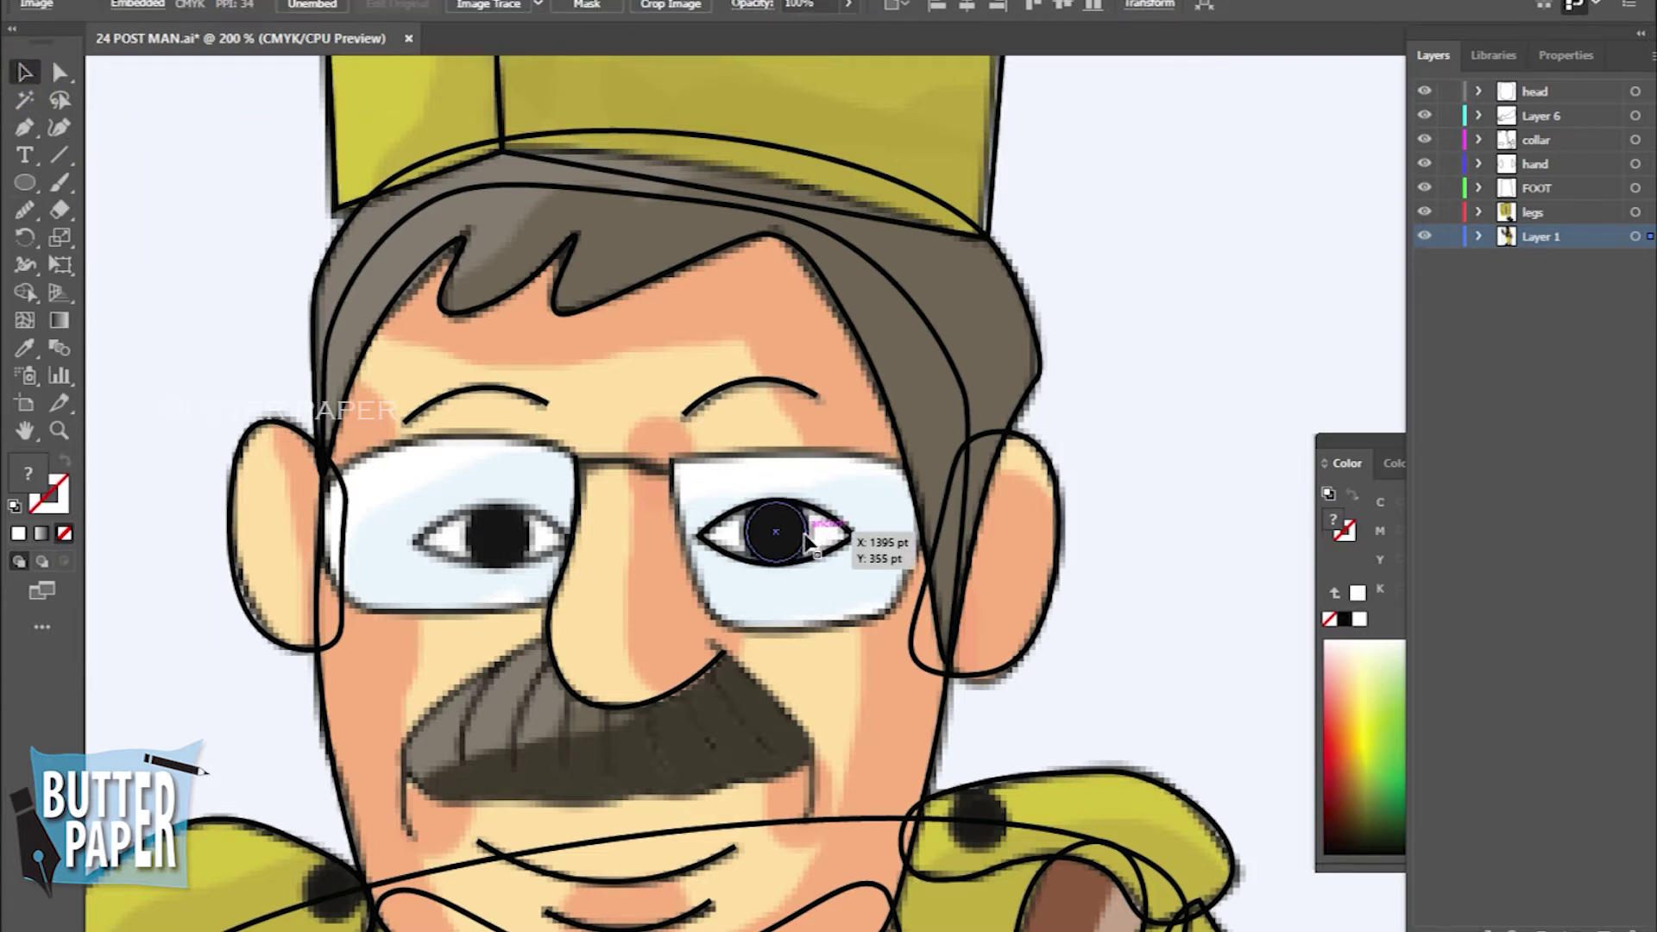
left_click(25, 181)
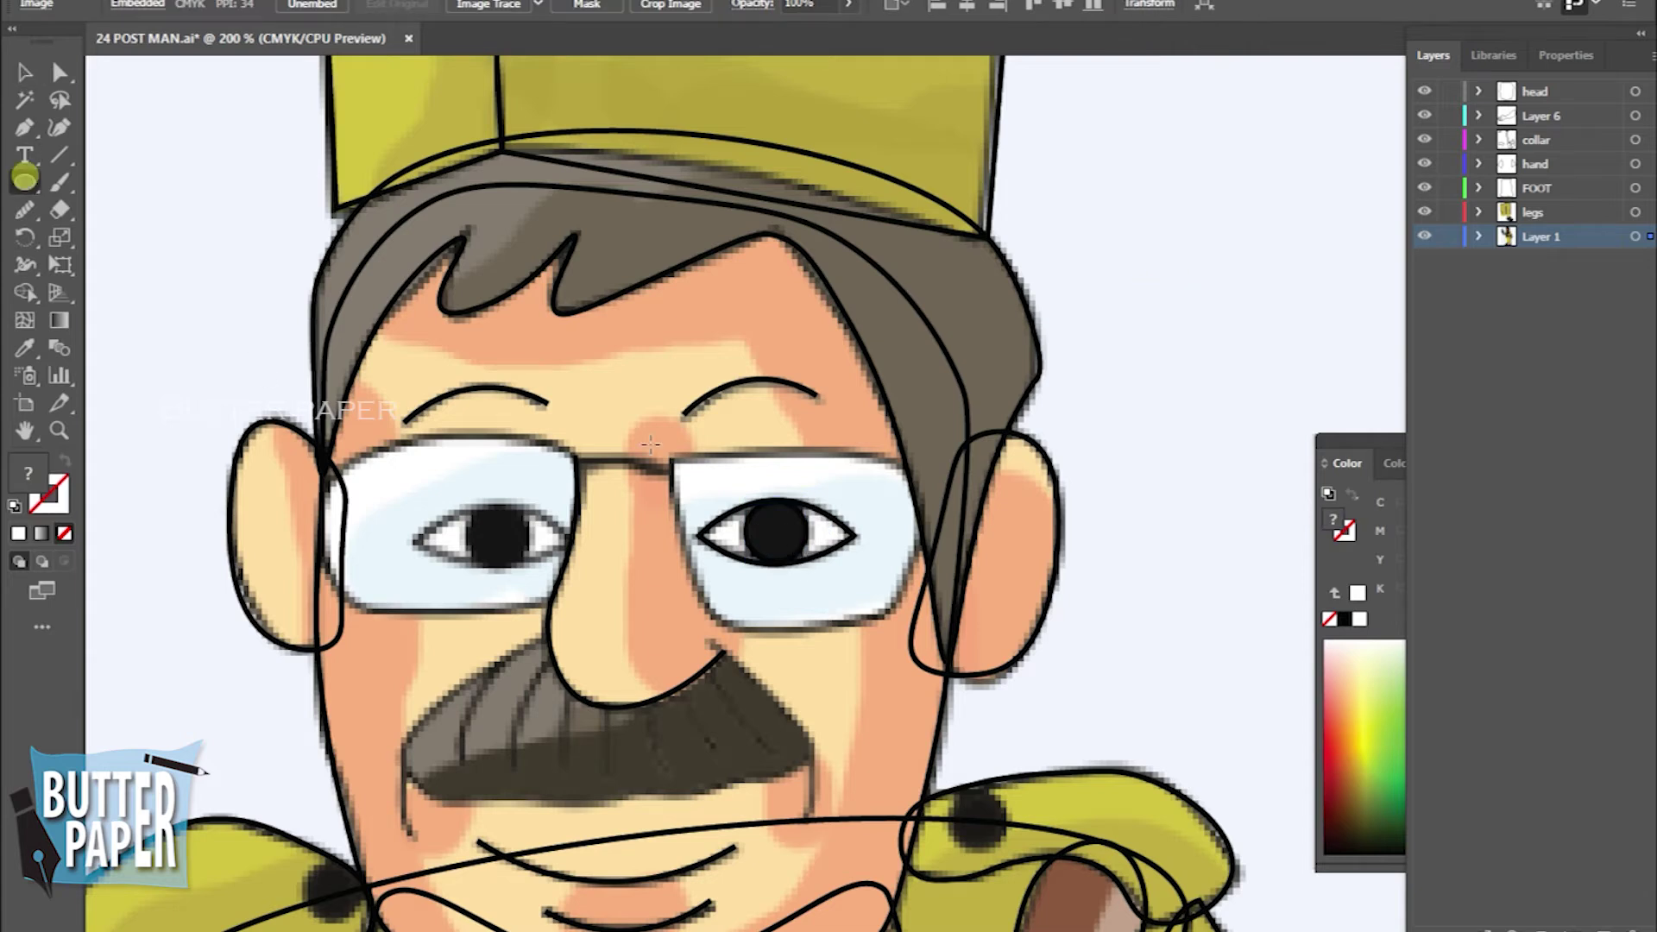
left_click_drag(1183, 520, 1184, 523)
Move the tiny white highlight onto the right pupil, undoing an accidental move of the face image
key("v")
left_click(1146, 380)
left_click(1185, 528)
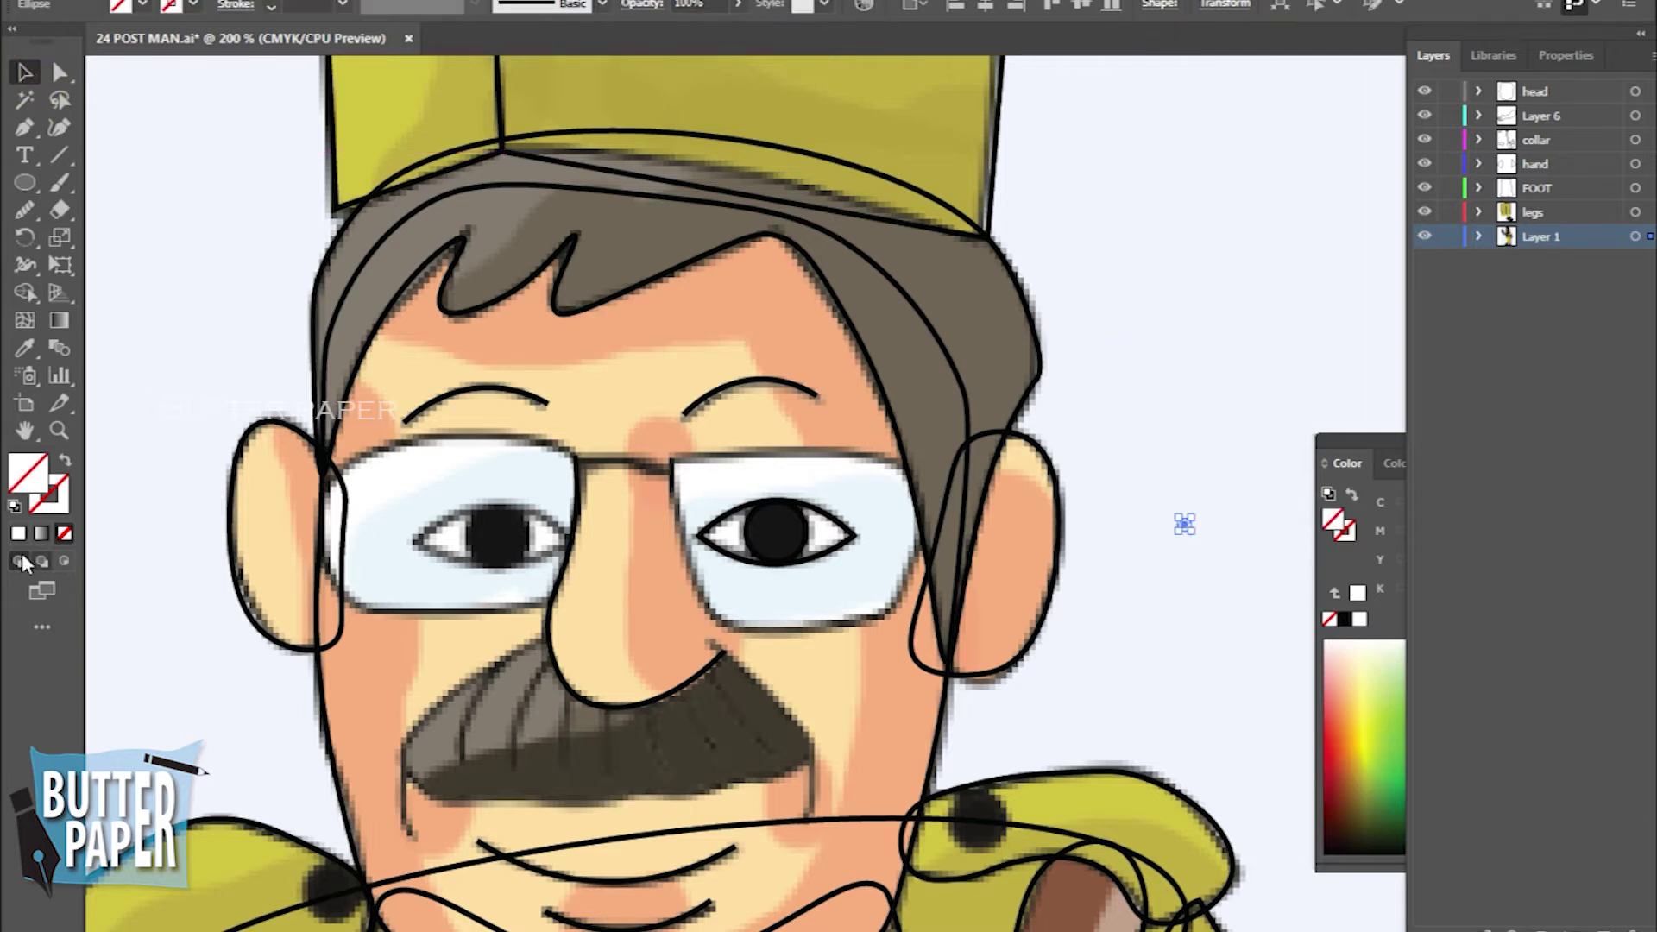
left_click(1186, 531, "shift")
left_click_drag(1187, 534, 776, 536)
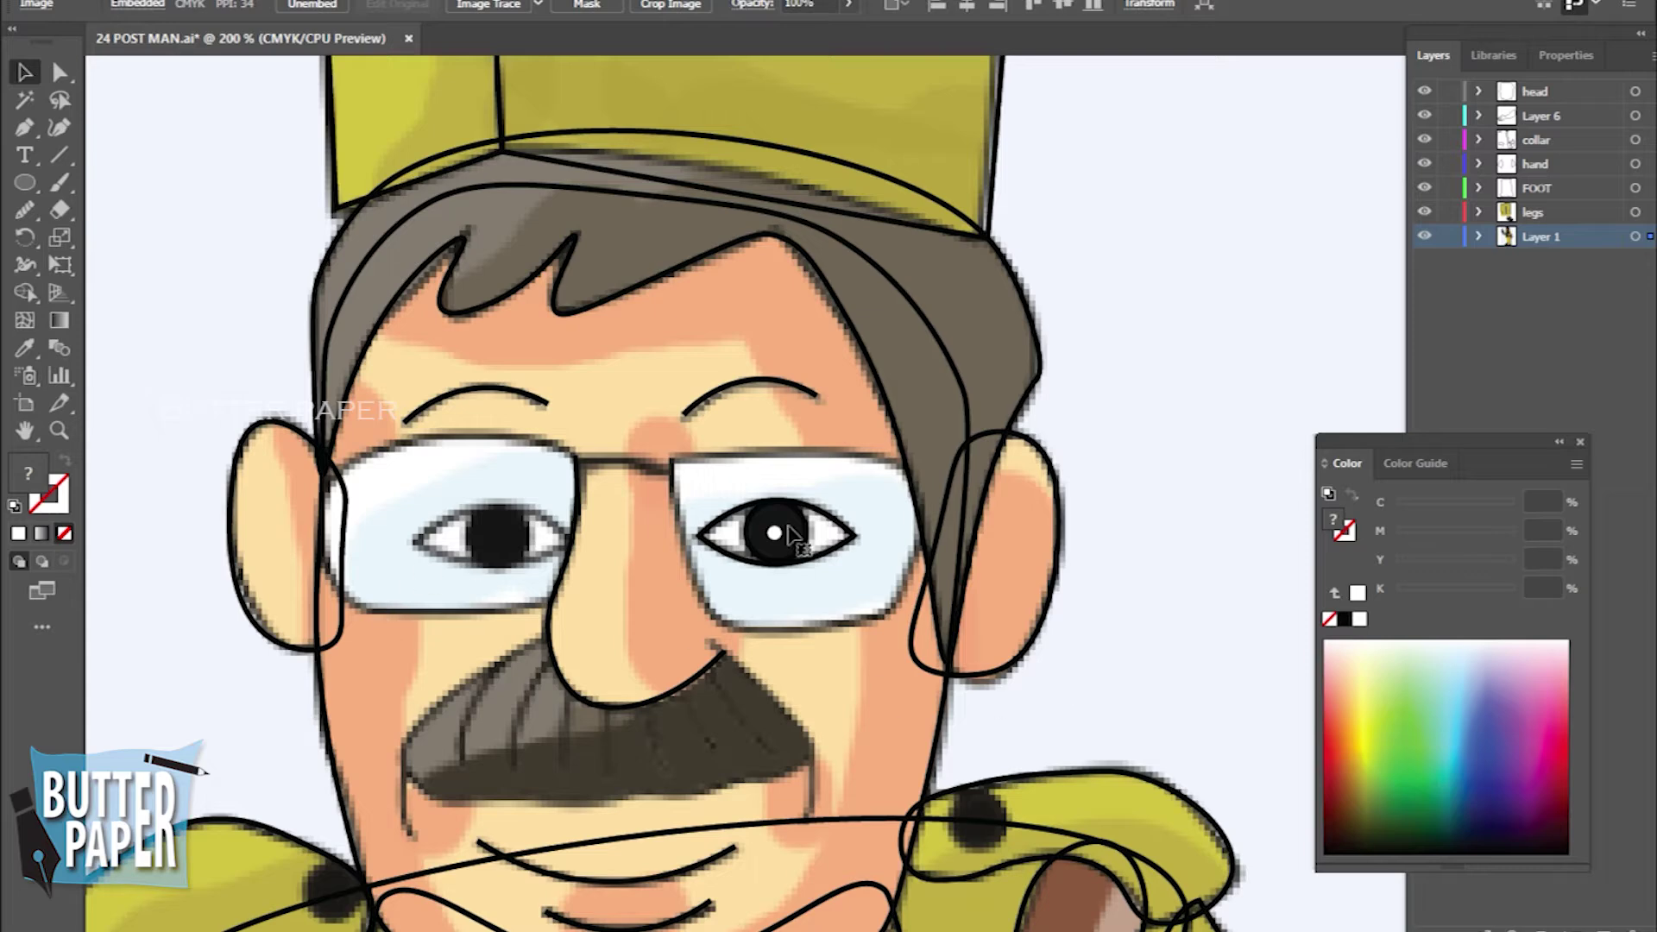
left_click_drag(840, 587, 770, 490)
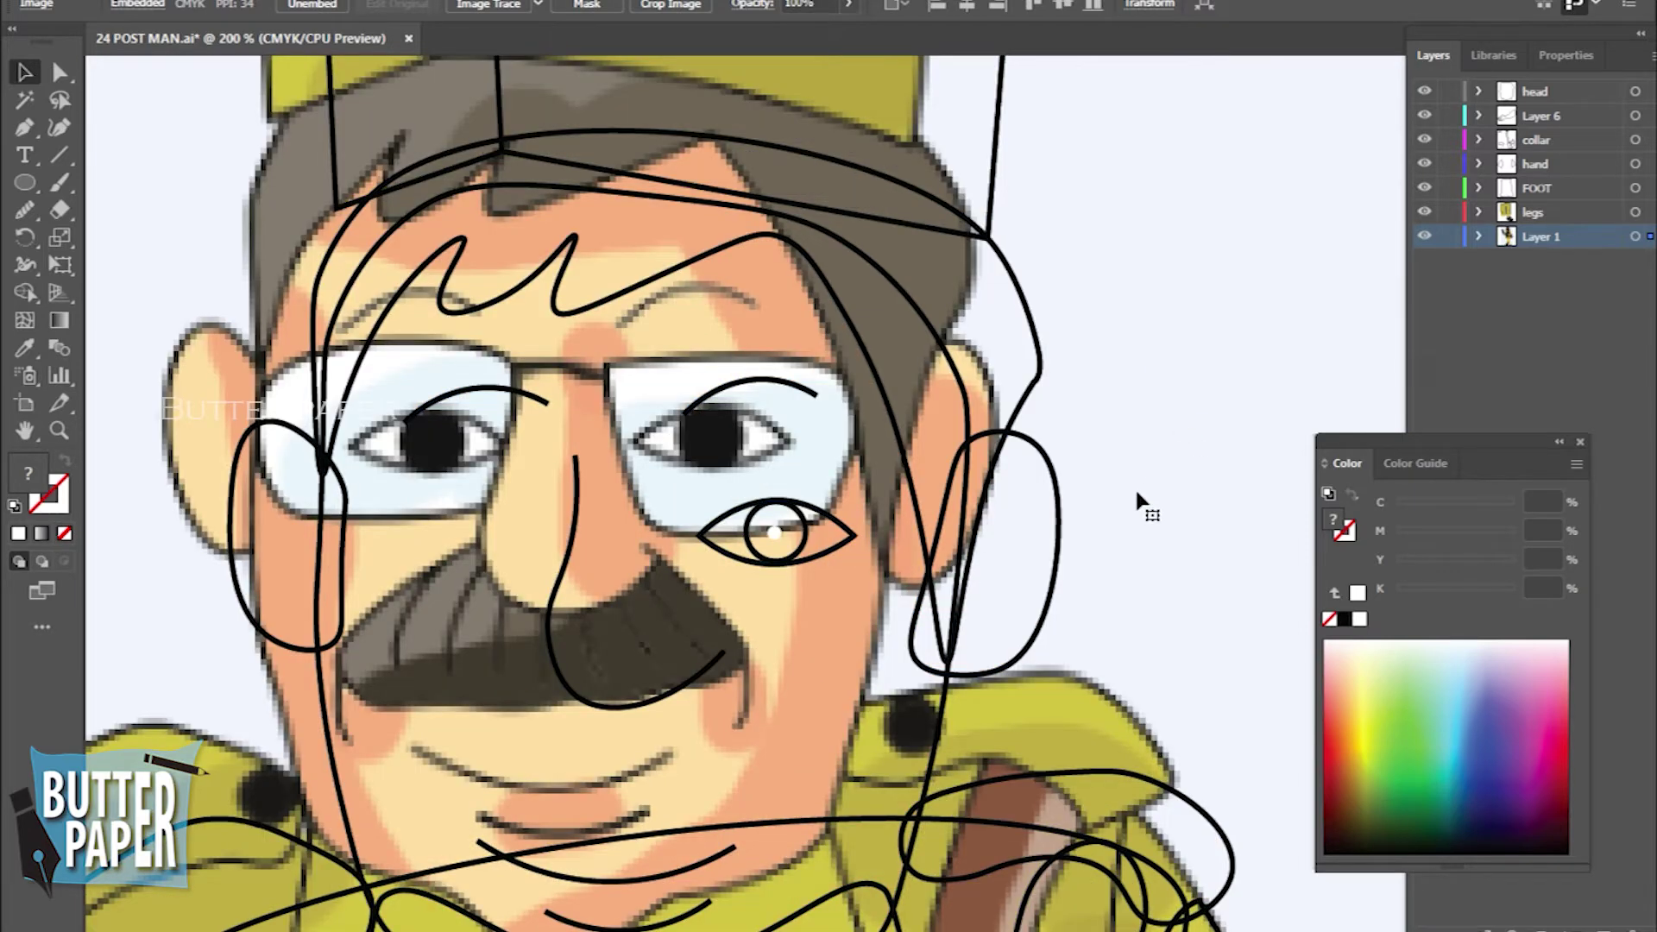
double_click(1172, 456)
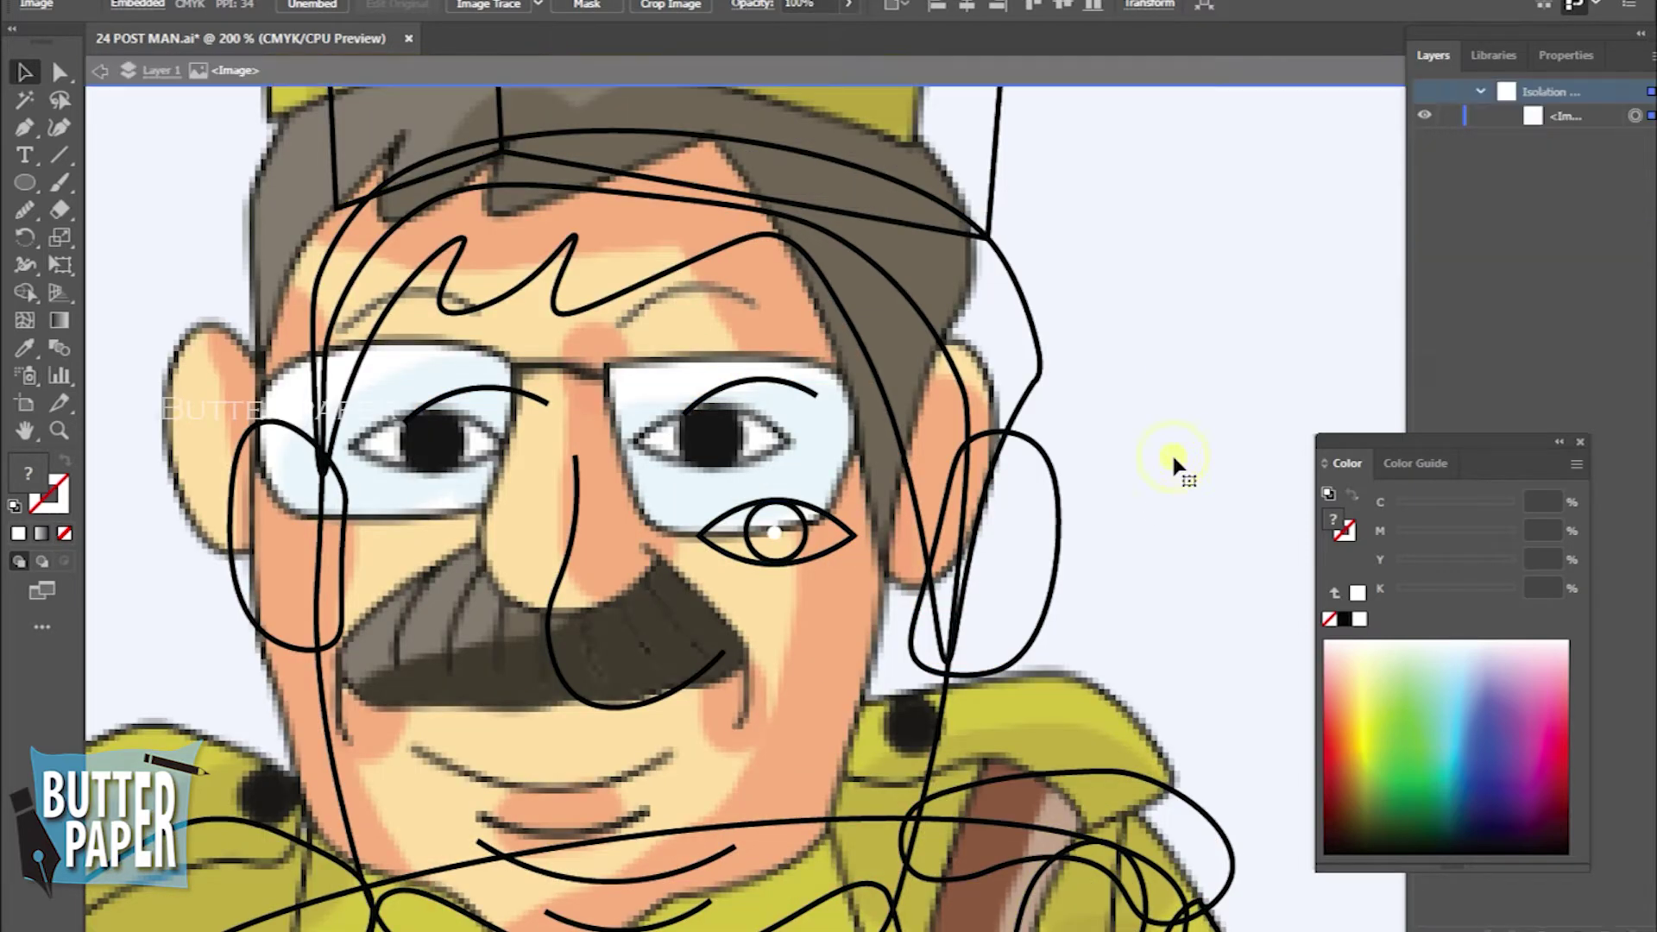
left_click(100, 71)
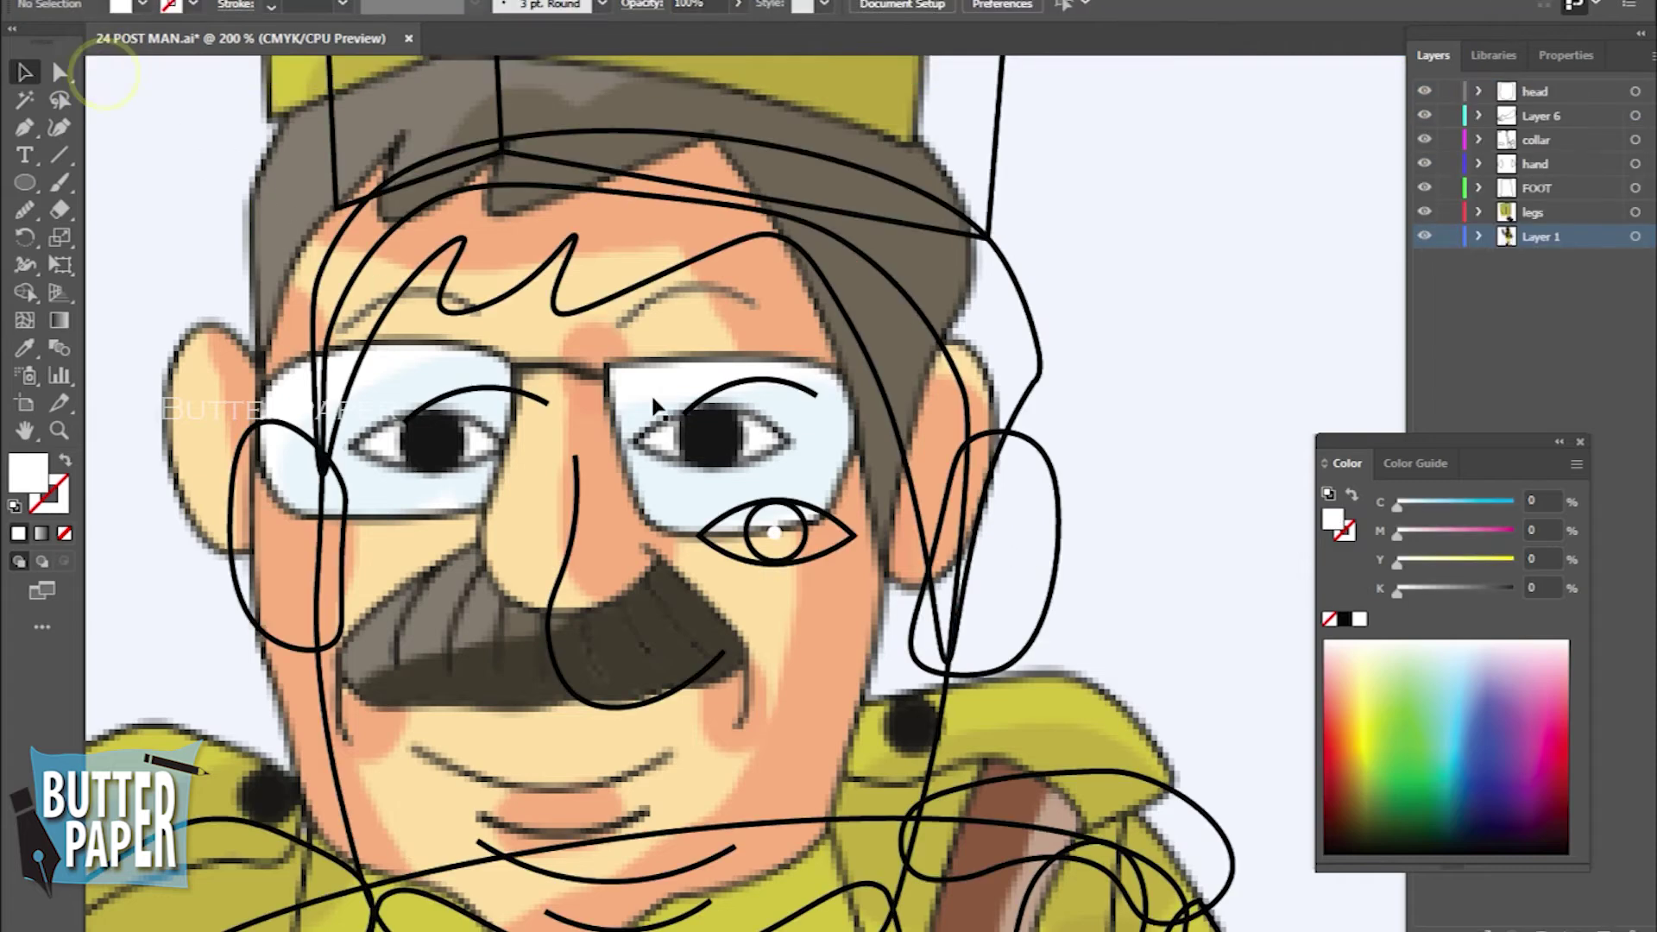
key("ctrl+z")
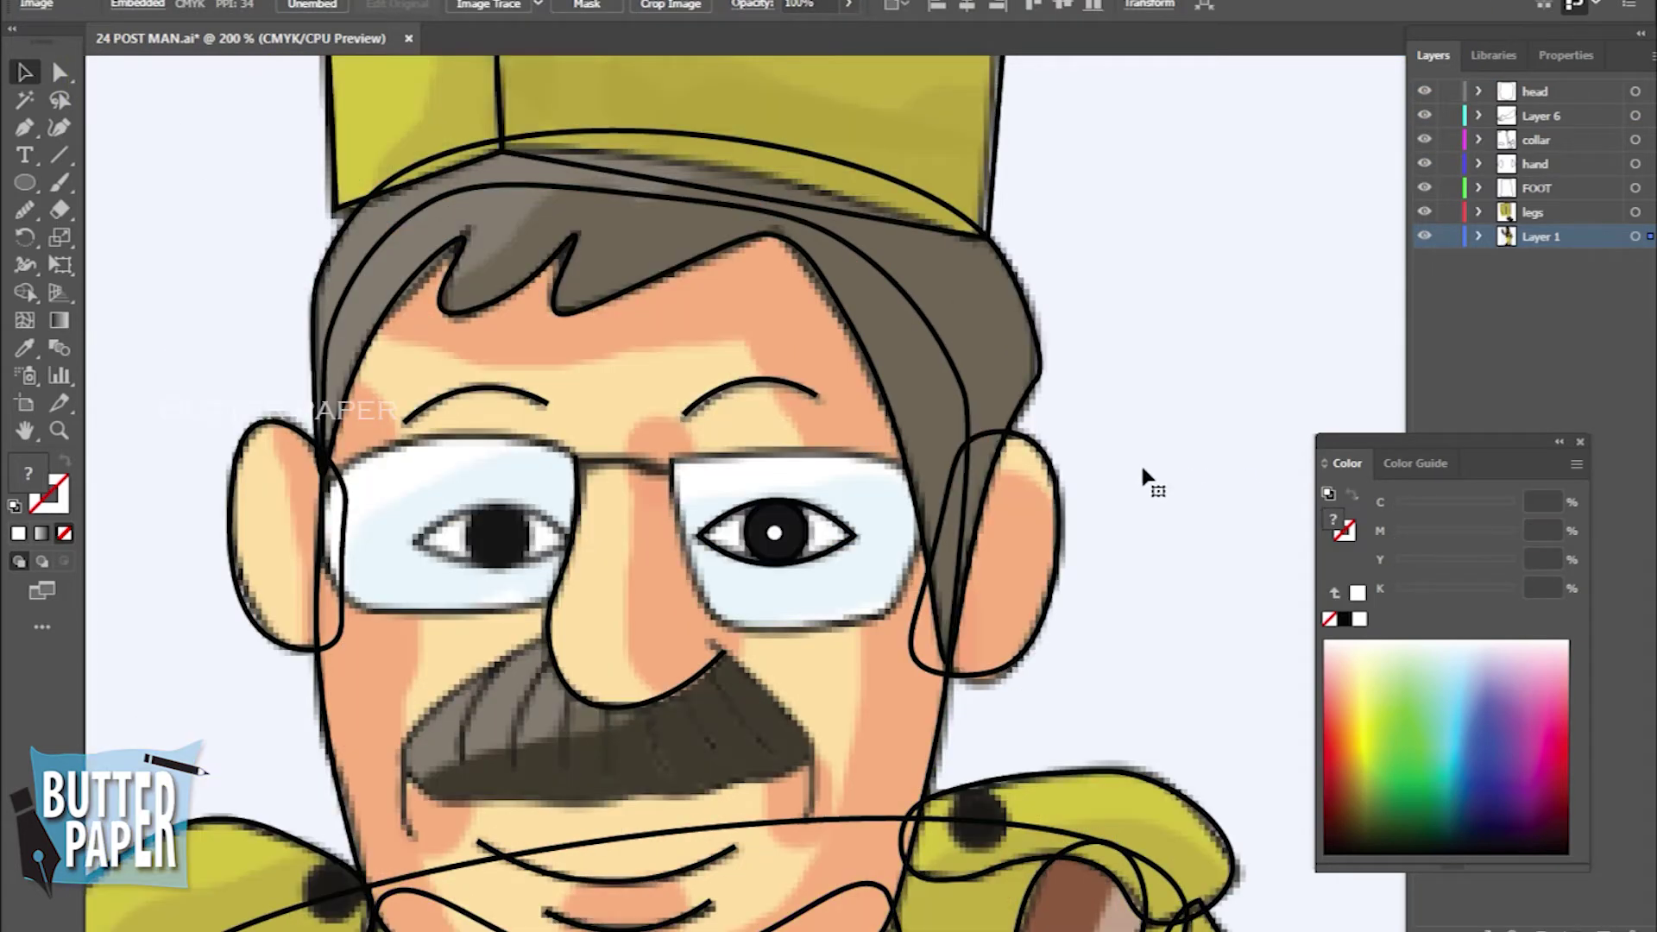
Alt-drag the right eye and pupil onto the left eye and fill the copied pupil black
left_click(805, 537)
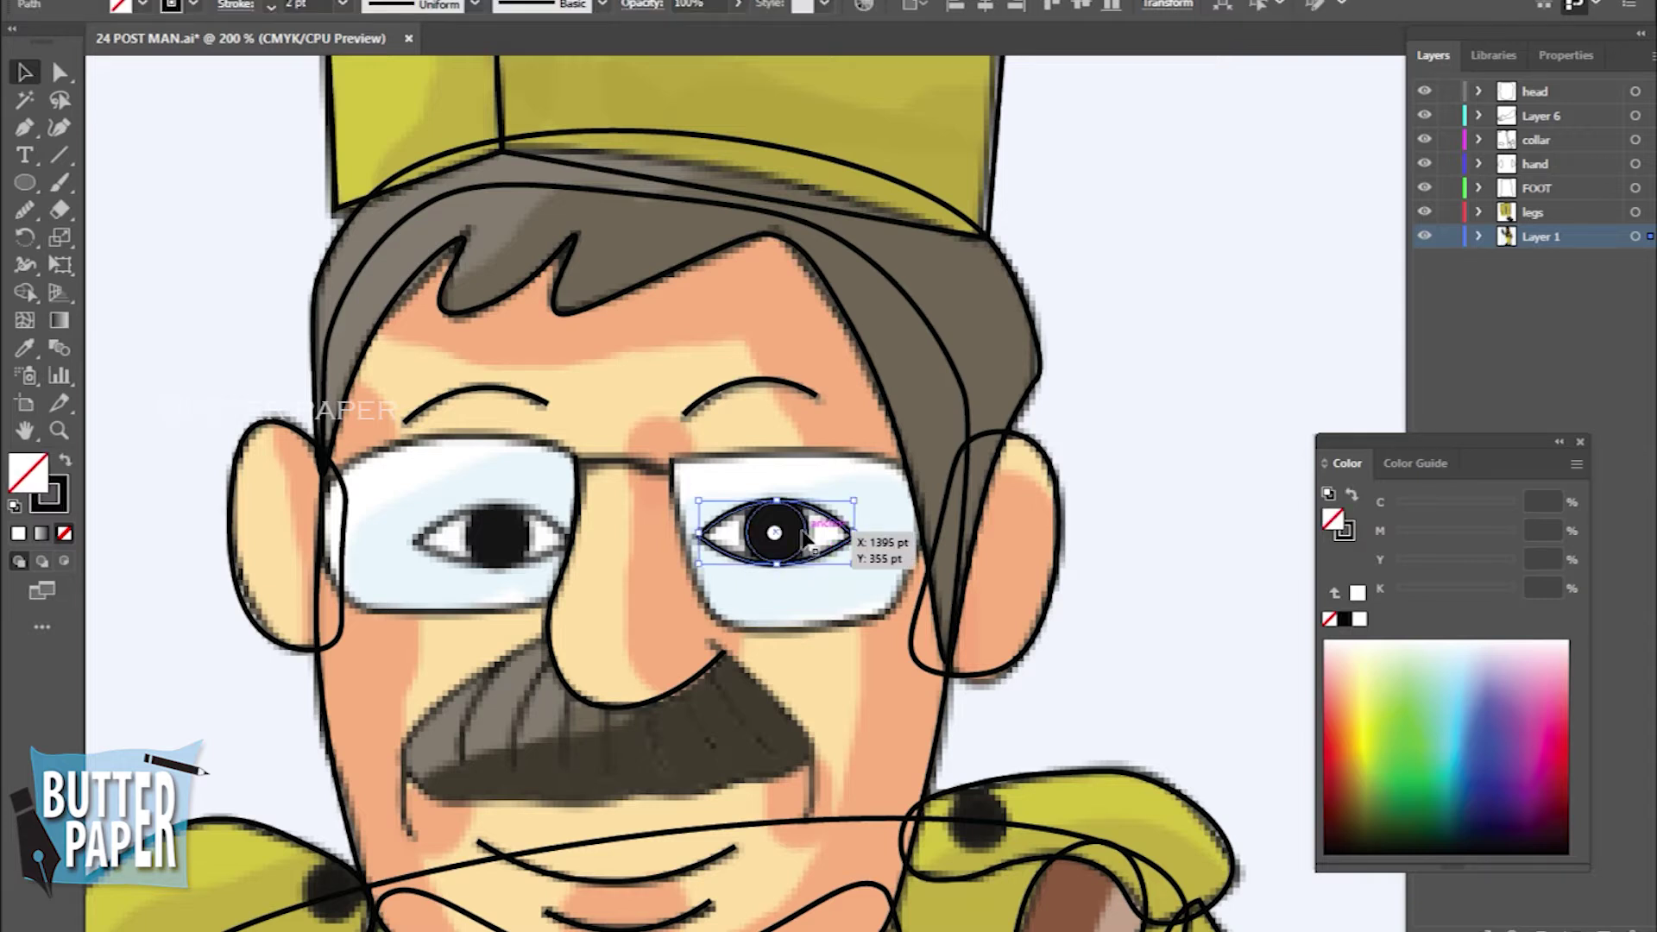
left_click(786, 560, "shift")
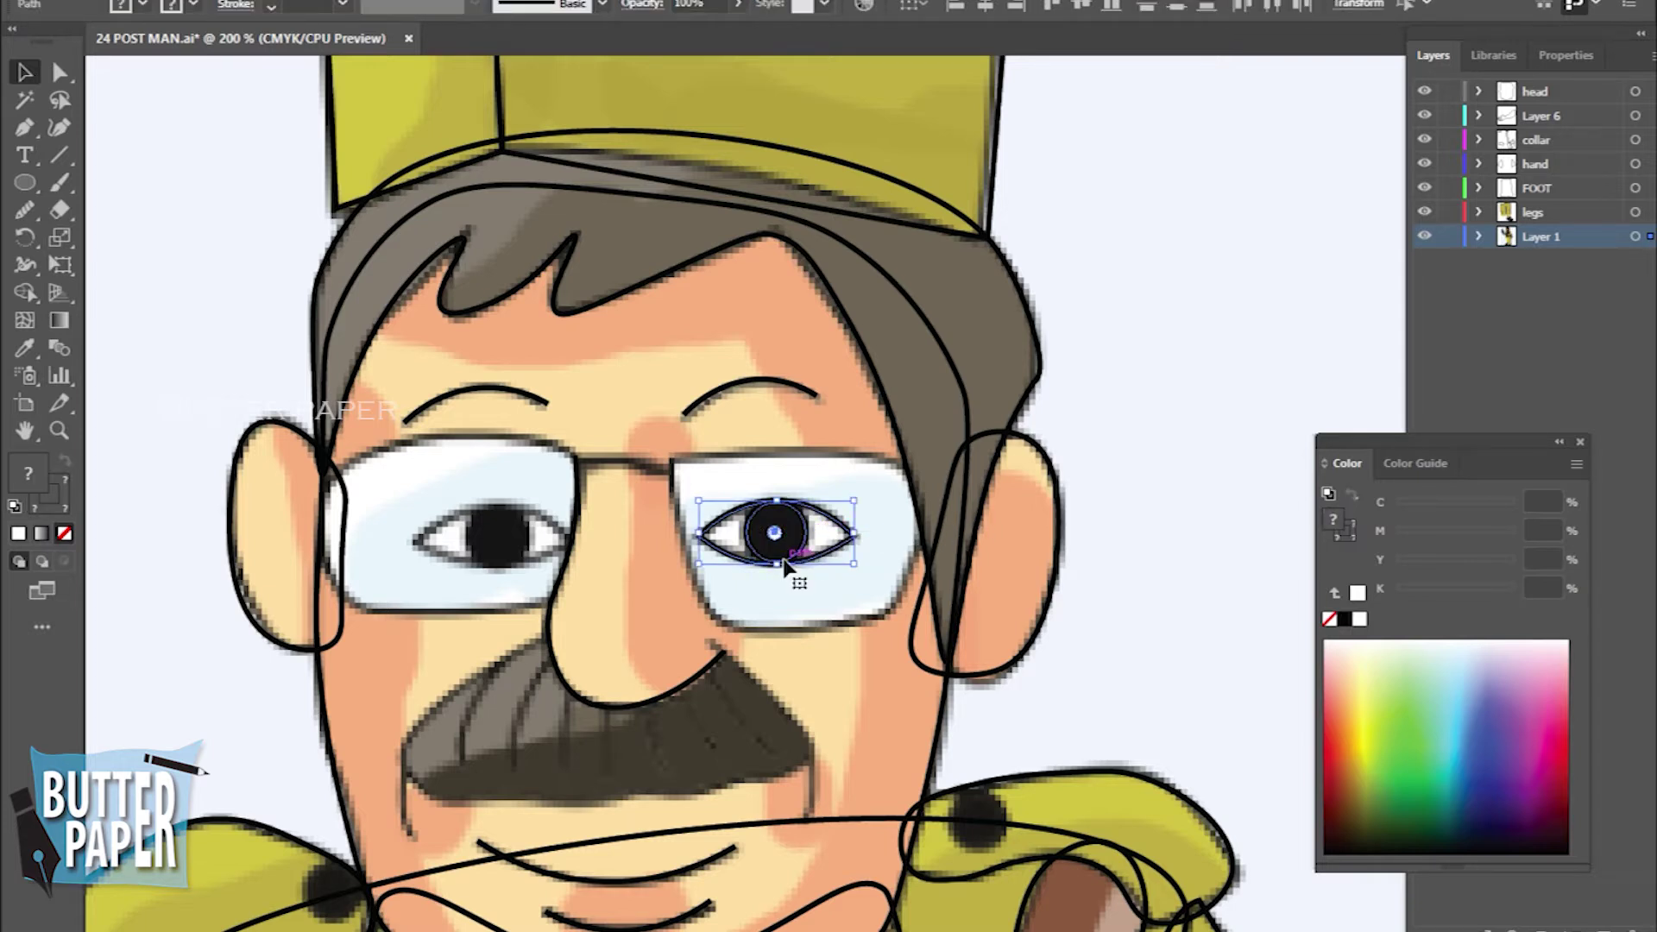
left_click_drag(798, 561, 508, 567)
left_click(1172, 416)
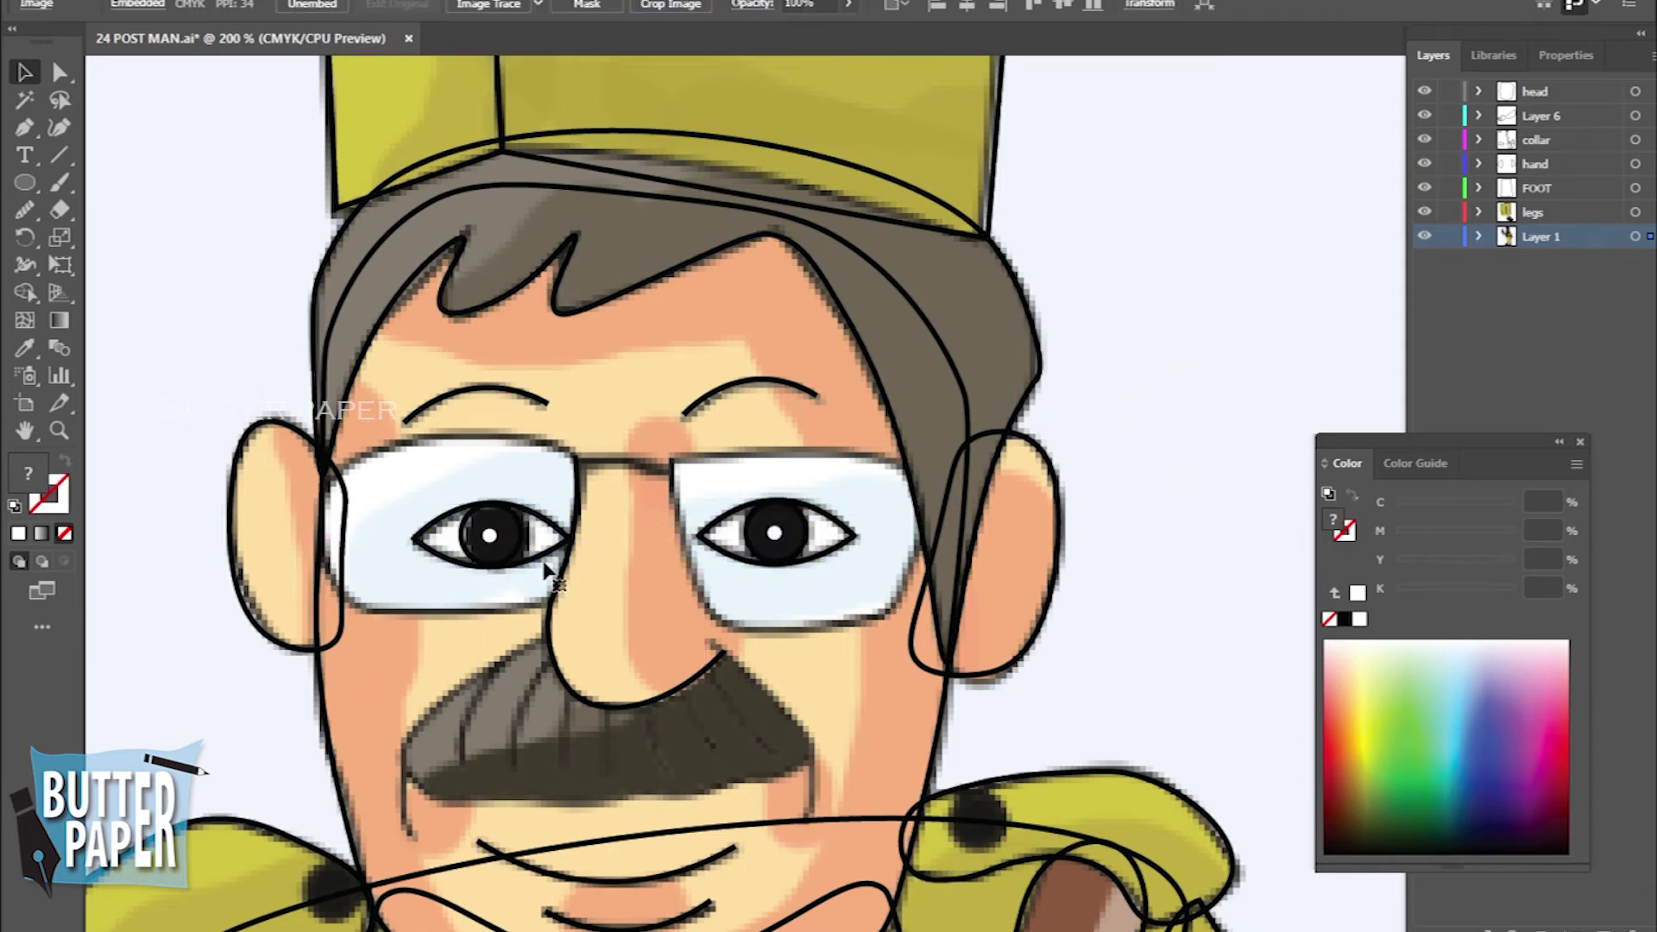
left_click(524, 544)
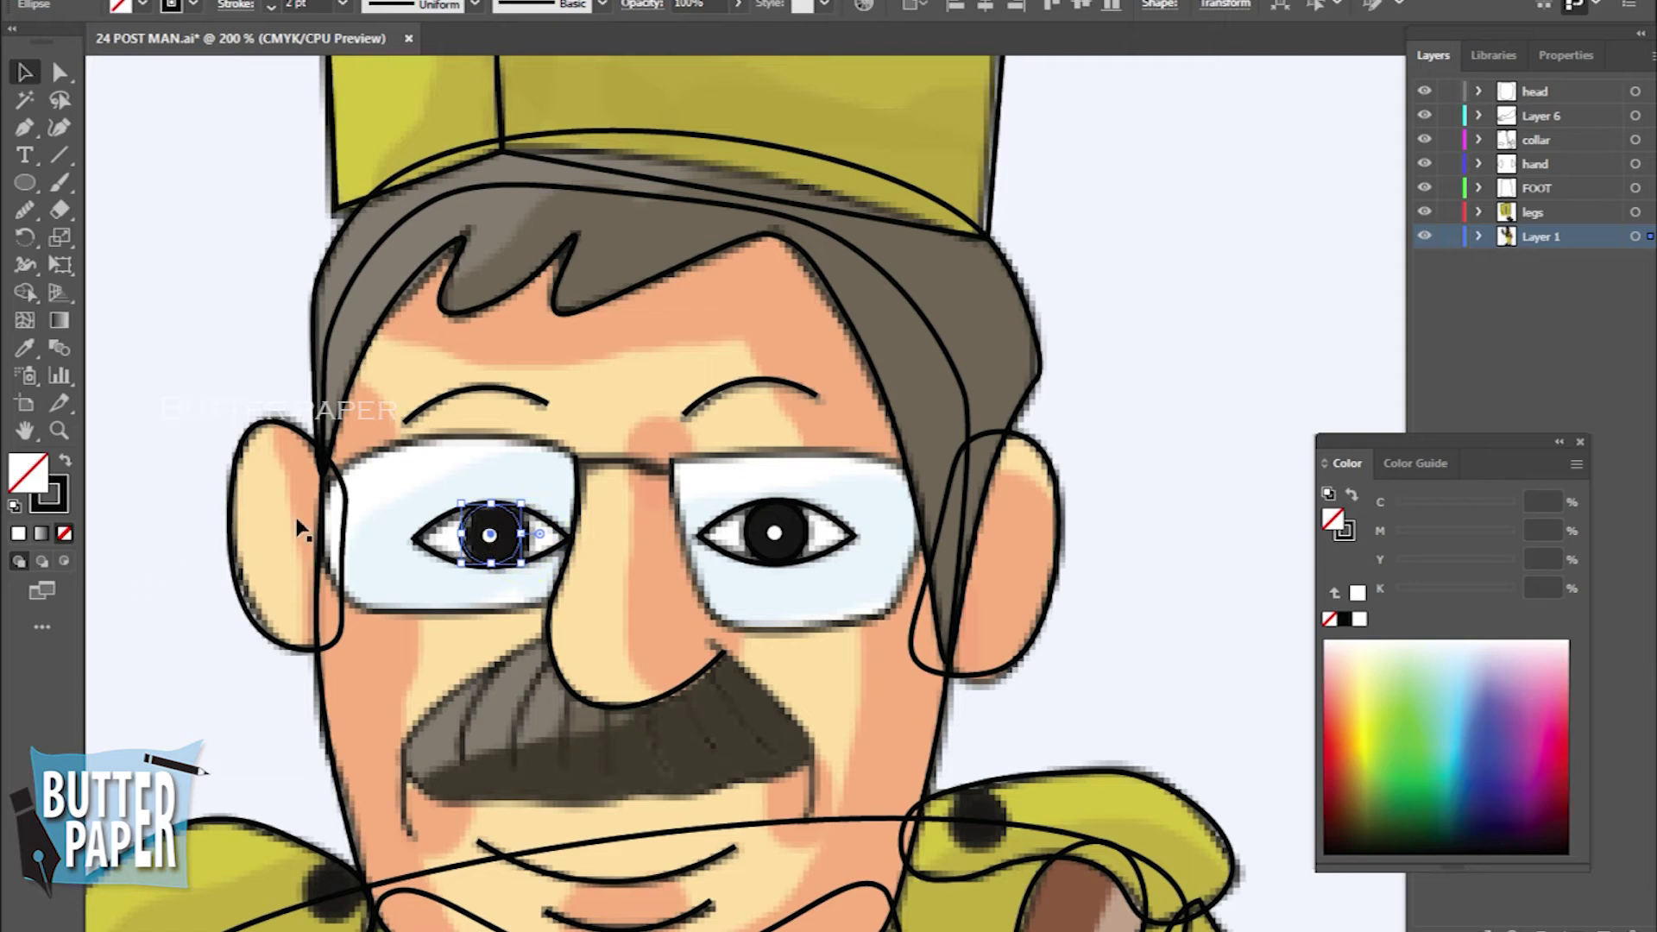
left_click(1344, 619)
left_click(842, 577)
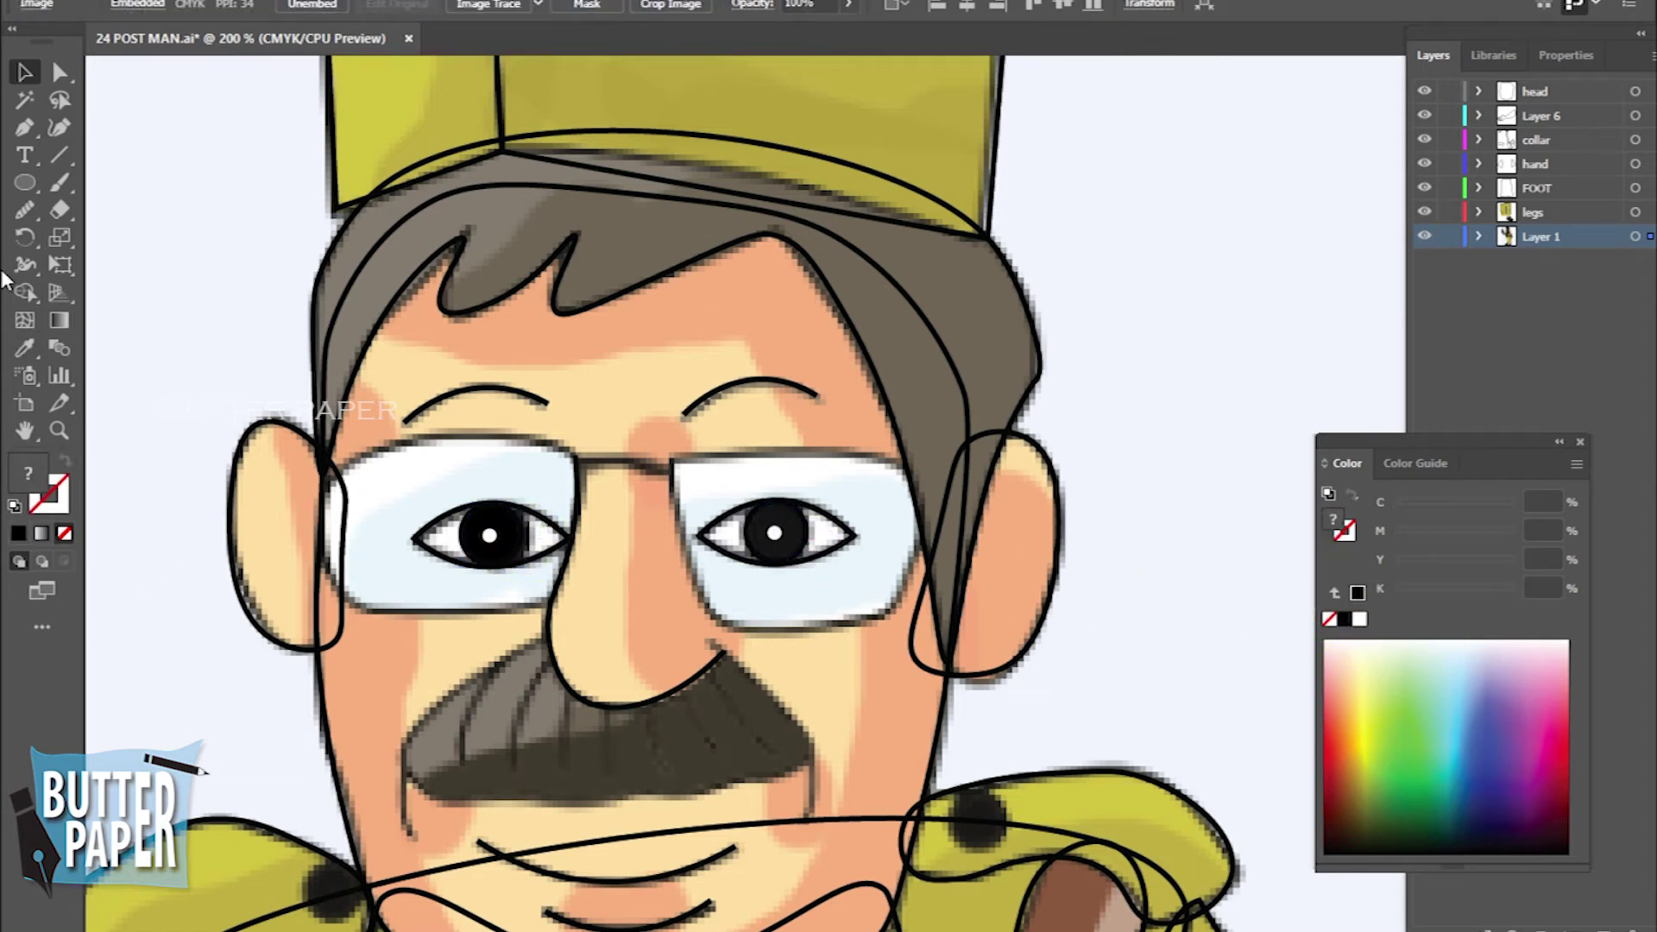
Trace the right glasses lens as a closed Pen path starting at the bridge
left_click(23, 129)
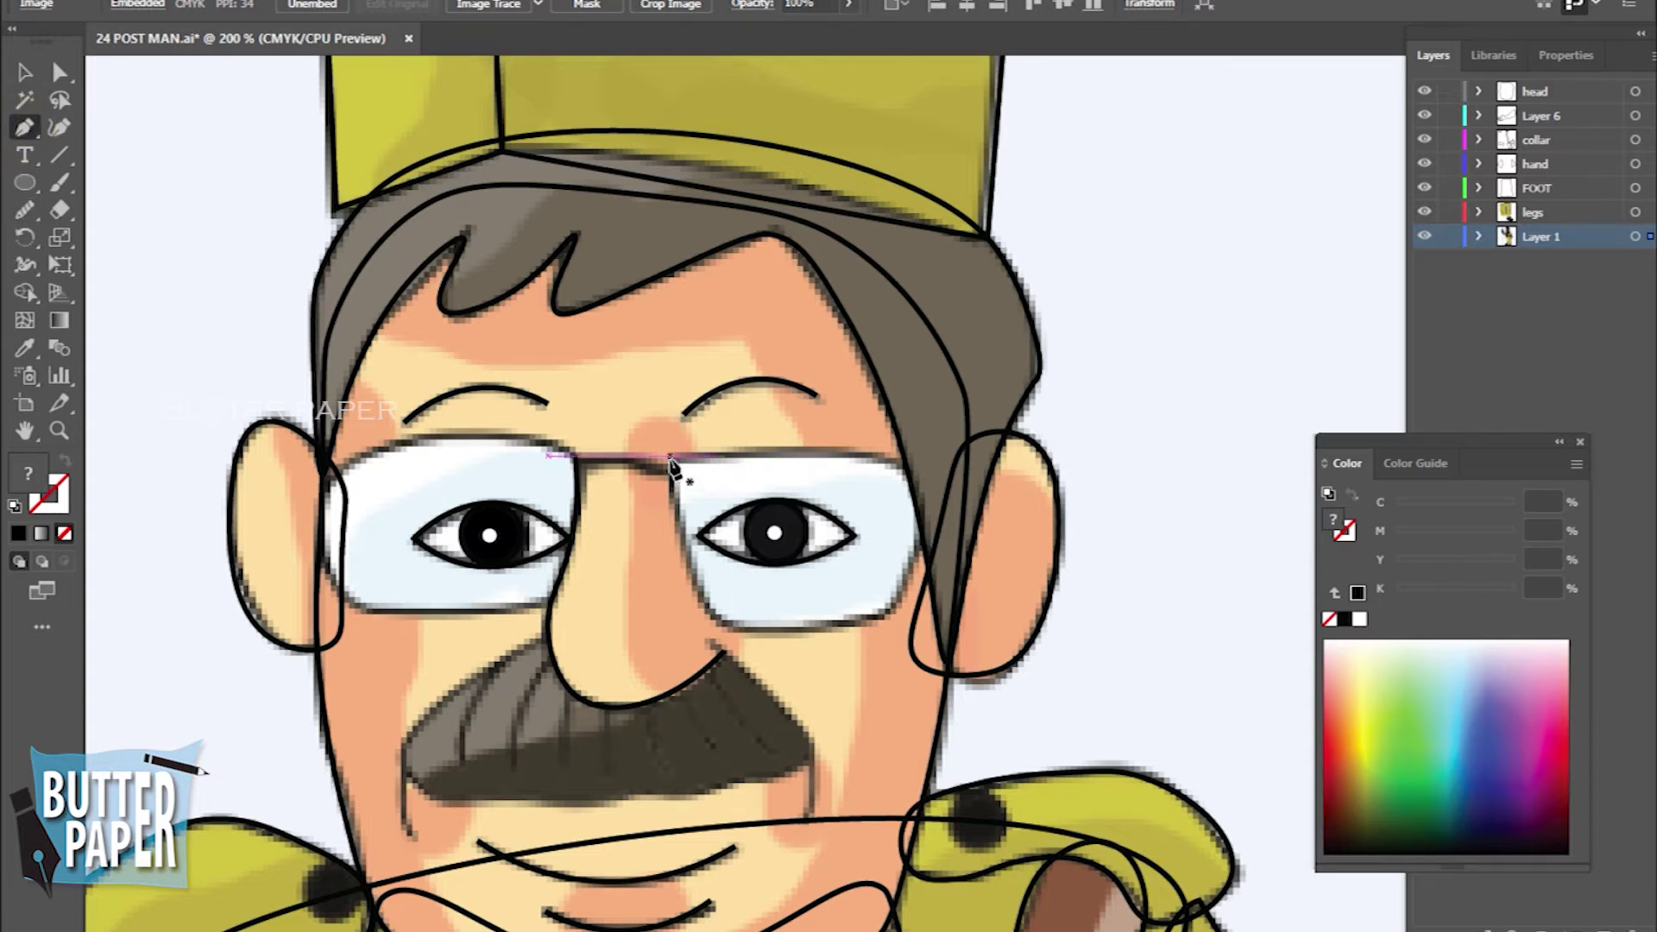
left_click(671, 455)
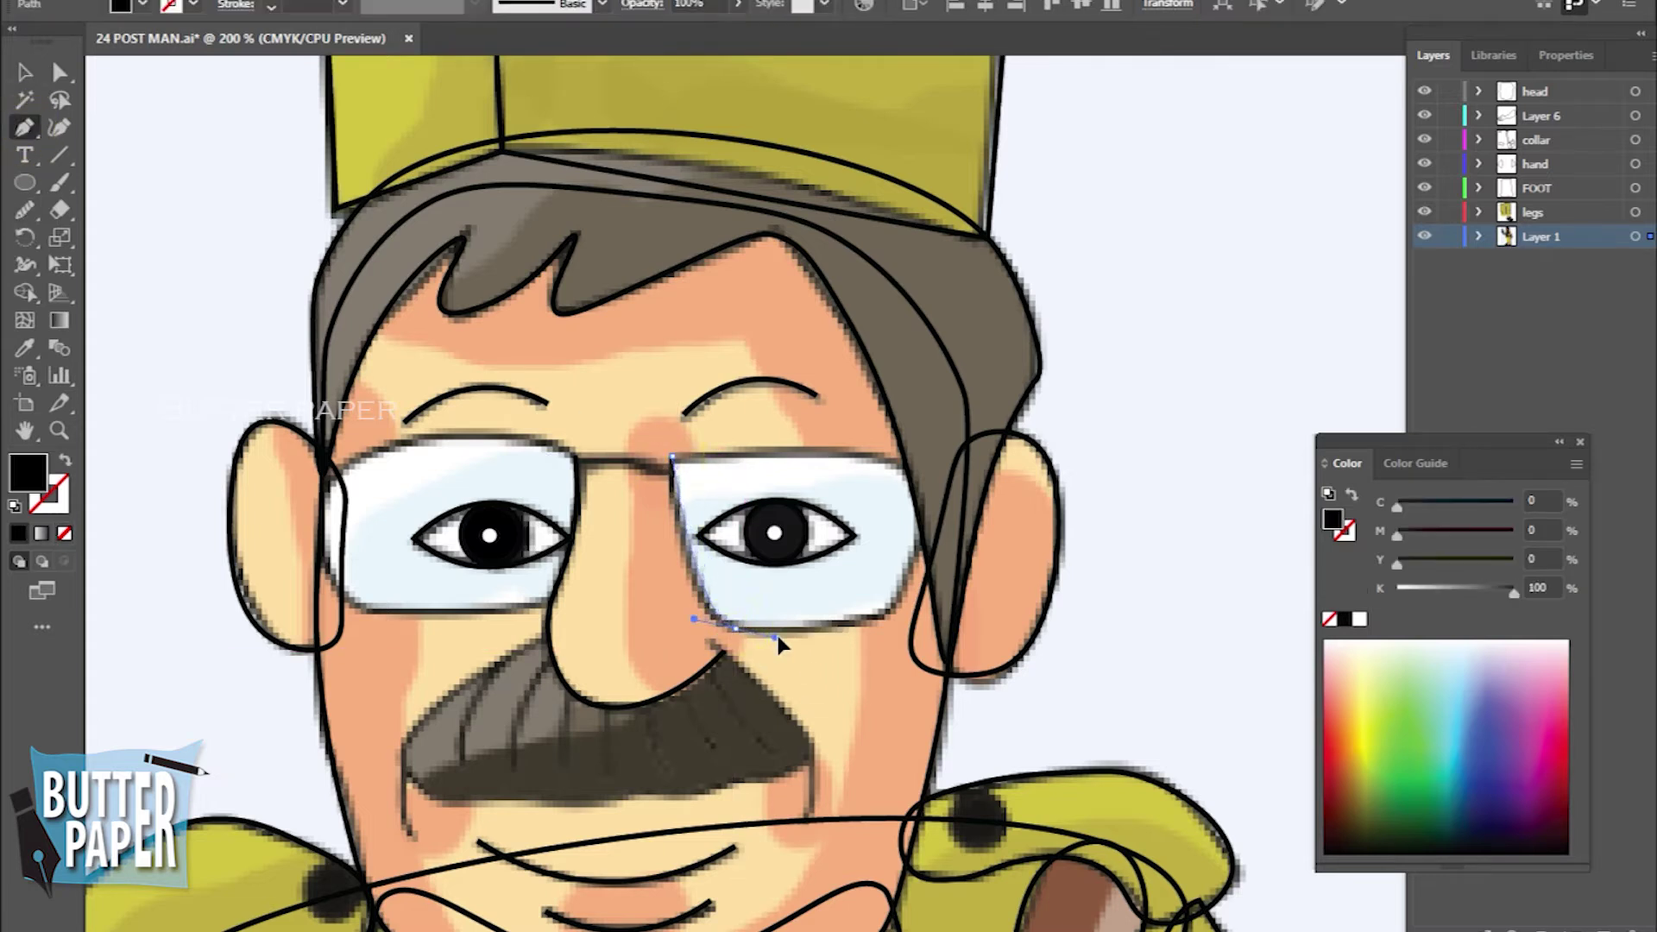
left_click_drag(735, 626, 790, 642)
left_click(883, 615)
left_click_drag(975, 598, 972, 594)
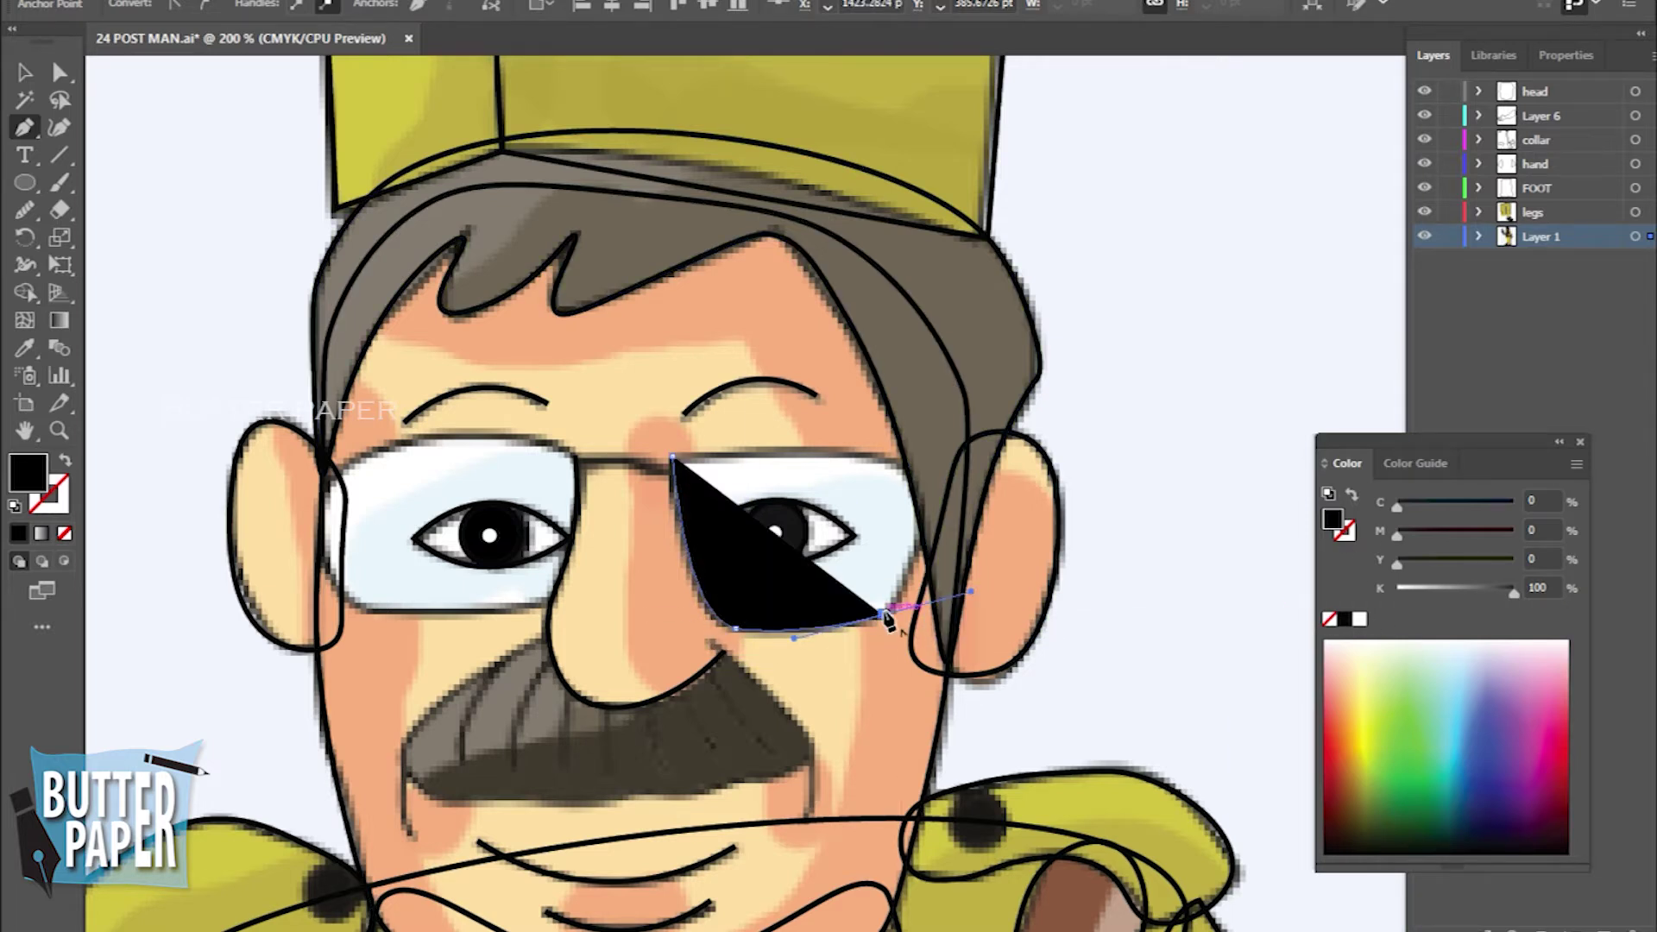
left_click(888, 620)
left_click_drag(877, 456, 777, 418)
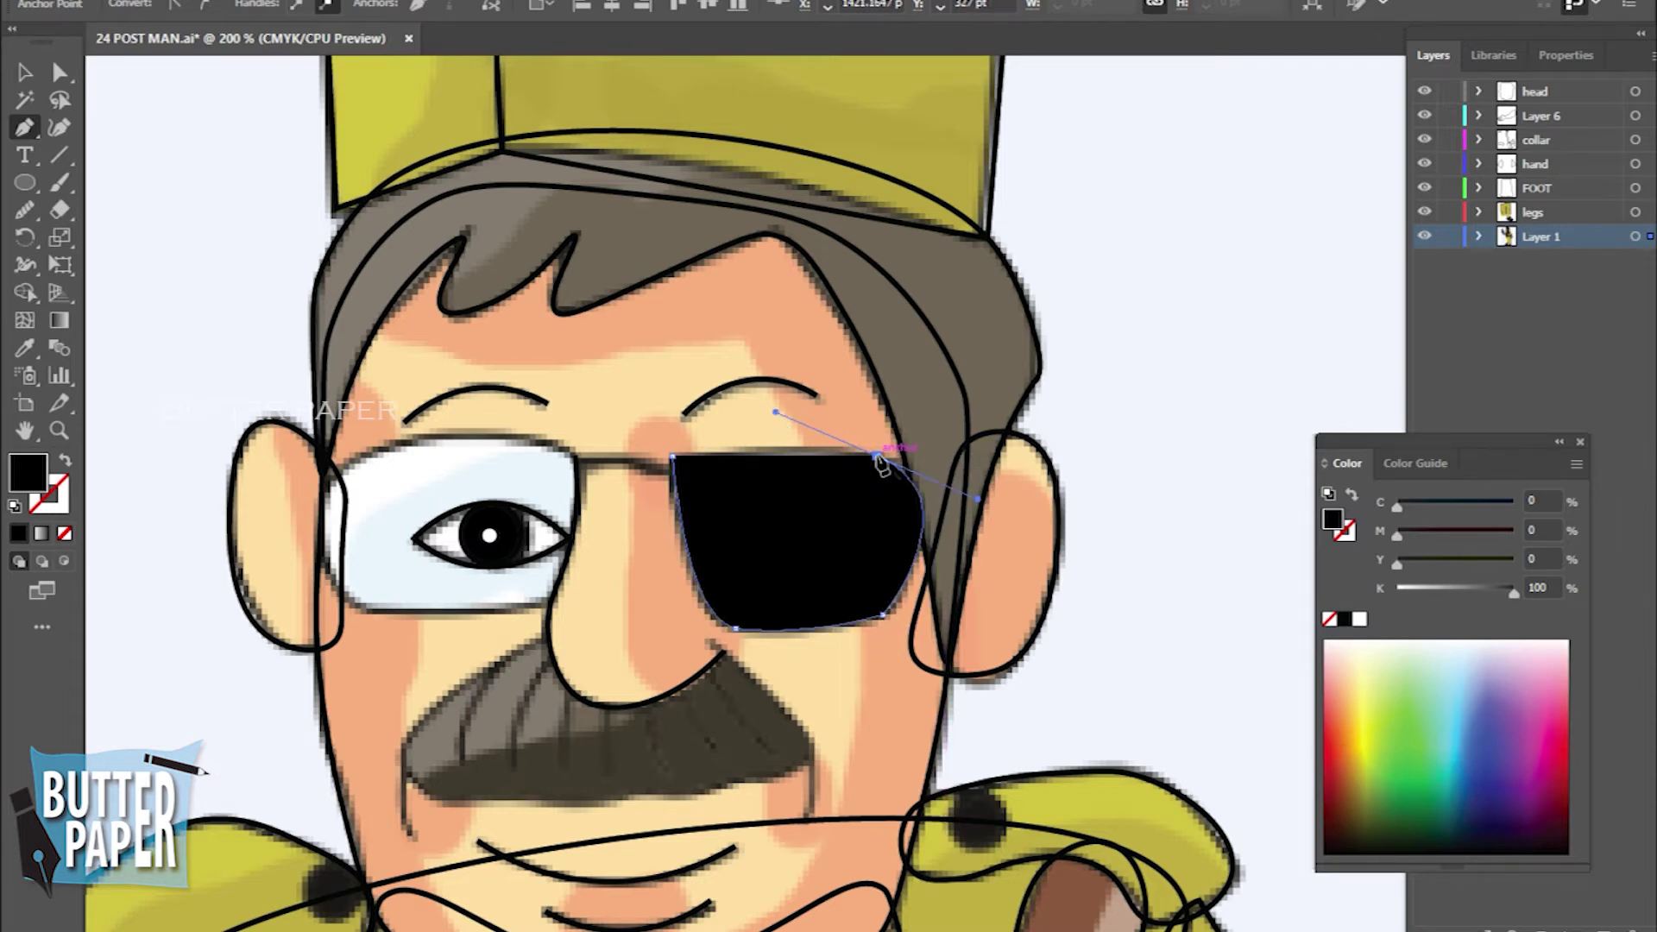
left_click(672, 456)
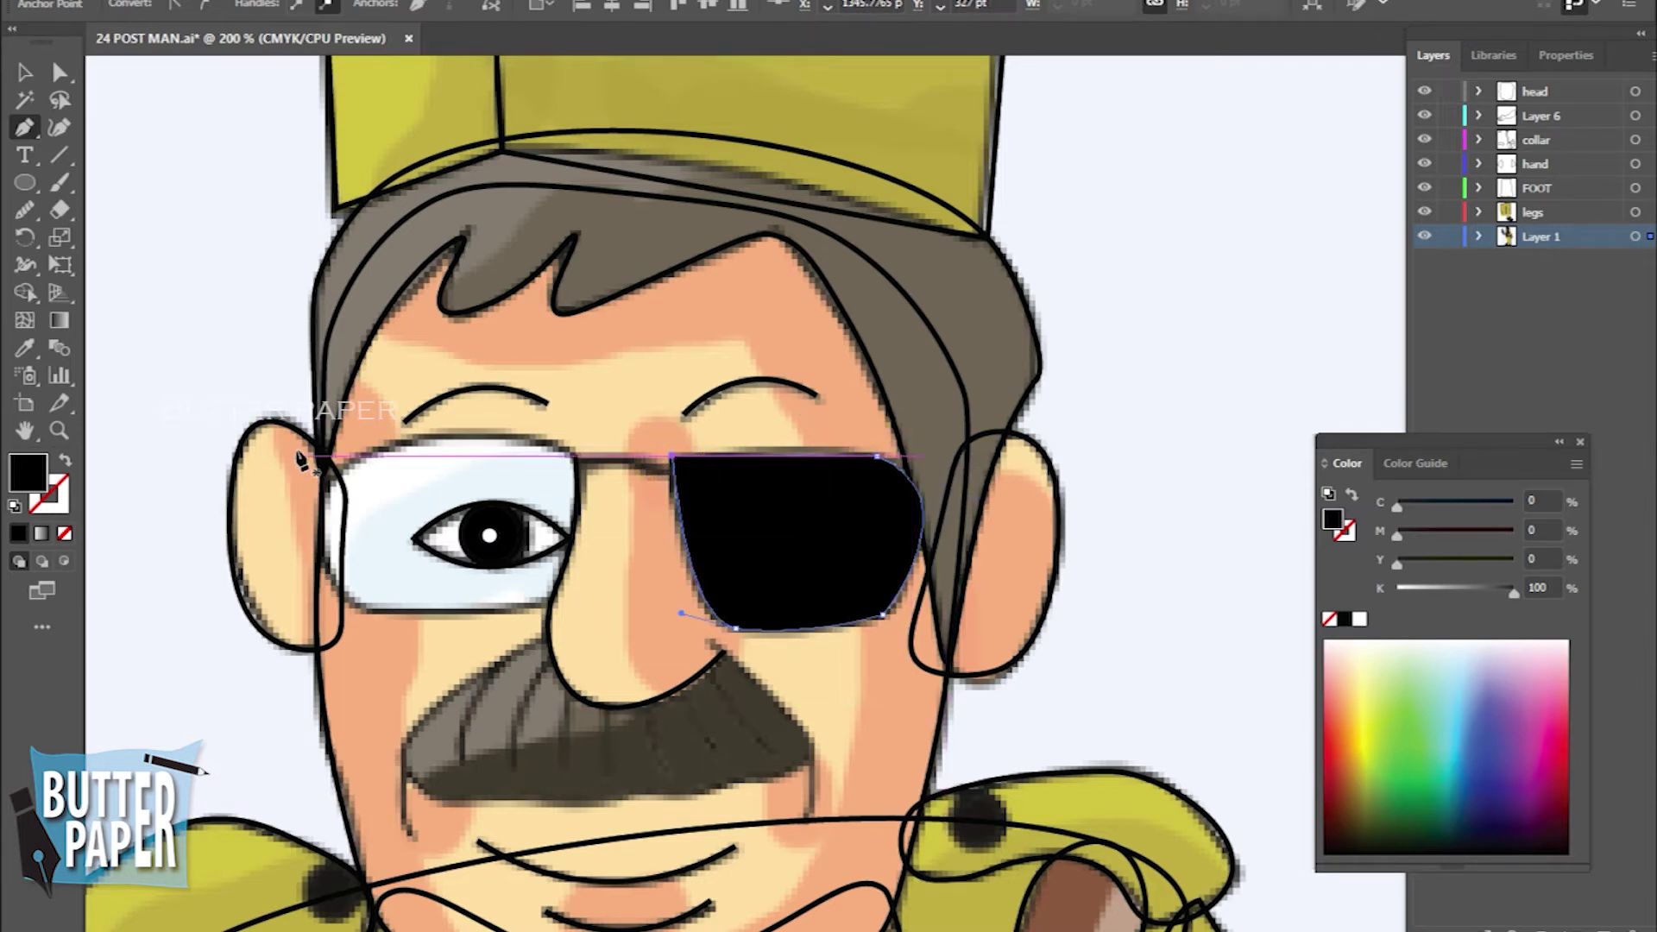
Fill the lens white and give it a thicker black outline from the Stroke list
left_click(1359, 619)
key("v")
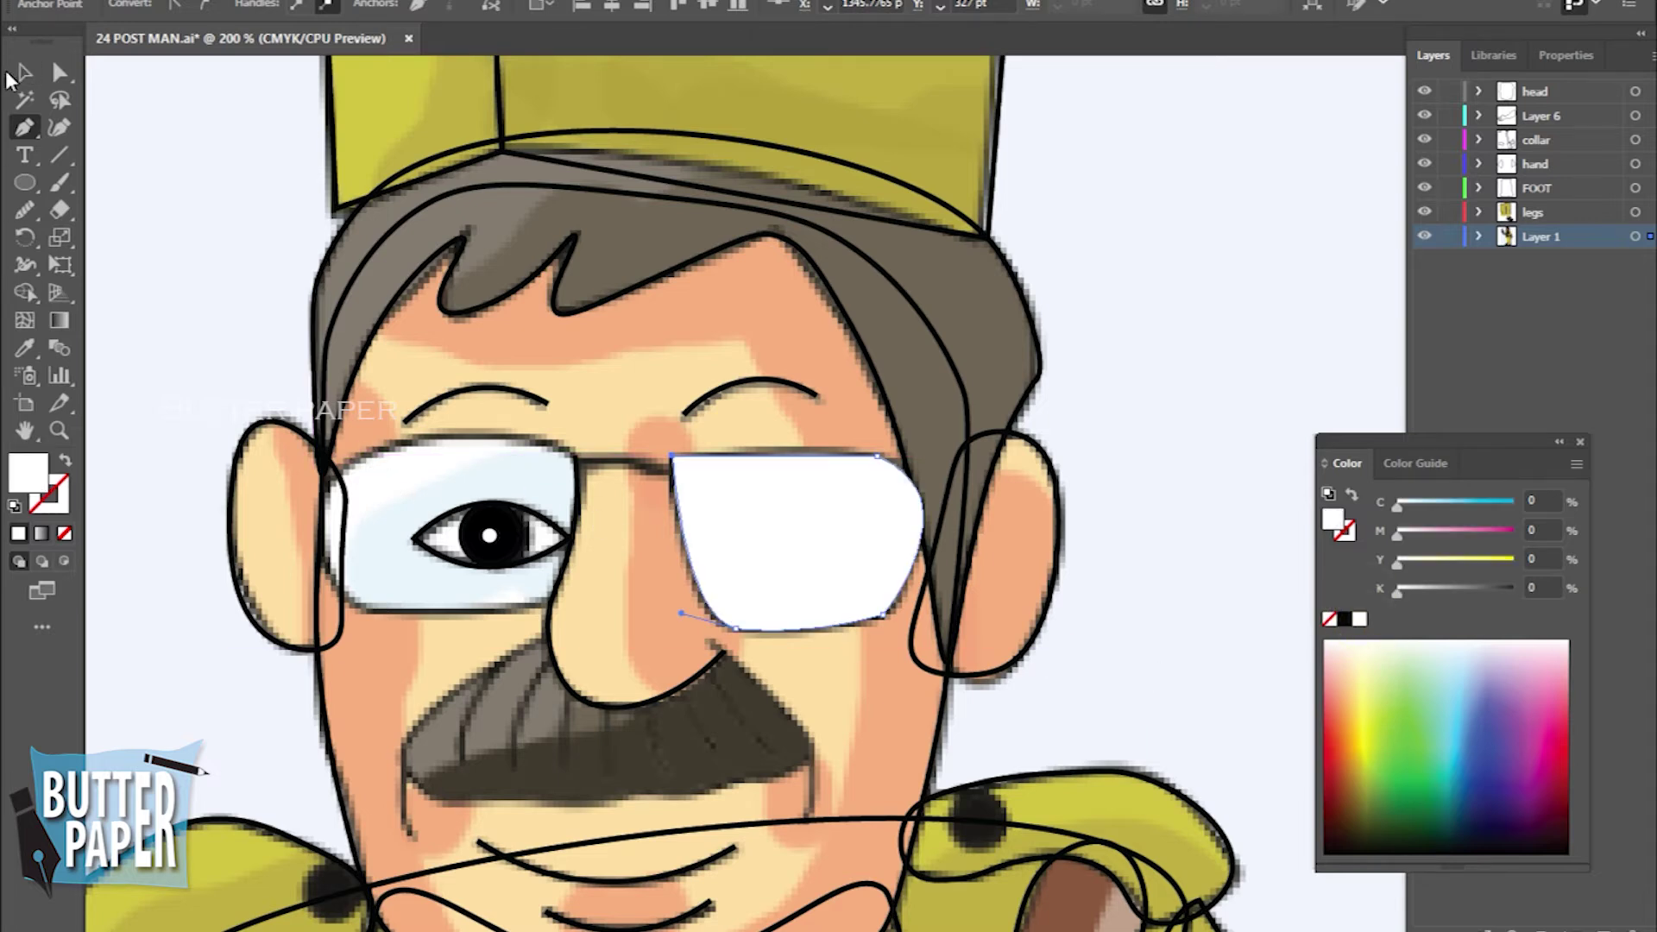
left_click(735, 466)
left_click(343, 4)
left_click(371, 127)
left_click(1127, 360)
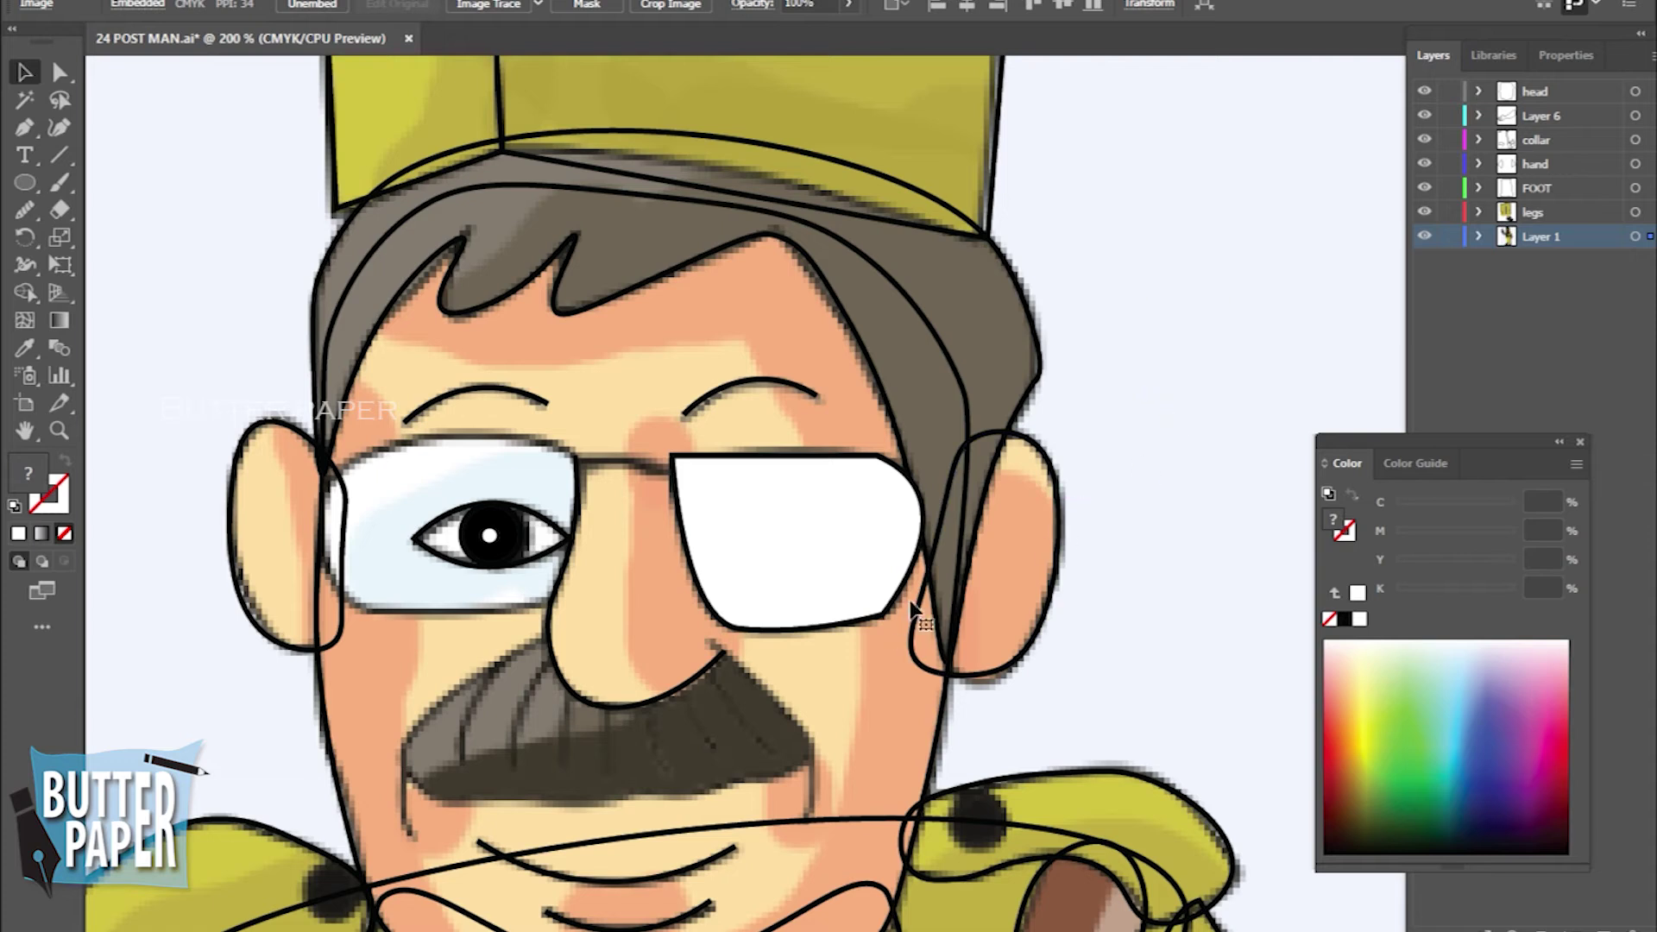
left_click(803, 473)
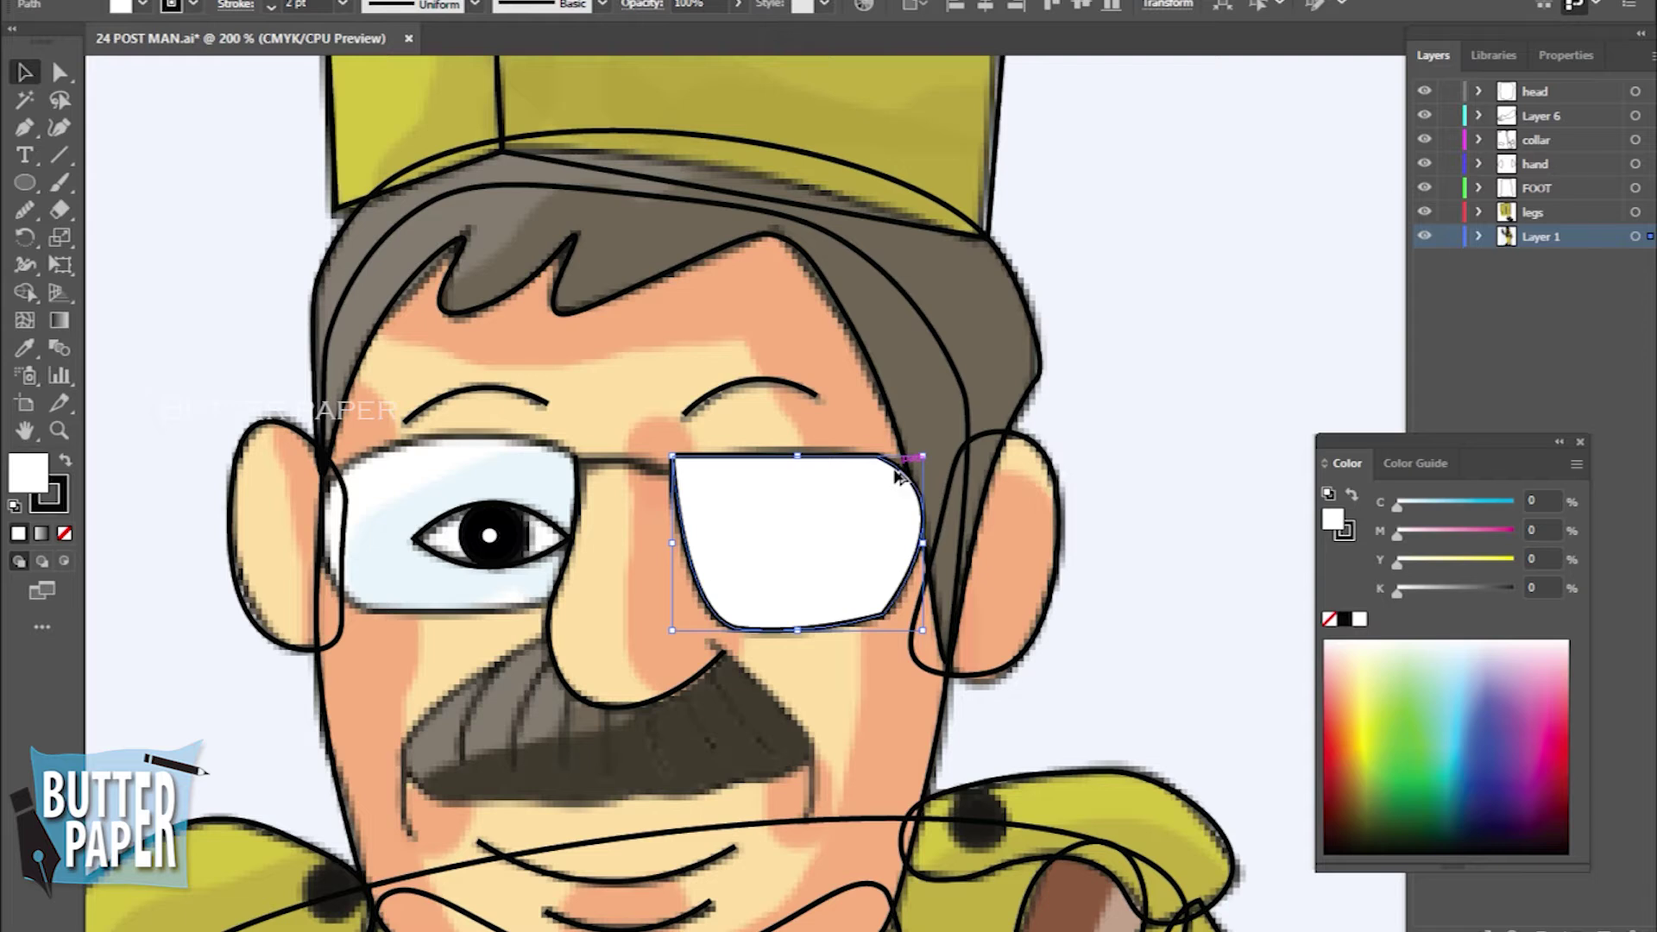
Alt-drag a copy of the lens toward the left eye and flip it horizontally
left_click_drag(898, 471, 619, 467)
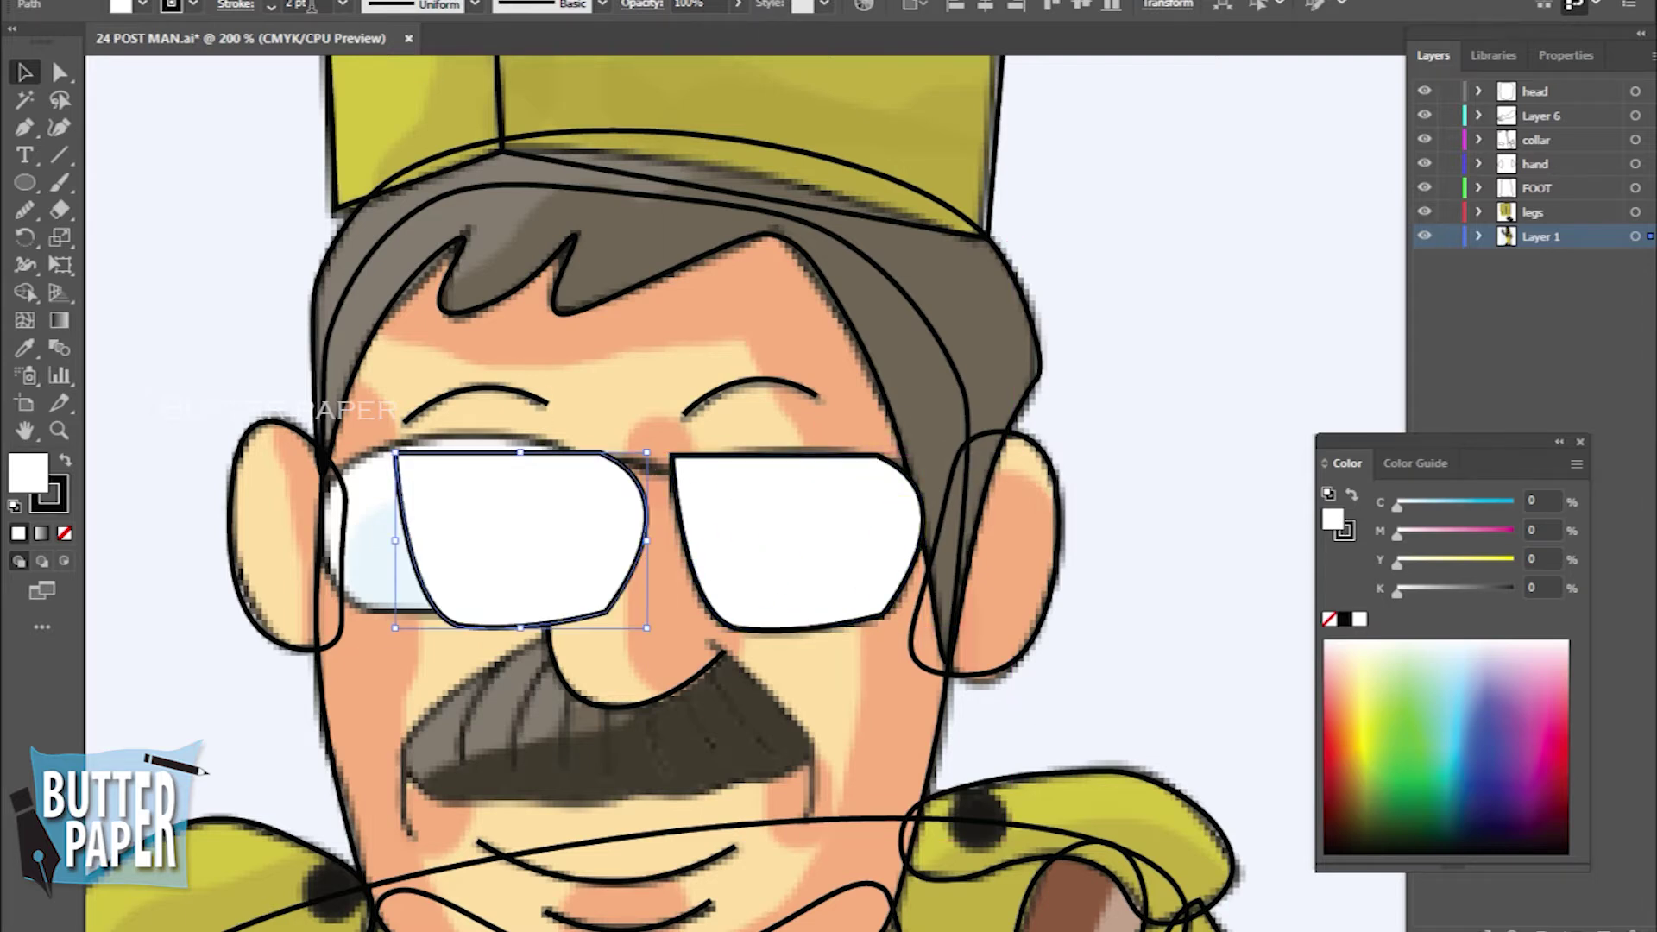
left_click(1567, 57)
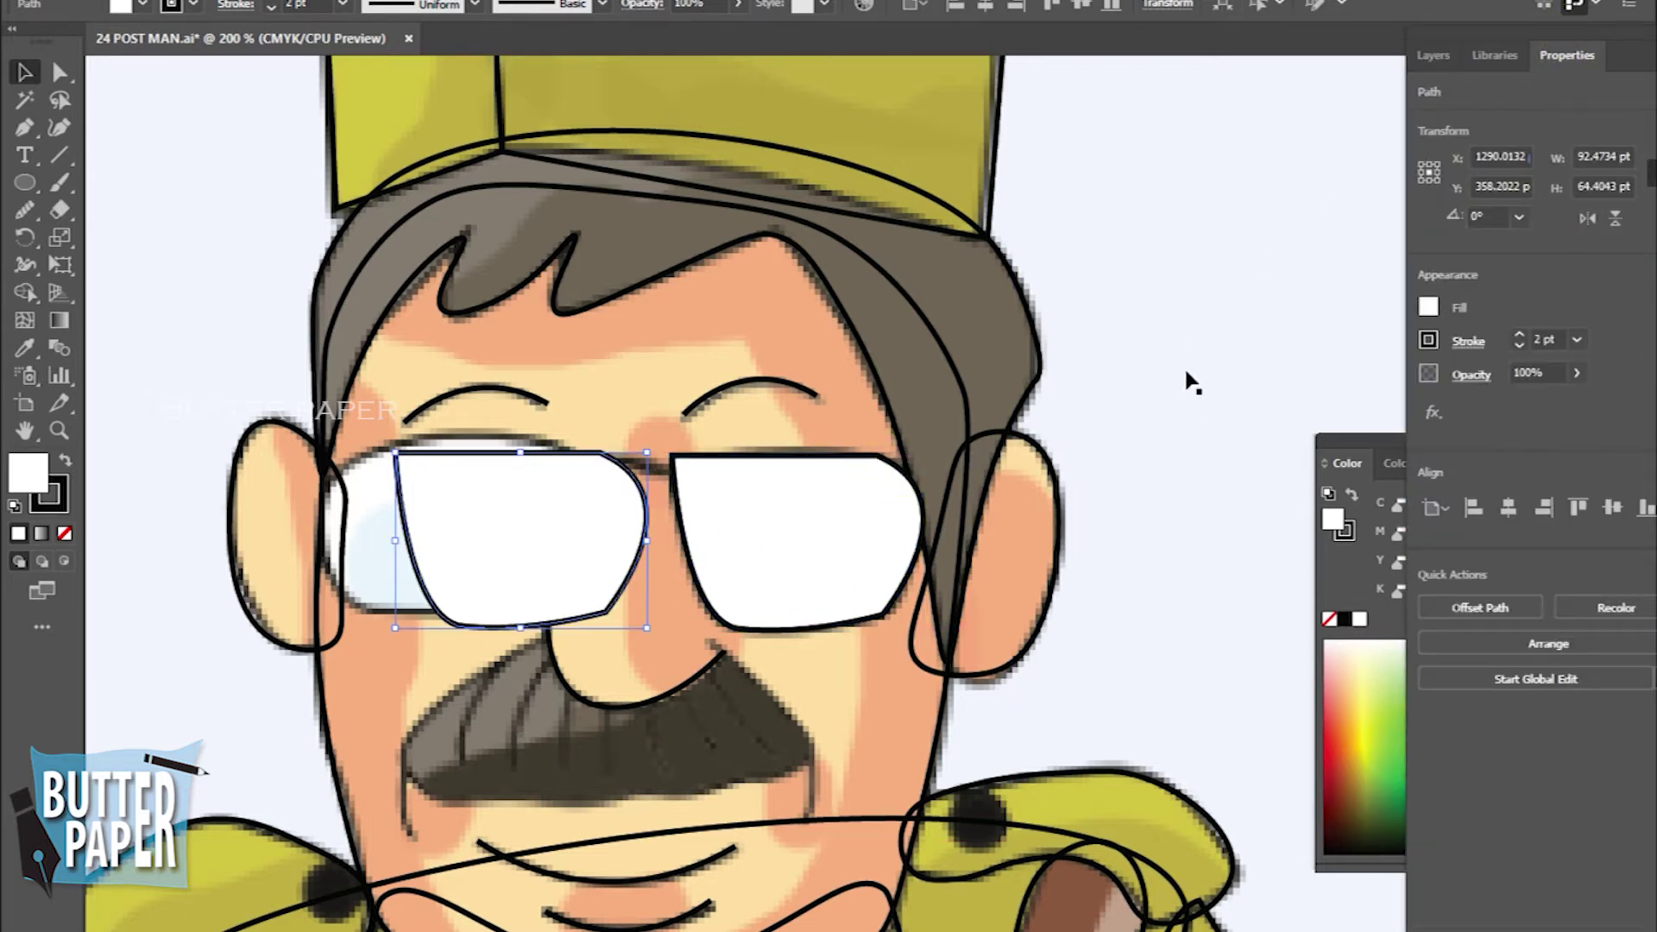
left_click(1587, 218)
left_click_drag(596, 463, 509, 445)
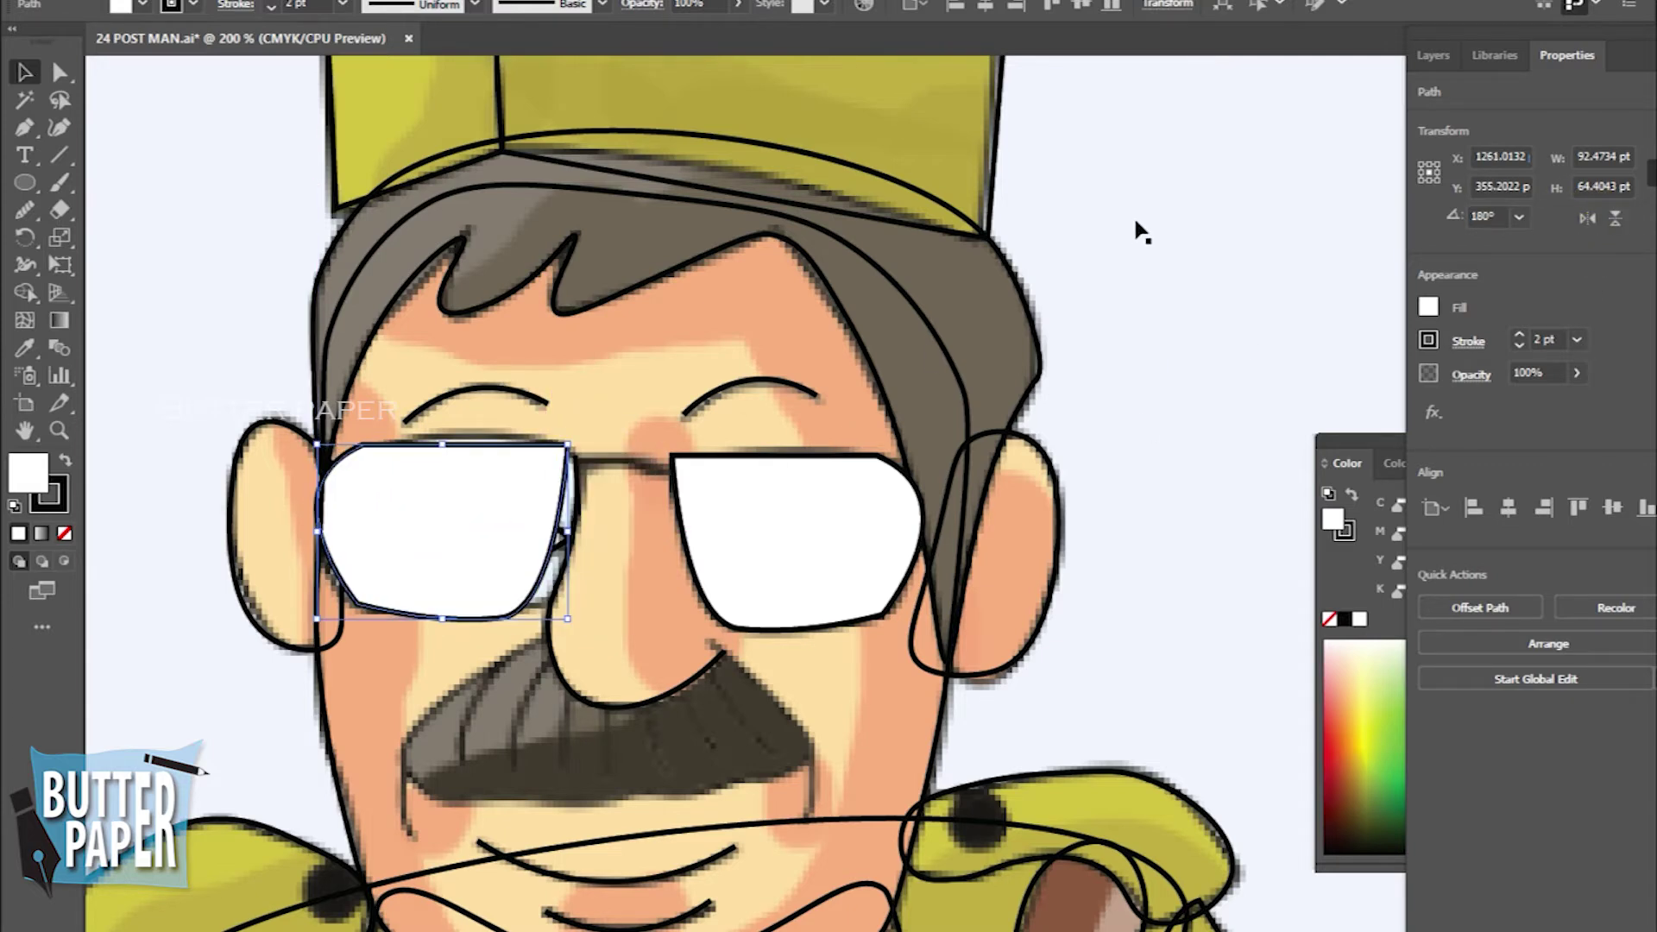
Nudge the mirrored lens right, down and left to sit over the left eye
key("Right")
key("Right")
key("Right")
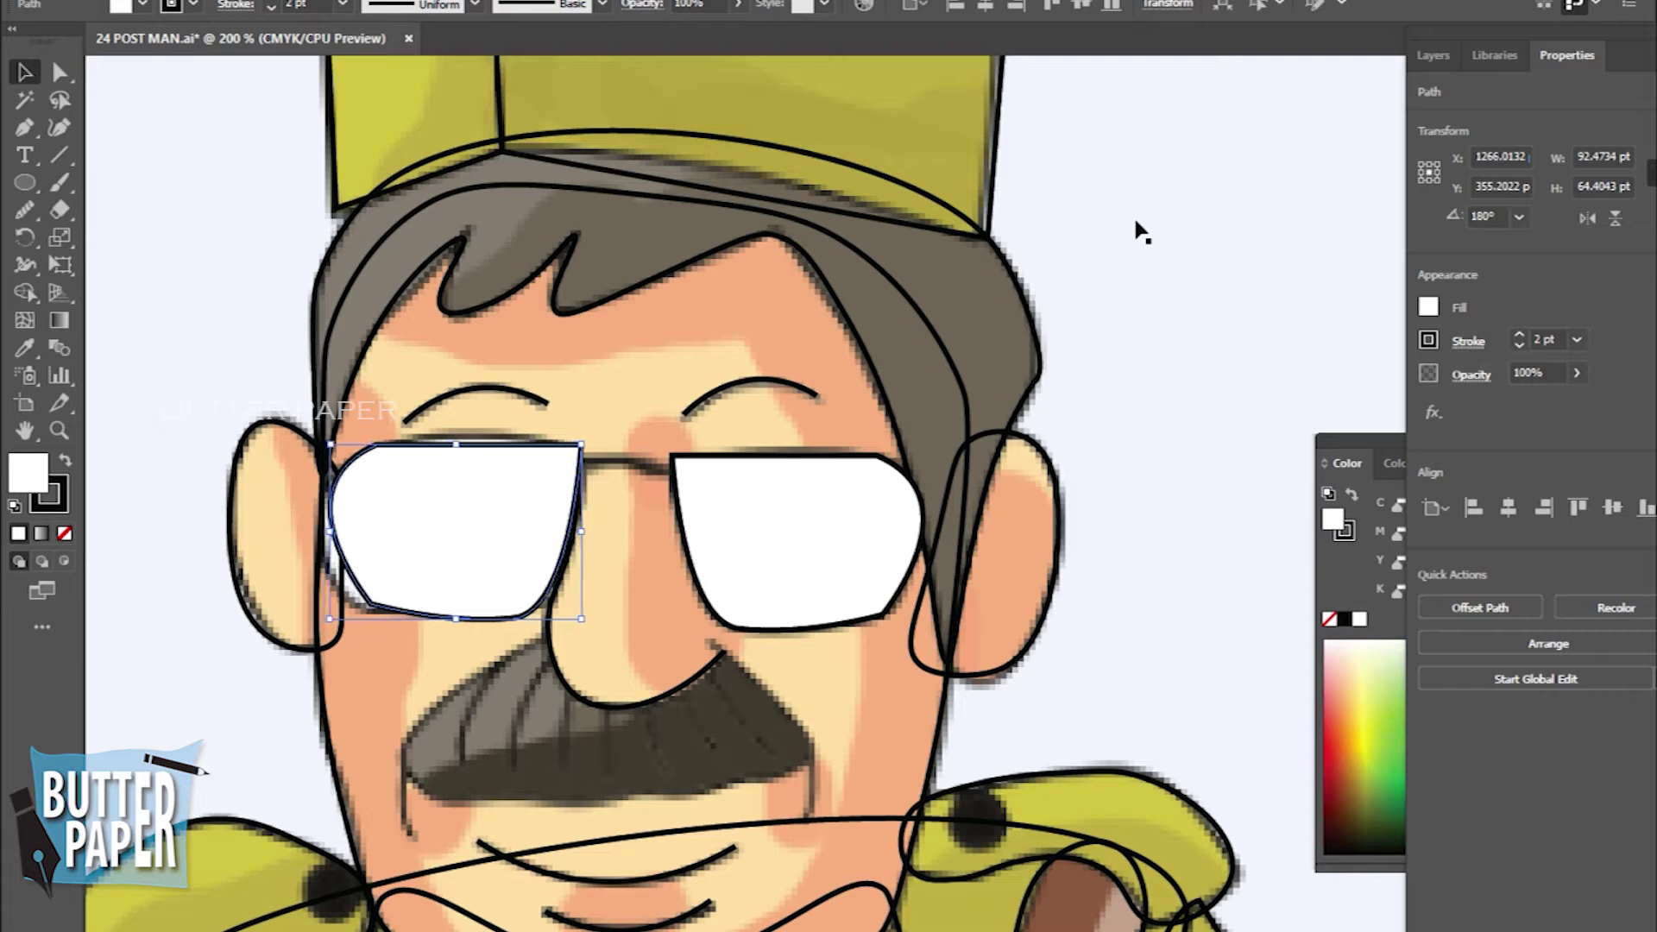
key("Down")
key("Down")
key("Left")
key("Down")
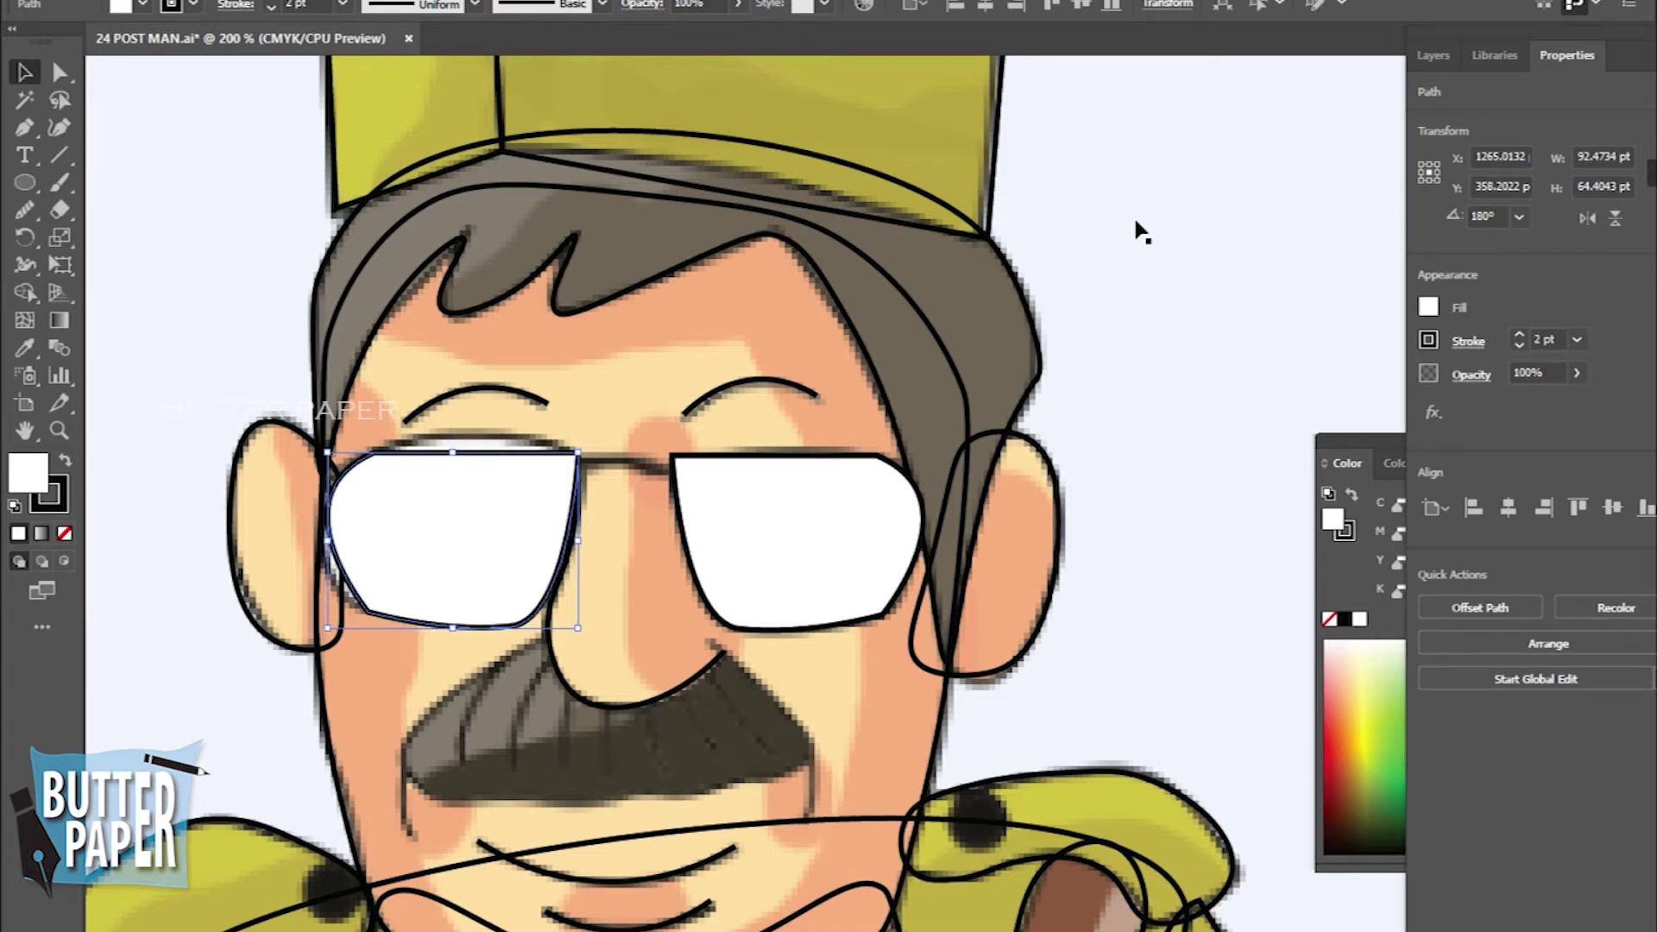
key("Left")
left_click(197, 279)
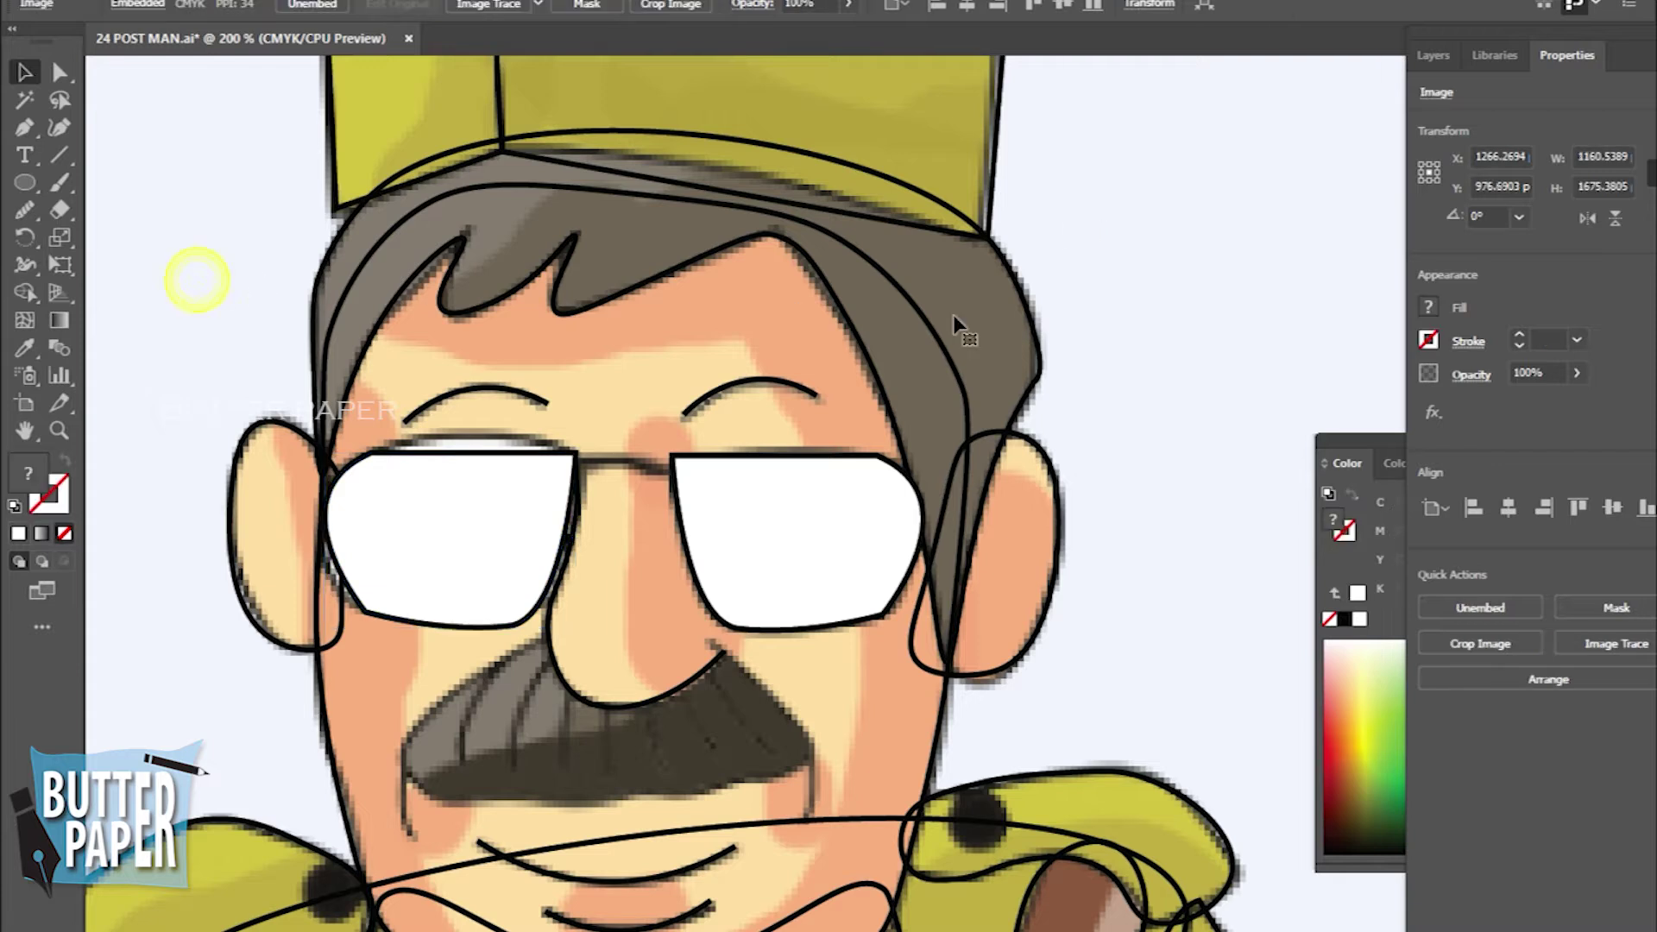
Fine-tune the left lens position by single nudges and check its alignment
left_click(463, 621)
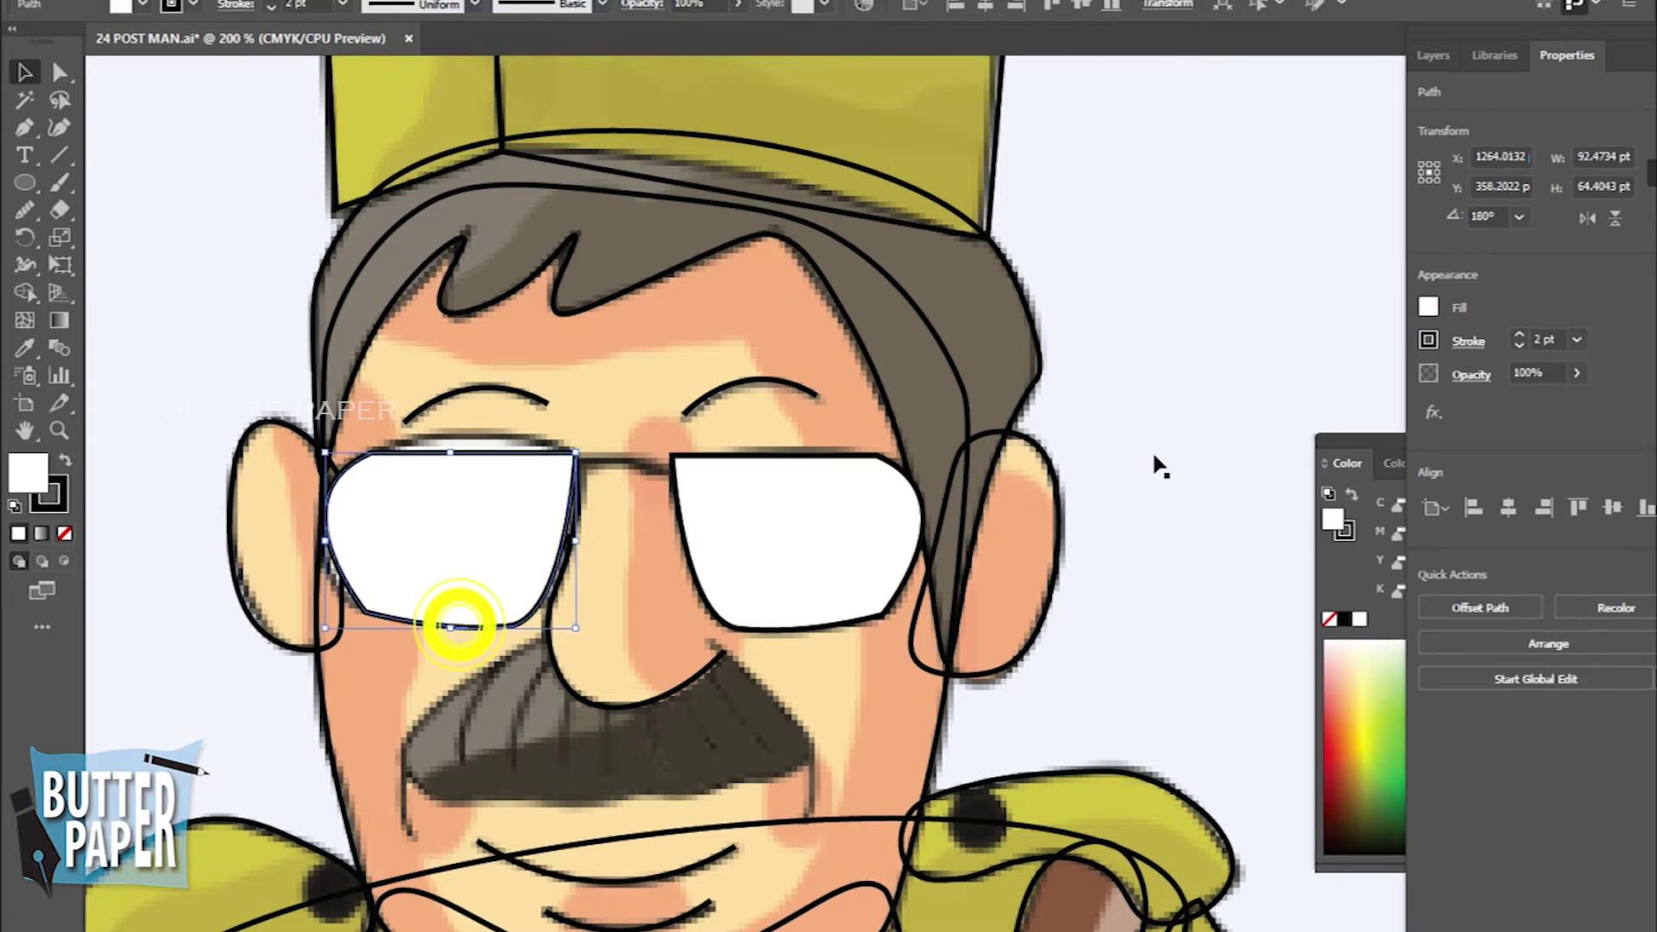
key("Right")
key("Left")
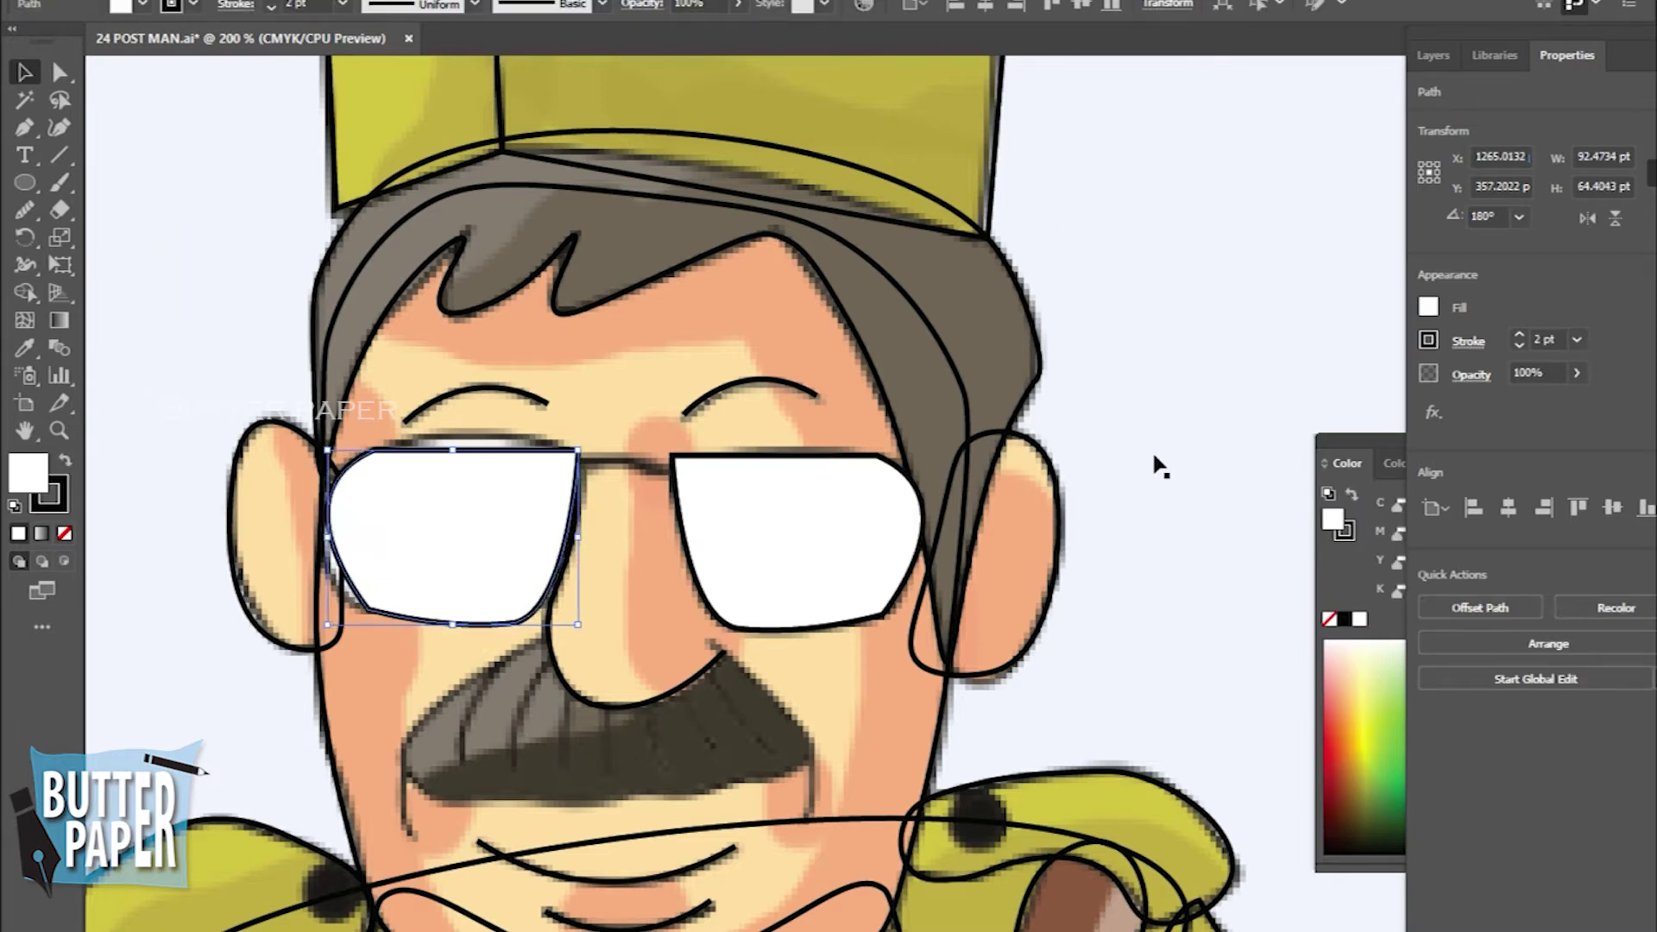
left_click(1212, 439)
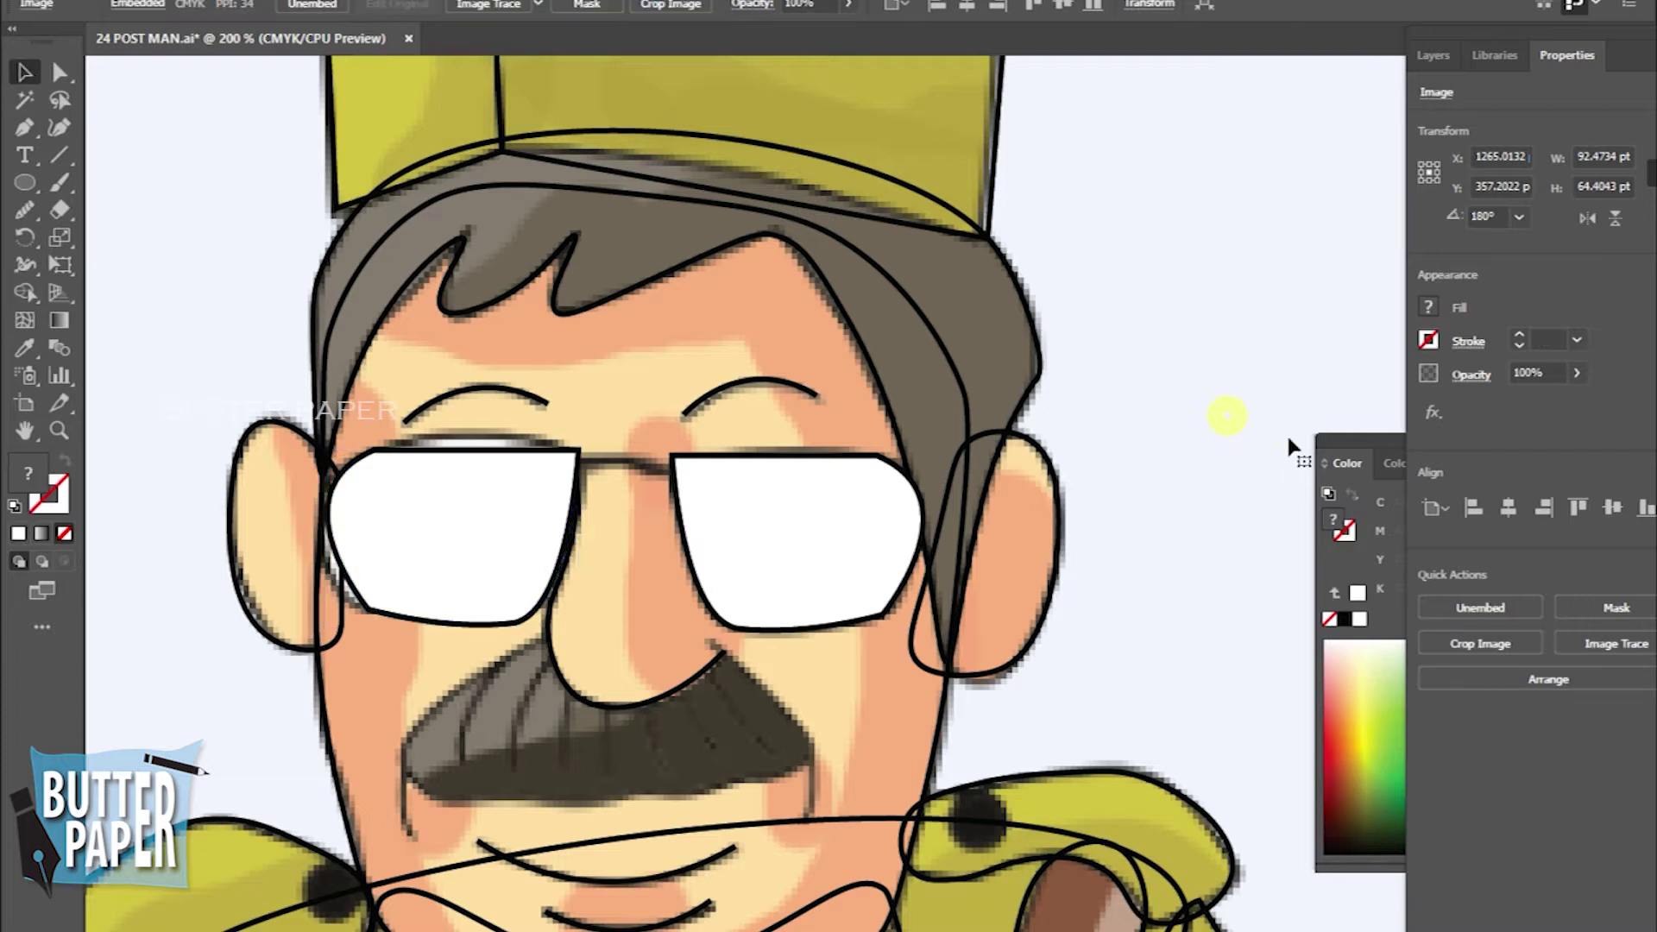
left_click(518, 460)
left_click_drag(25, 126, 130, 214)
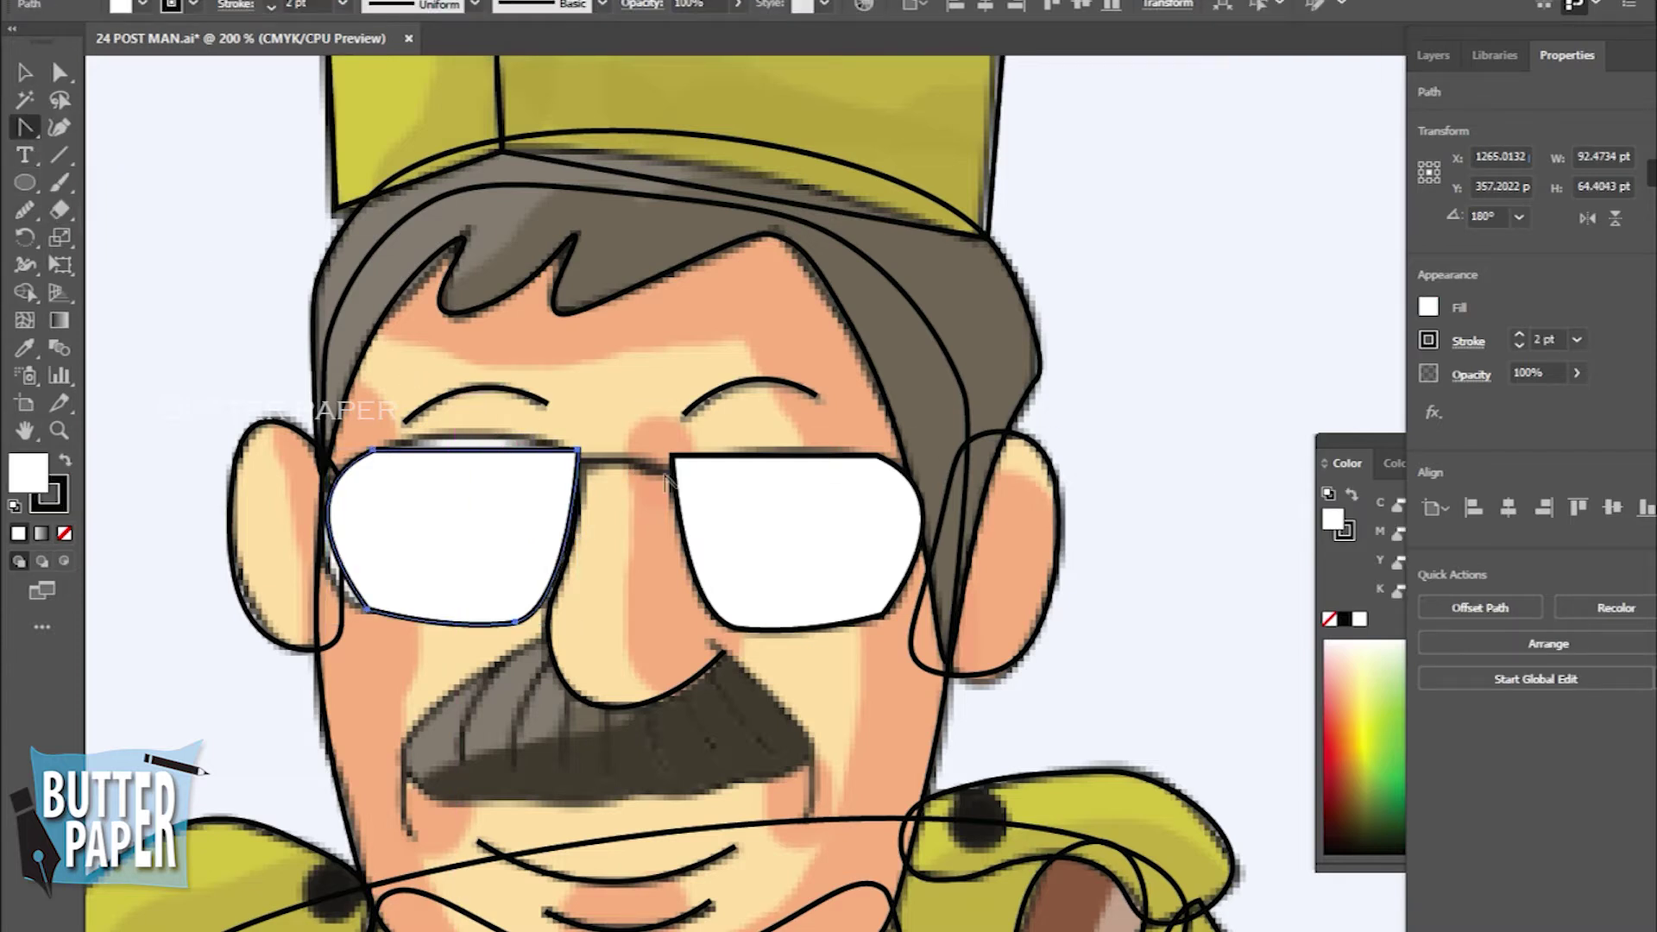
left_click(34, 73)
left_click(639, 504)
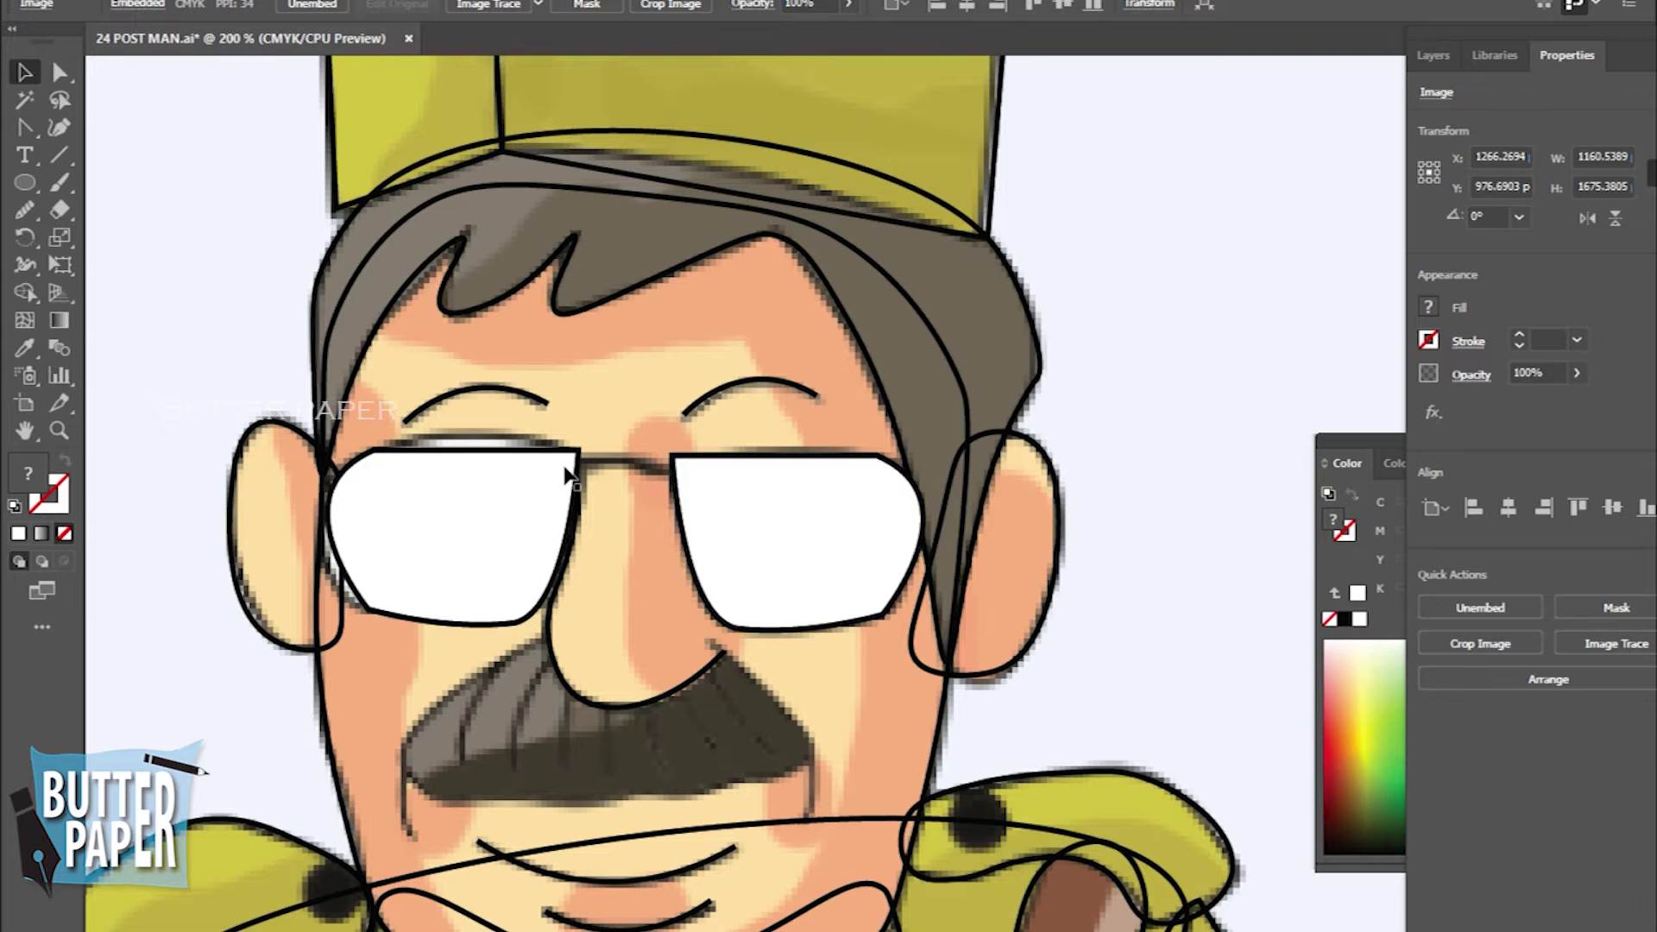
left_click(151, 127)
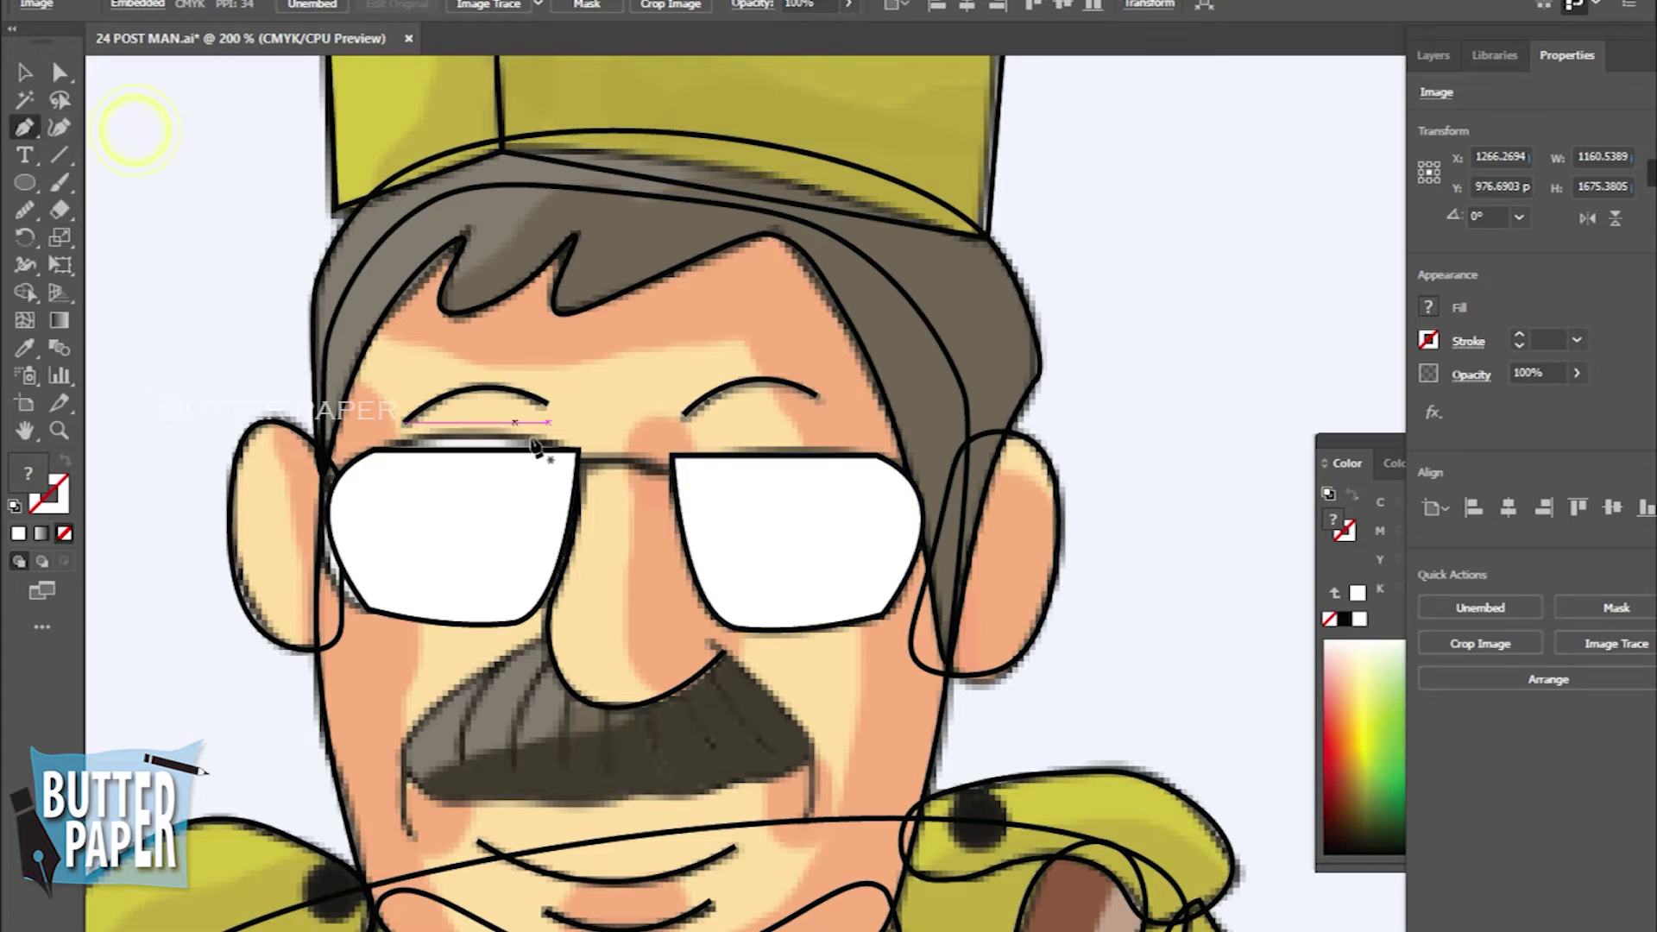
Draw a curved bridge path between the two lenses and give it a 2 pt stroke
left_click(576, 463)
left_click_drag(676, 464, 721, 486)
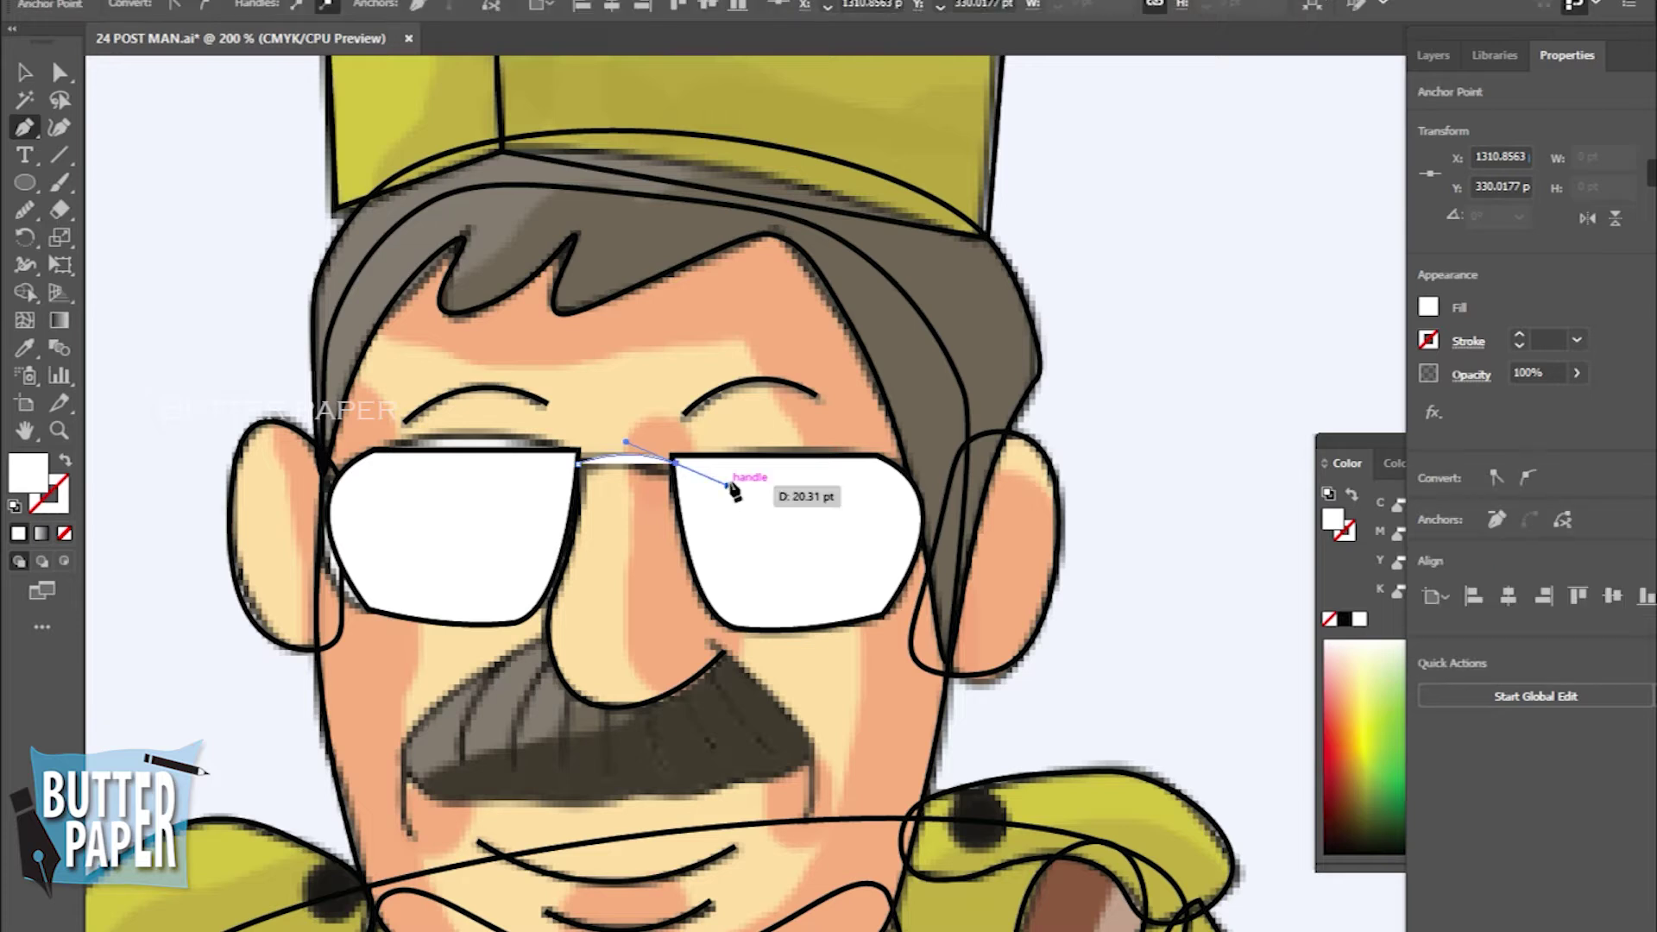
left_click(25, 72)
left_click(684, 506)
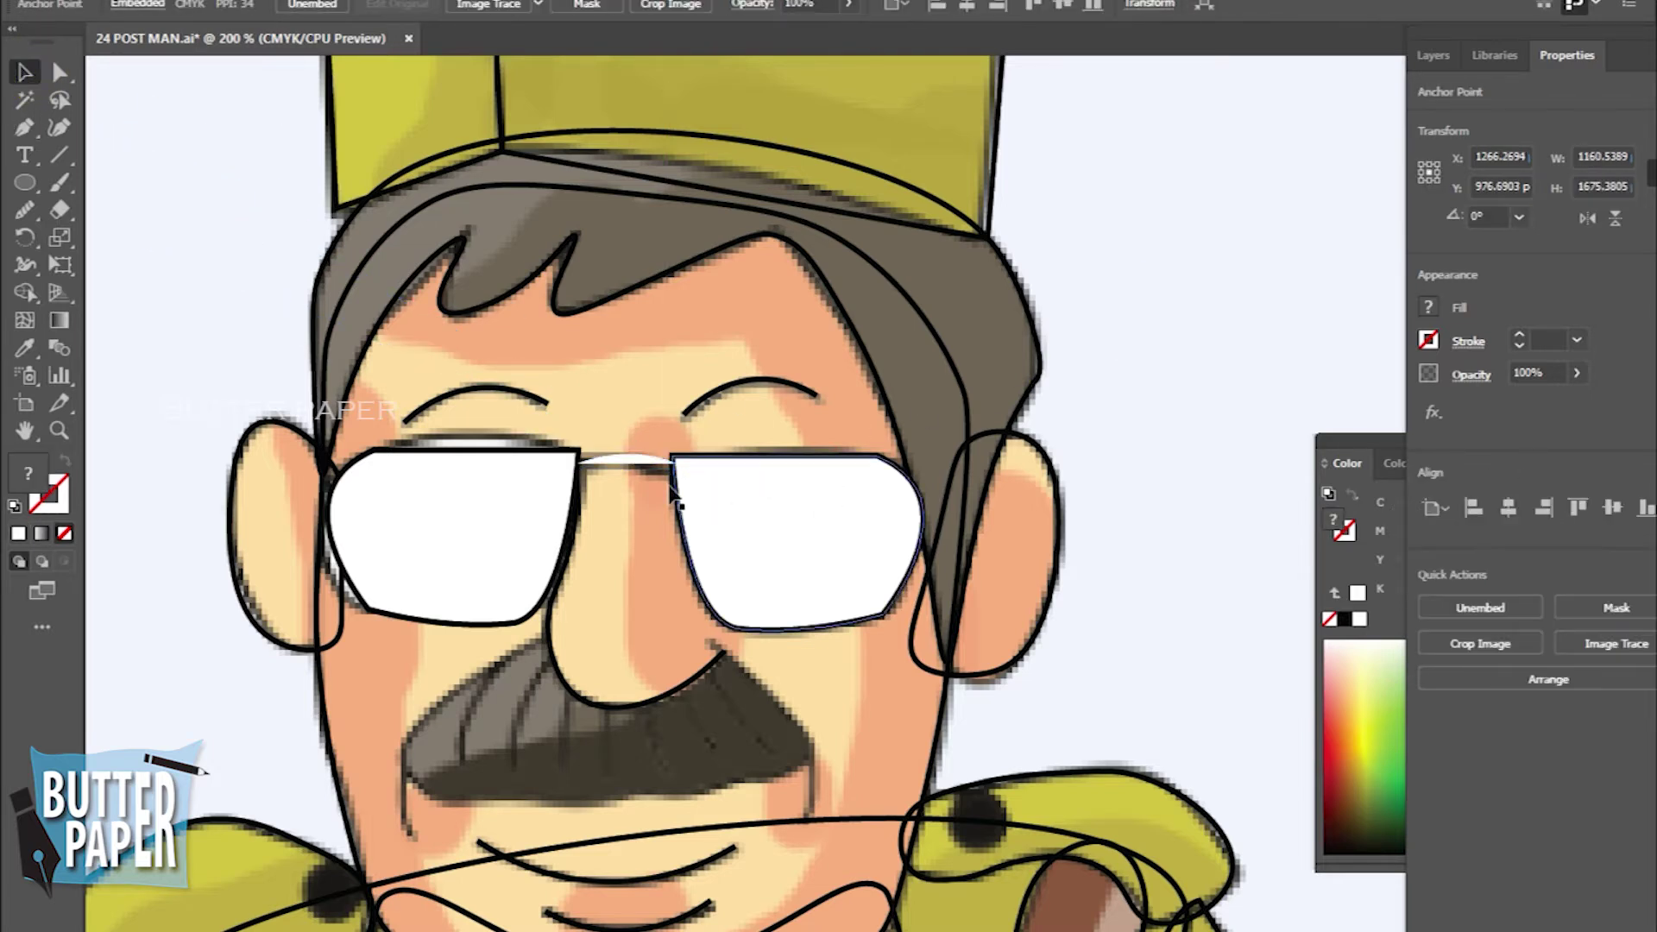
left_click(628, 458)
left_click(343, 7)
left_click(370, 126)
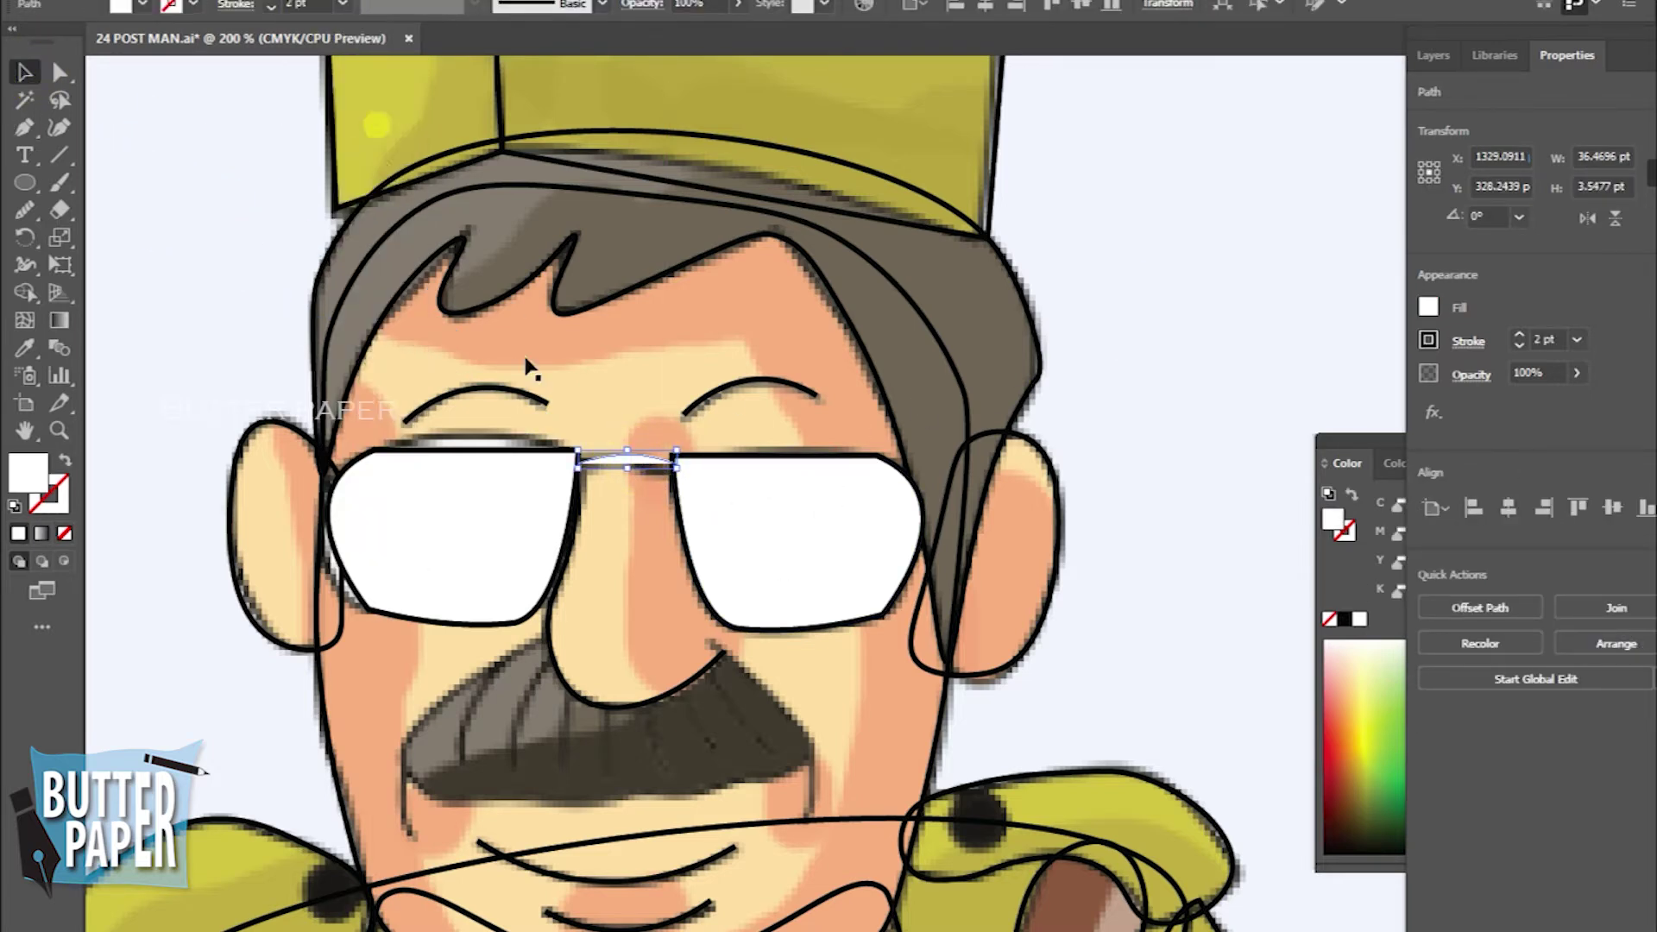
Settle the bridge's right anchor on the lens corner, remove its fill, and zoom out
left_click(60, 72)
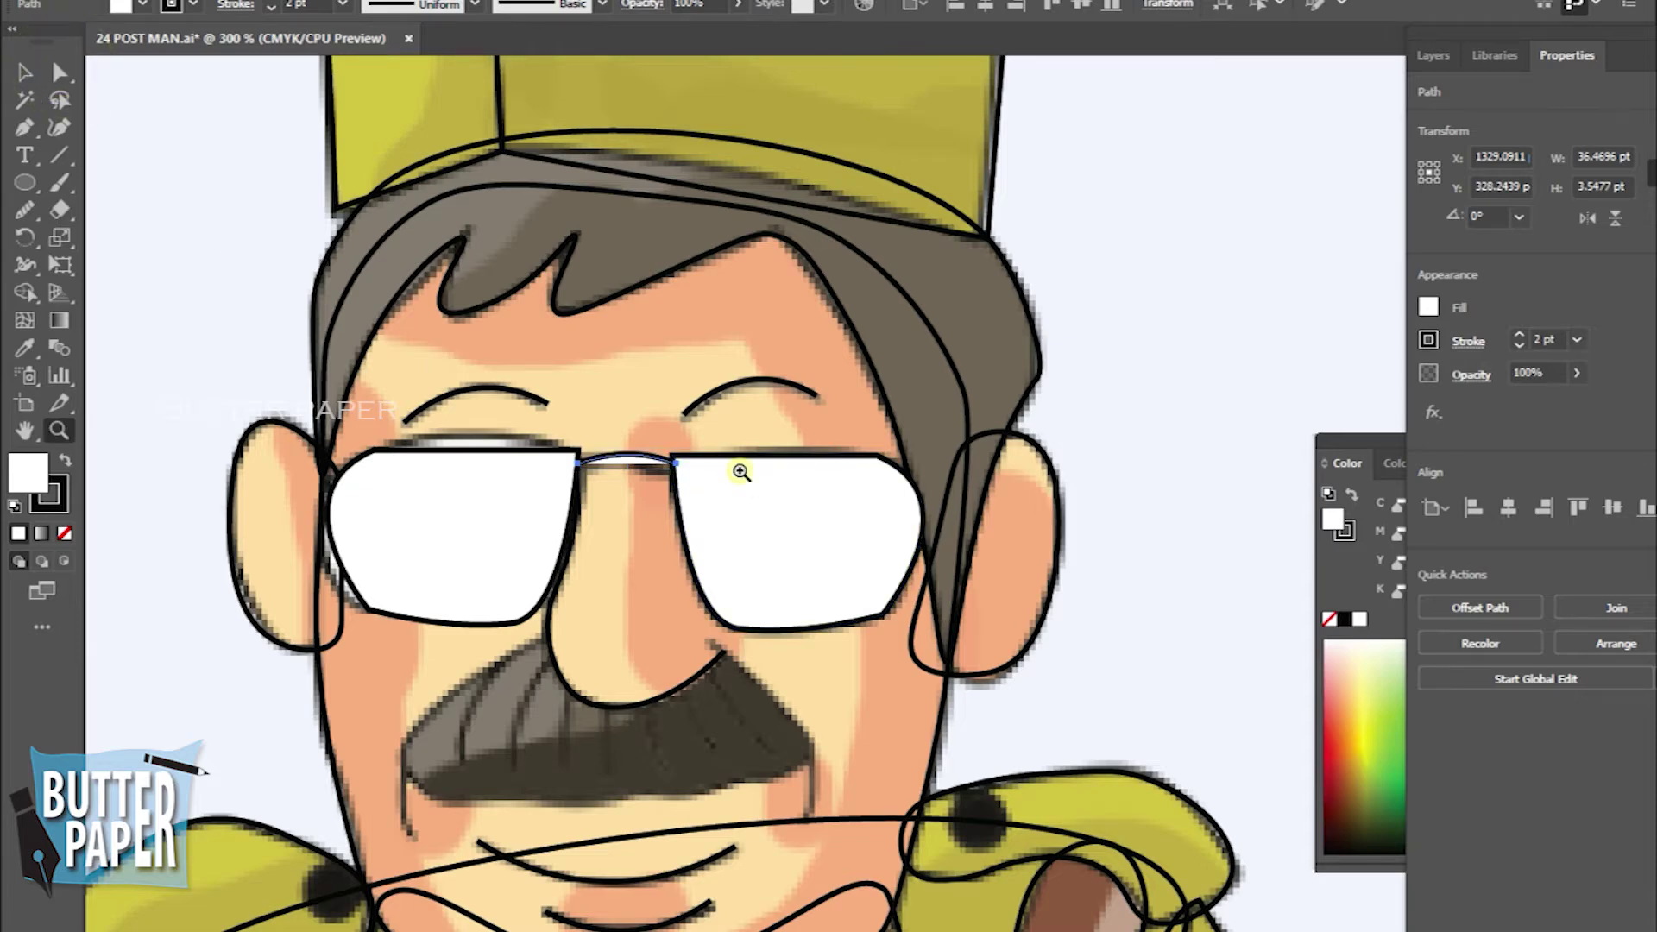
key("ctrl+plus")
key("ctrl+plus")
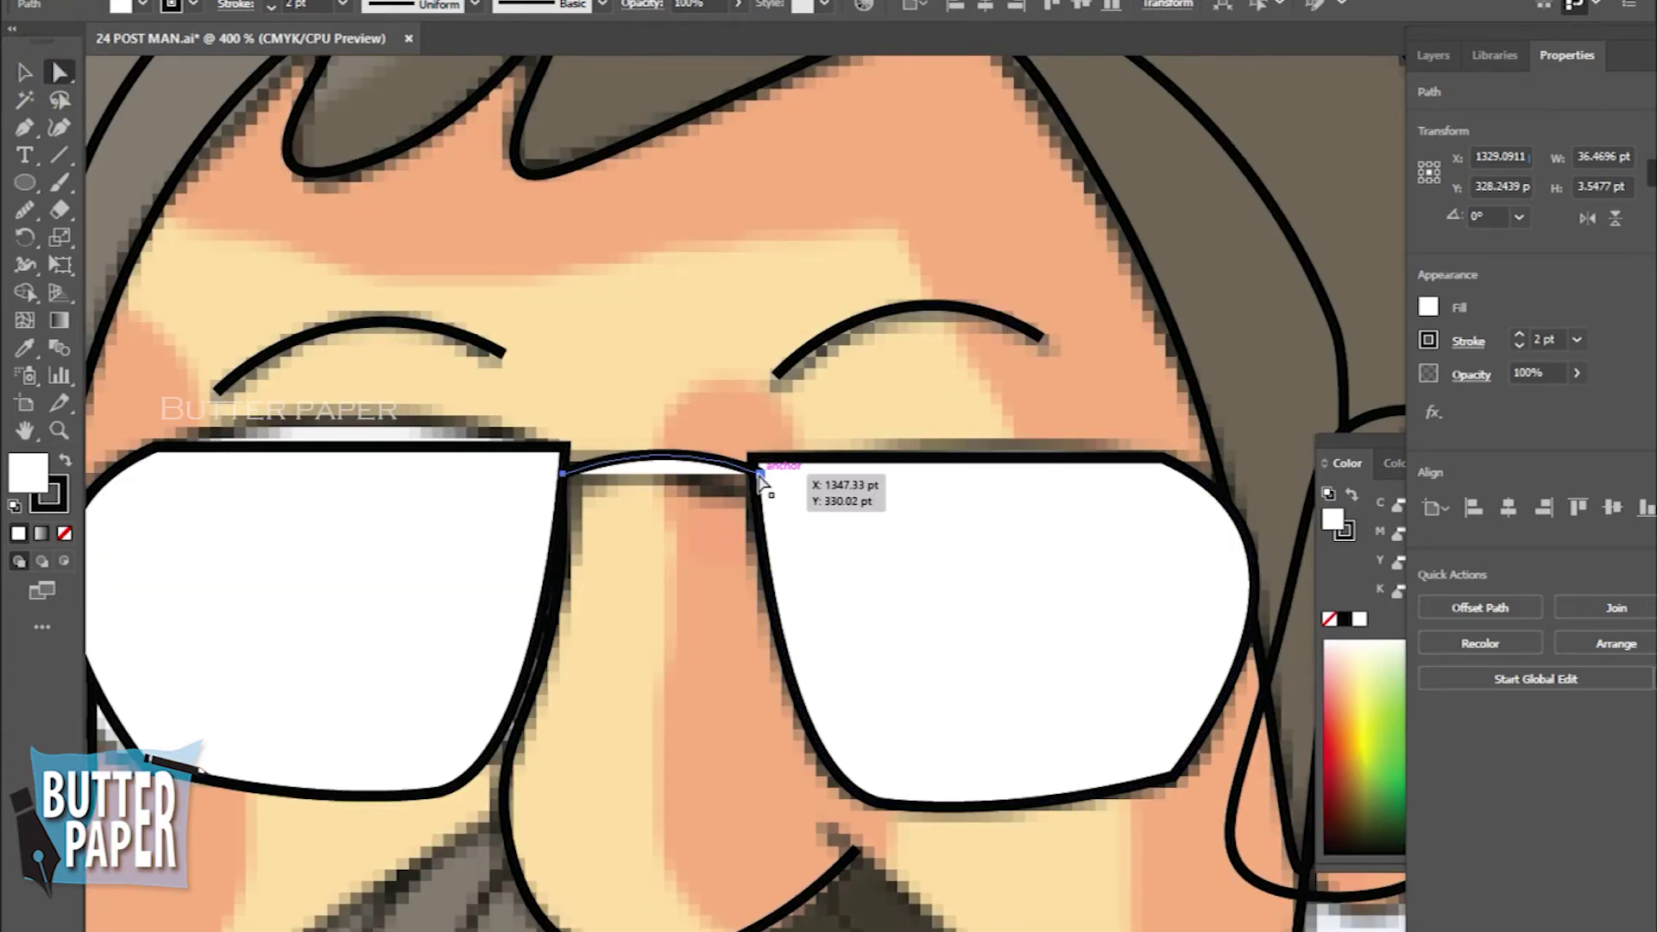
left_click_drag(759, 473, 754, 477)
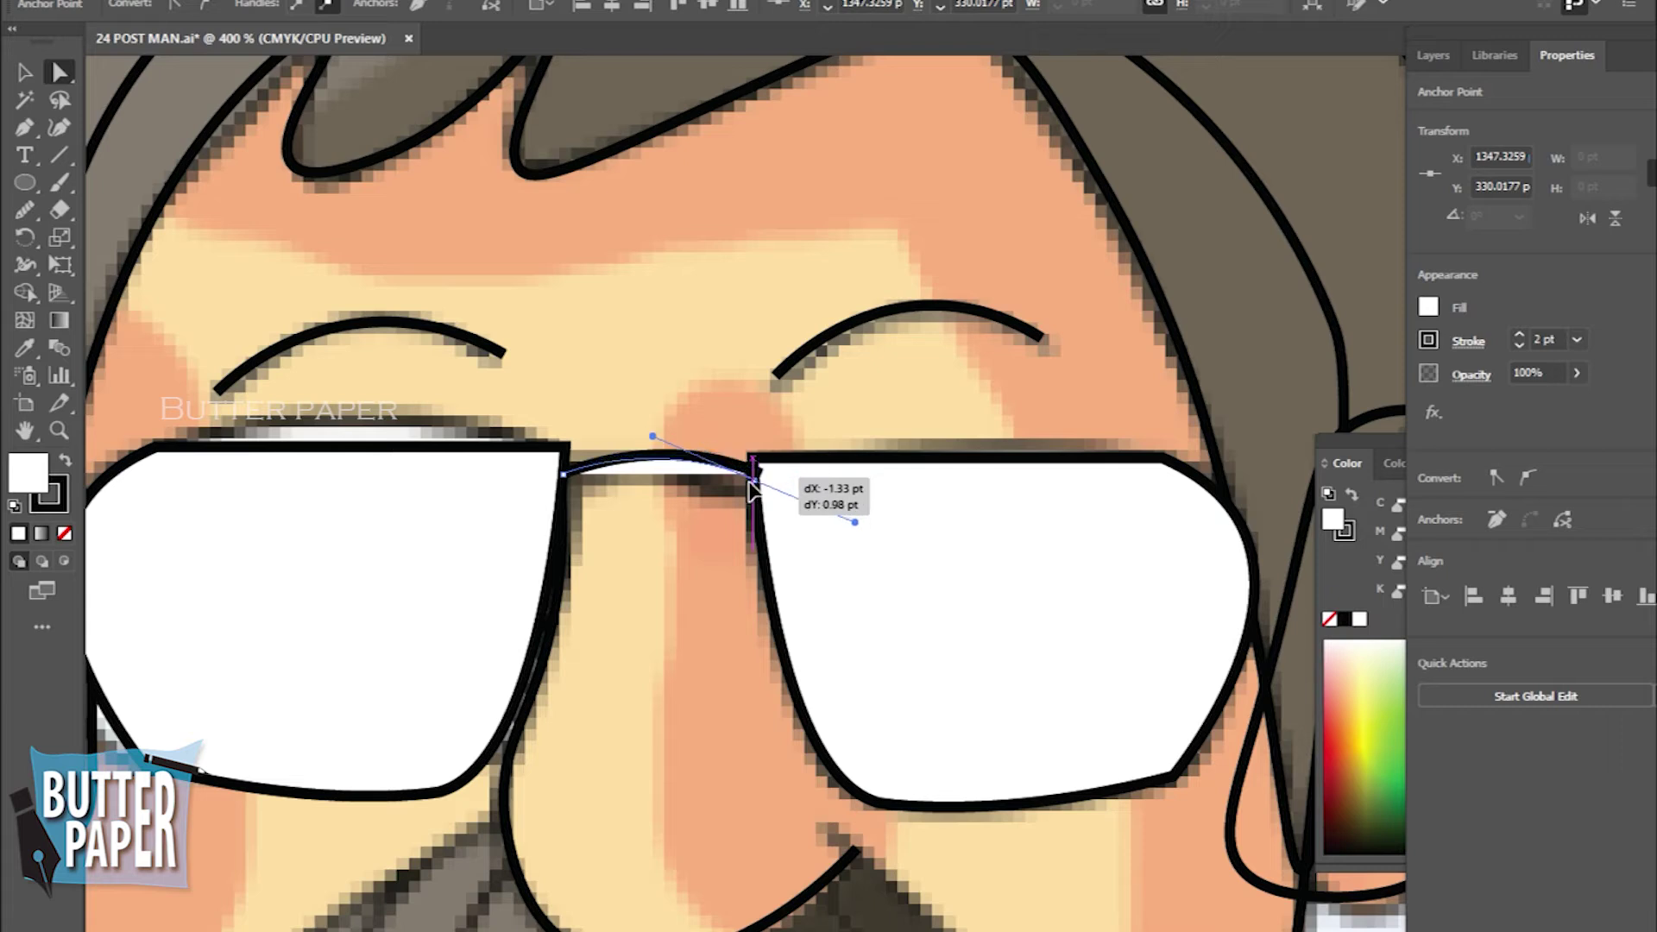
left_click_drag(754, 477, 754, 474)
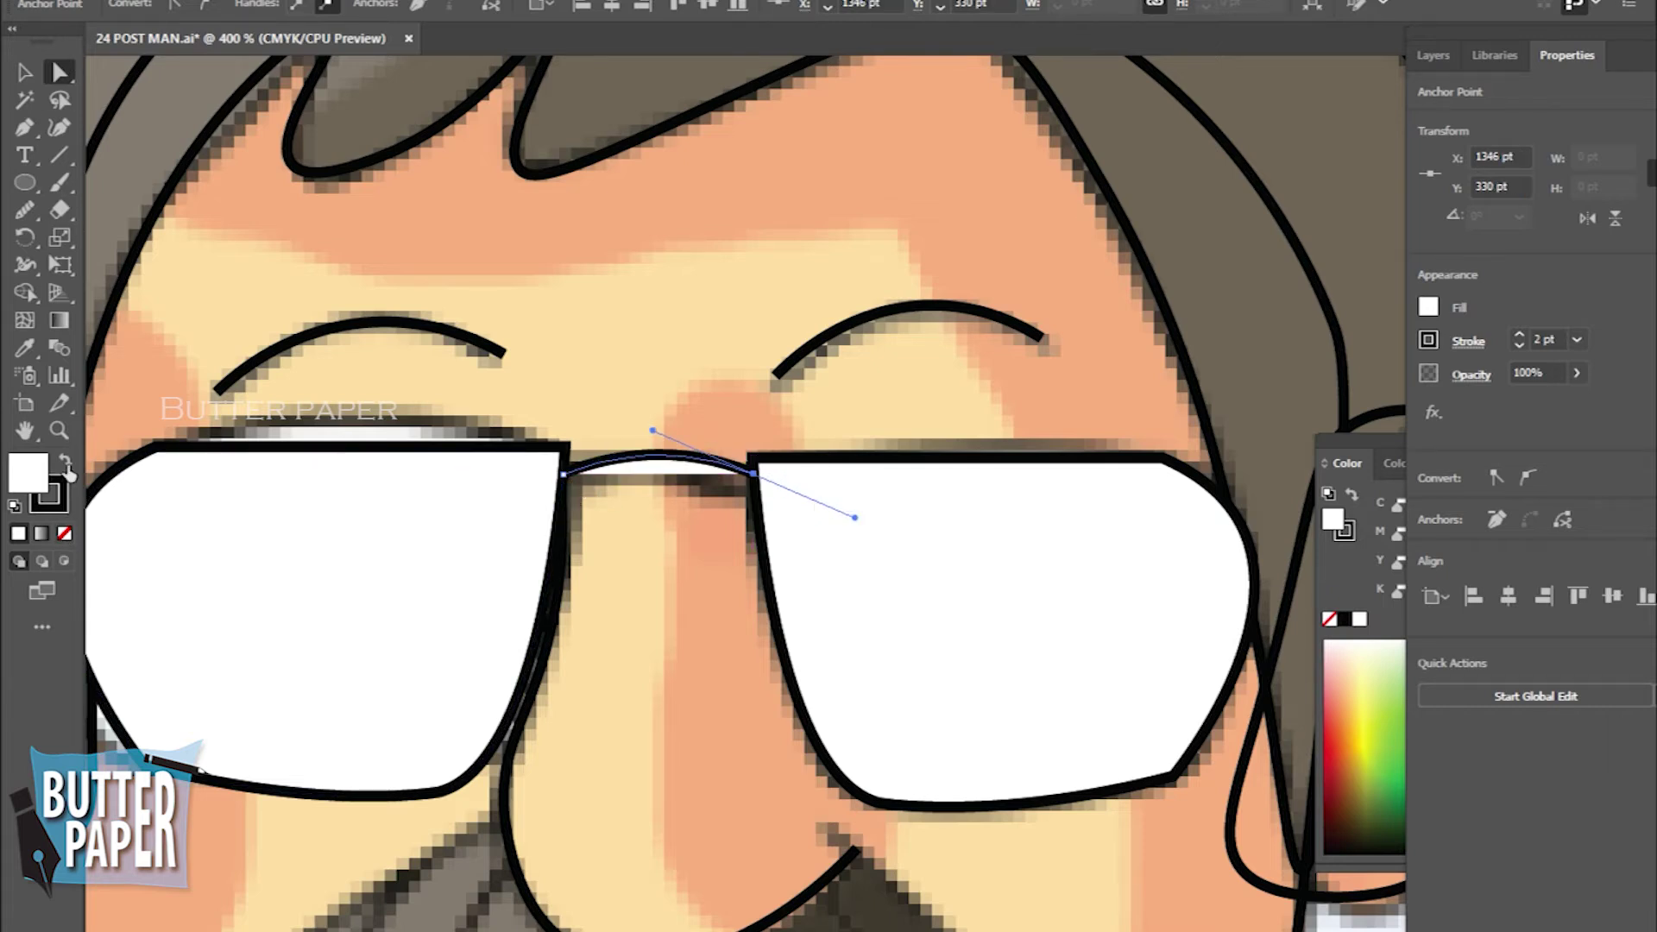
left_click(64, 533)
left_click(24, 71)
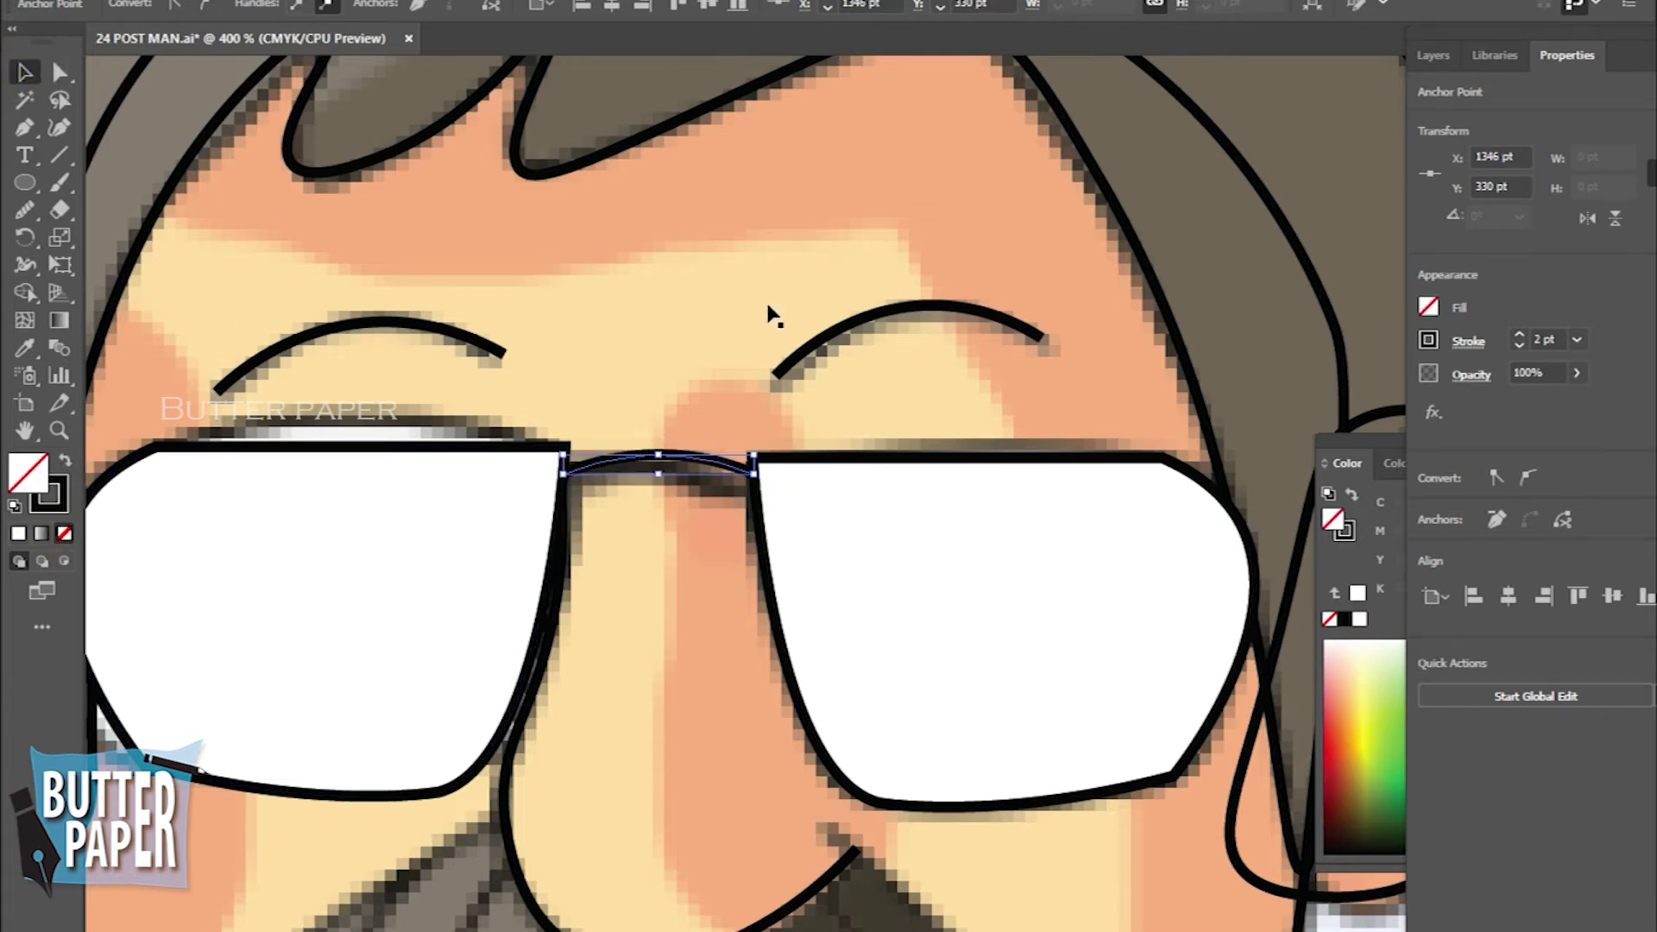
key("z")
left_click(681, 684)
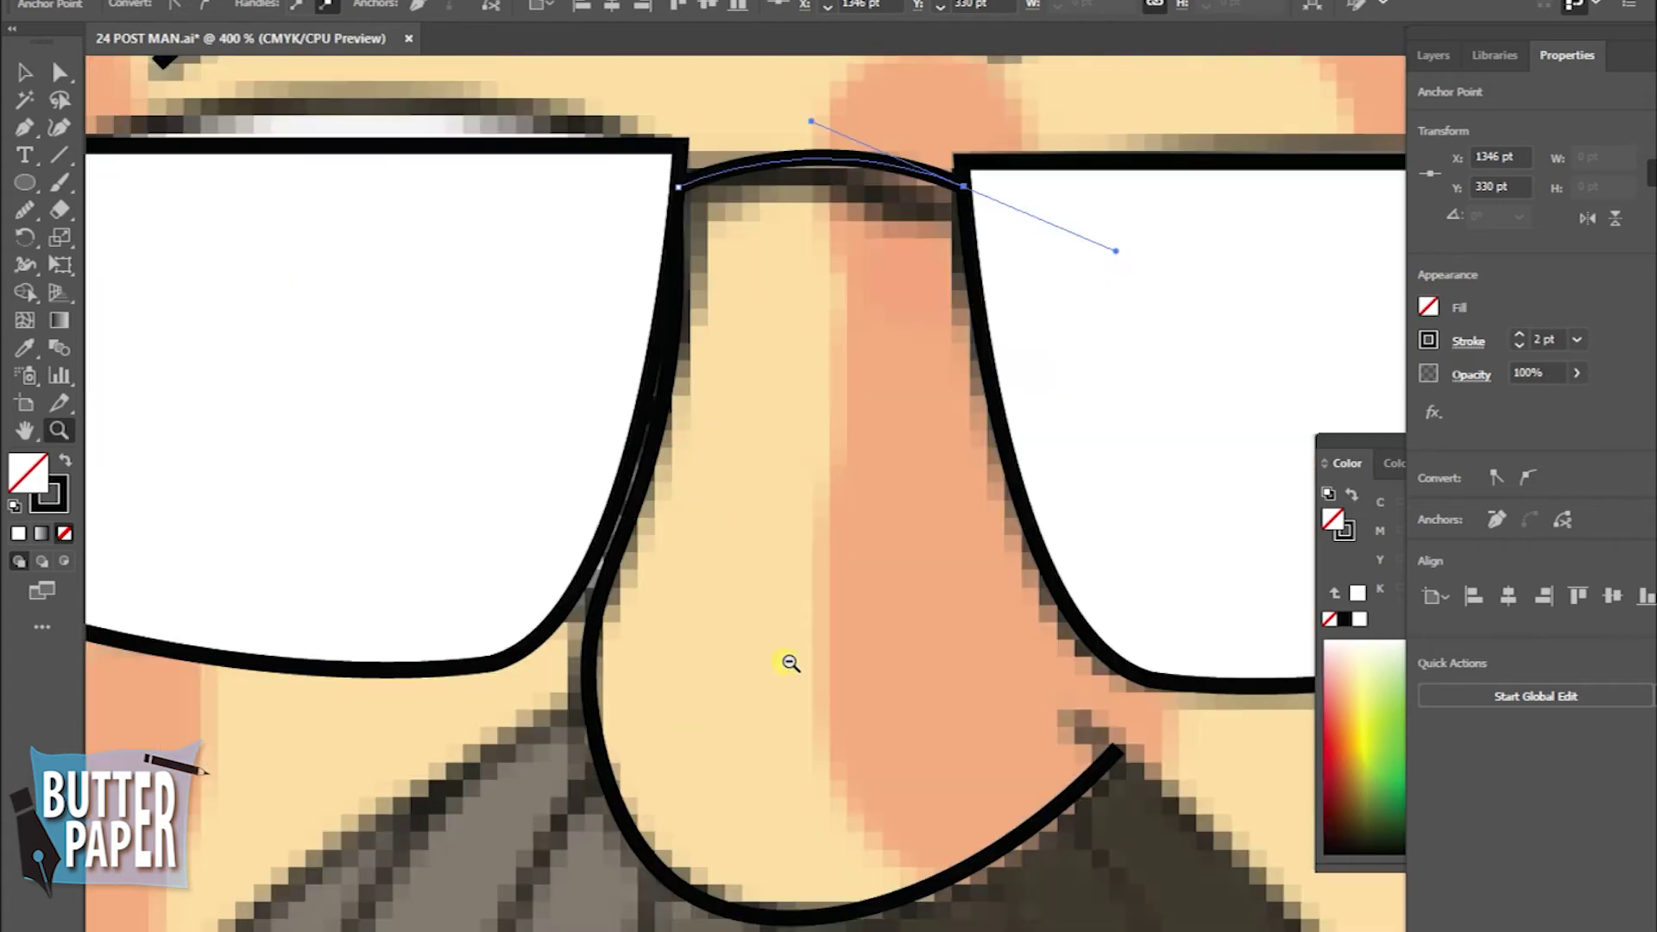
left_click(790, 663, "alt")
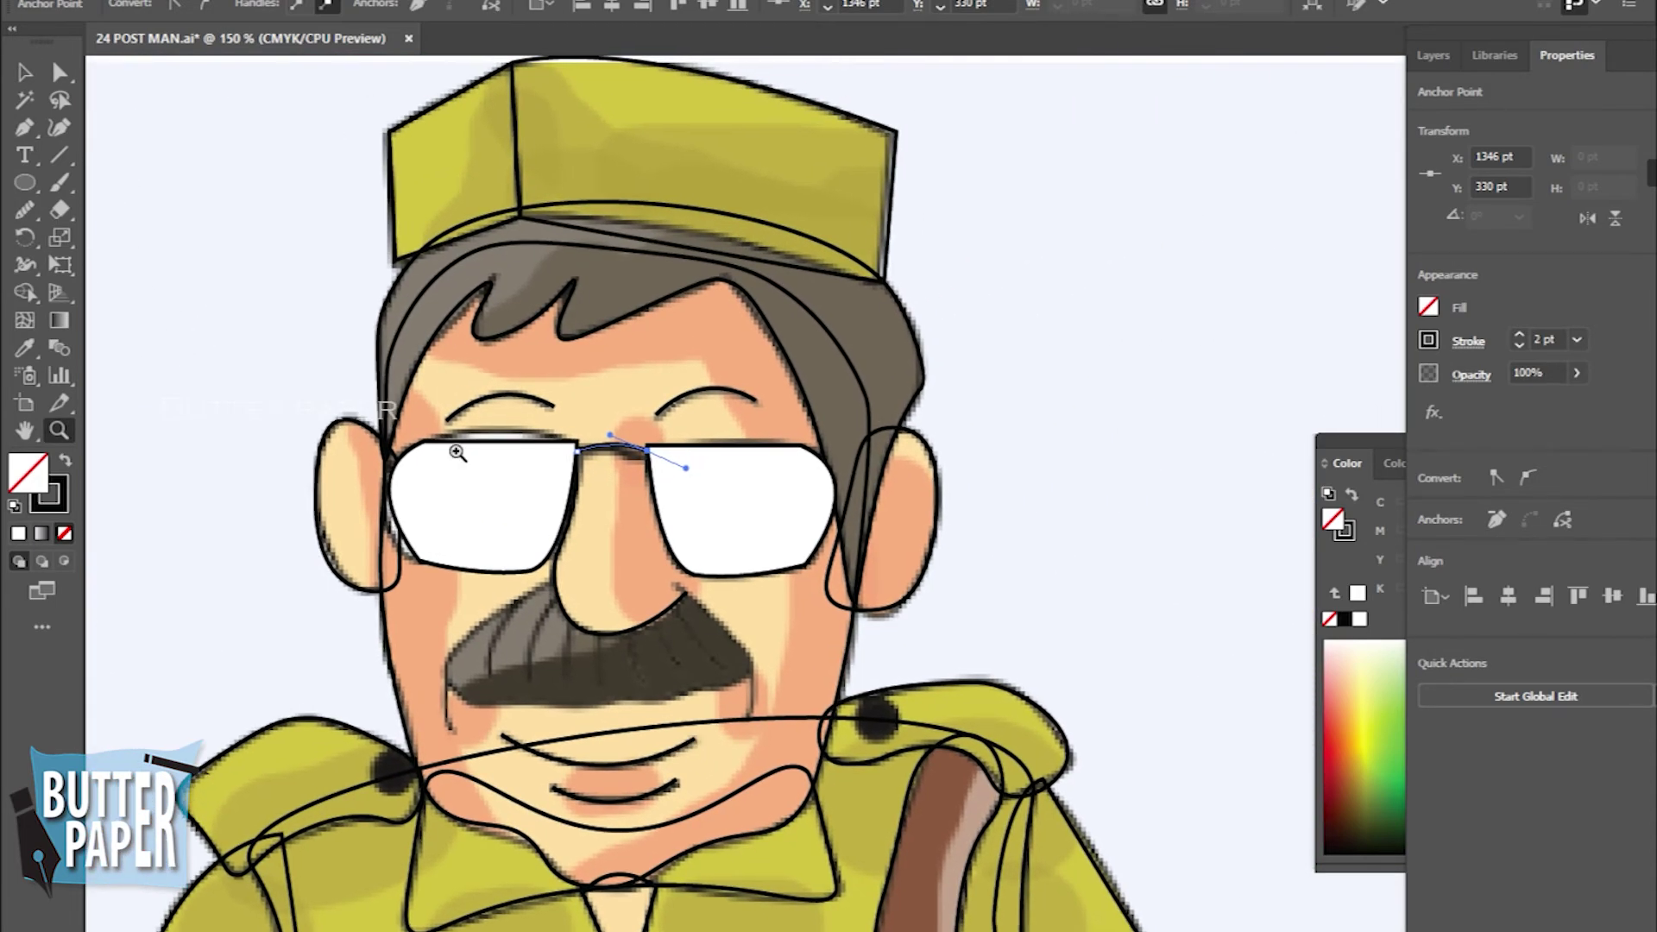
Curve the left lens's top edge upward with the Anchor Point tool
key("v")
left_click(508, 463)
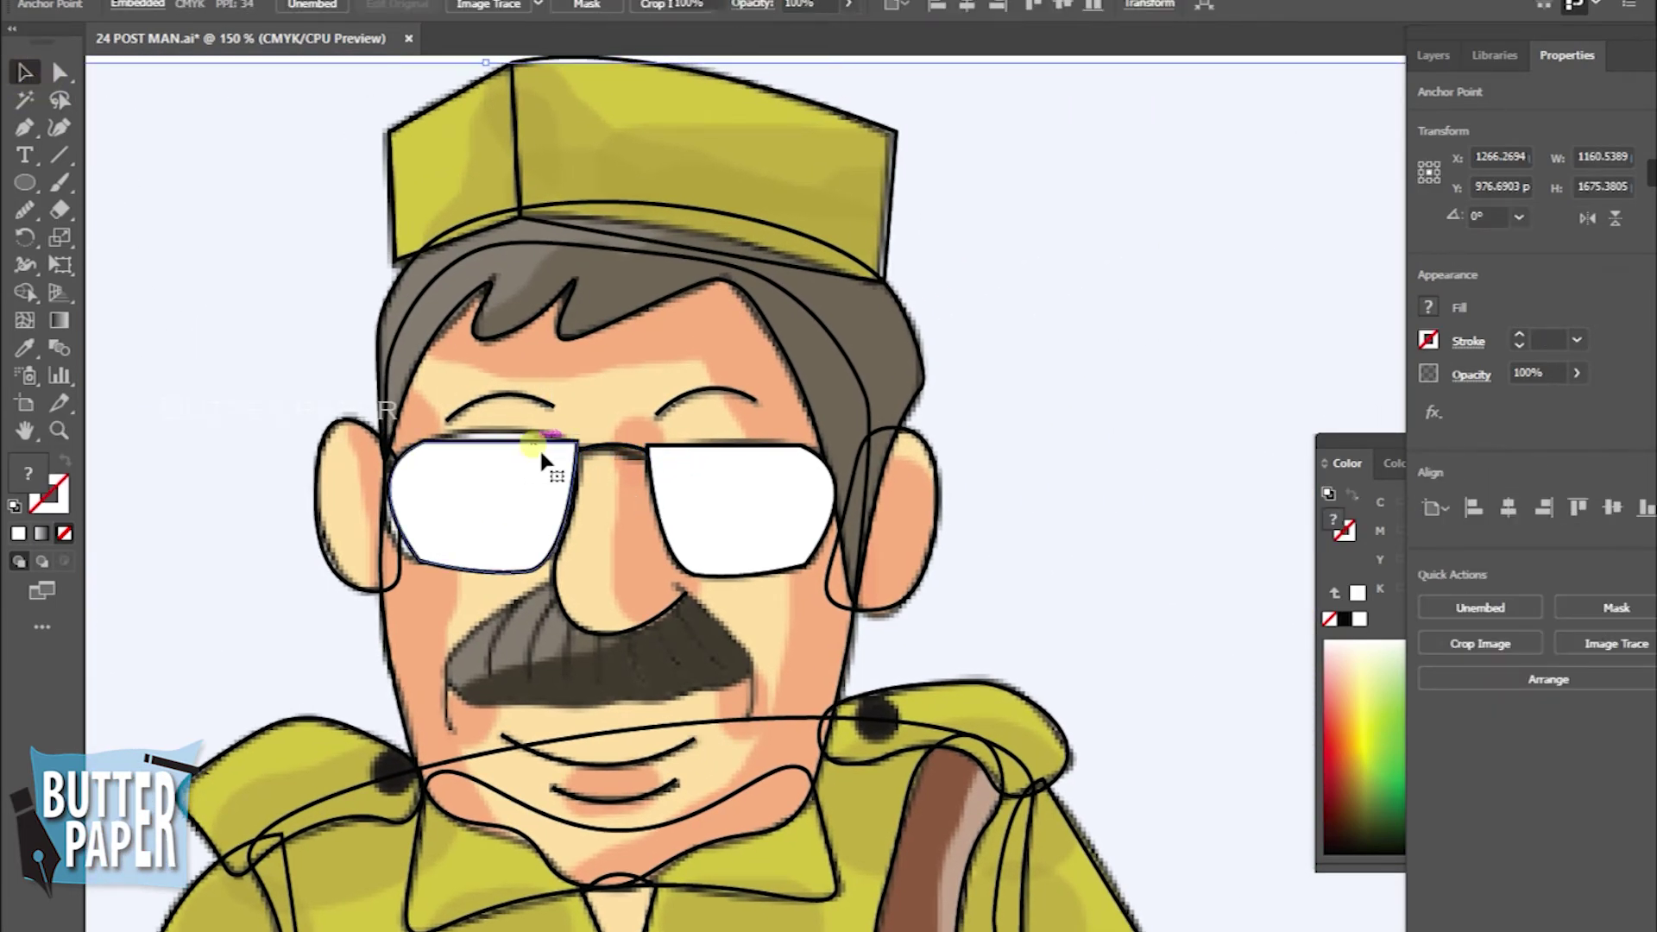
left_click_drag(24, 128, 129, 211)
left_click(492, 440)
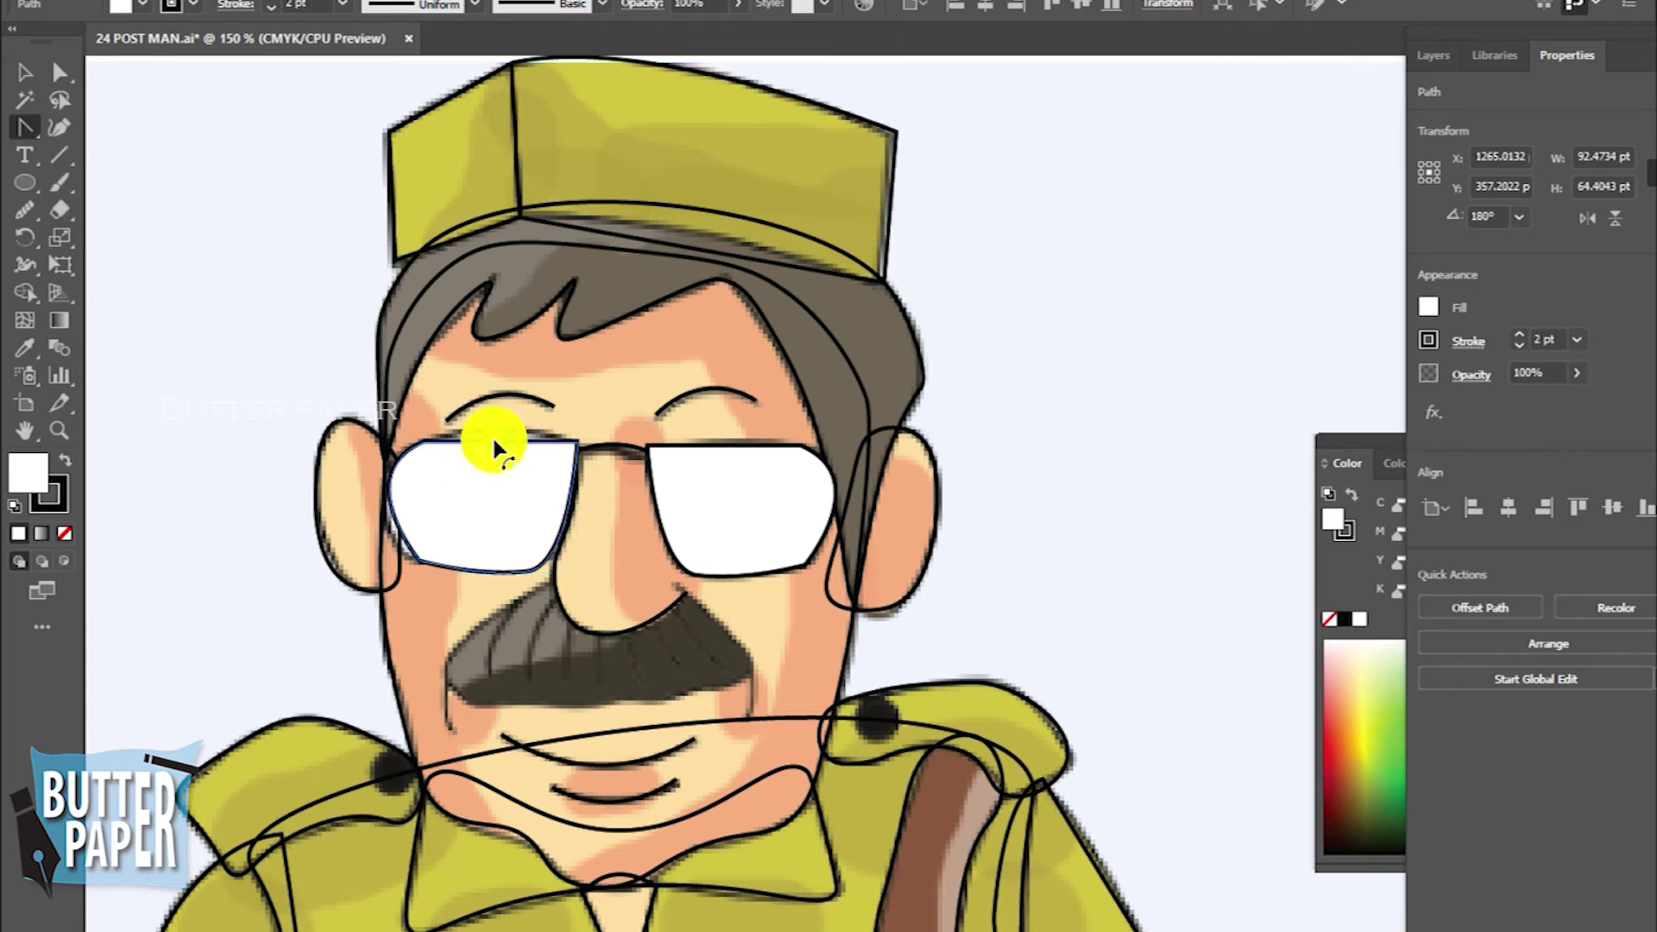
left_click_drag(494, 442, 553, 449)
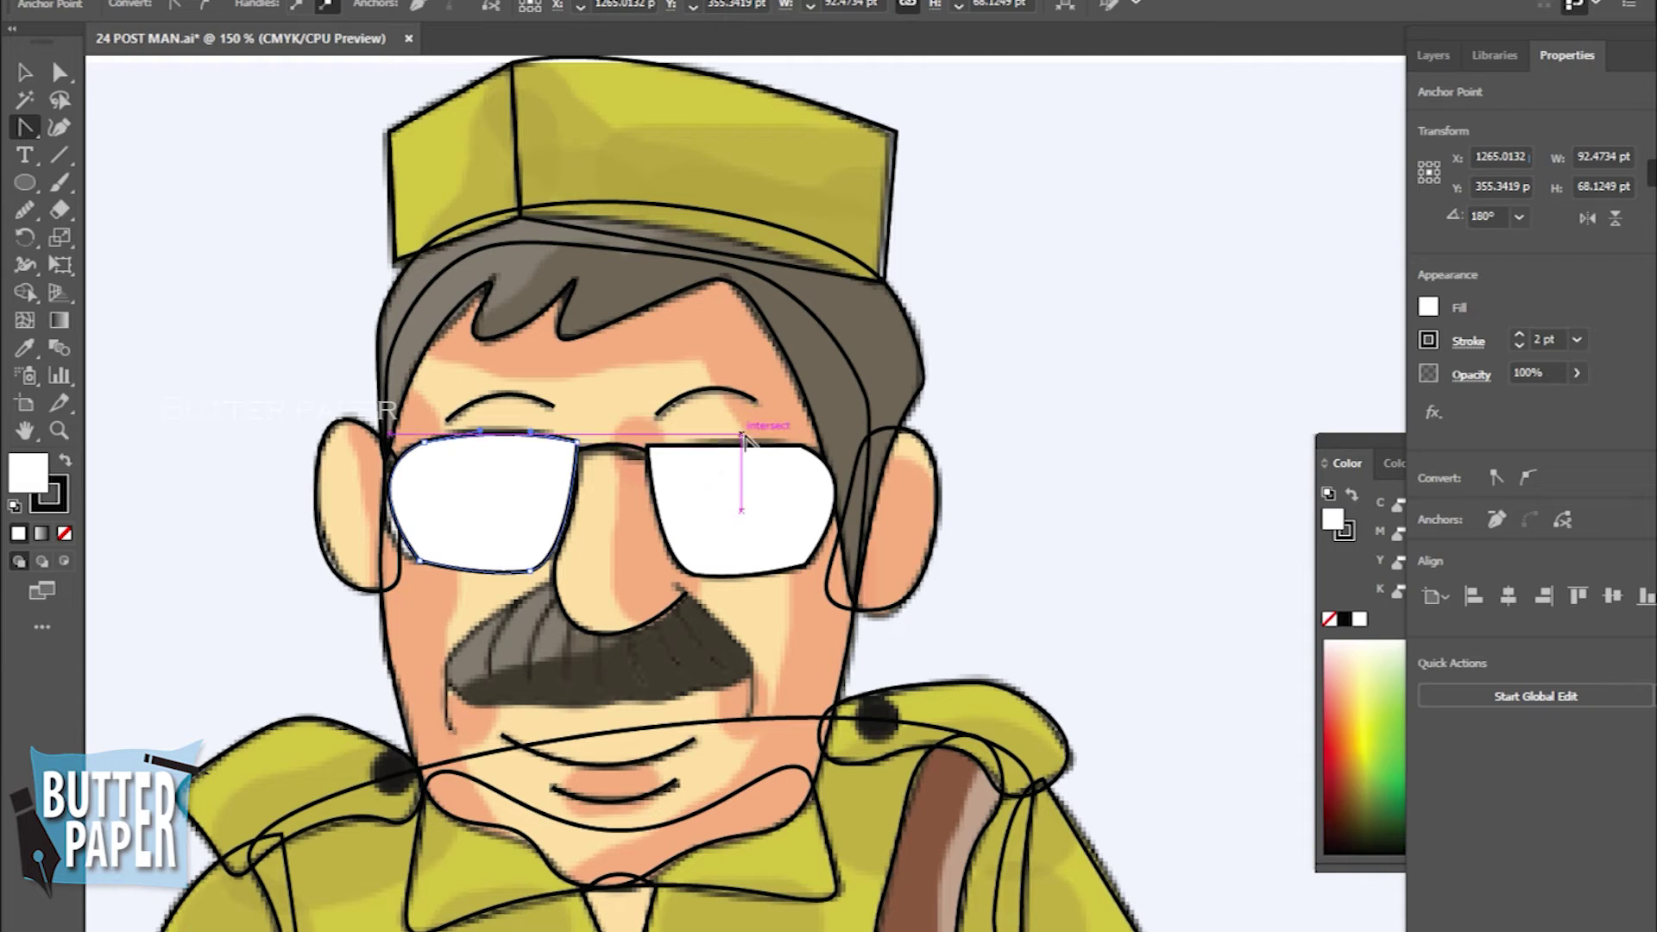
left_click(24, 72)
Bend the right lens's top edge into an upward arc
left_click(721, 444)
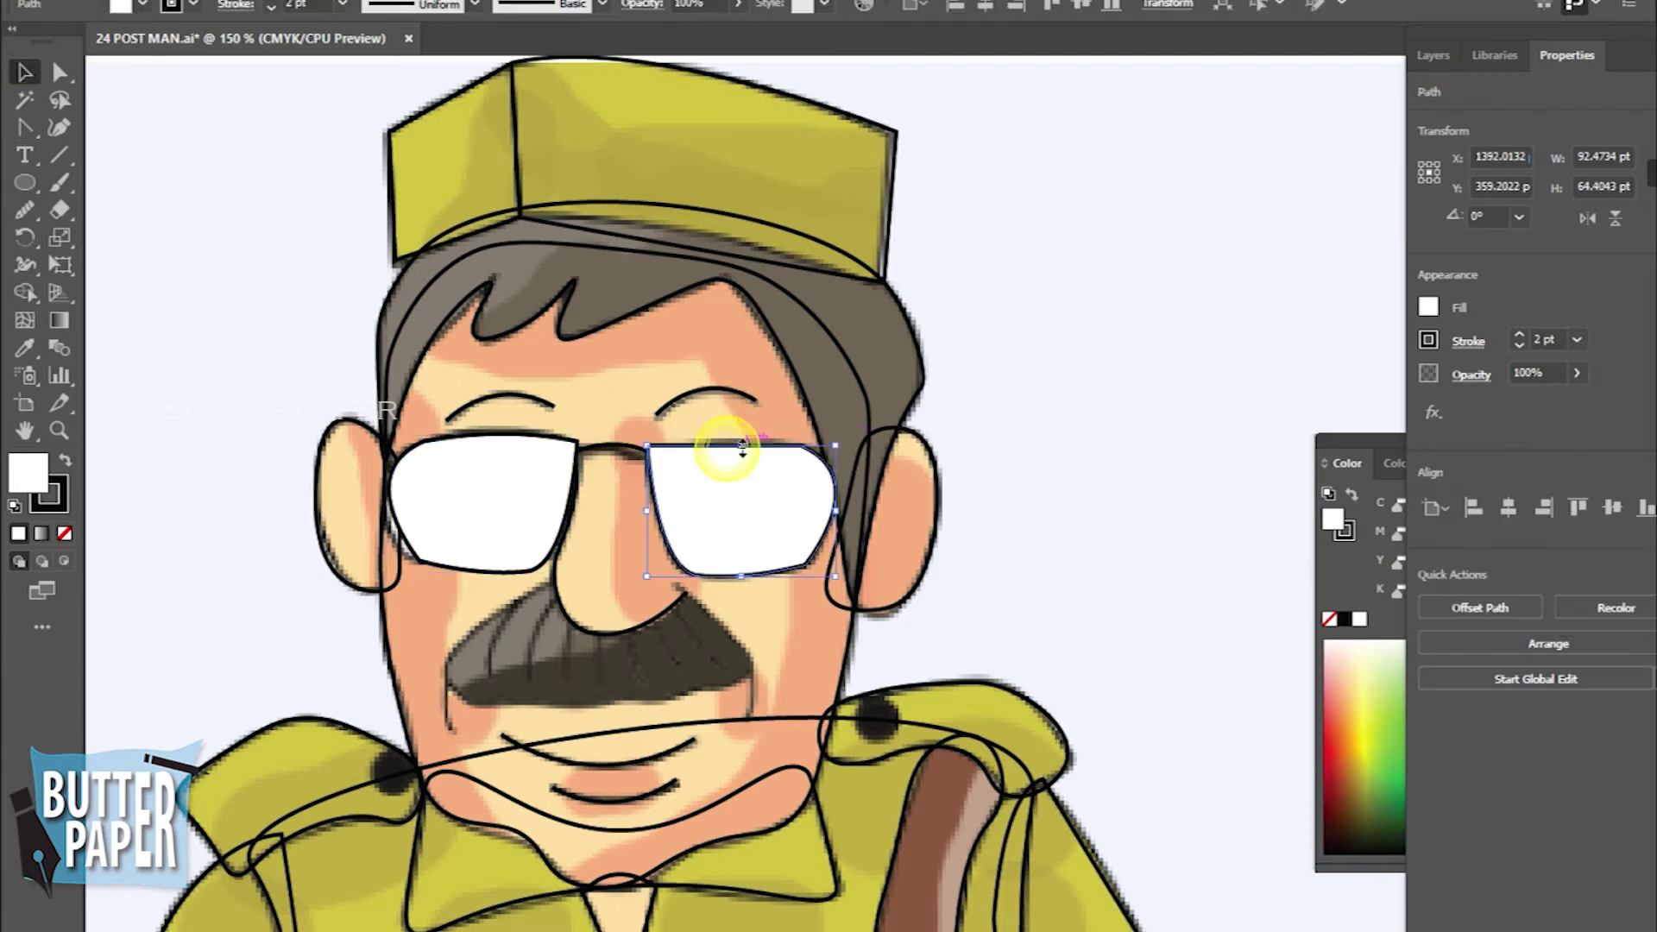
left_click(25, 129)
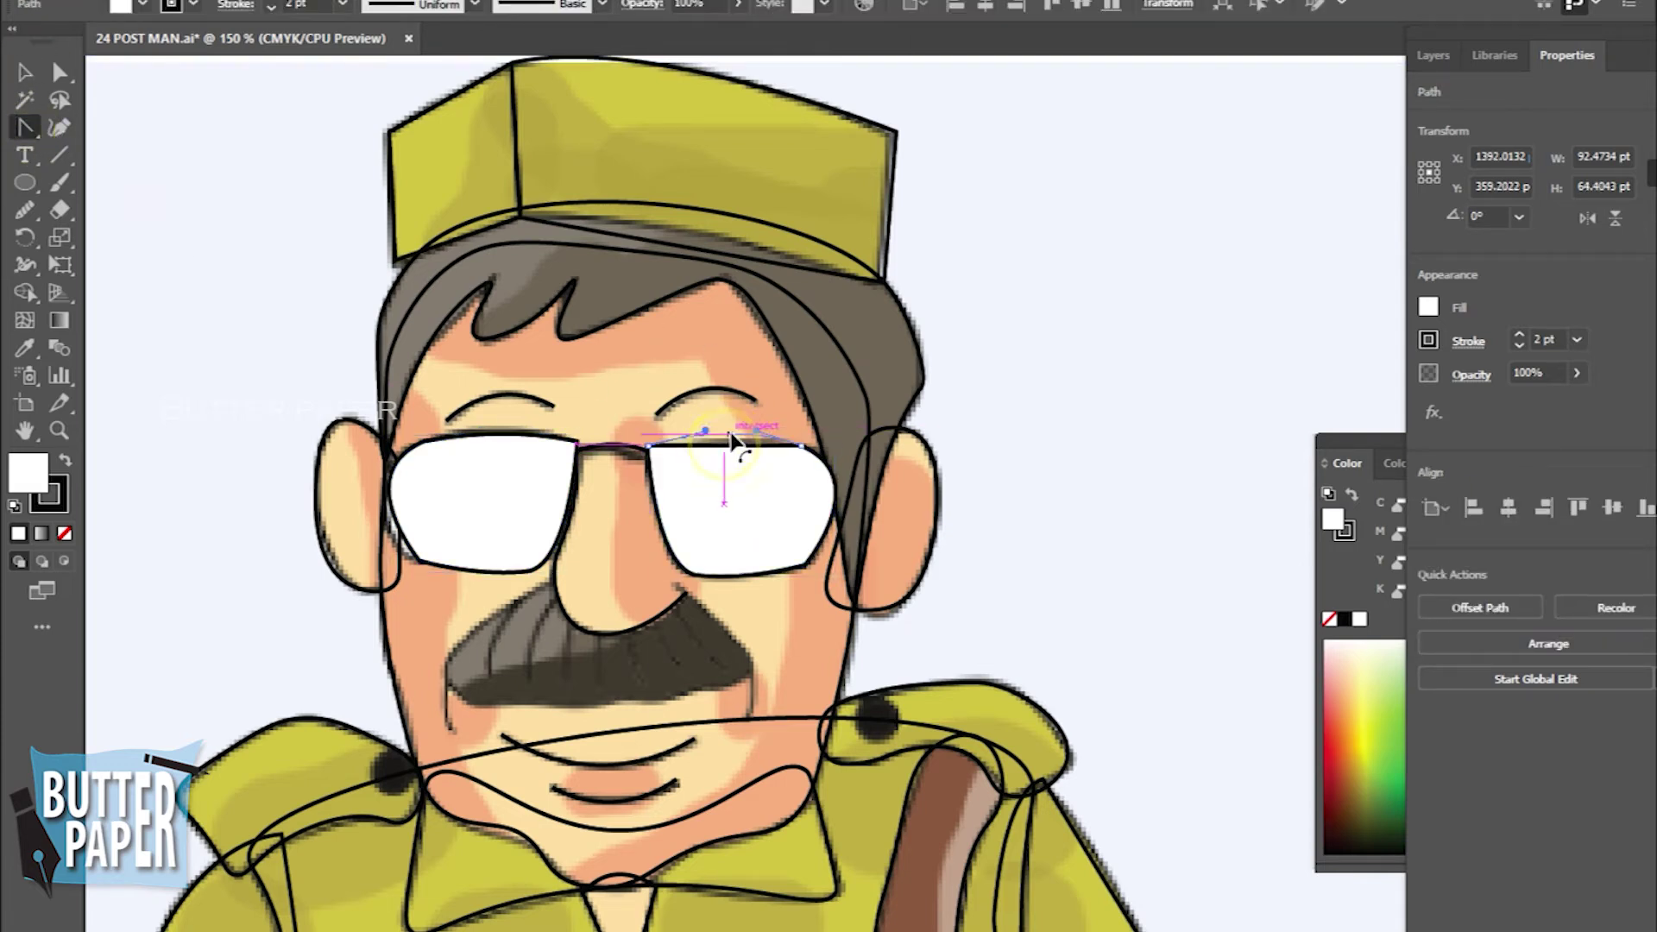
left_click_drag(730, 442, 734, 431)
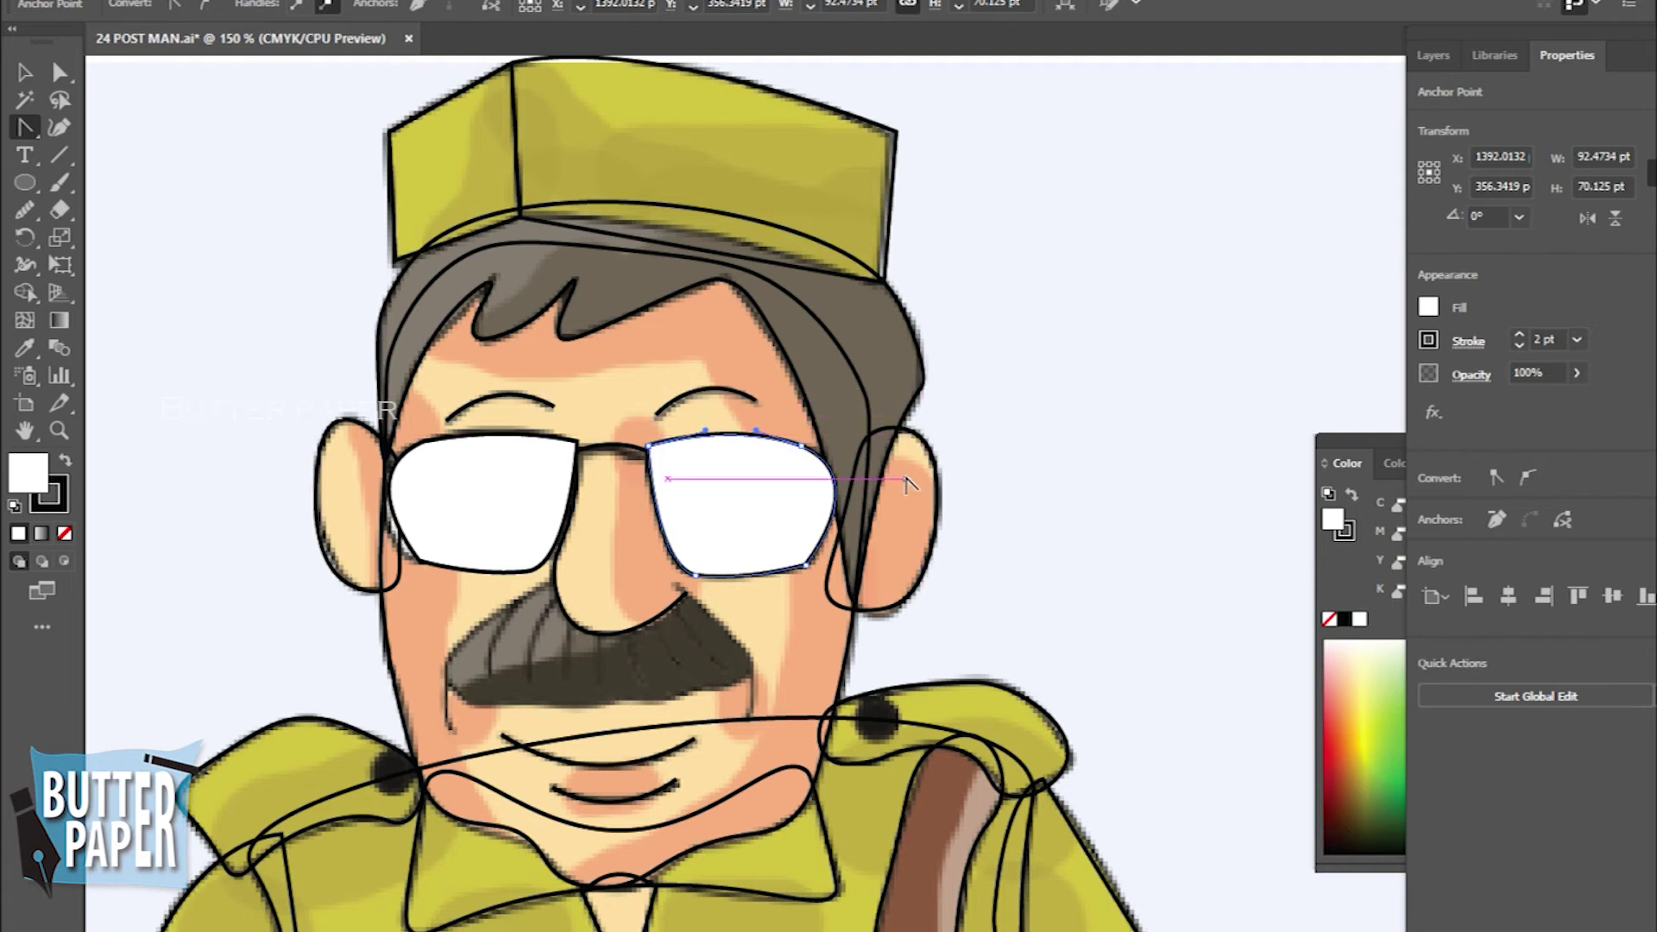
left_click(24, 72)
left_click(1239, 444)
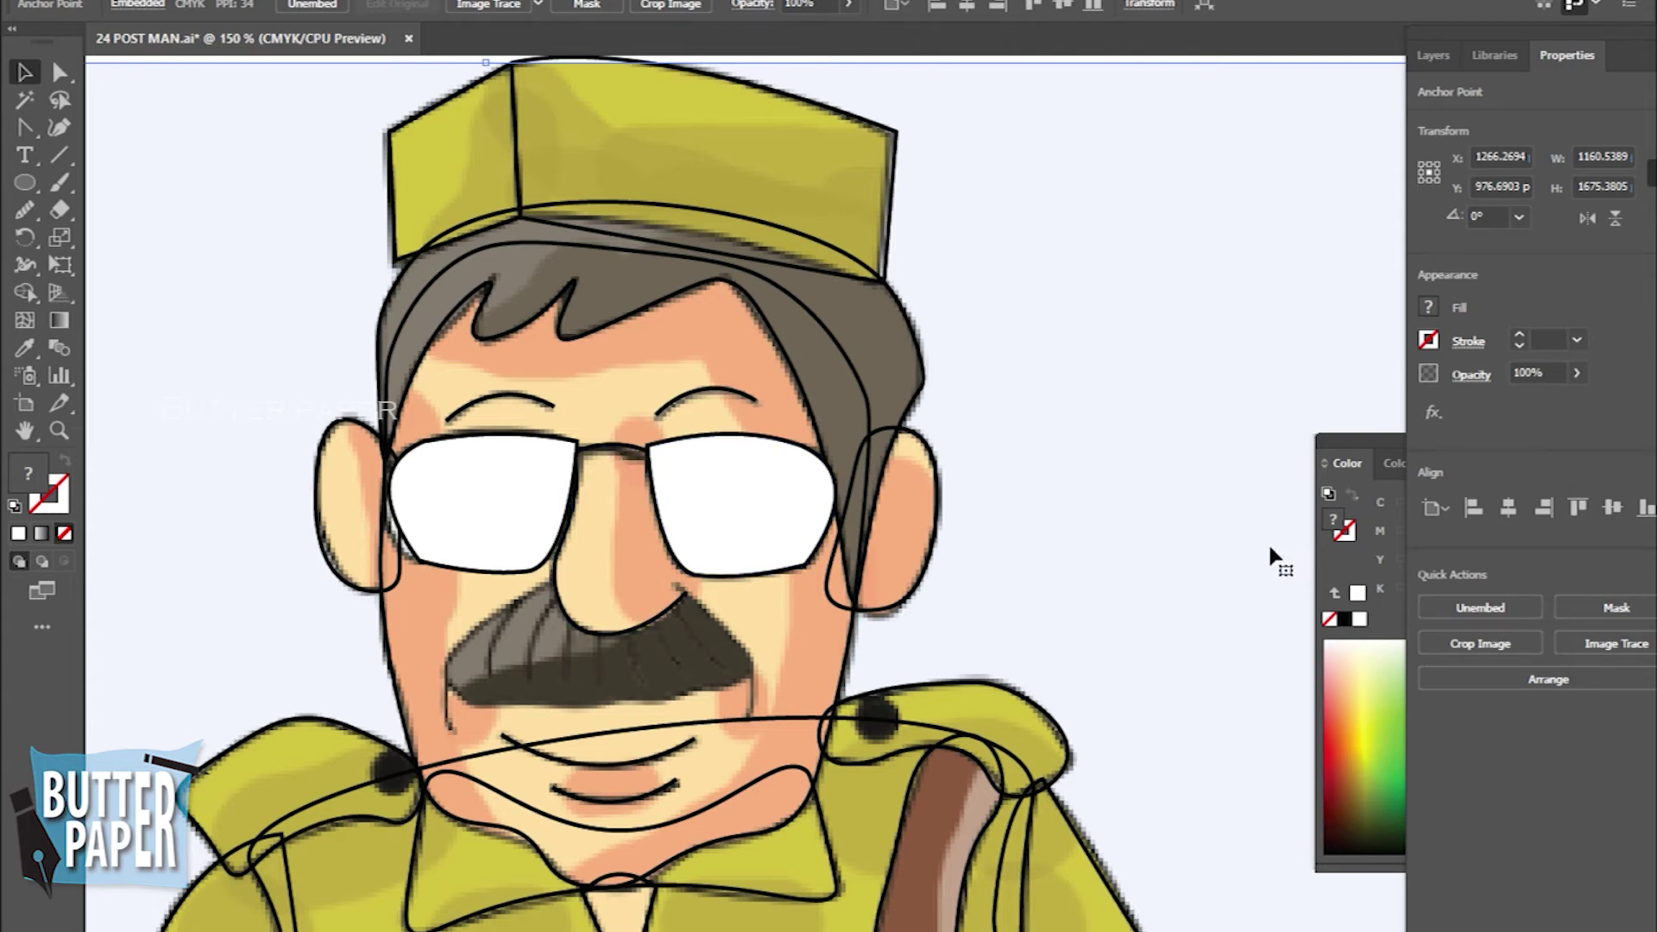
left_click(614, 449)
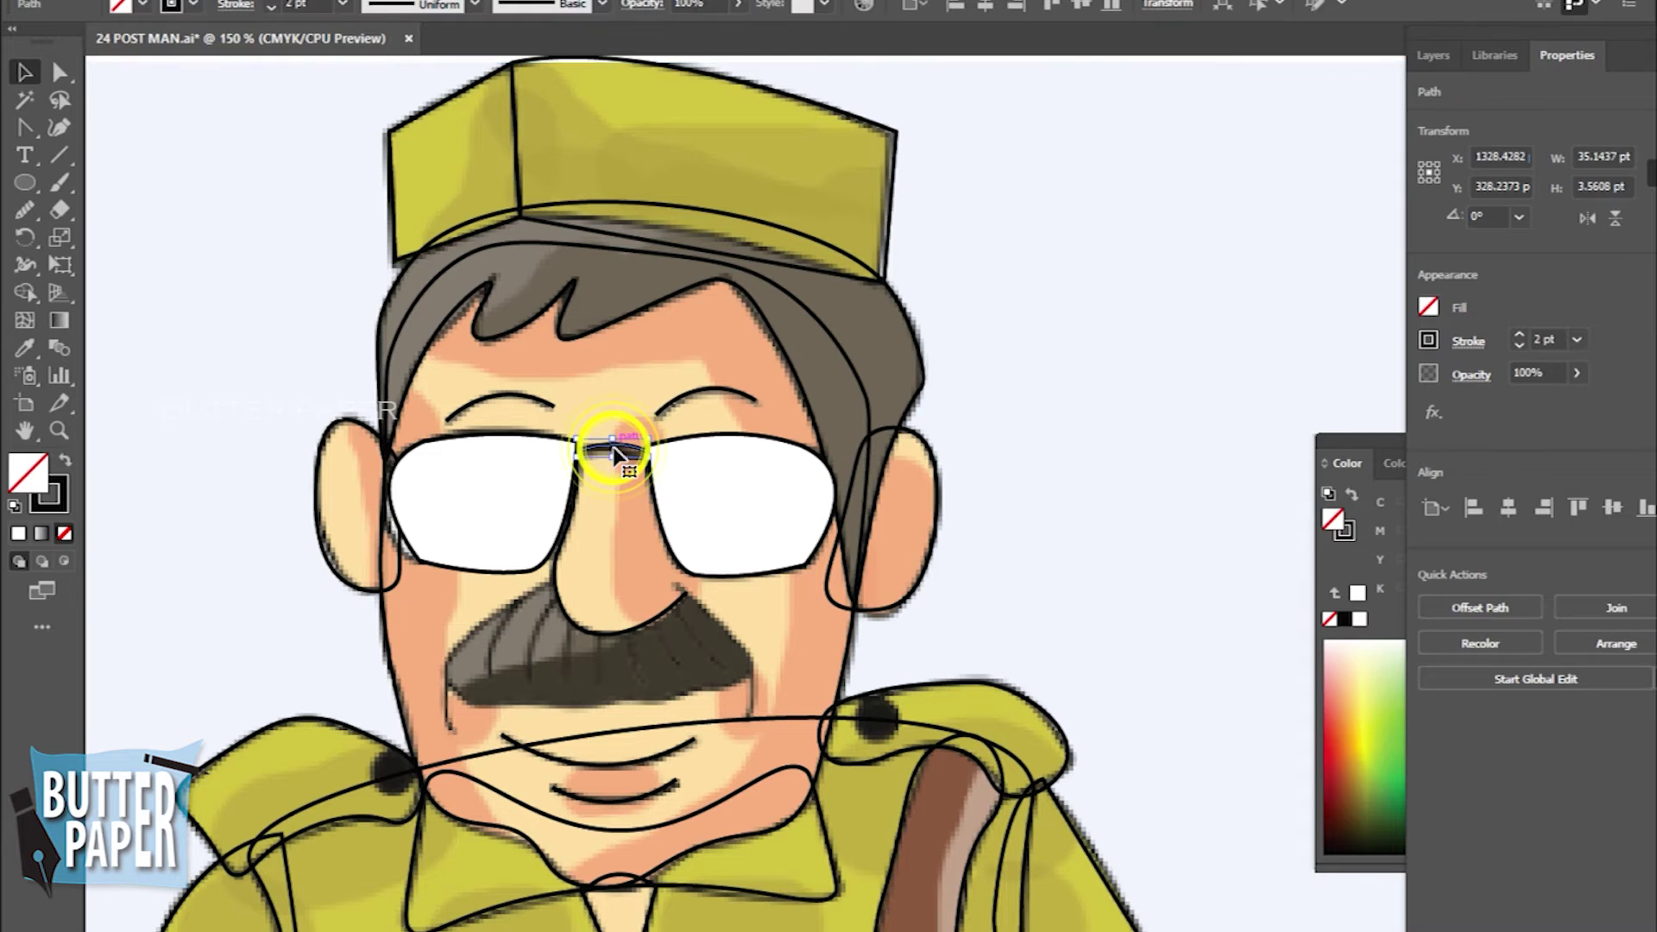
Drag the glasses bridge line about 6 pt lower to line up with the lens tops
left_click(24, 126)
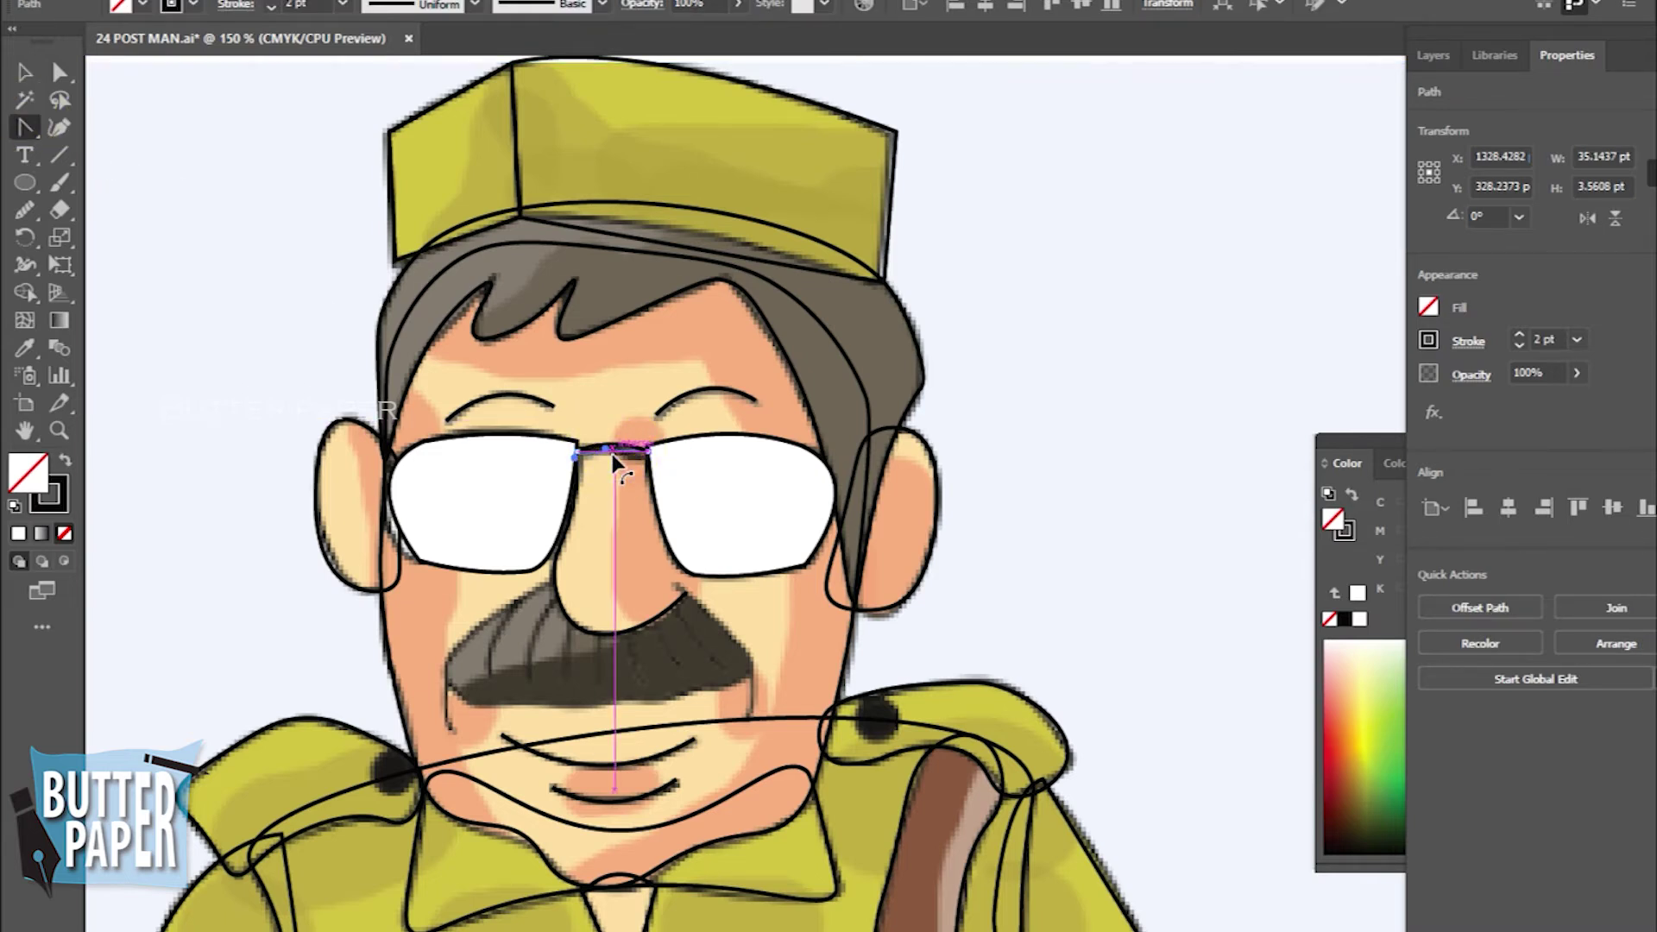
key("v")
left_click(164, 168)
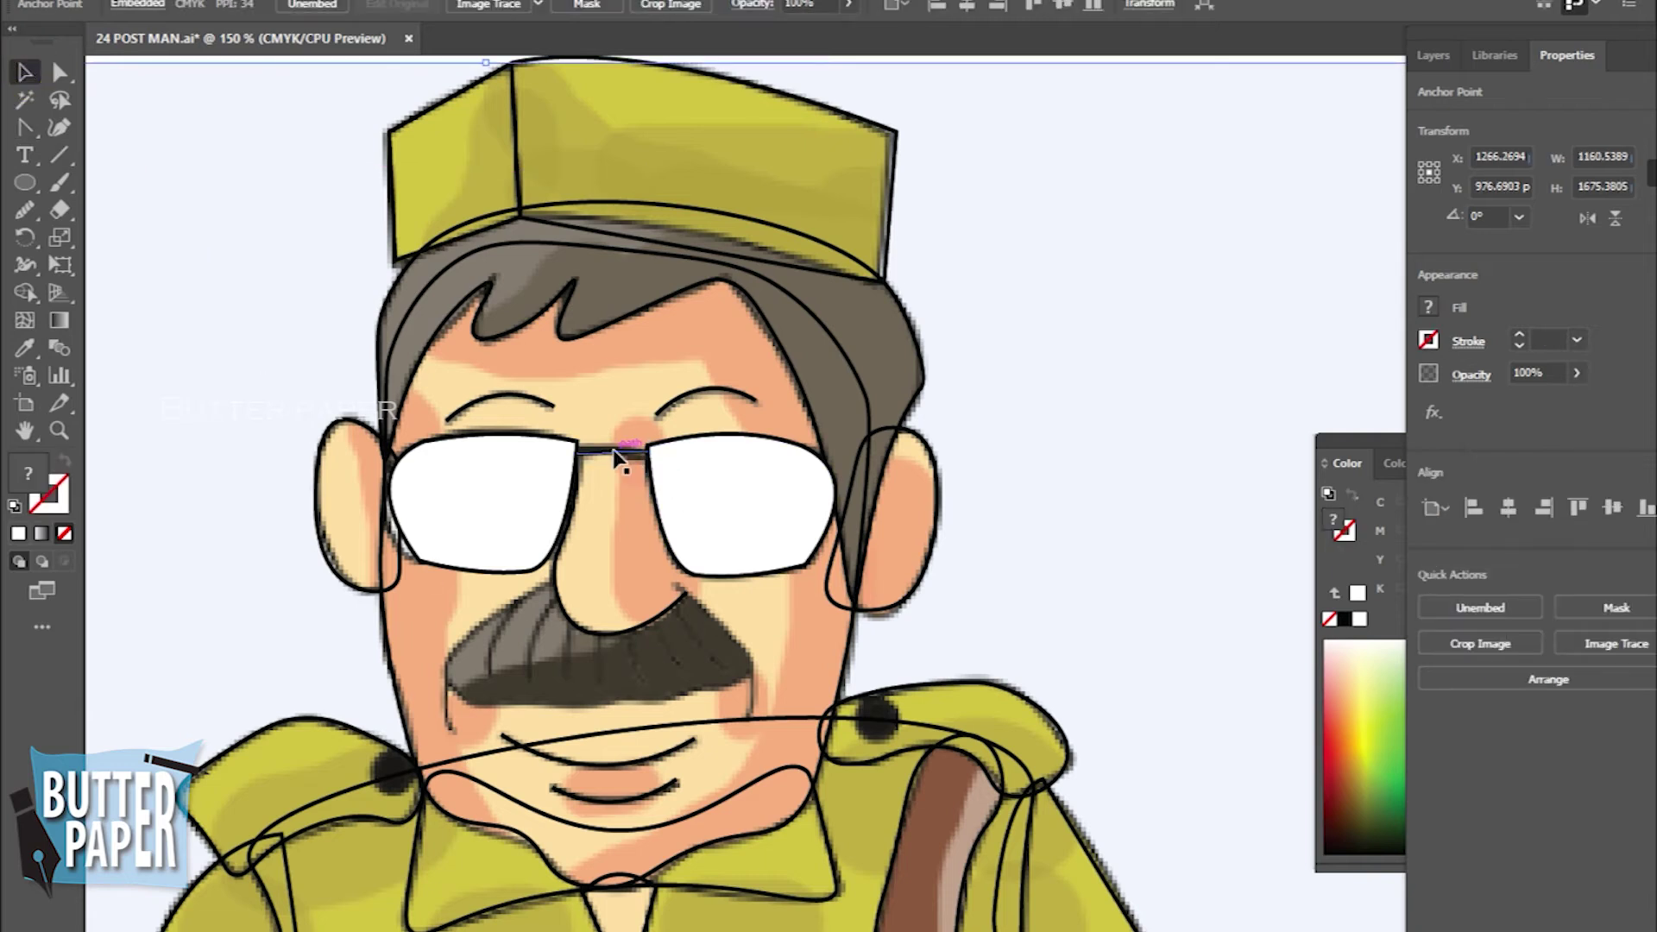
left_click(615, 453)
left_click(1095, 547)
left_click(615, 452)
left_click_drag(618, 454, 619, 465)
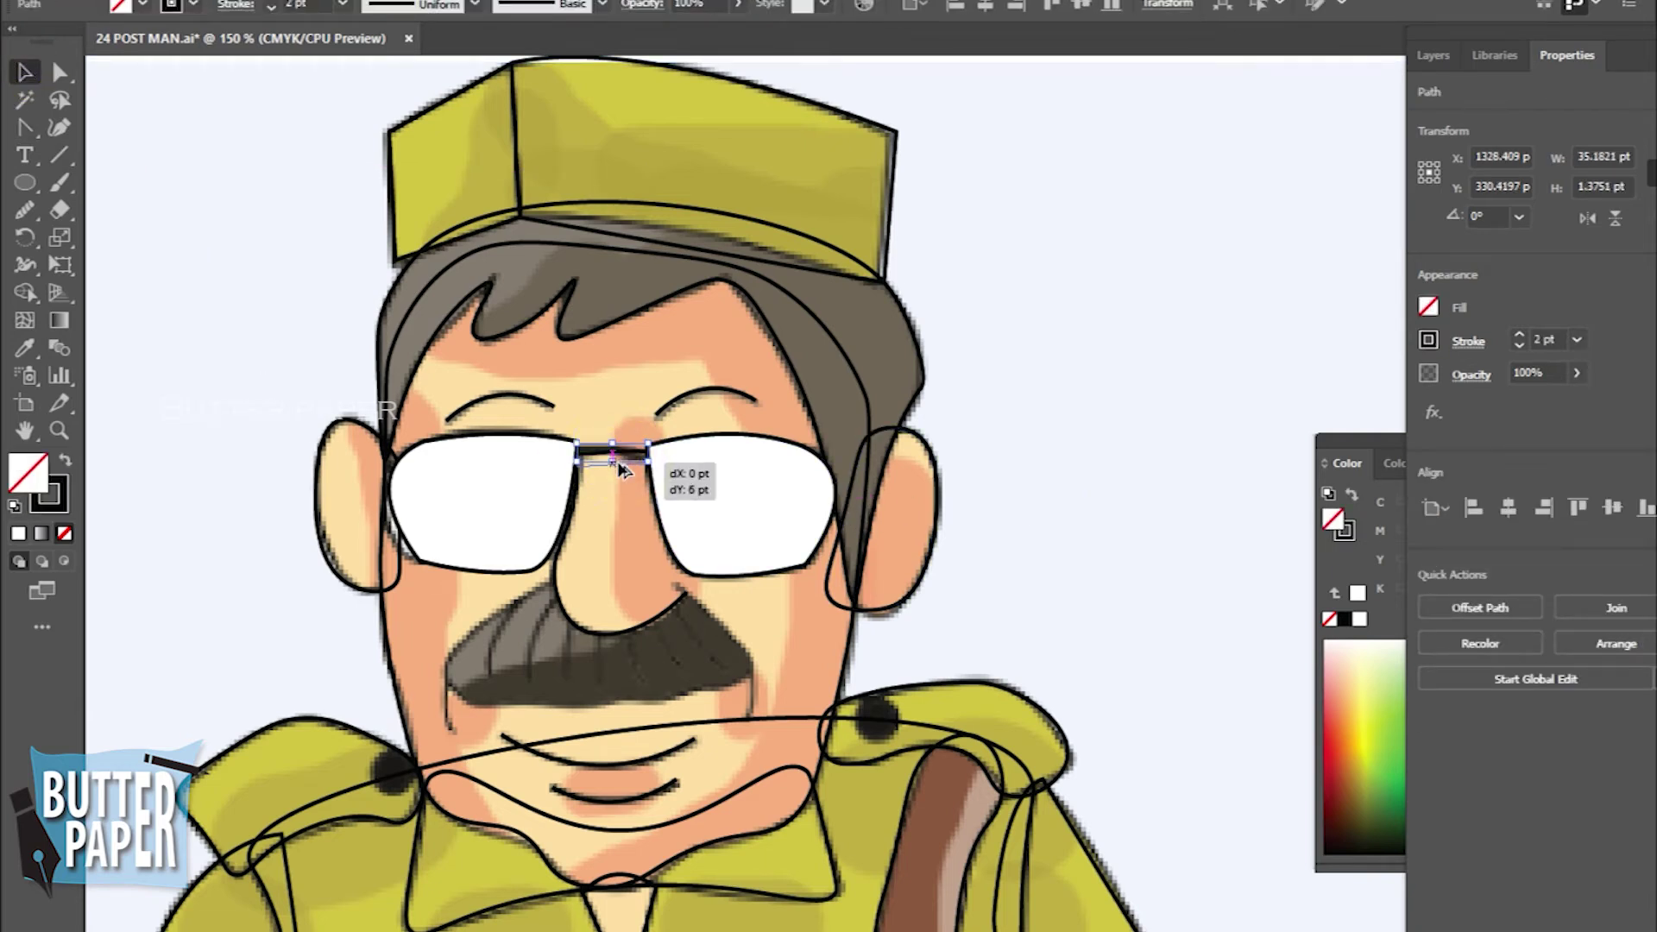
left_click(1136, 518)
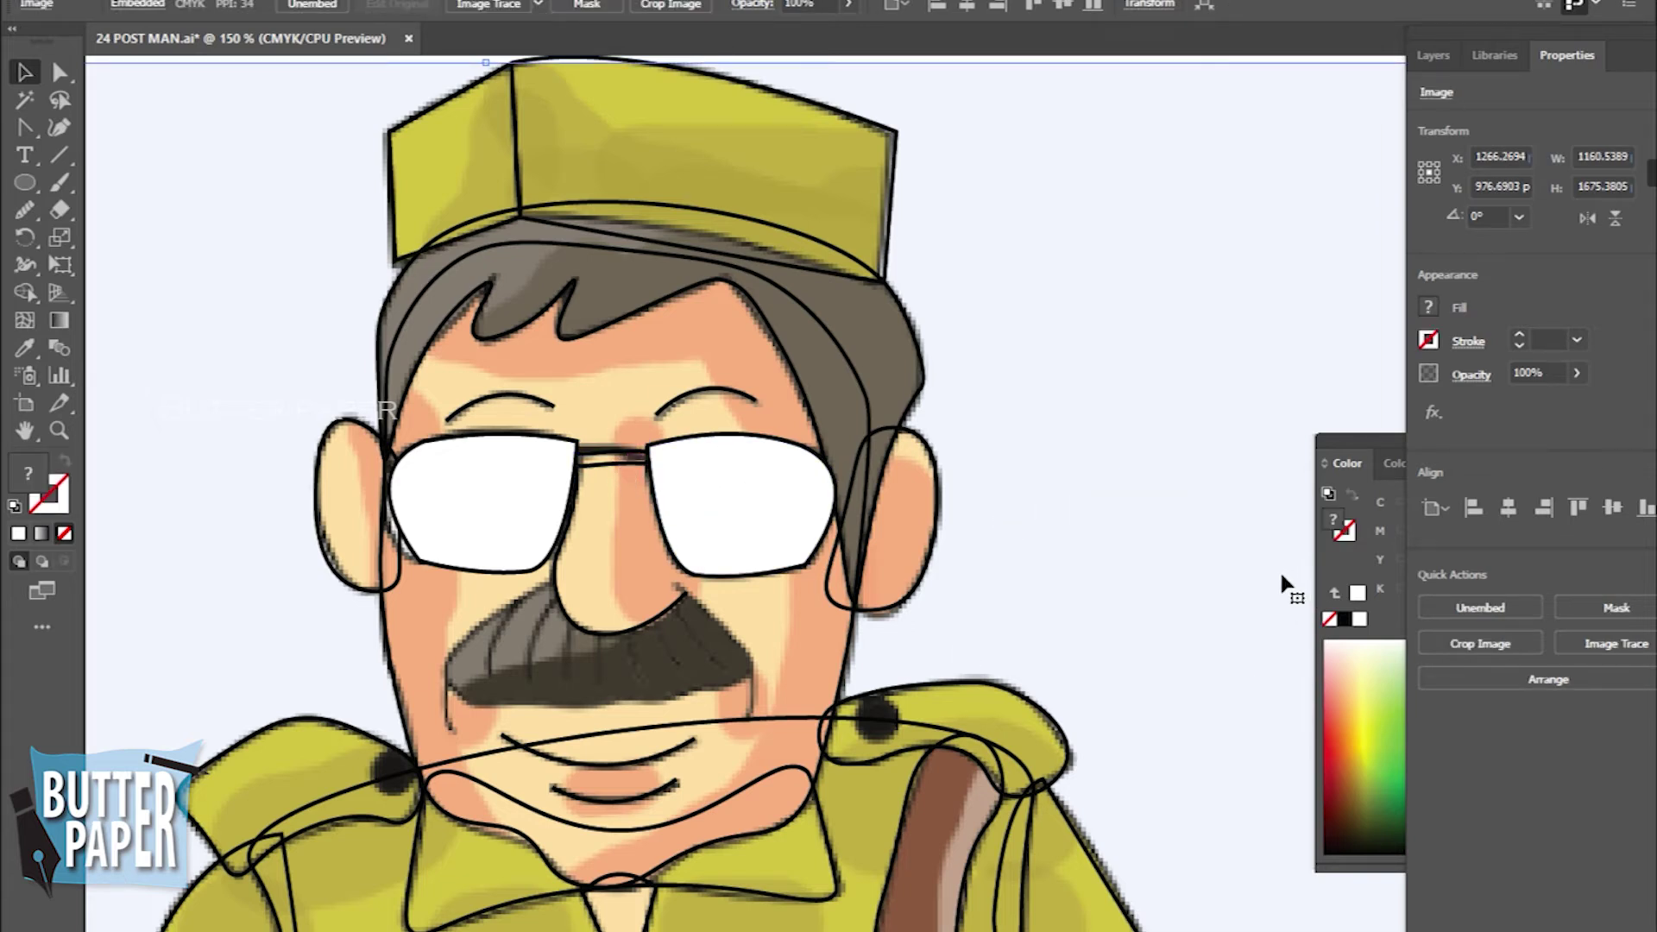
left_click(784, 573)
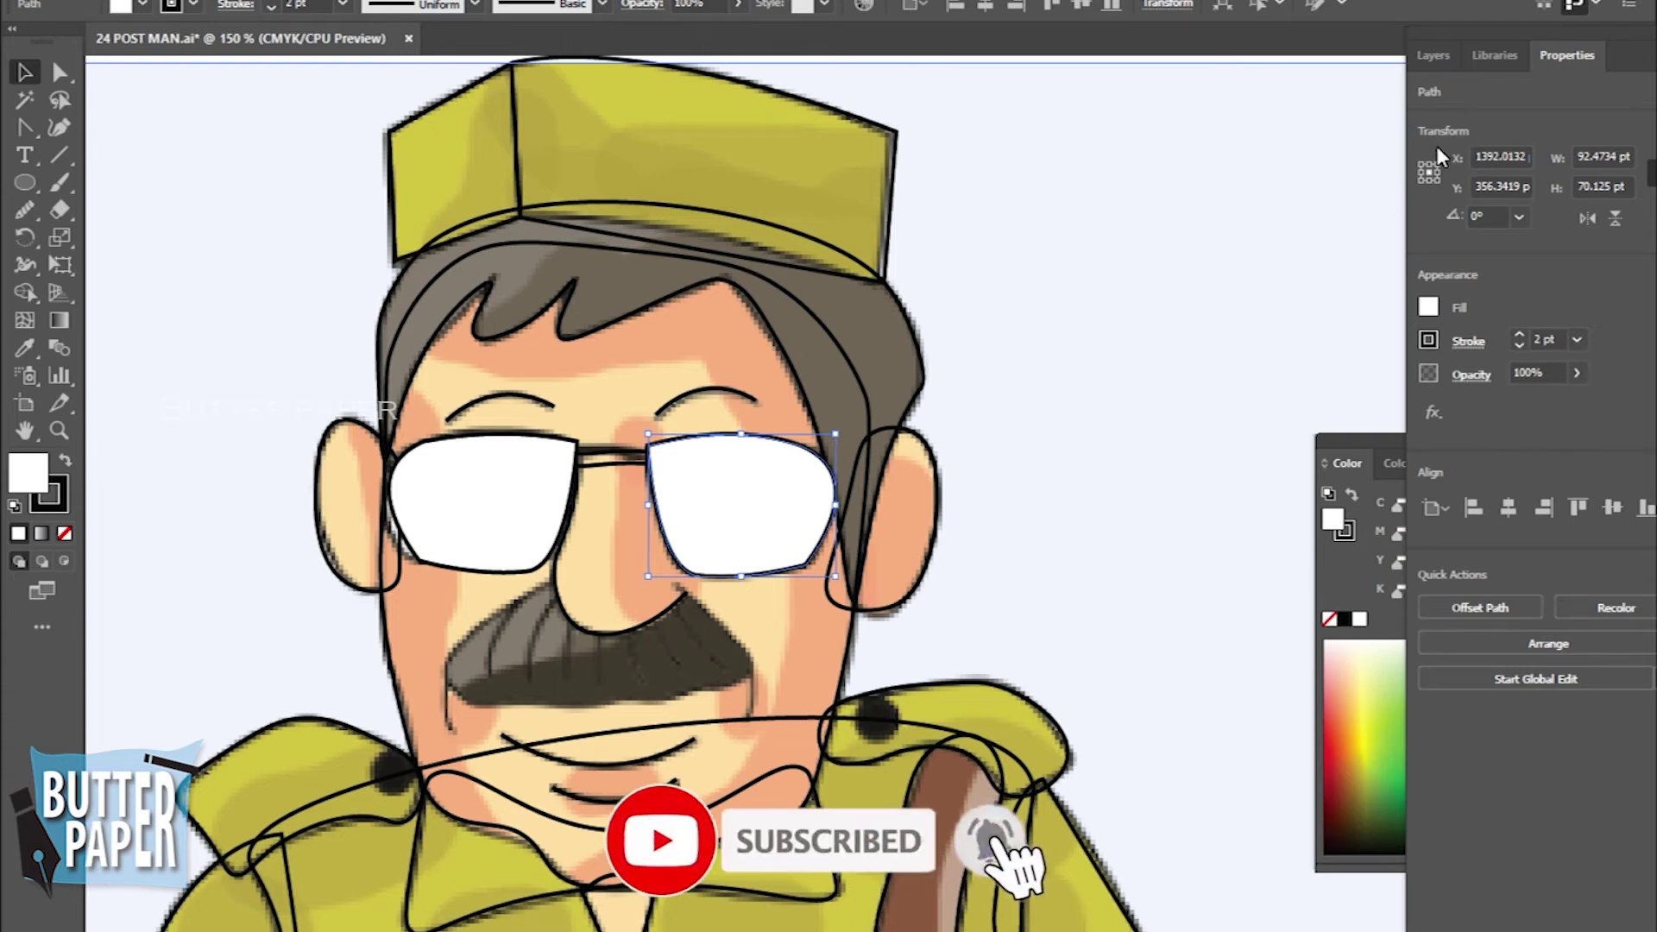
Show the Layers panel and lower the right lens's opacity so the eye shows through
key("F7")
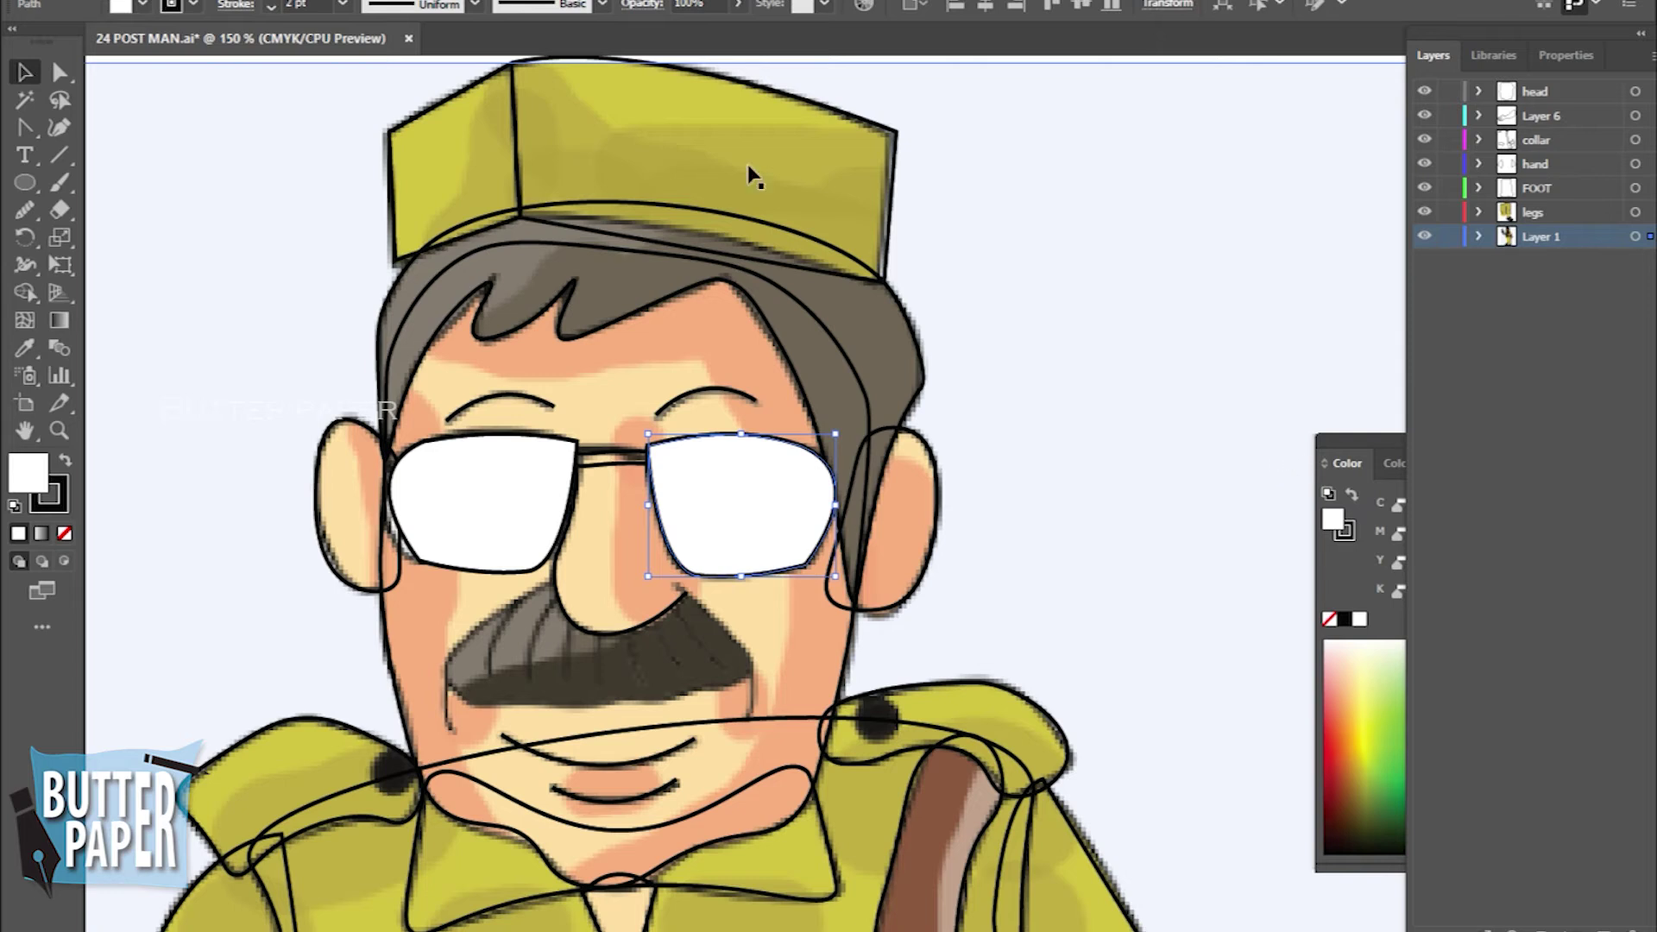
left_click(738, 7)
left_click_drag(738, 35, 715, 35)
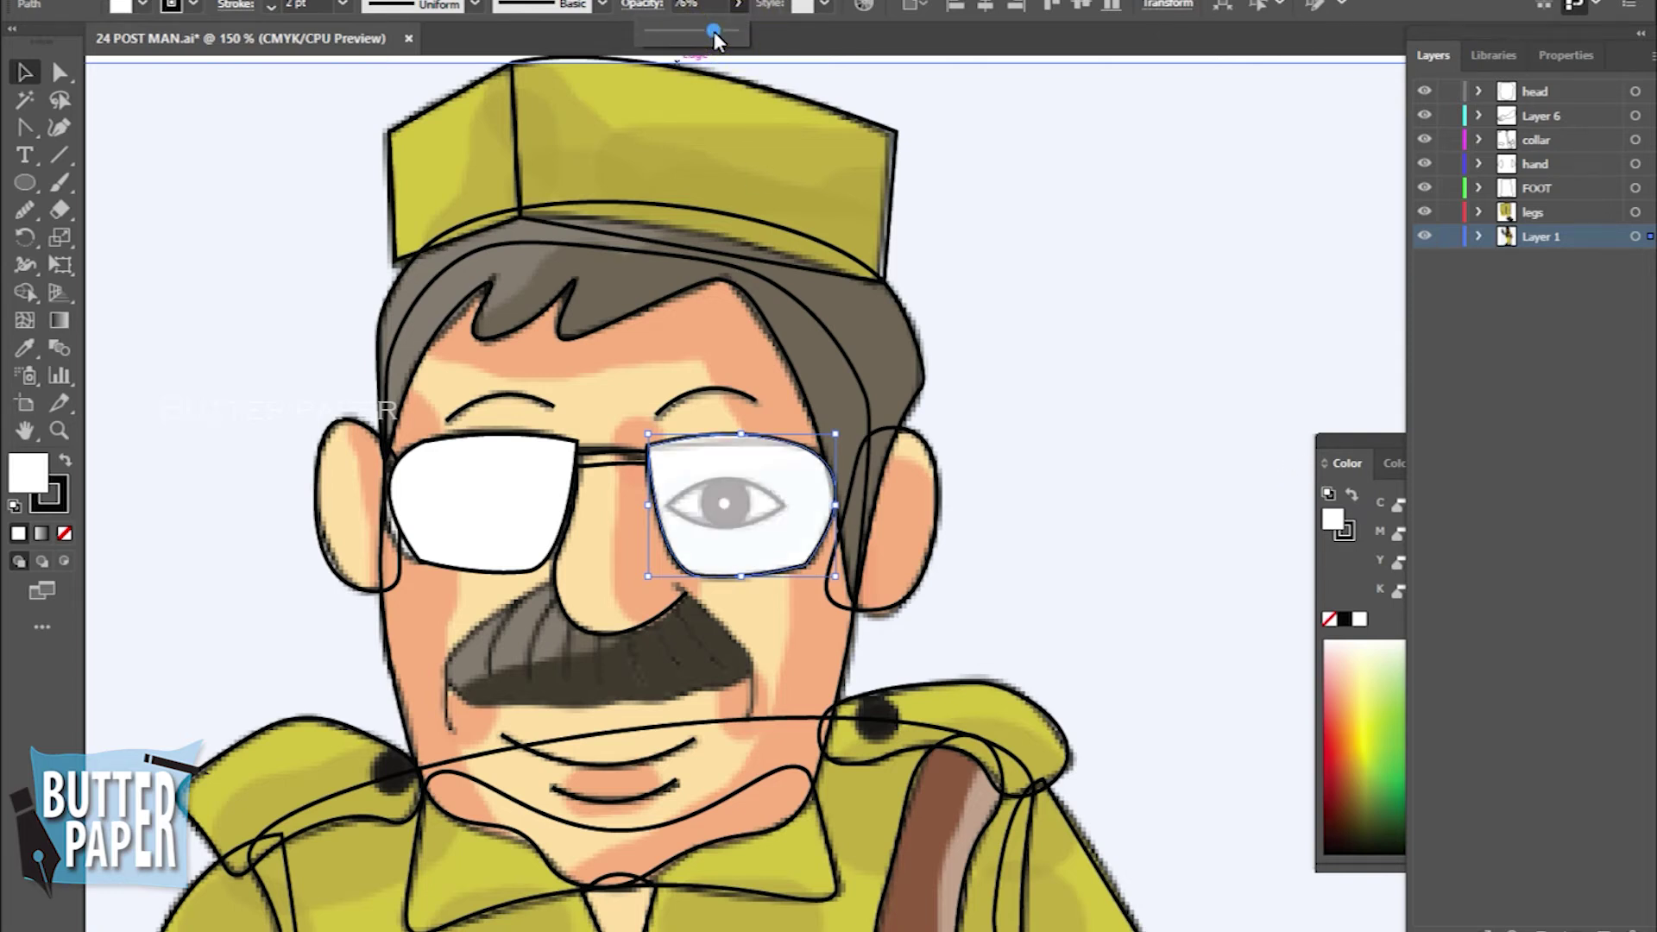
left_click(1090, 434)
left_click(522, 544)
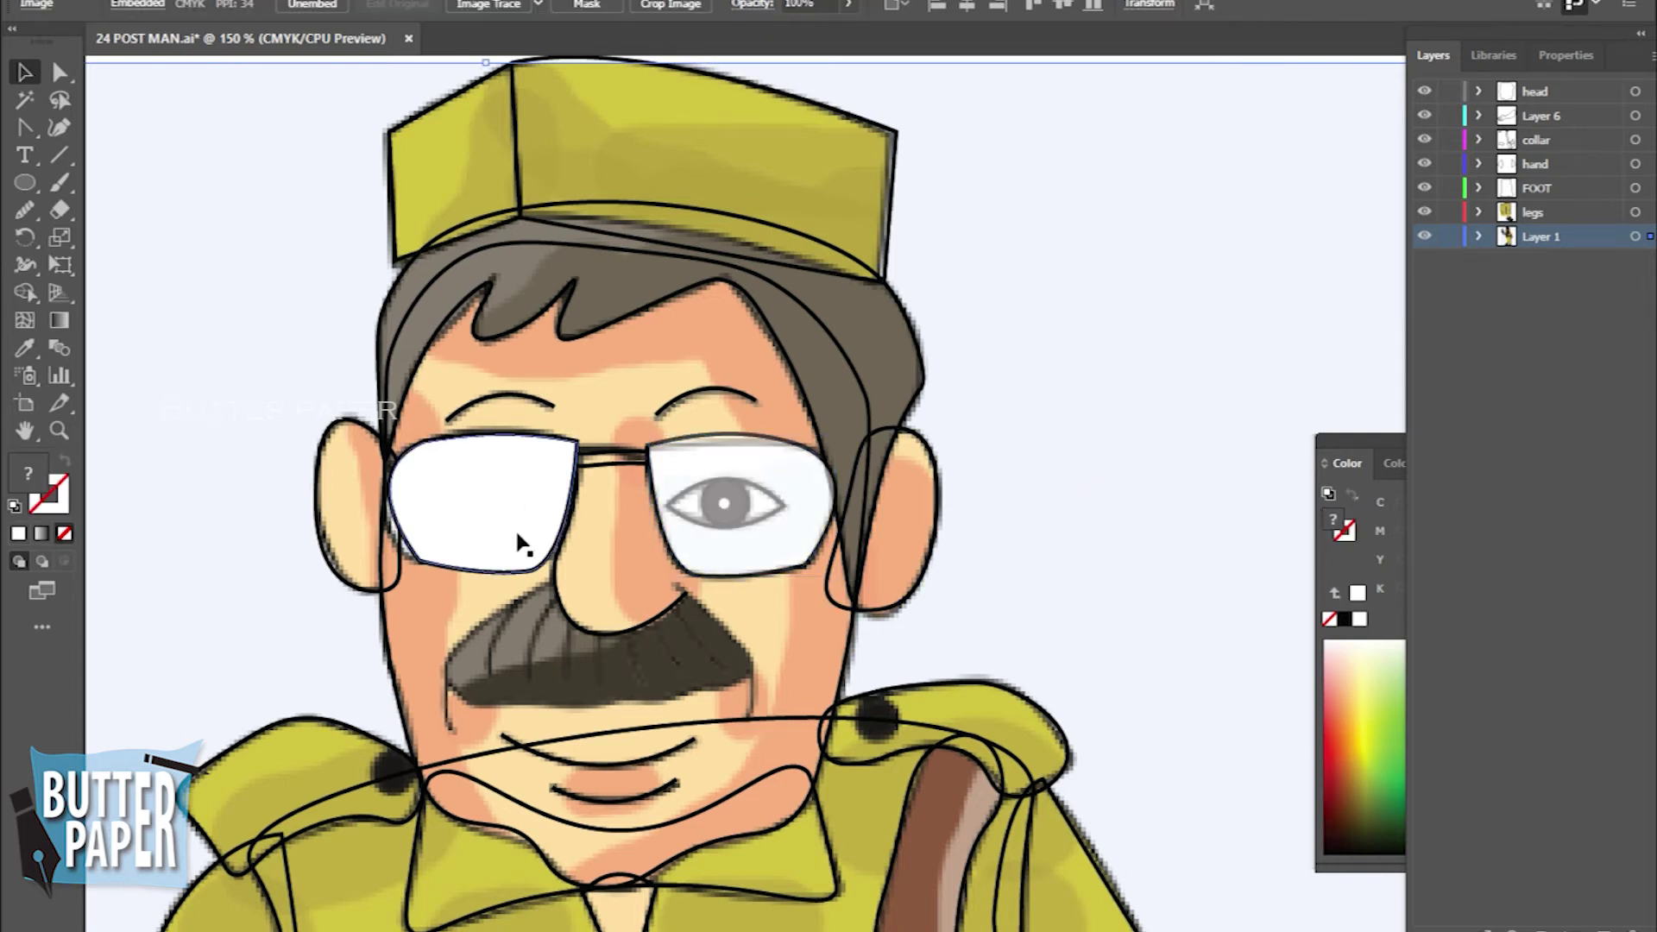
left_click(788, 462)
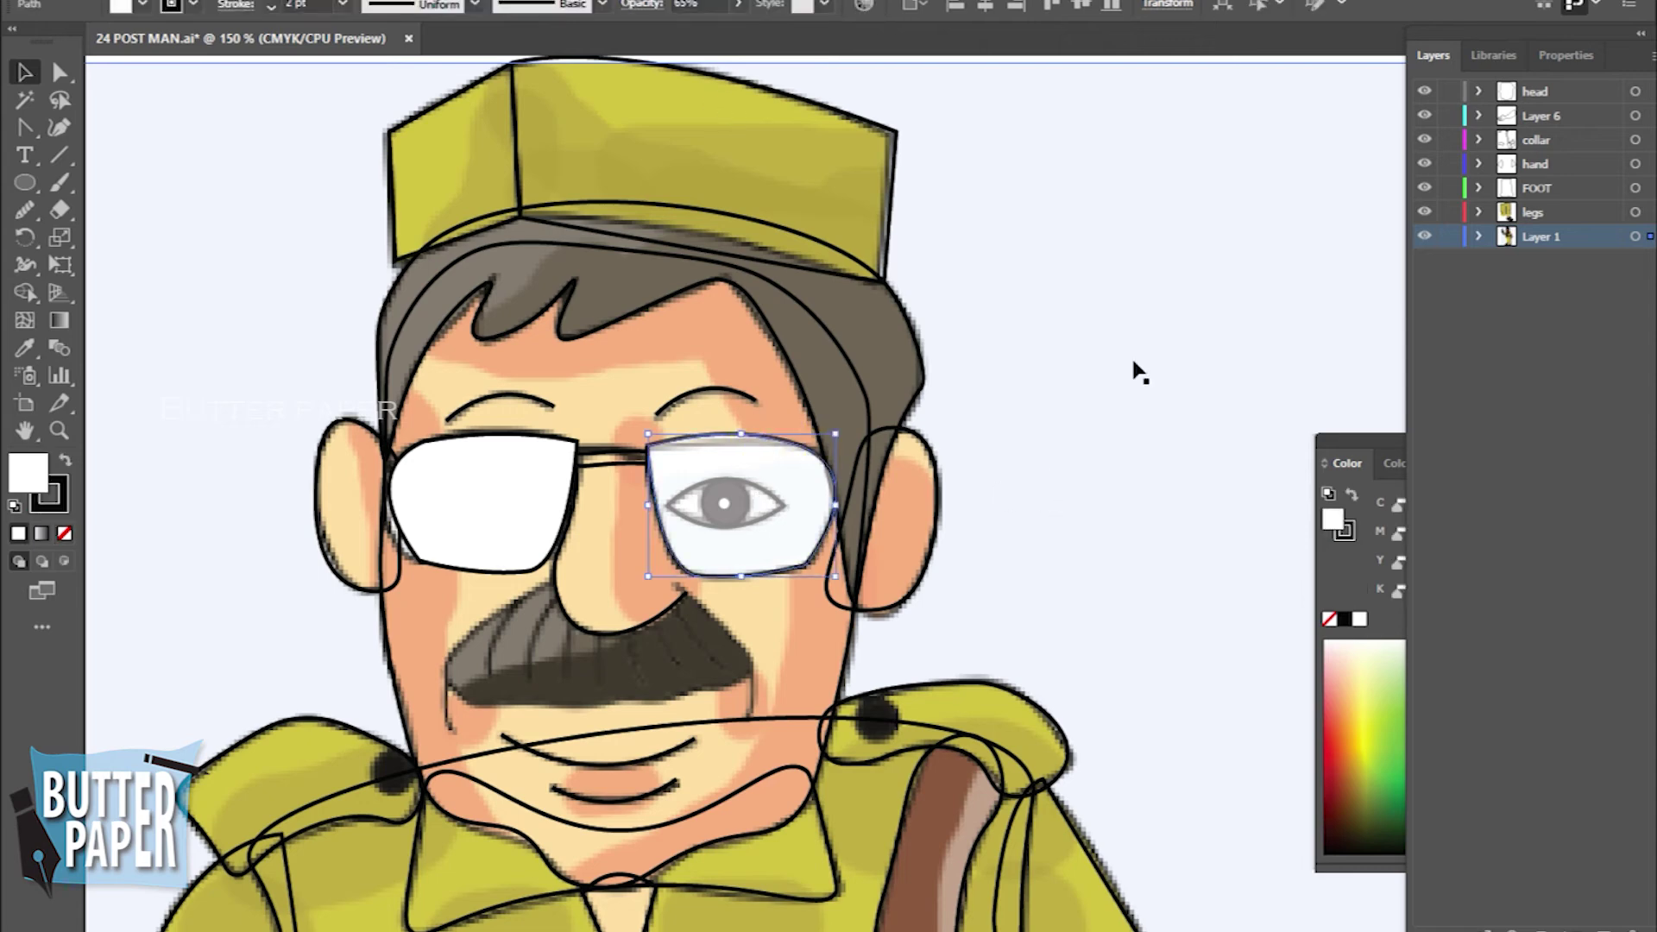
Expand Layer 1, toggle the coloured reference image's visibility, then collapse the layer and zoom out
left_click(1480, 238)
scroll(1627, 371, "down", 10)
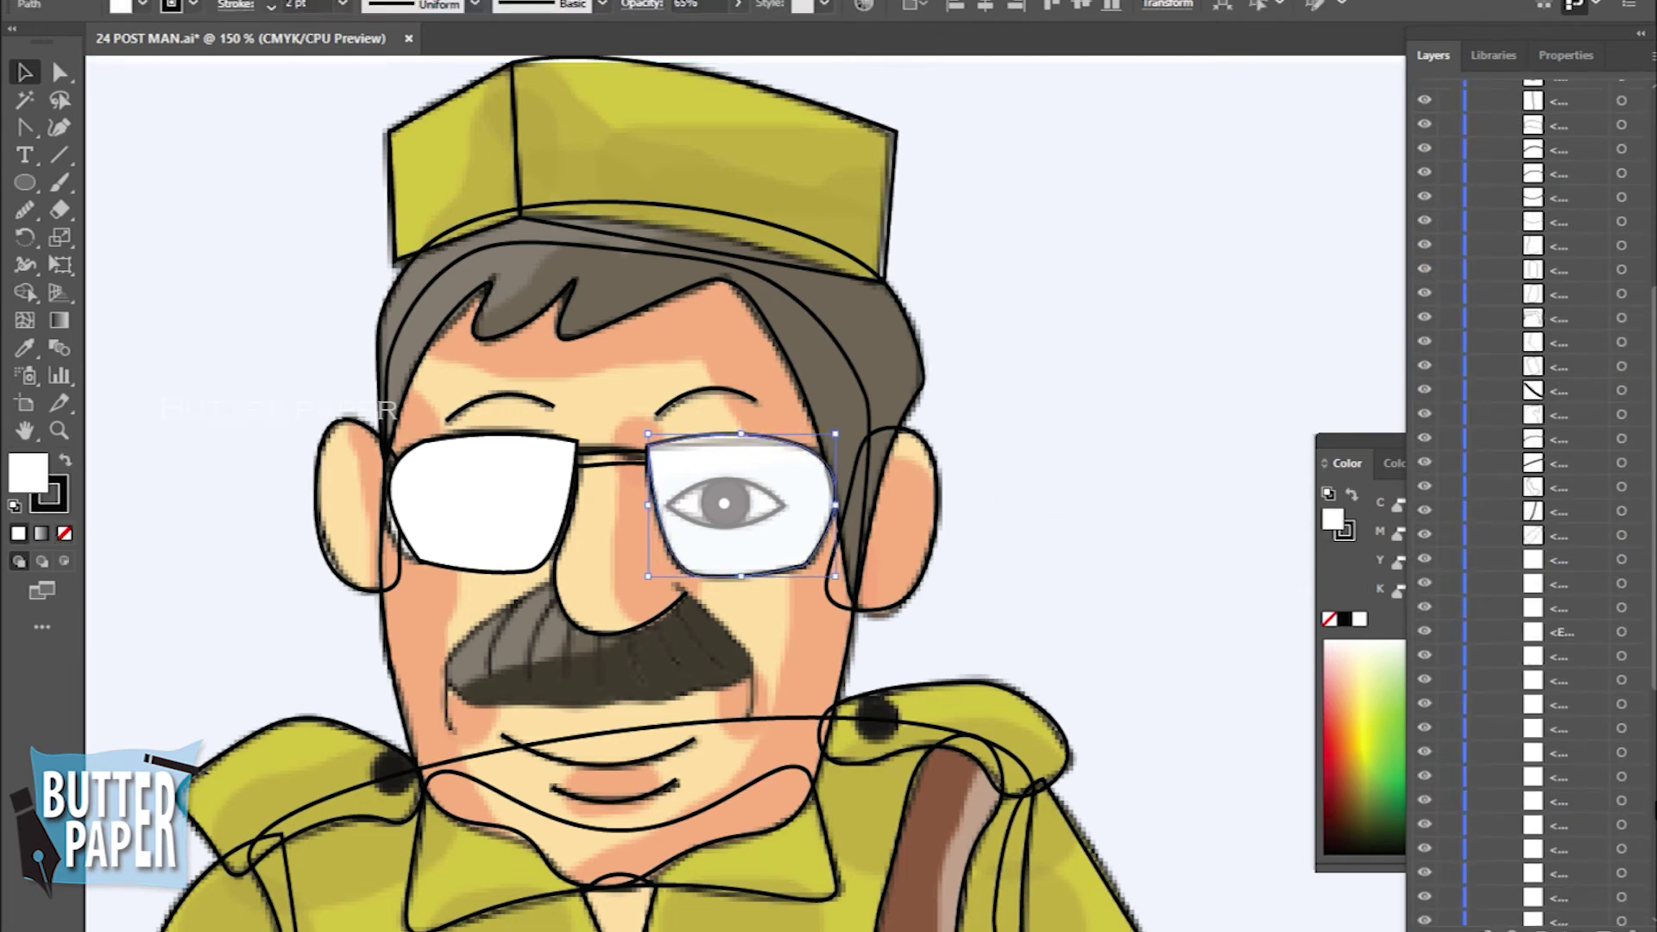
left_click(1423, 915)
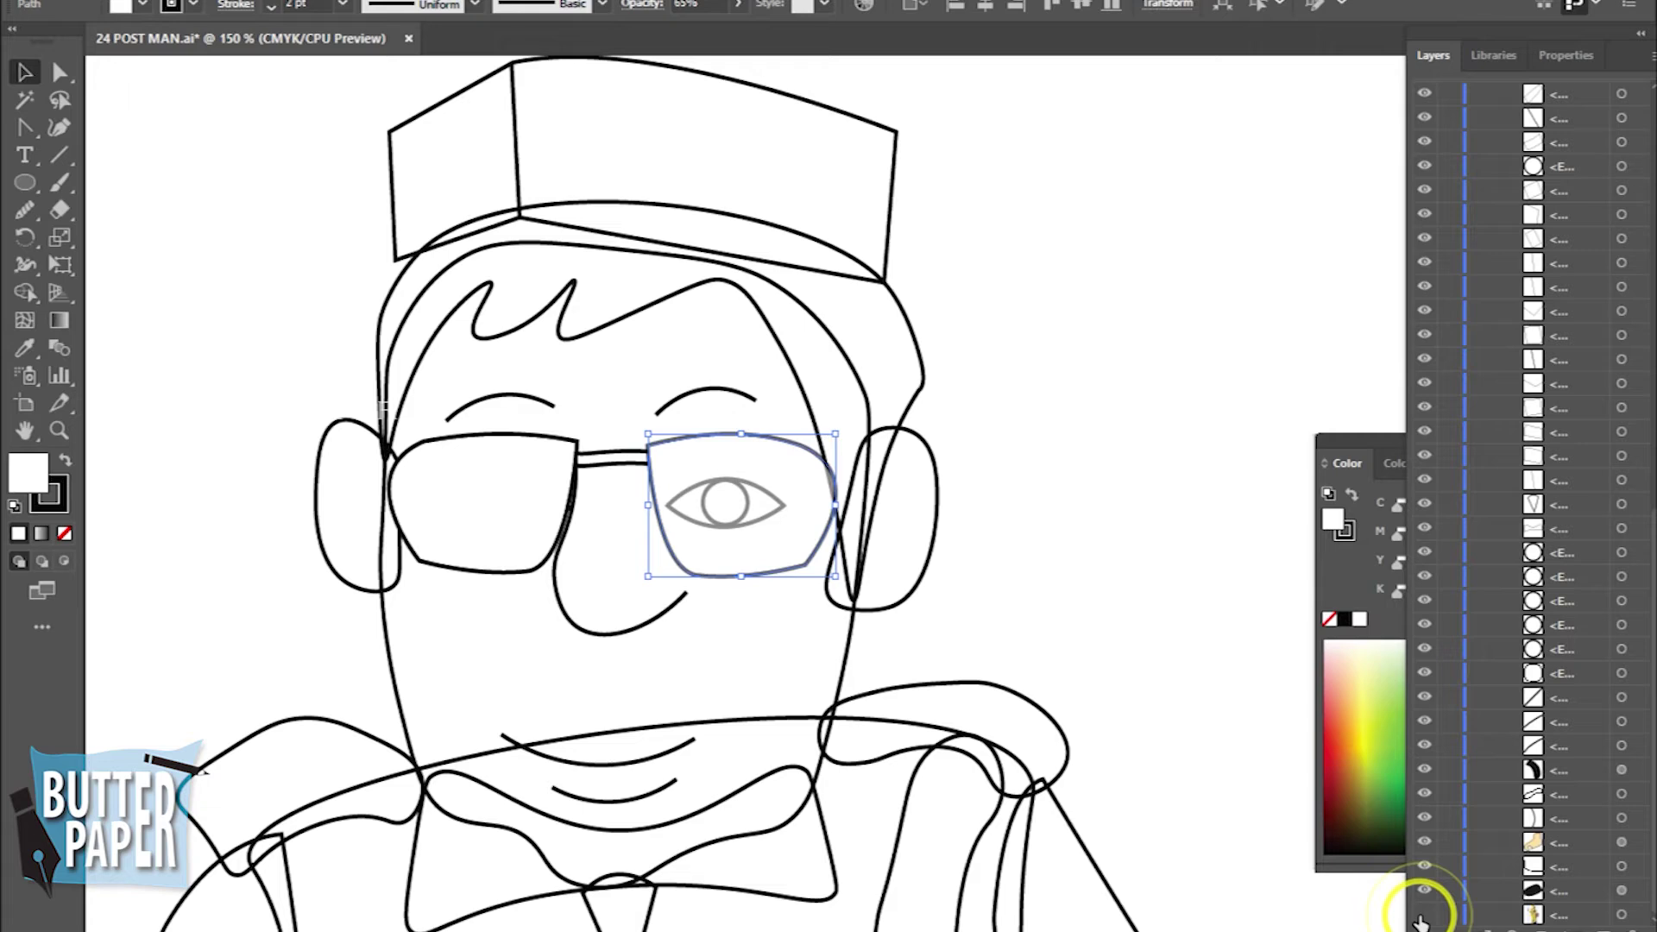
left_click(1425, 916)
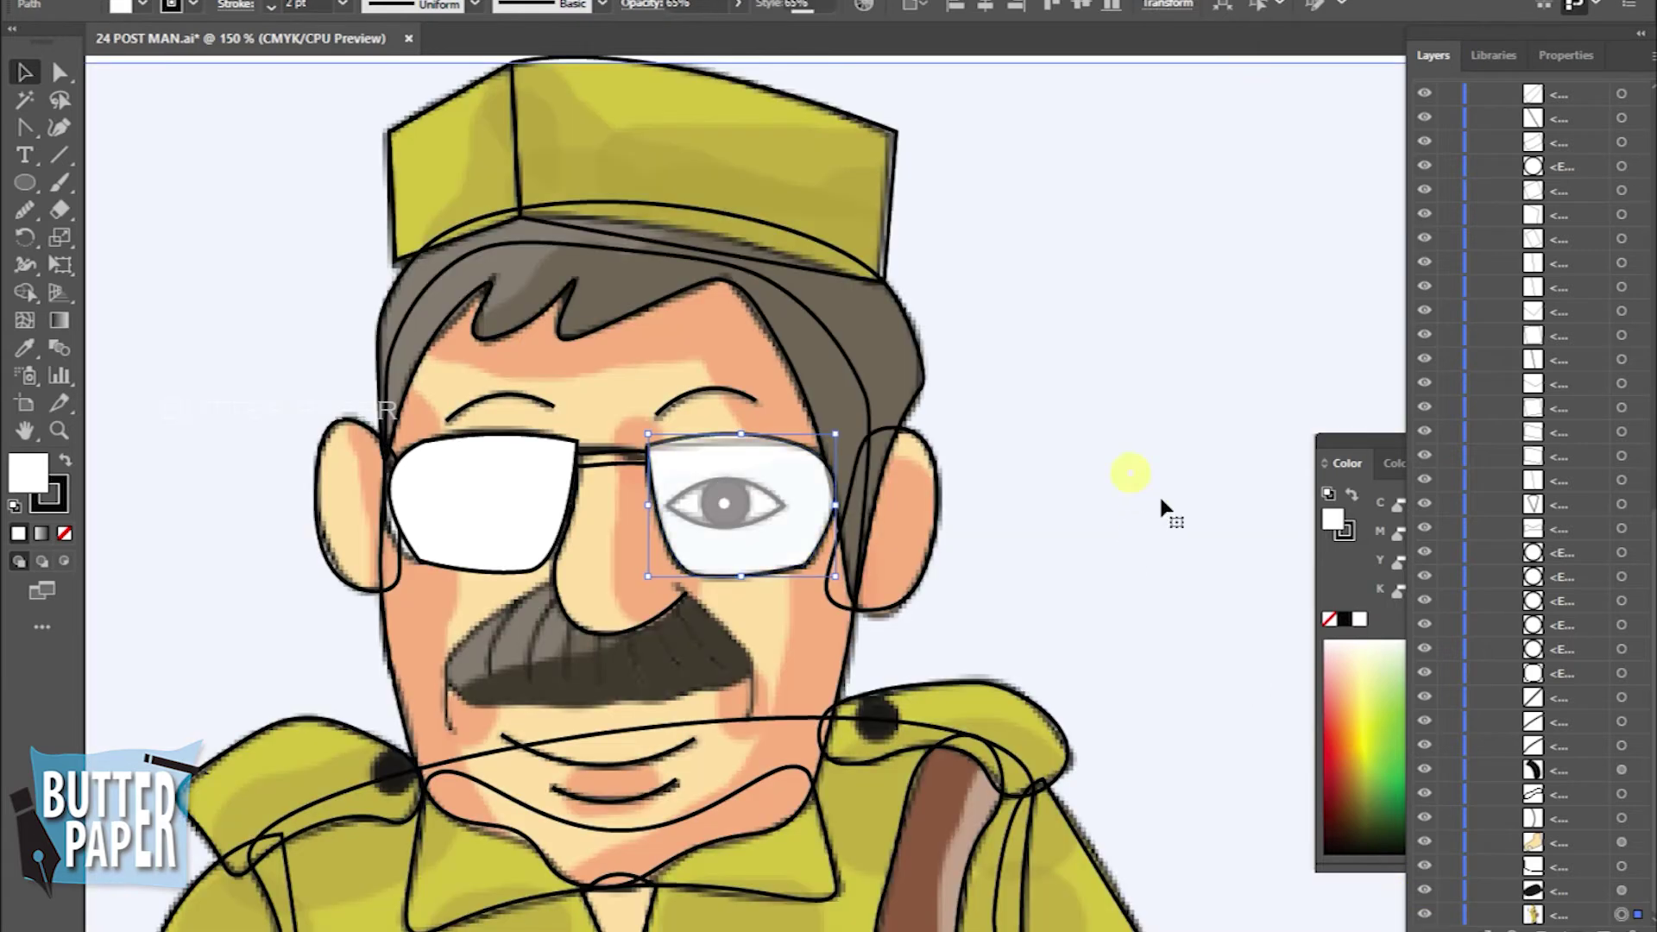
left_click(1141, 485)
left_click(764, 439)
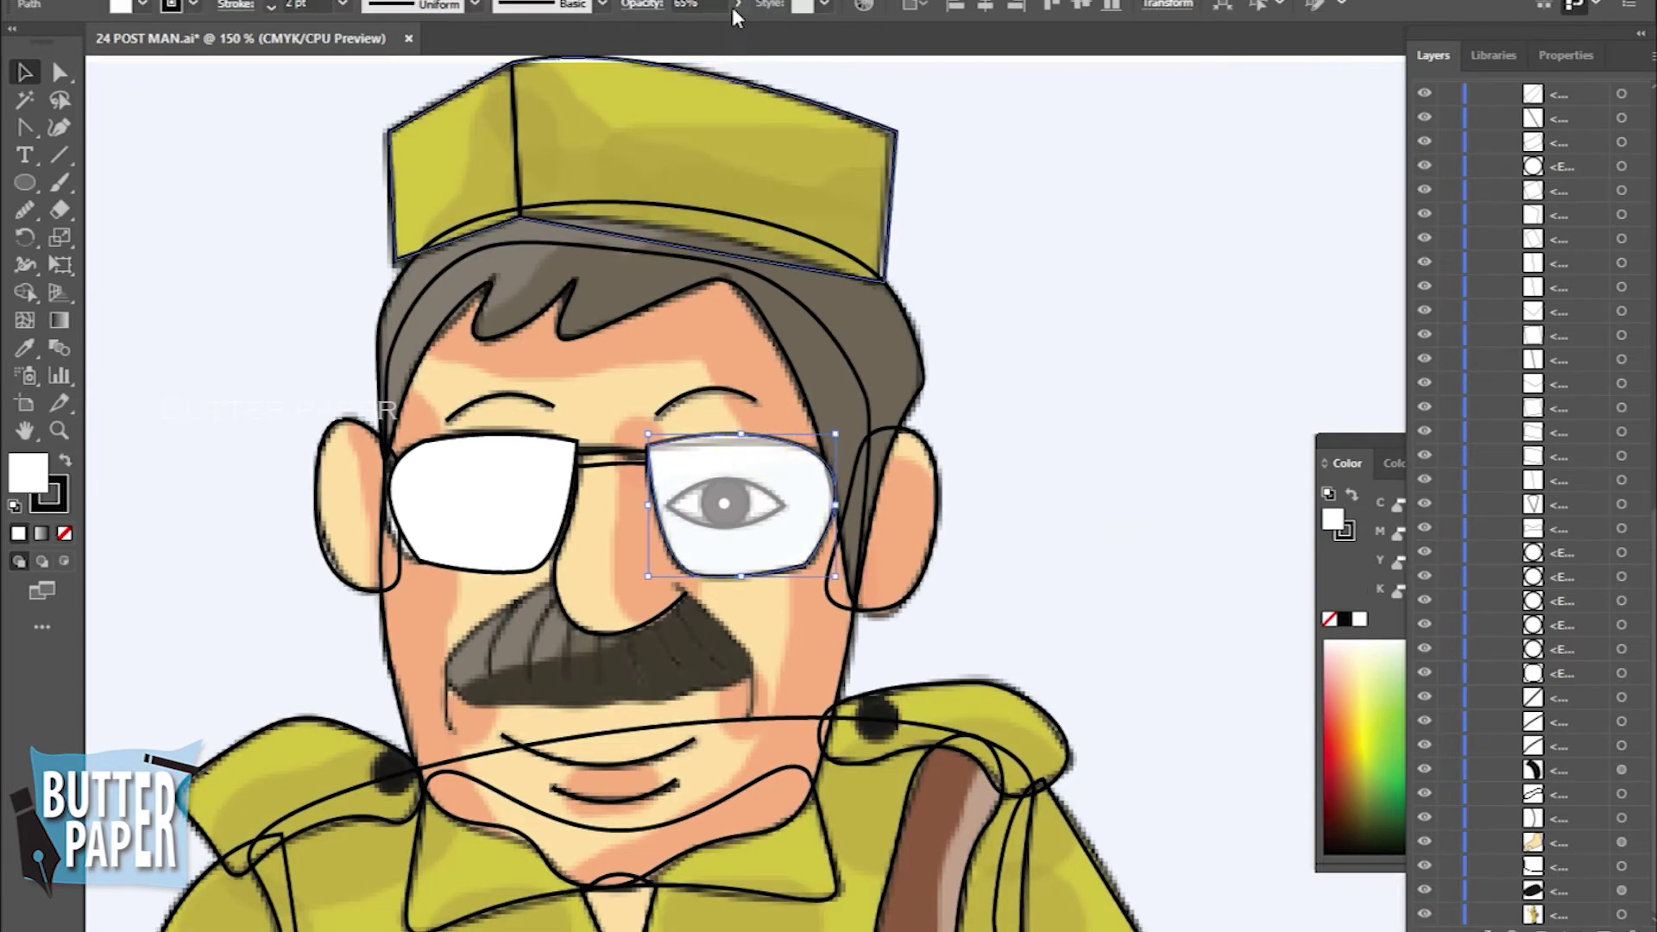
left_click(1102, 524)
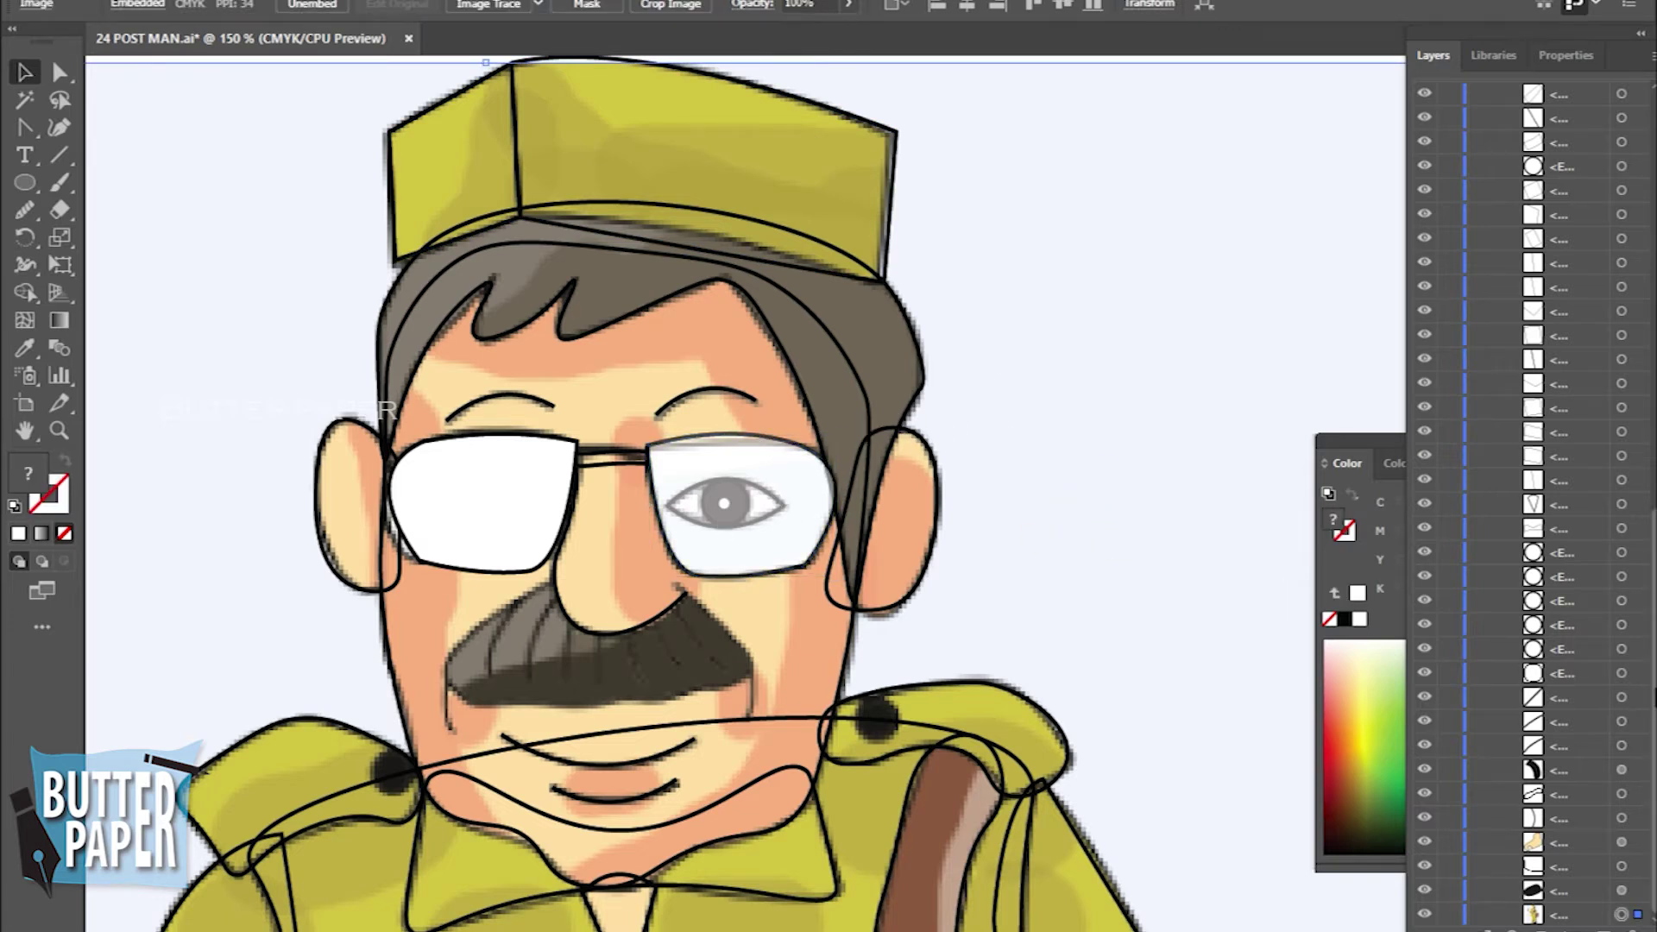
left_click_drag(1650, 695, 1536, 371)
left_click(1480, 235)
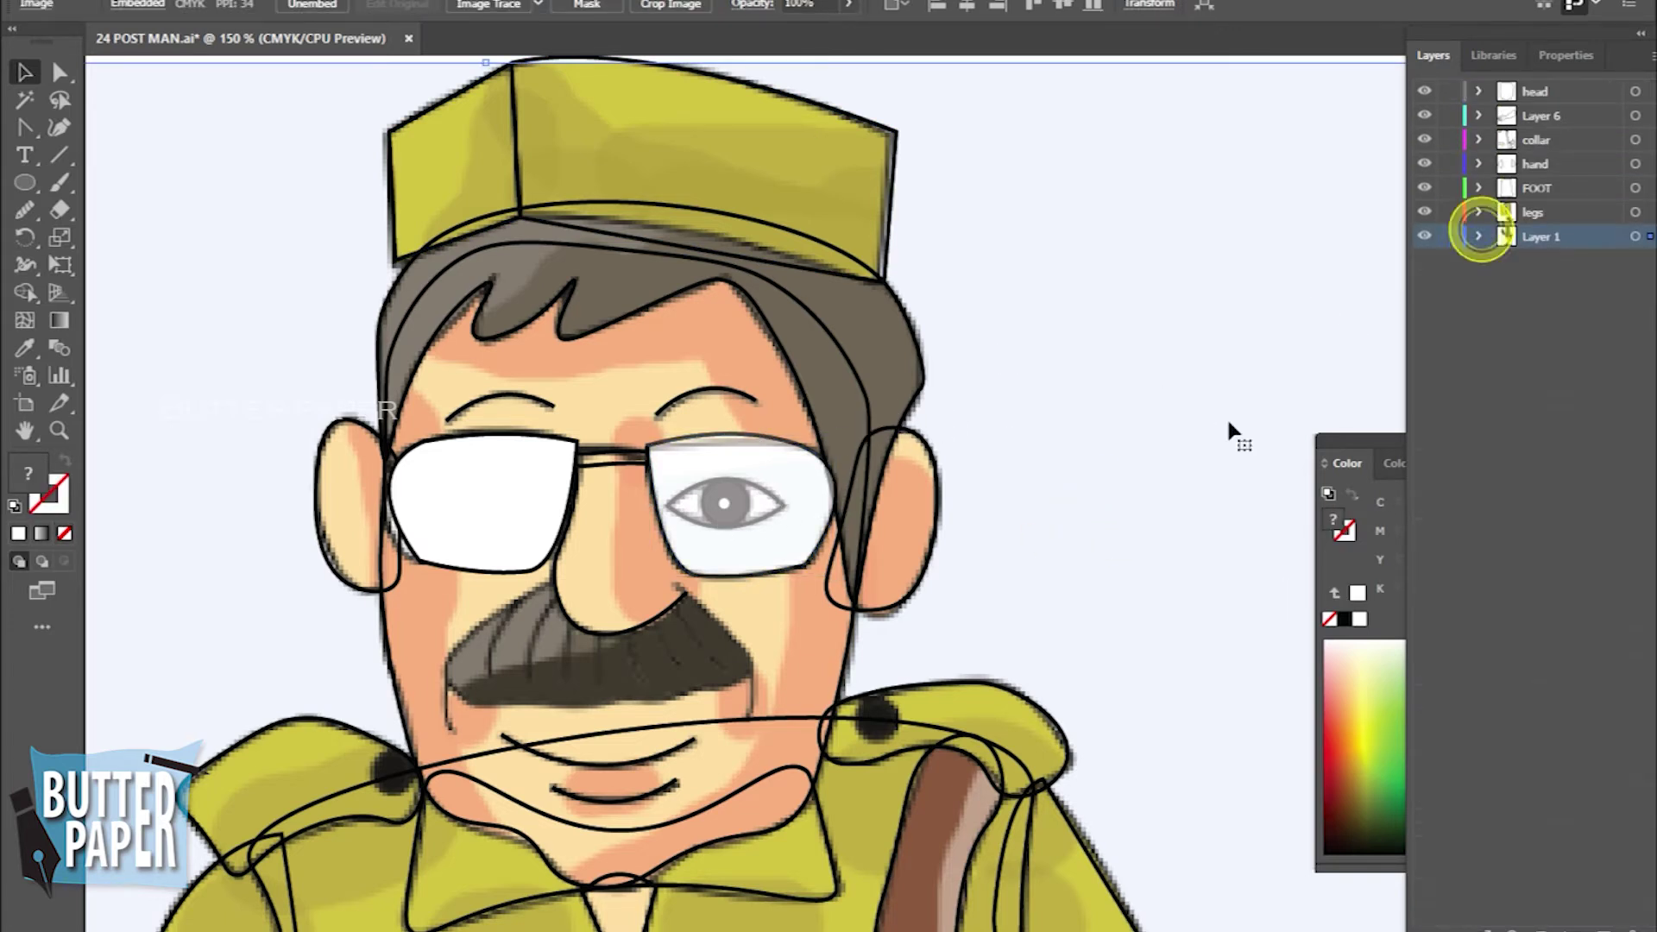
key("z")
left_click(1109, 536)
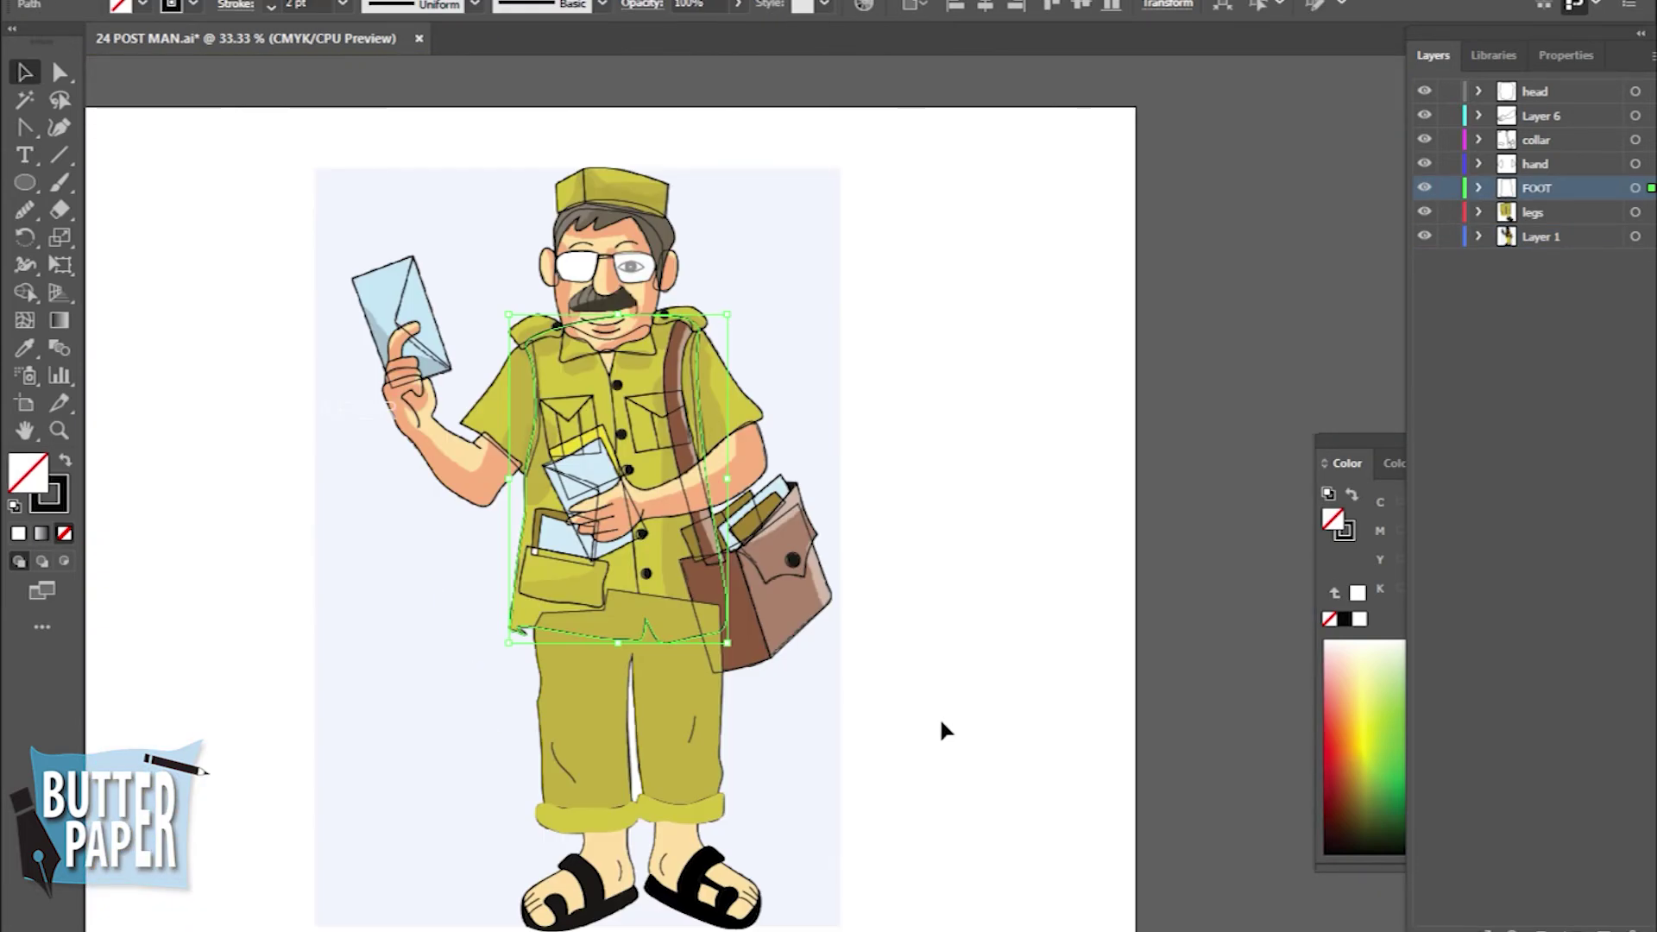
Eyedropper the pants' olive colour onto the shirt
left_click(24, 348)
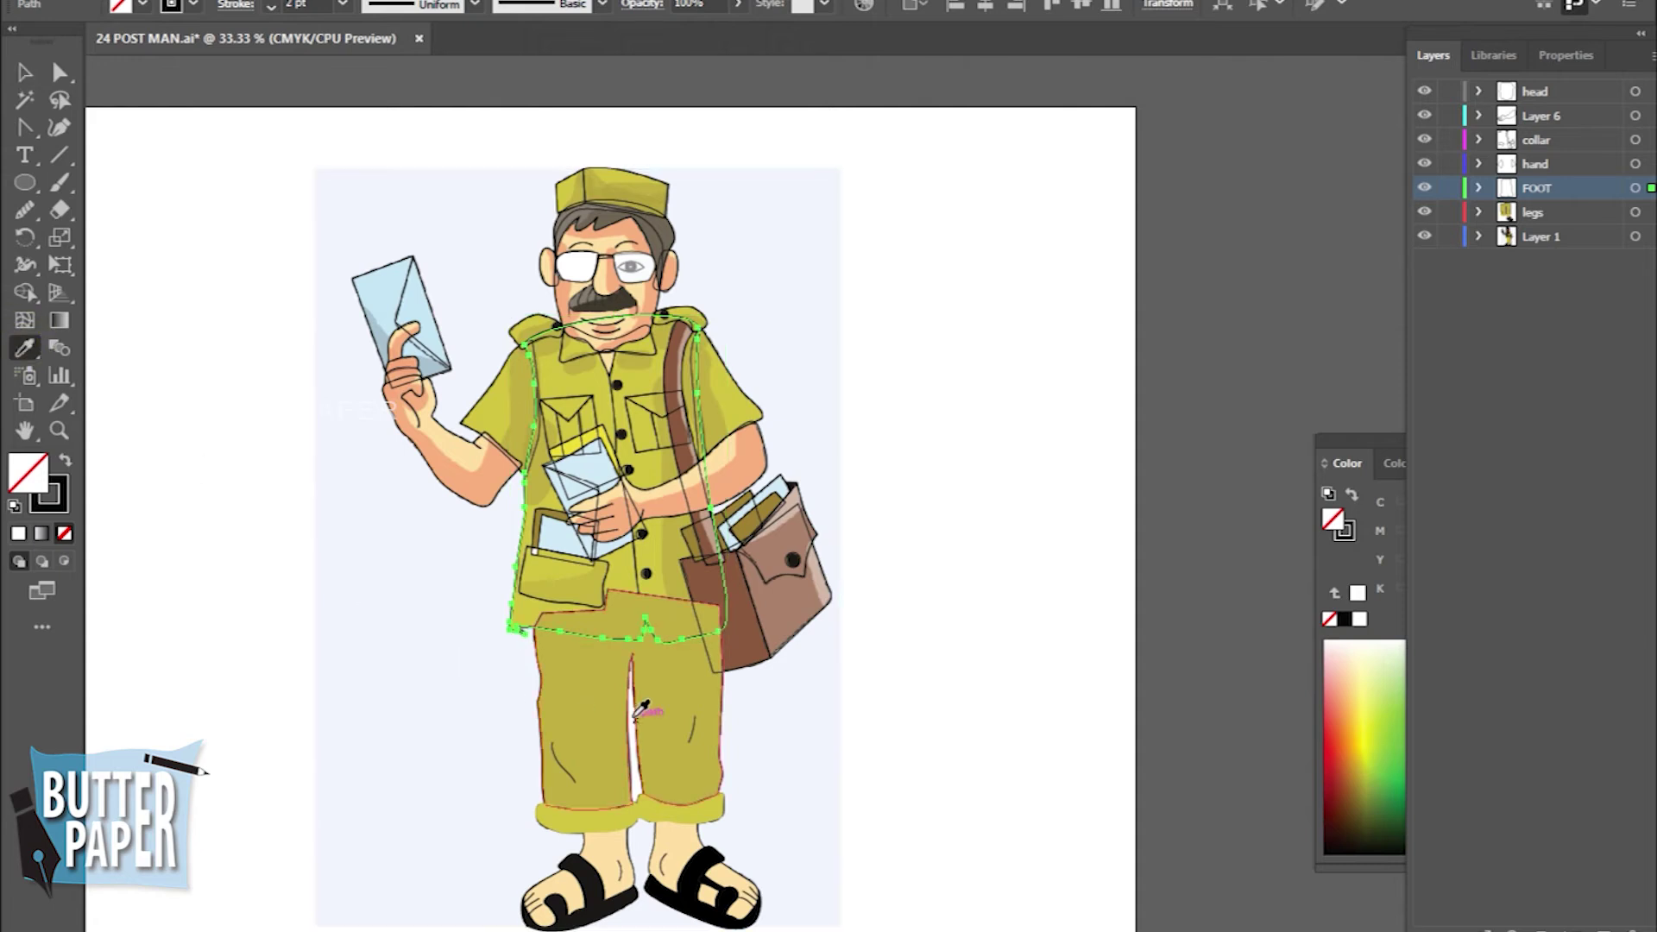
left_click(594, 695)
left_click(24, 73)
left_click(942, 423)
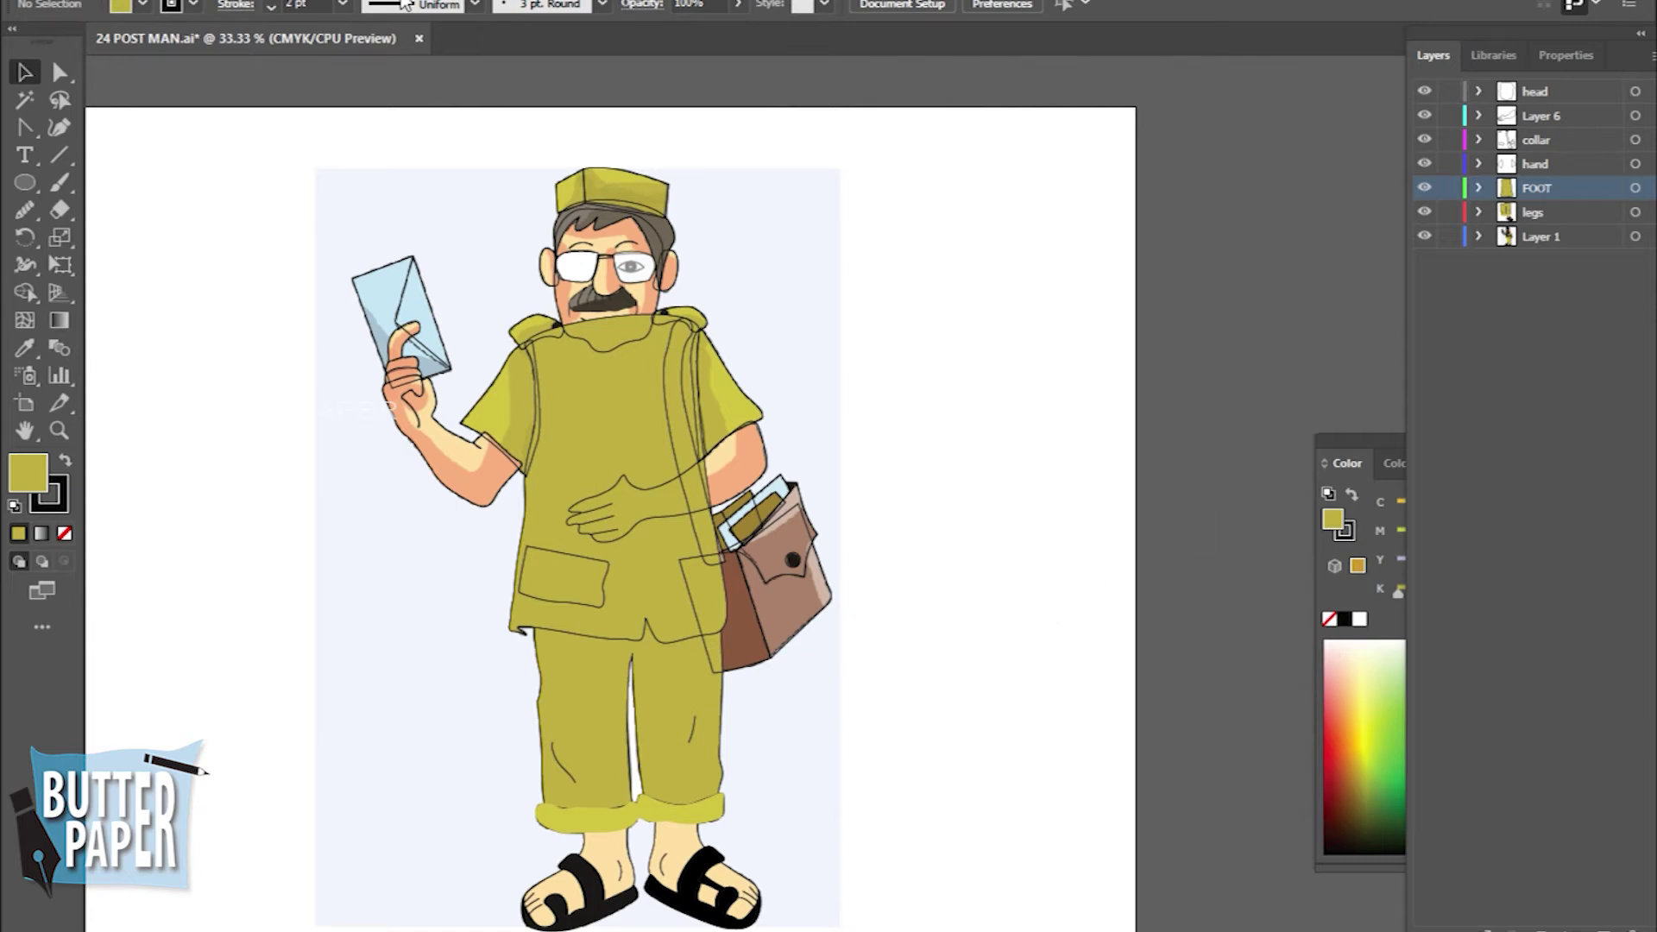
left_click(1478, 187)
left_click(1479, 188)
Fill the right and left sleeves with the same olive colour using the Eyedropper
left_click(748, 394)
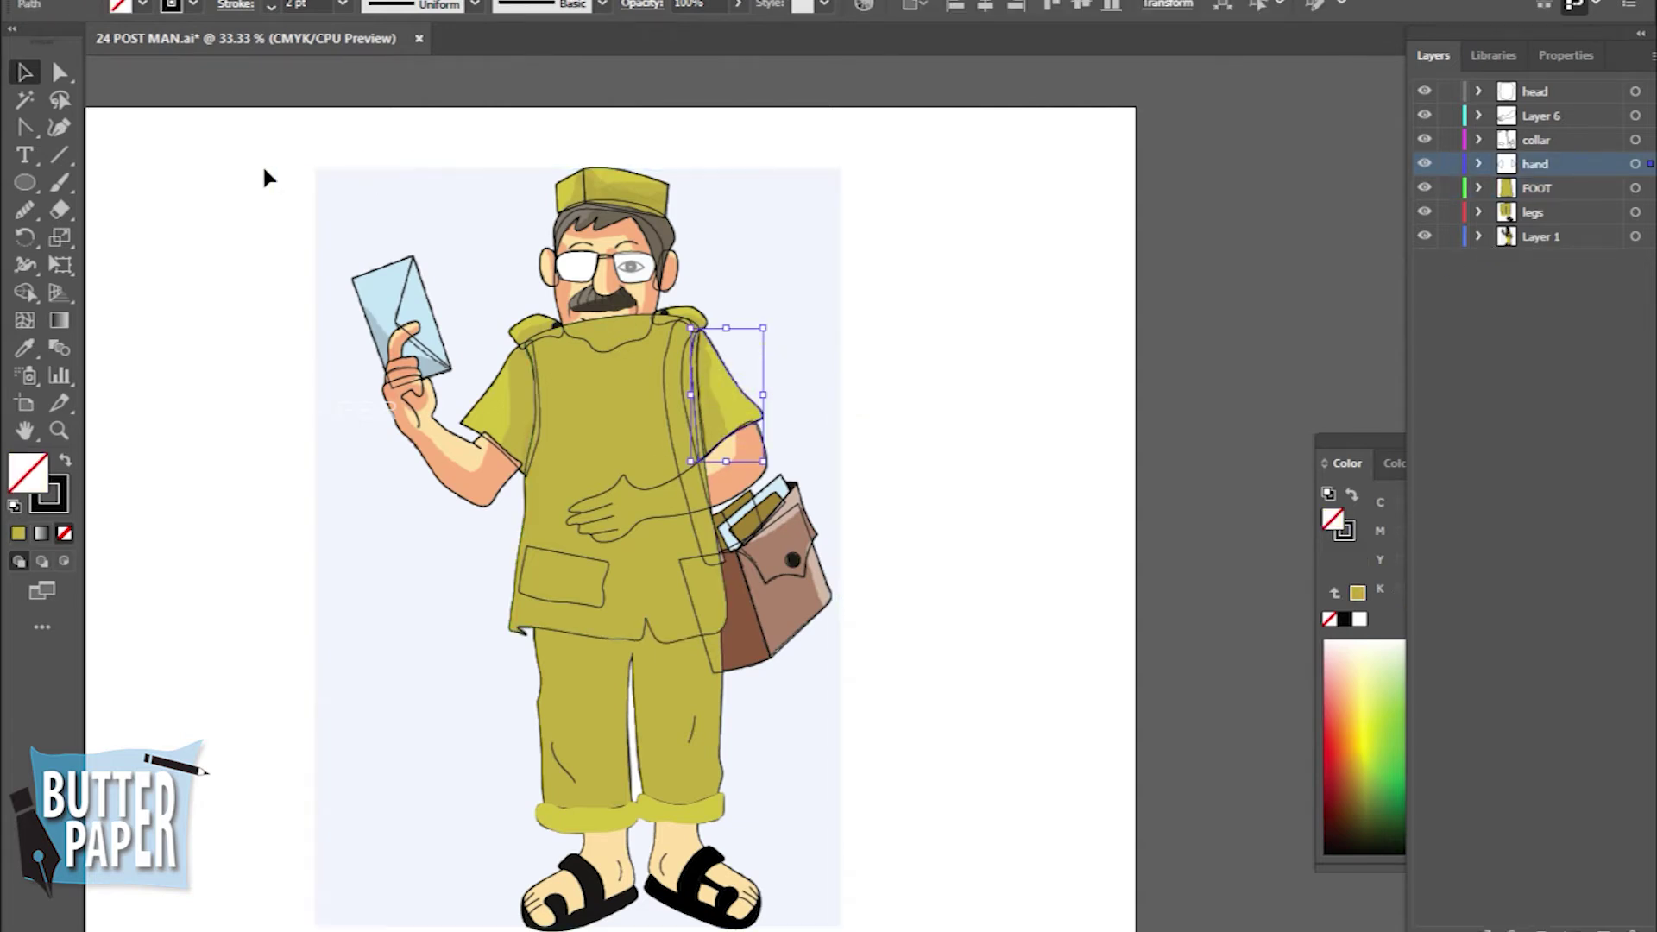
left_click(24, 347)
left_click(608, 429)
left_click(24, 72)
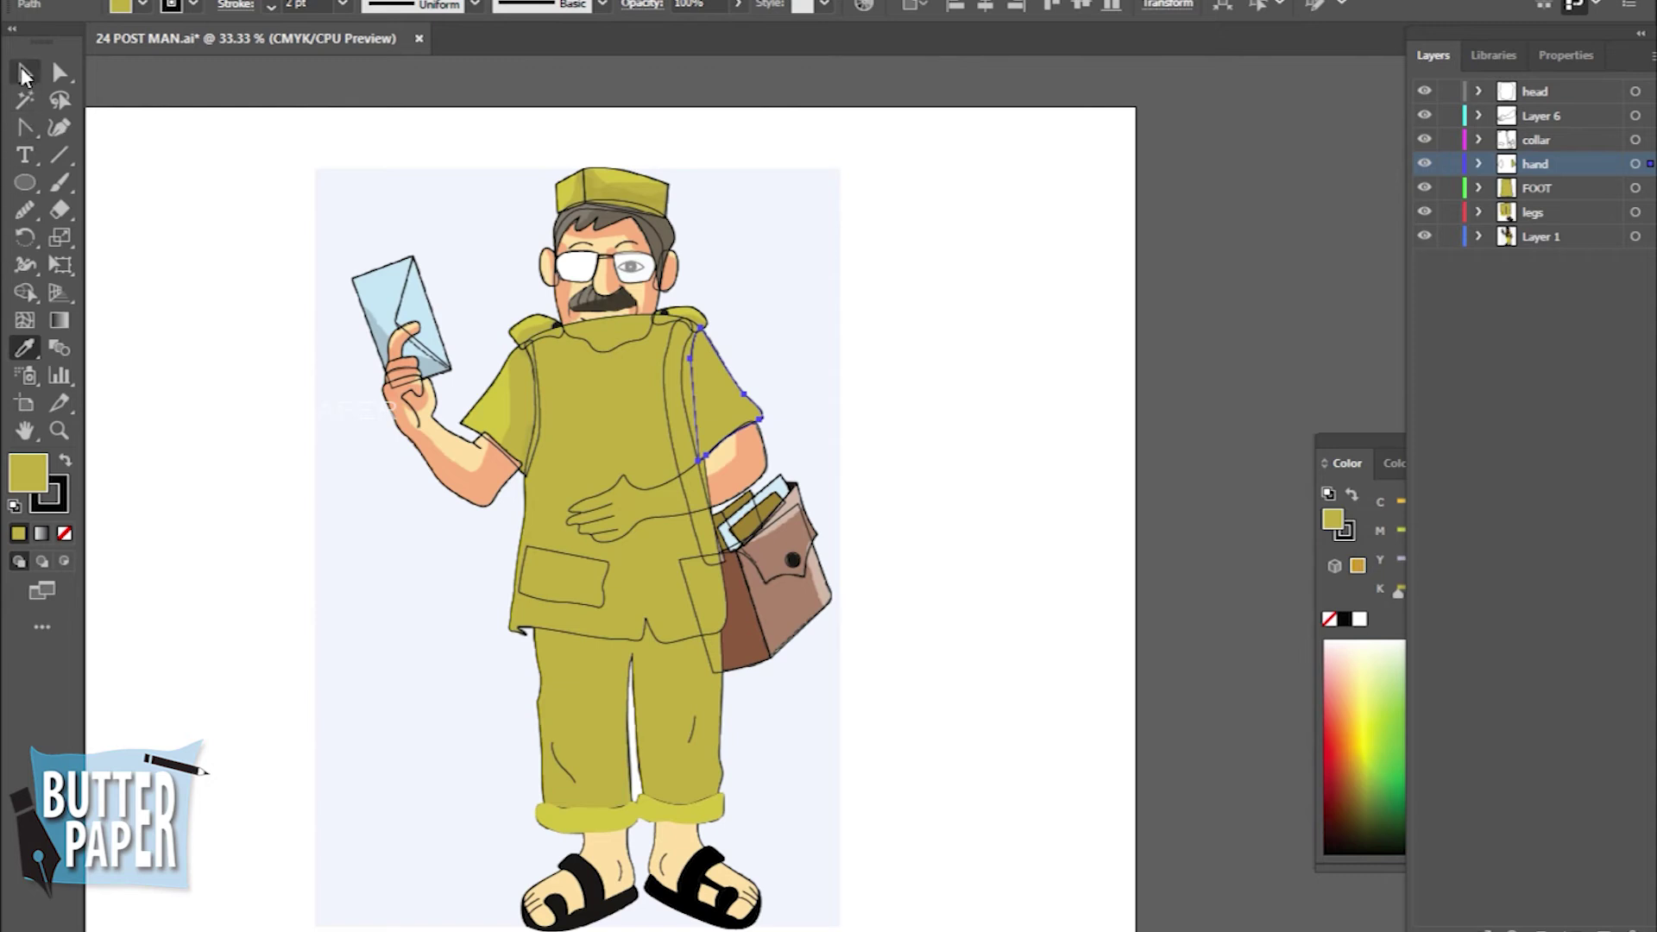
left_click(496, 406)
left_click(24, 347)
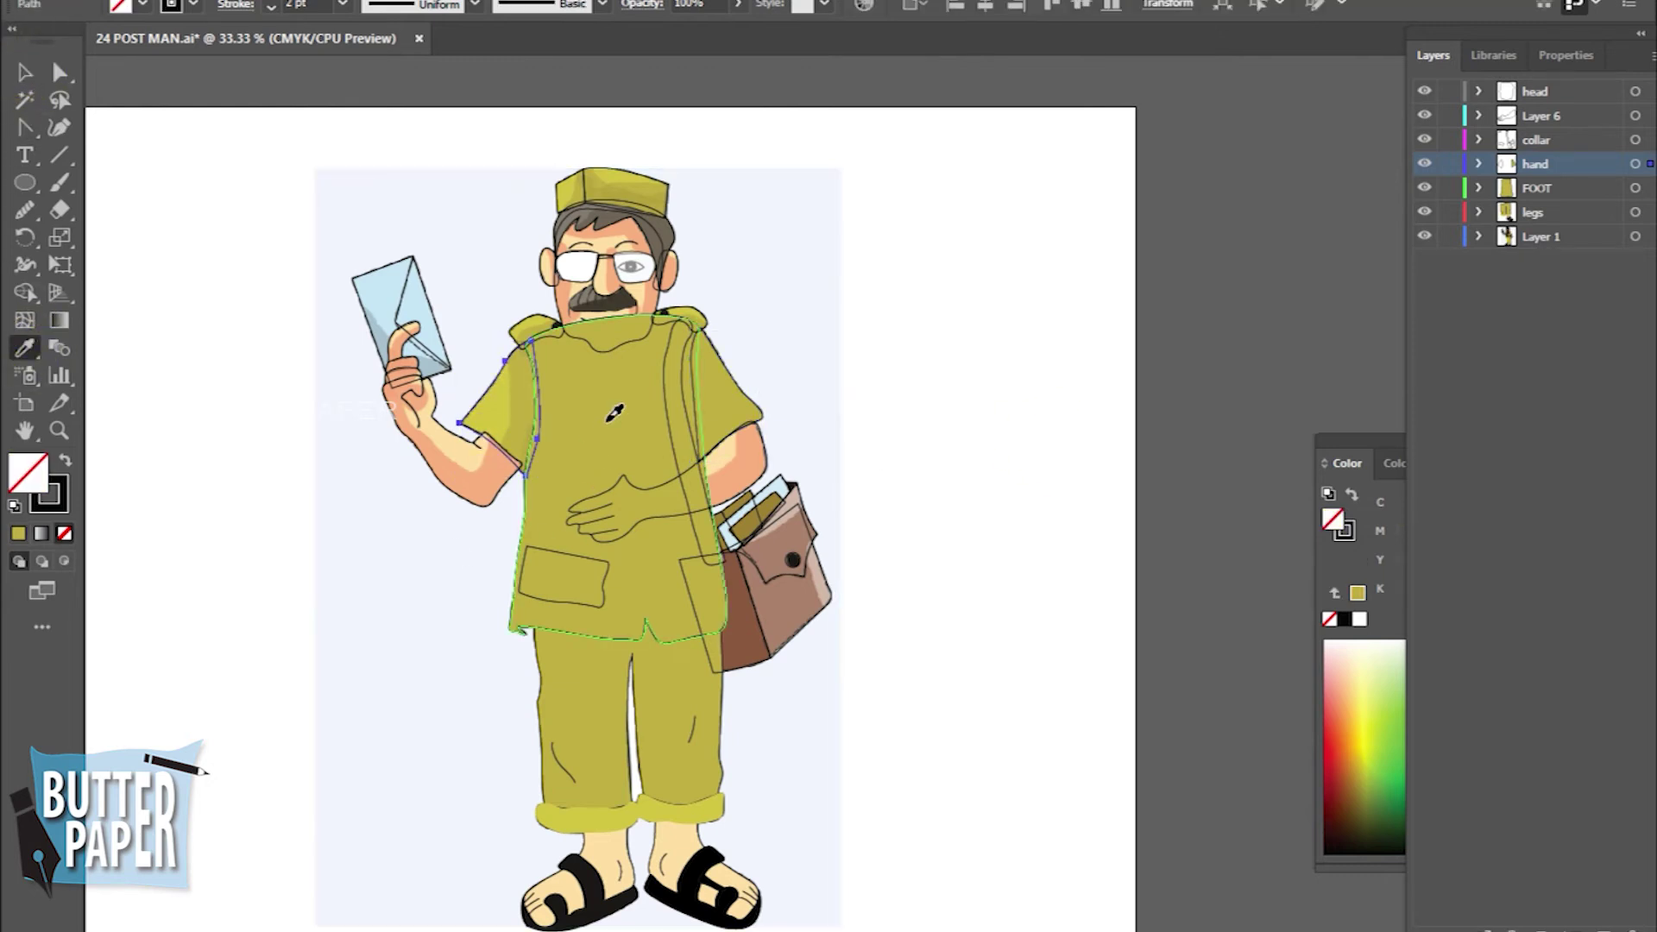
left_click(604, 423)
left_click(24, 72)
left_click(1019, 423)
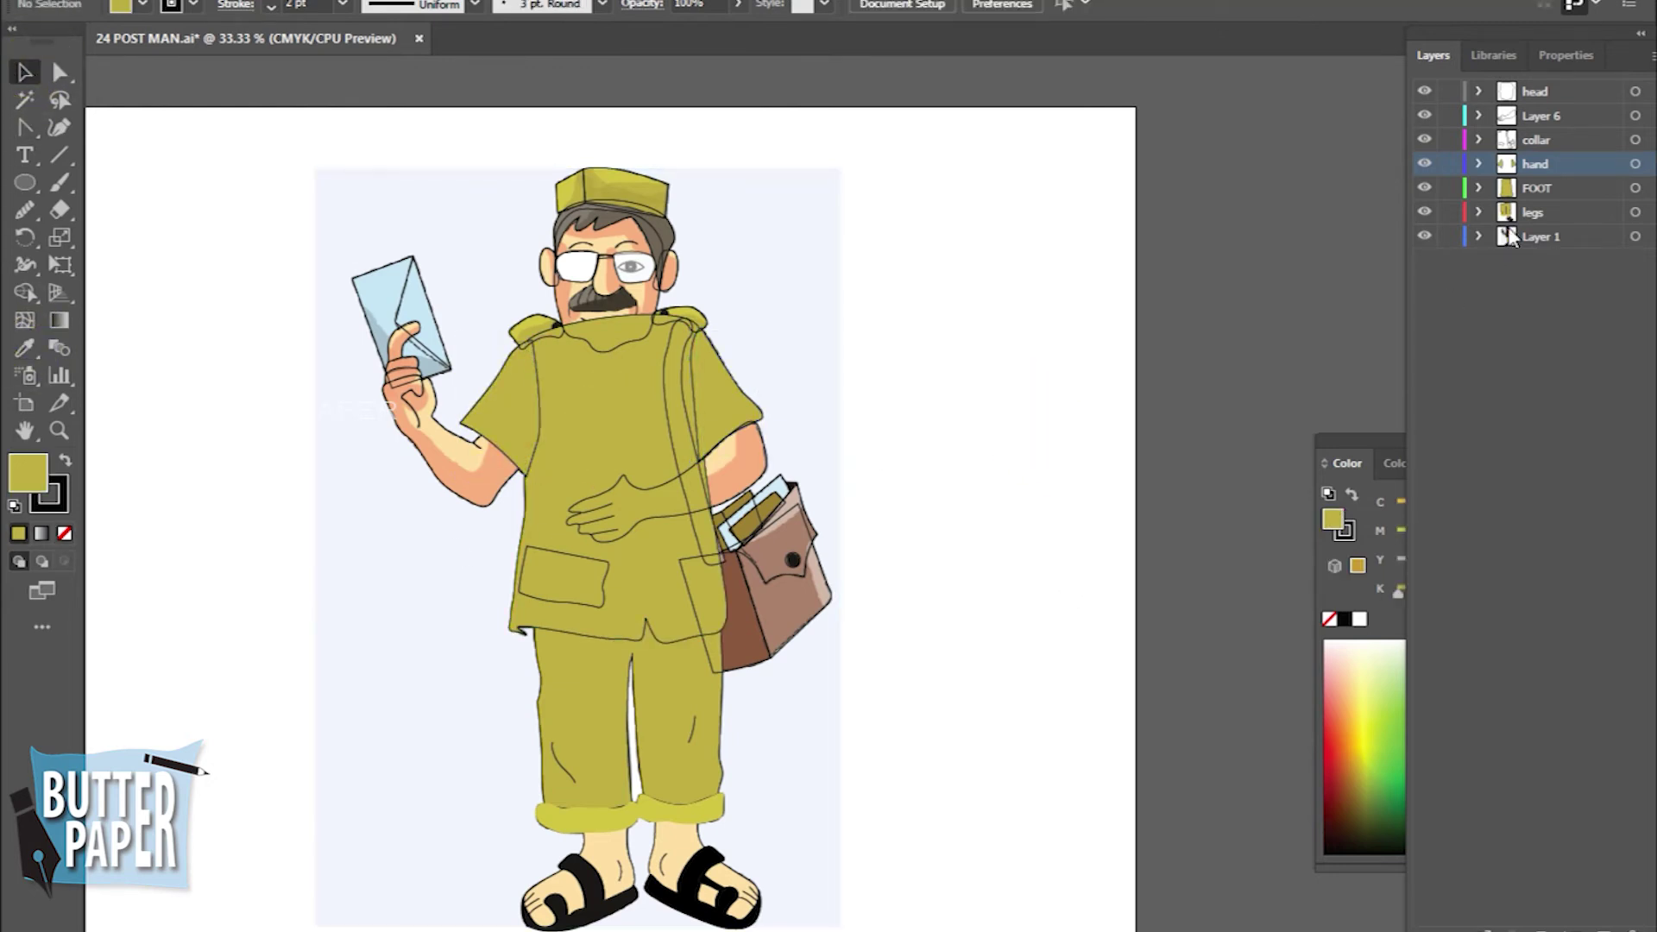
Move the hand layer below FOOT and hide the FOOT layer
left_click_drag(1481, 161, 1541, 207)
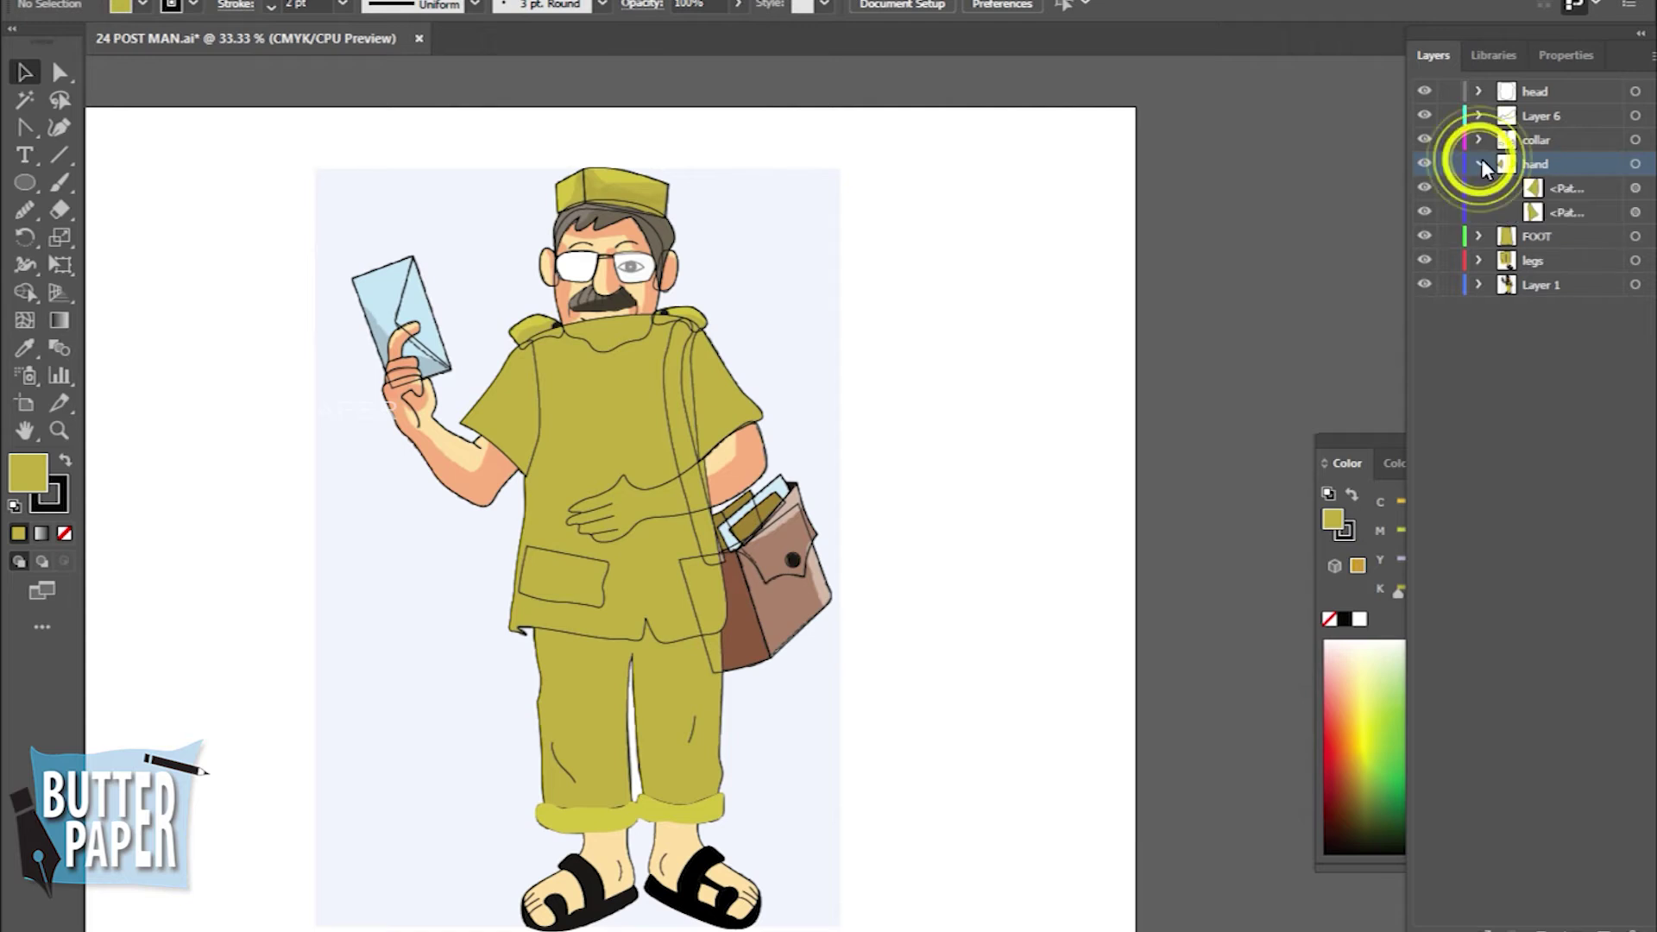
left_click(1243, 341)
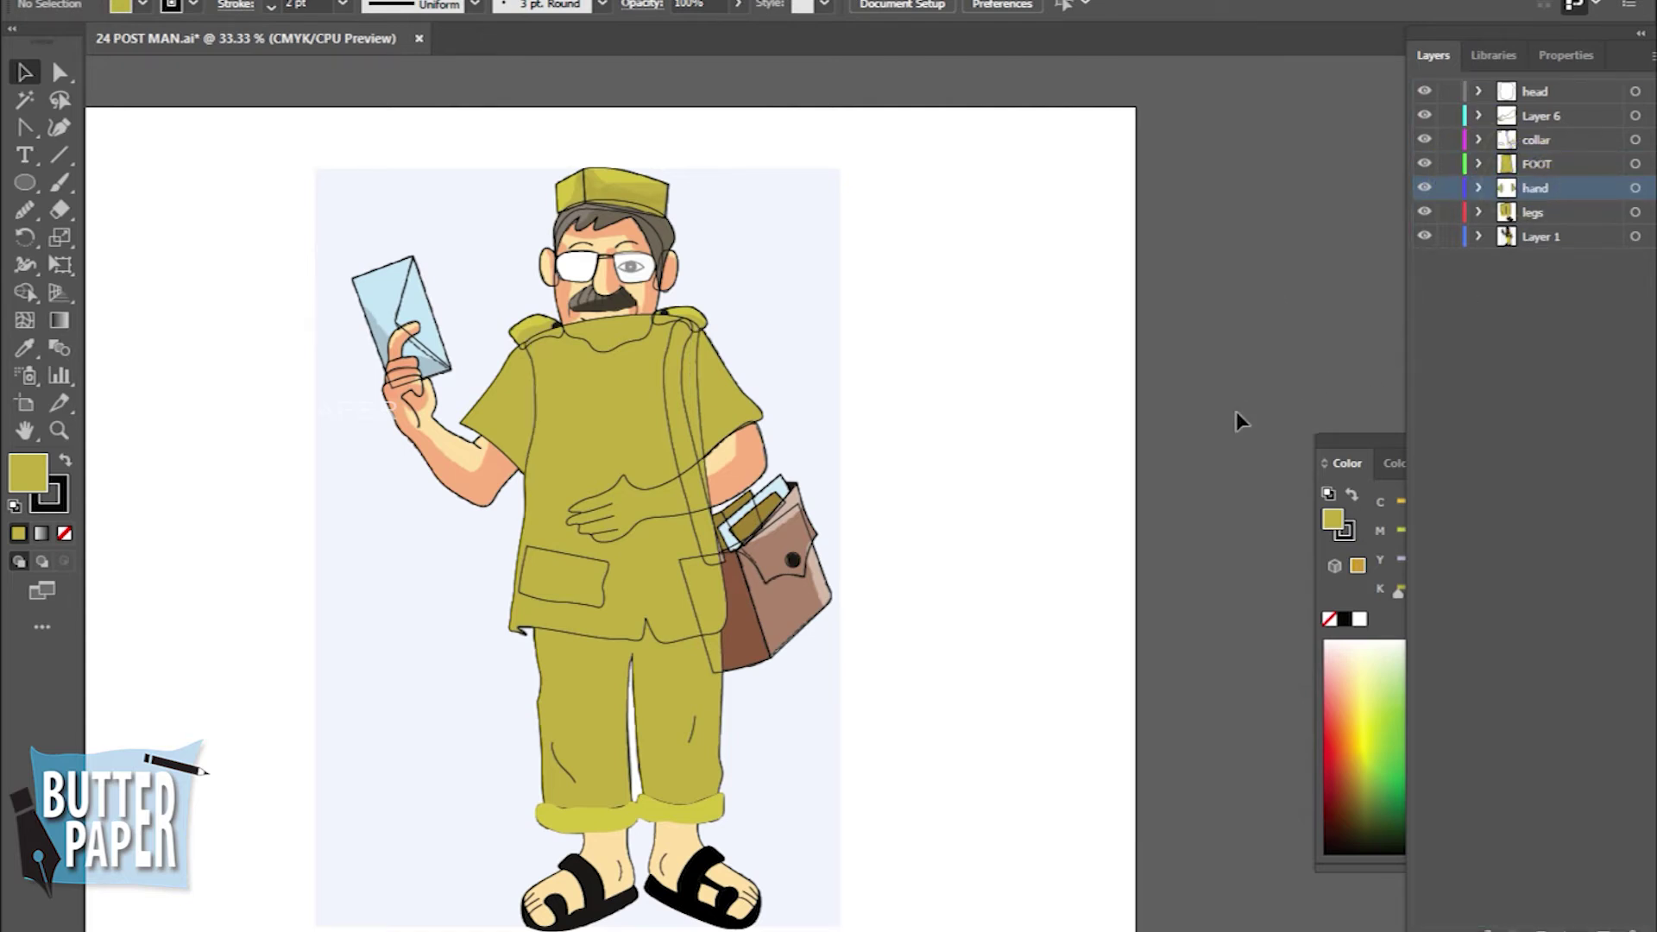
left_click(618, 637)
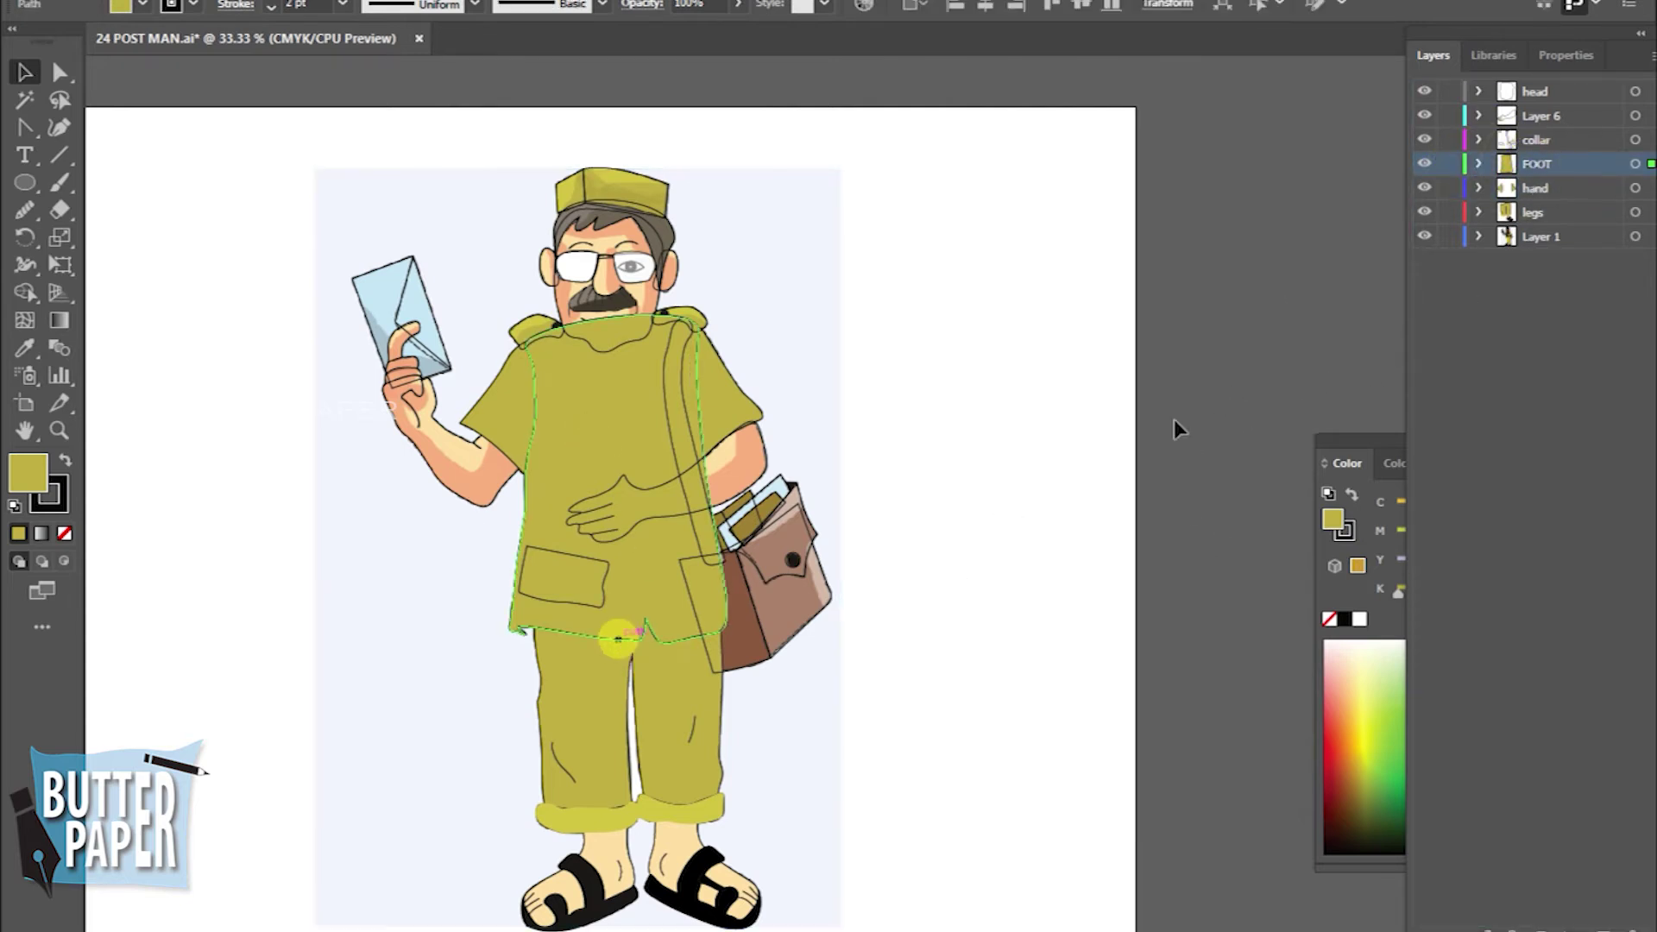
left_click(1424, 164)
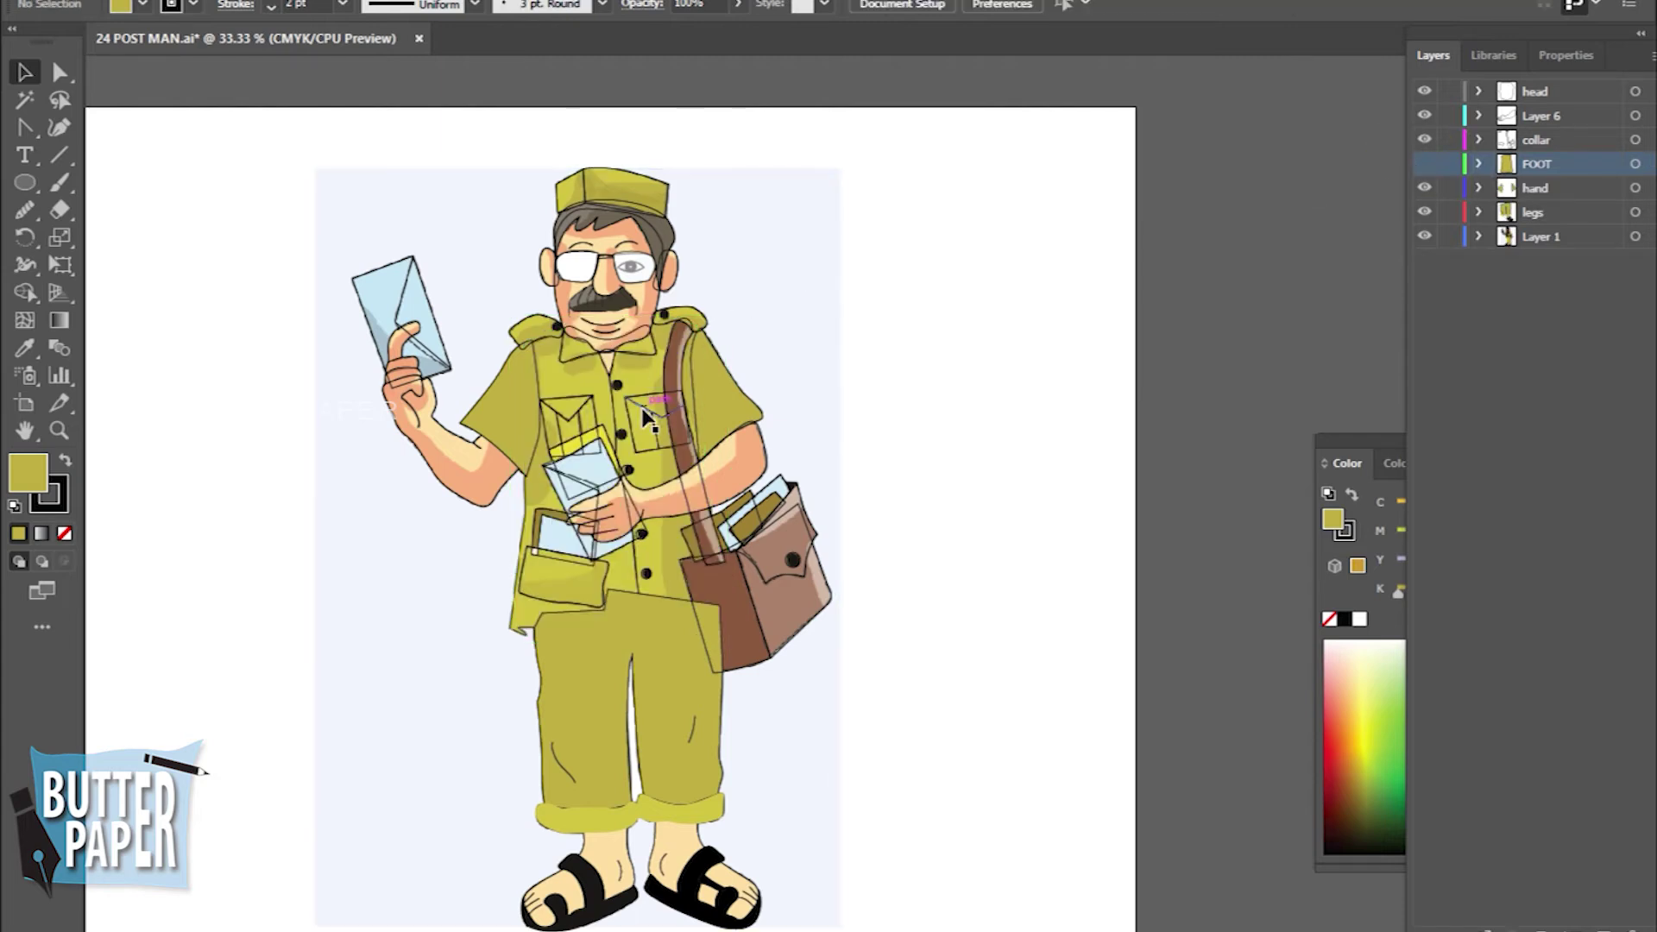
left_click(643, 361)
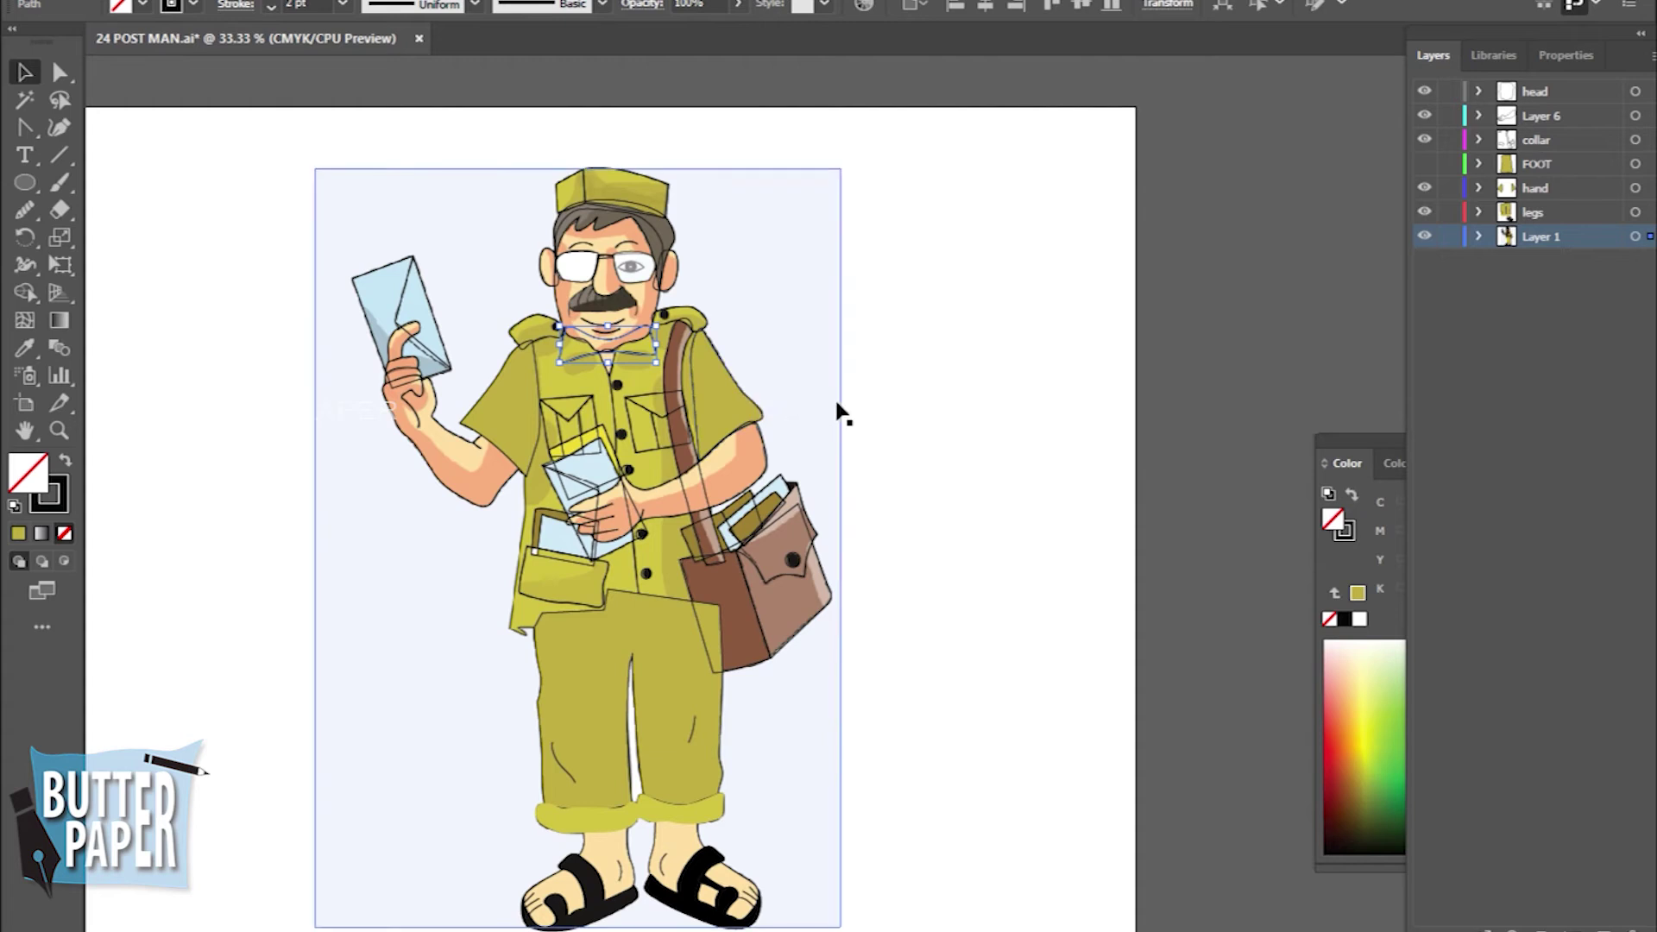
Group the collar path and the four shirt buttons in Layer 1
left_click(1479, 237)
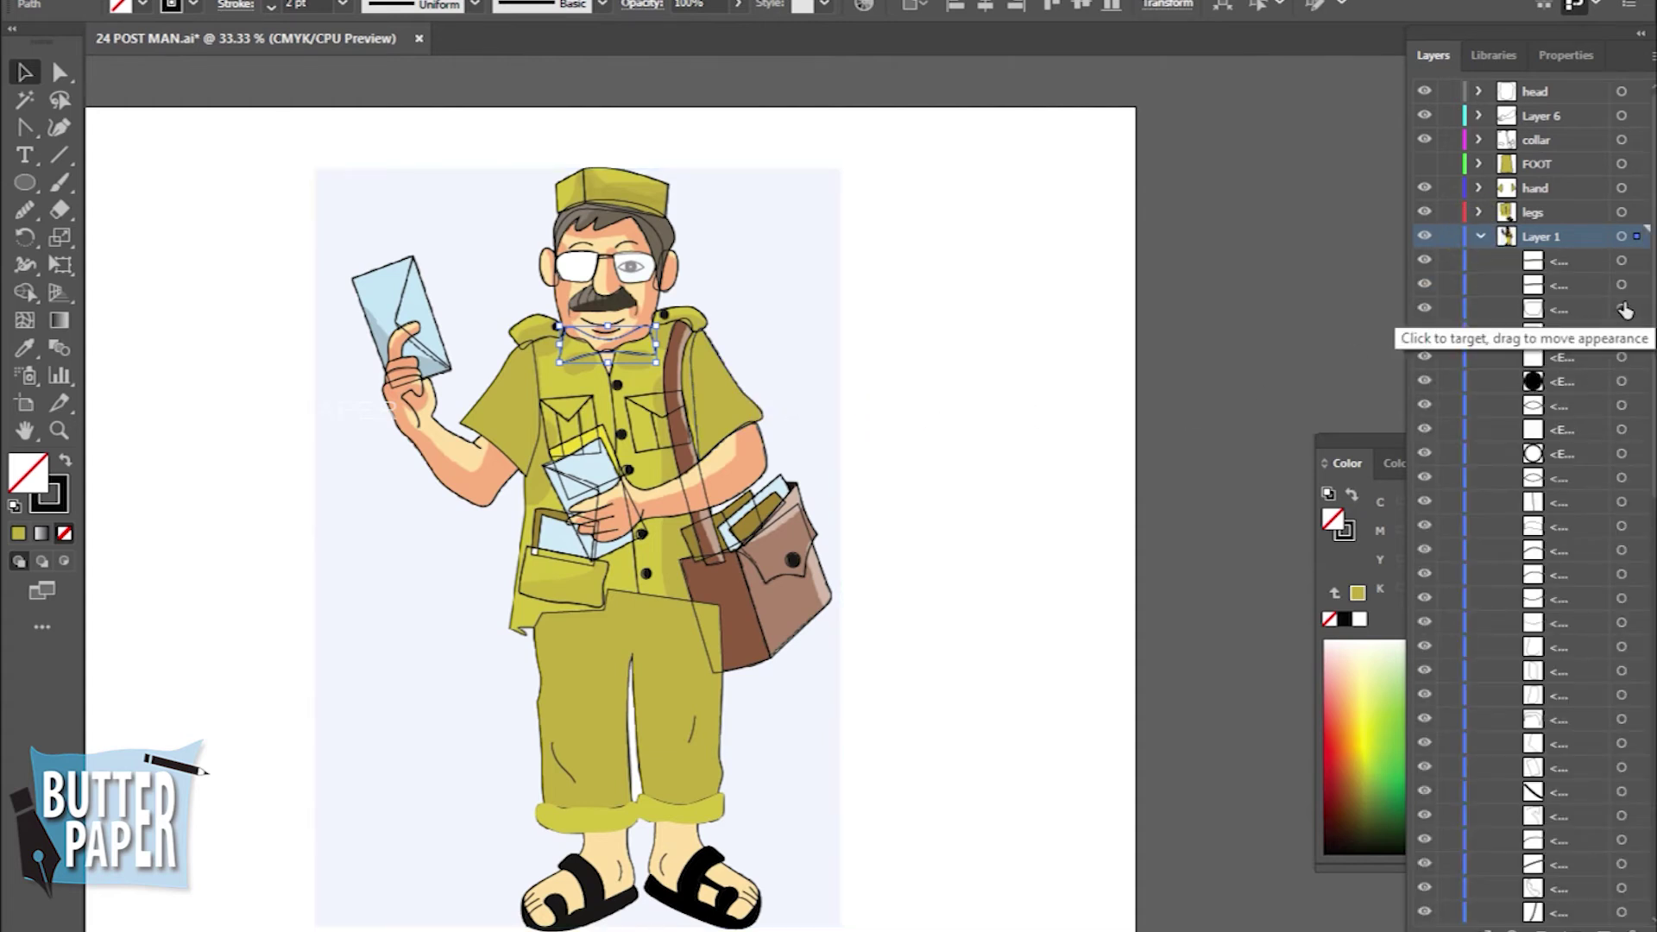
scroll(1536, 371, "down", 5)
scroll(1536, 371, "down", 5)
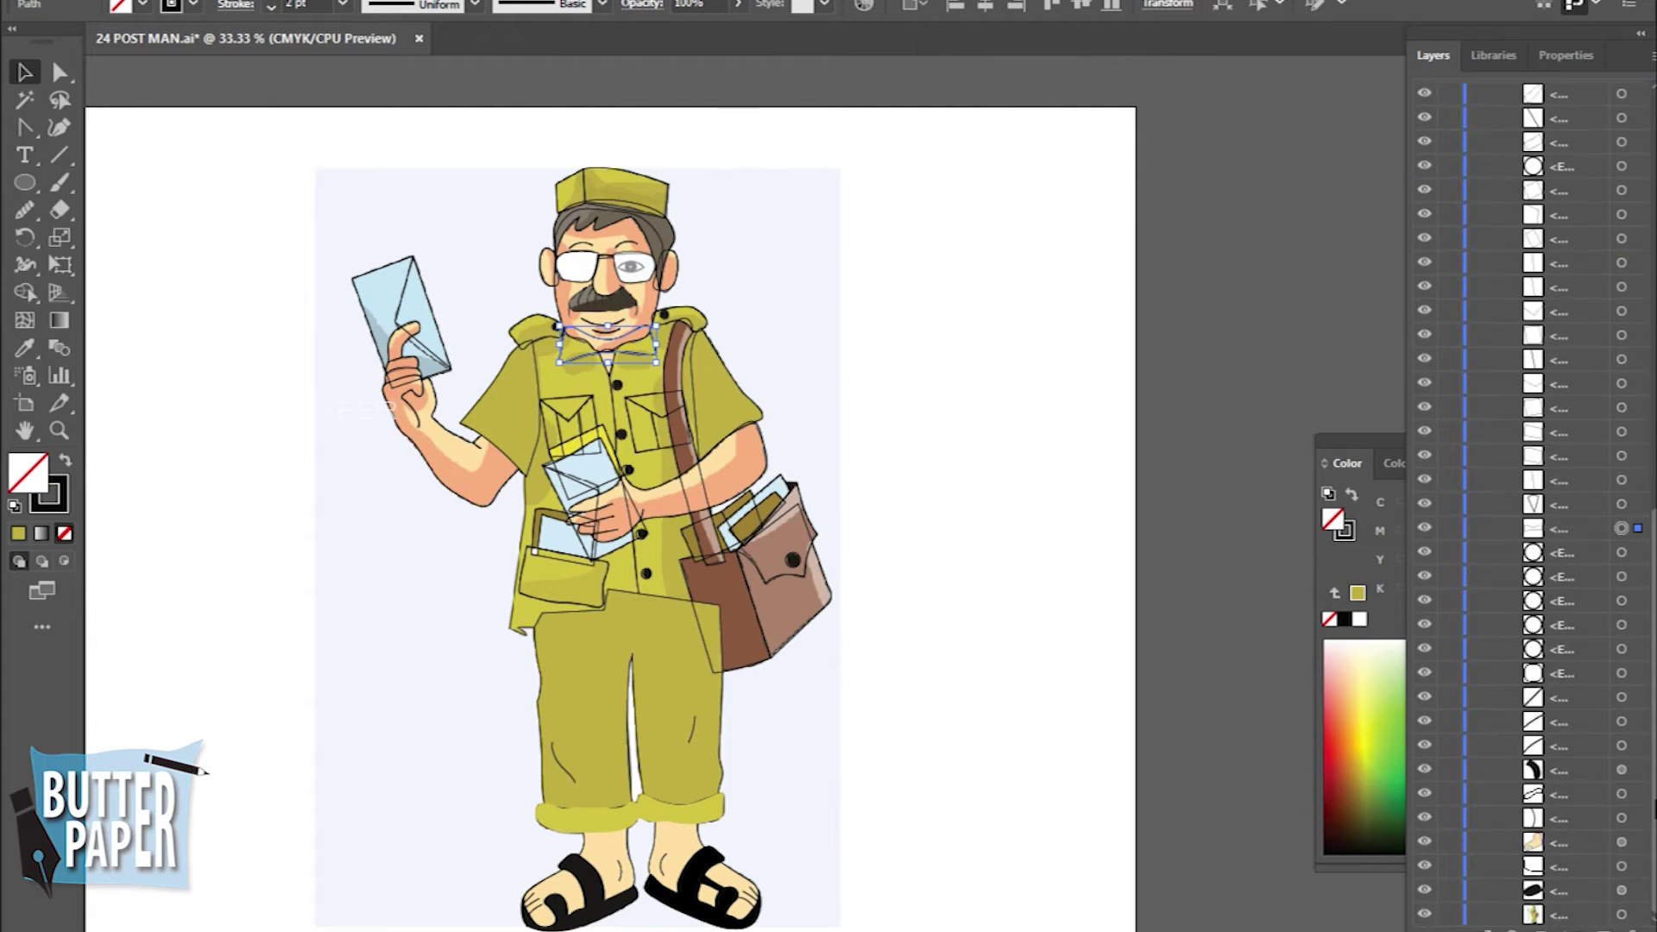
scroll(1607, 577, "up", 4)
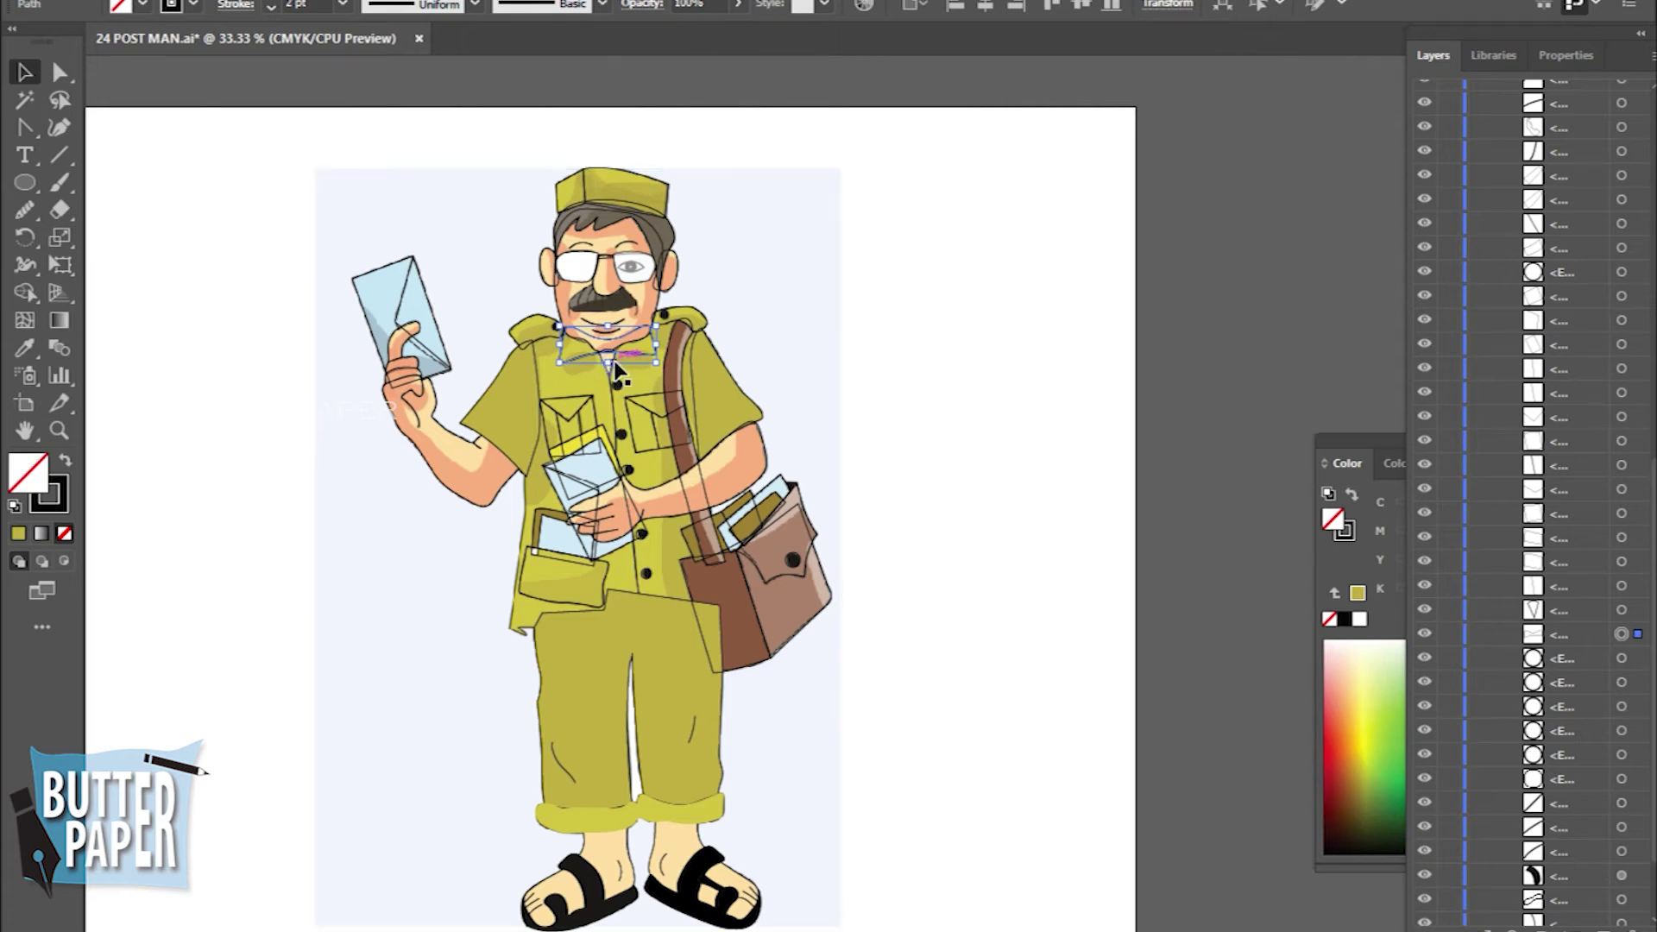
left_click_drag(615, 364, 609, 618)
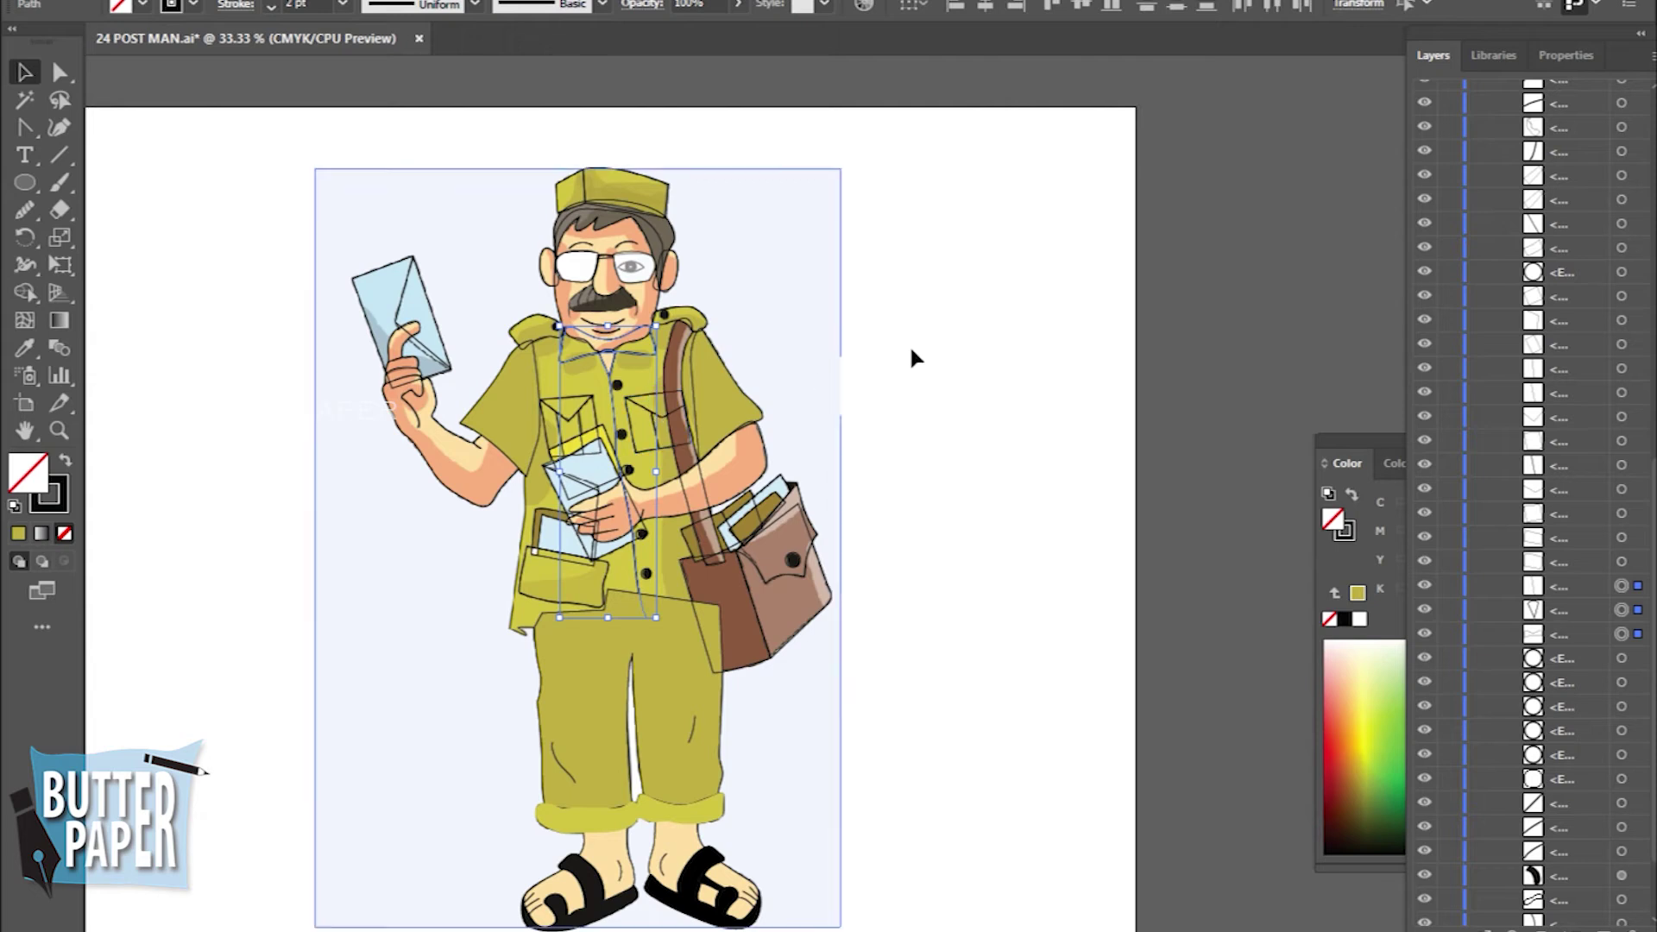
left_click(618, 386, "shift")
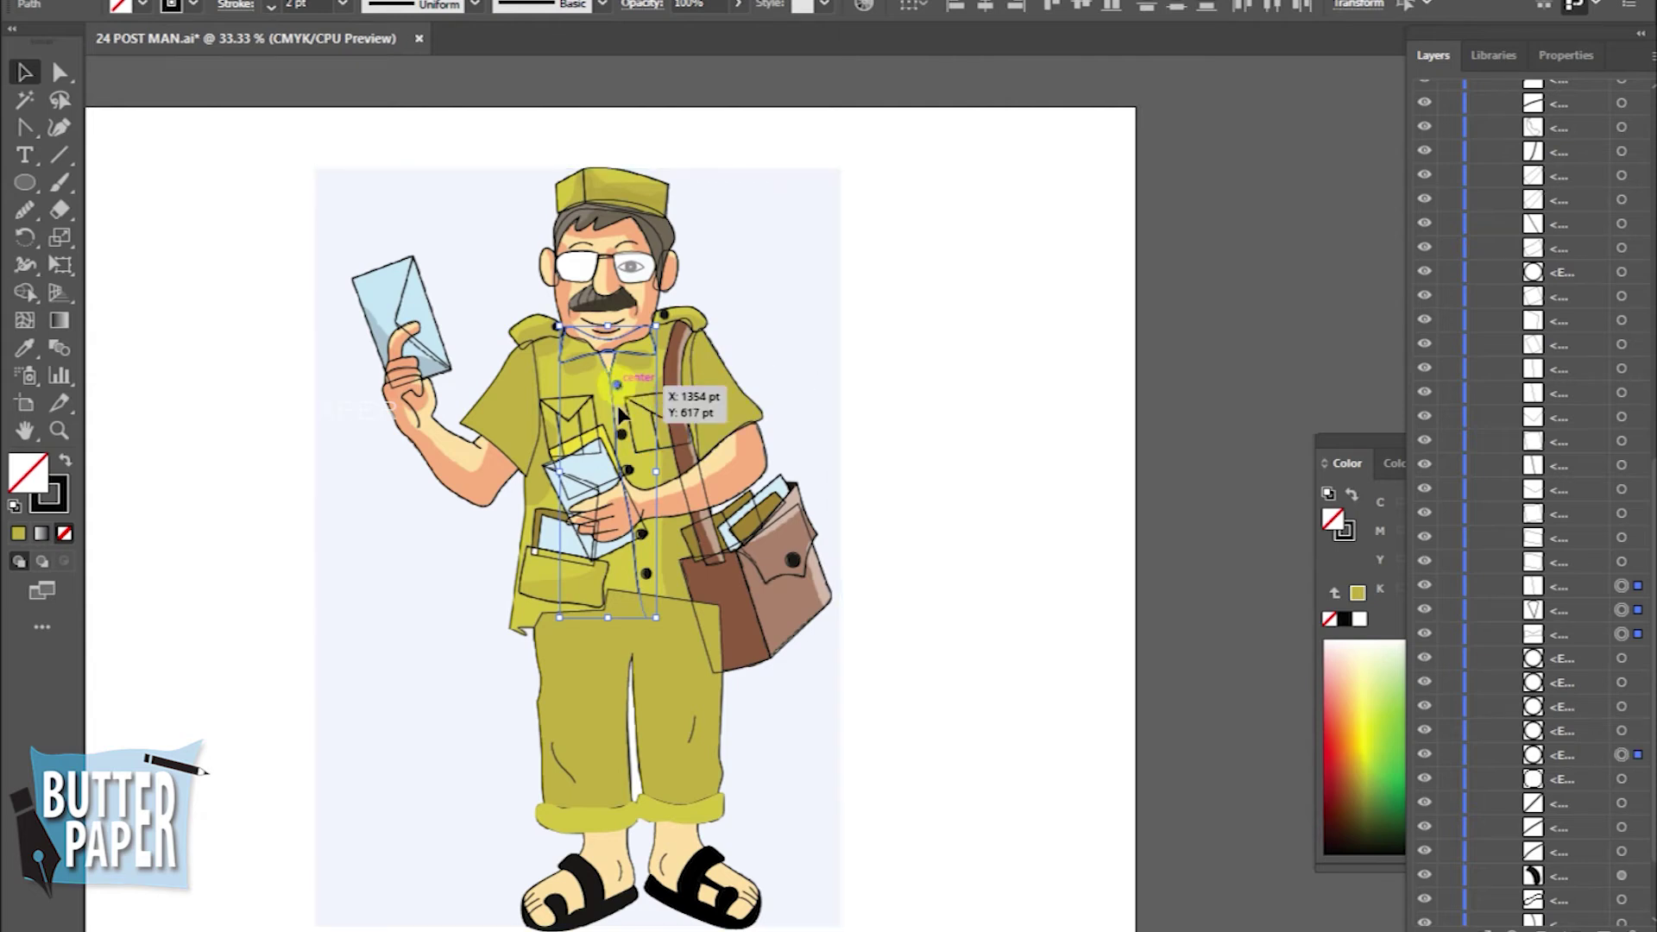
left_click(621, 434, "shift")
left_click(626, 470, "shift")
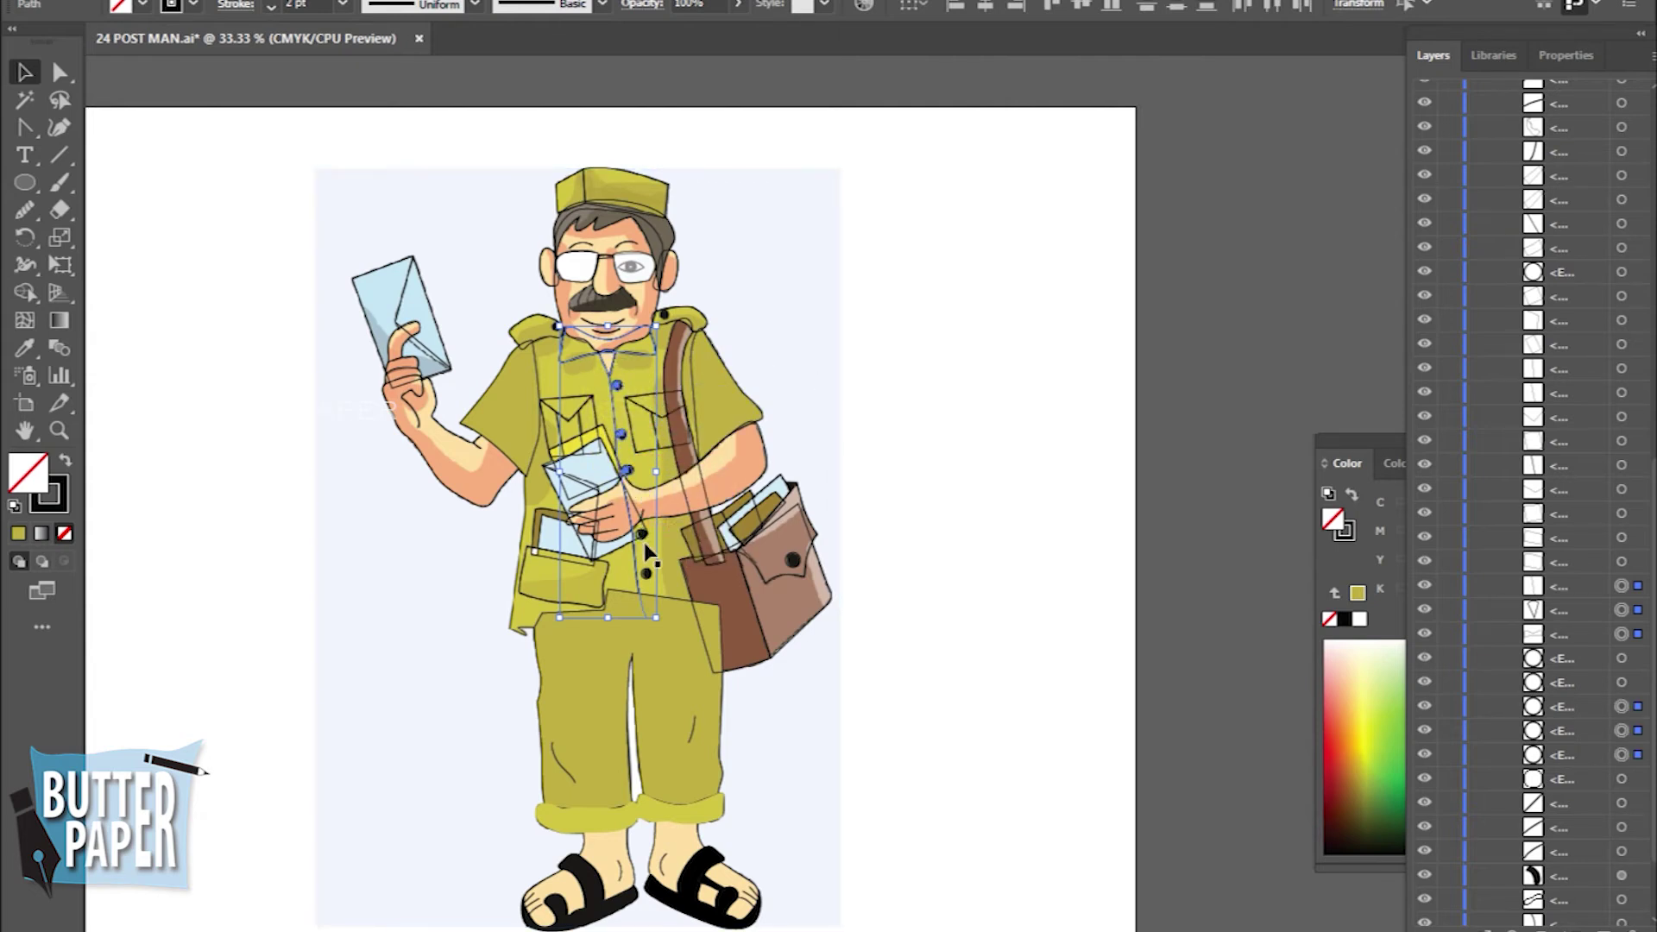
left_click(645, 573, "shift")
key("a")
key("ctrl+g")
Deselect, make the FOOT layer active, and add a new layer above it
left_click(1045, 518)
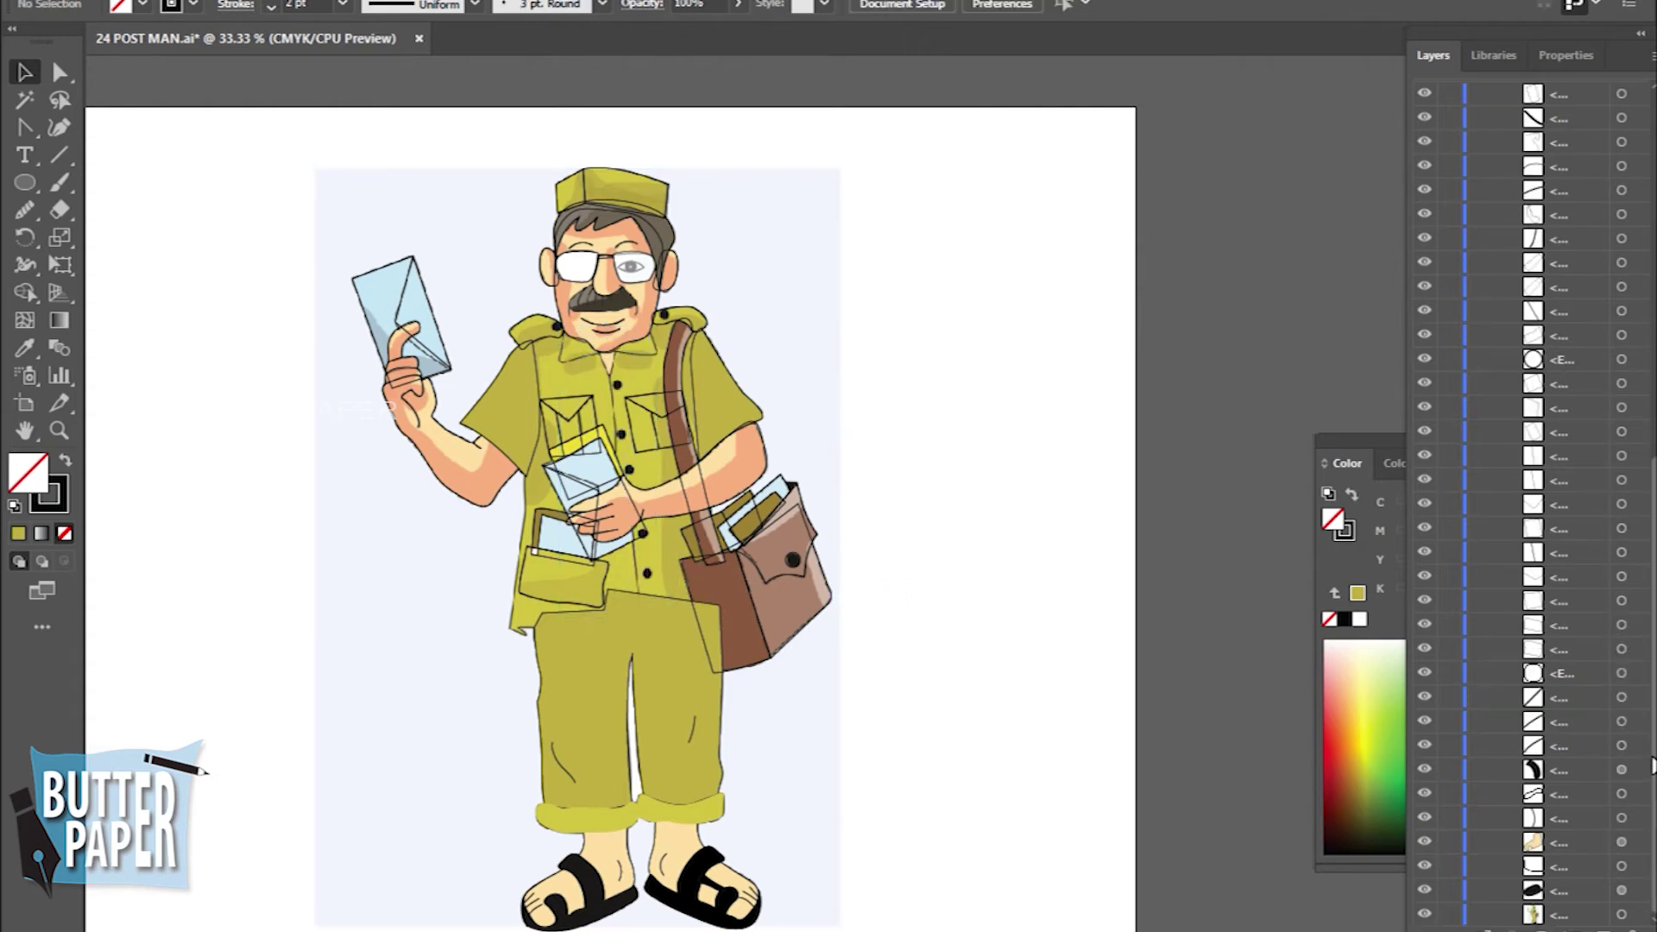
left_click_drag(1654, 765, 1654, 400)
left_click(1532, 165)
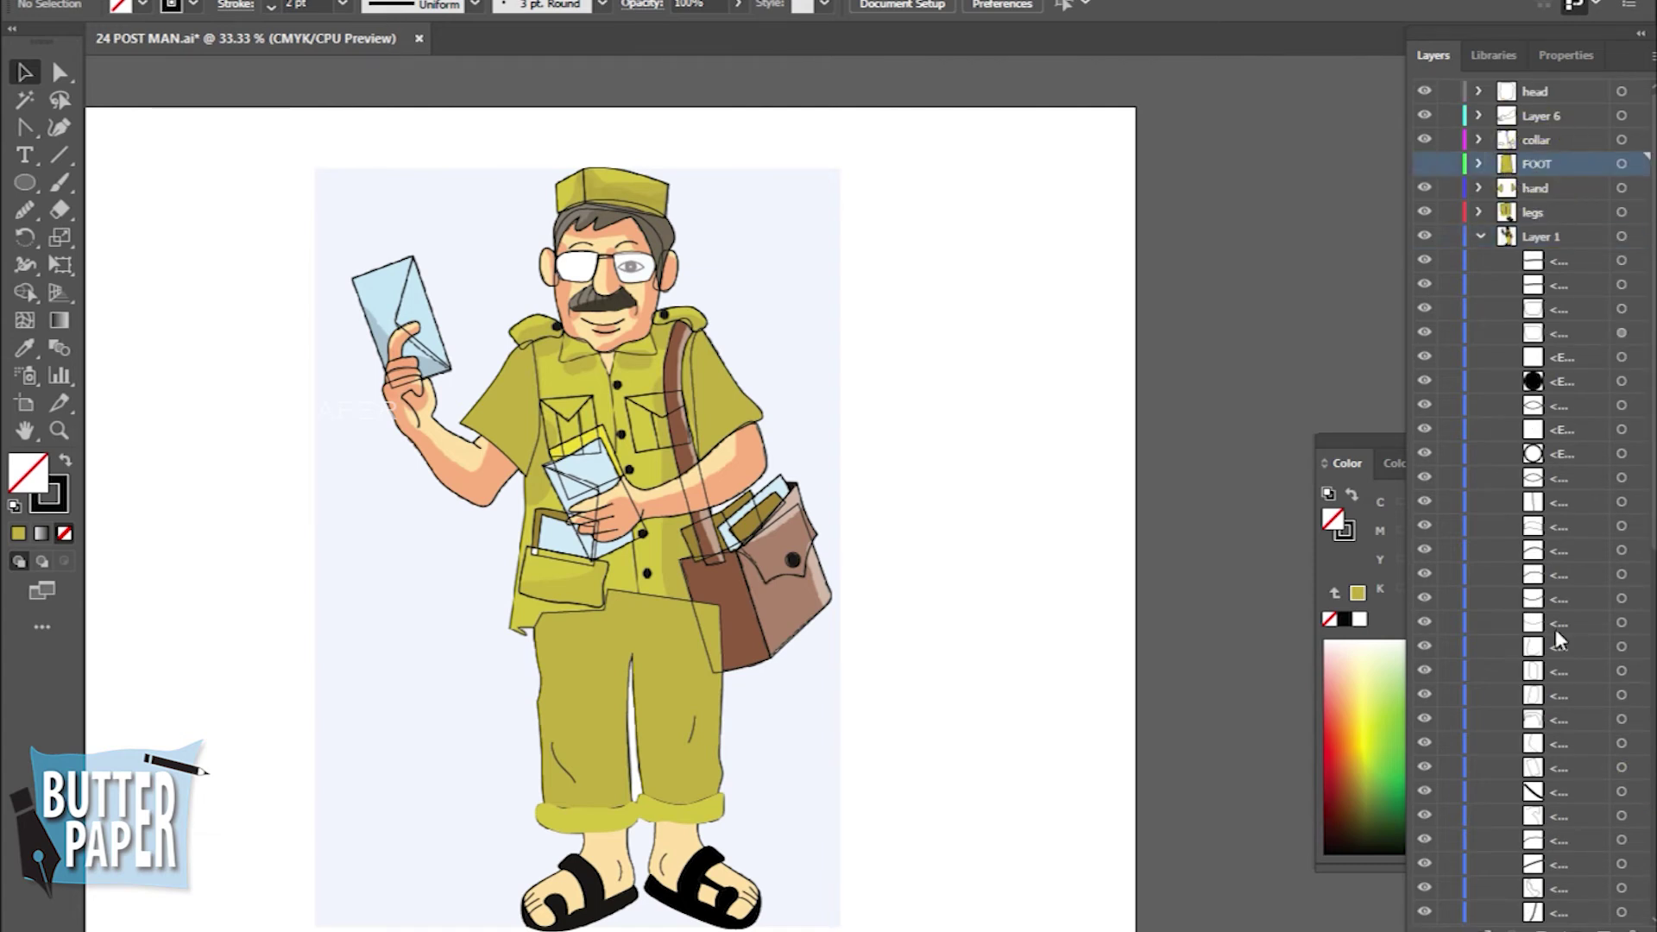
left_click(1603, 929)
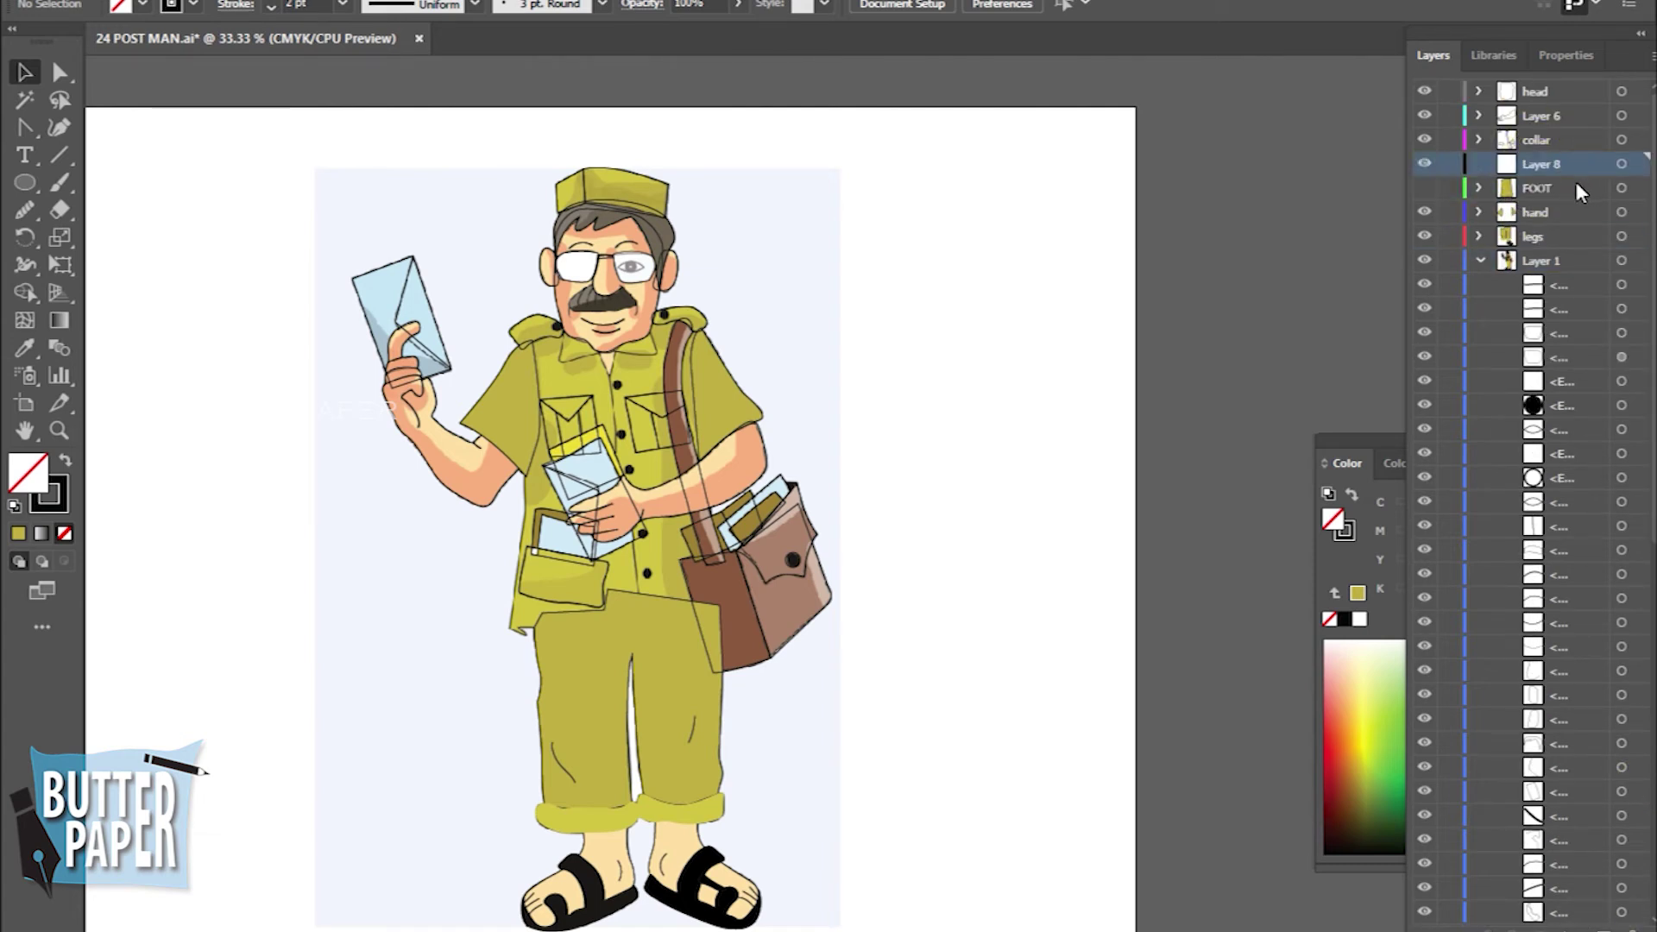
Toggle FOOT's visibility, clear the selection, collapse Layer 1, and add an empty layer below it
key("ctrl+f")
left_click(1425, 189)
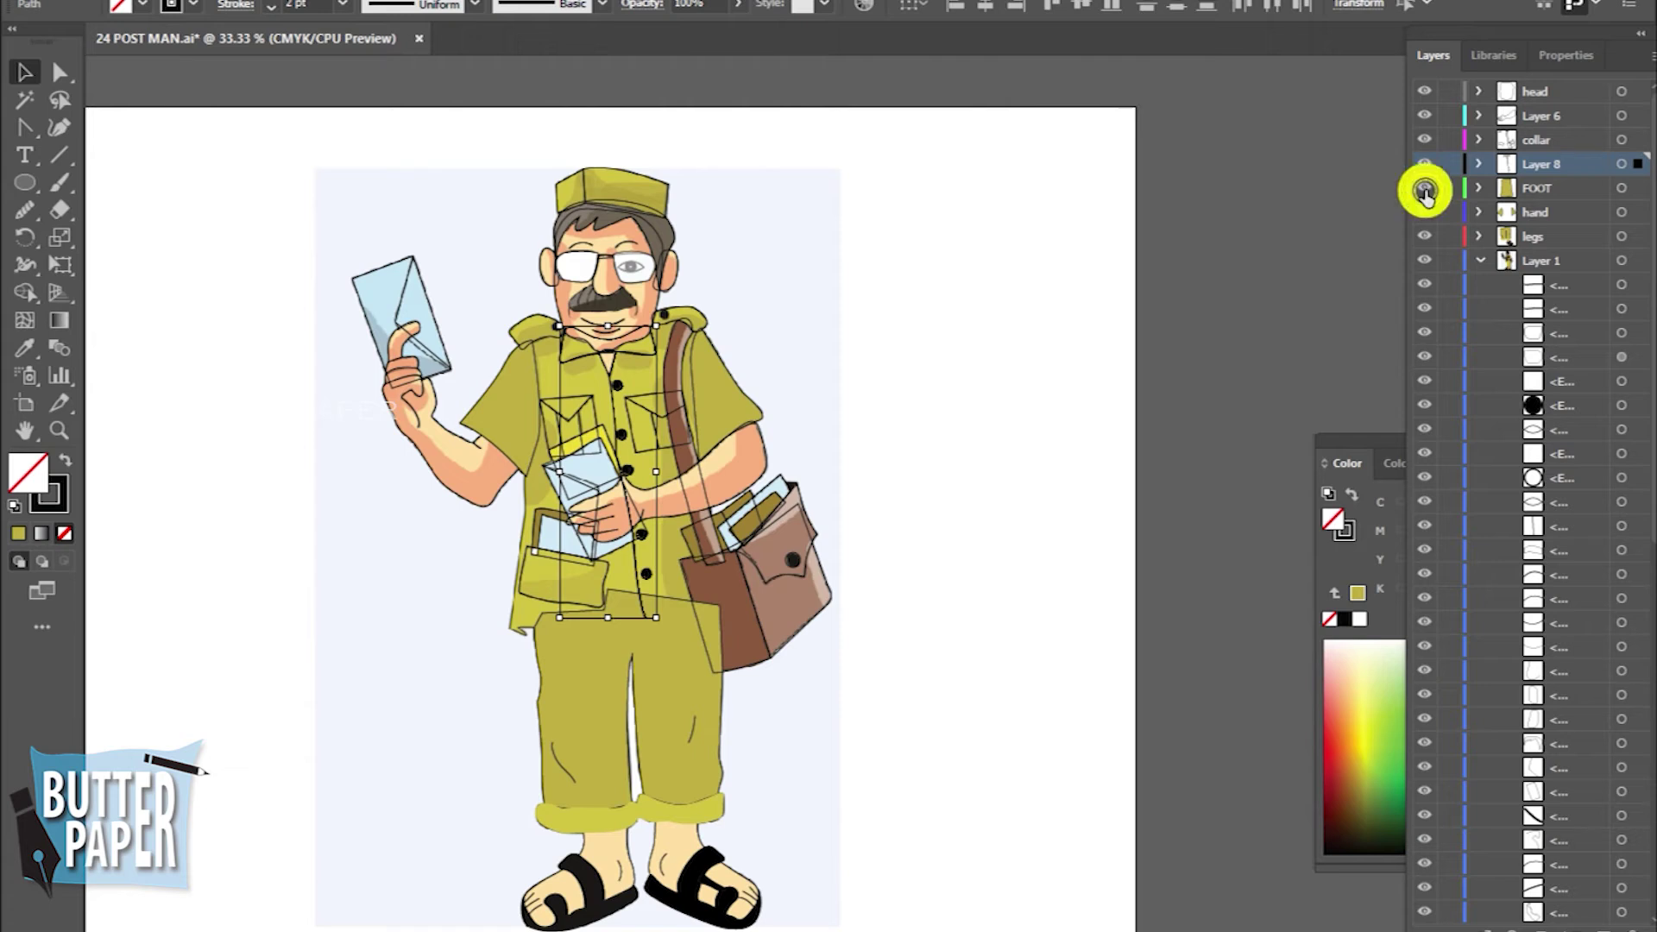
left_click(975, 496)
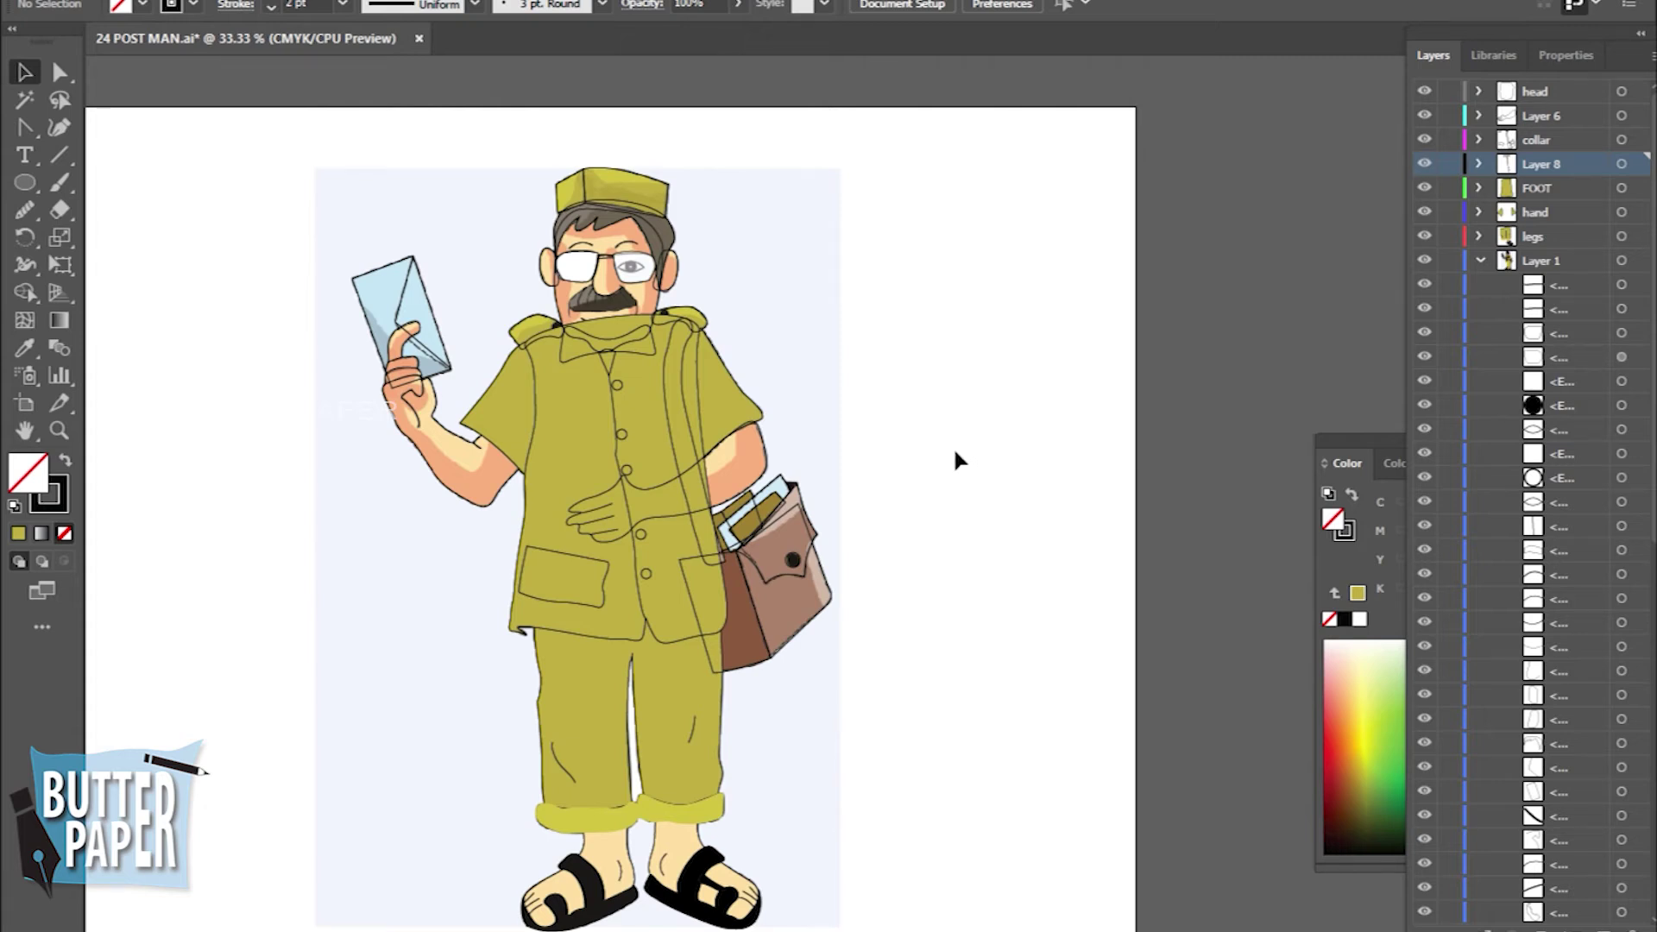
left_click(1481, 261)
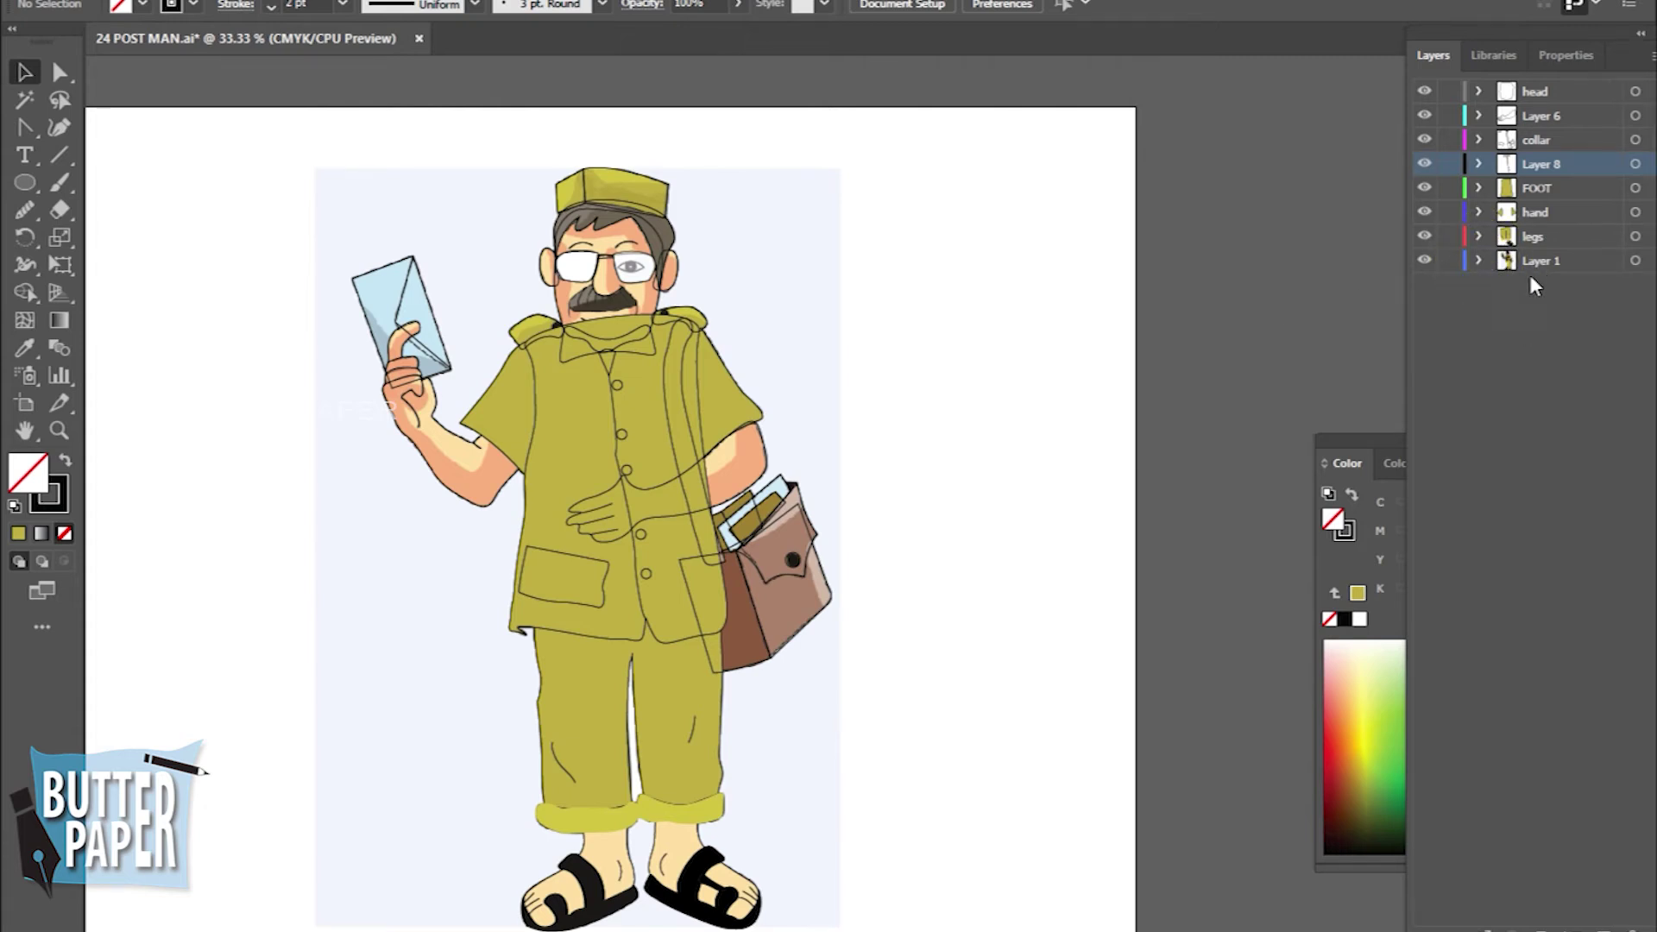
left_click(1540, 167, "shift")
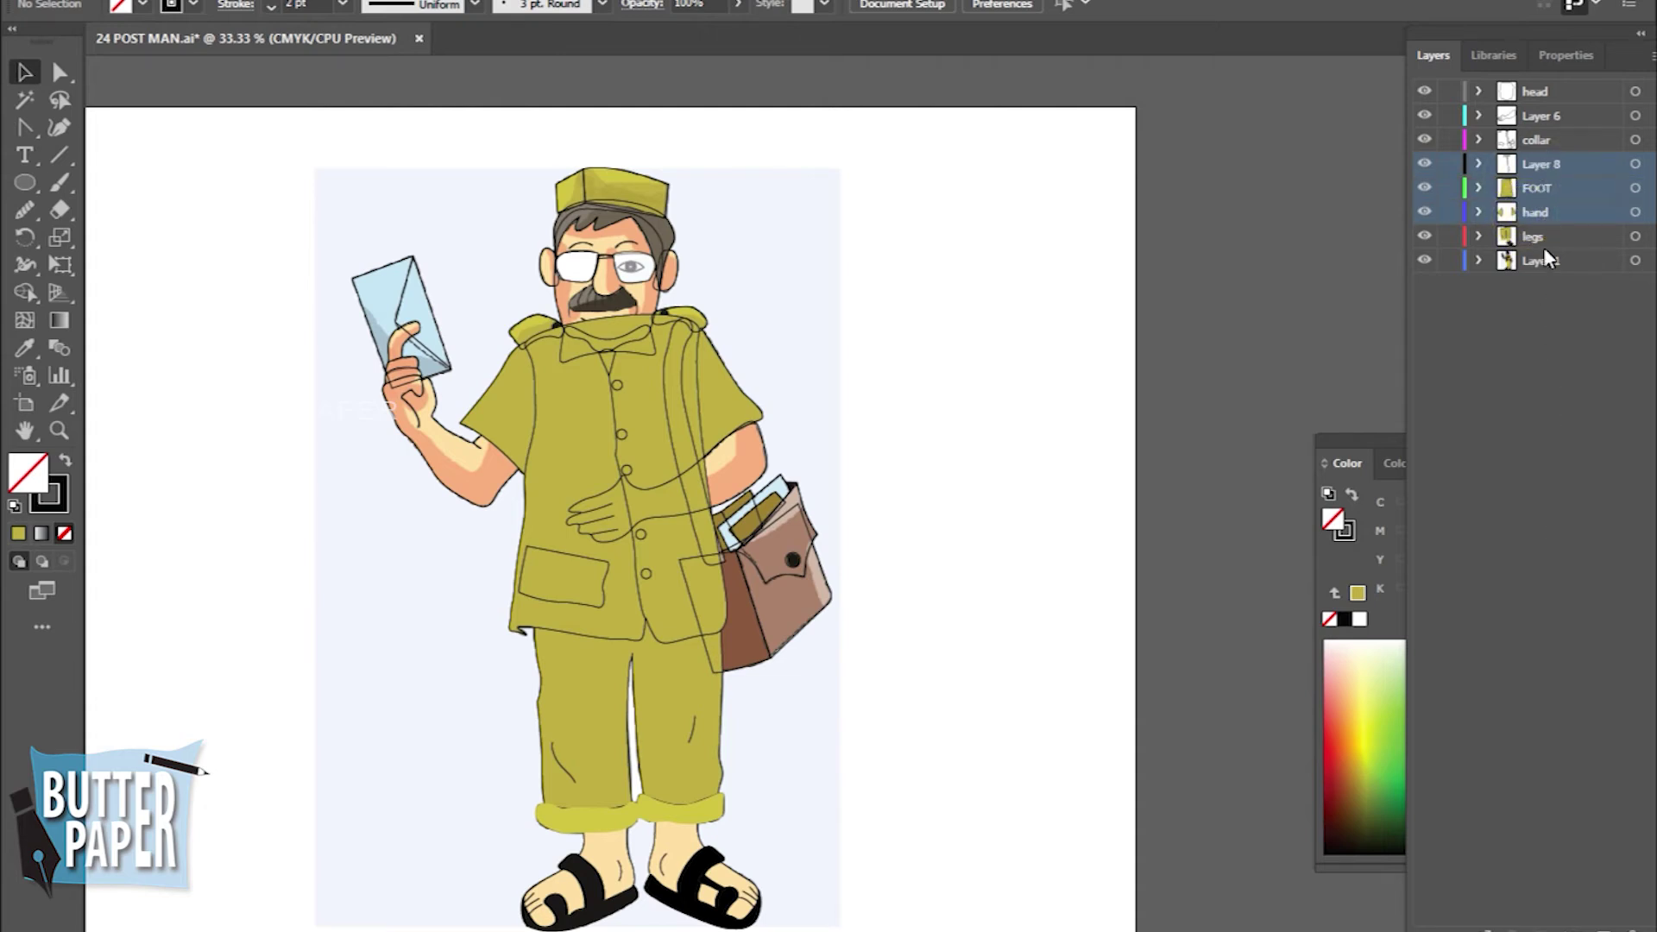
left_click(1543, 255)
key("ctrl+l")
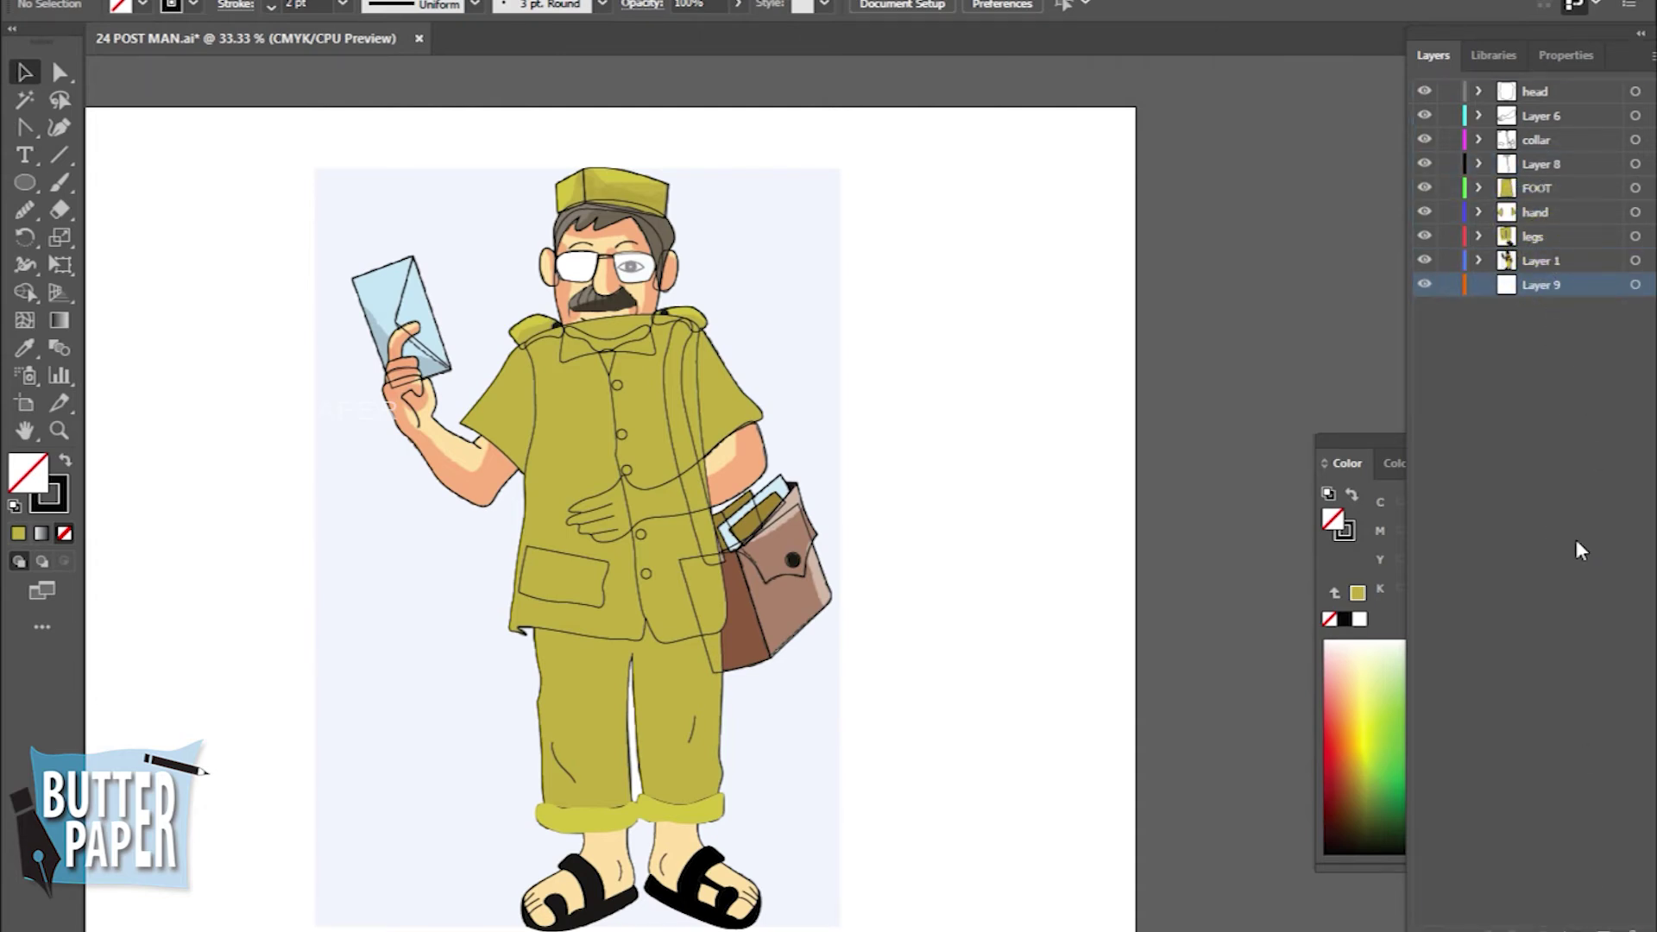
Move Layer 8, FOOT and hand below Layer 1, then delete the empty Layer 9
left_click(1538, 164)
left_click(1533, 211, "shift")
left_click_drag(1541, 164, 1533, 290)
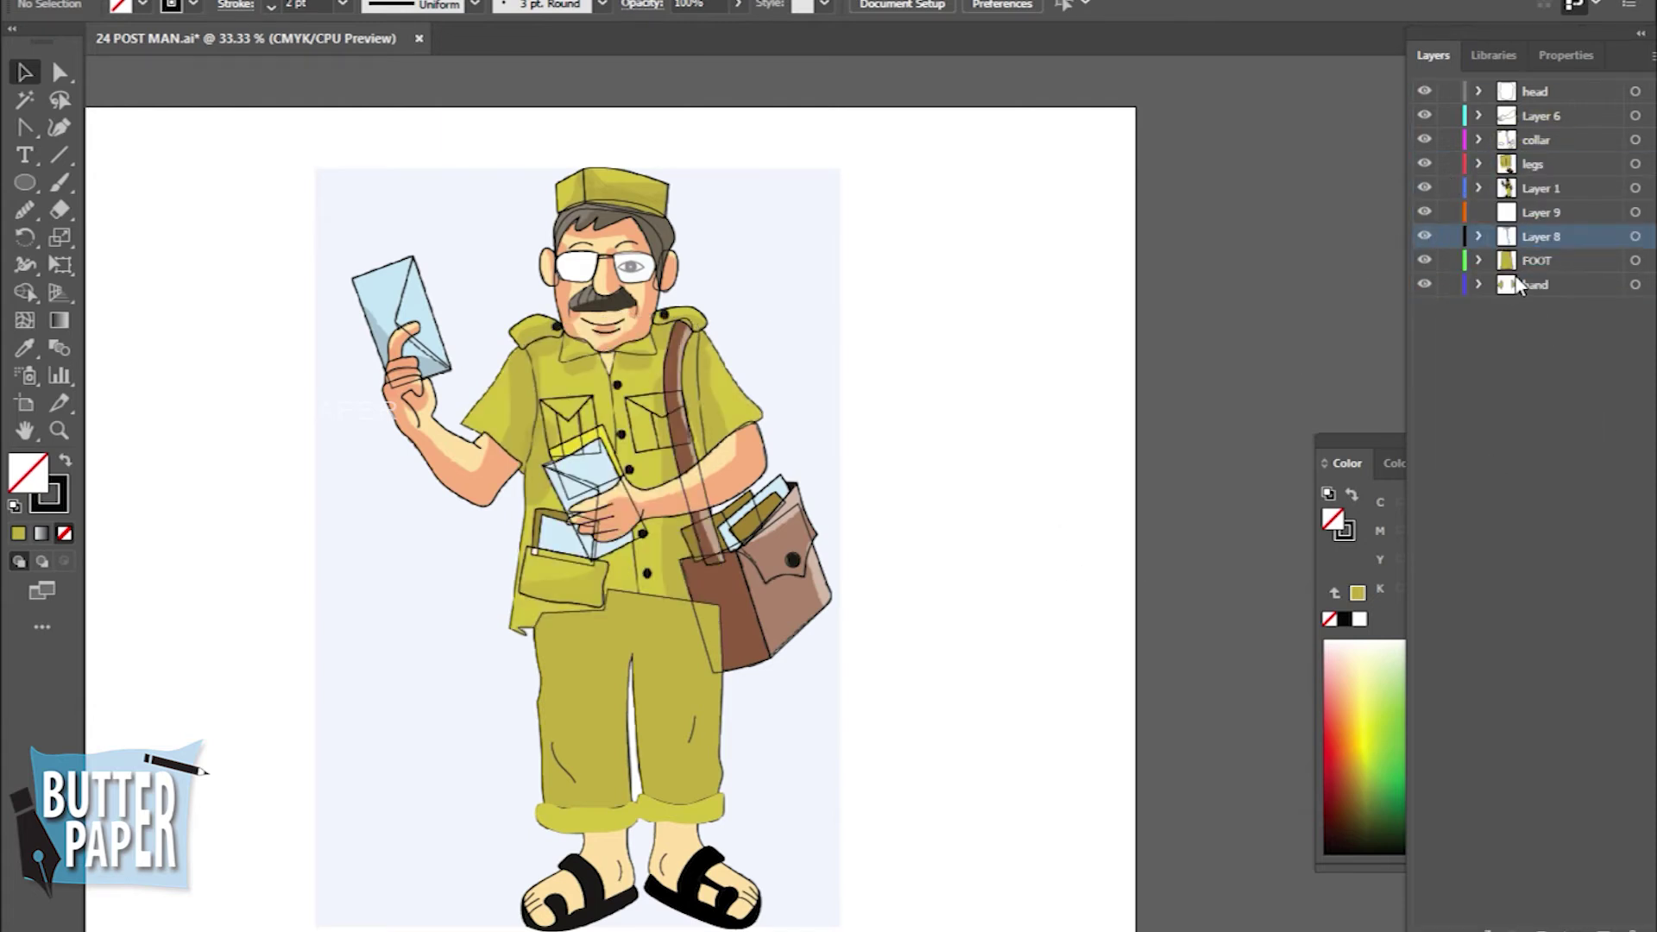
left_click(1541, 212)
key("Delete")
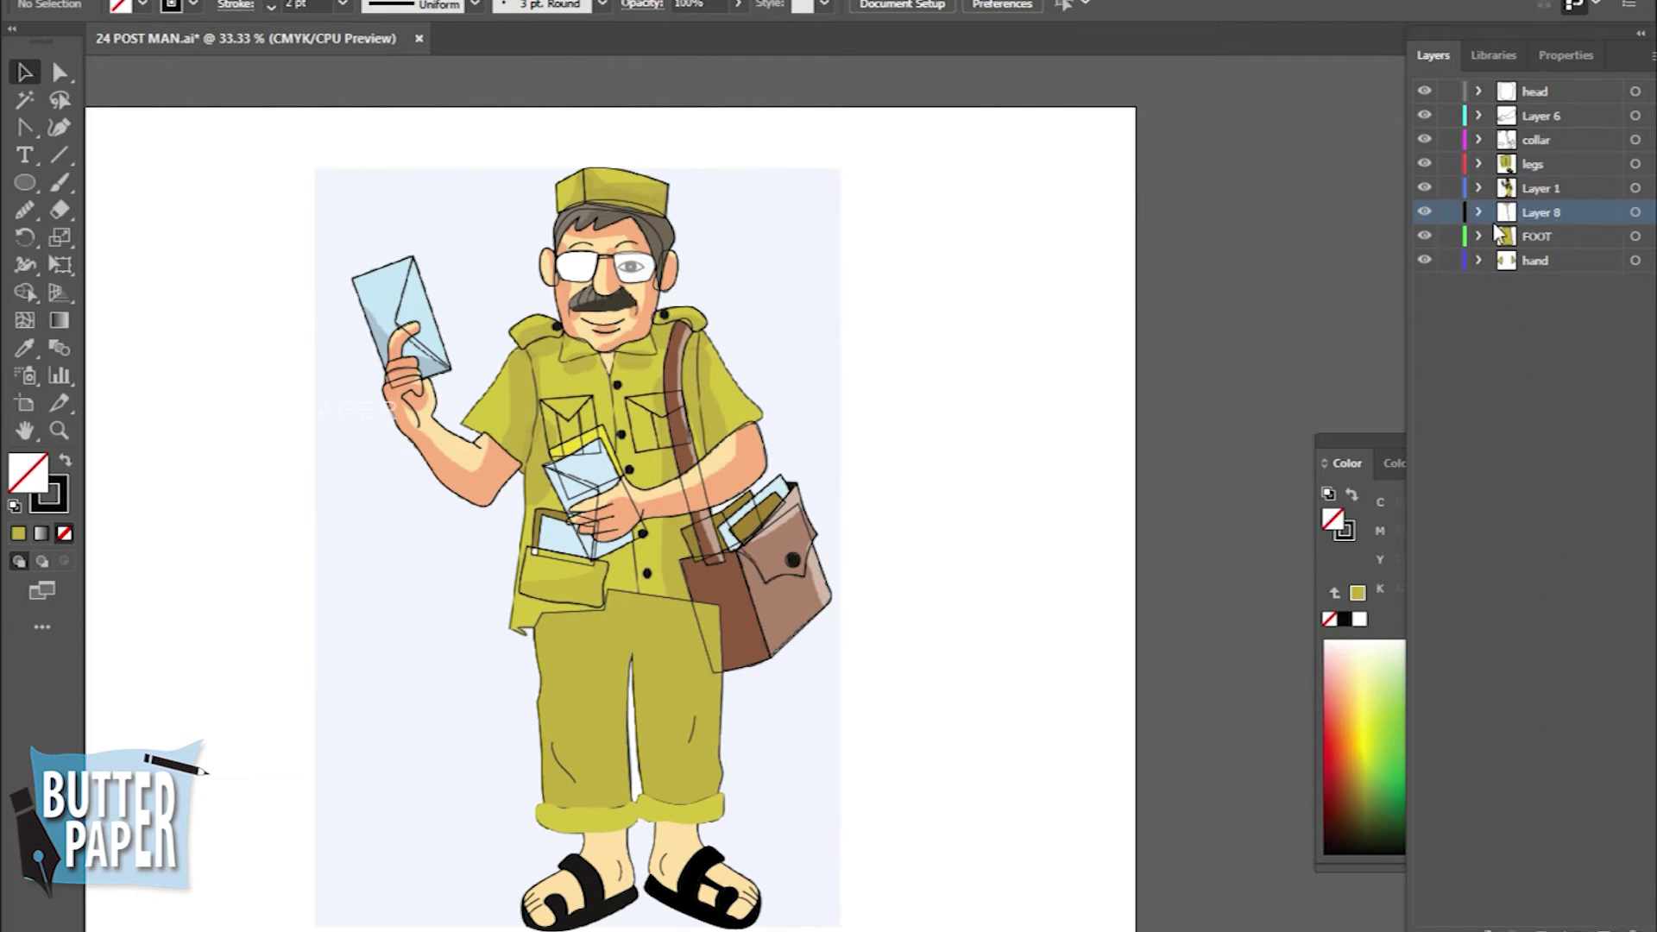
Expand Layer 1, select the olive shirt shape, and open the legs layer
left_click(1478, 188)
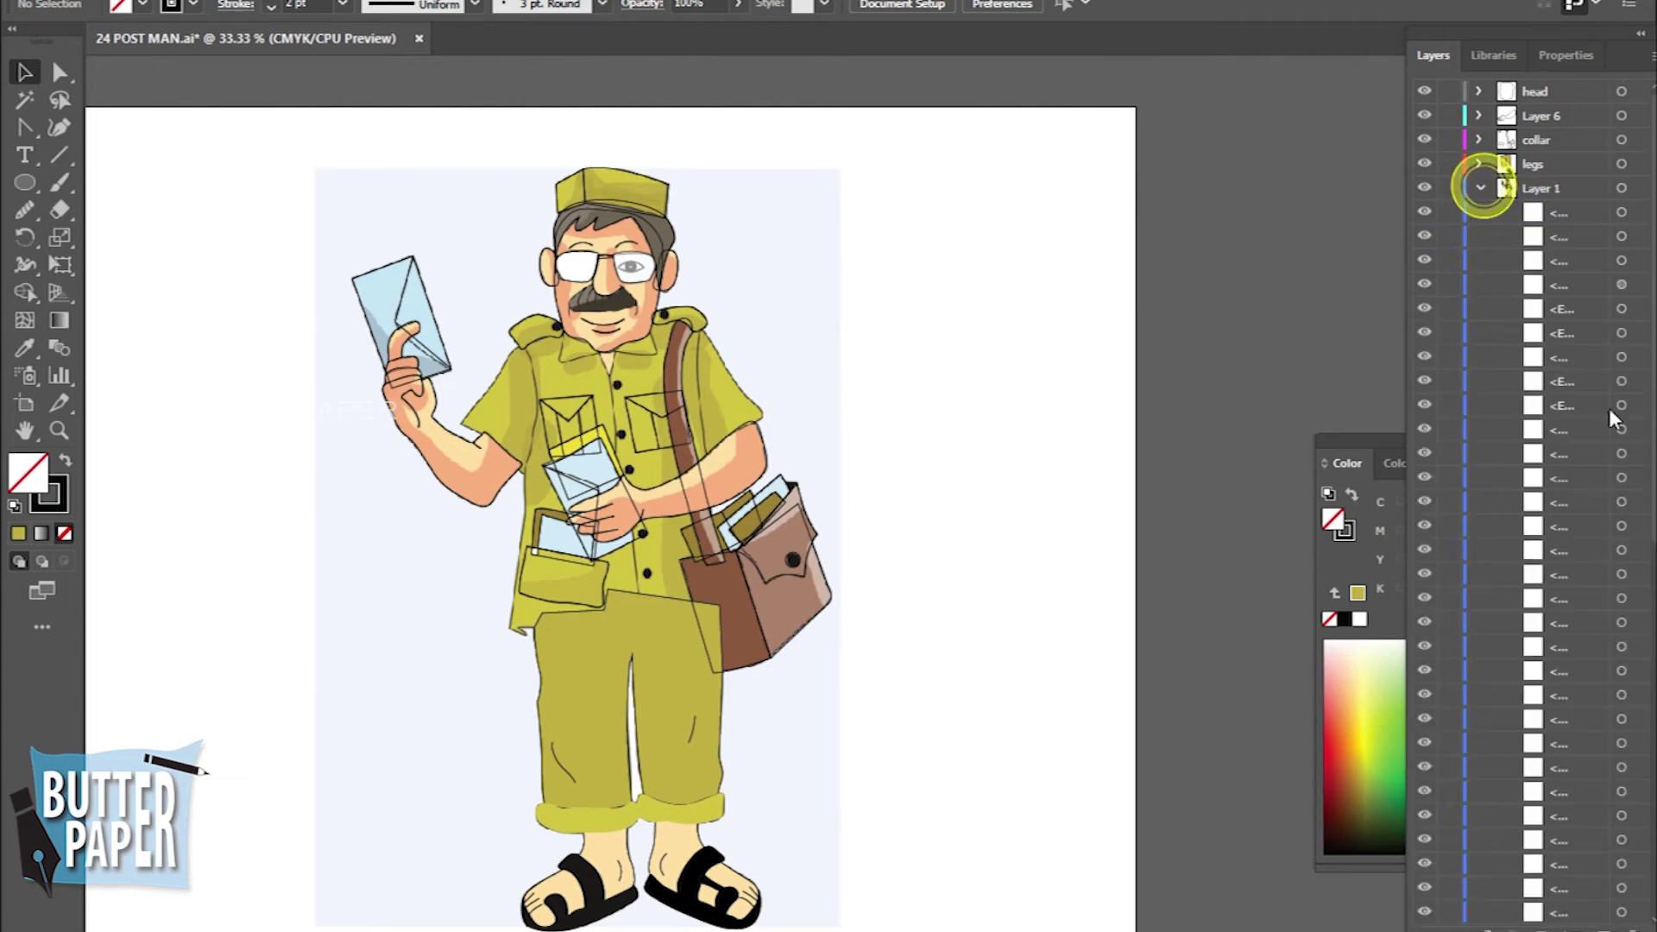
scroll(1536, 518, "down", 10)
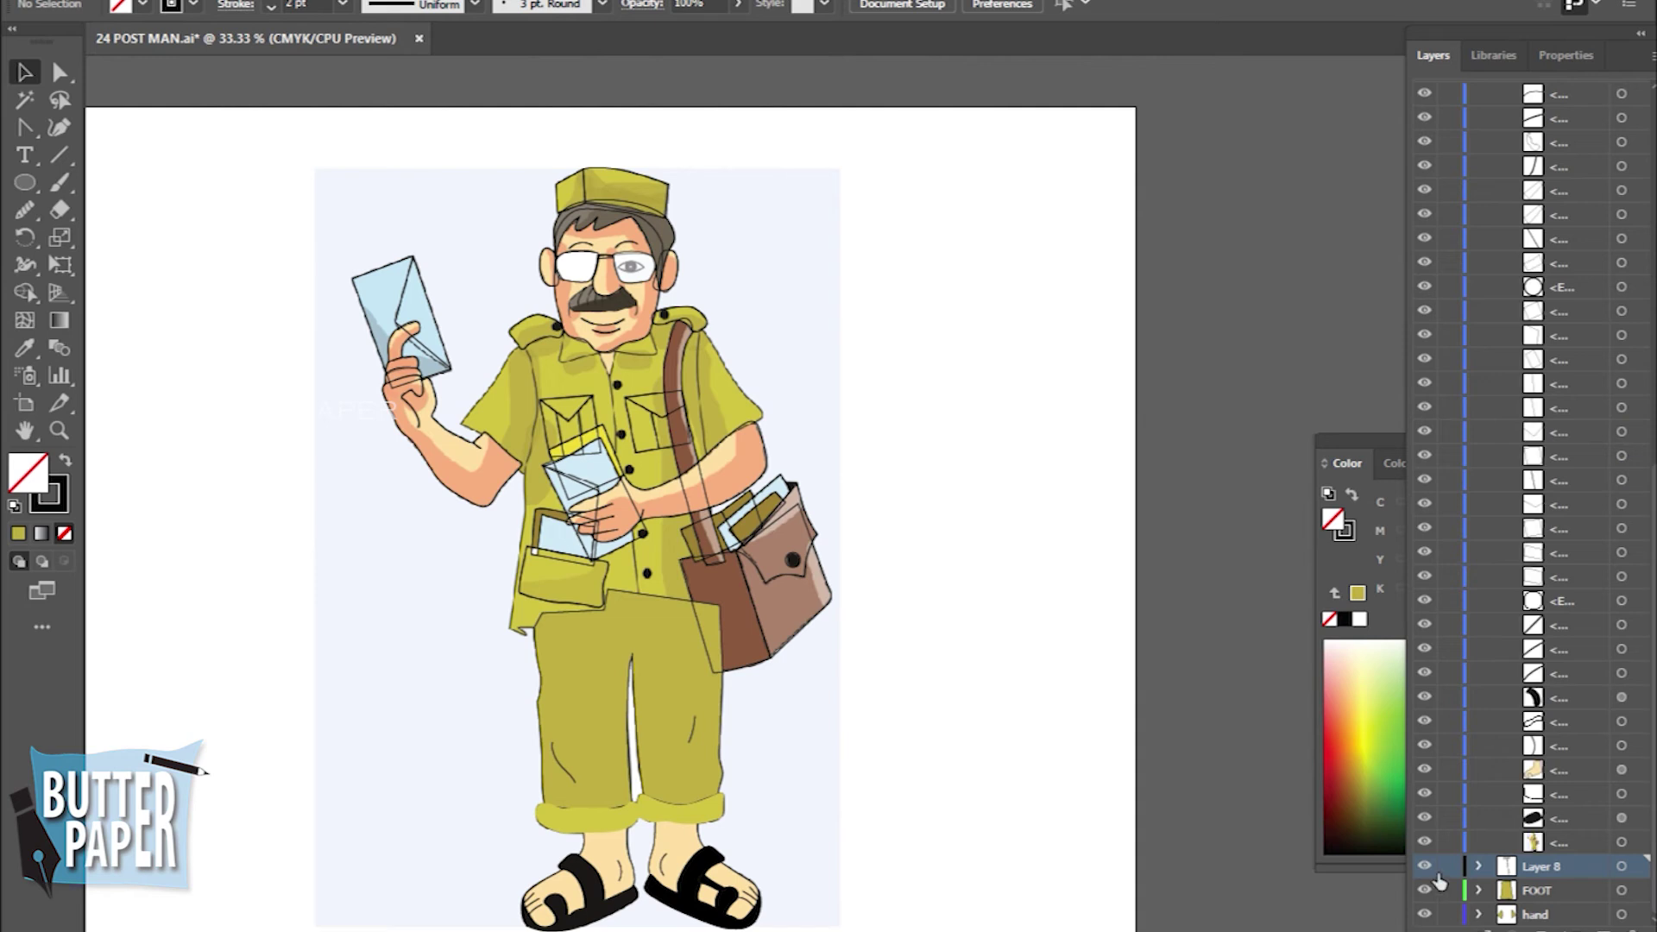
left_click(1477, 188)
left_click(1478, 164)
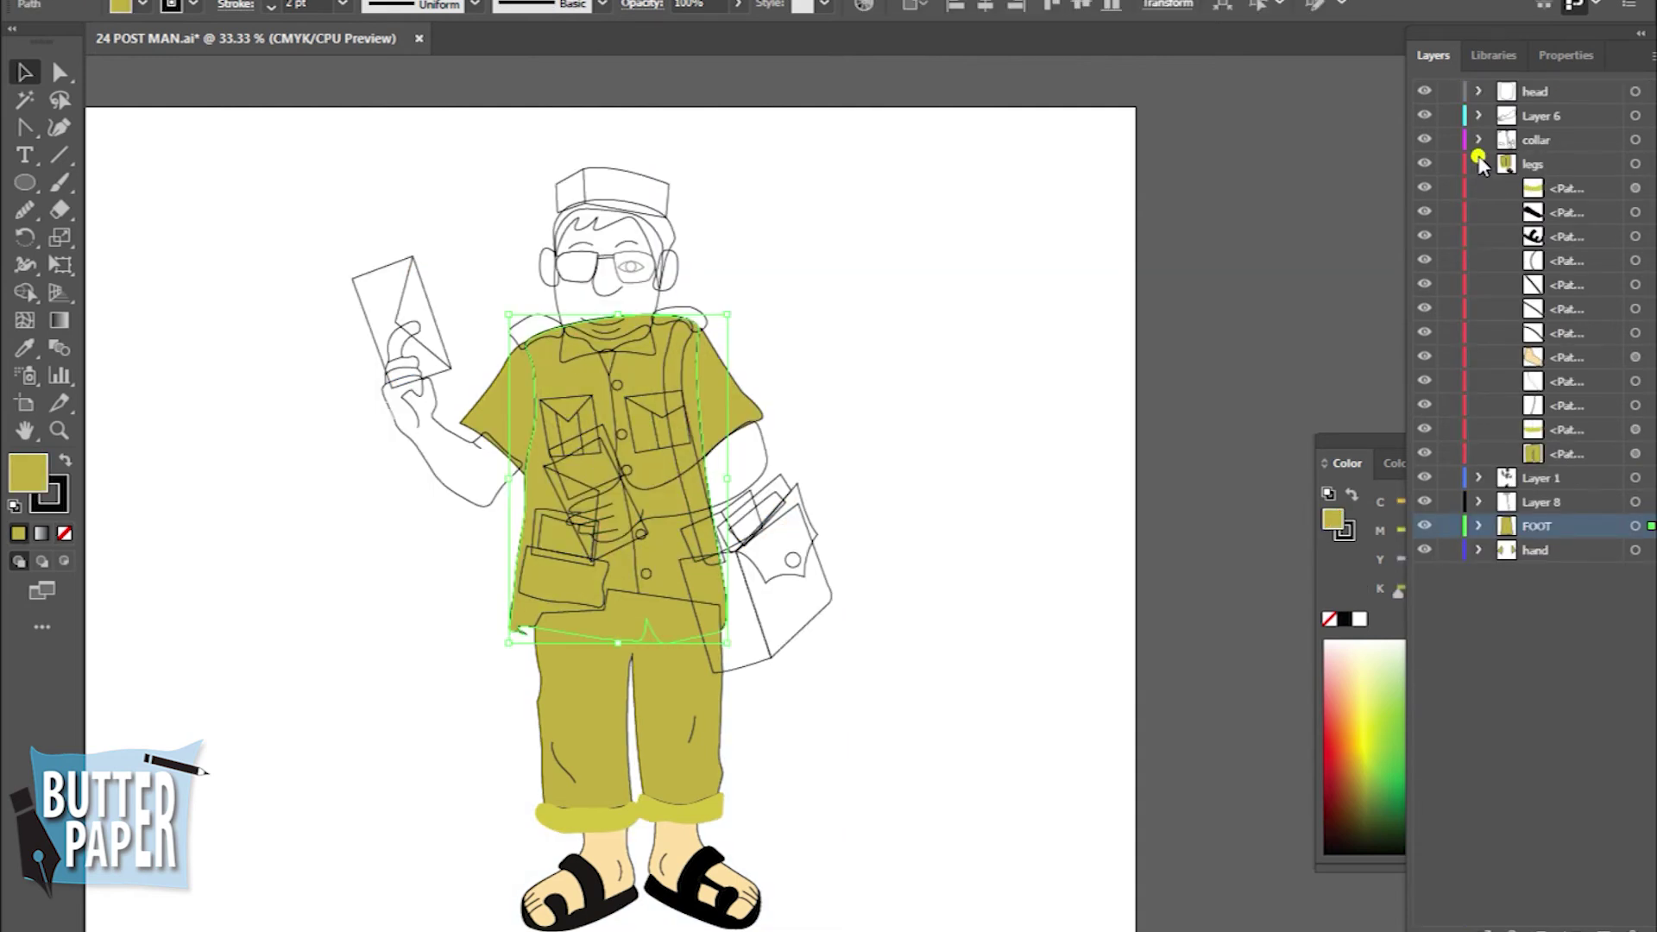
Move the legs layer below FOOT, just above hand
left_click(1478, 163)
left_click(1534, 164)
left_click(1074, 792)
left_click_drag(1533, 164, 1540, 250)
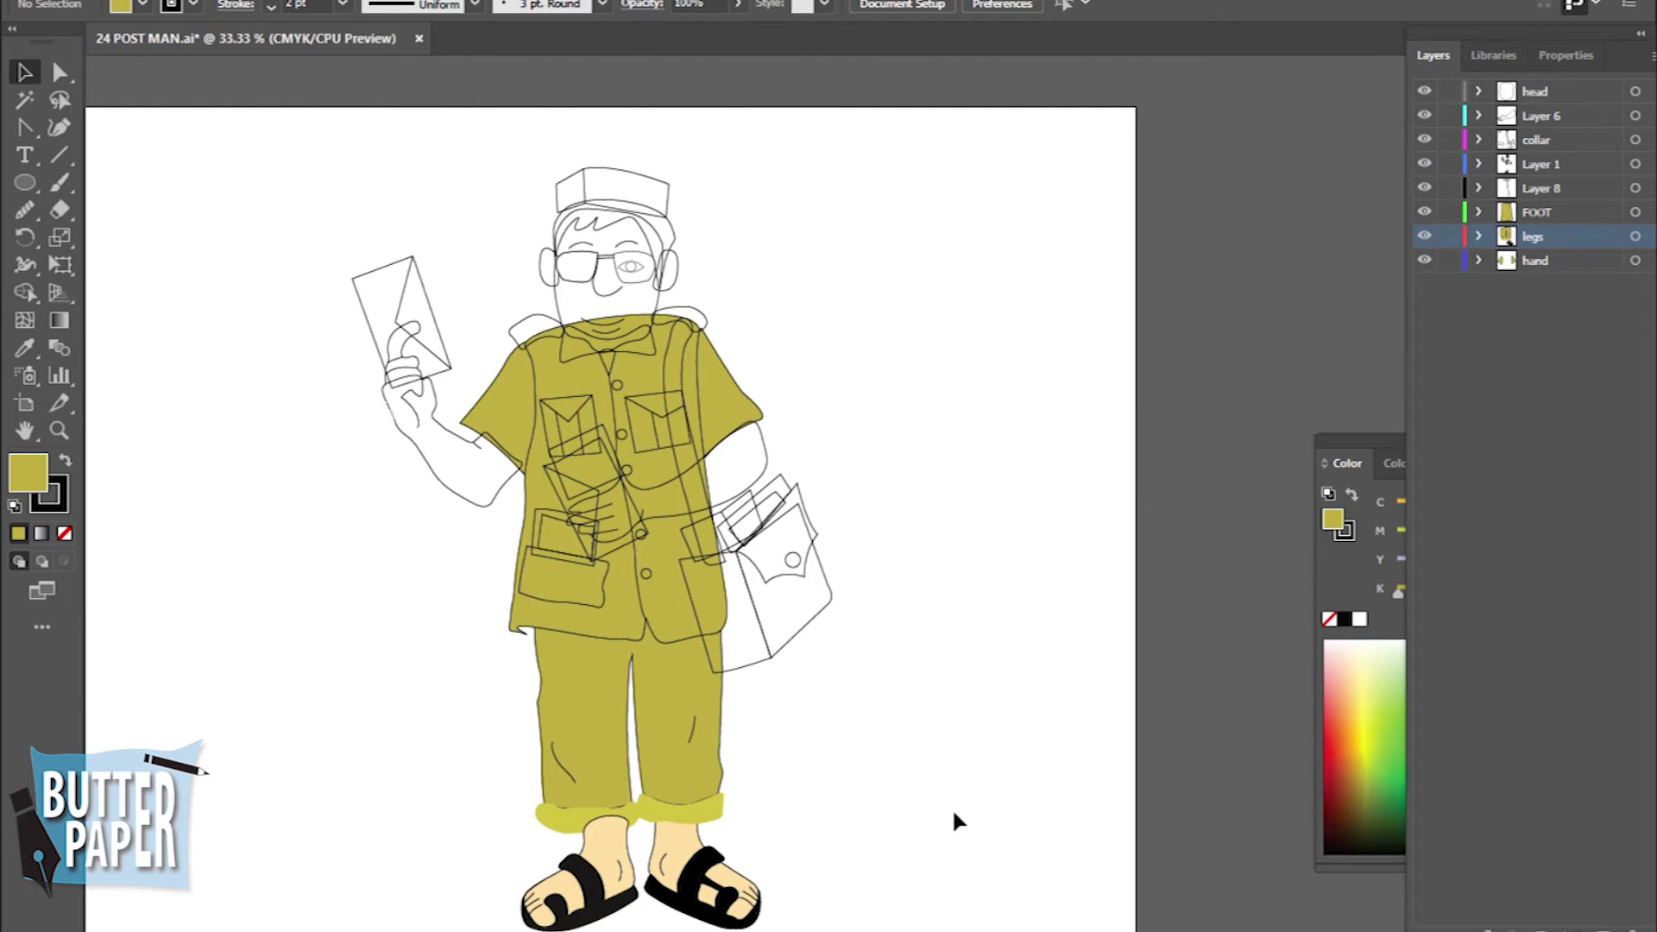
Eyedropper the foot's skin colour onto the arm across the shirt and the raised envelope arm
left_click(767, 452)
left_click(26, 350)
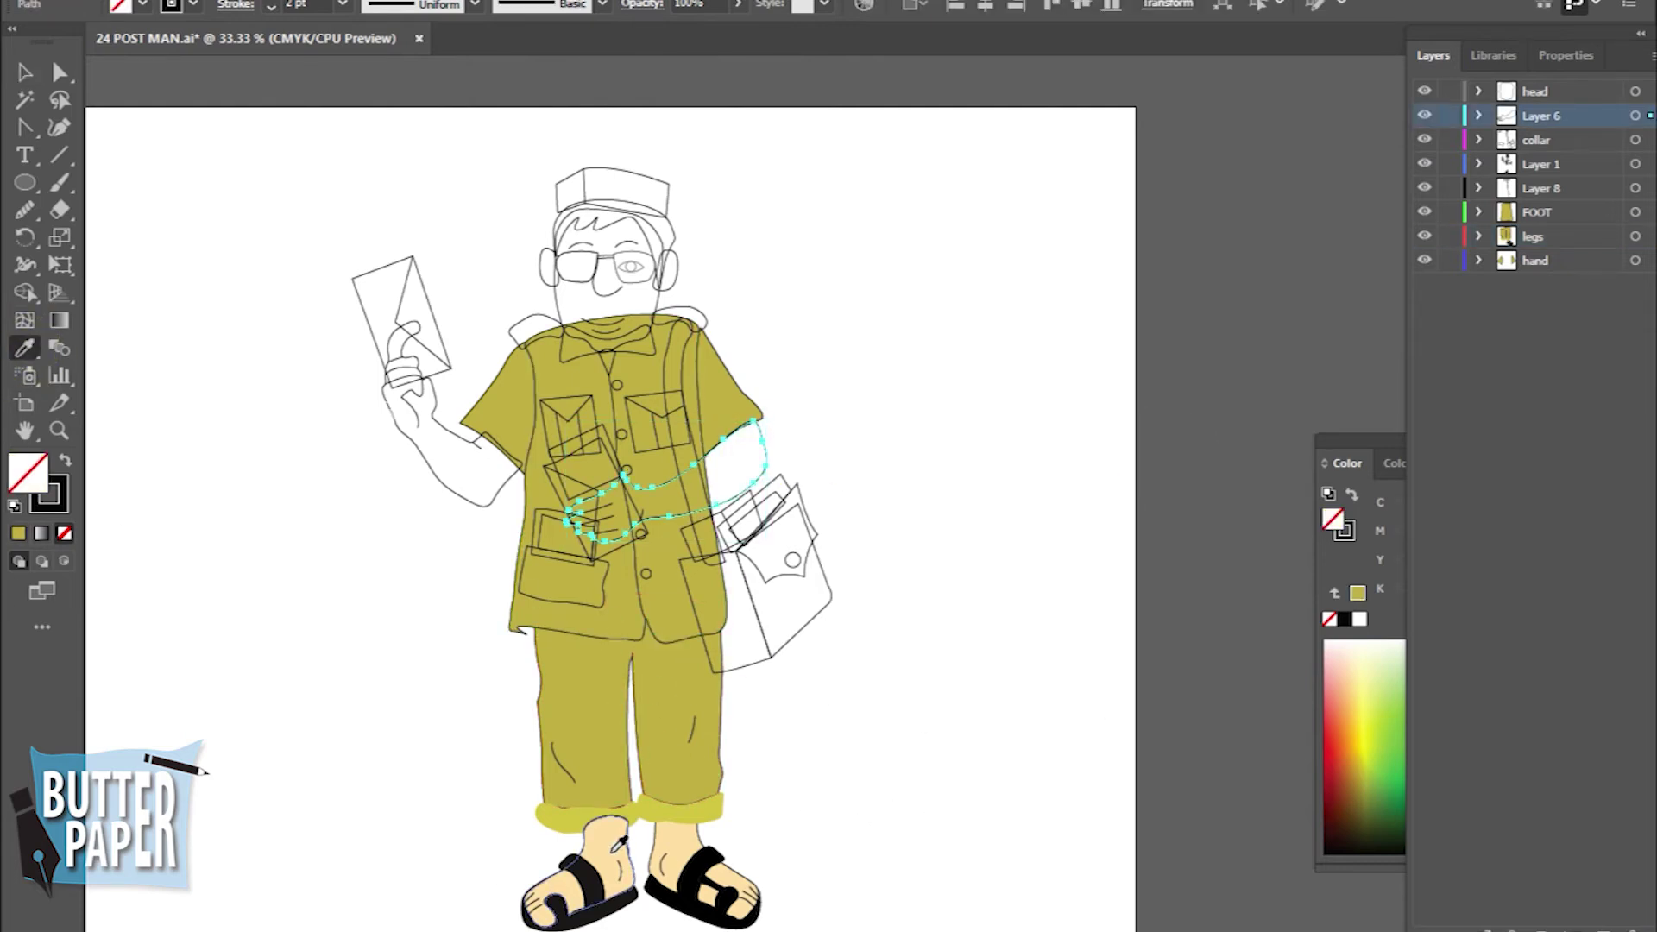
left_click(587, 902)
left_click(25, 72)
left_click(1065, 473)
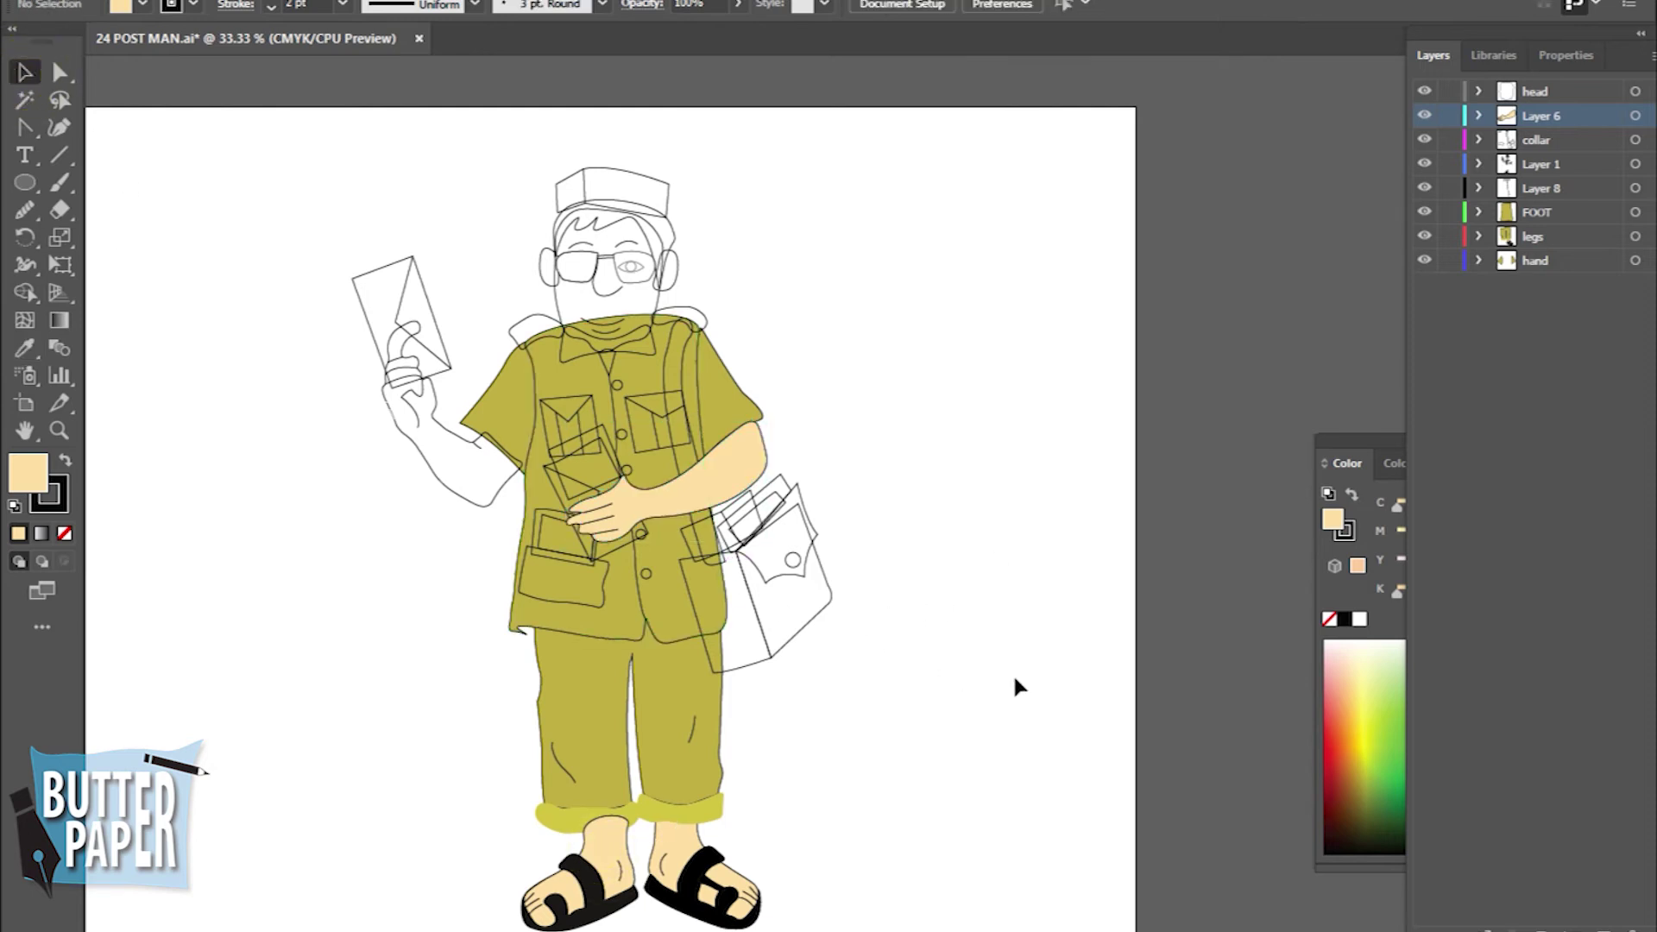
left_click(447, 485)
key("i")
left_click(739, 463)
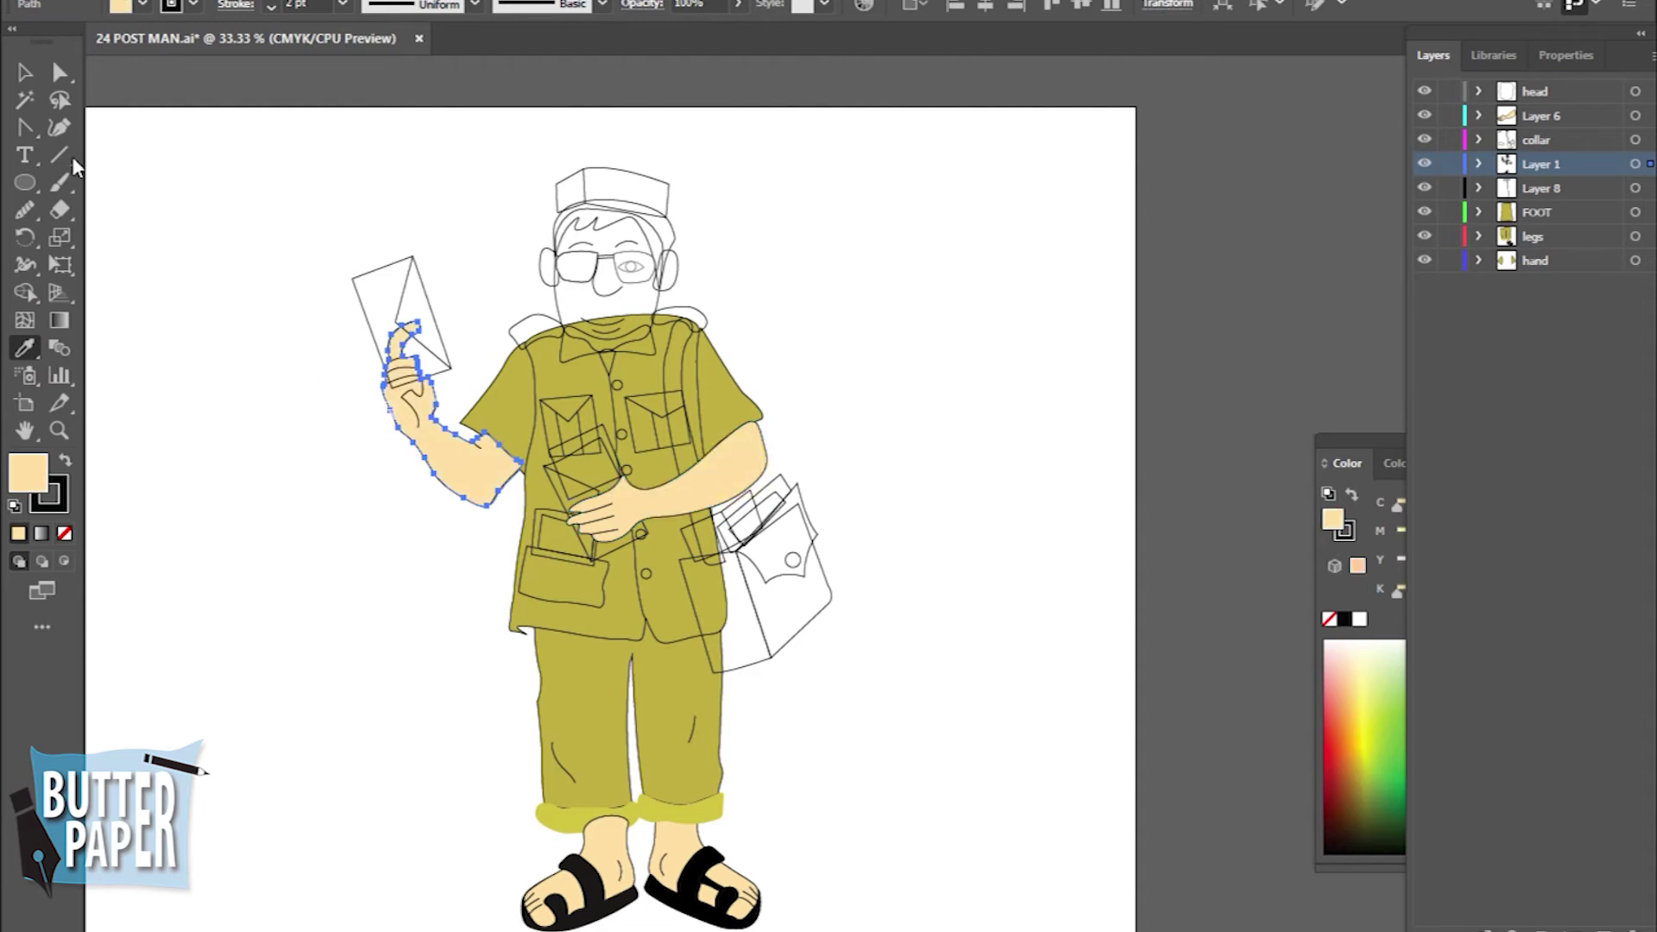
left_click(24, 72)
left_click(1036, 306)
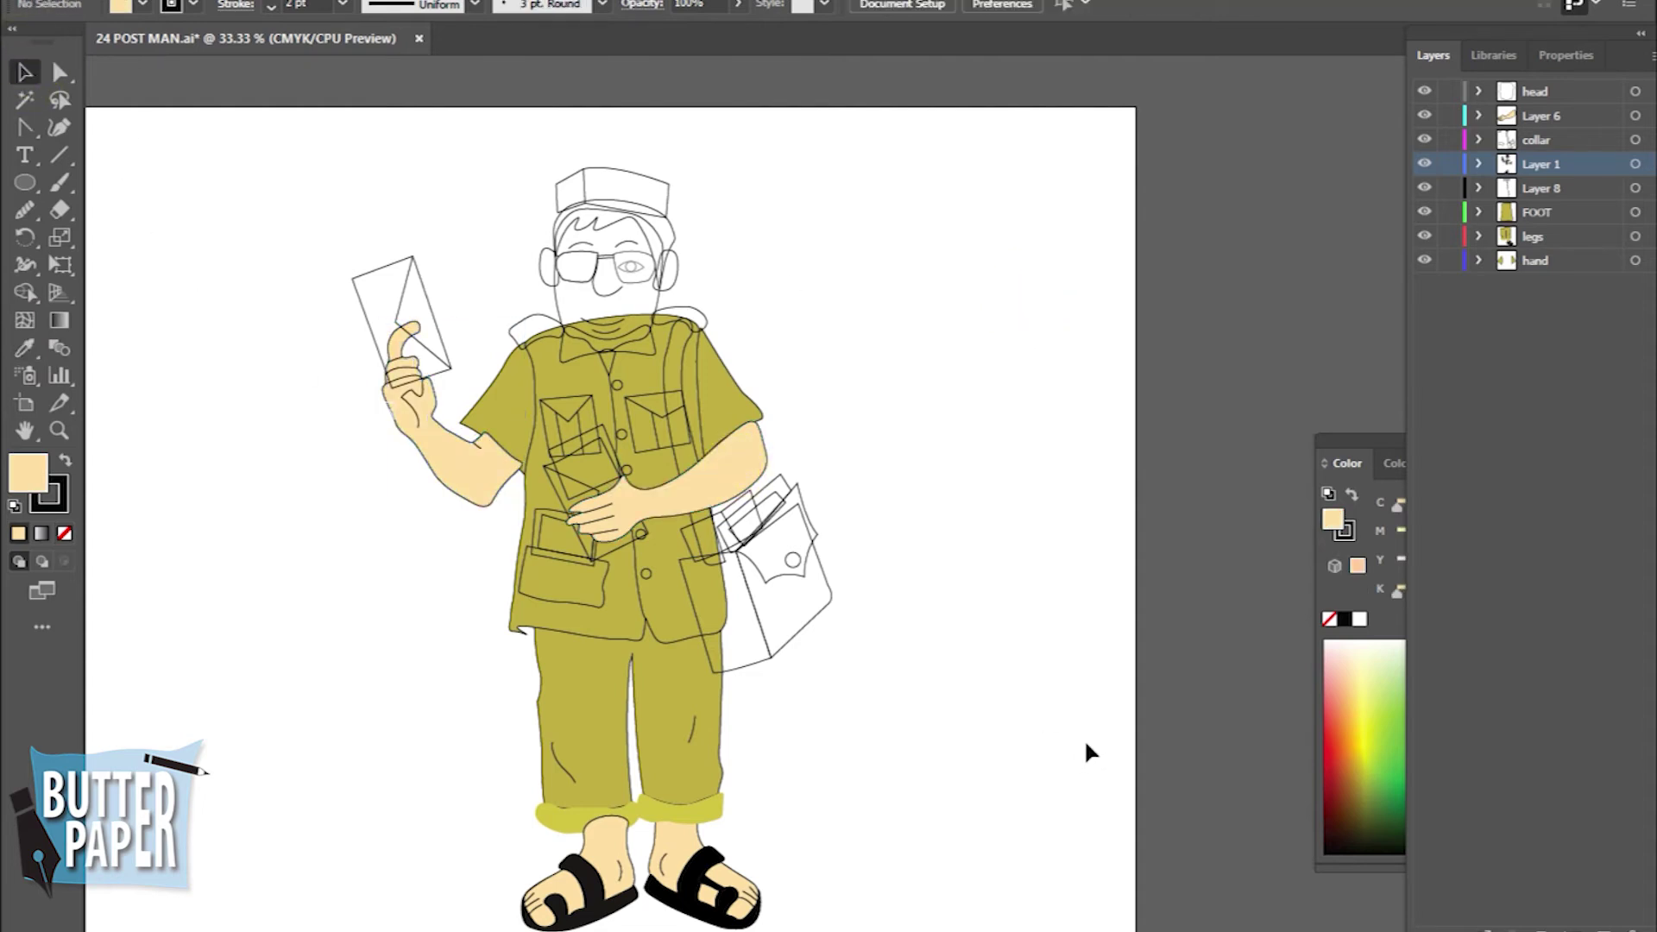
left_click(614, 816)
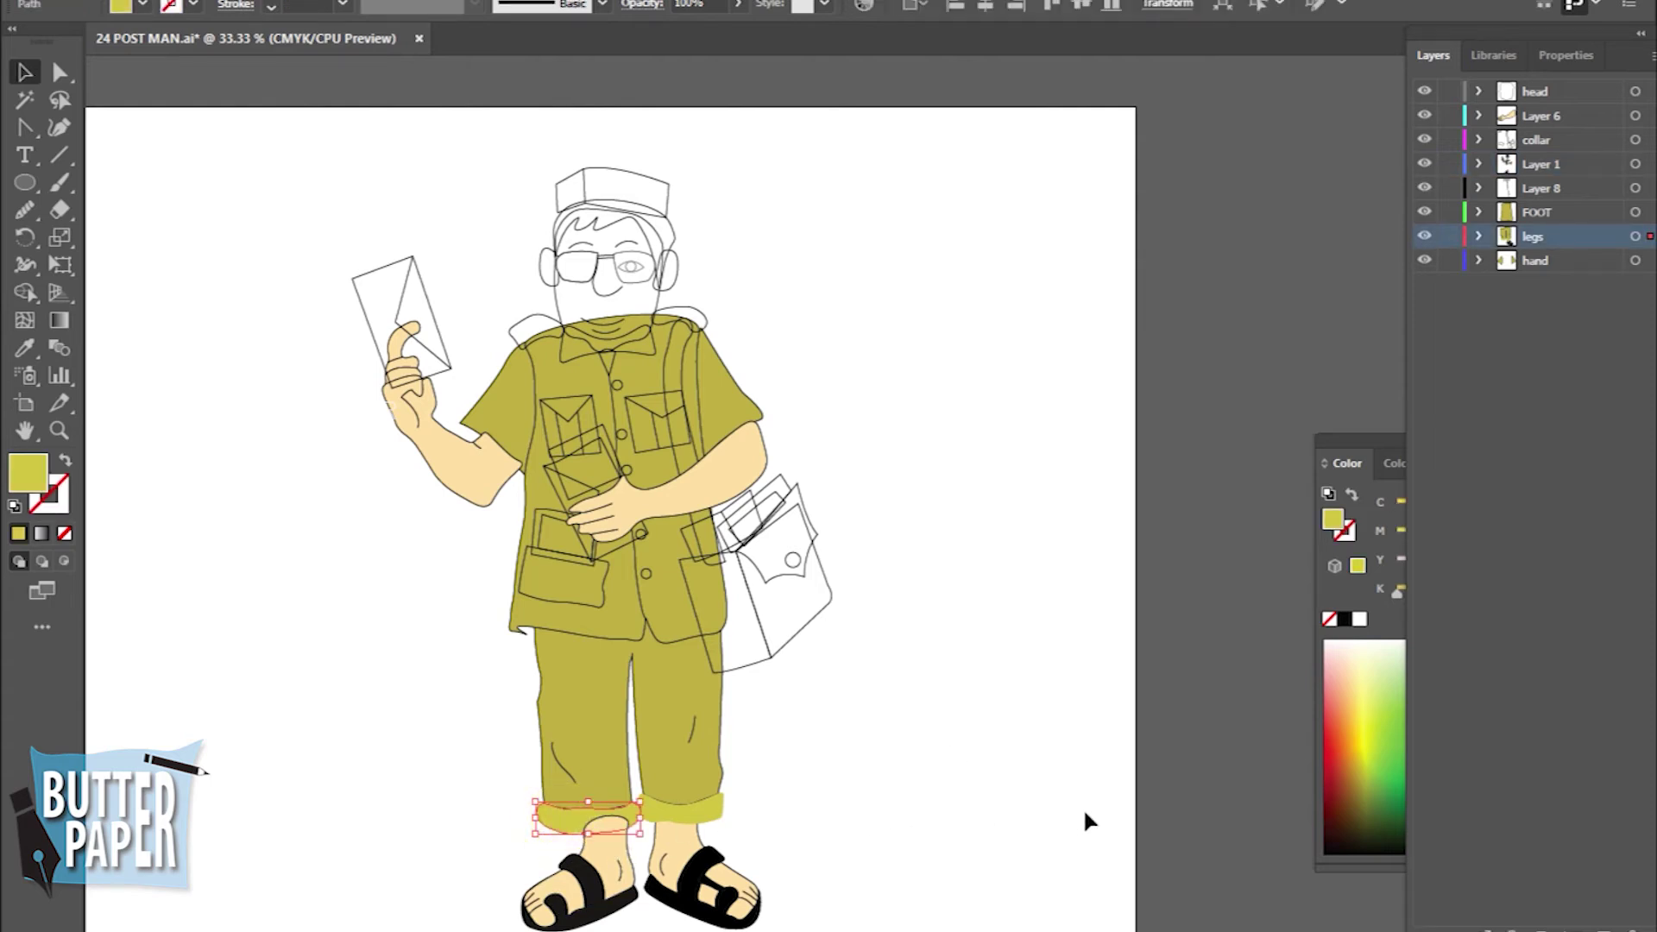
Expand the legs and Layer 1 contents and marquee-select both sandaled feet
left_click(1479, 235)
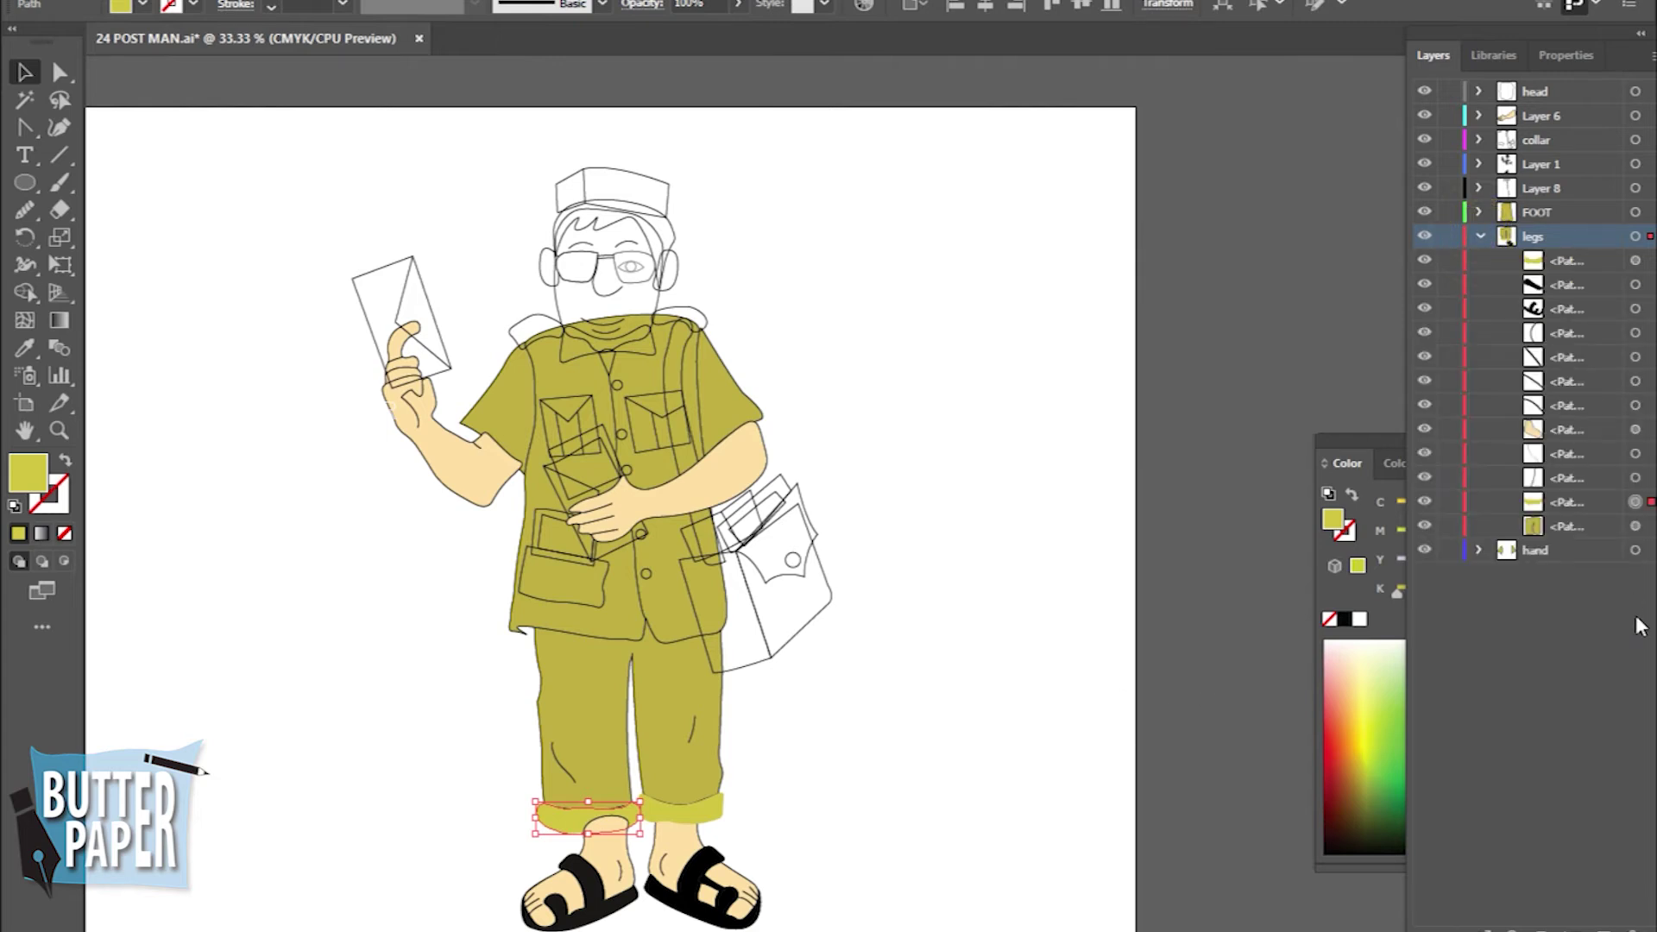
left_click(604, 850)
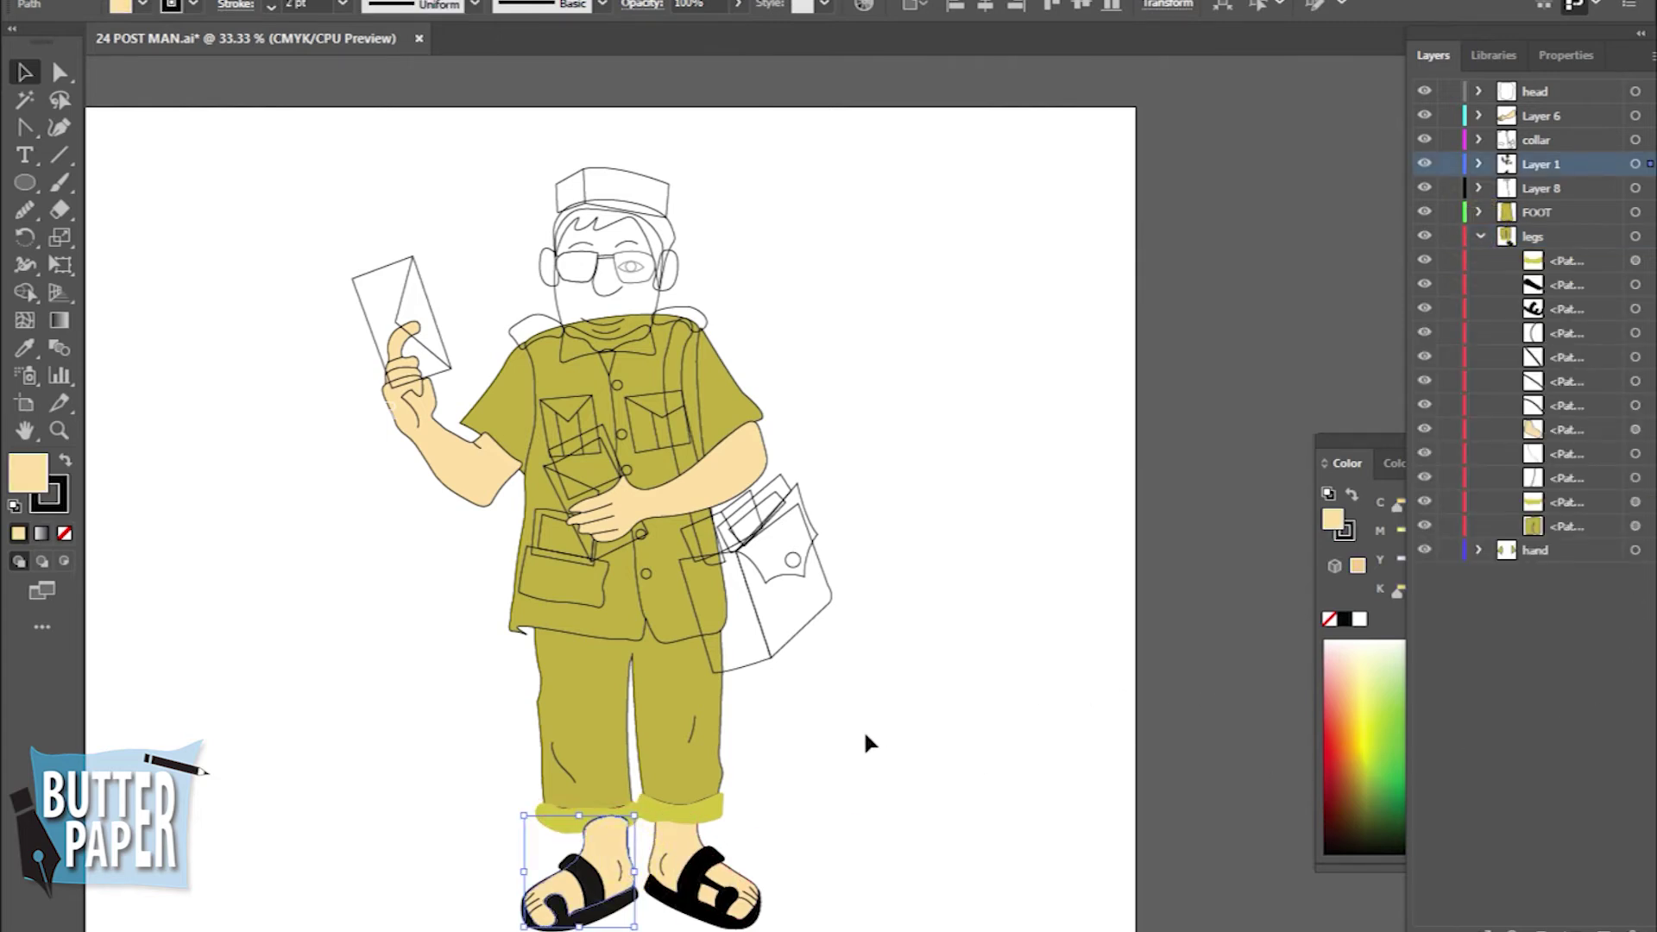
left_click(1354, 587)
left_click(1342, 296)
left_click(1477, 163)
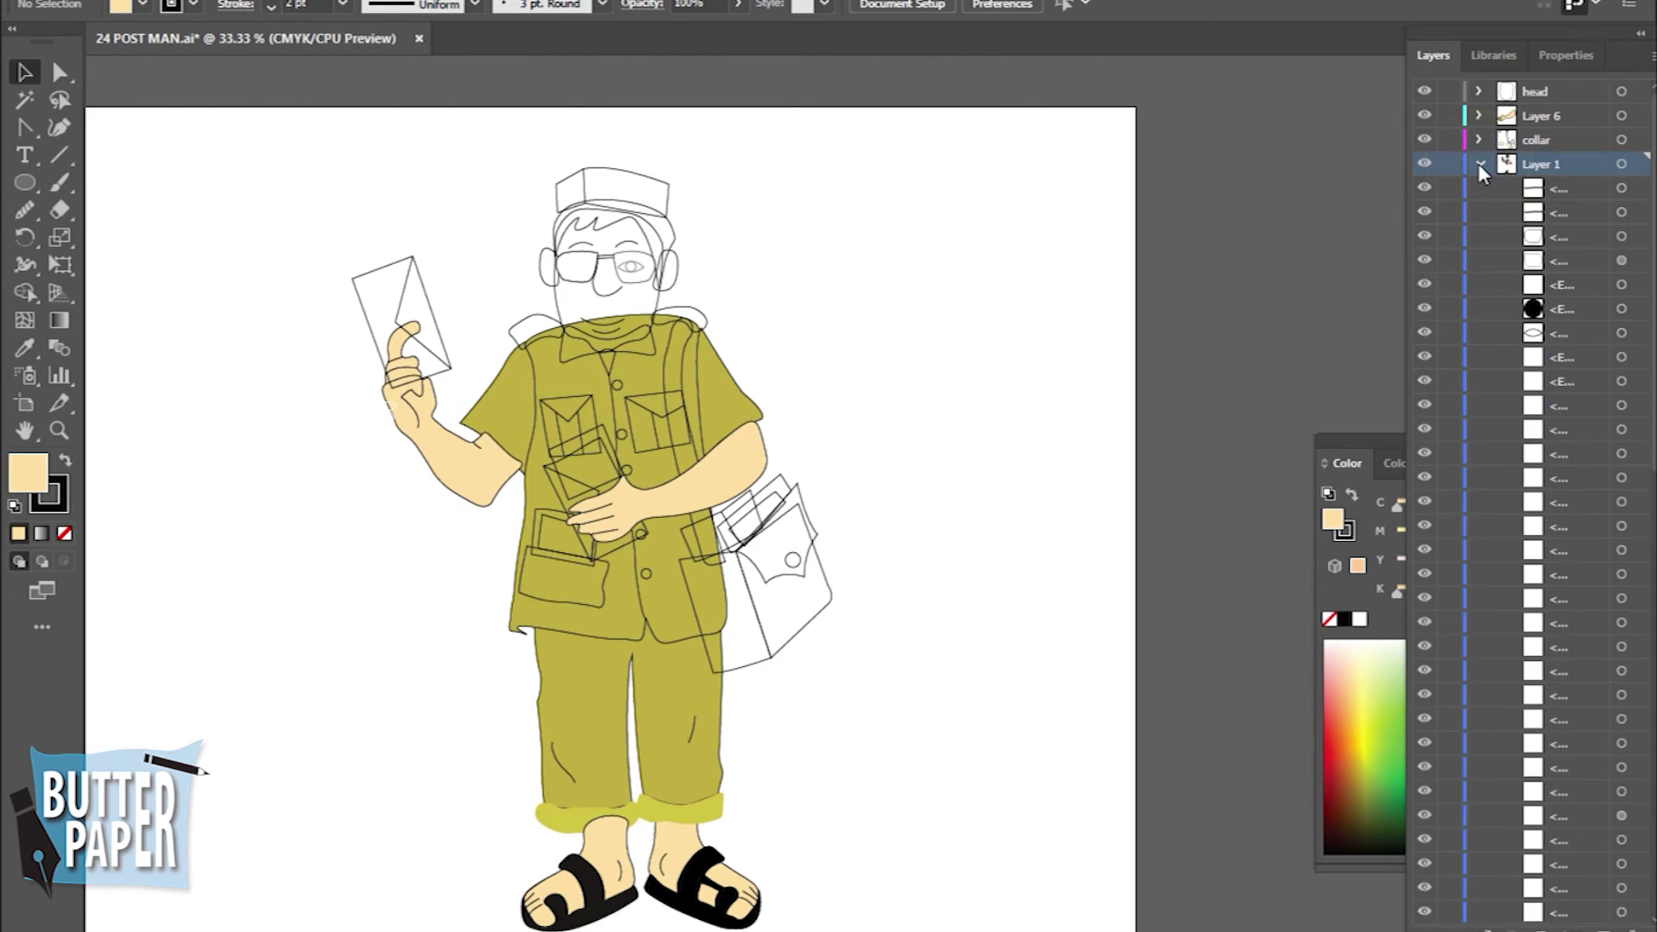
left_click(1647, 283)
left_click_drag(1647, 284, 1647, 95)
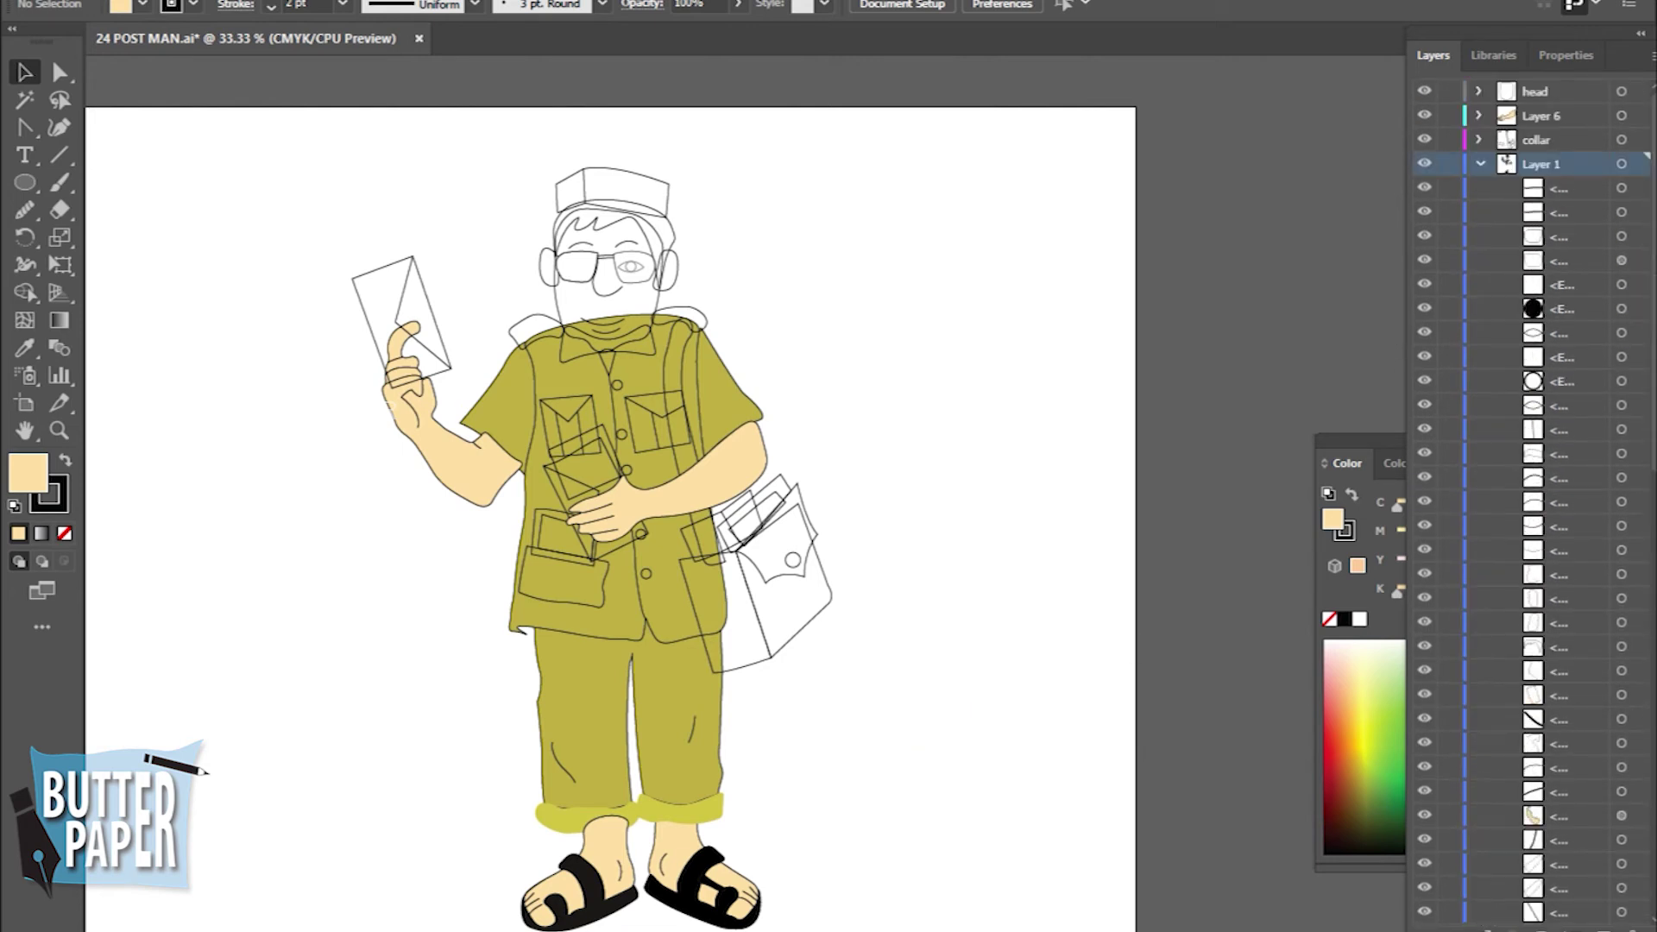
left_click_drag(828, 923, 472, 831)
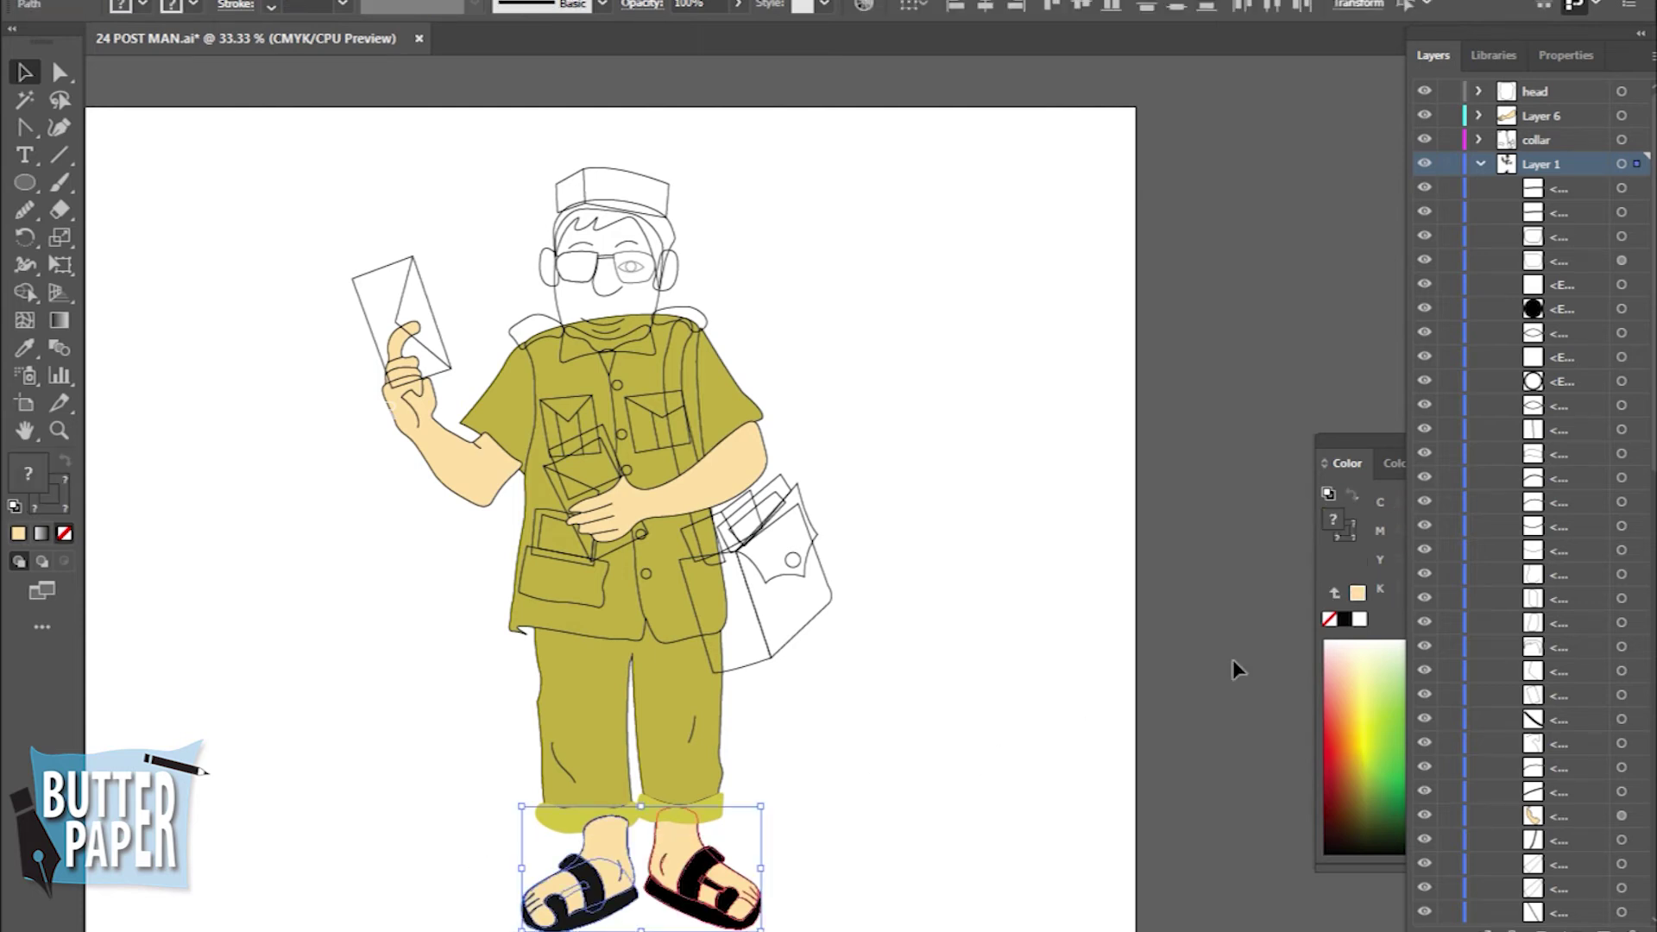
left_click(1645, 263)
scroll(1636, 263, "up", 5)
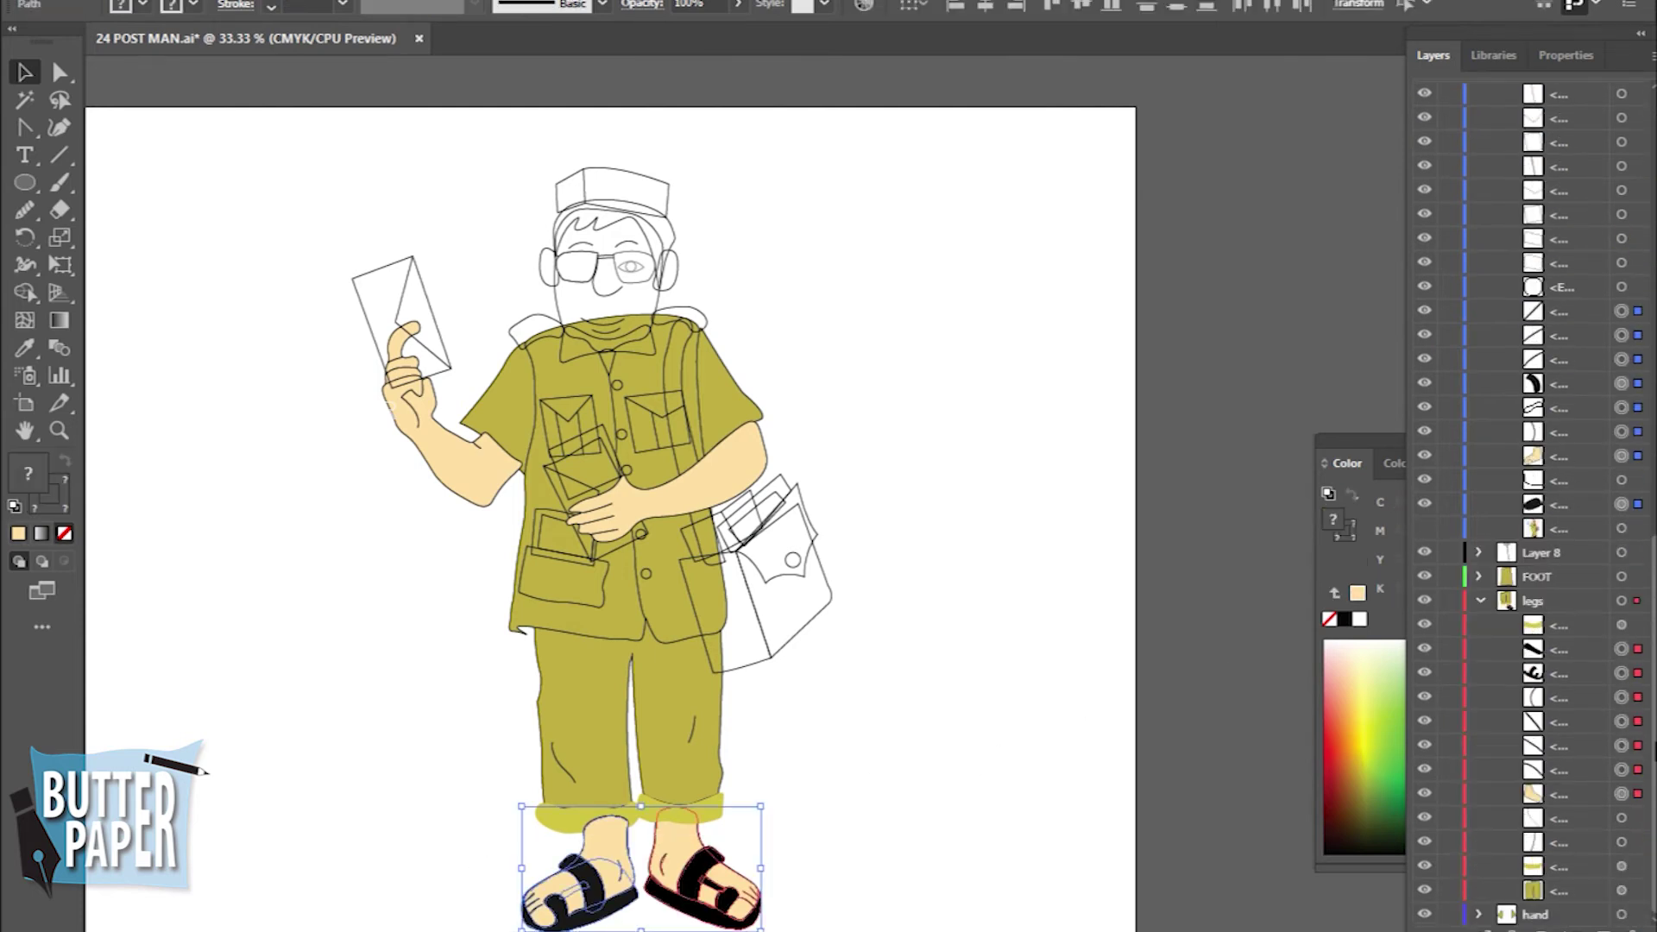
scroll(1635, 263, "up", 5)
Cut the sandals and paste them in front on a new layer above hand
key("ctrl+3")
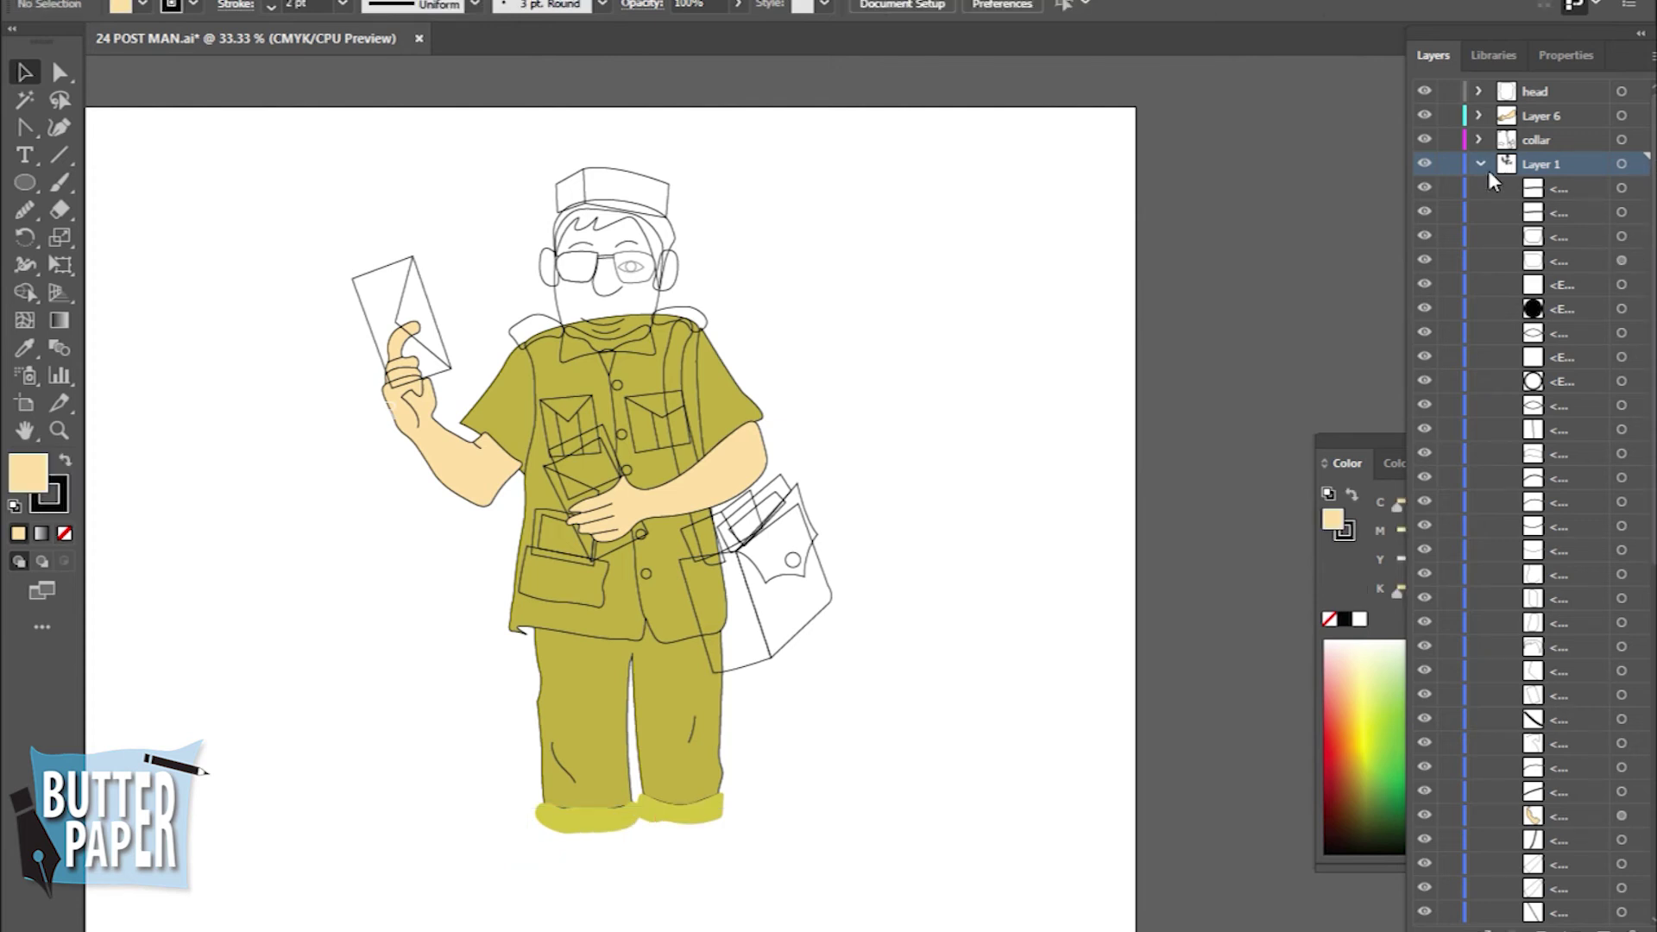
left_click(1481, 164)
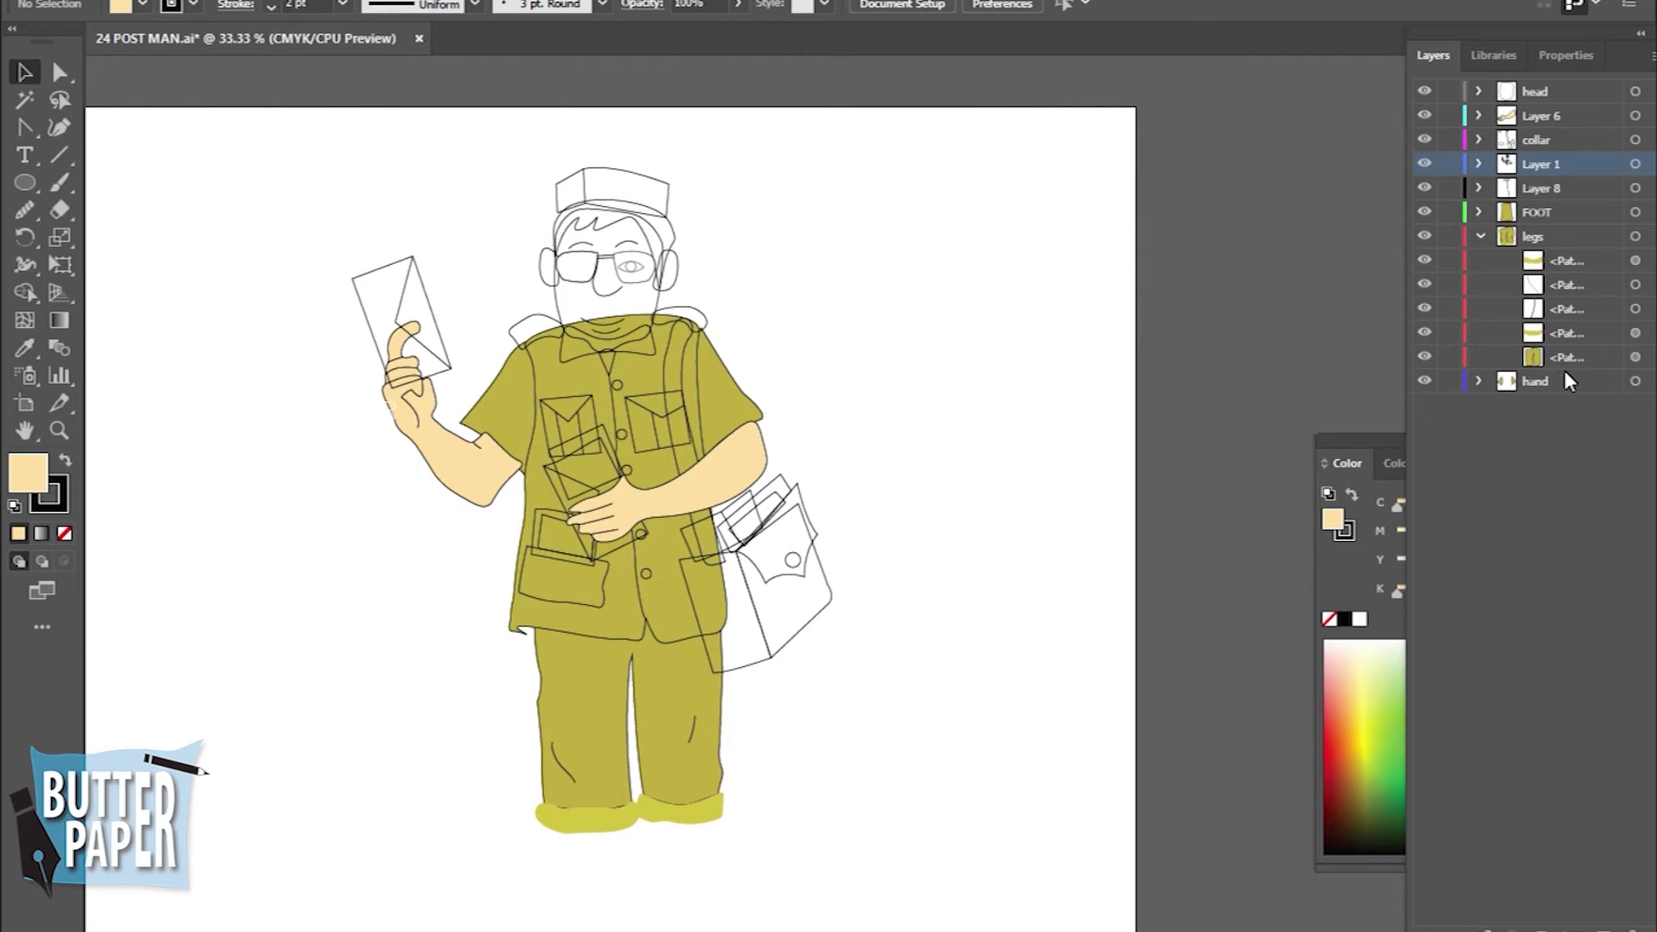
left_click(1535, 383)
left_click(1479, 235)
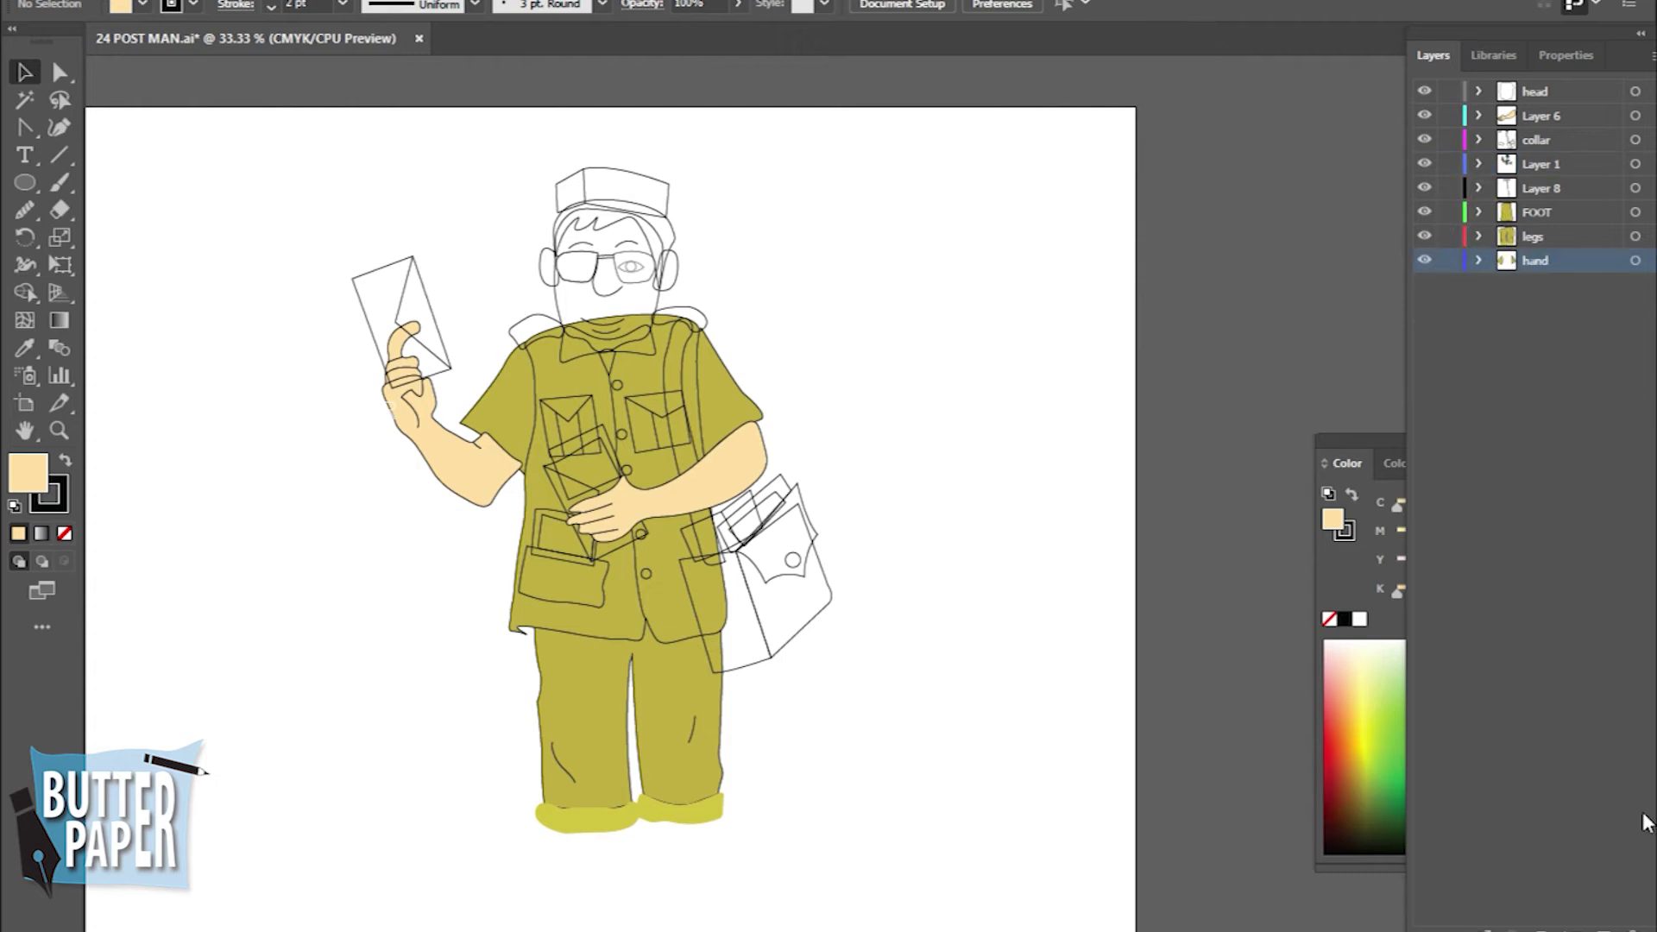
left_click(1603, 926)
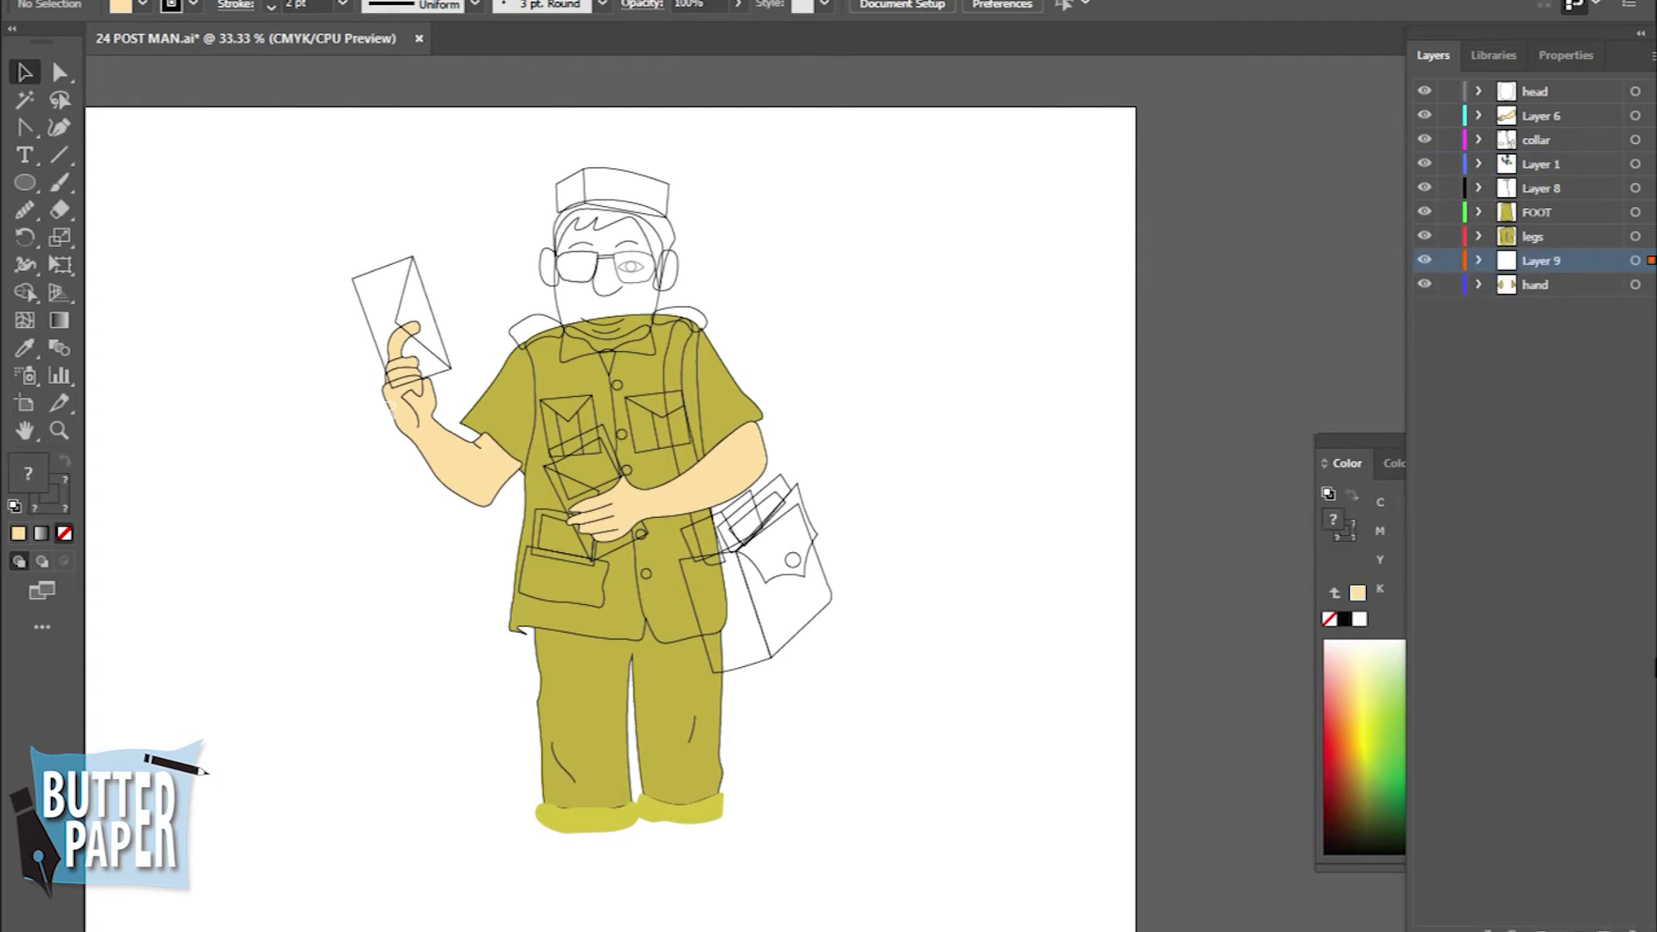
key("ctrl+f")
left_click(1023, 789)
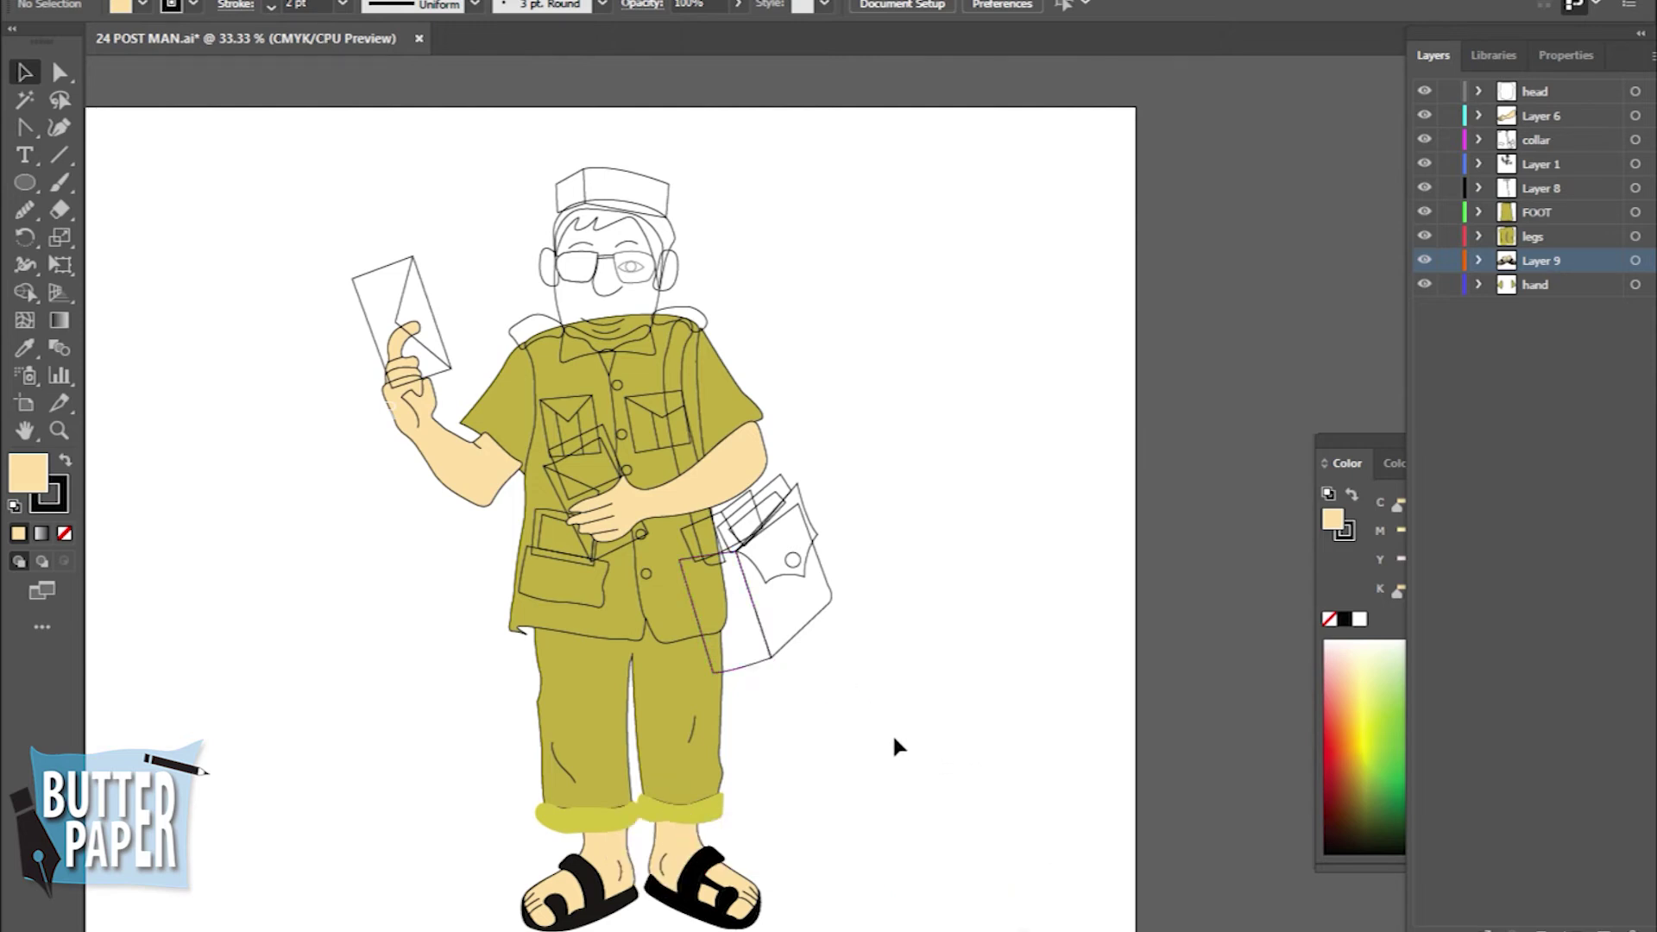
Select the raised arm, hand and envelope paths in Layer 1 and cut them
left_click(518, 380)
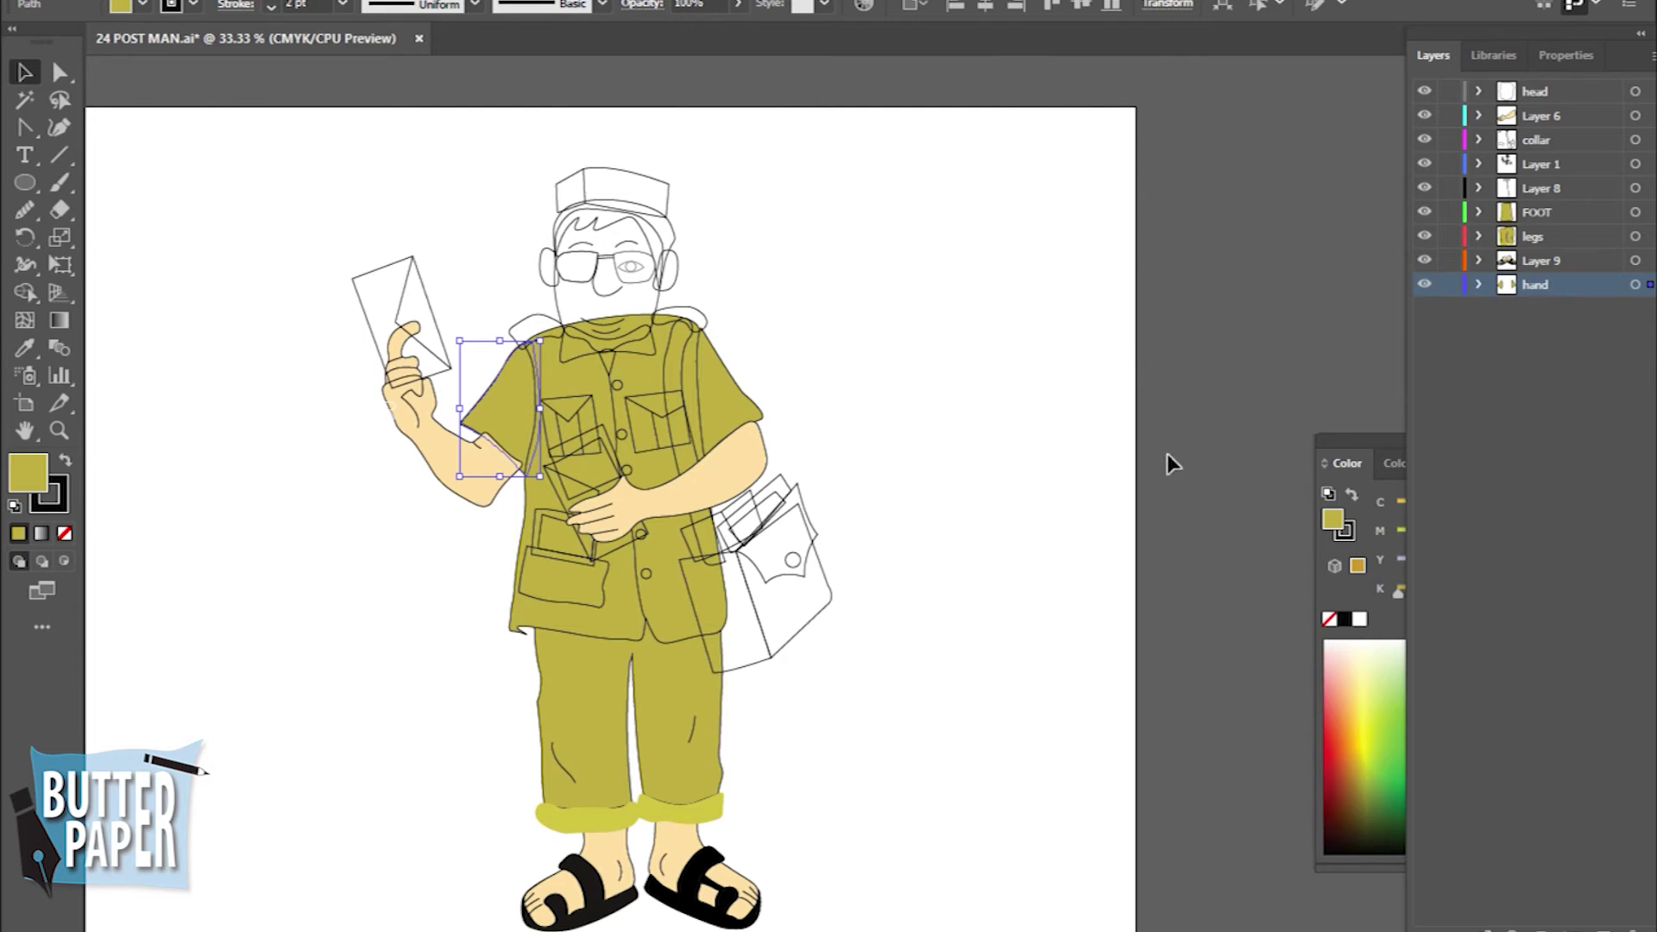
left_click(434, 471)
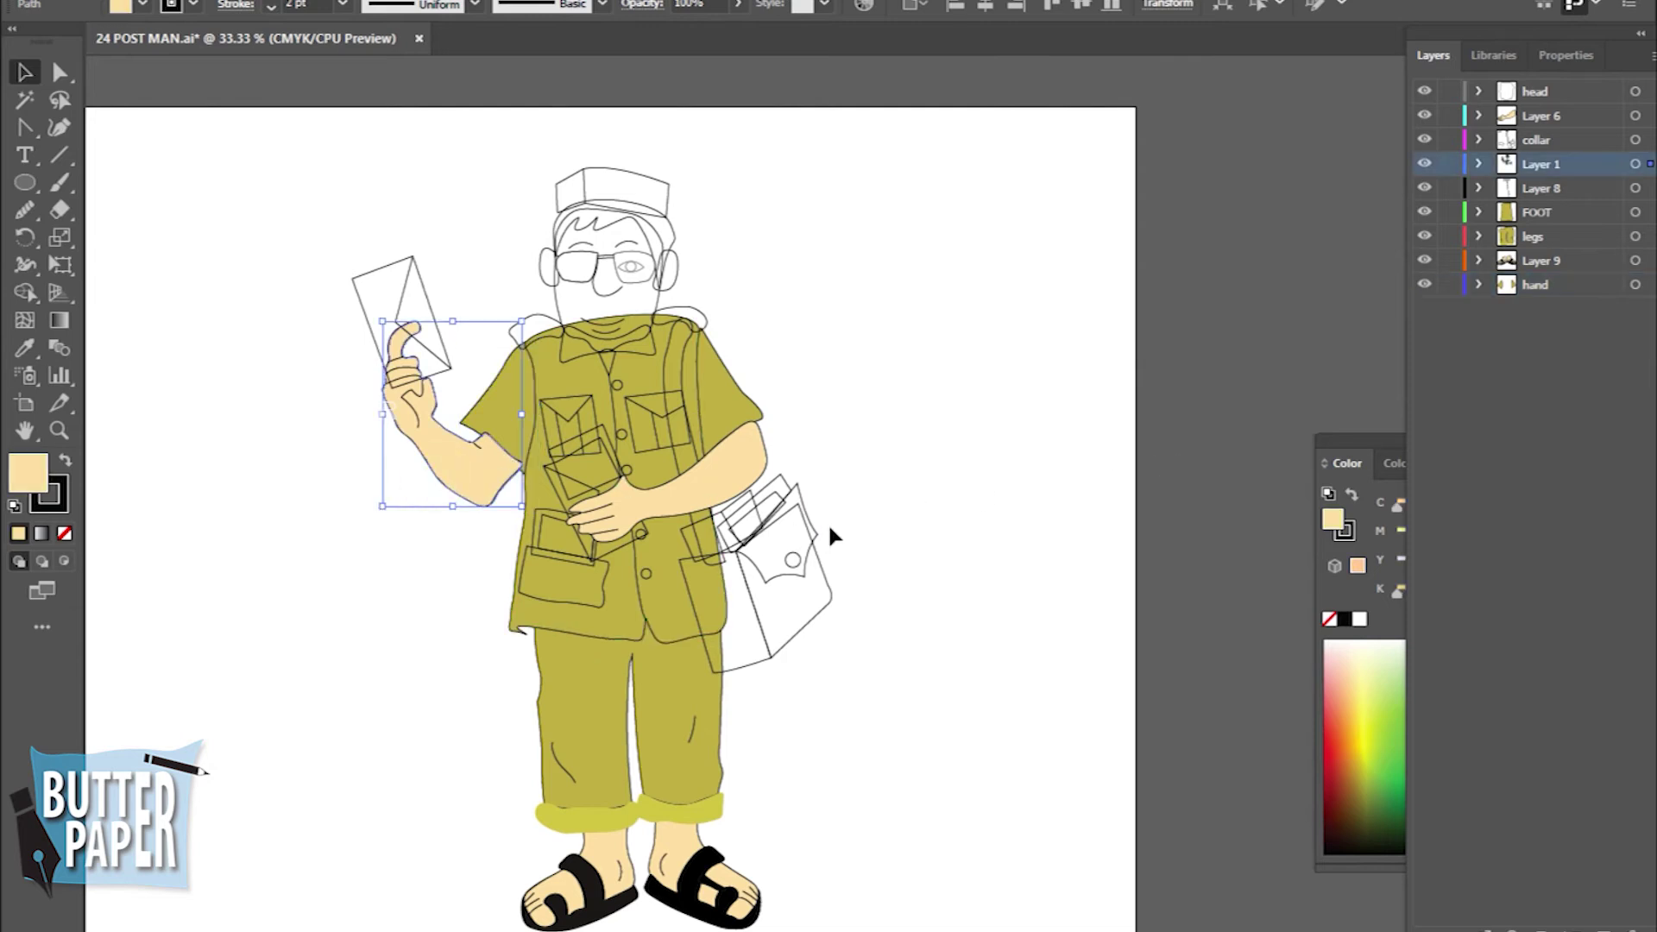
left_click(1424, 163)
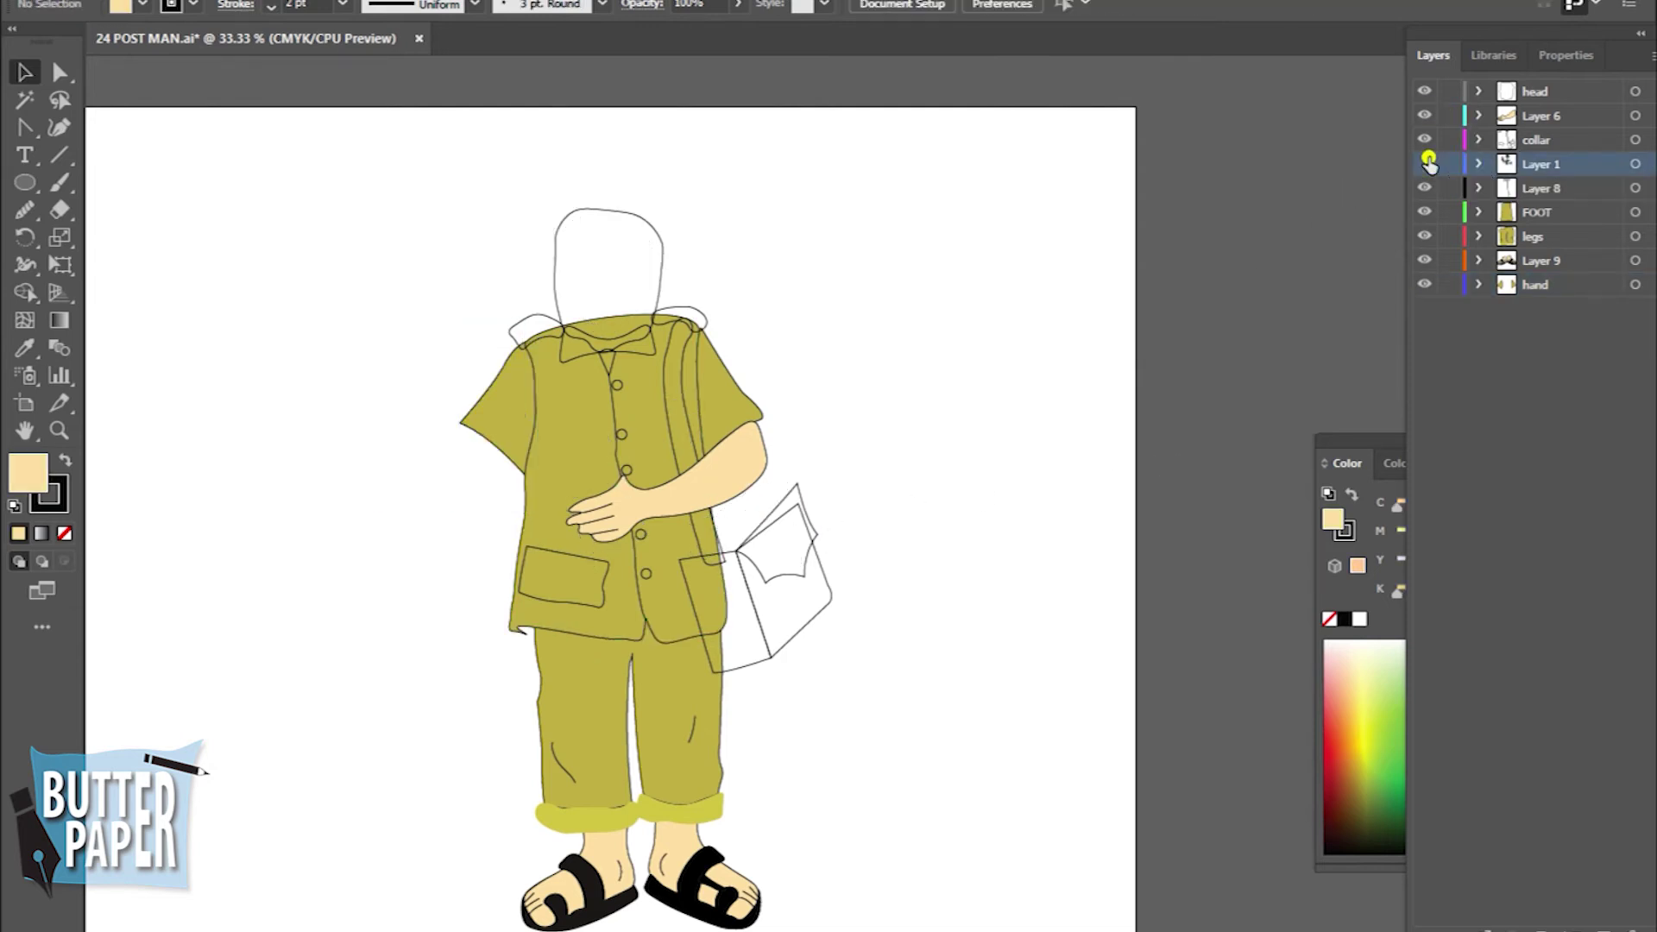
left_click(1479, 163)
scroll(1648, 226, "down", 10)
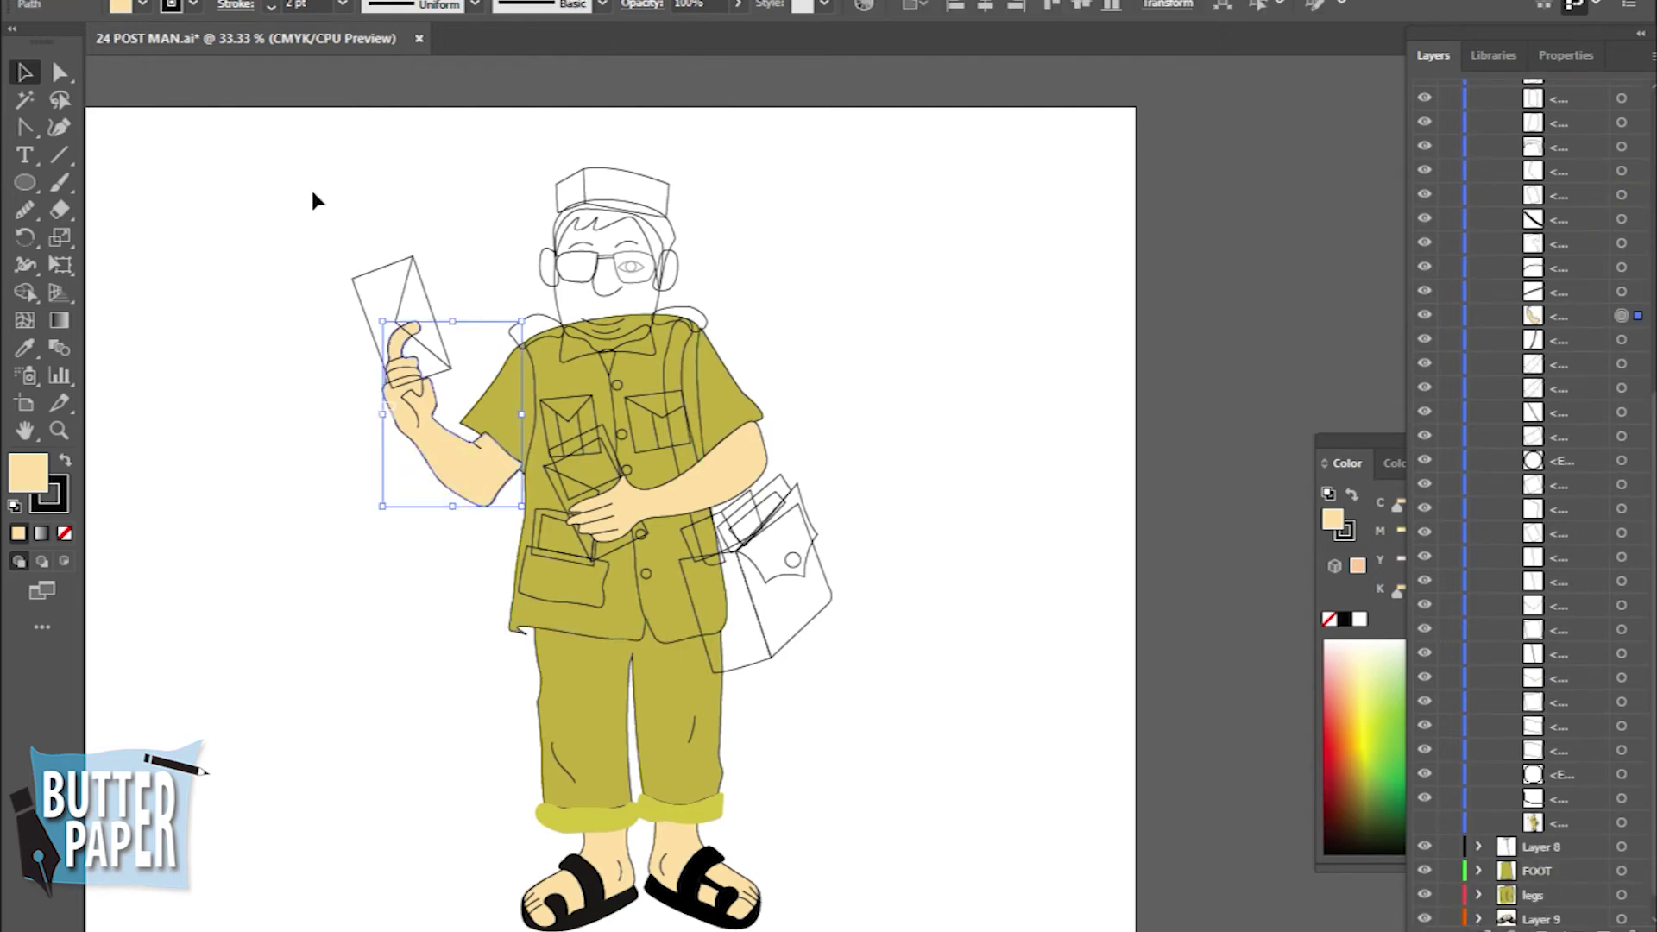
left_click_drag(297, 183, 453, 466)
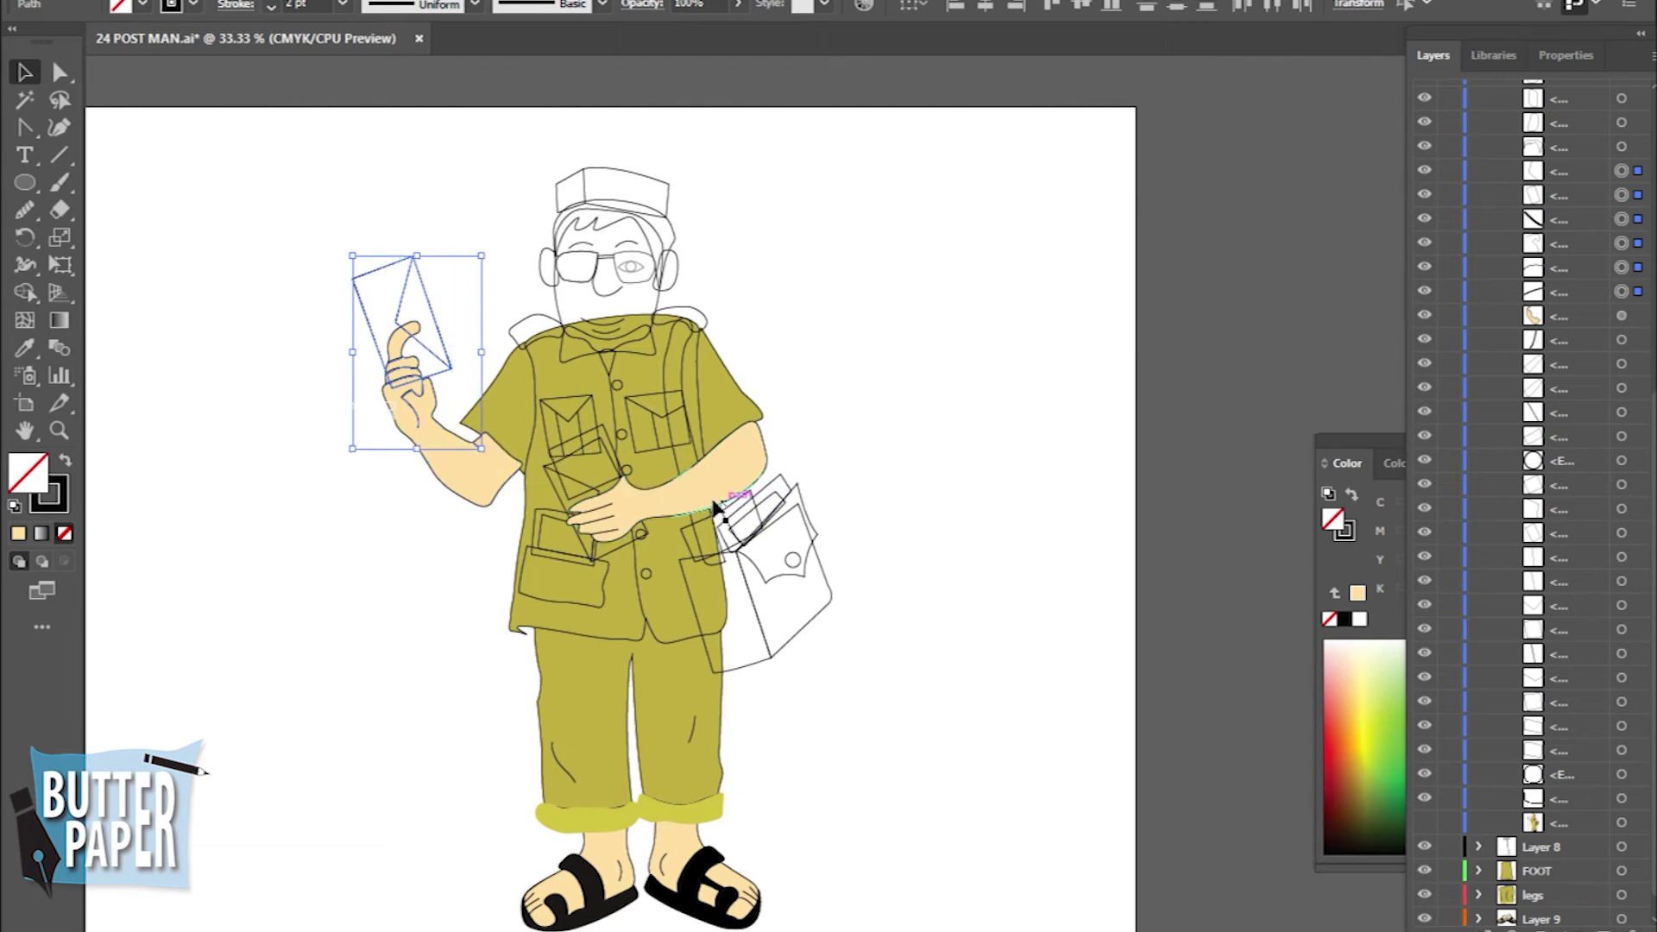
left_click(440, 426, "shift")
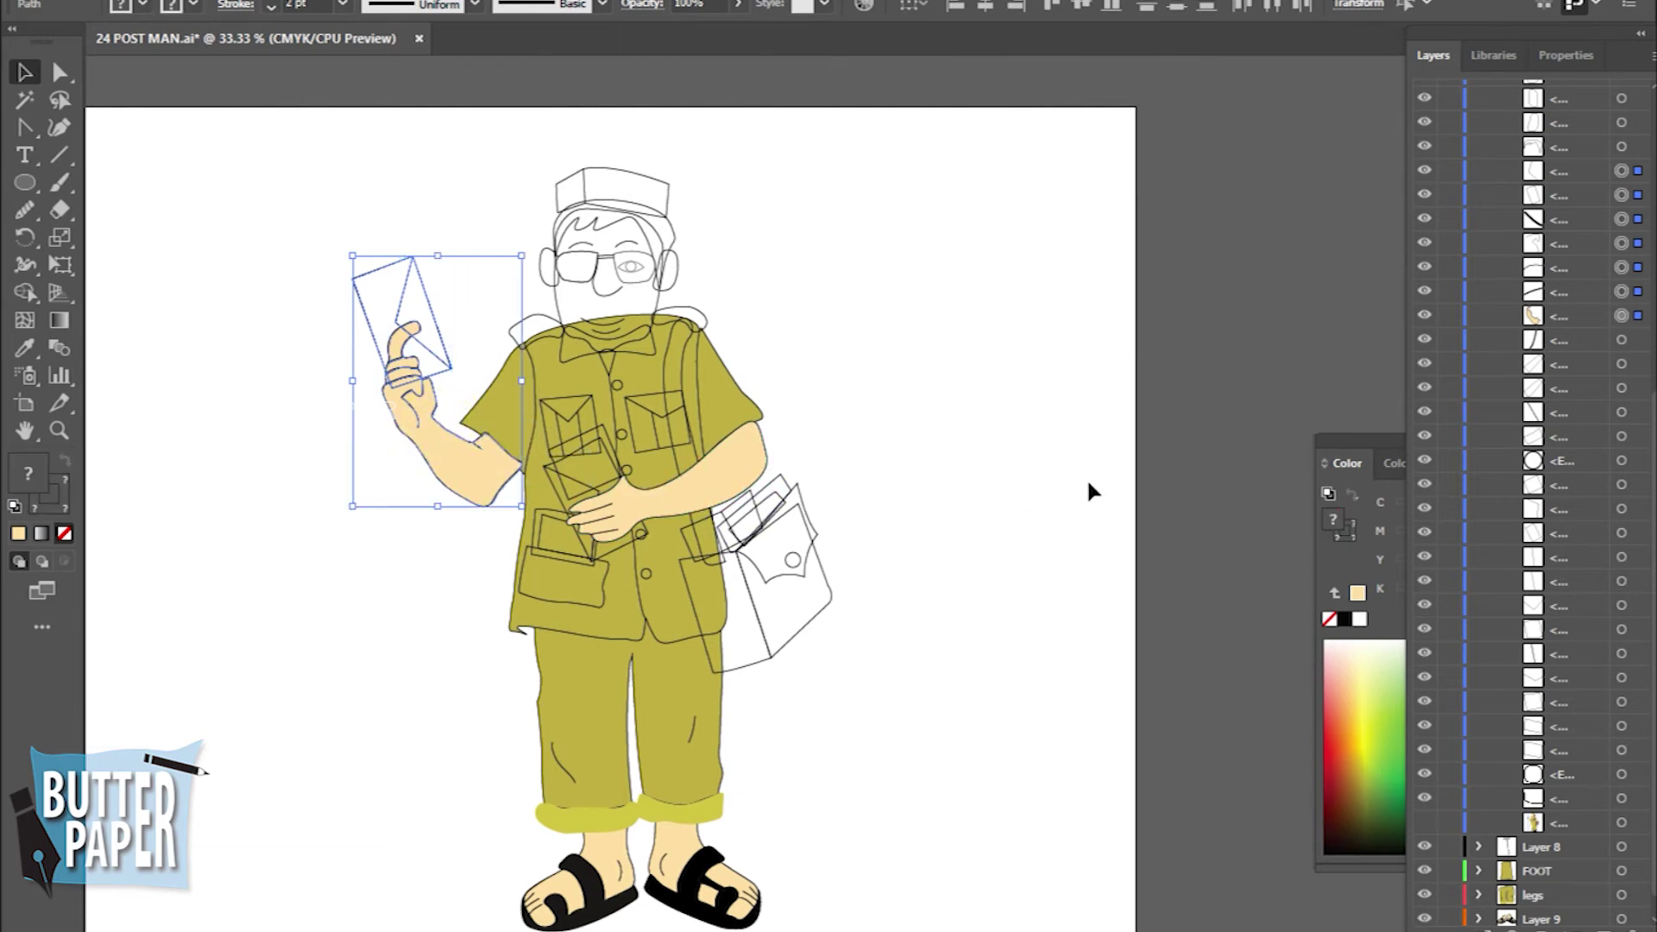
key("Delete")
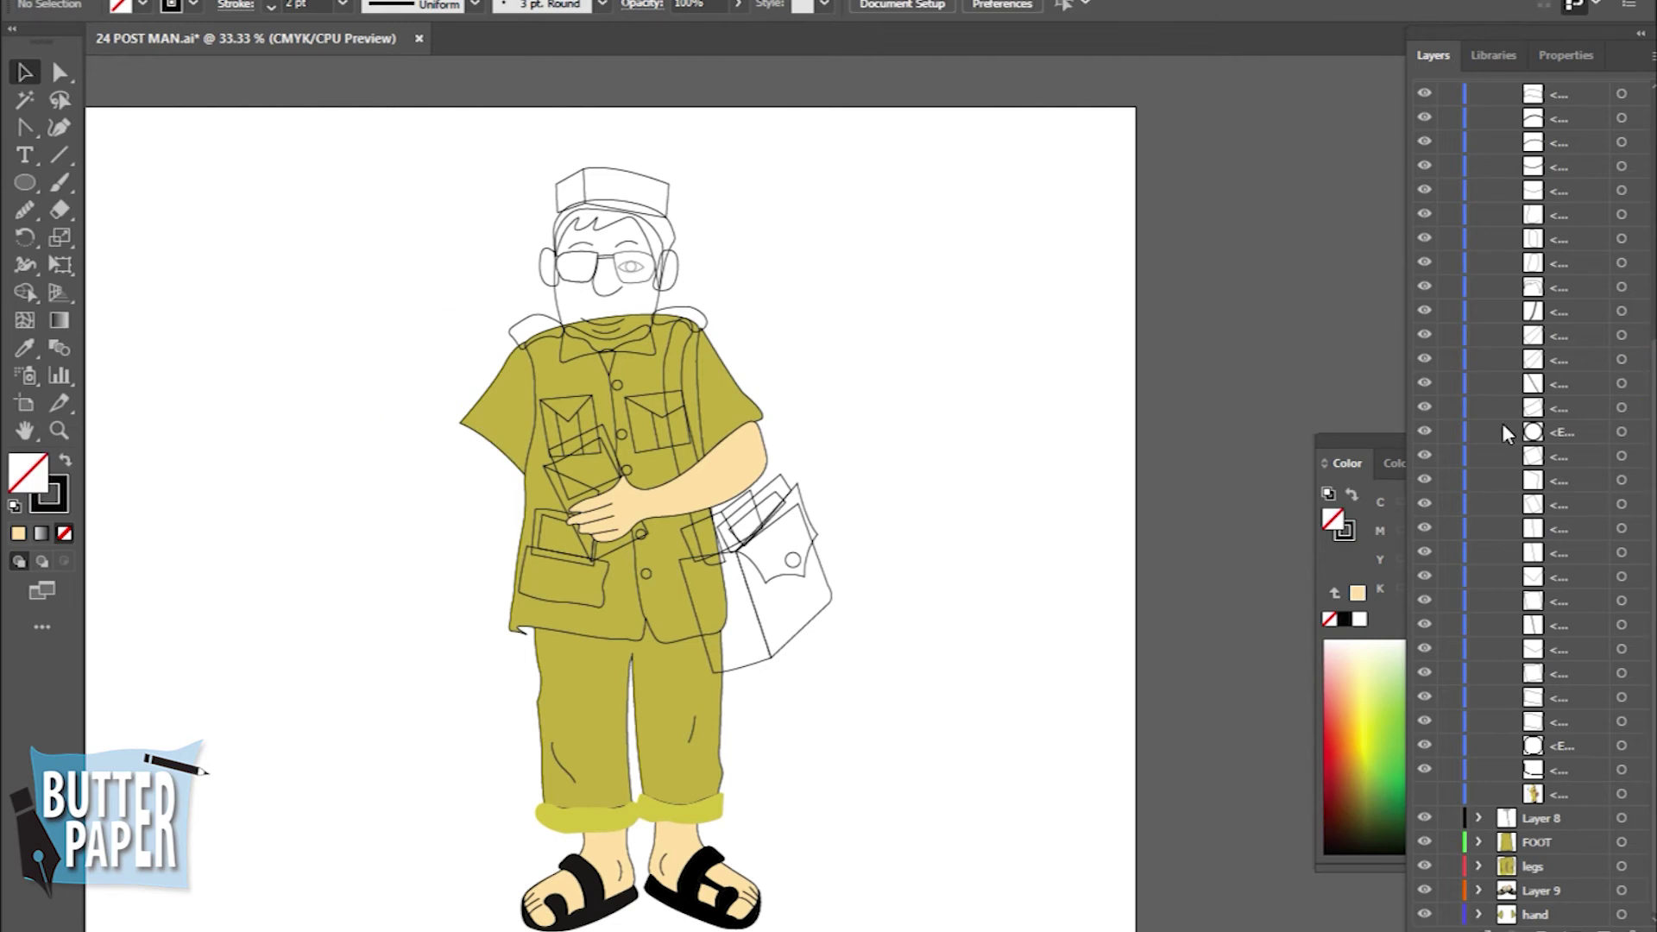
Paste the hand and envelope in front on new Layer 10 above legs, then move it below hand
scroll(1506, 423, "up", 10)
left_click(1479, 163)
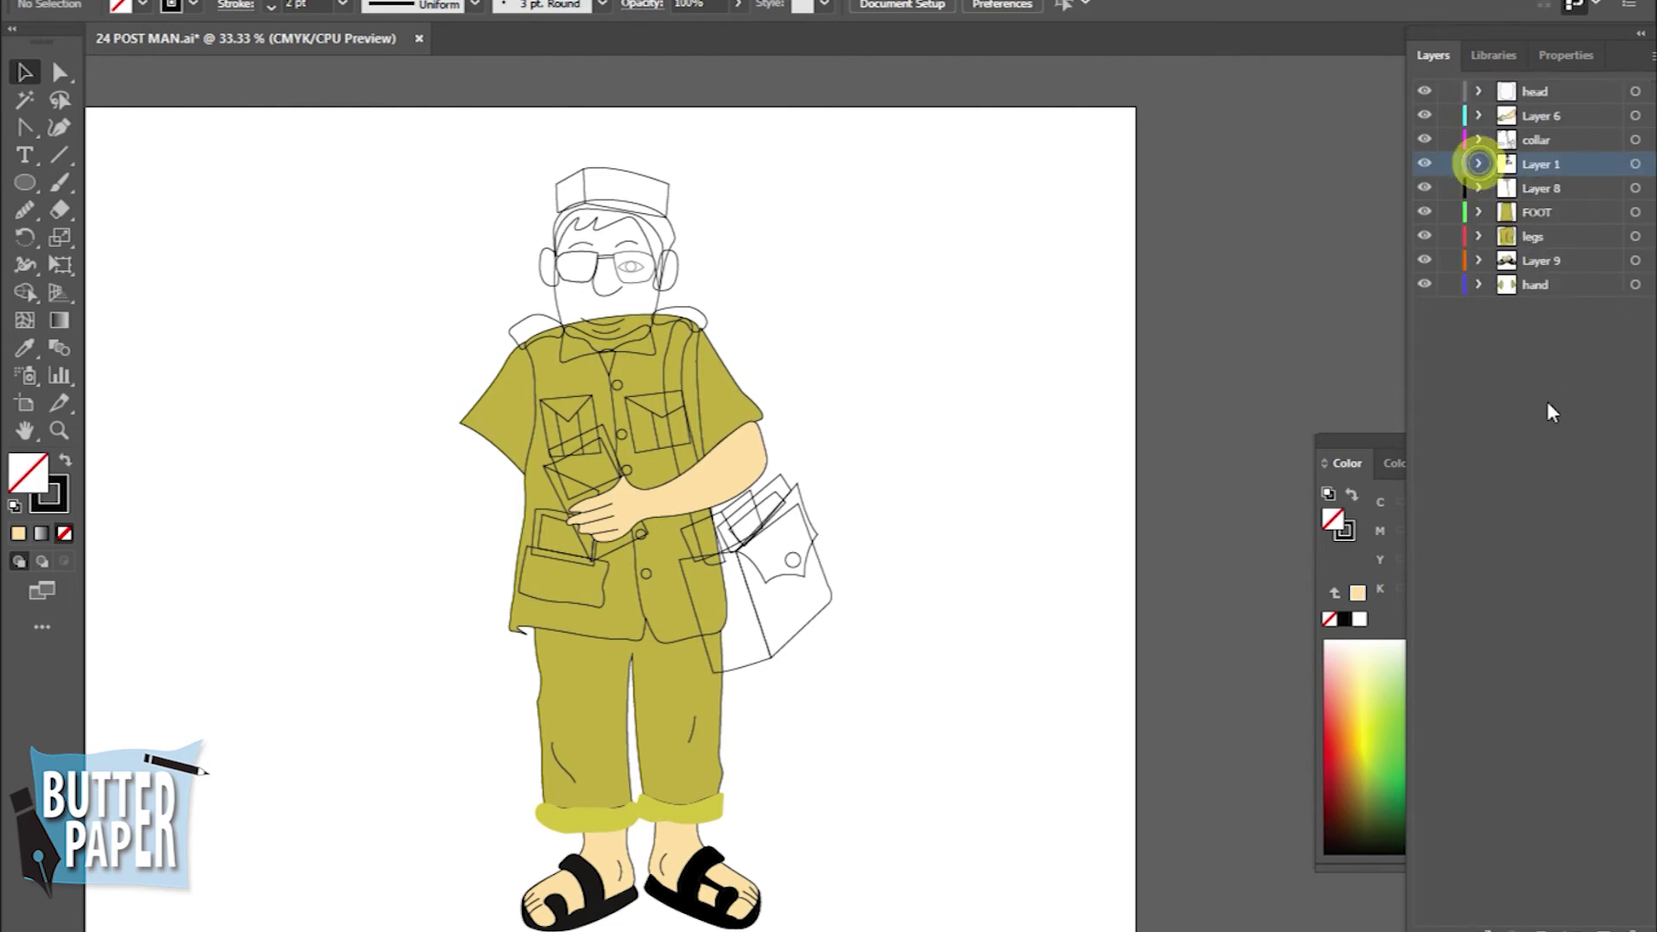
left_click(1533, 236)
left_click(1603, 927)
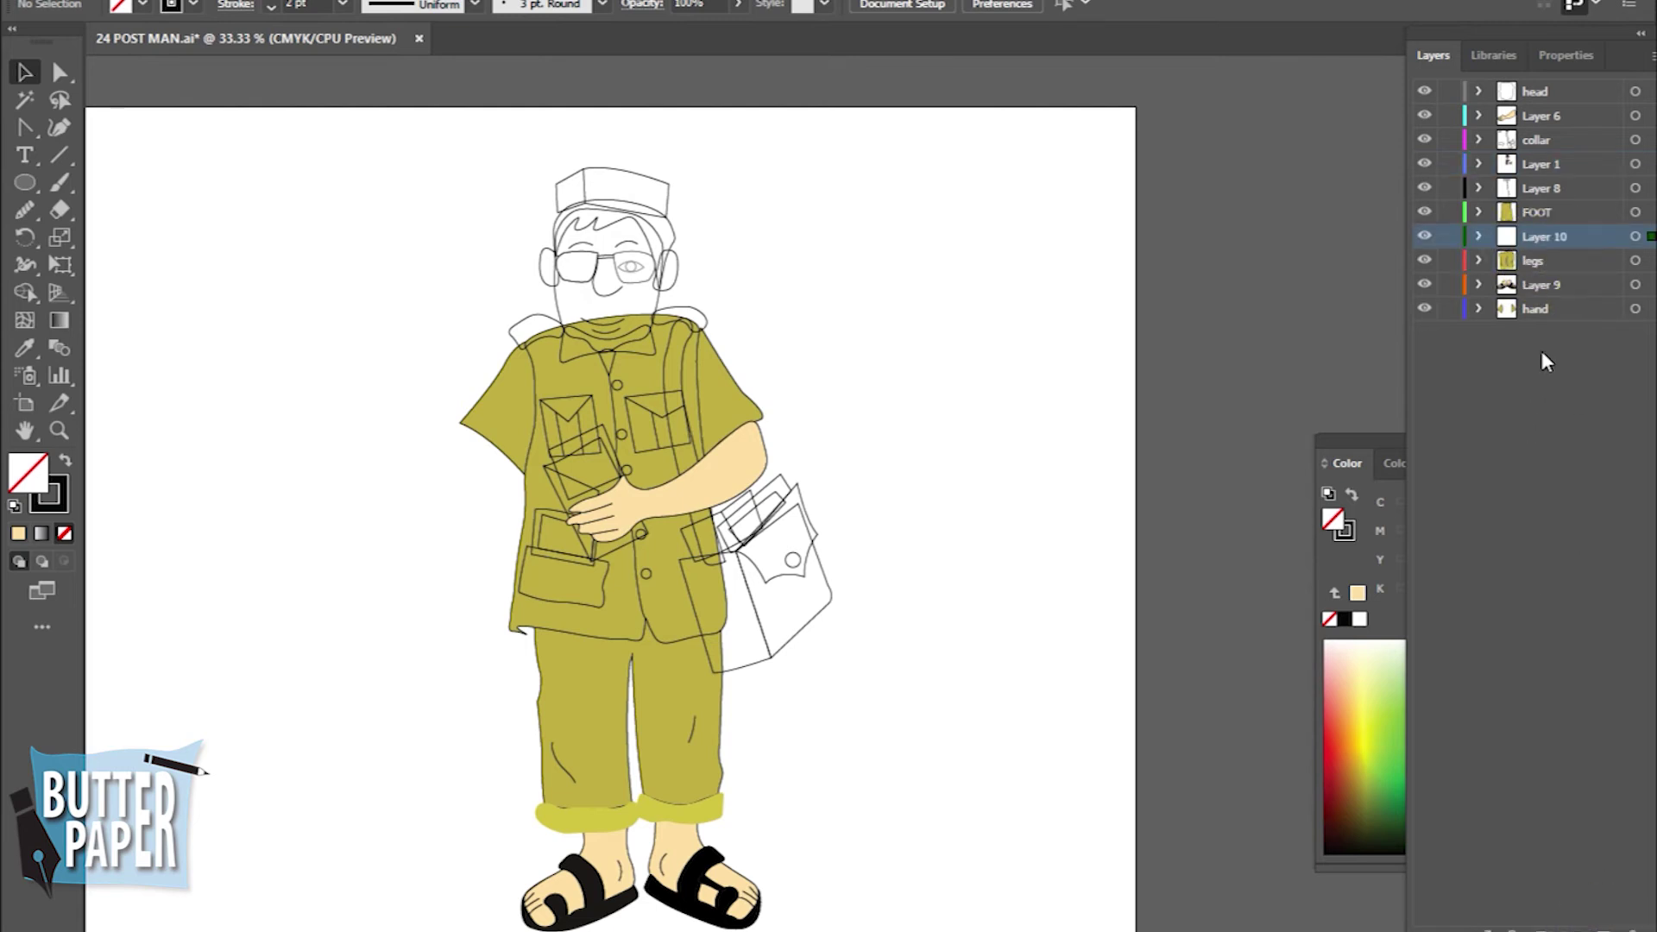
key("ctrl+f")
left_click(1131, 469)
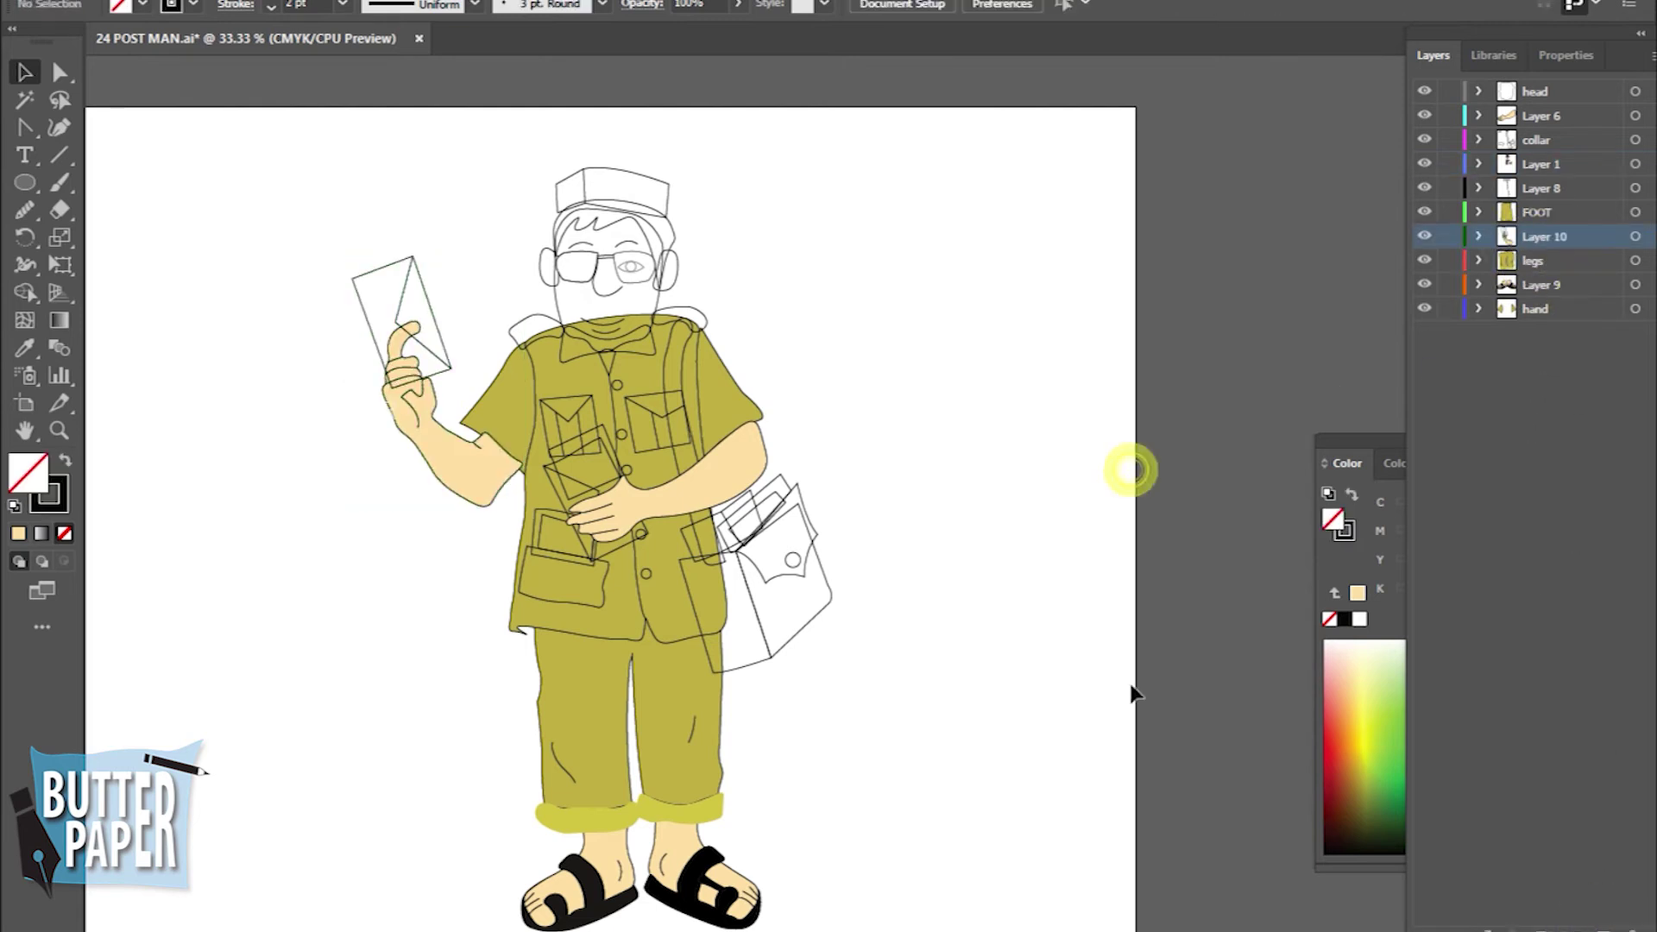
left_click(492, 398)
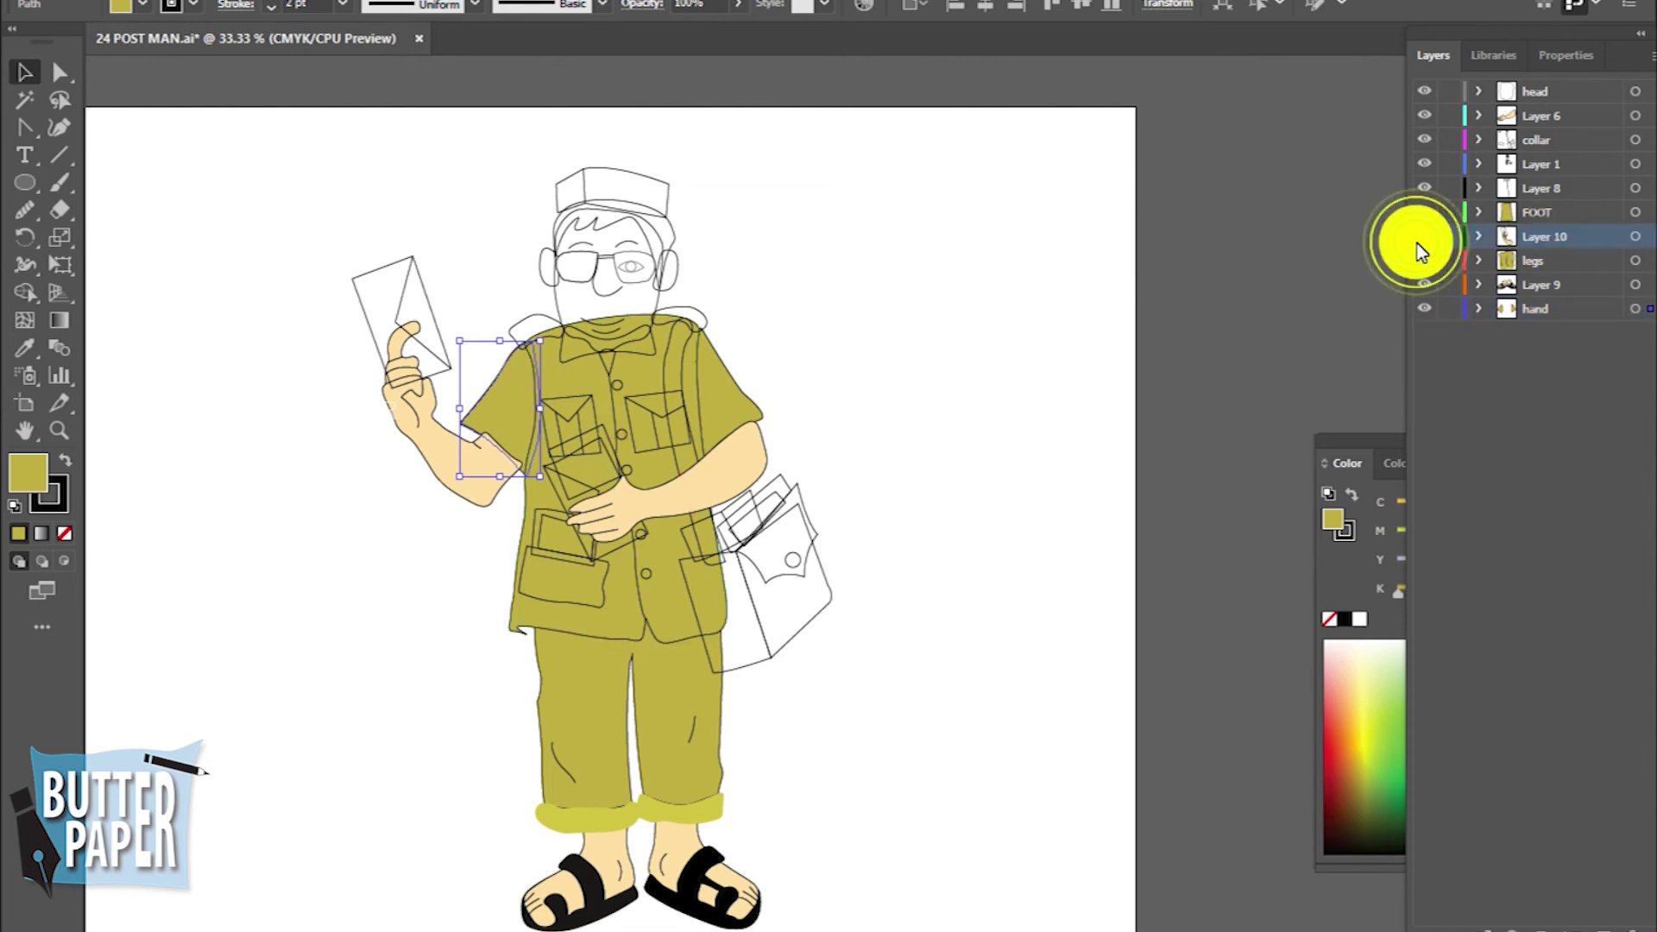
left_click_drag(1541, 240, 1530, 319)
Move Layer 6 down to sit just above Layer 10
left_click(1196, 520)
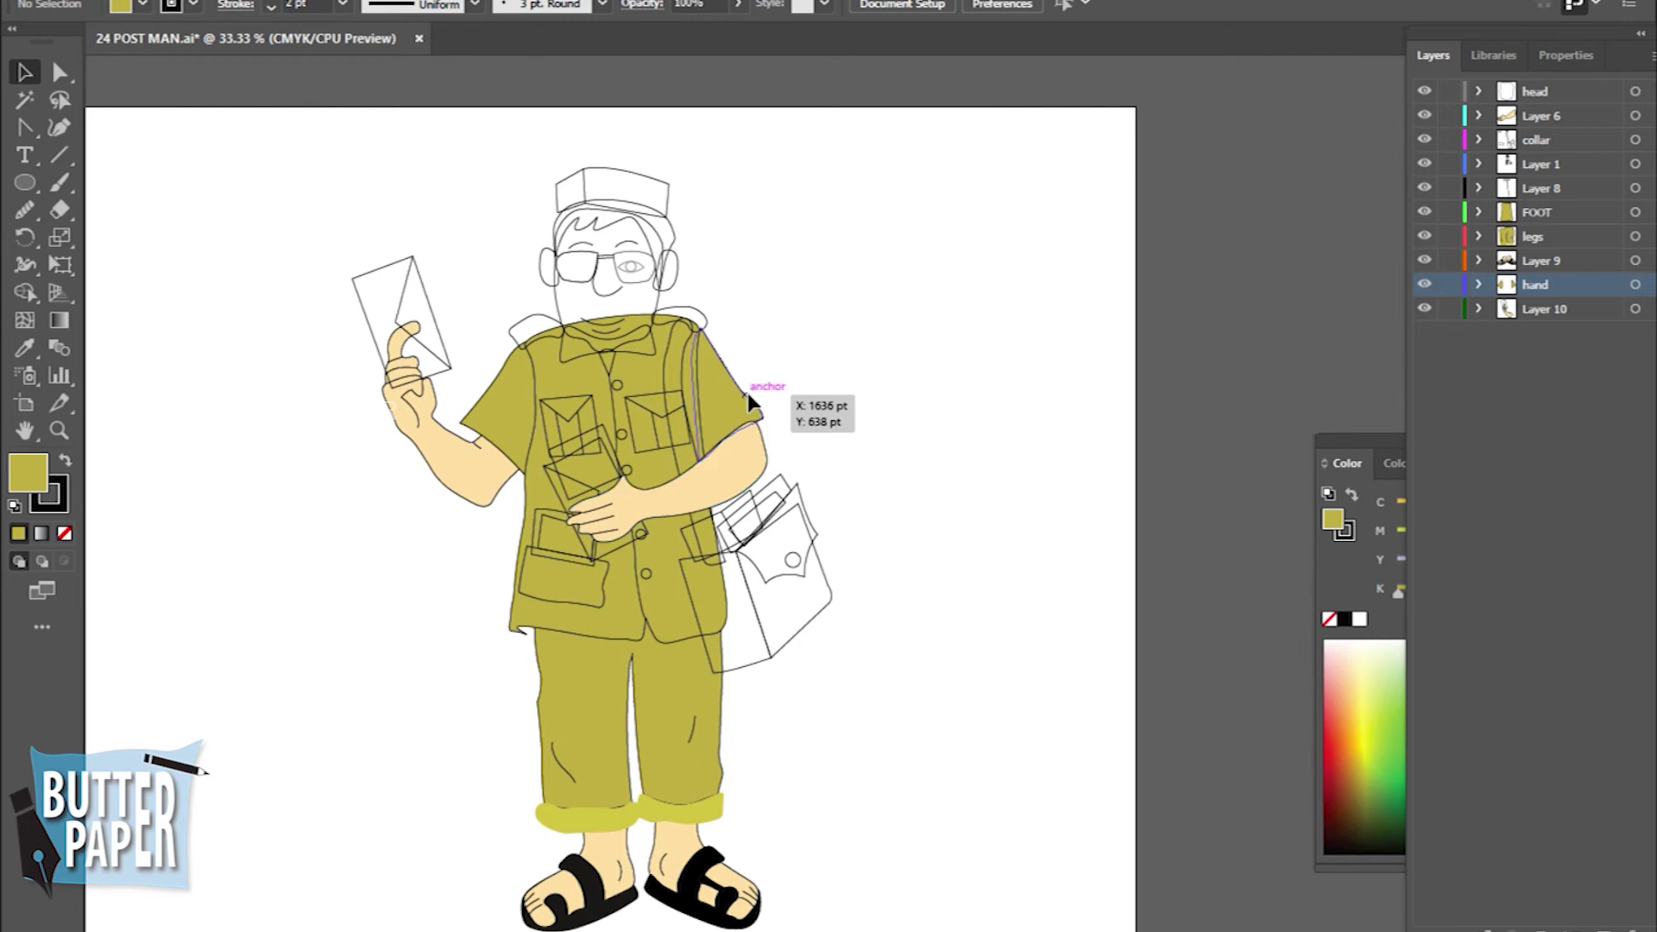
left_click(753, 476)
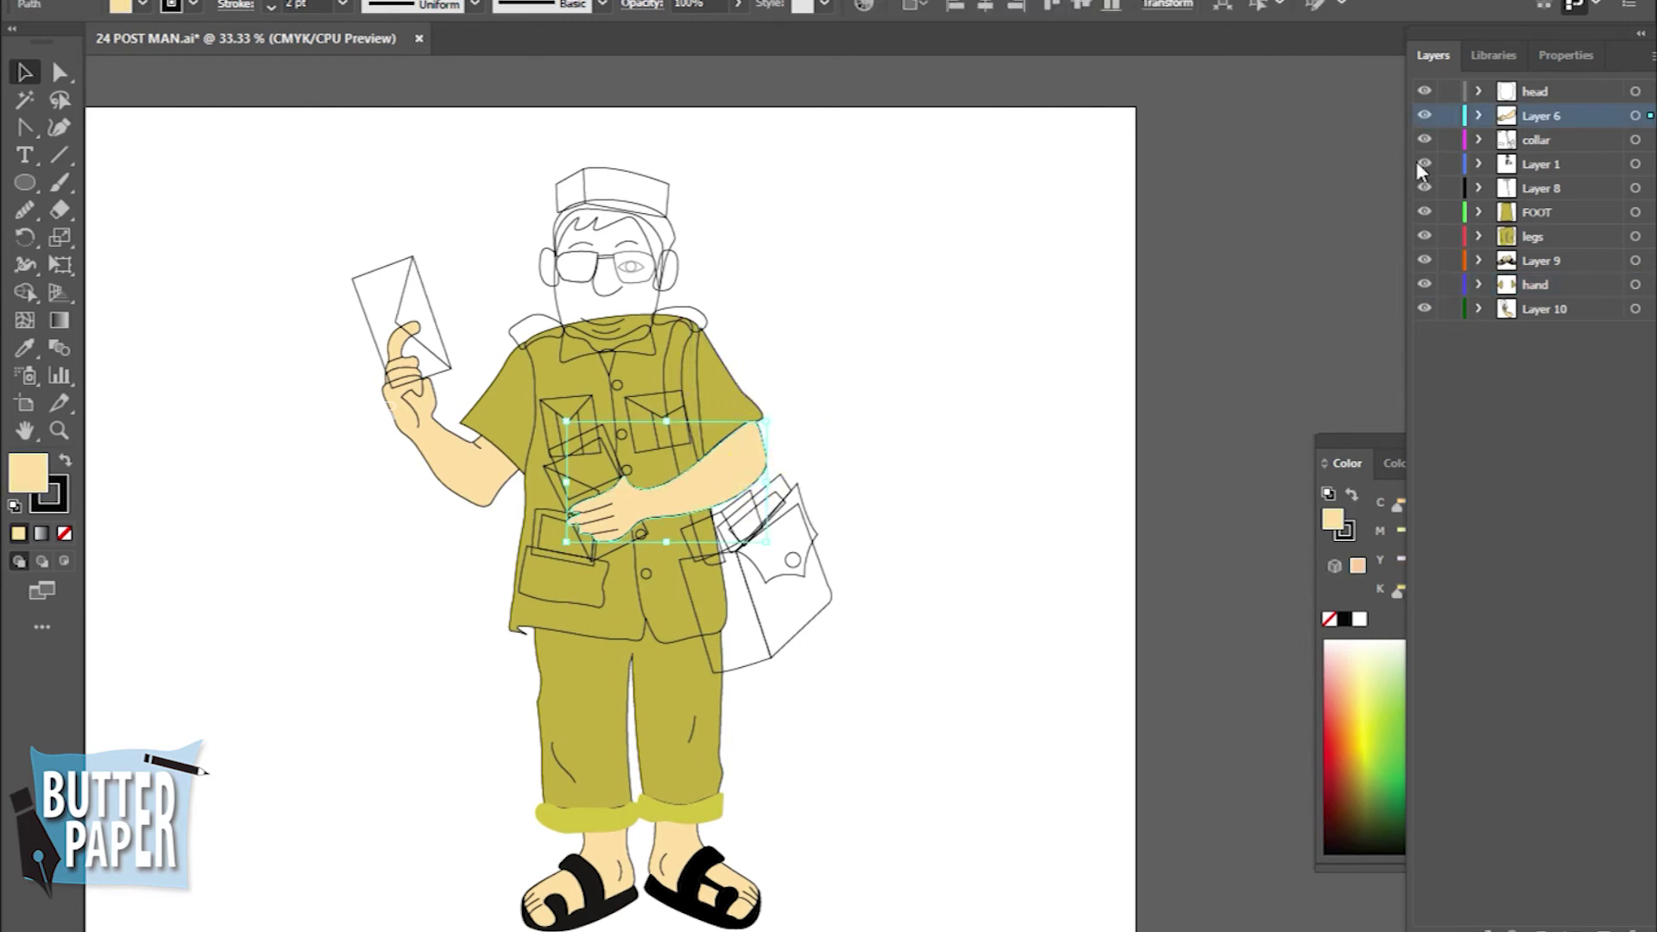
left_click(1477, 115)
left_click(1477, 115)
left_click_drag(1530, 117, 1530, 298)
left_click(1030, 413)
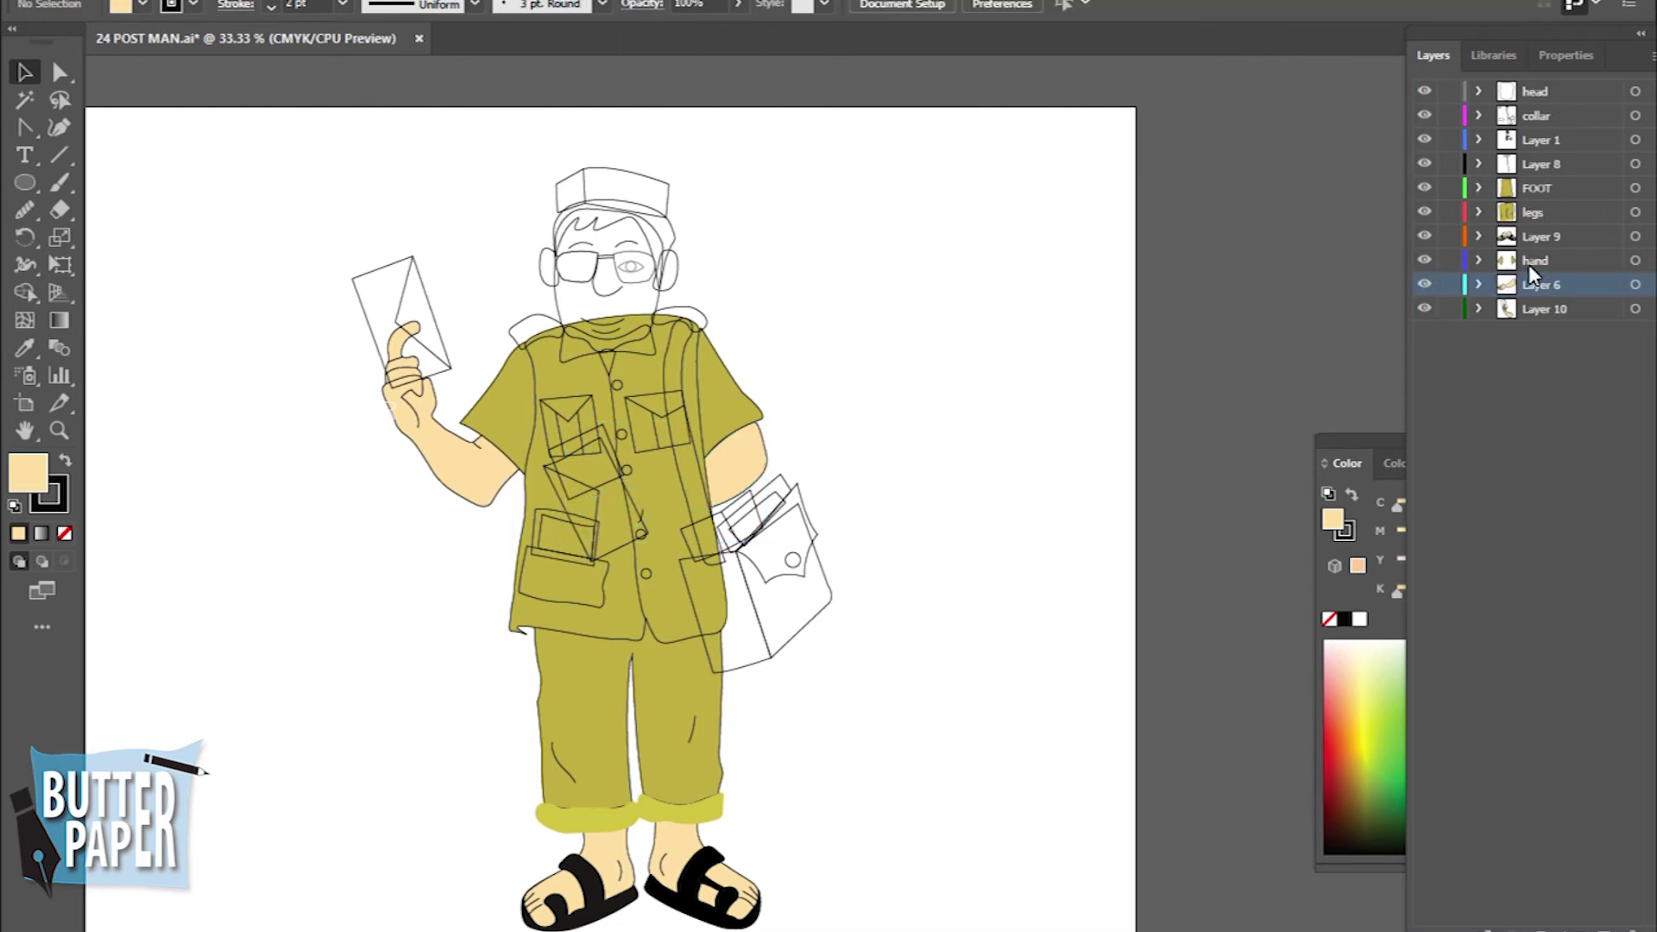
Move Layer 6 above FOOT and the hand layer up beneath Layer 8
left_click(1424, 284)
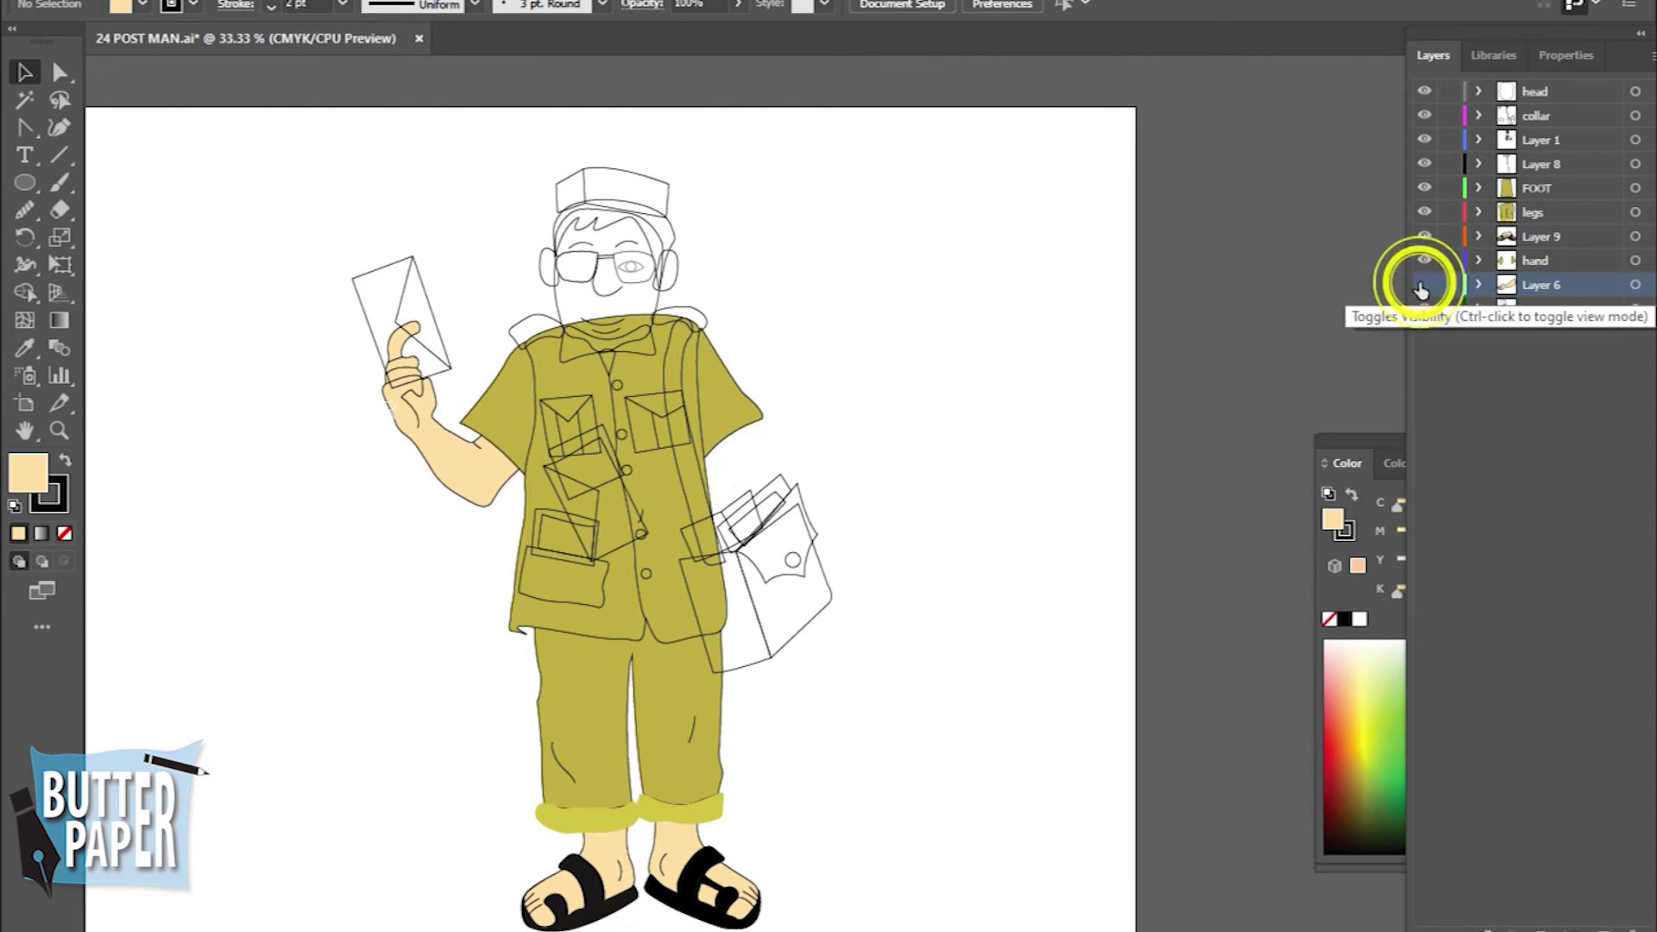
left_click_drag(1531, 283, 1533, 176)
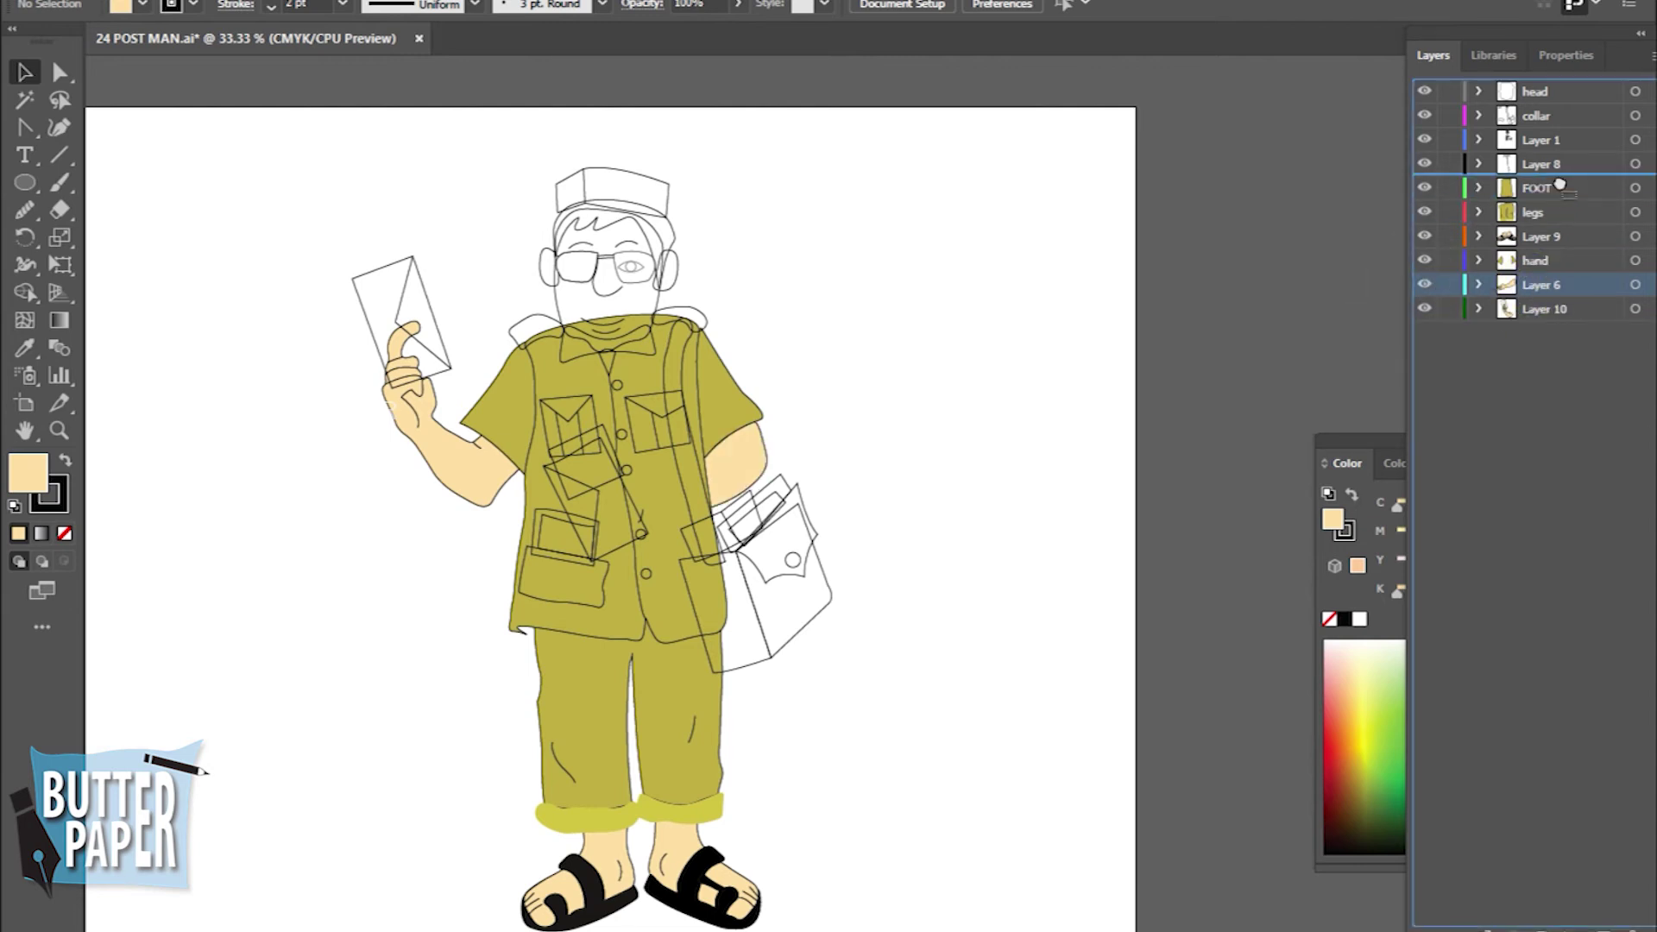
left_click(1533, 285)
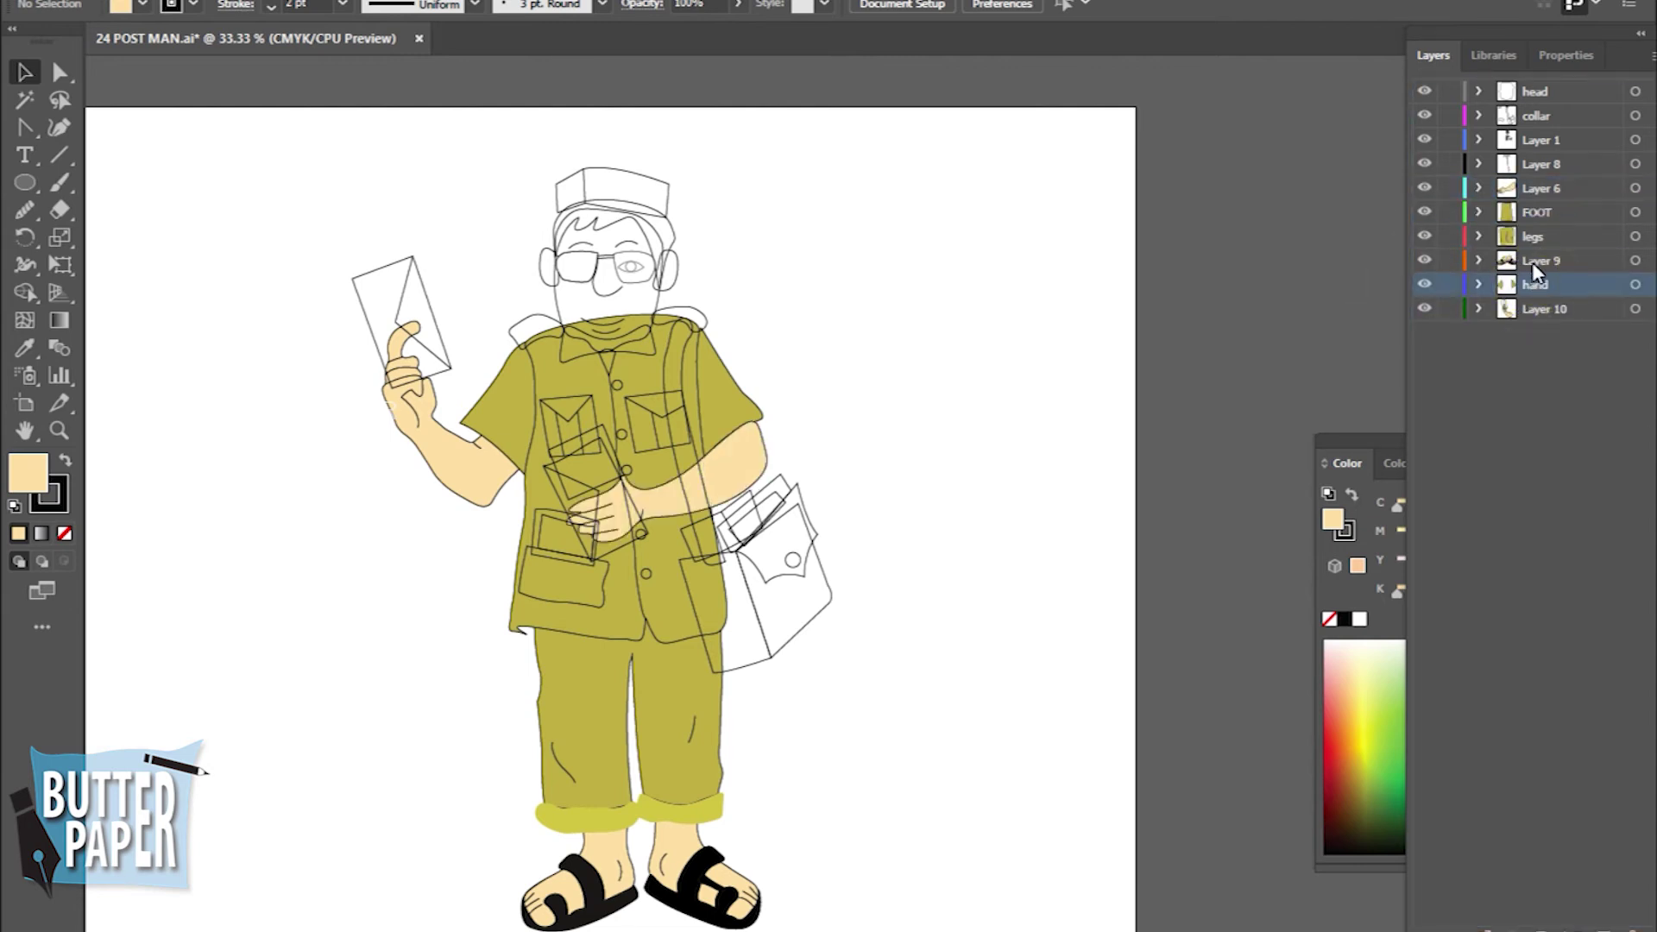
left_click(747, 359)
left_click_drag(1476, 284, 1527, 186)
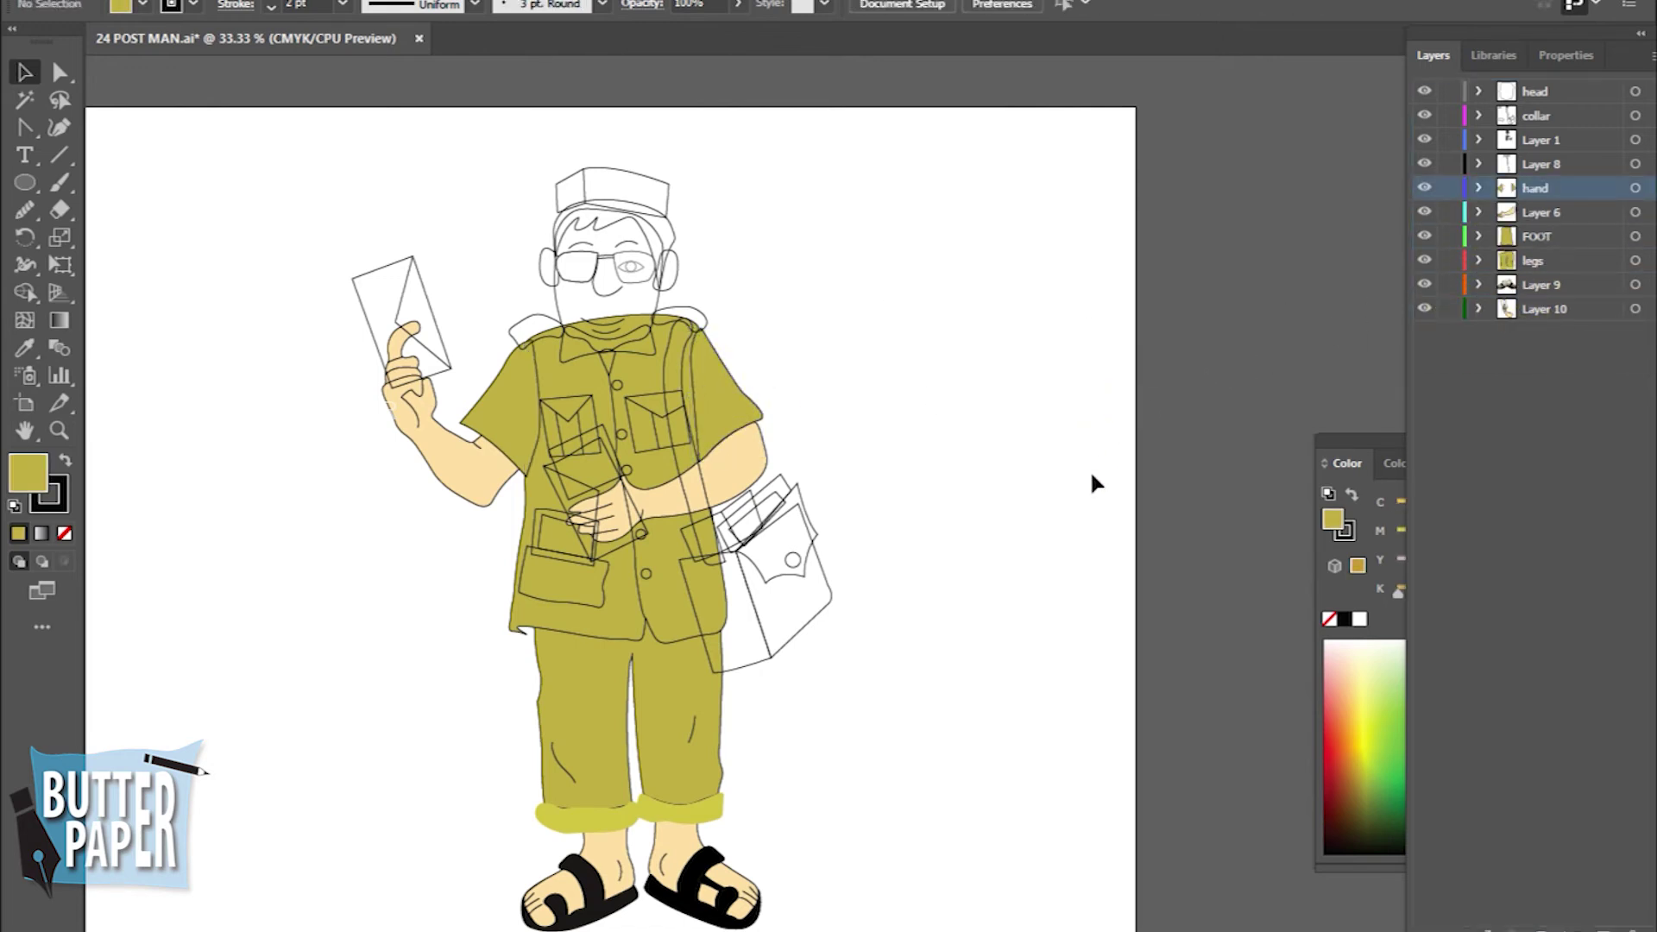
Float the Color panel's spectrum higher on screen and widen it
left_click(716, 483)
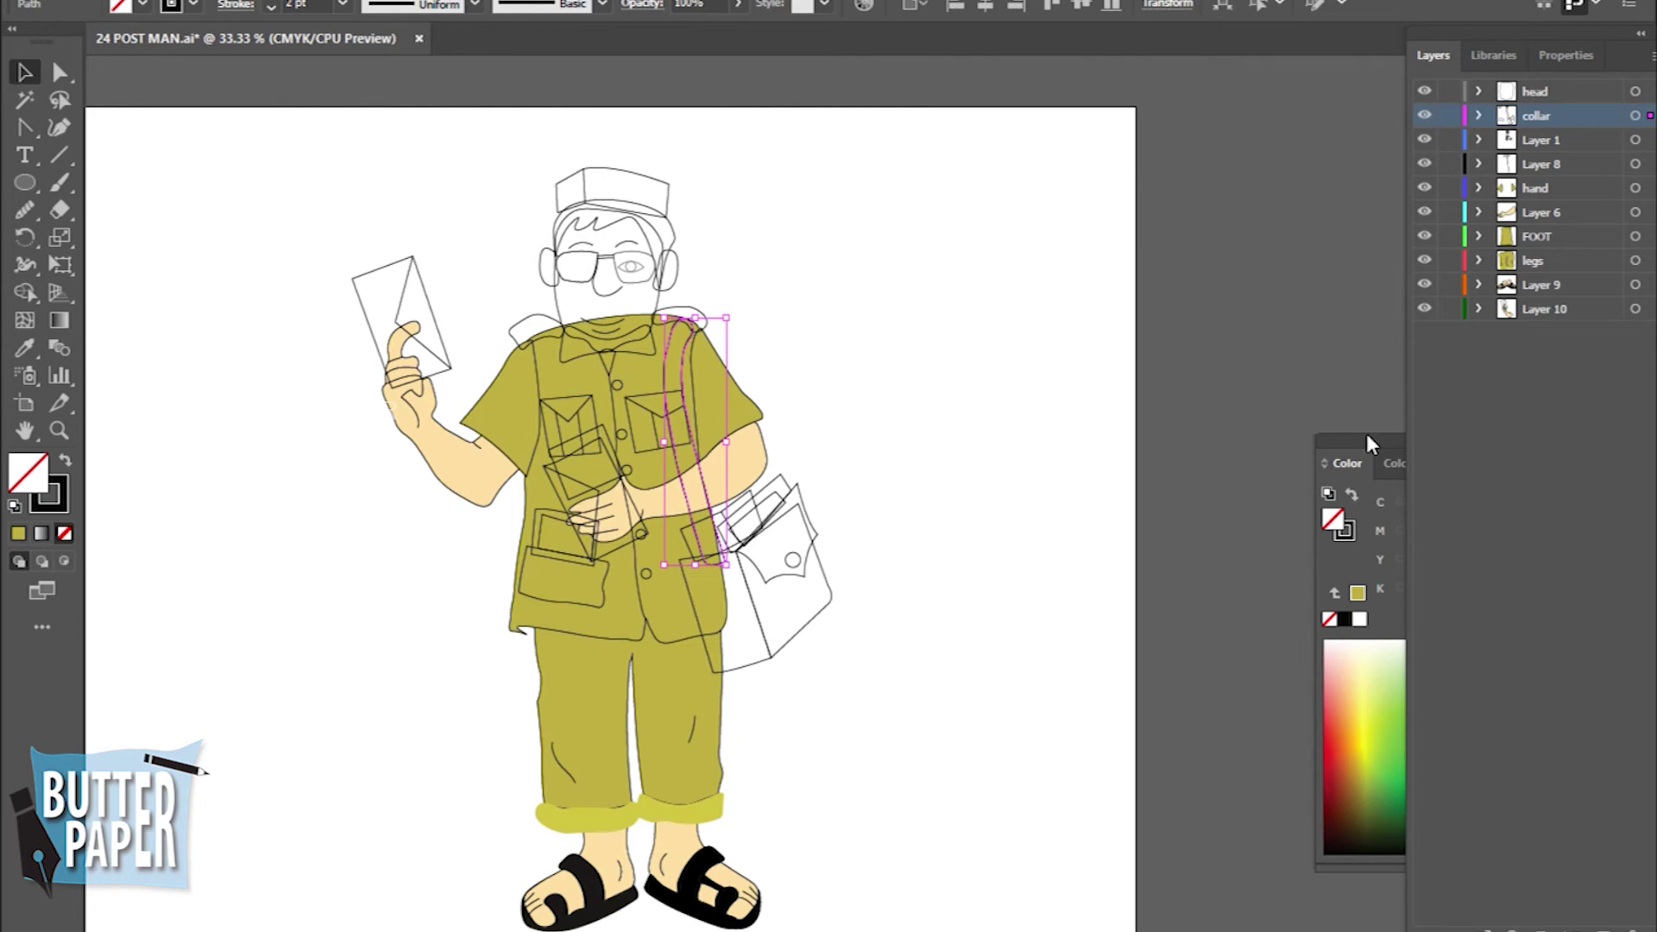
left_click_drag(1346, 463, 1180, 408)
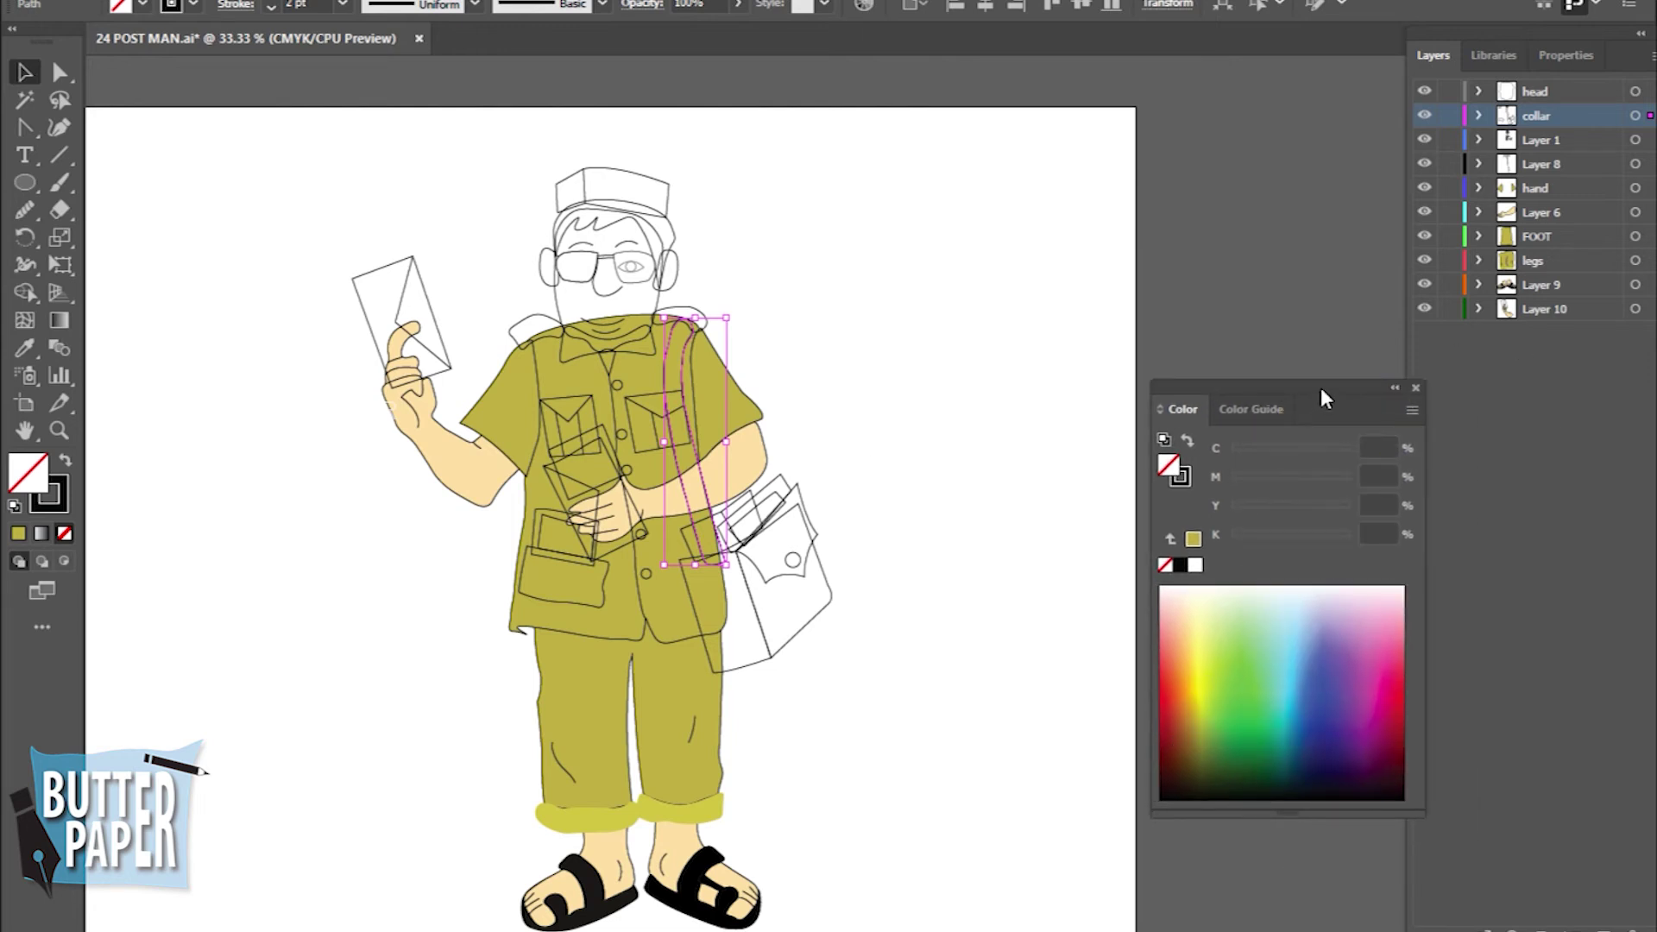
left_click_drag(1327, 399, 1271, 317)
left_click_drag(1368, 670, 1626, 670)
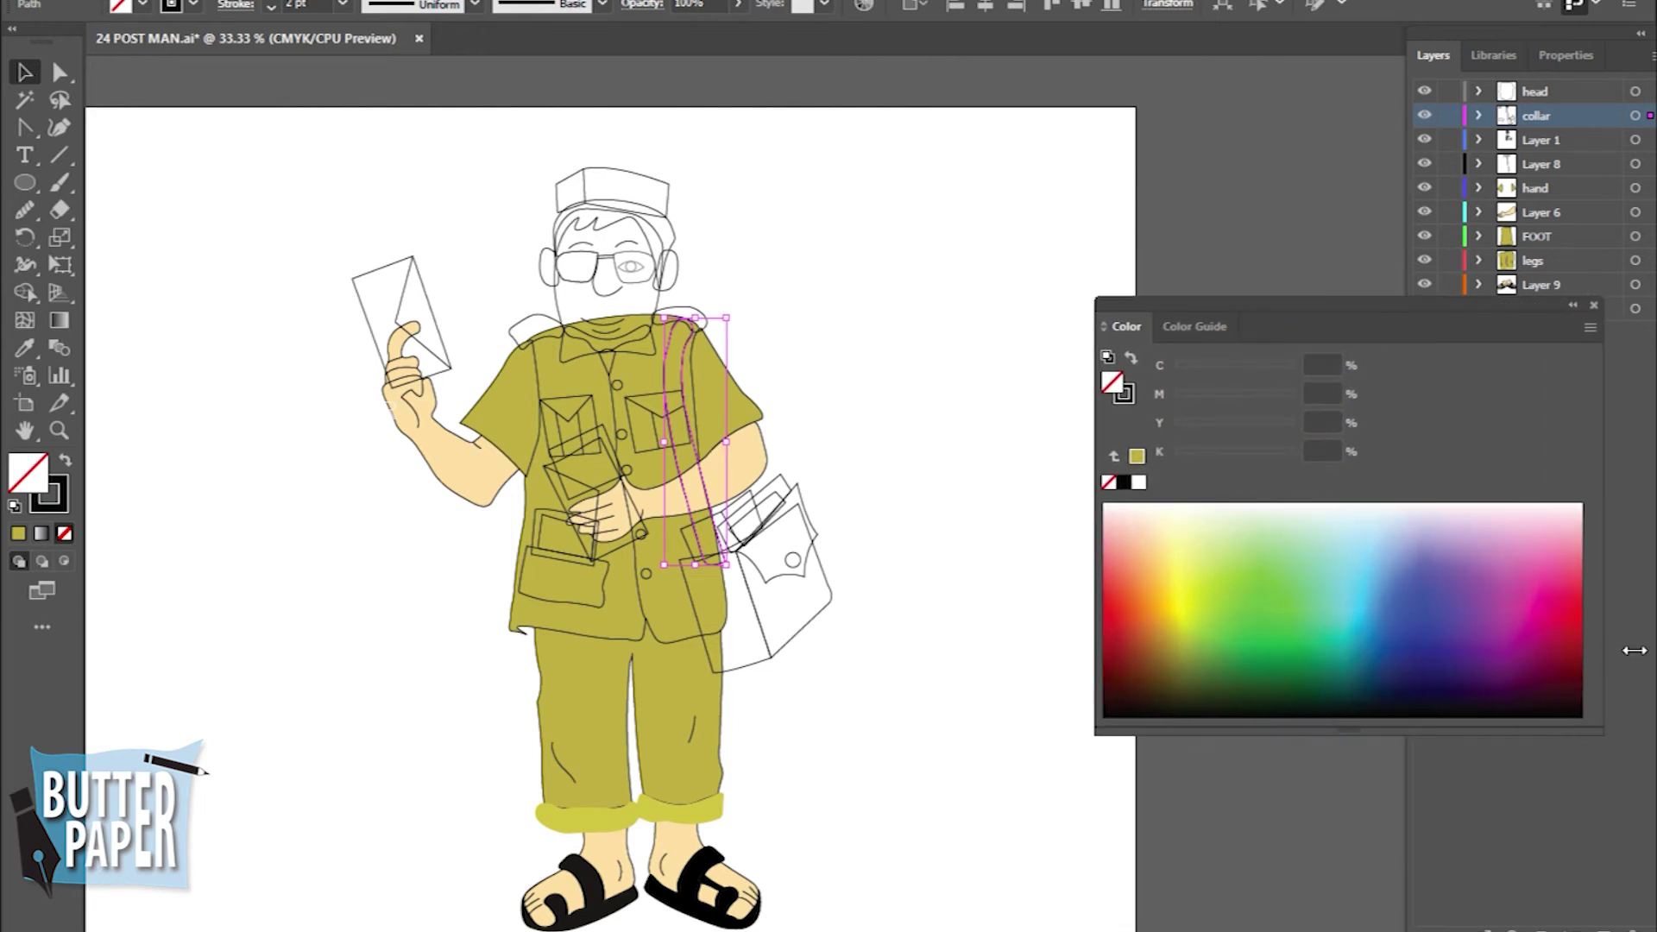
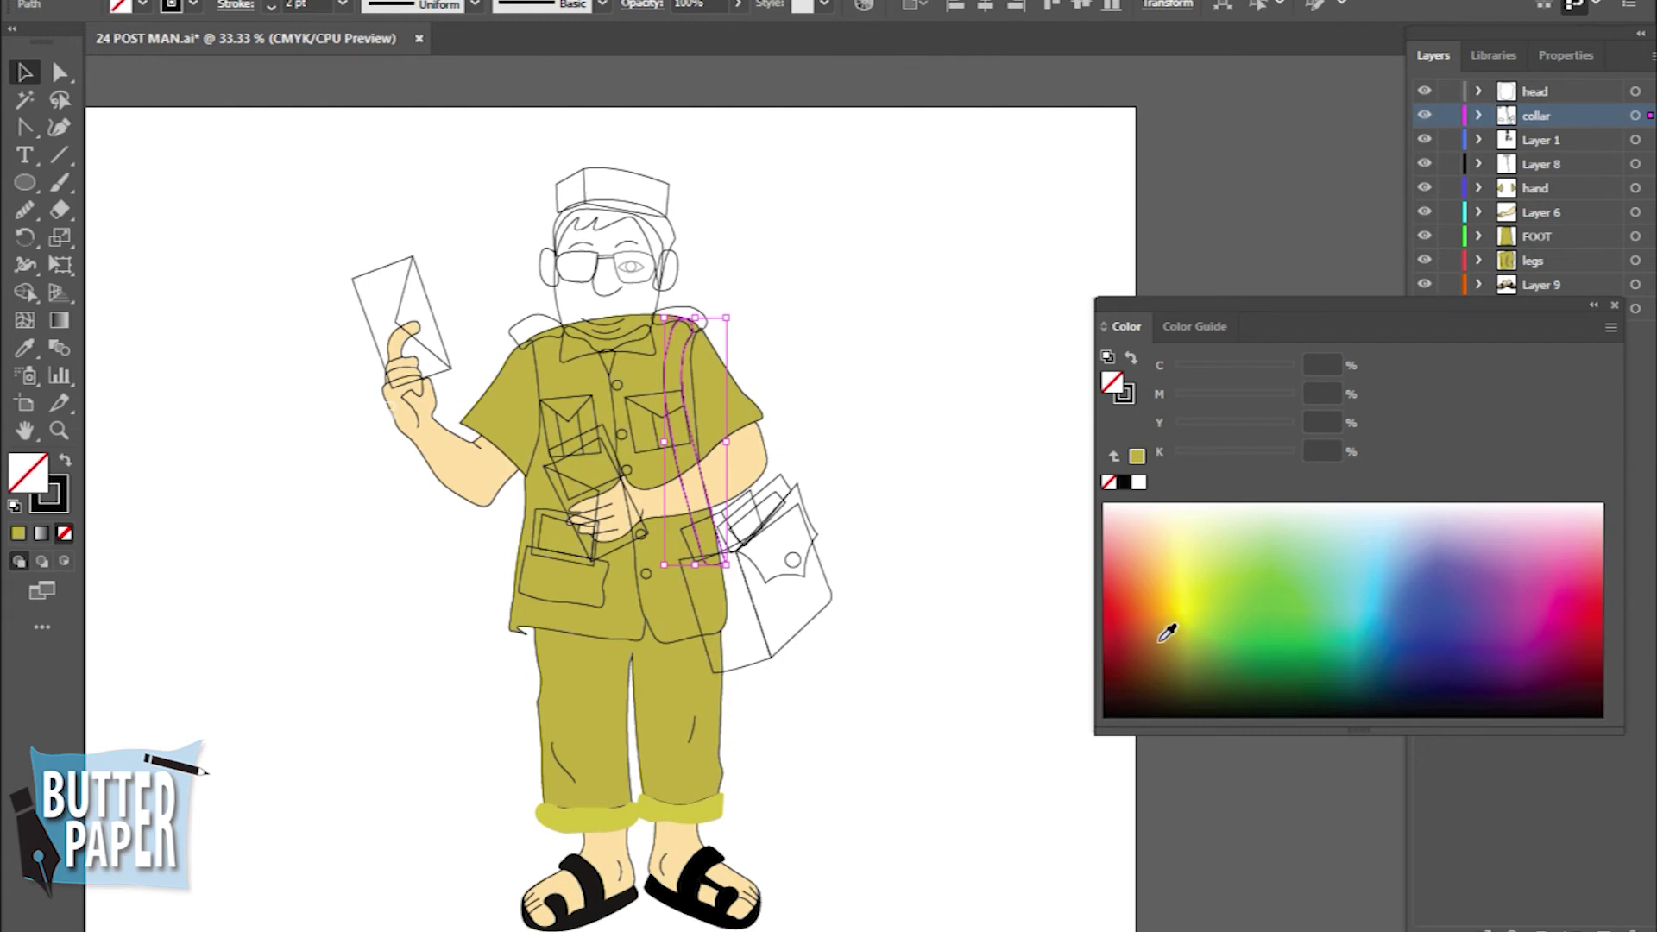
Fill the satchel strap with brown from the spectrum and eyedropper it onto the bag body
left_click(1160, 640)
left_click(979, 450)
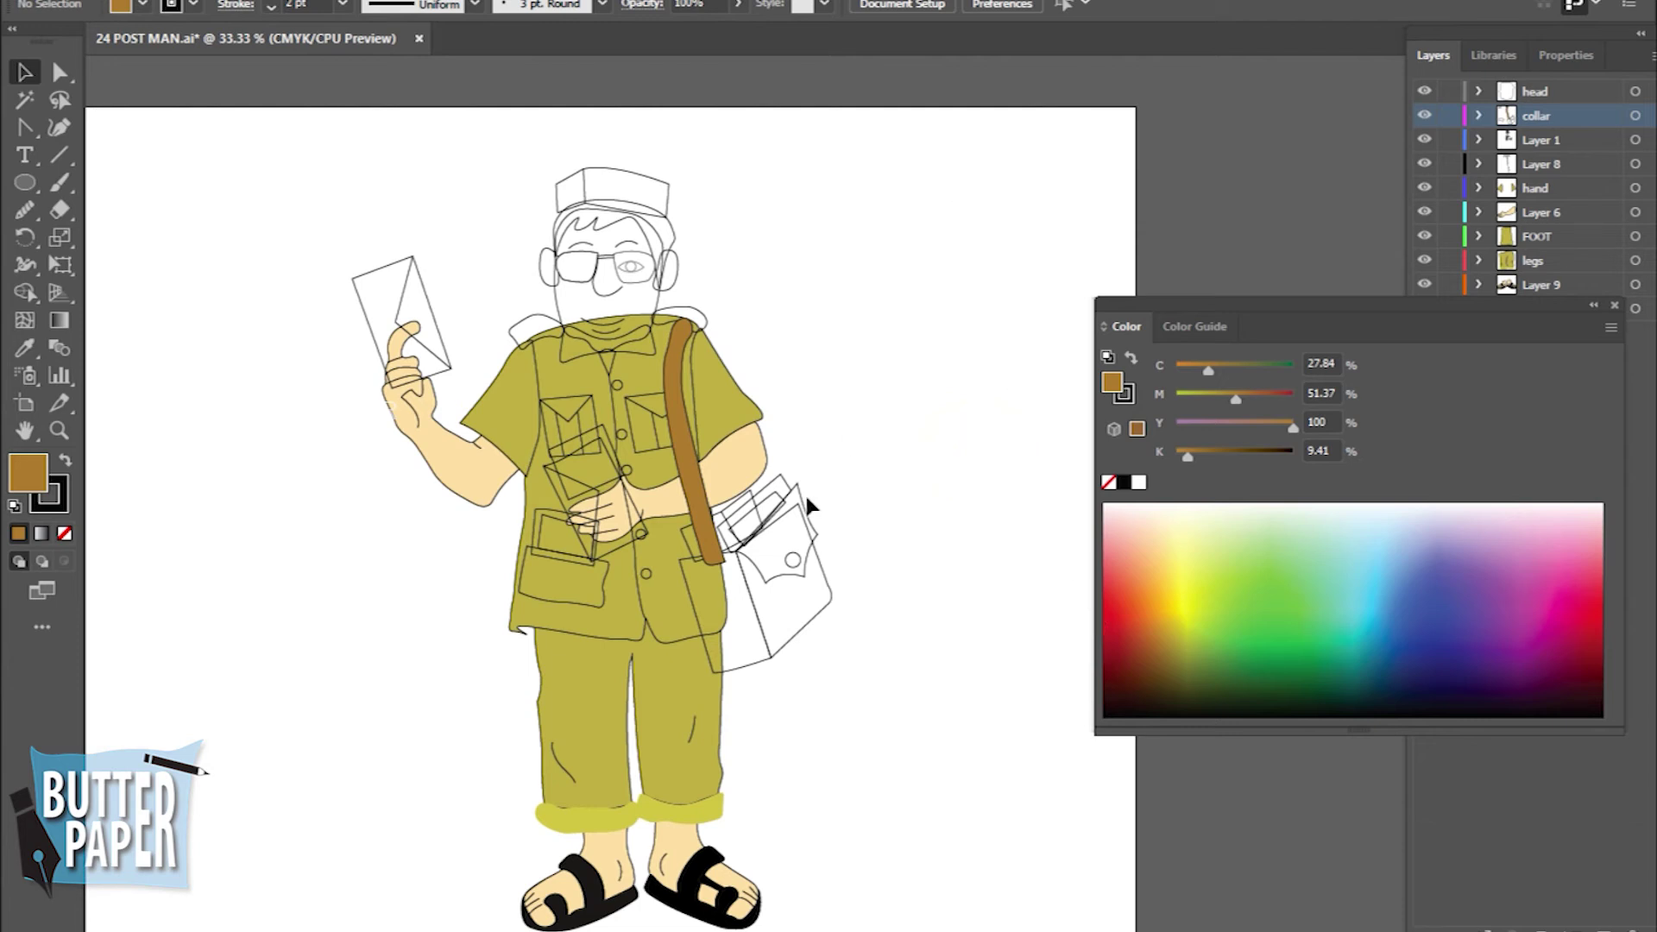
left_click(760, 666)
left_click(22, 350)
left_click(683, 406)
left_click(23, 78)
Eyedropper the strap's brown onto the white bag flap
left_click(814, 628)
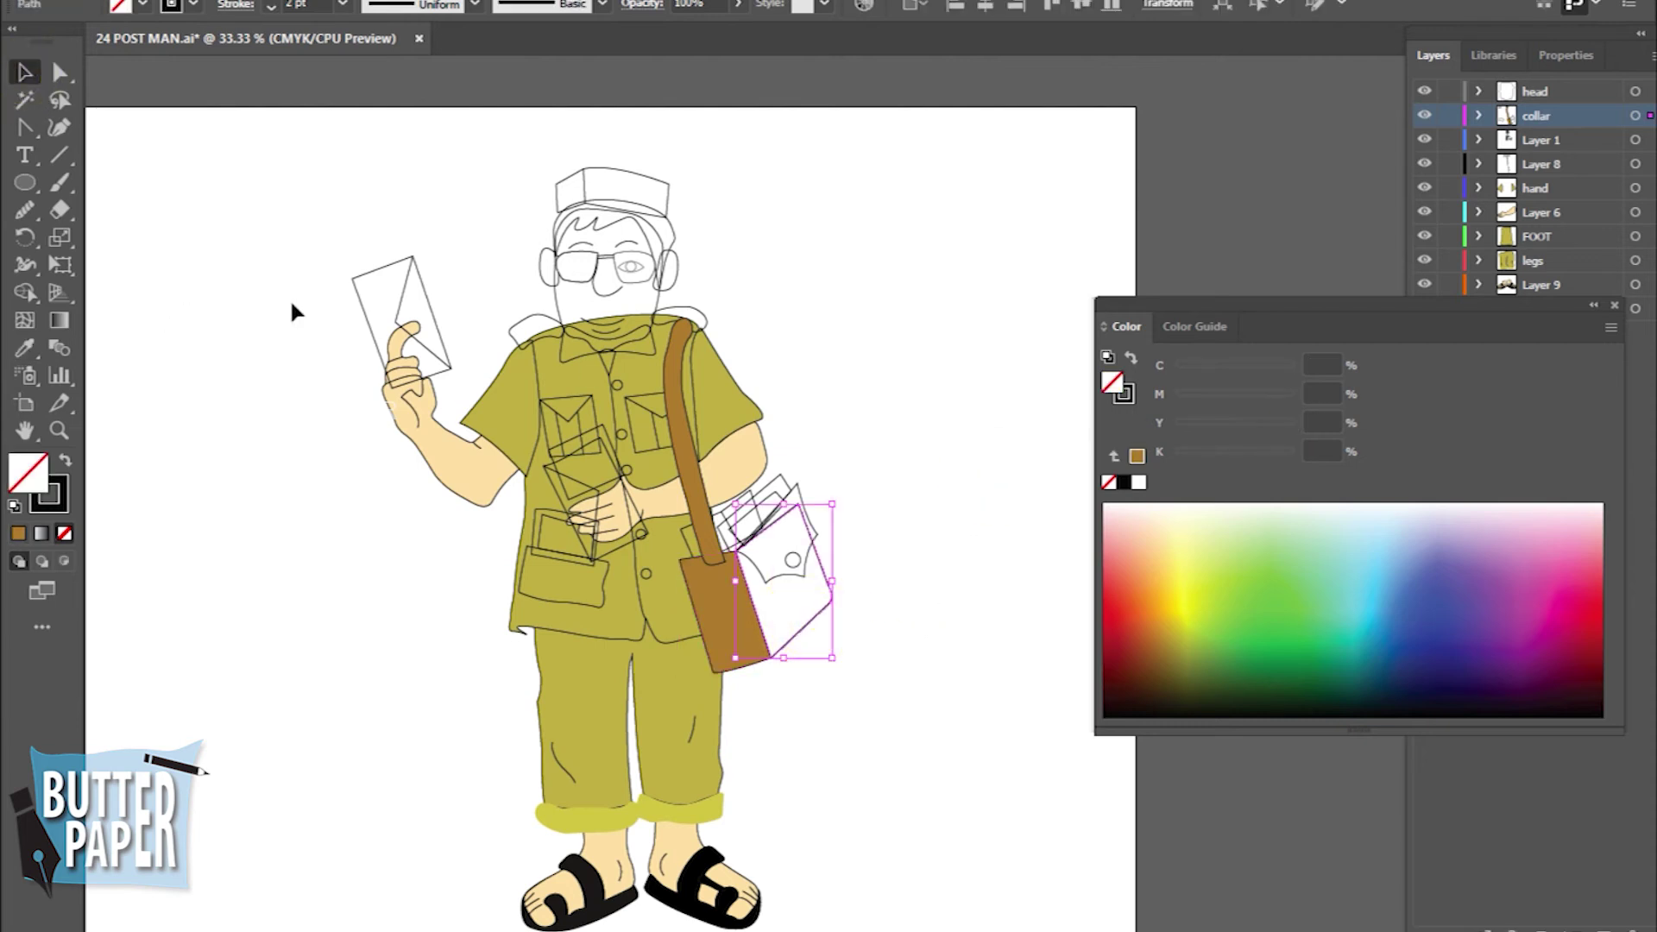
left_click(23, 349)
left_click(684, 406)
left_click(24, 72)
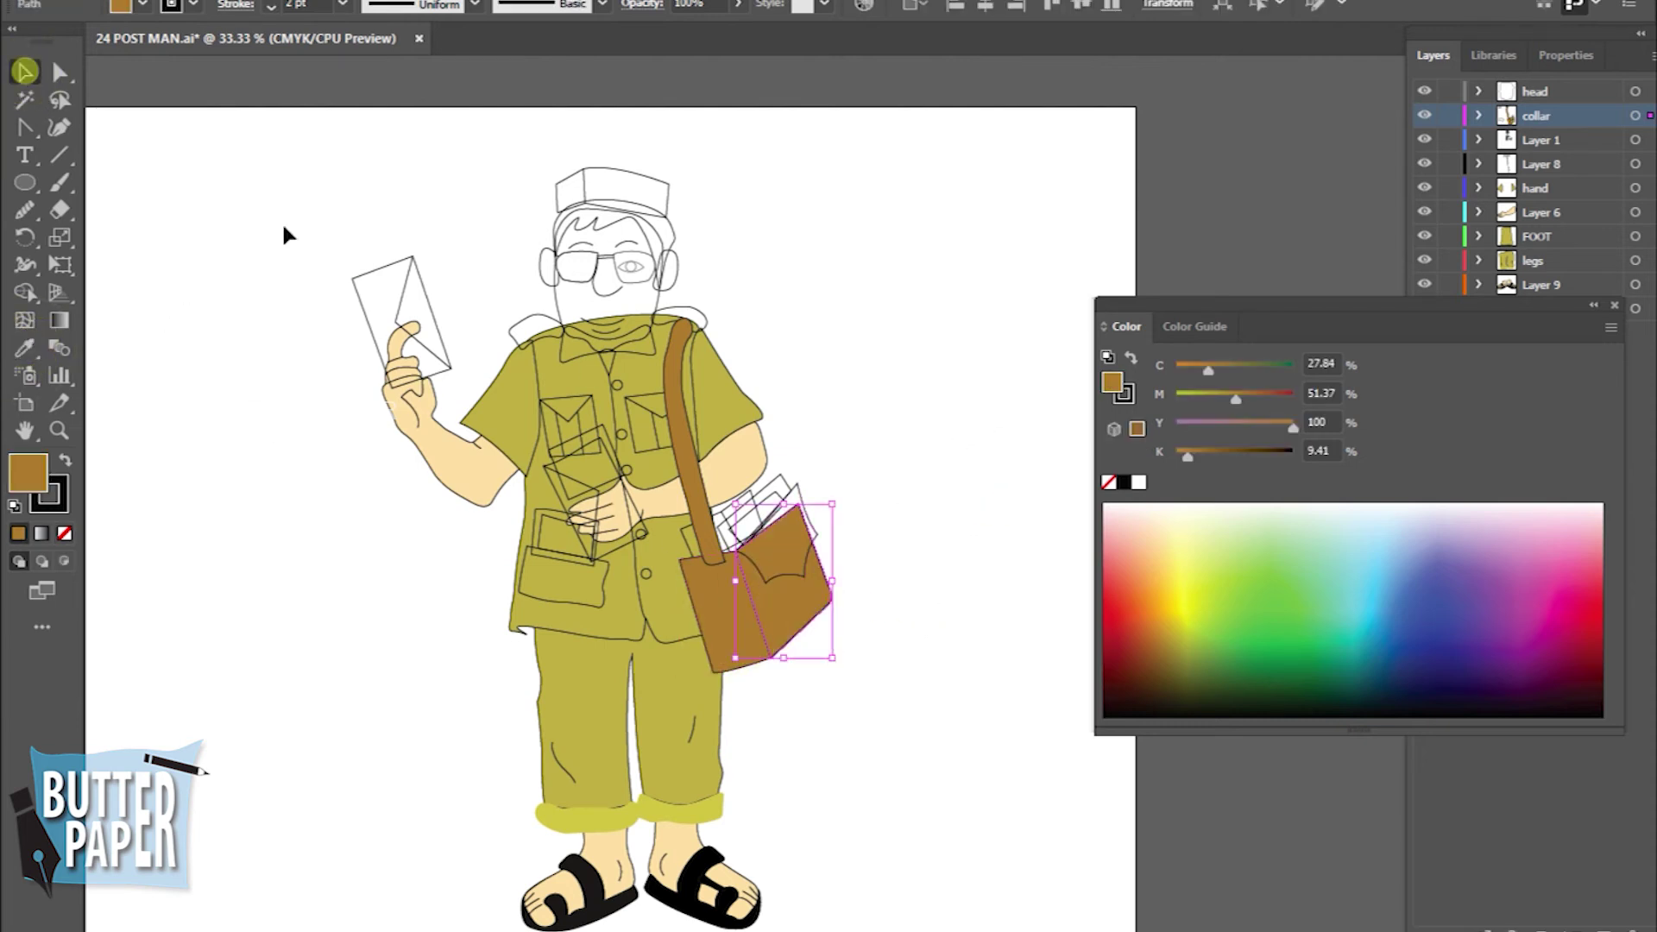
left_click(798, 574)
left_click_drag(1456, 301, 1359, 409)
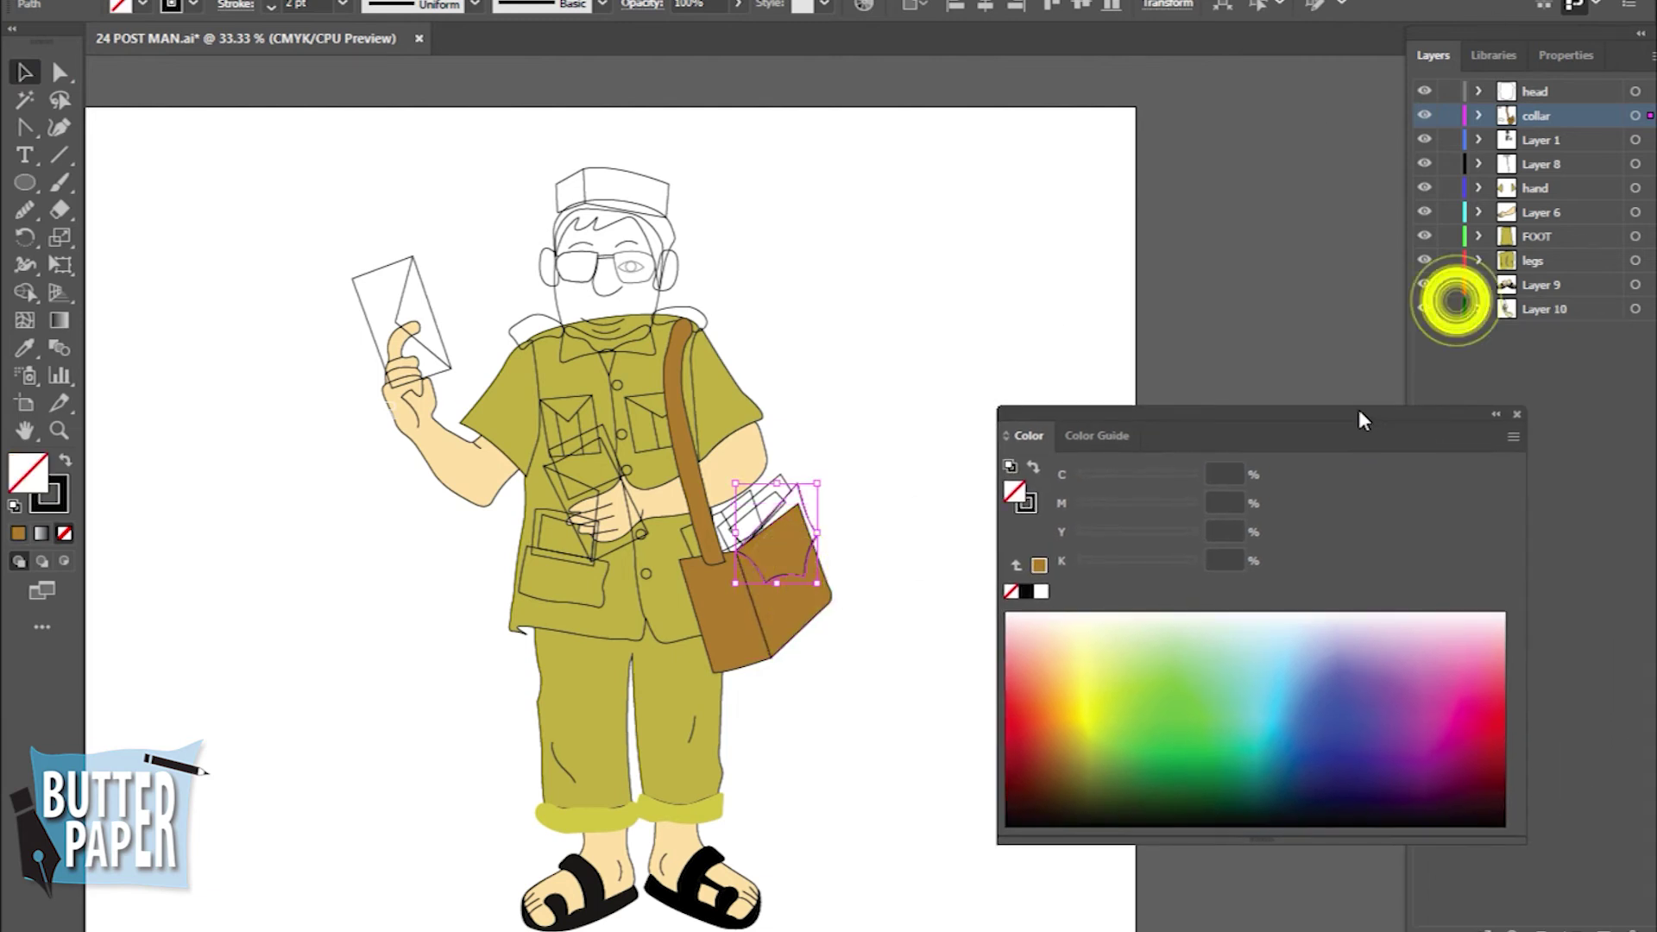
Restack the letters path in the Layers panel so it sits above the bag
left_click(1478, 114)
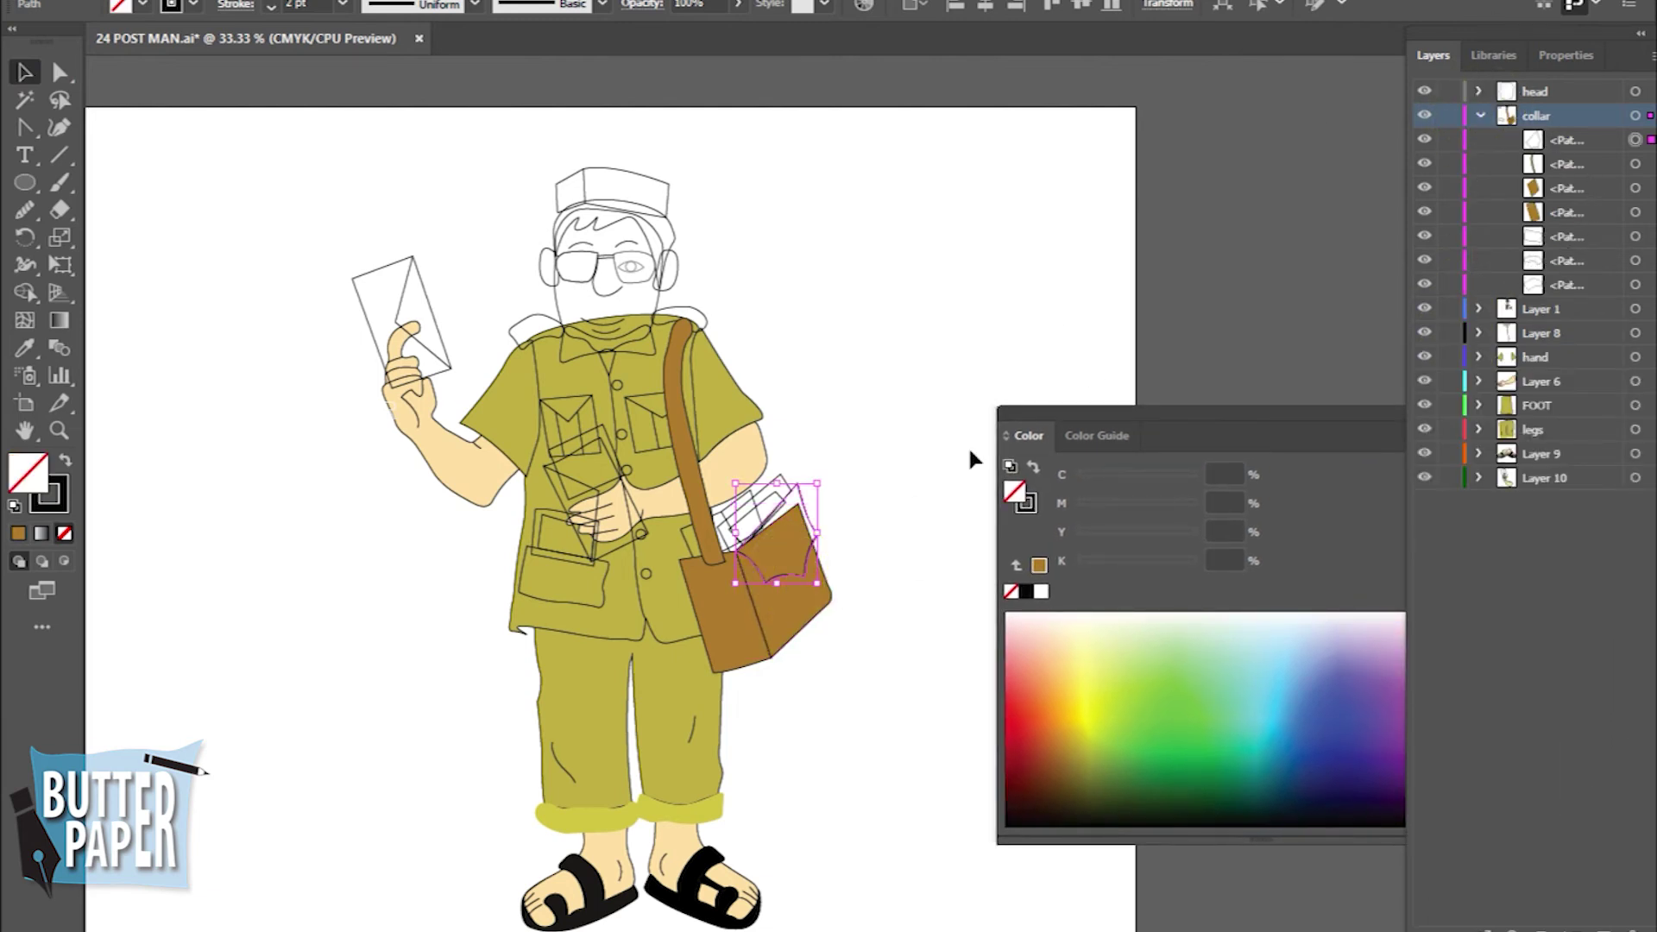
left_click(758, 570)
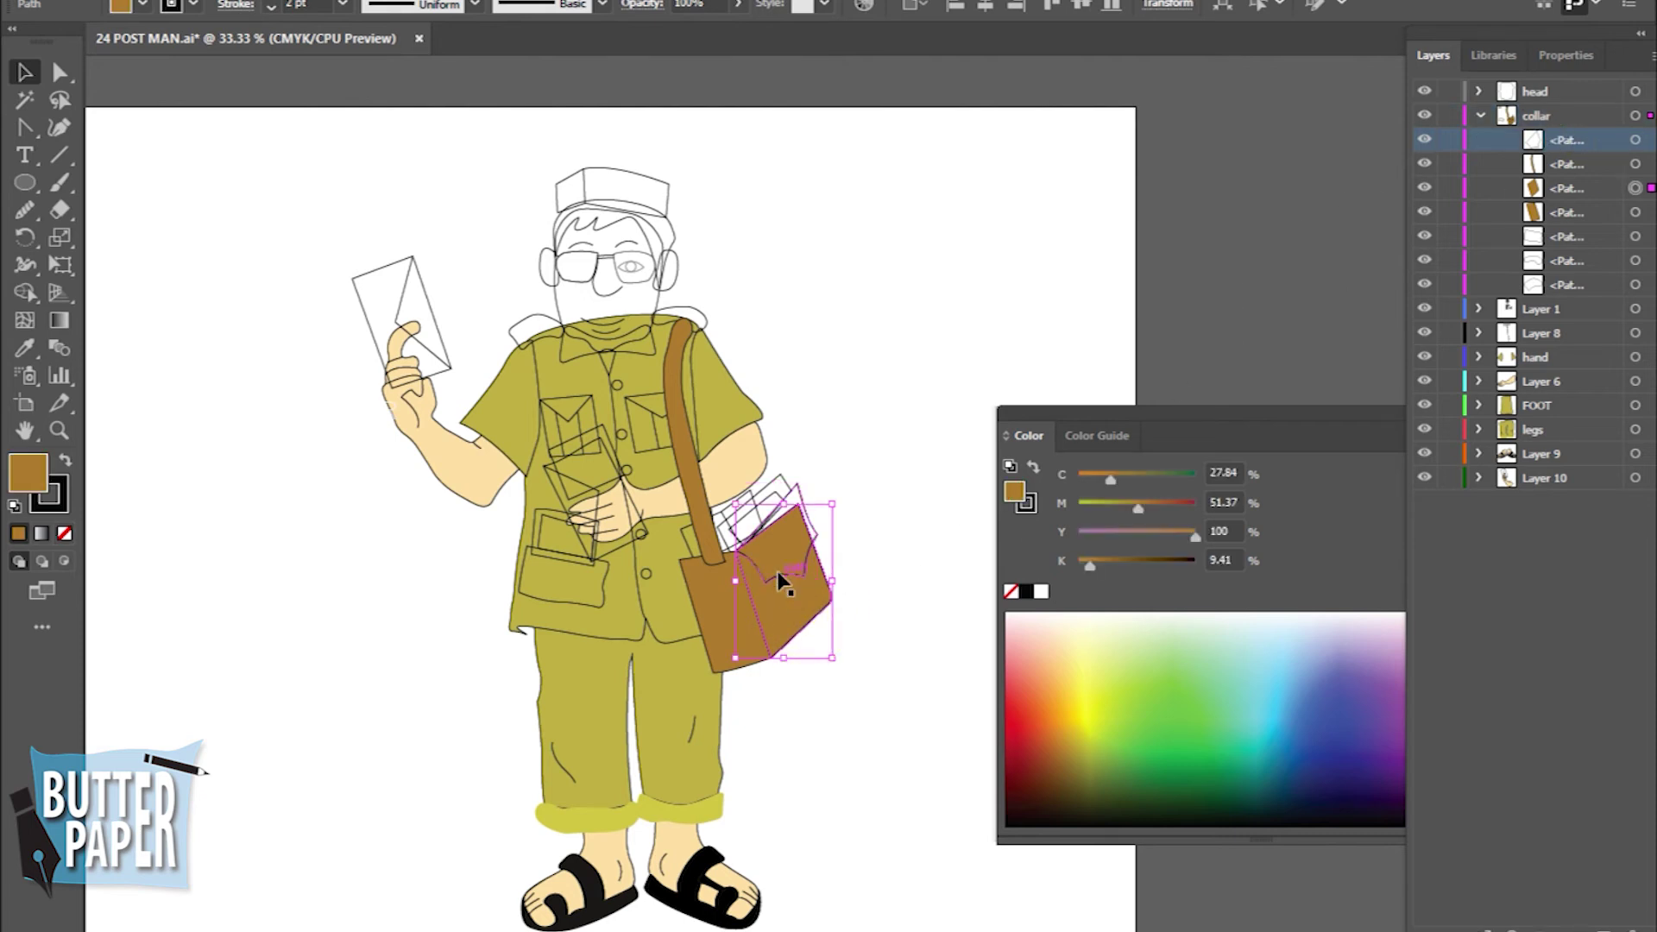
left_click(751, 561)
left_click(1568, 140)
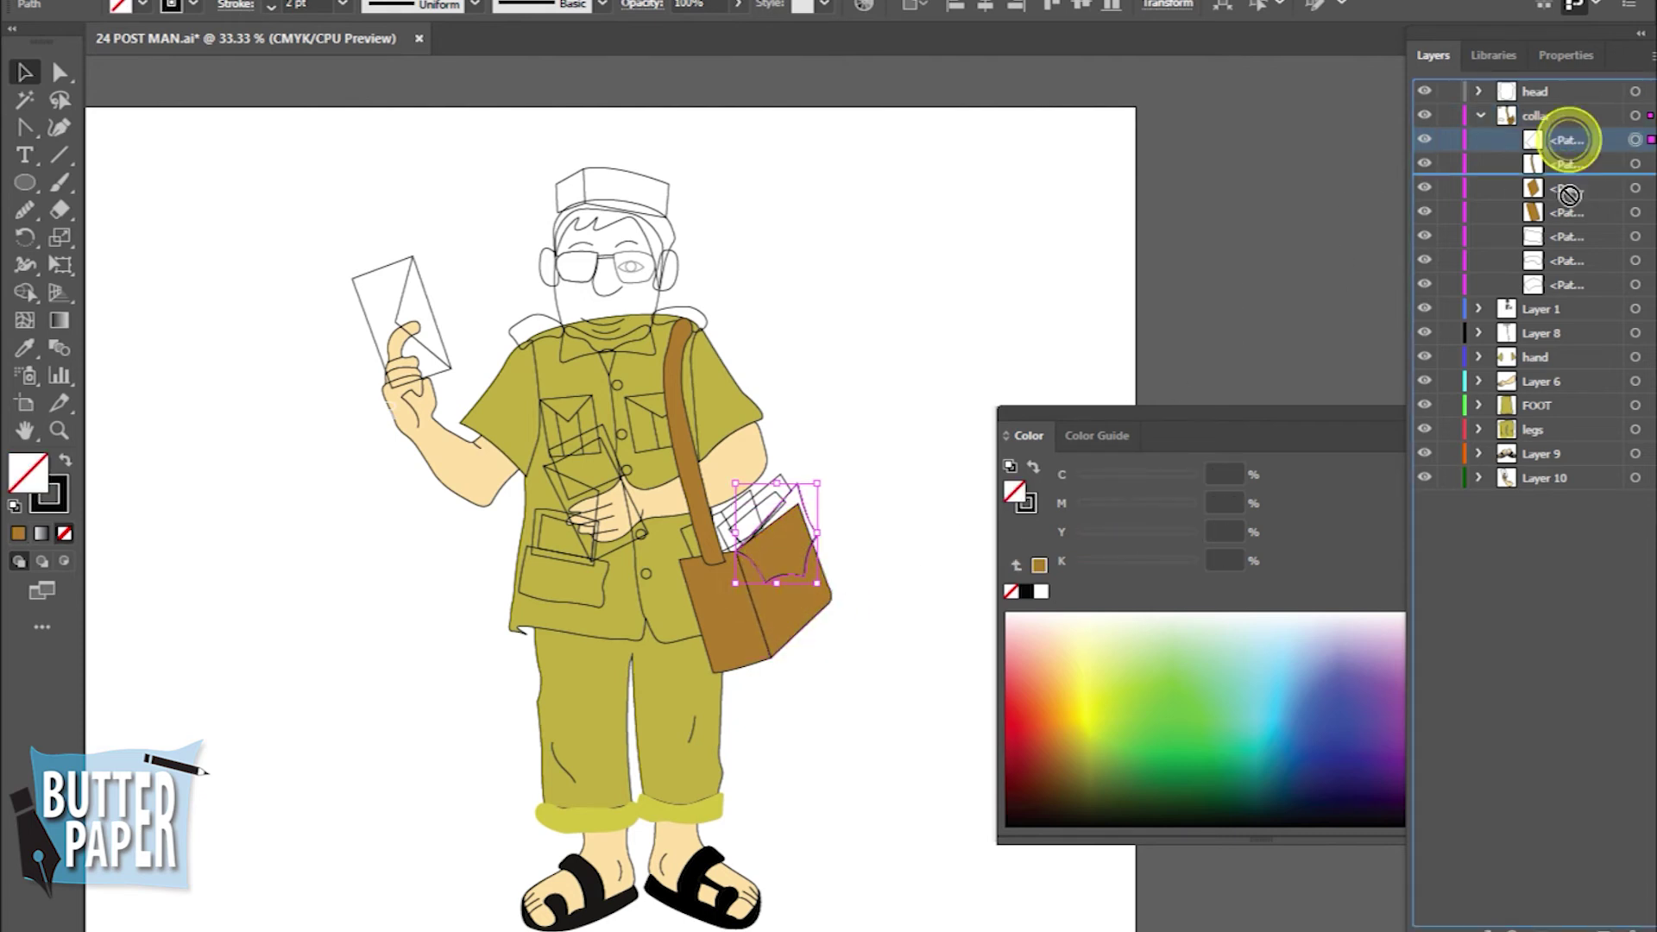
left_click_drag(1568, 190, 1568, 220)
left_click(1020, 317)
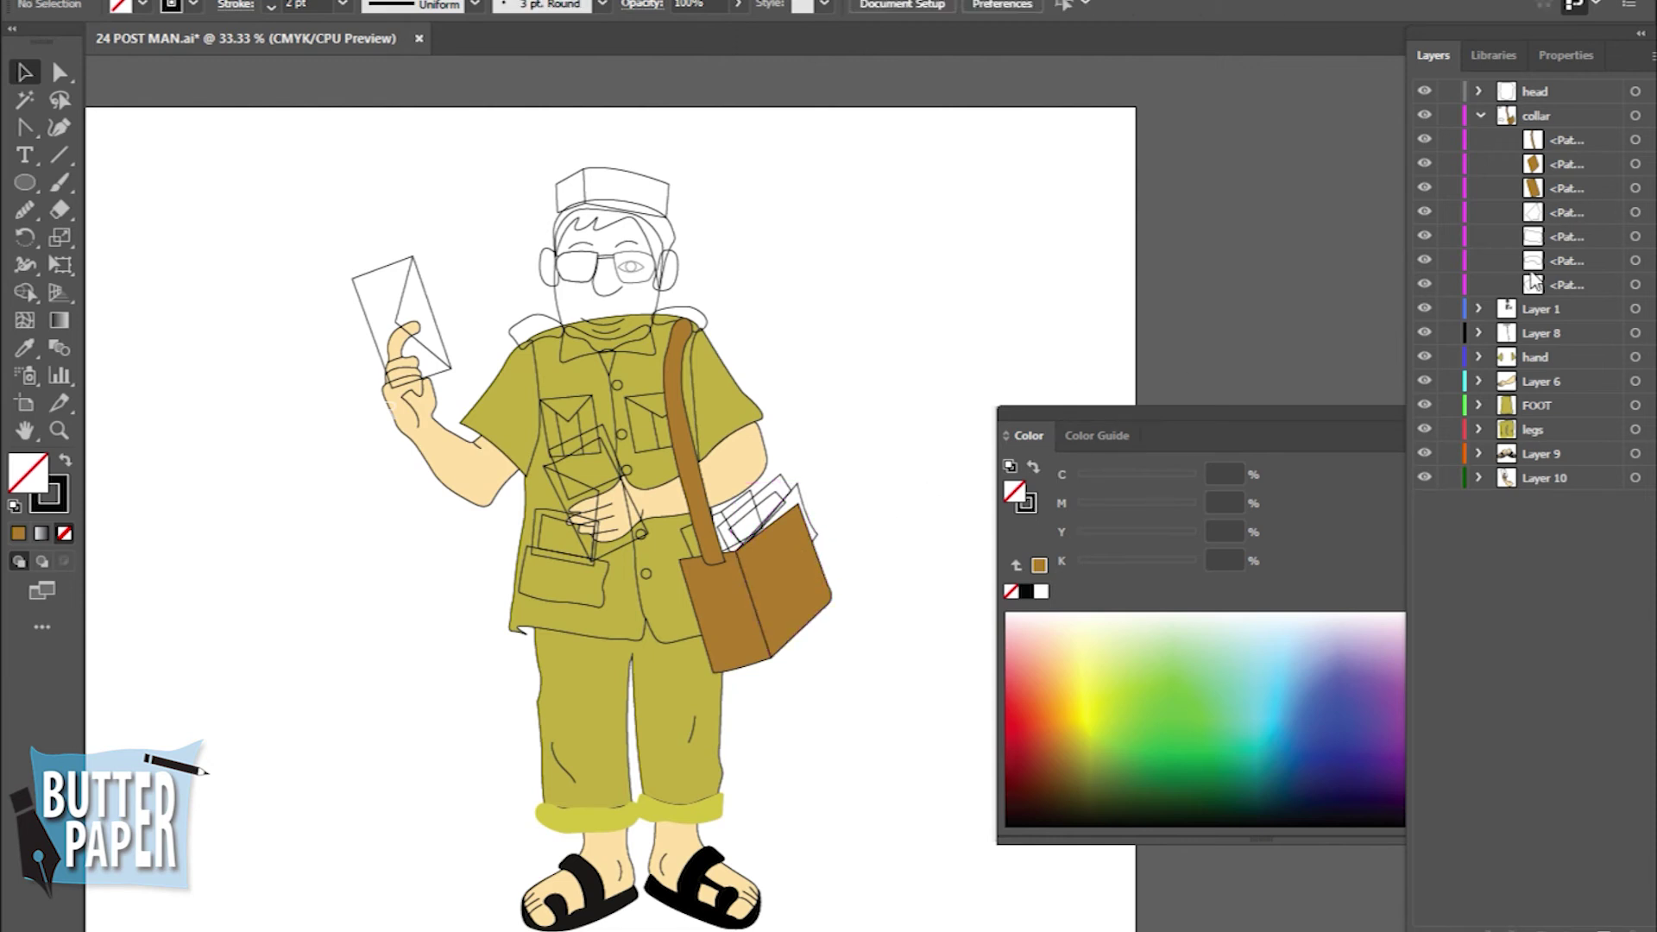
left_click_drag(1568, 212, 1569, 140)
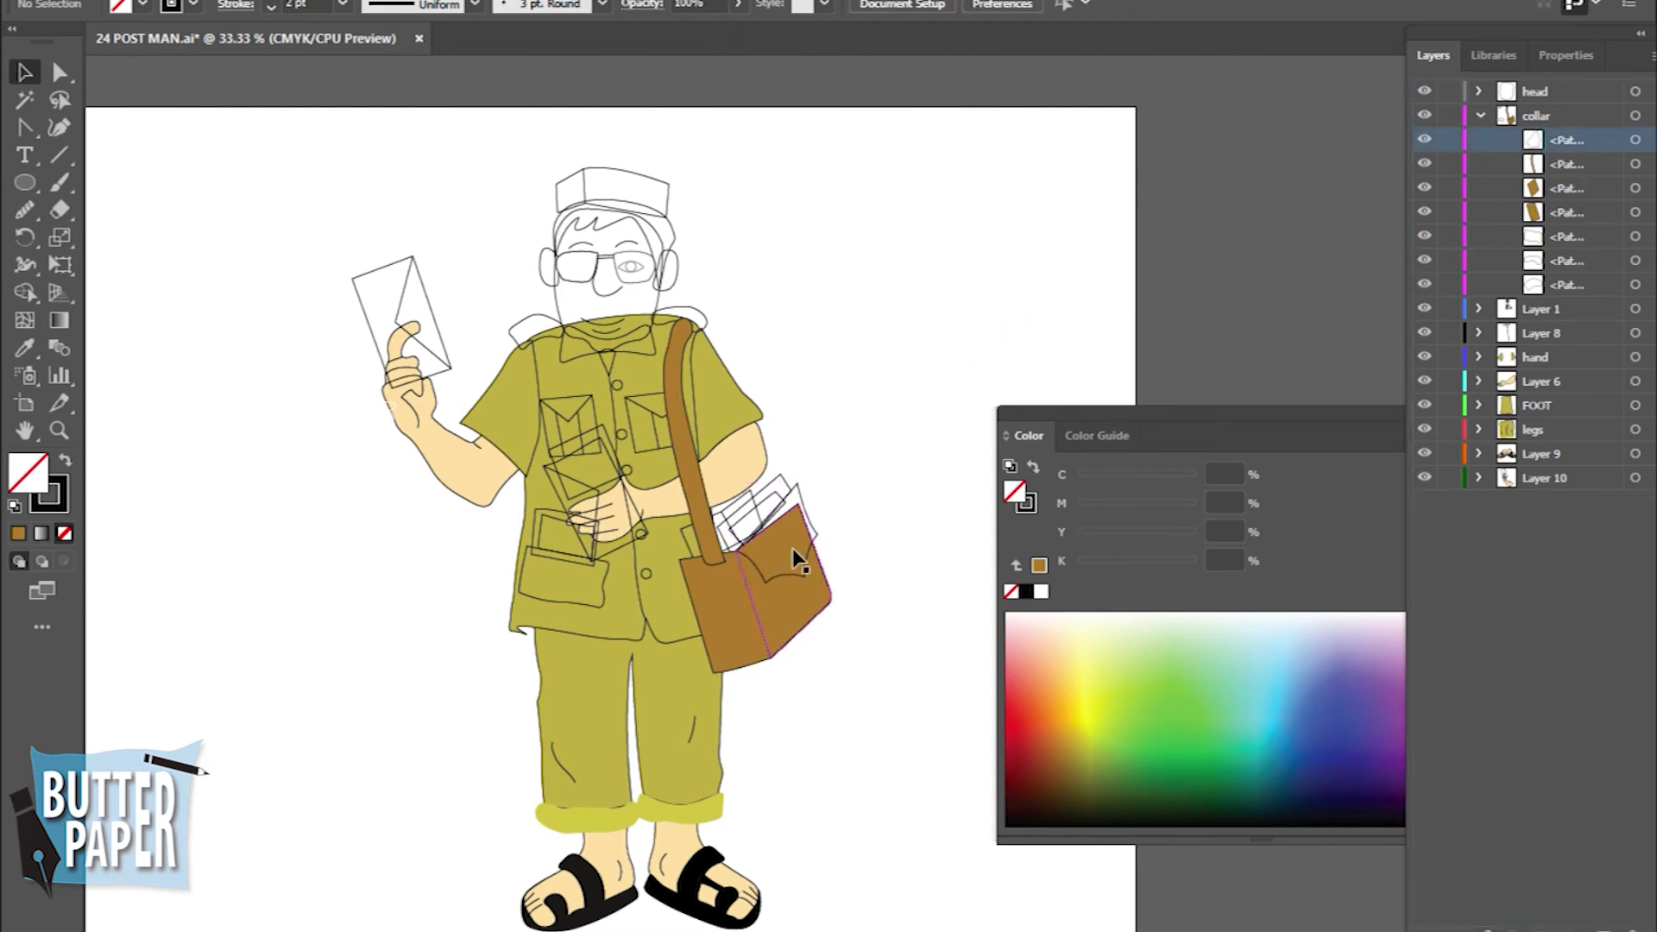
Hide the bag pocket and select the button ellipse in the layer list
left_click(818, 584)
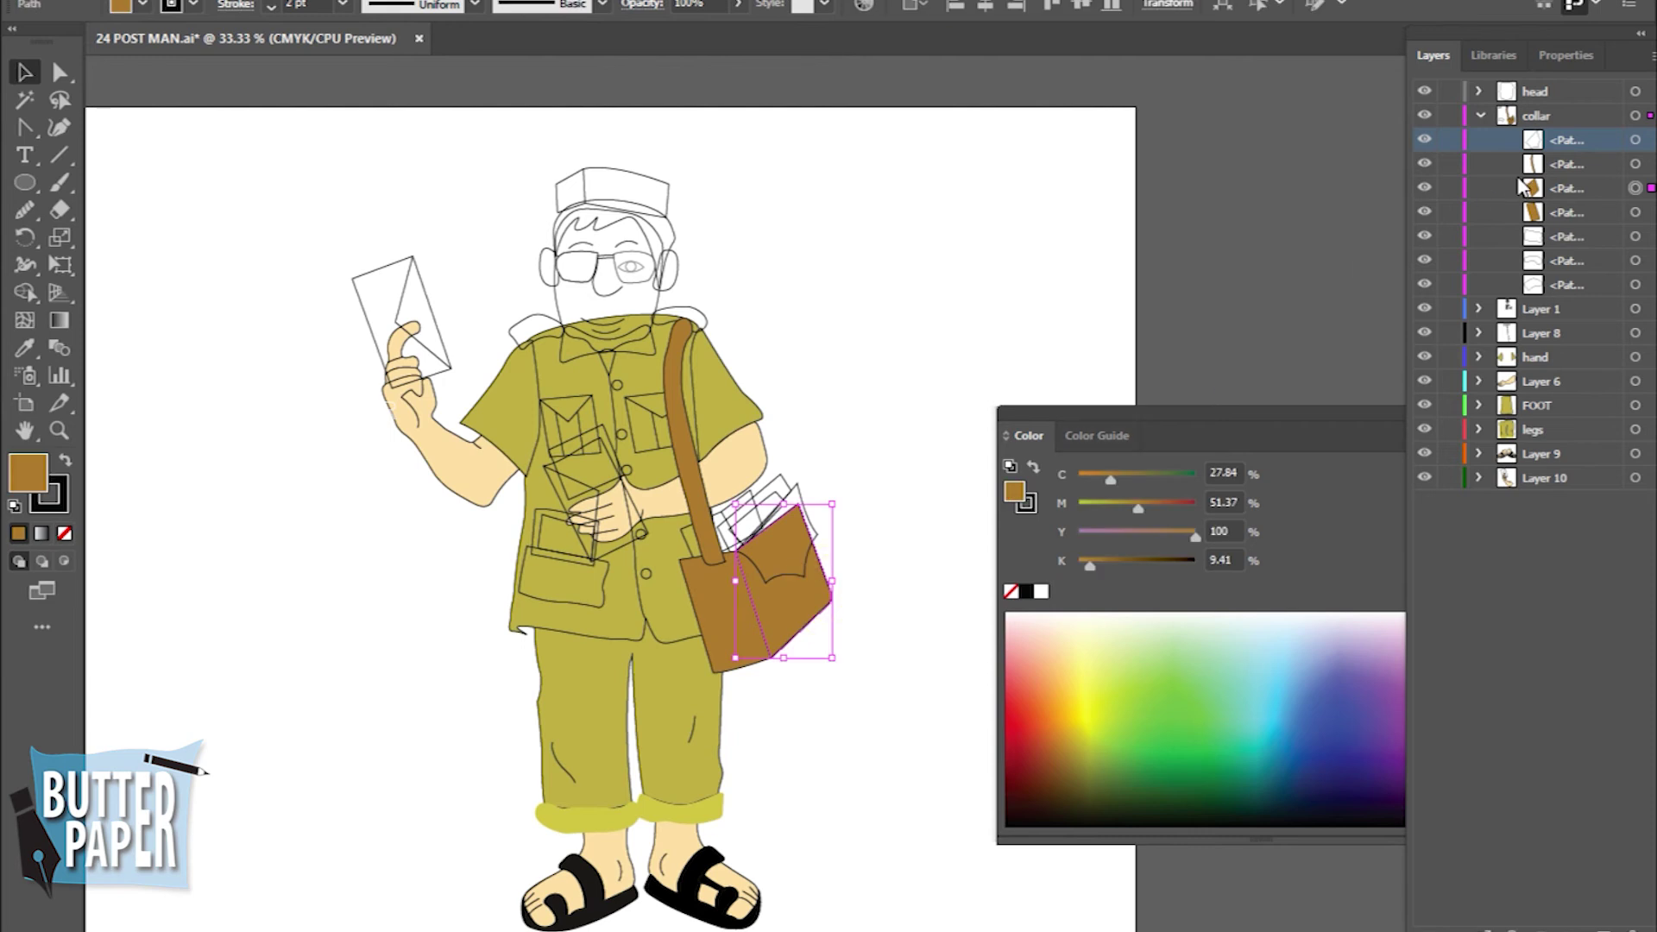
left_click(1424, 187)
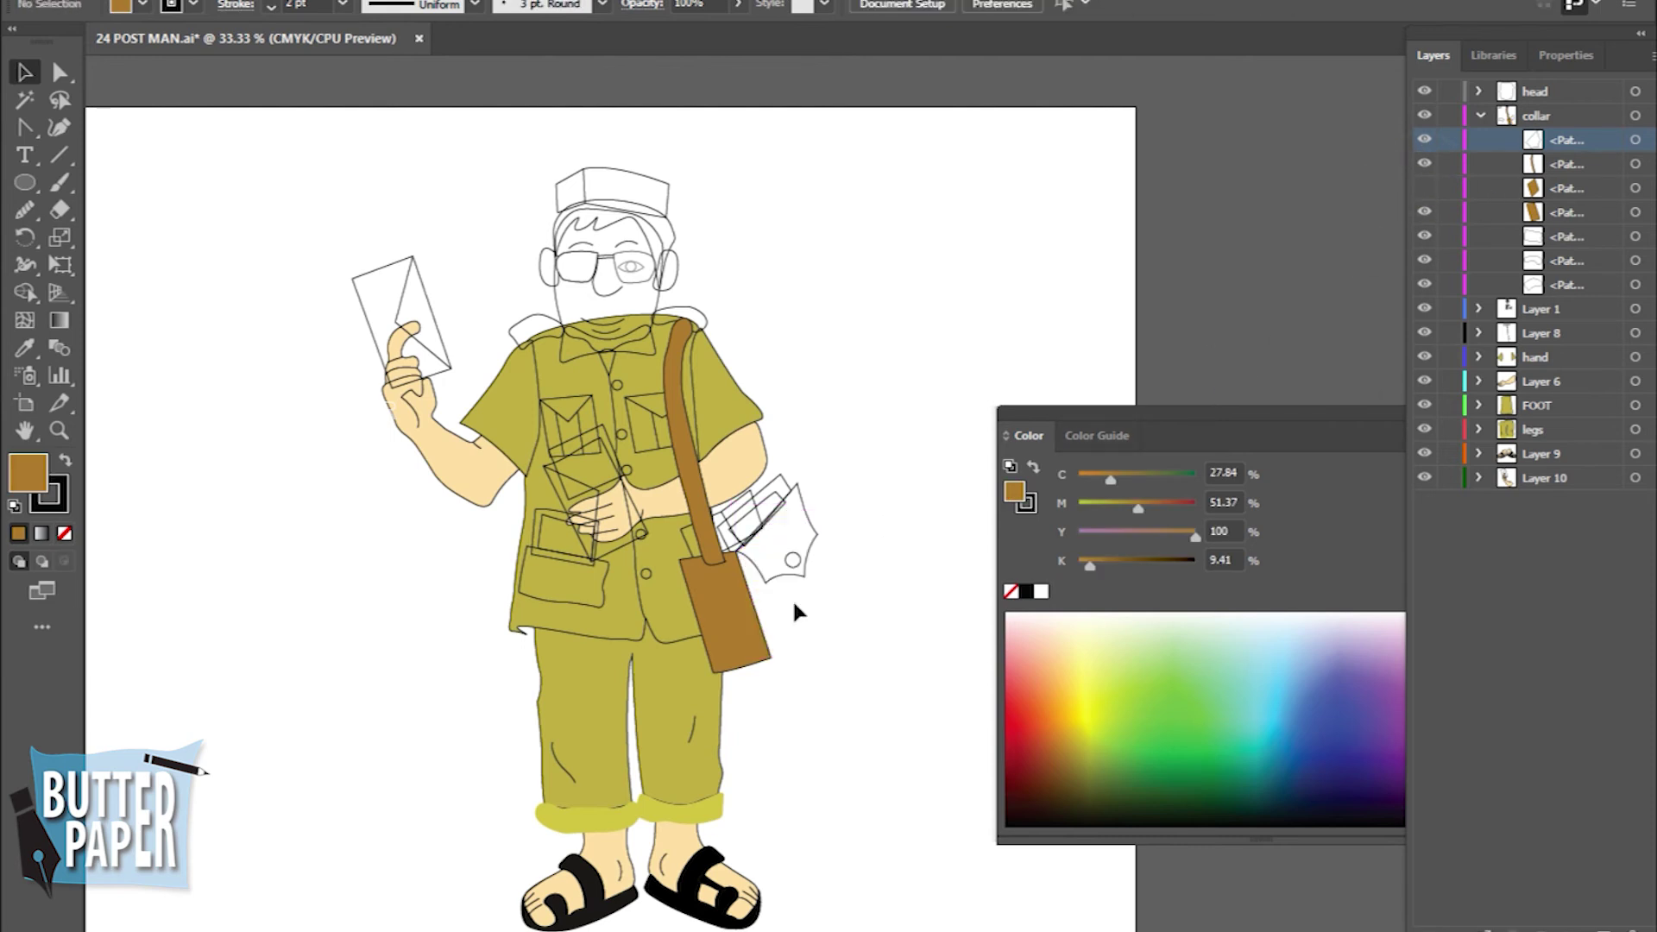
left_click(793, 561)
left_click(1479, 308)
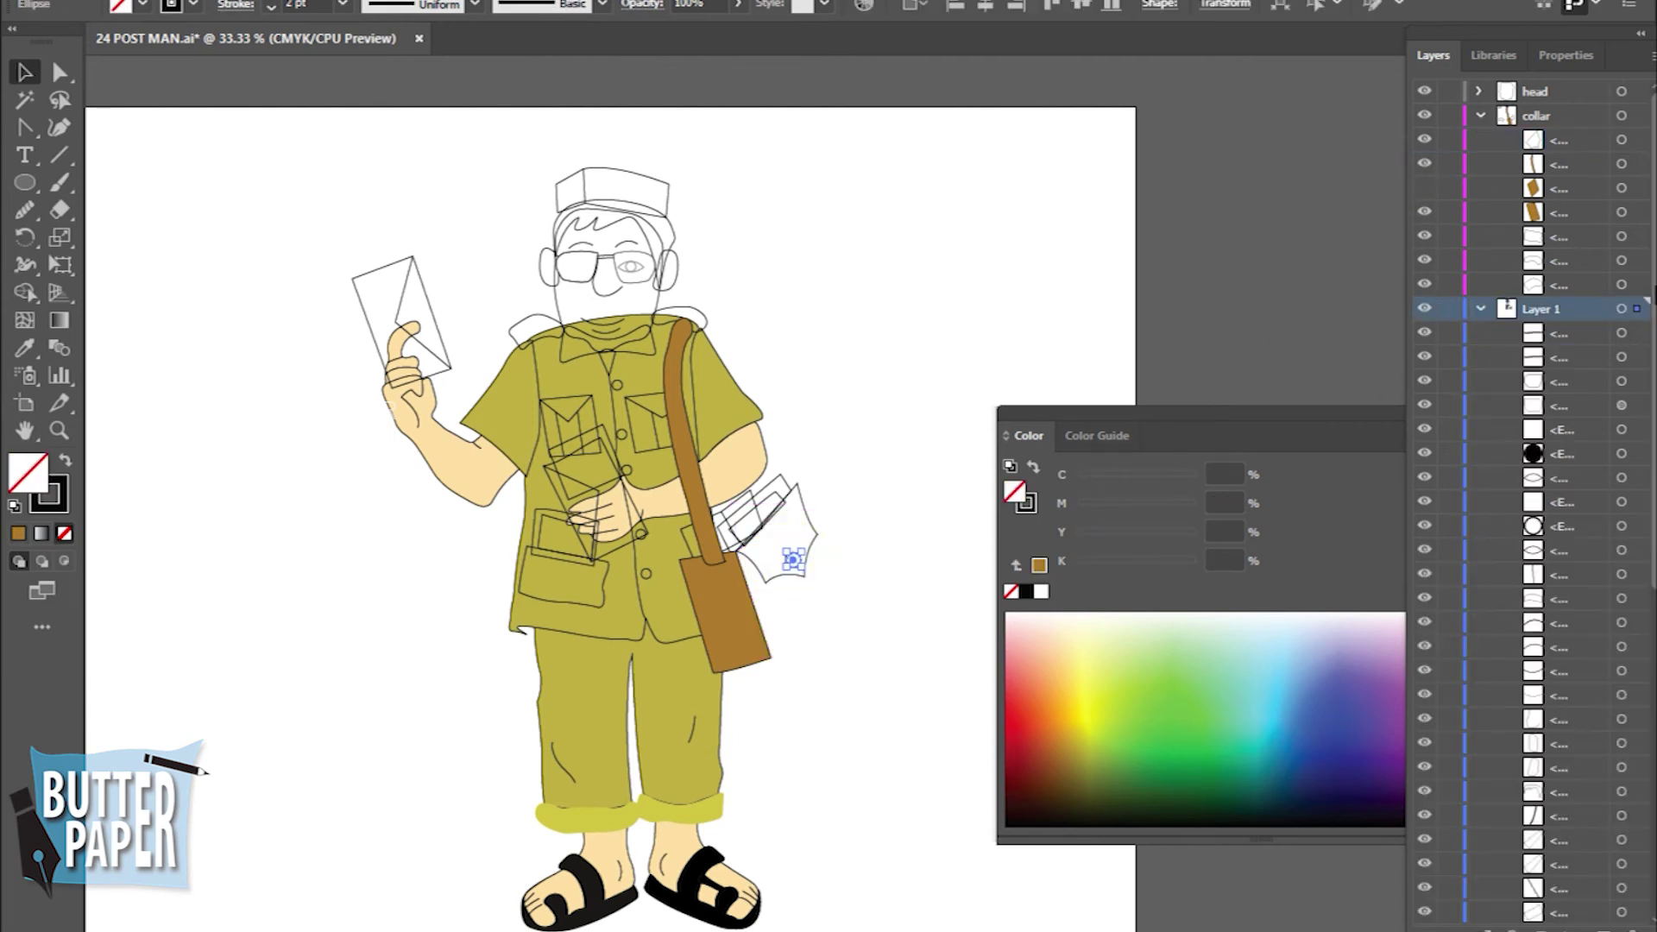
scroll(1515, 324, "down", 5)
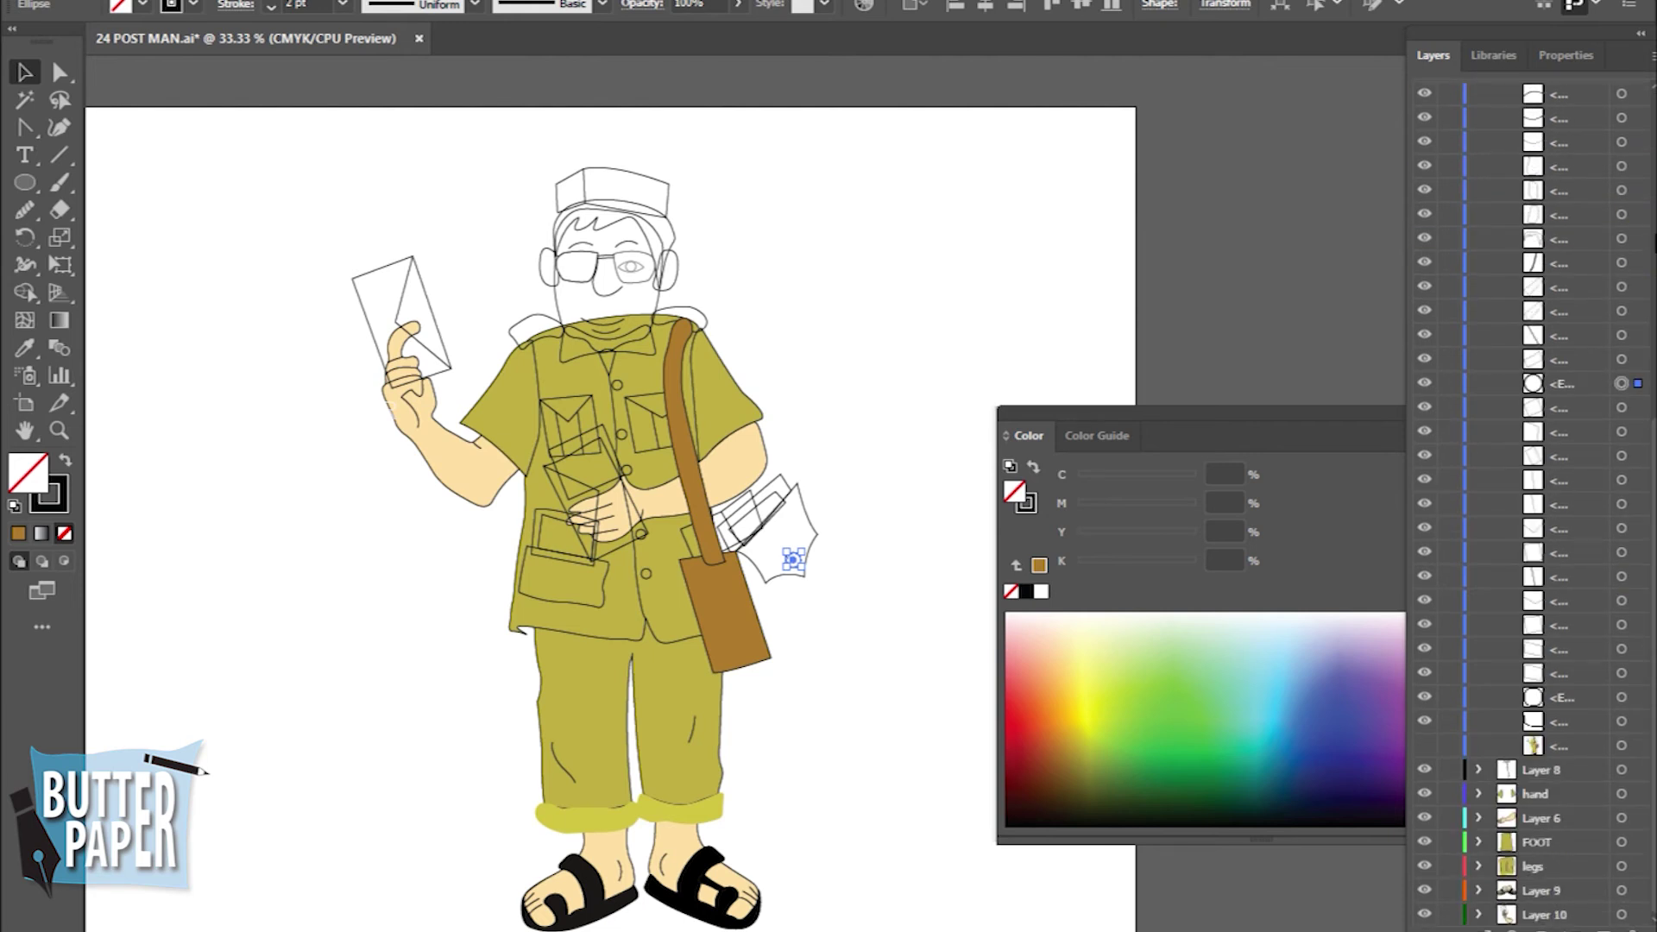
key("ctrl+shift+a")
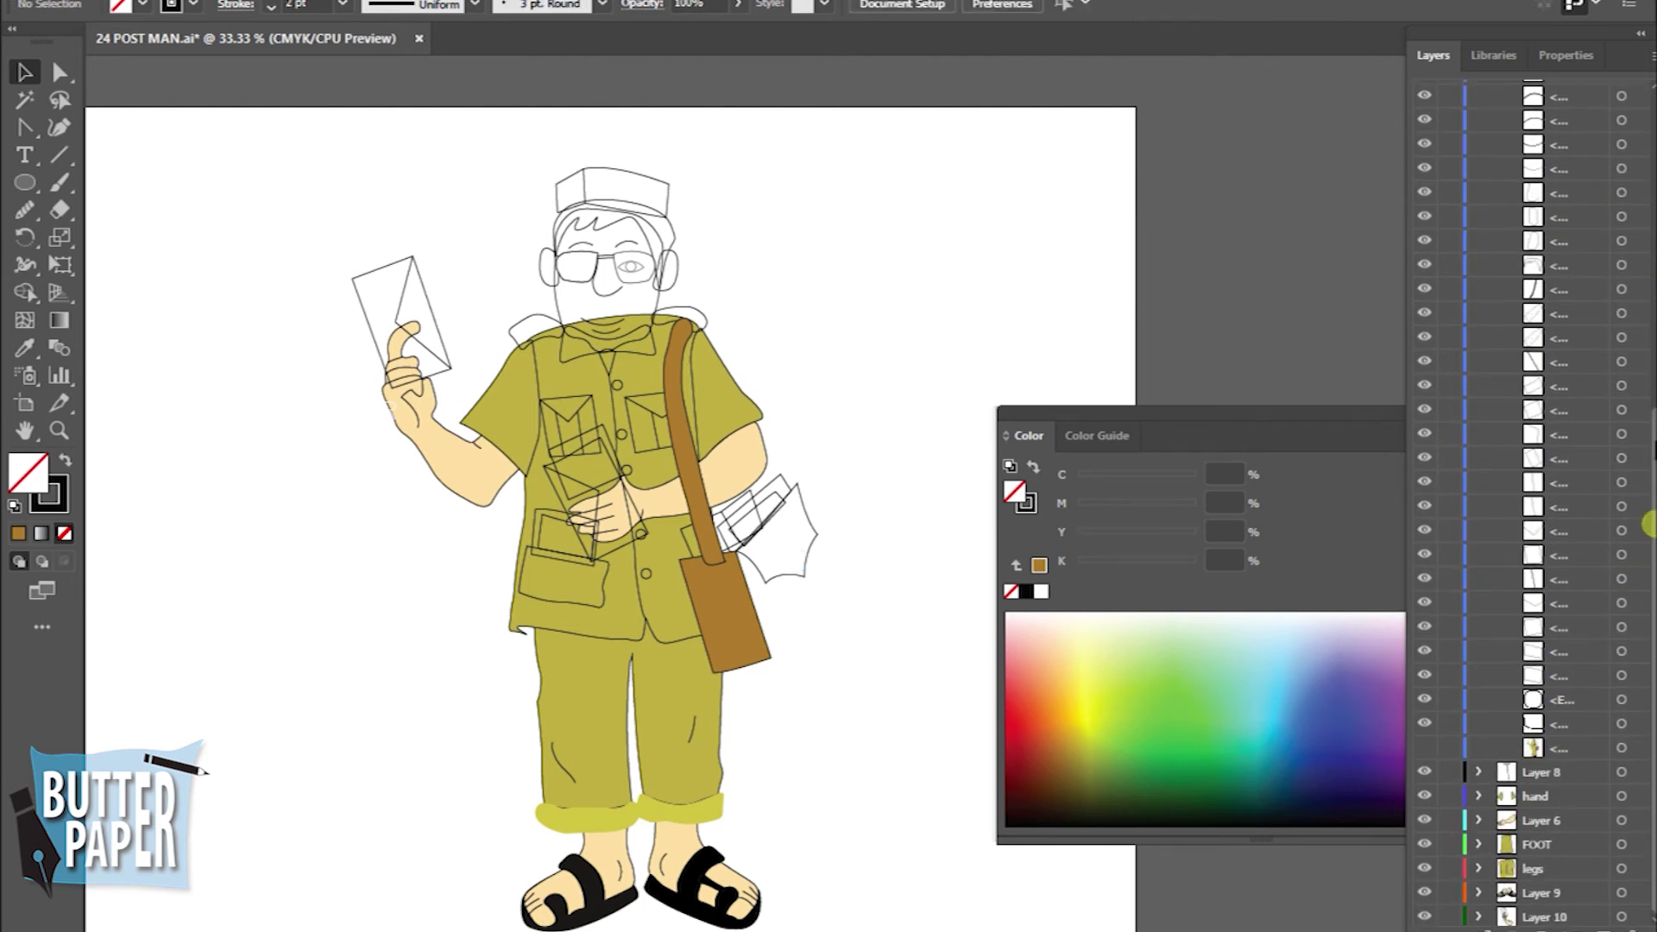
left_click_drag(1652, 449, 1638, 39)
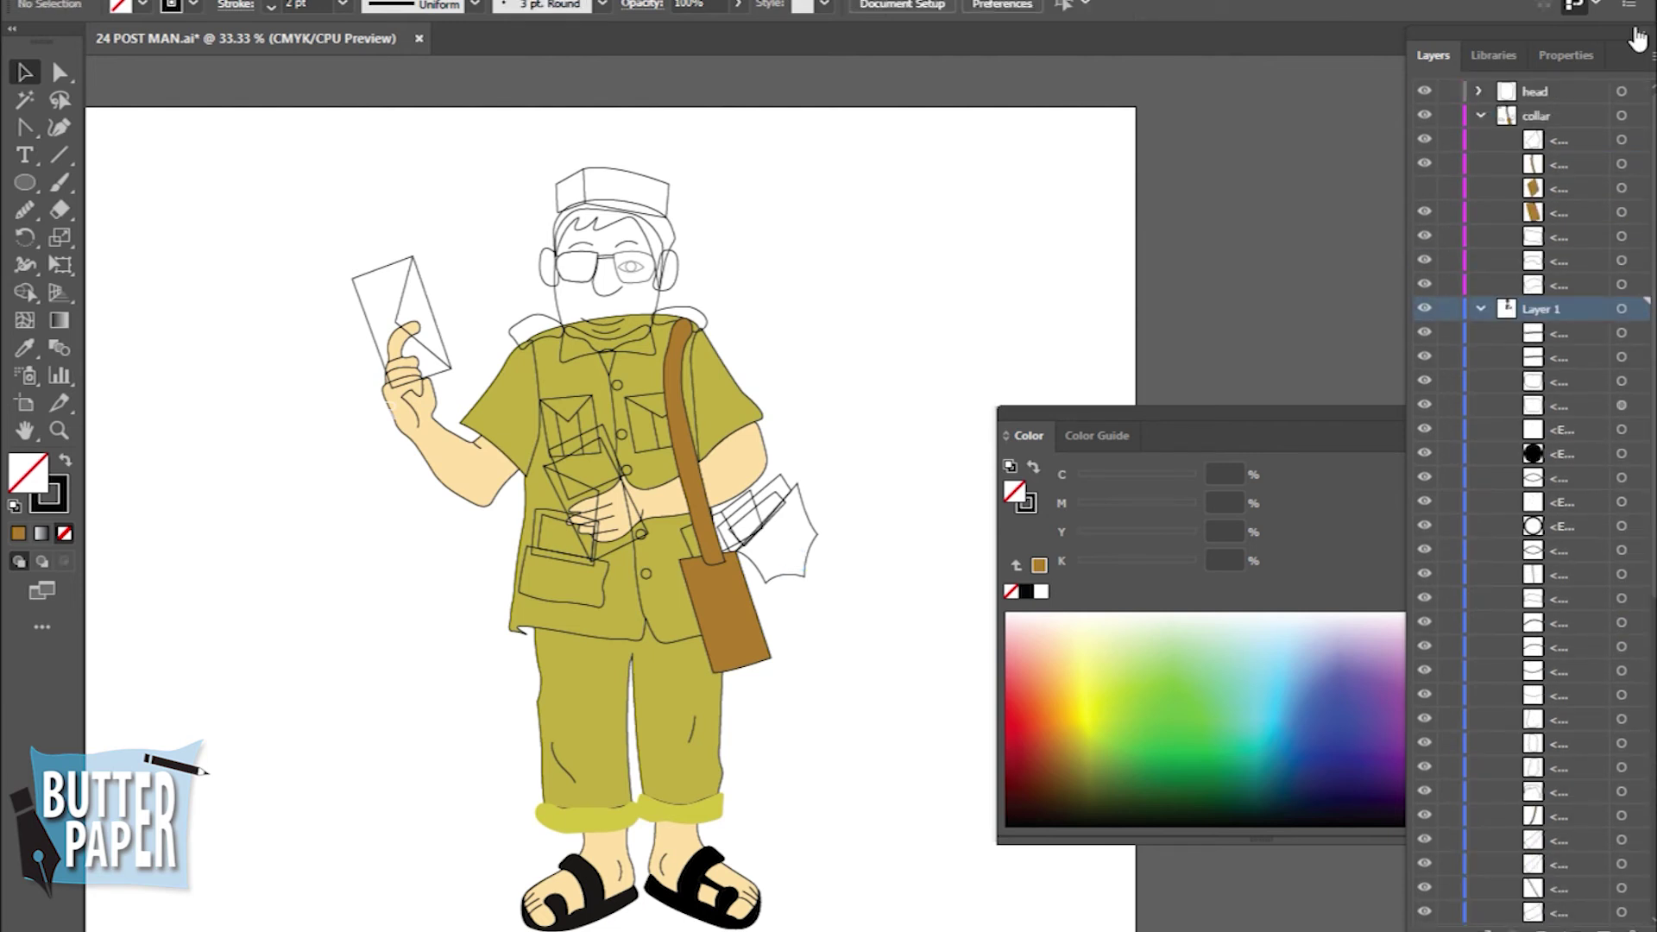
Put the button ellipse on new Layer 11
left_click(1474, 115)
left_click(1481, 114)
key("ctrl+z")
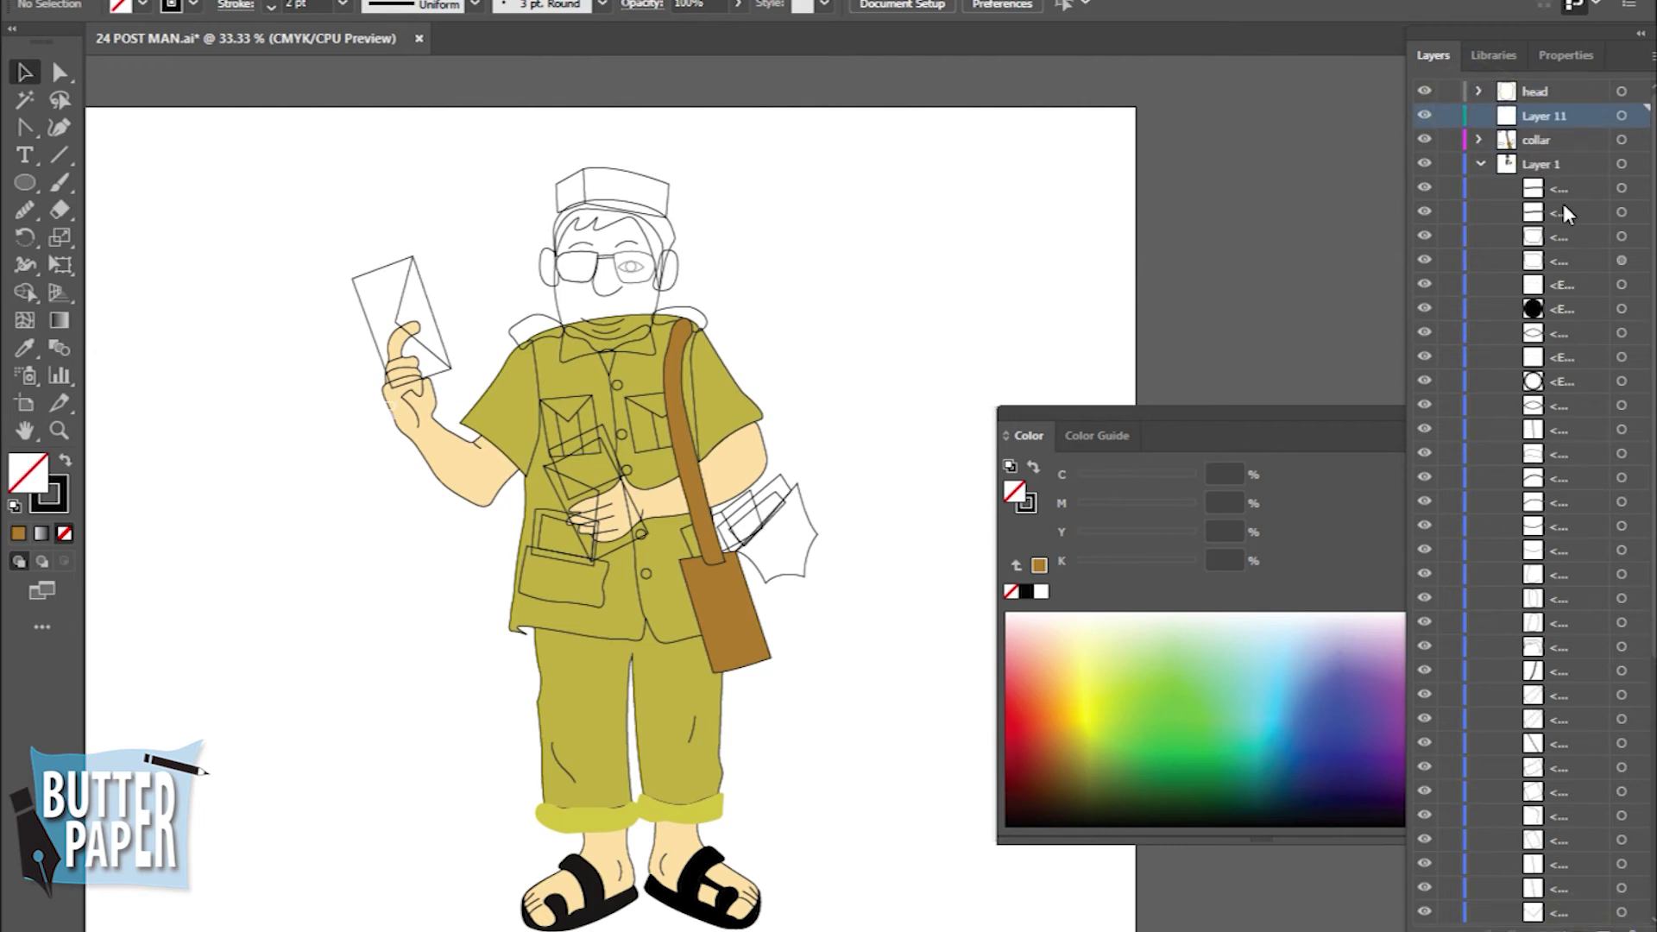
left_click(929, 432)
Reshow the bag pocket and eyedropper the bag's brown onto the flap
left_click(1479, 139)
left_click(1424, 211)
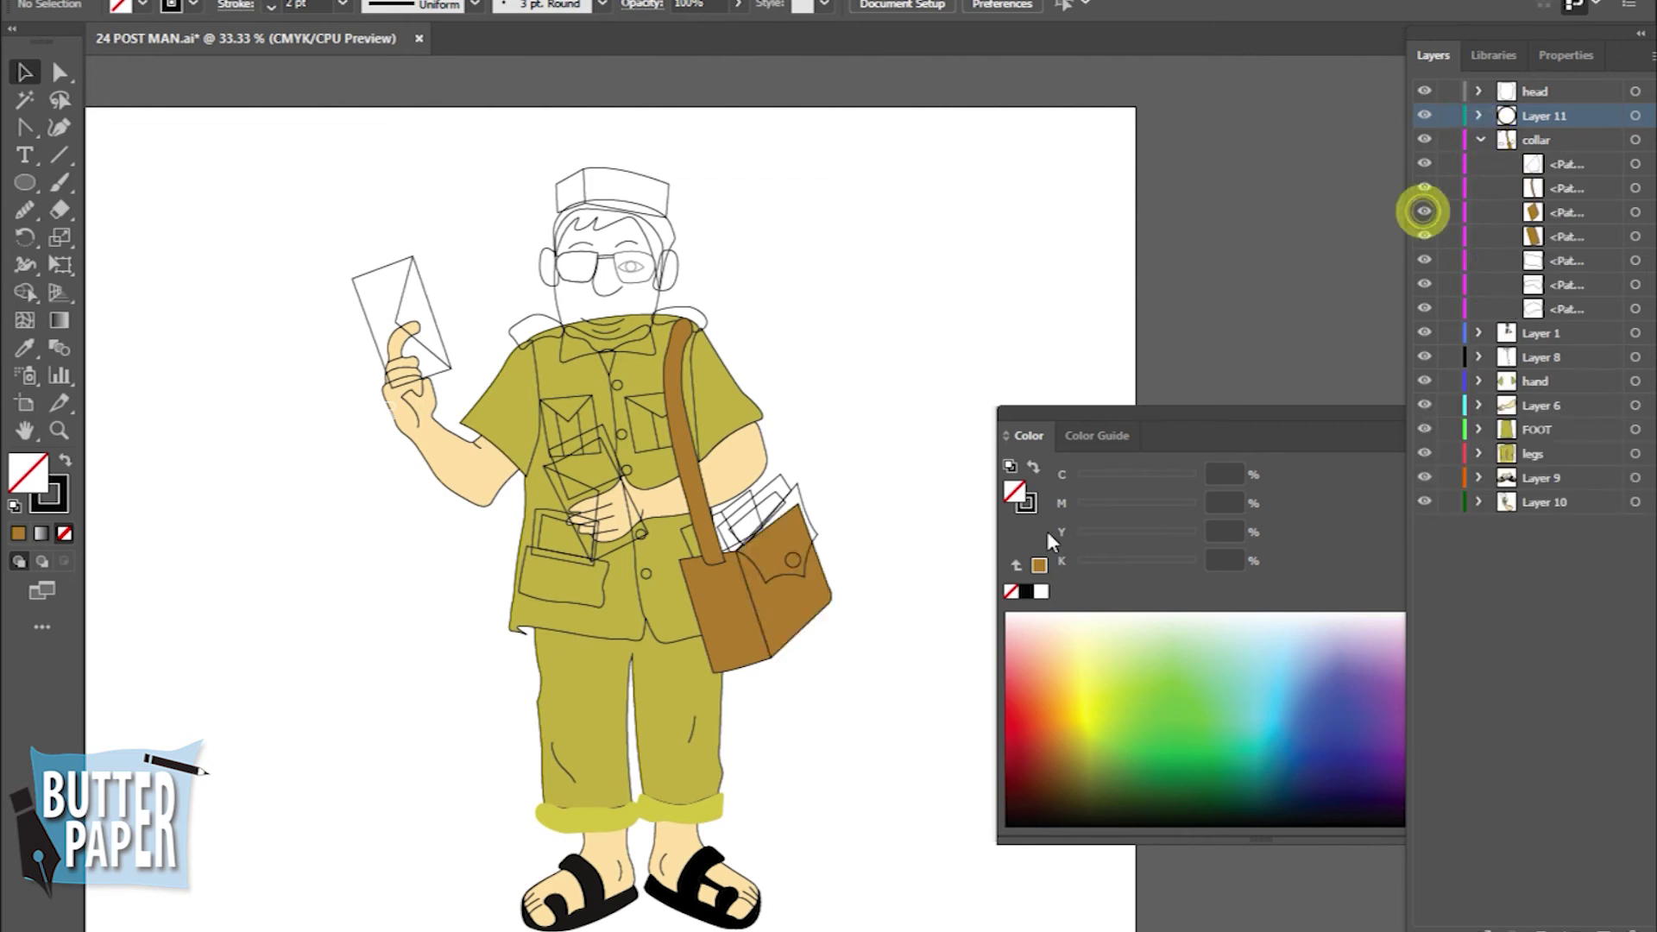
left_click(811, 498)
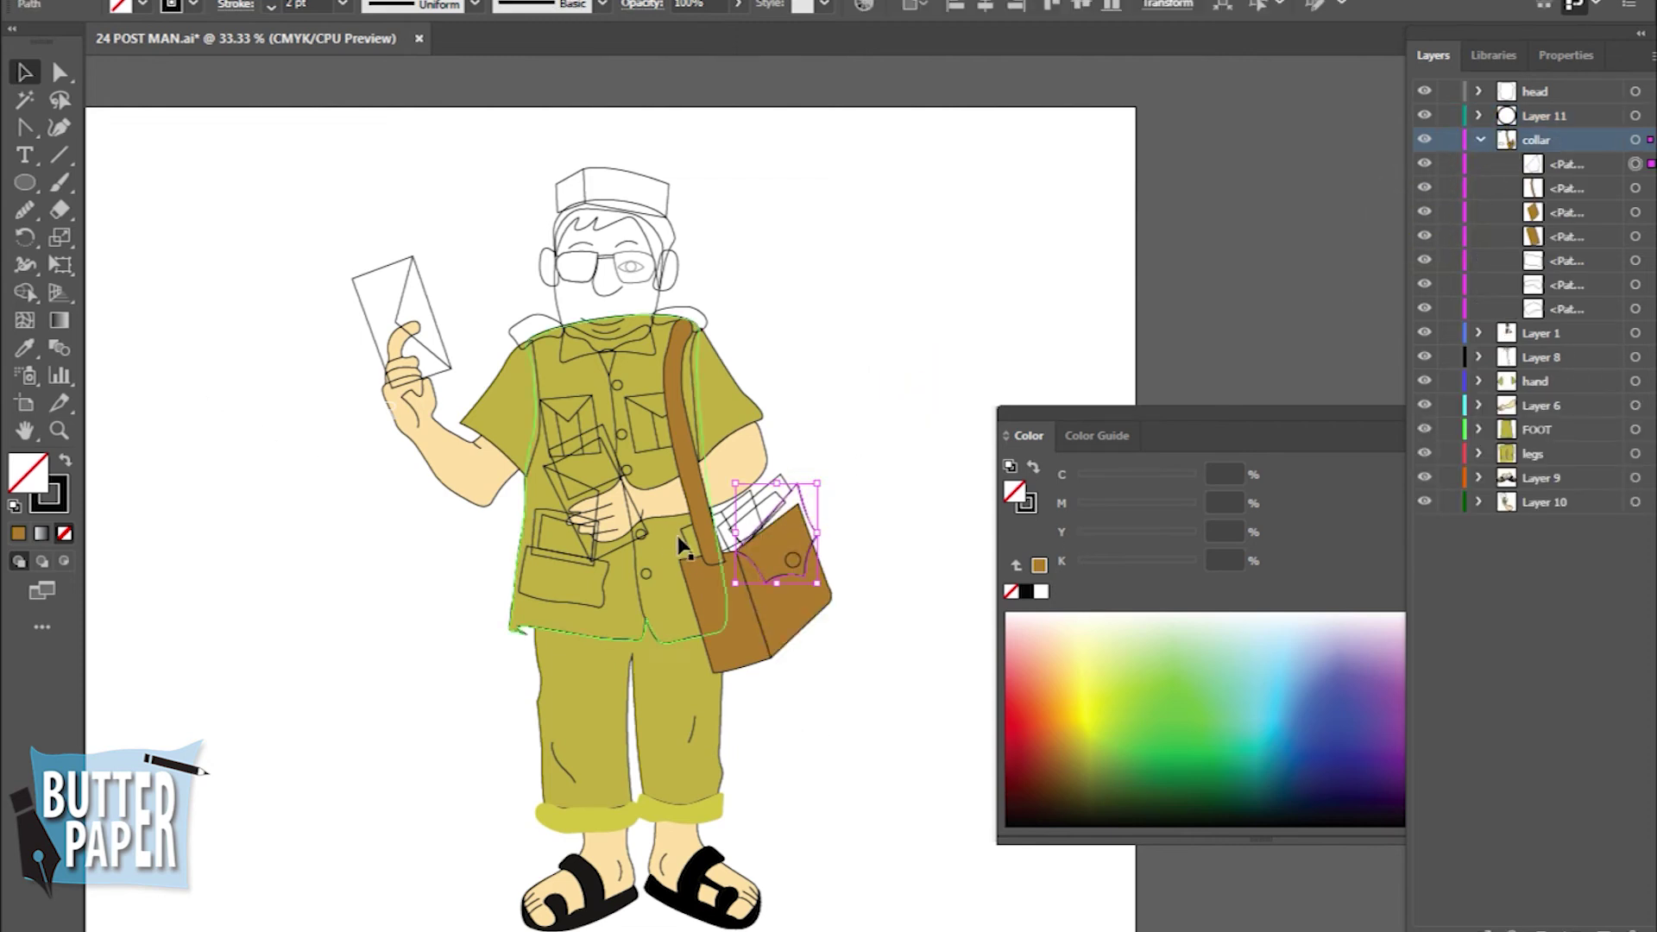
left_click(24, 348)
left_click(734, 643)
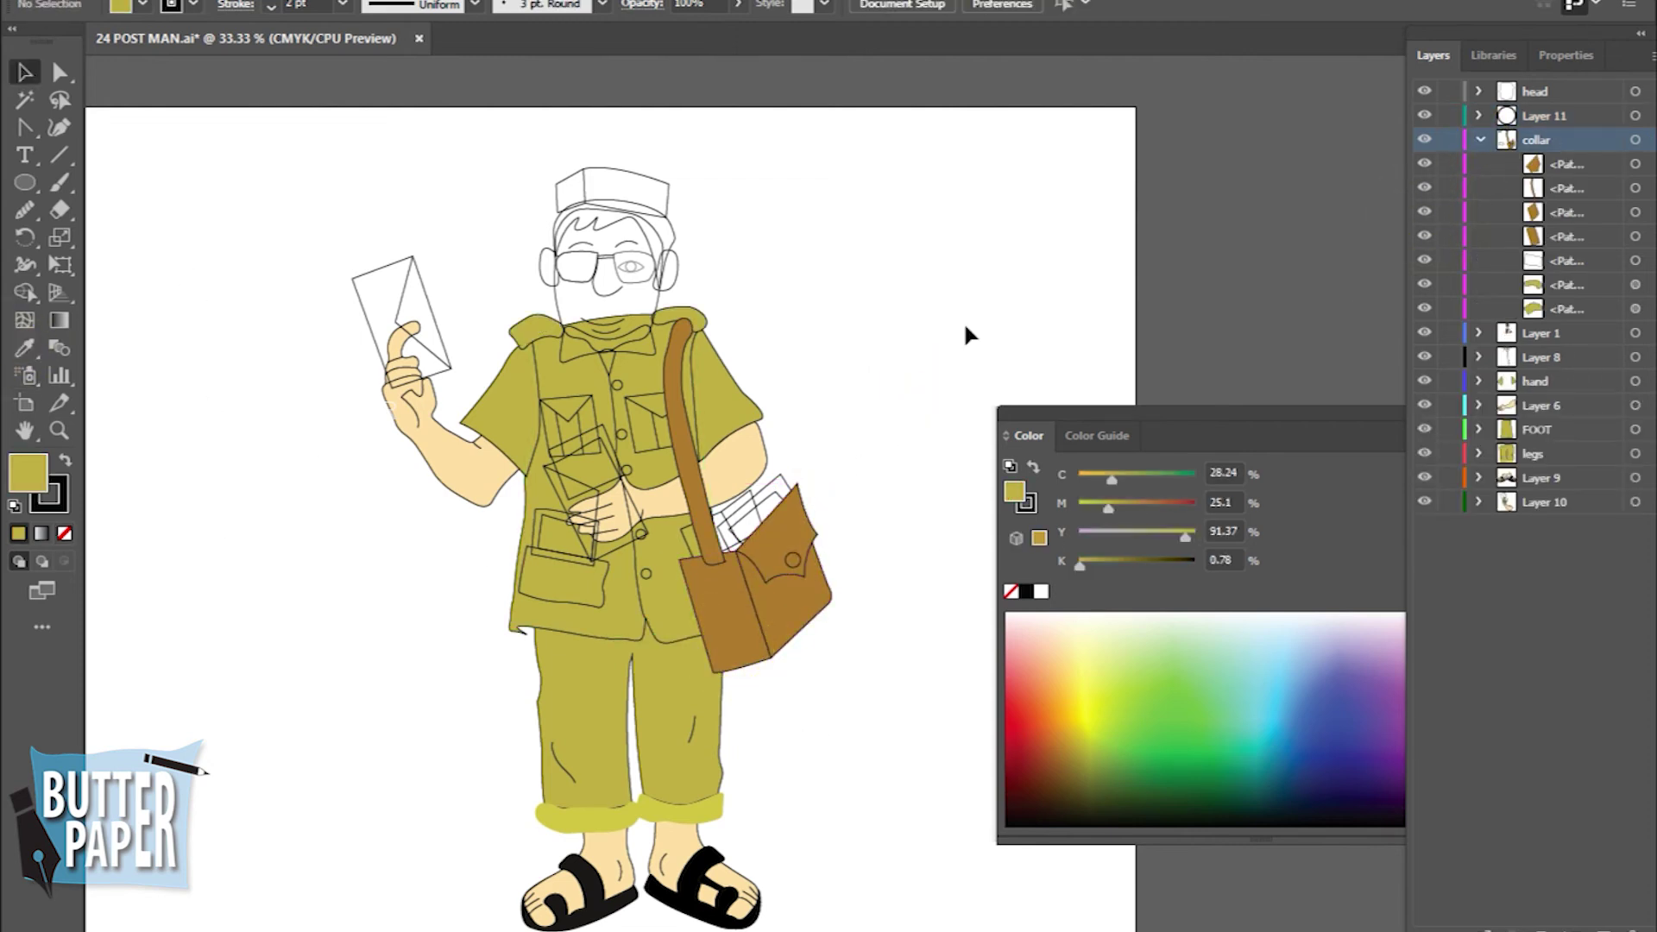
Eyedropper the skin tone onto the face
left_click(560, 285)
left_click(24, 348)
left_click(474, 479)
left_click(24, 74)
left_click(1029, 267)
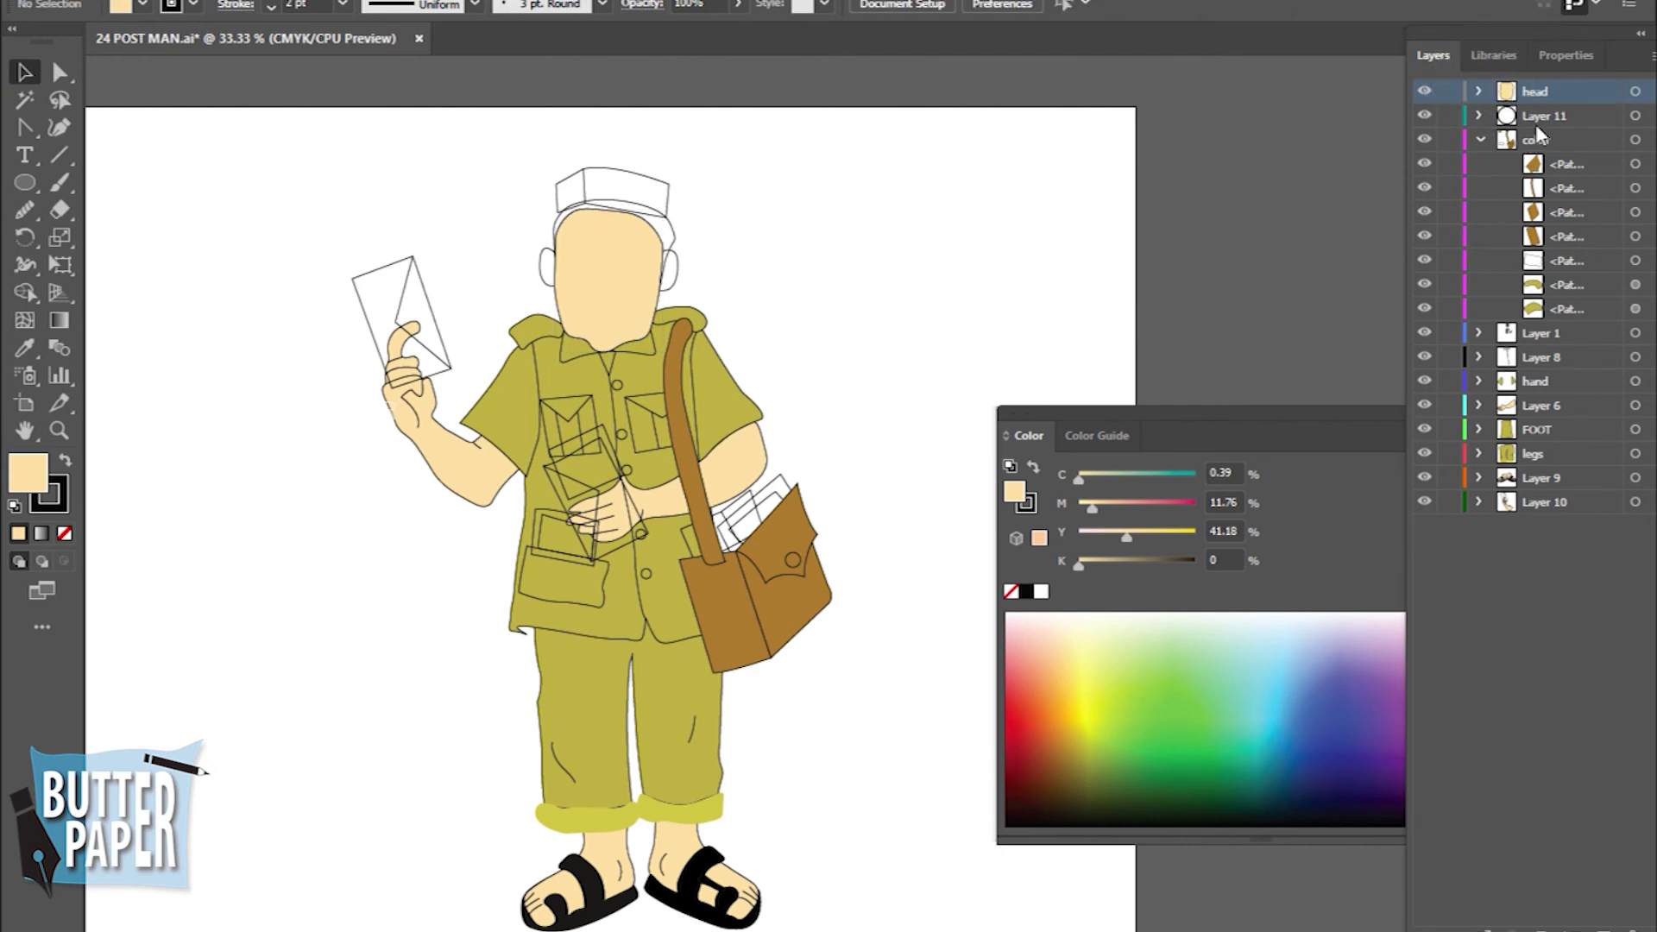
Move the head layer below Layer 1 so glasses, eyes and smile show on top
left_click(1481, 139)
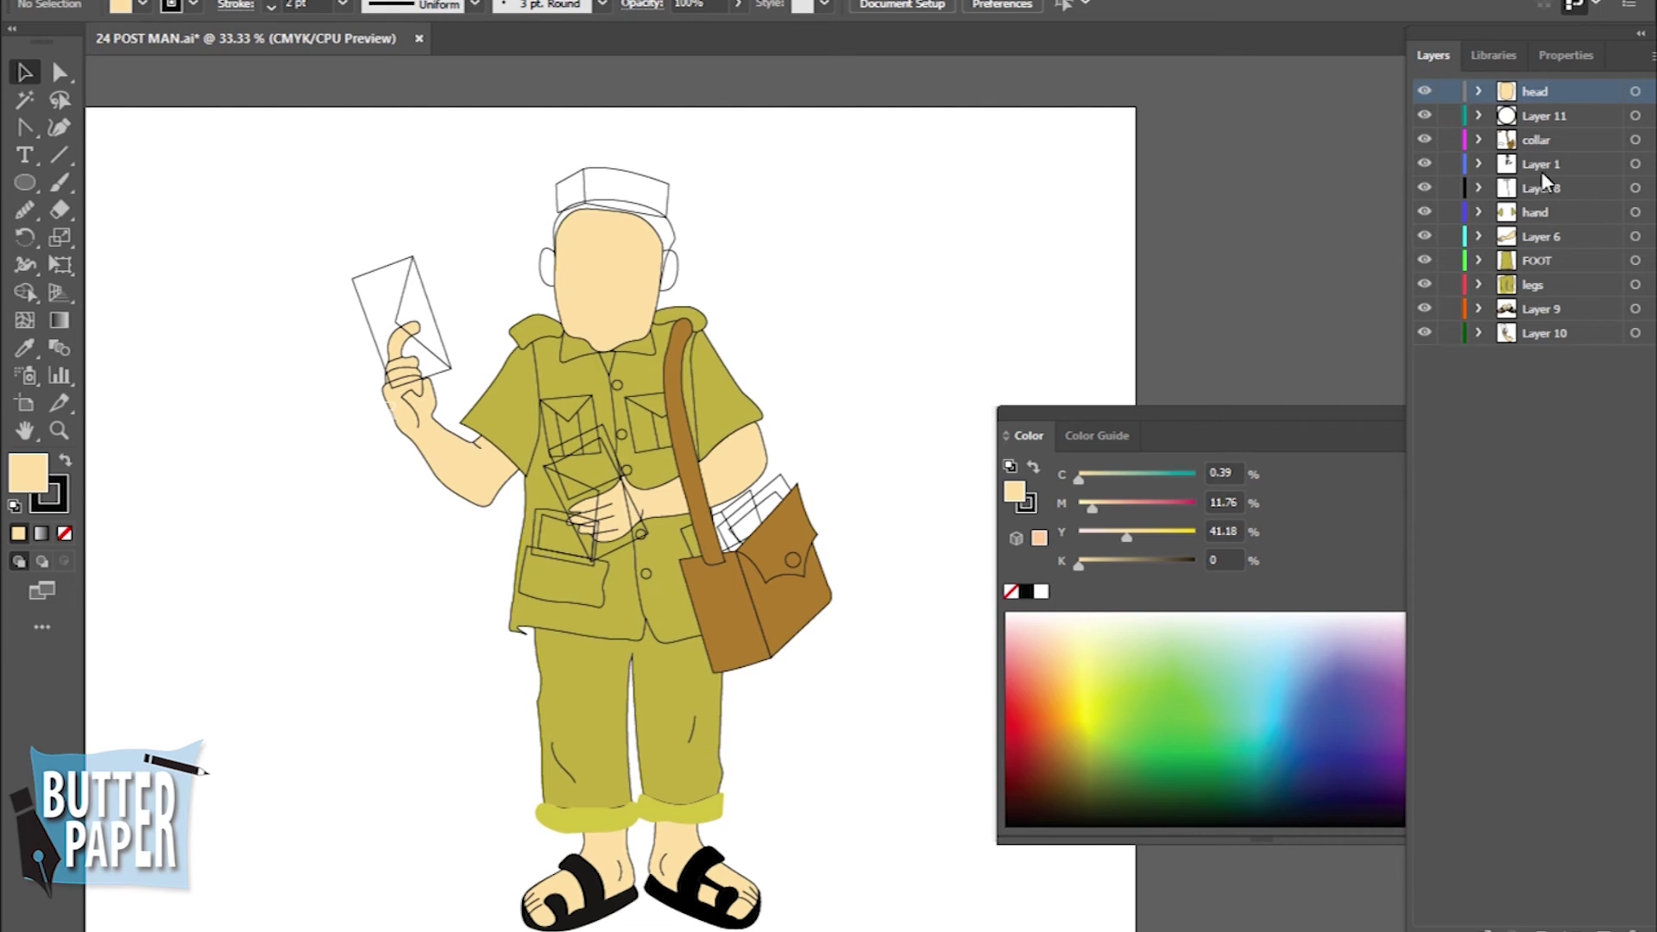
left_click_drag(1533, 93, 1534, 176)
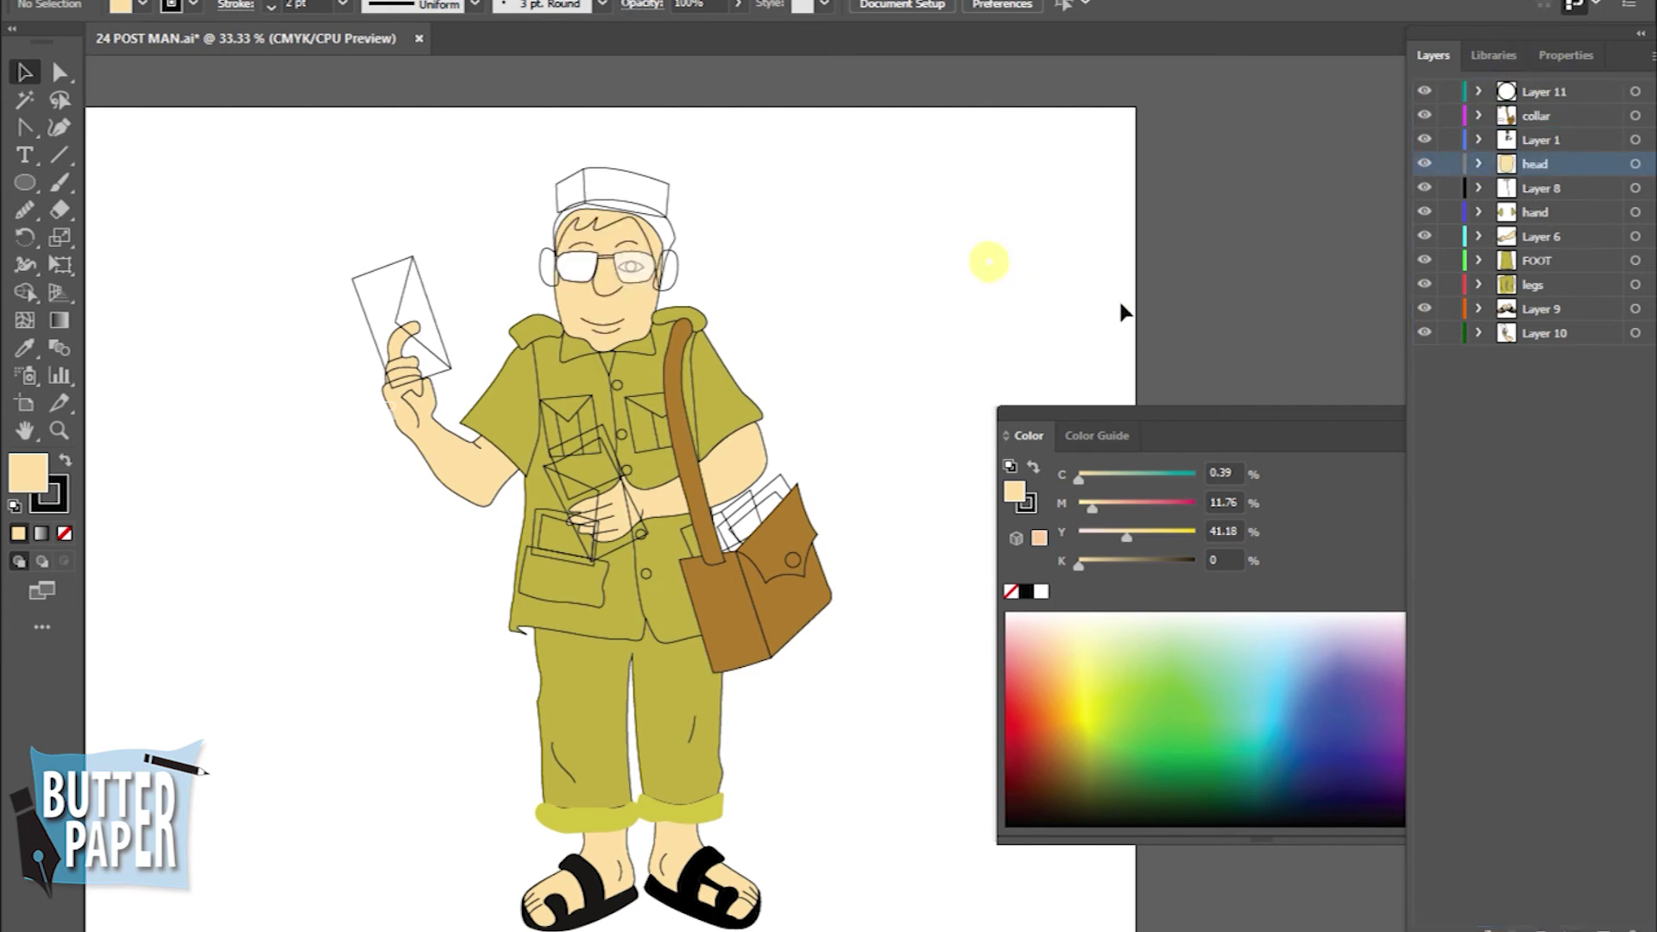
left_click(678, 229)
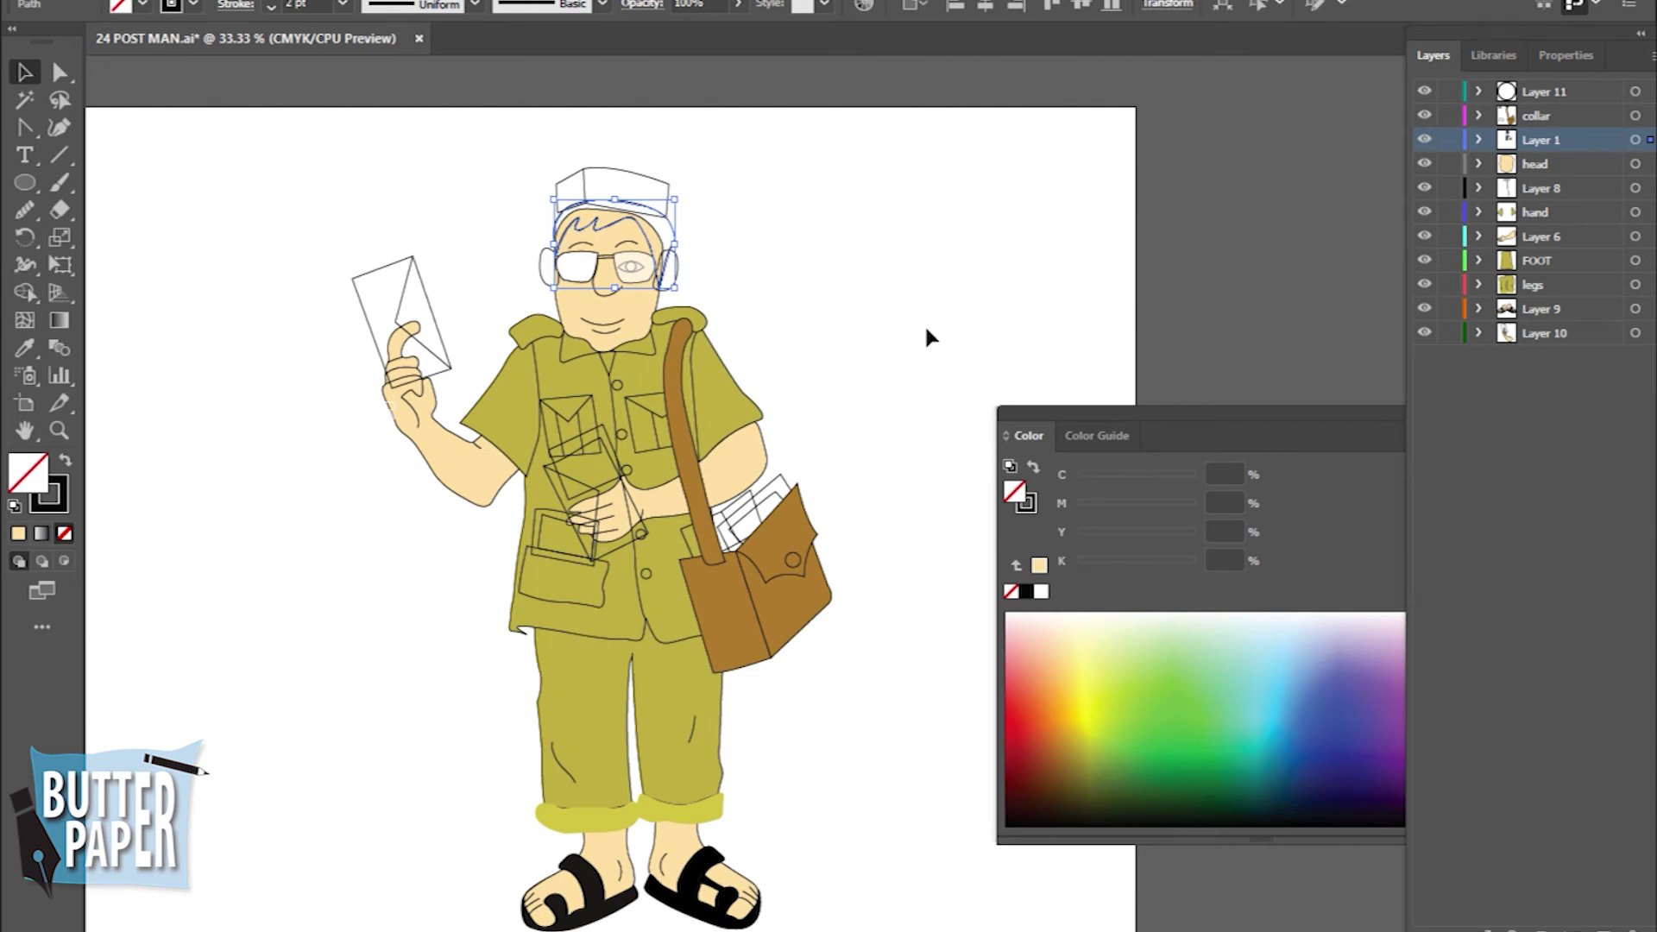
Fill the hair with a dark grey shade from the black's shades and tints
left_click(1026, 591)
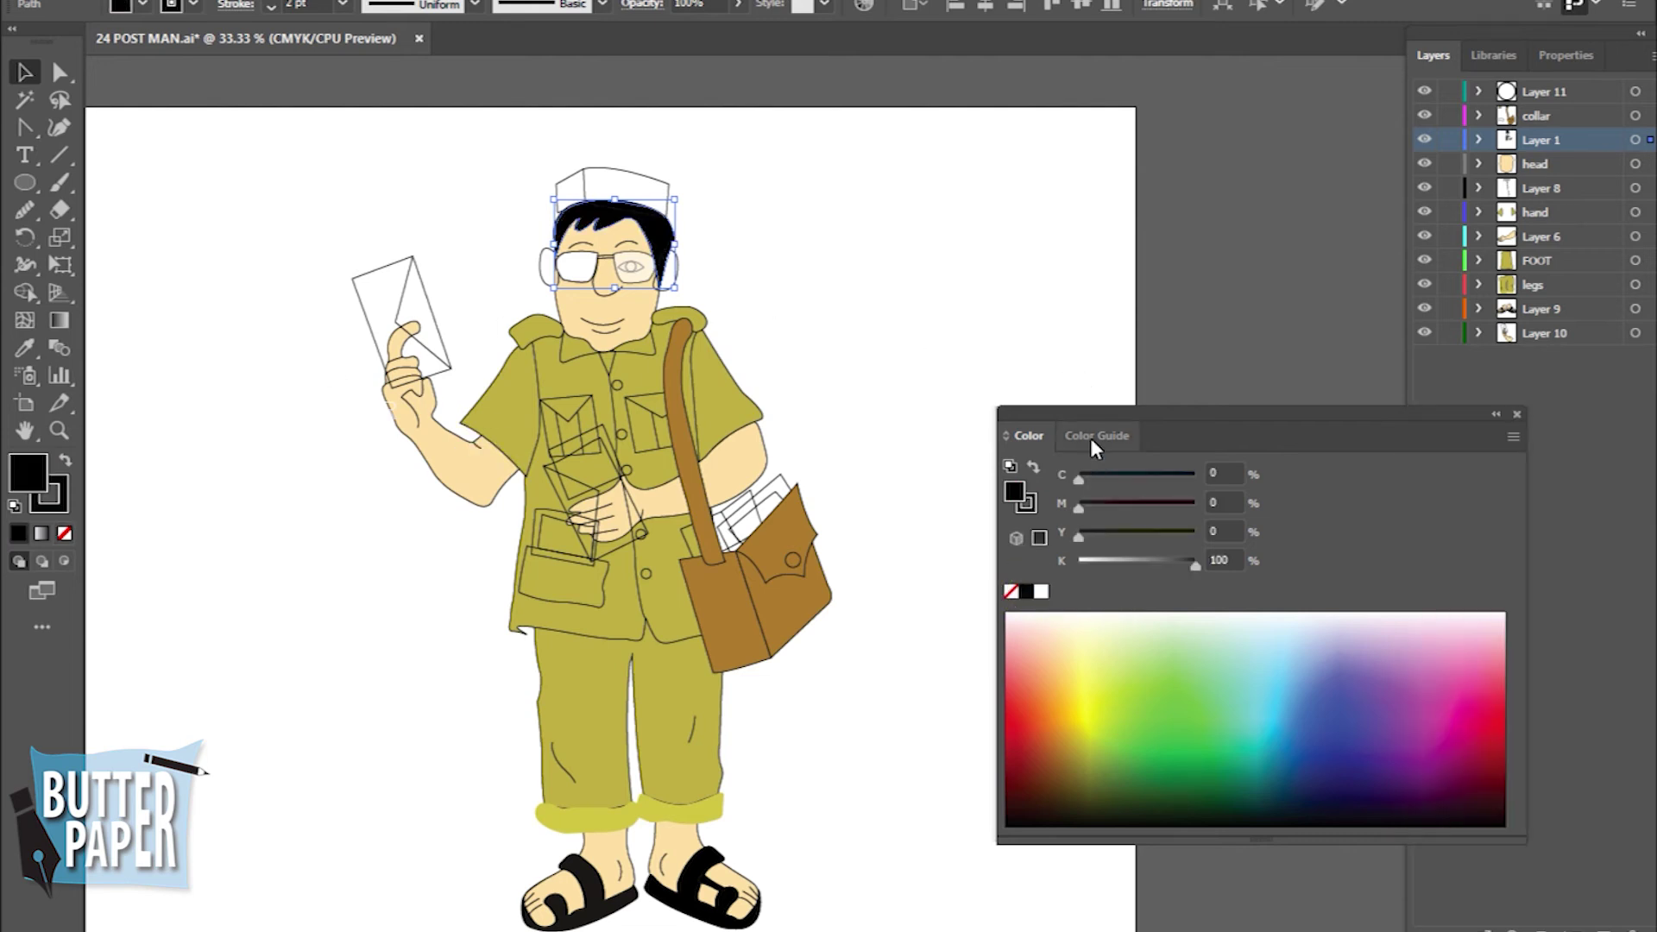
left_click(1092, 440)
left_click(1205, 546)
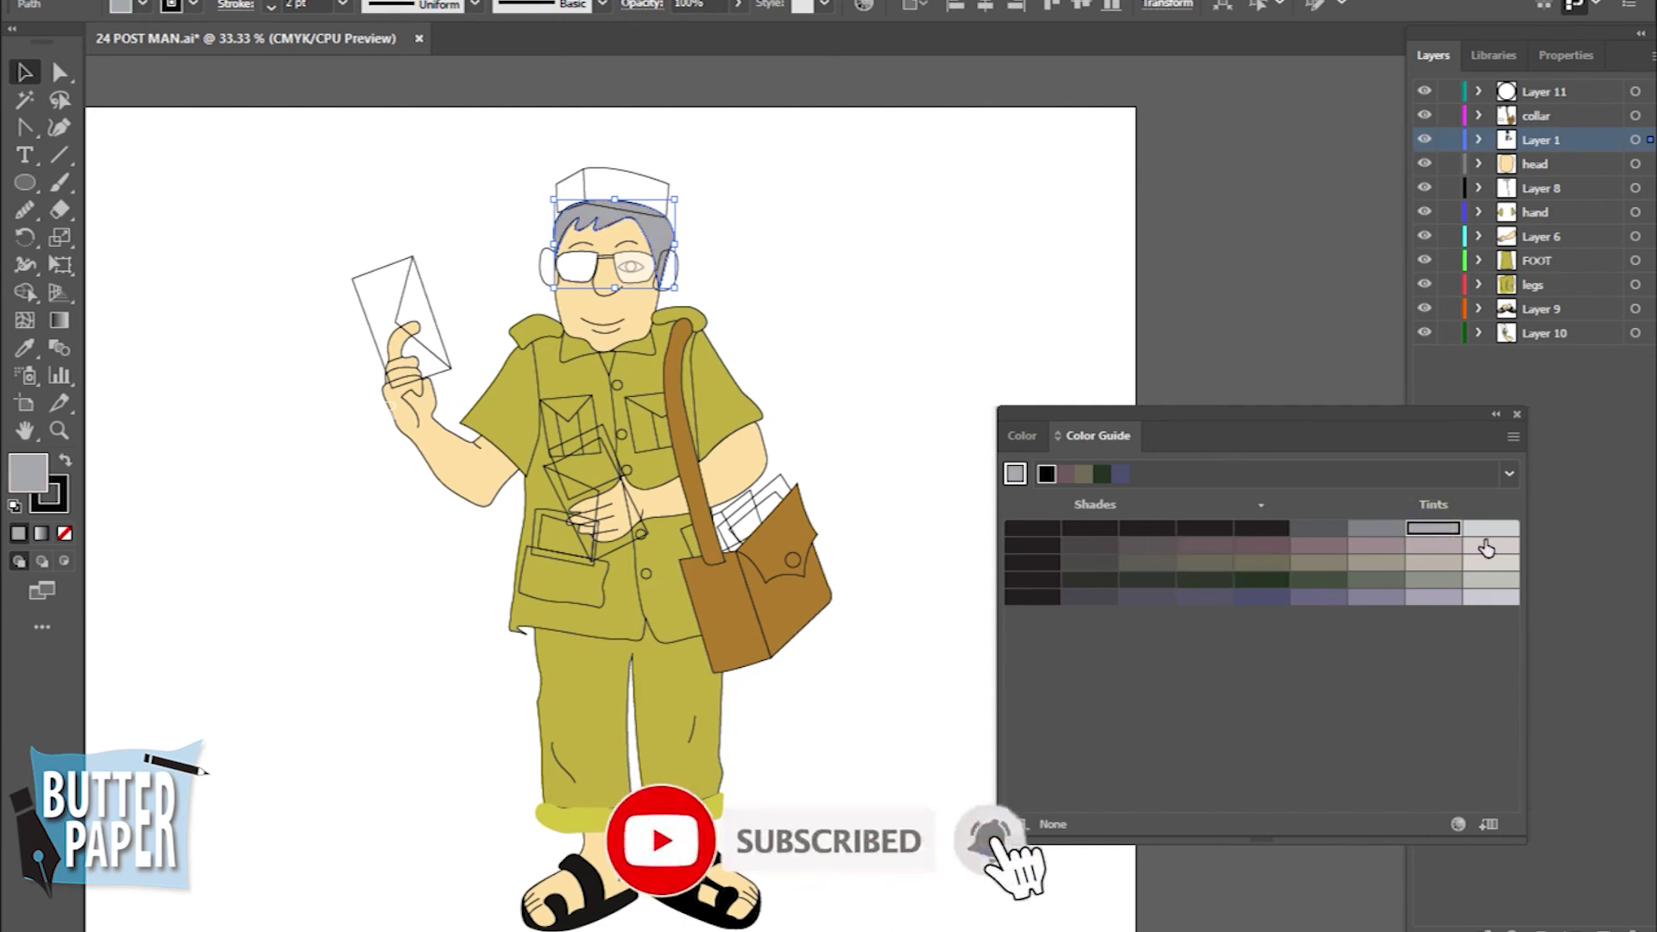
left_click(1148, 549)
left_click(1074, 332)
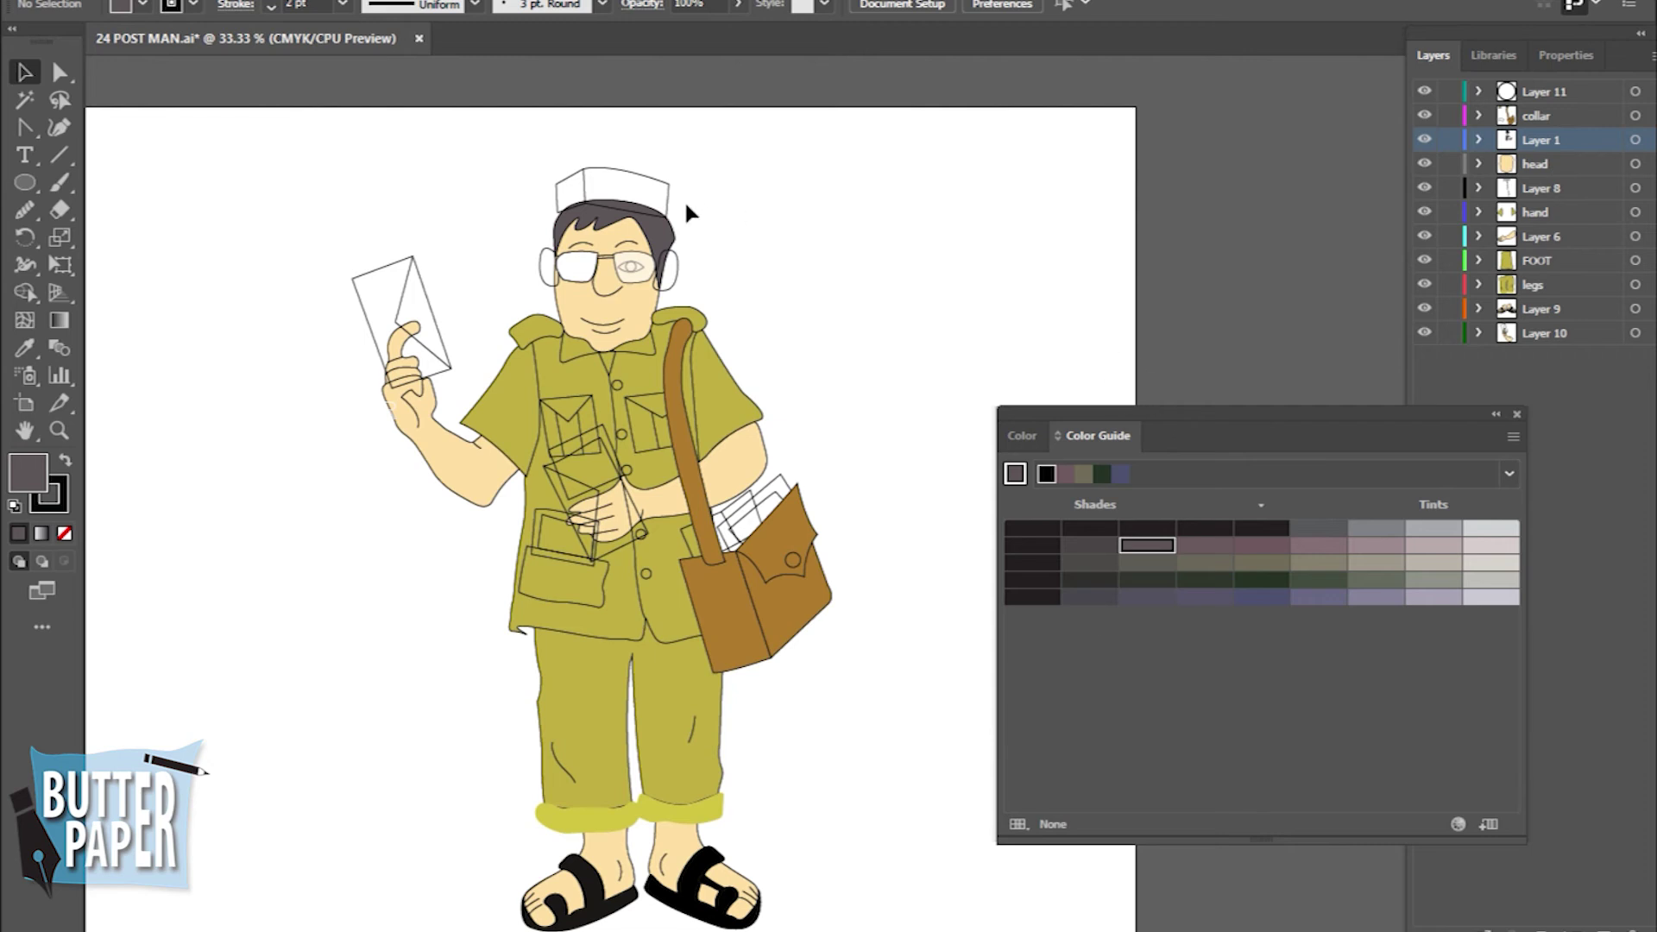
Eyedropper the shirt's olive onto the cap
left_click(653, 185)
left_click(25, 348)
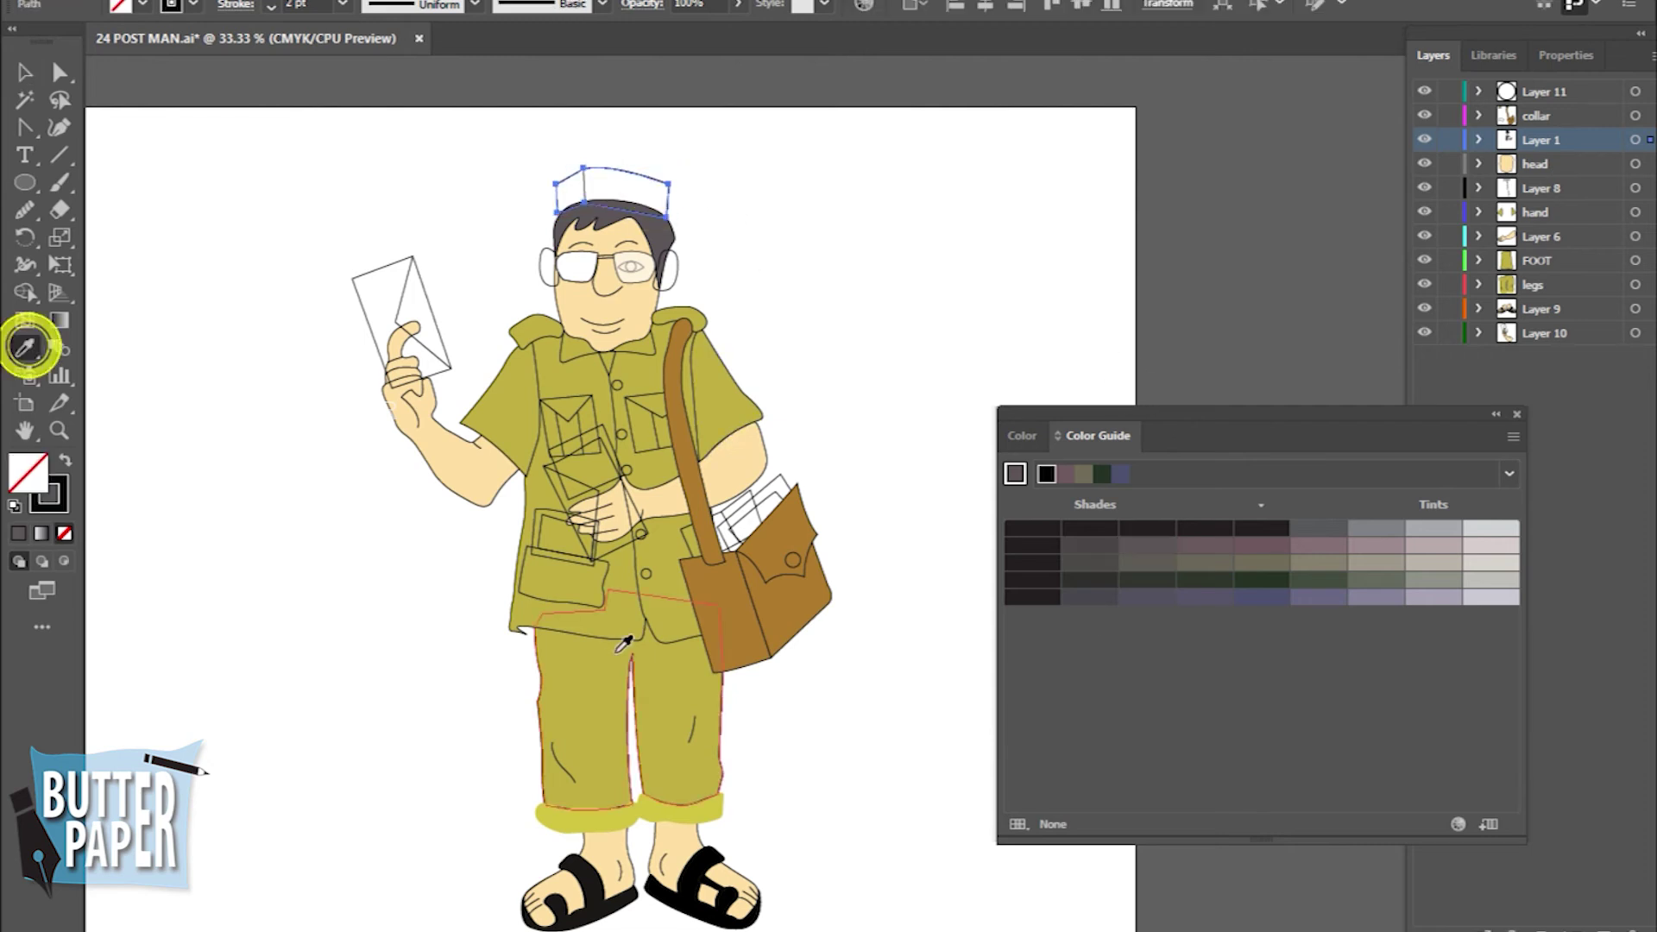
left_click(520, 406)
key("v")
left_click(906, 297)
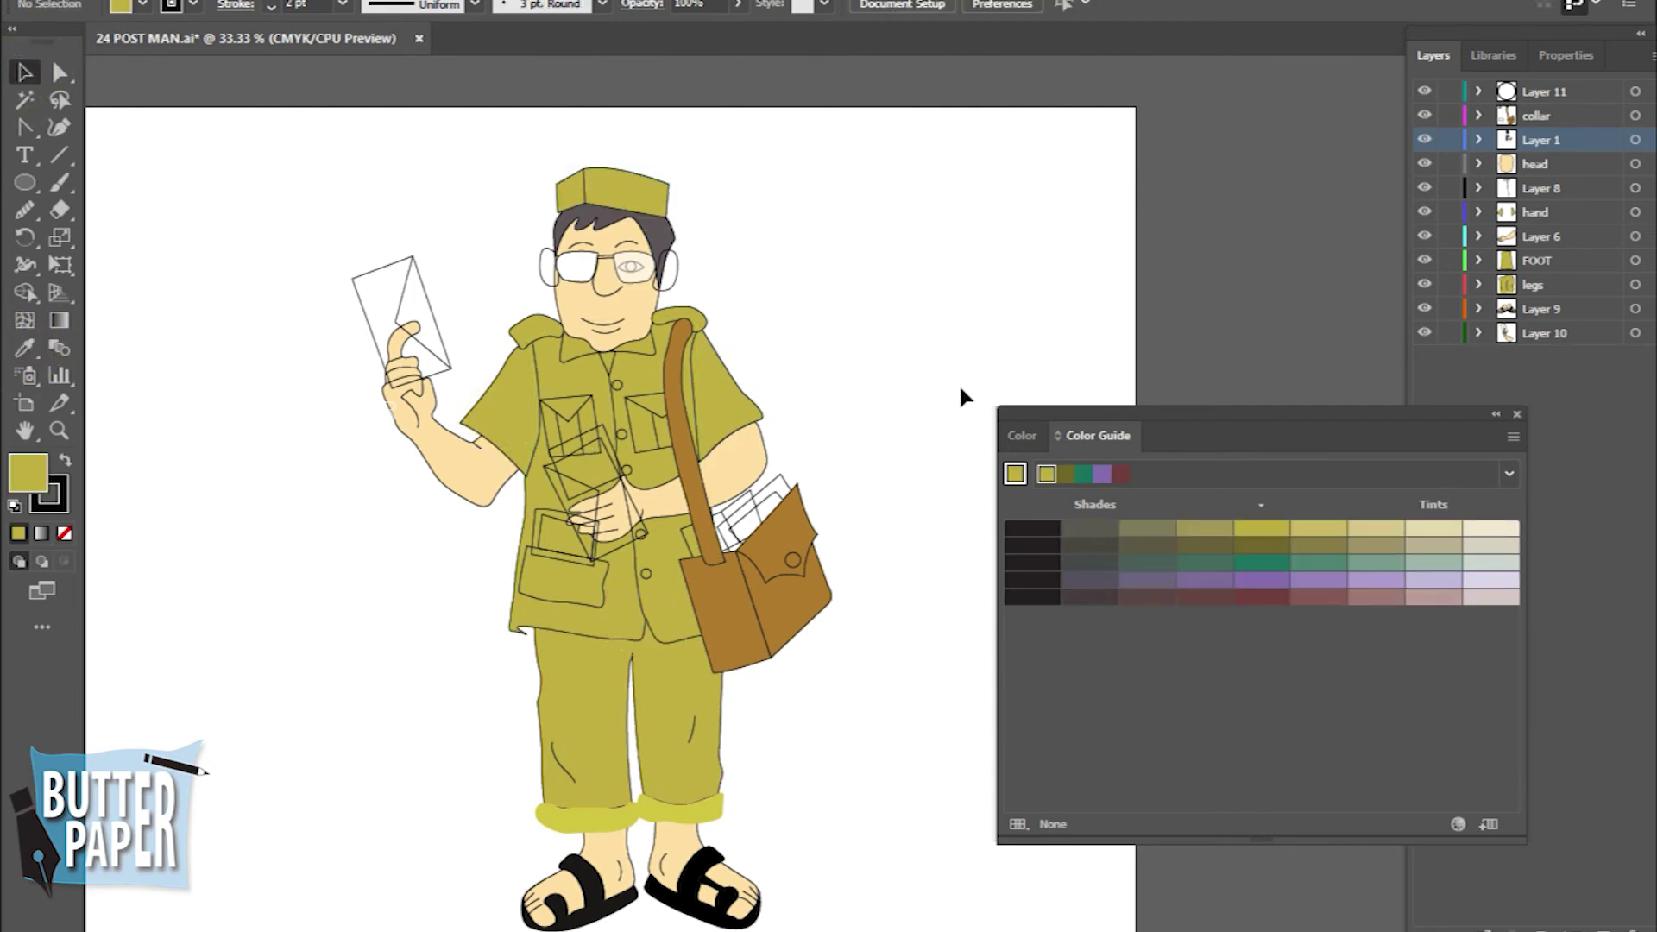
Eyedropper the face's skin tone onto both ears and save the drawing
left_click(678, 281)
left_click(543, 283, "shift")
left_click(24, 348)
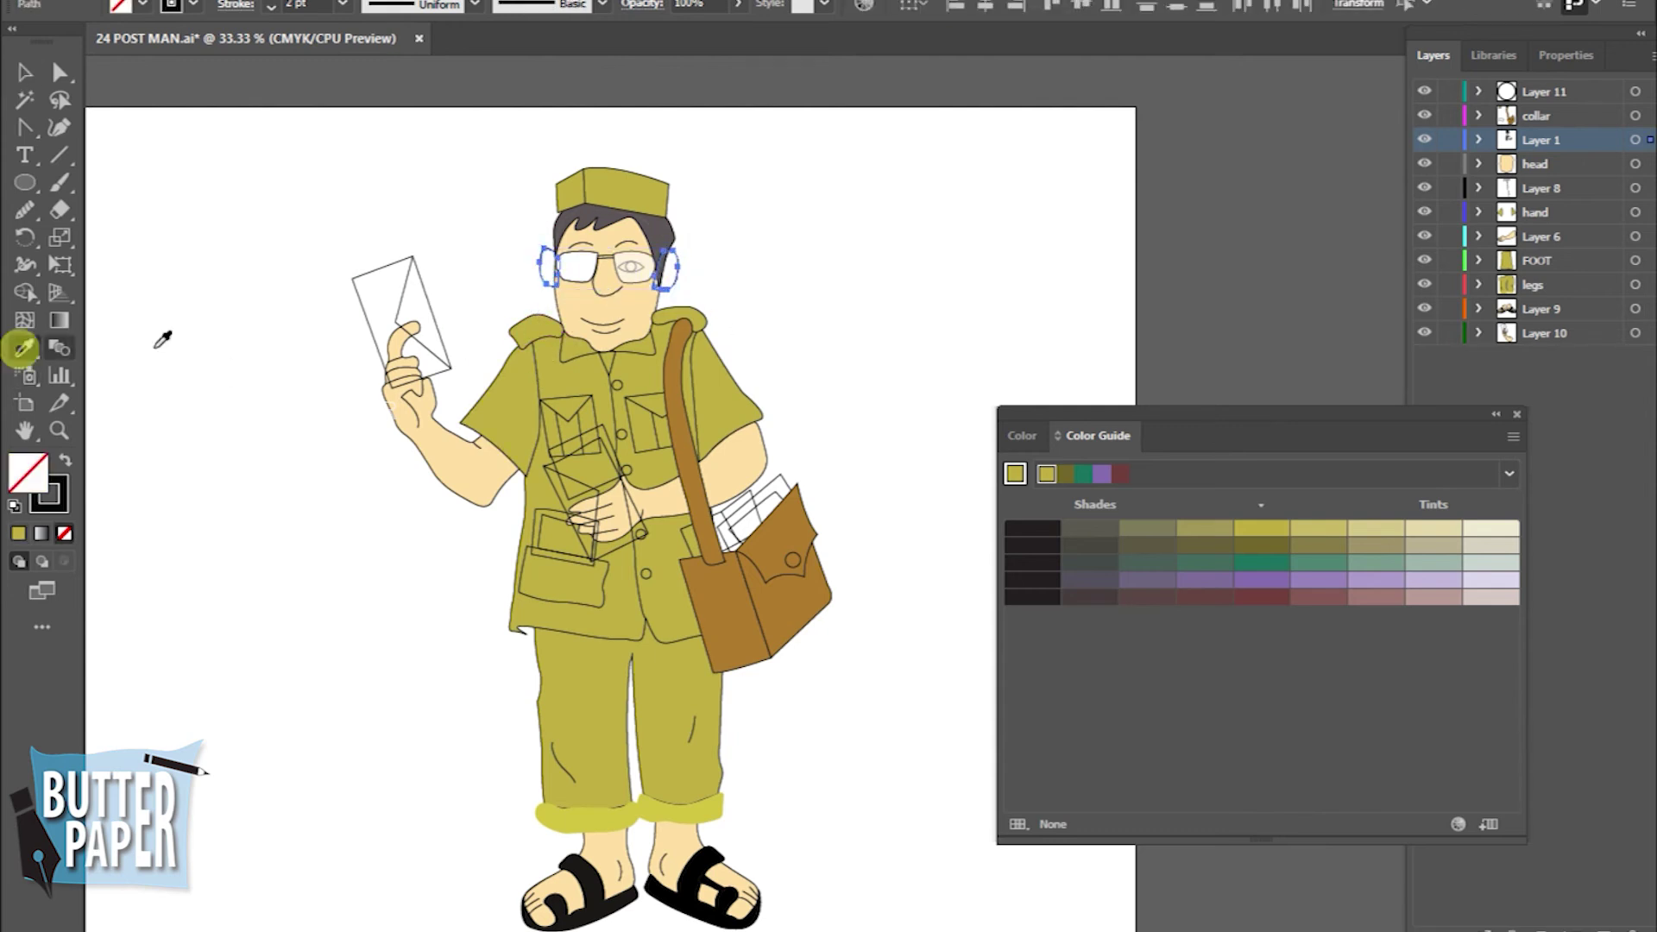
left_click(573, 298)
key("v")
left_click(977, 321)
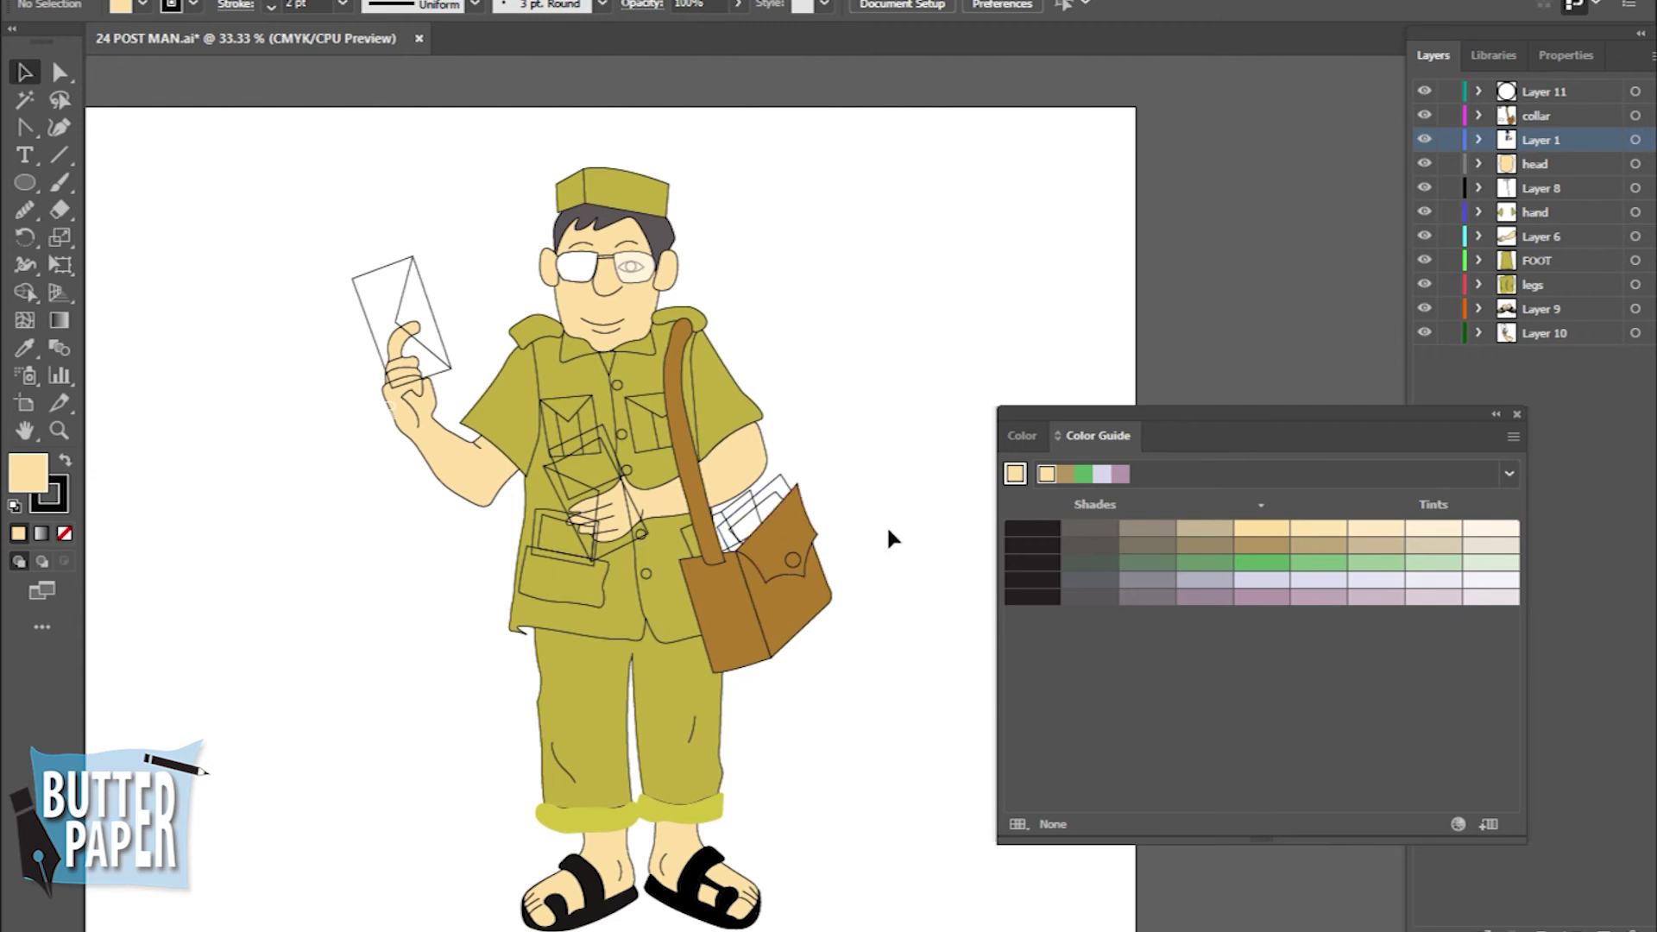
left_click(164, 173)
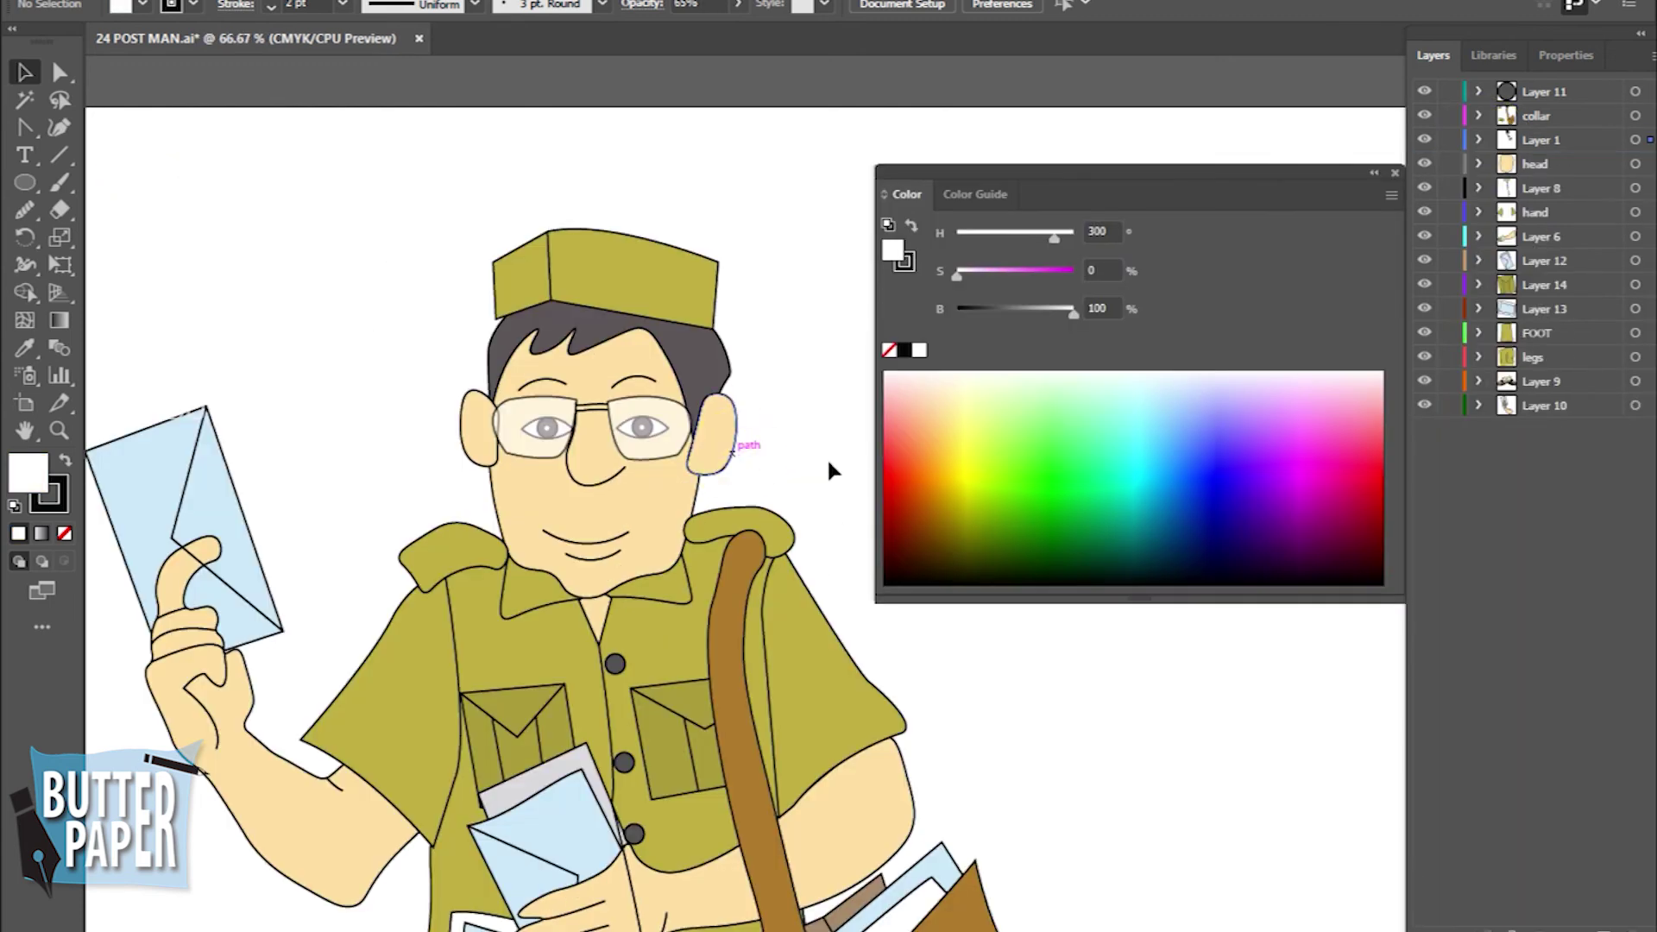
Paste both ears in place onto a new Layer 15 created above Layer 8
left_click(692, 504)
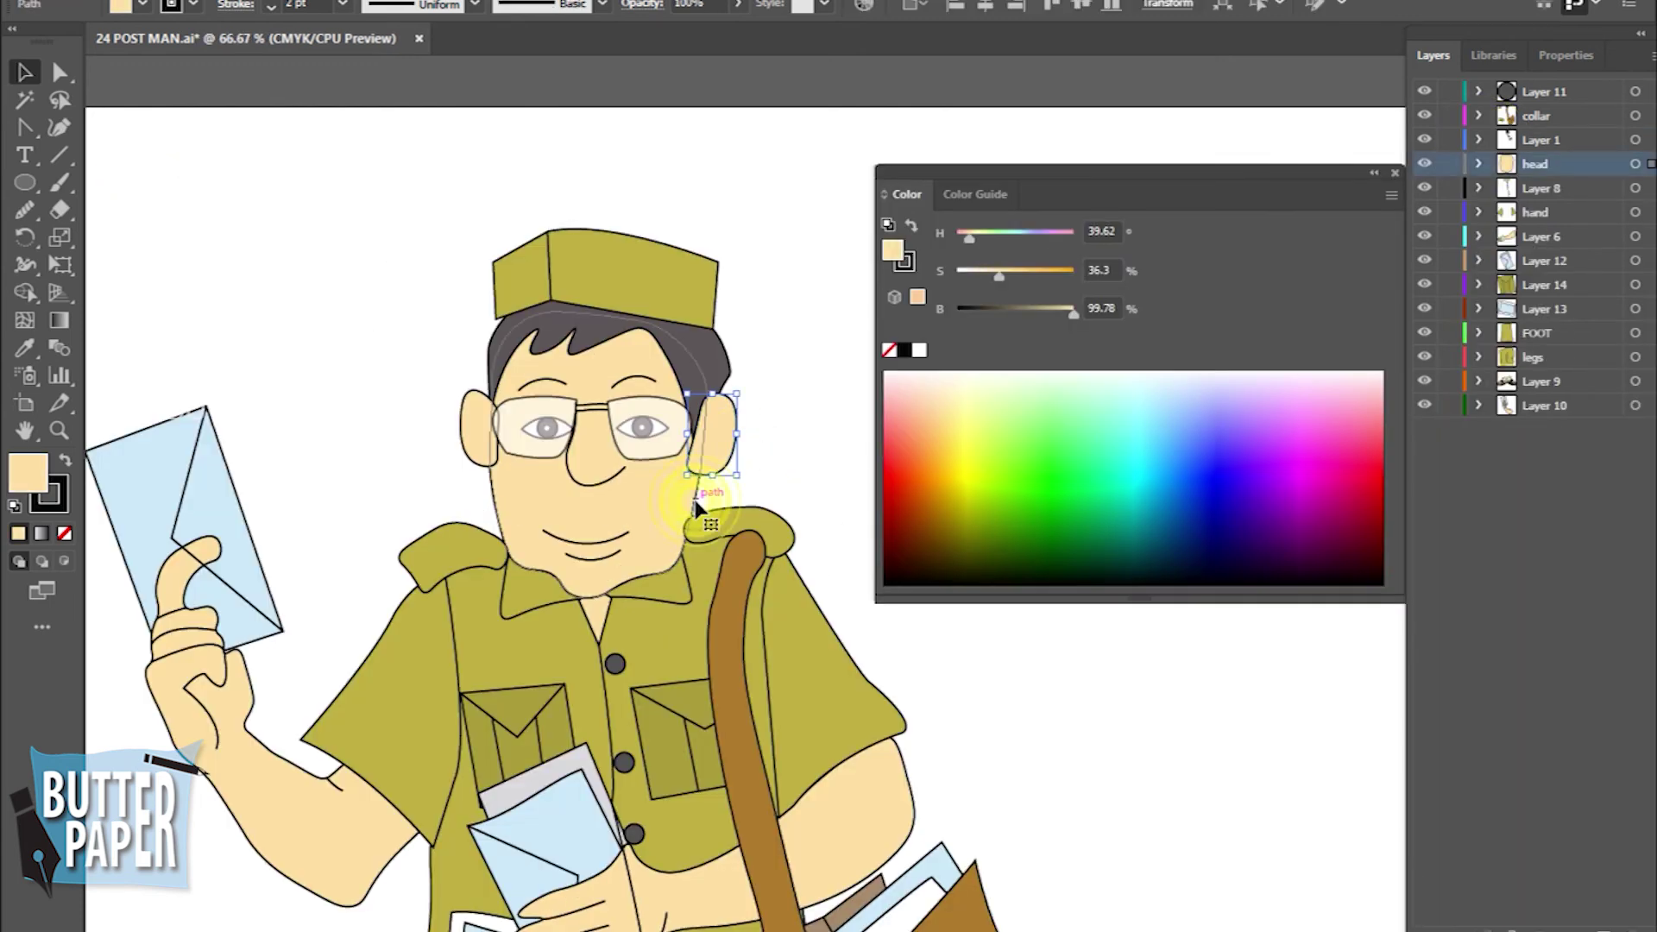
left_click(738, 432)
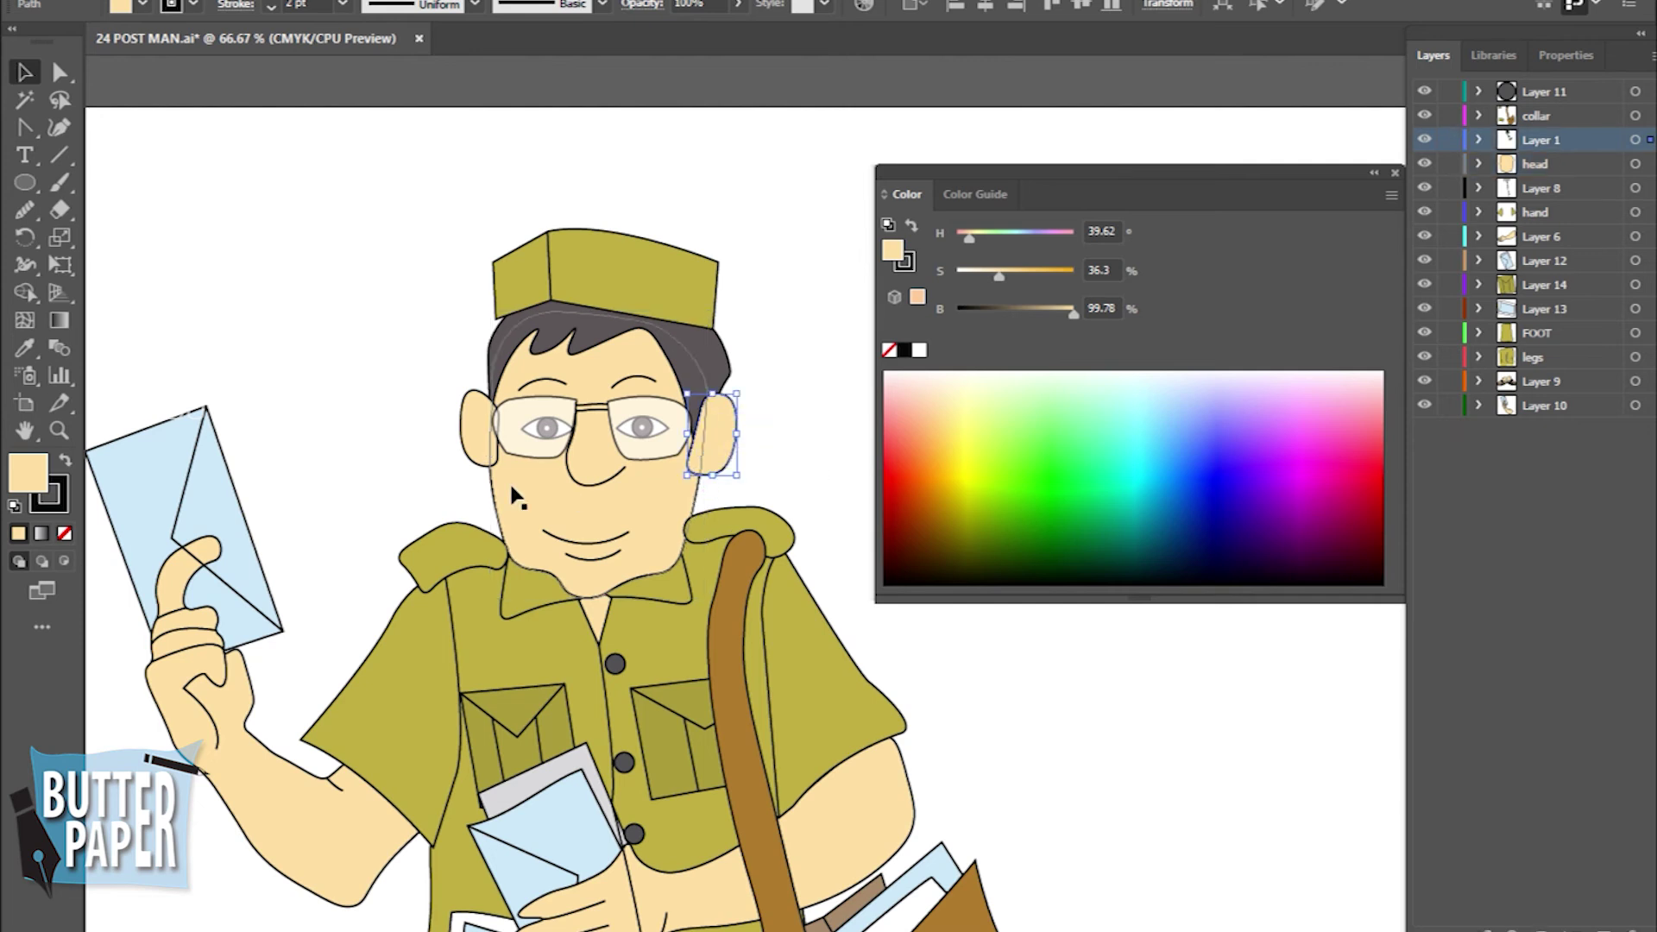
left_click(465, 458, "shift")
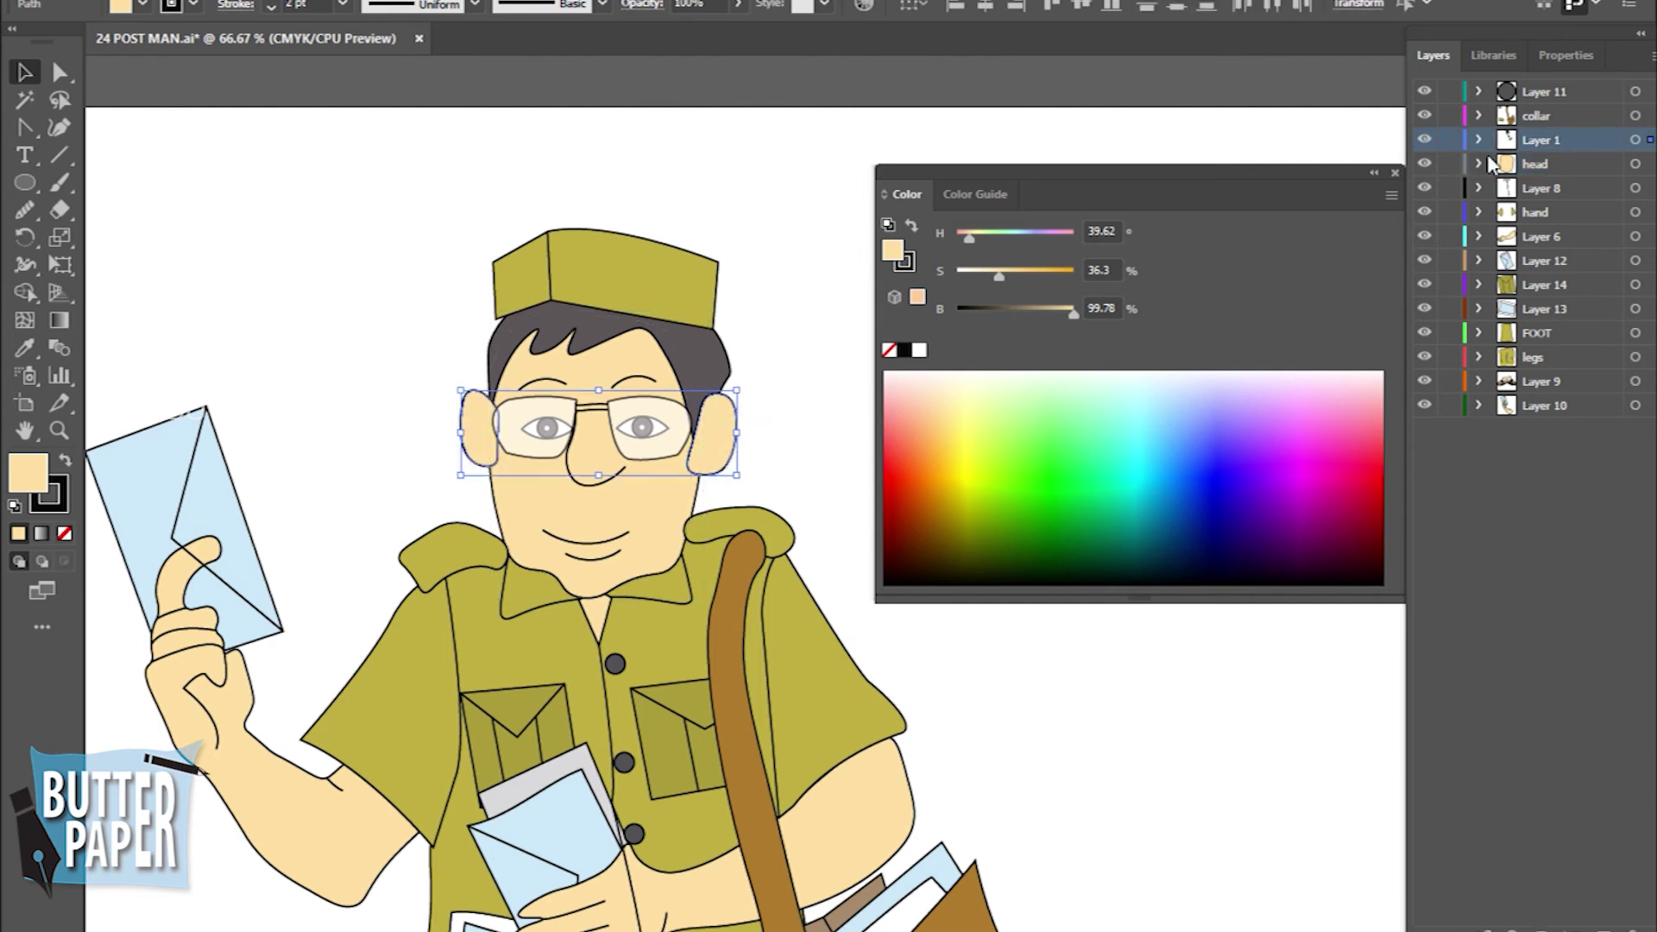
left_click(1478, 139)
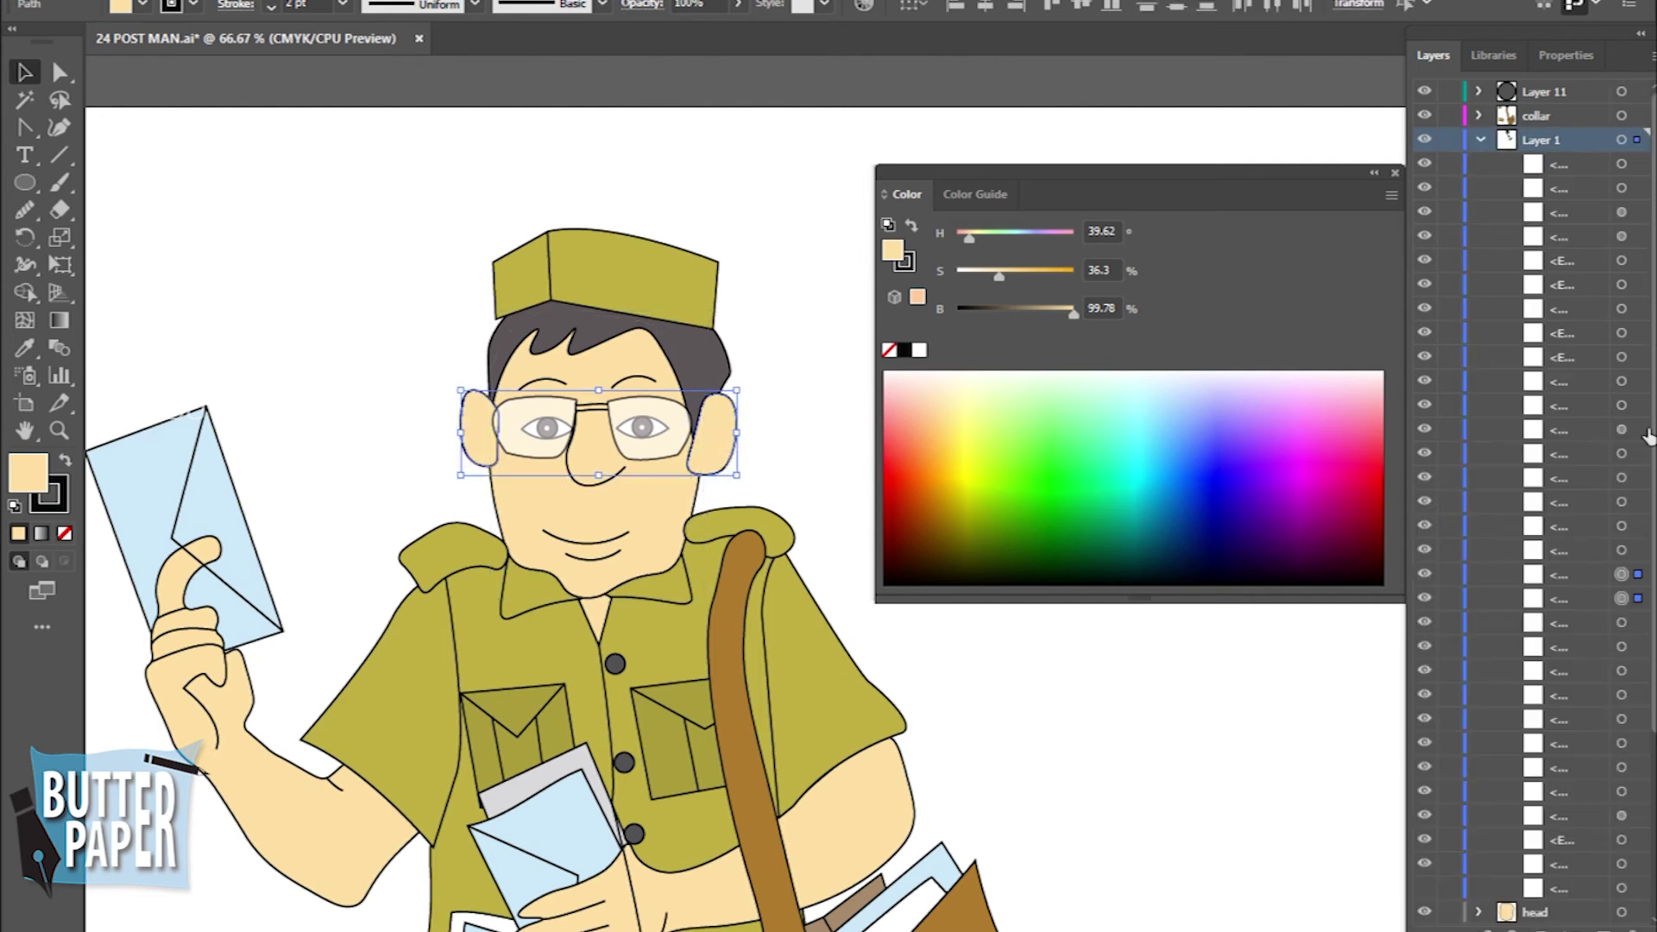
left_click(1333, 634)
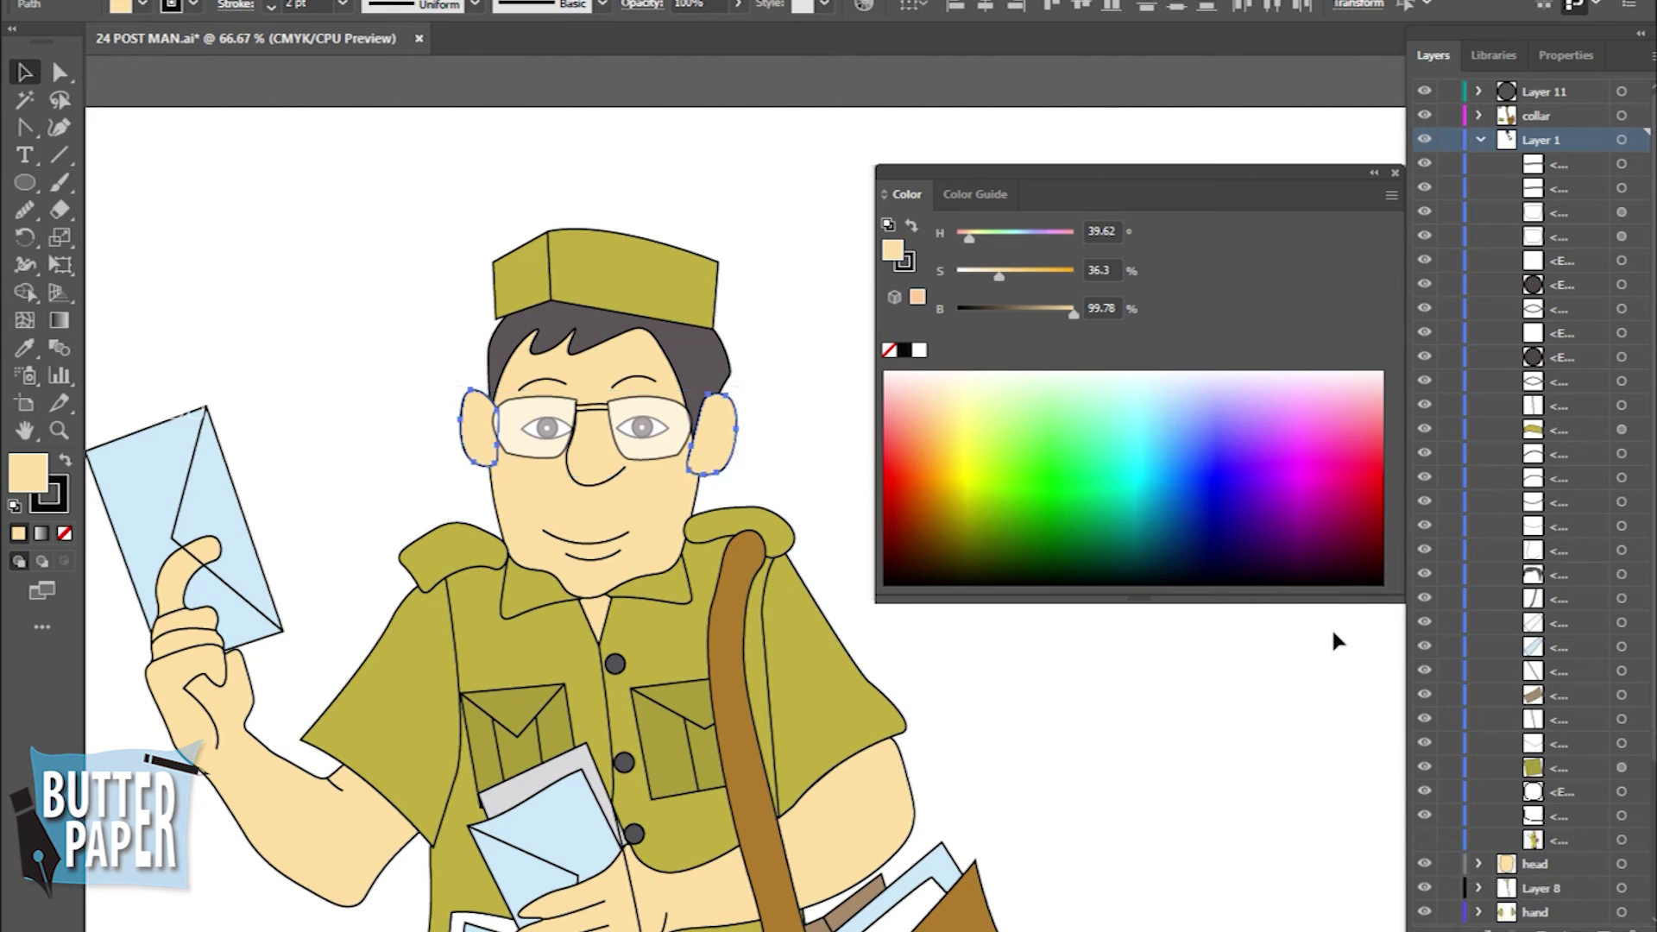
left_click(1478, 140)
left_click(1532, 194)
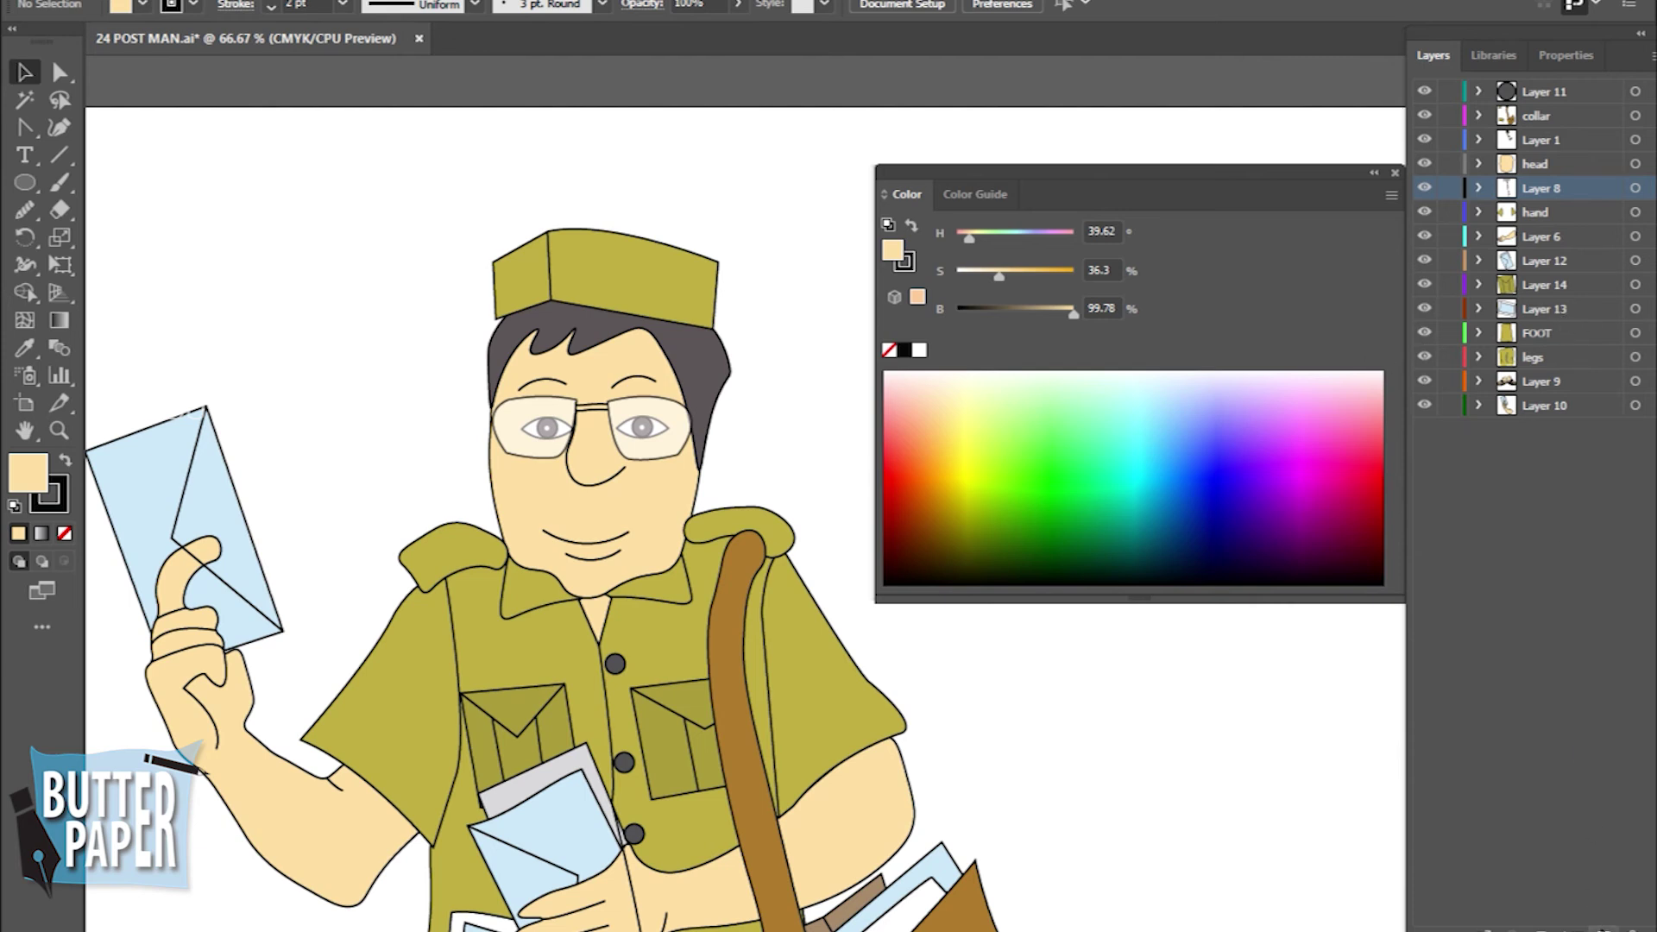
left_click(1601, 915)
key("ctrl+f")
Redraw the hair's right edge with the Pencil so it reaches down to the ear
left_click(1027, 717)
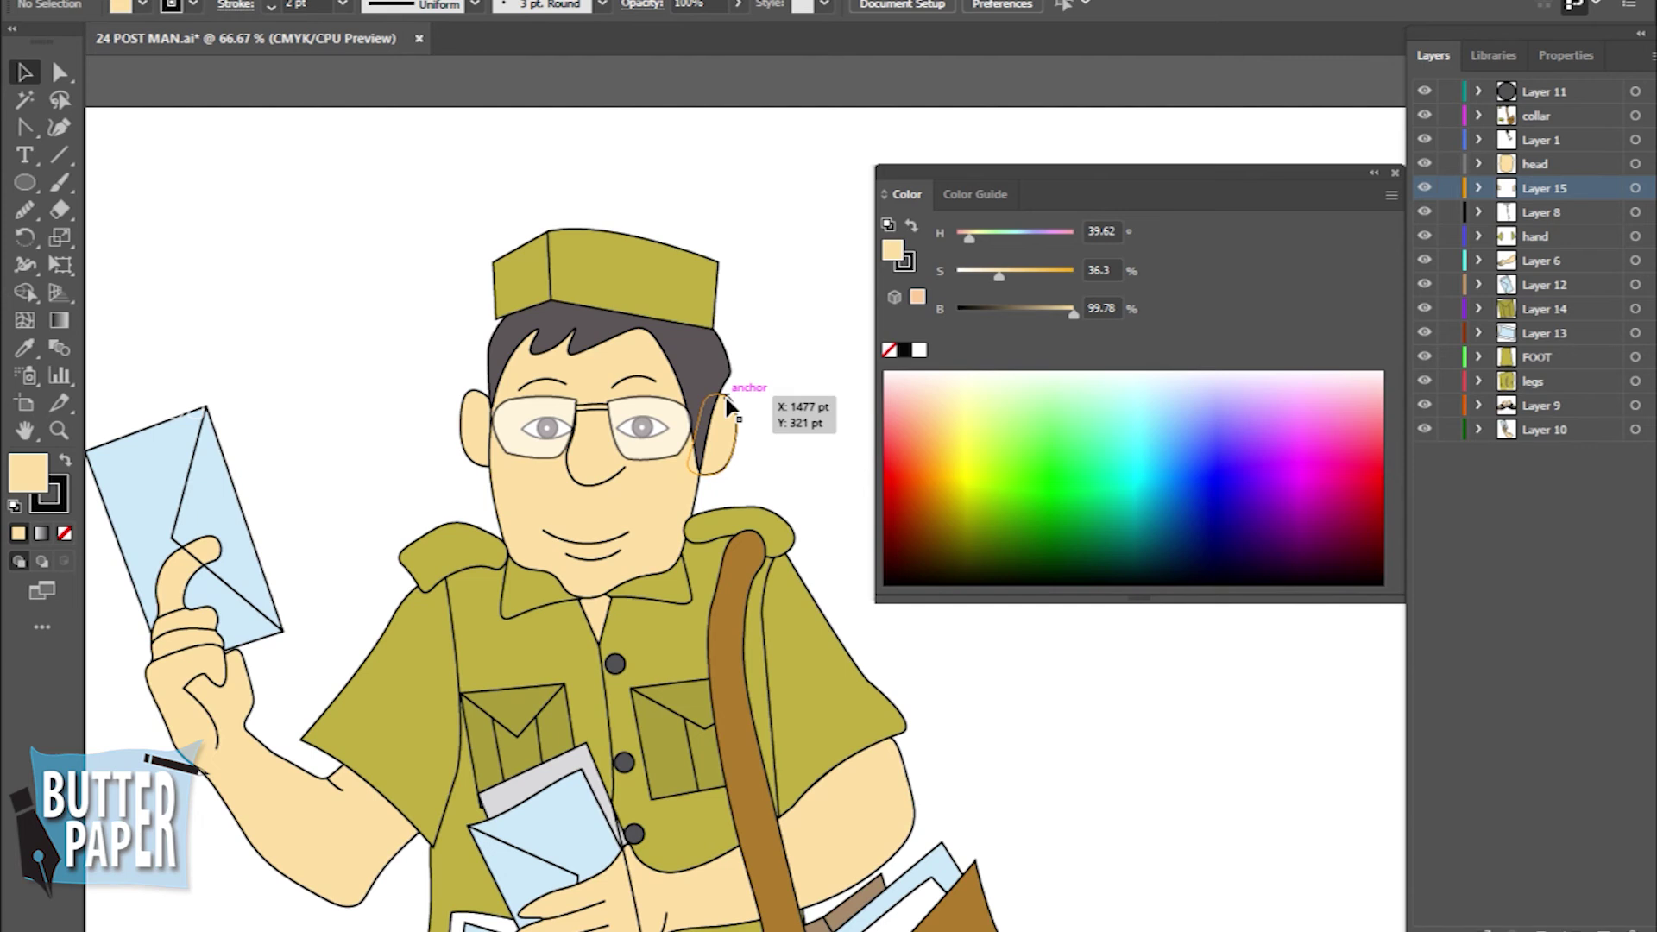
left_click(725, 367)
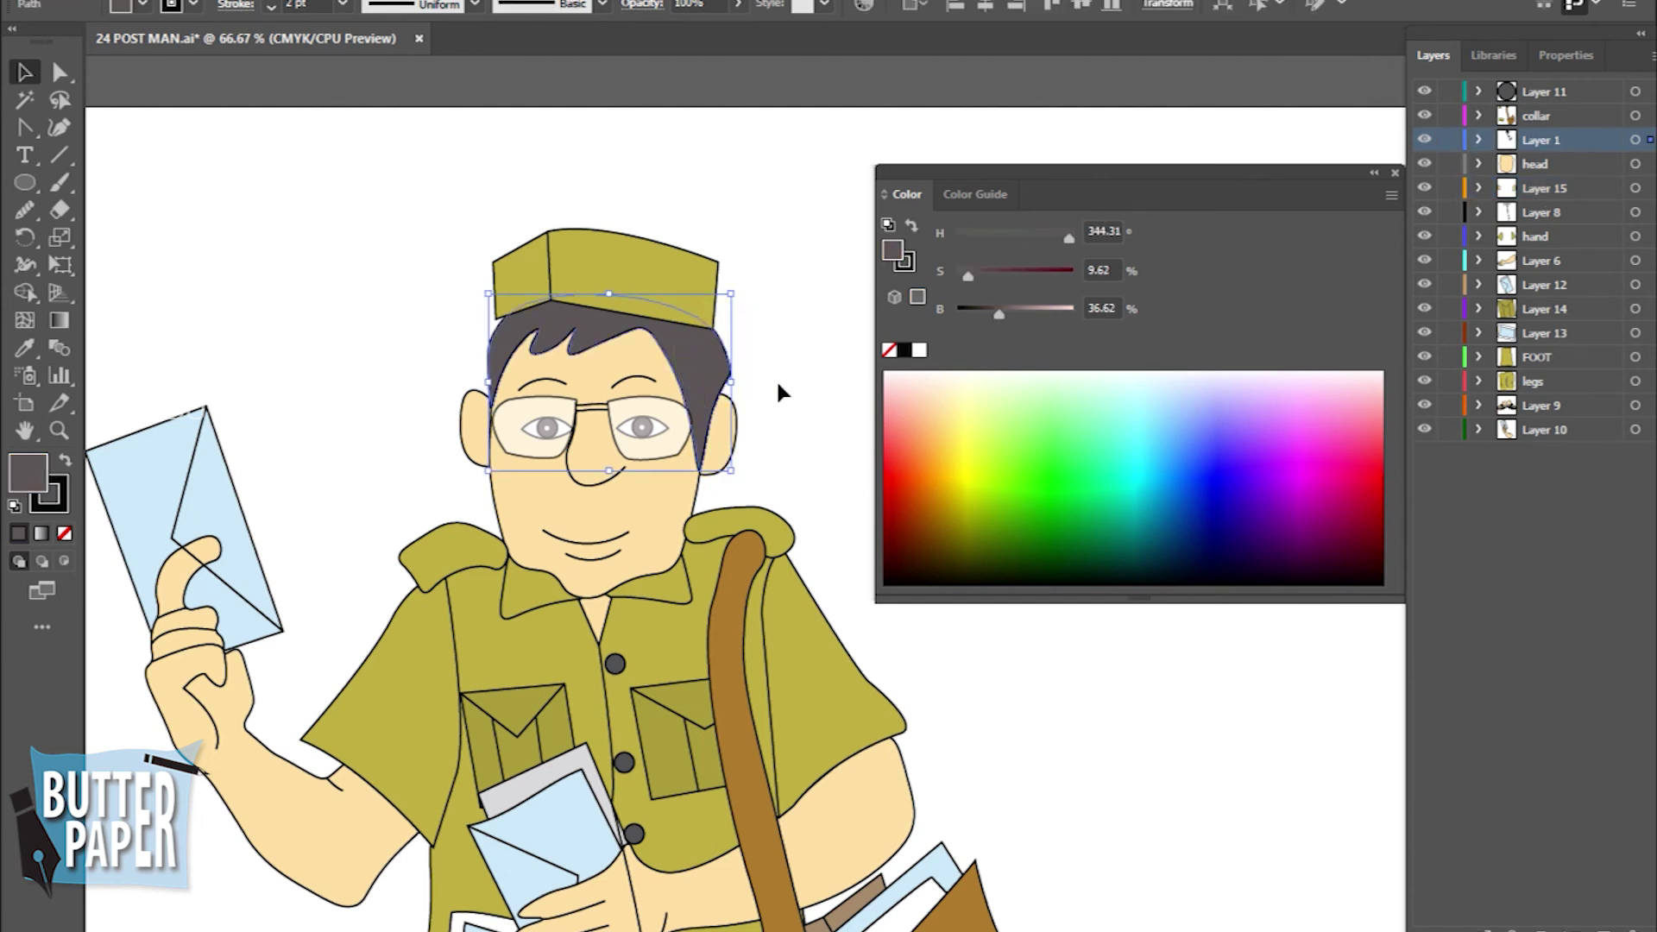
left_click(24, 210)
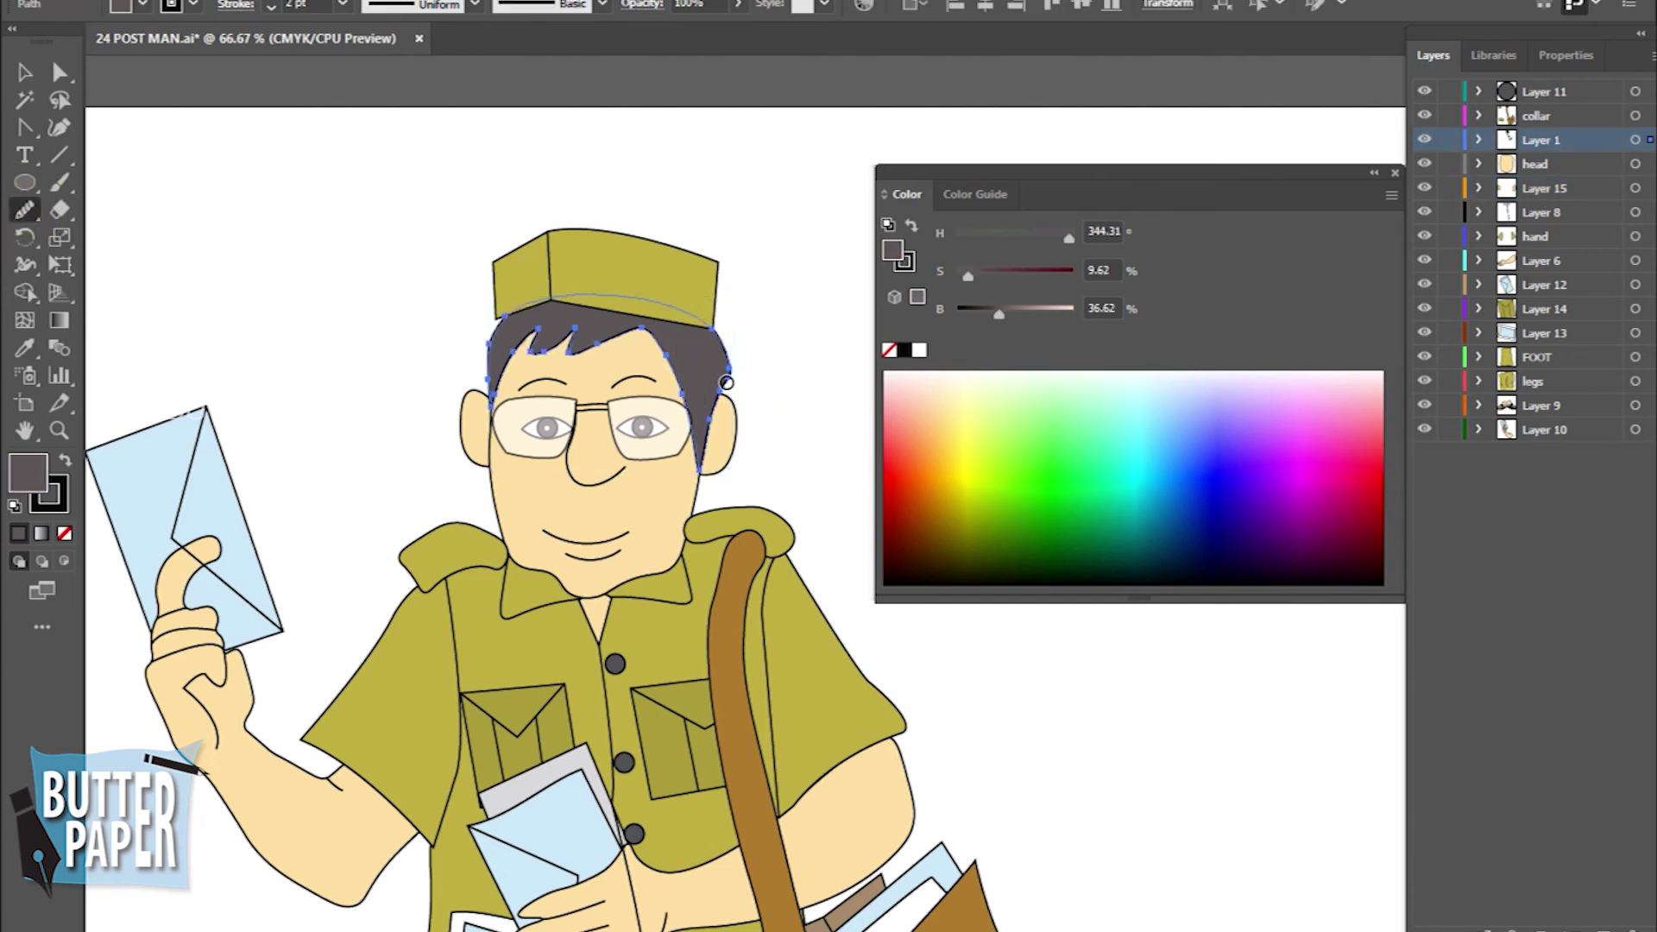
left_click_drag(727, 352, 713, 328)
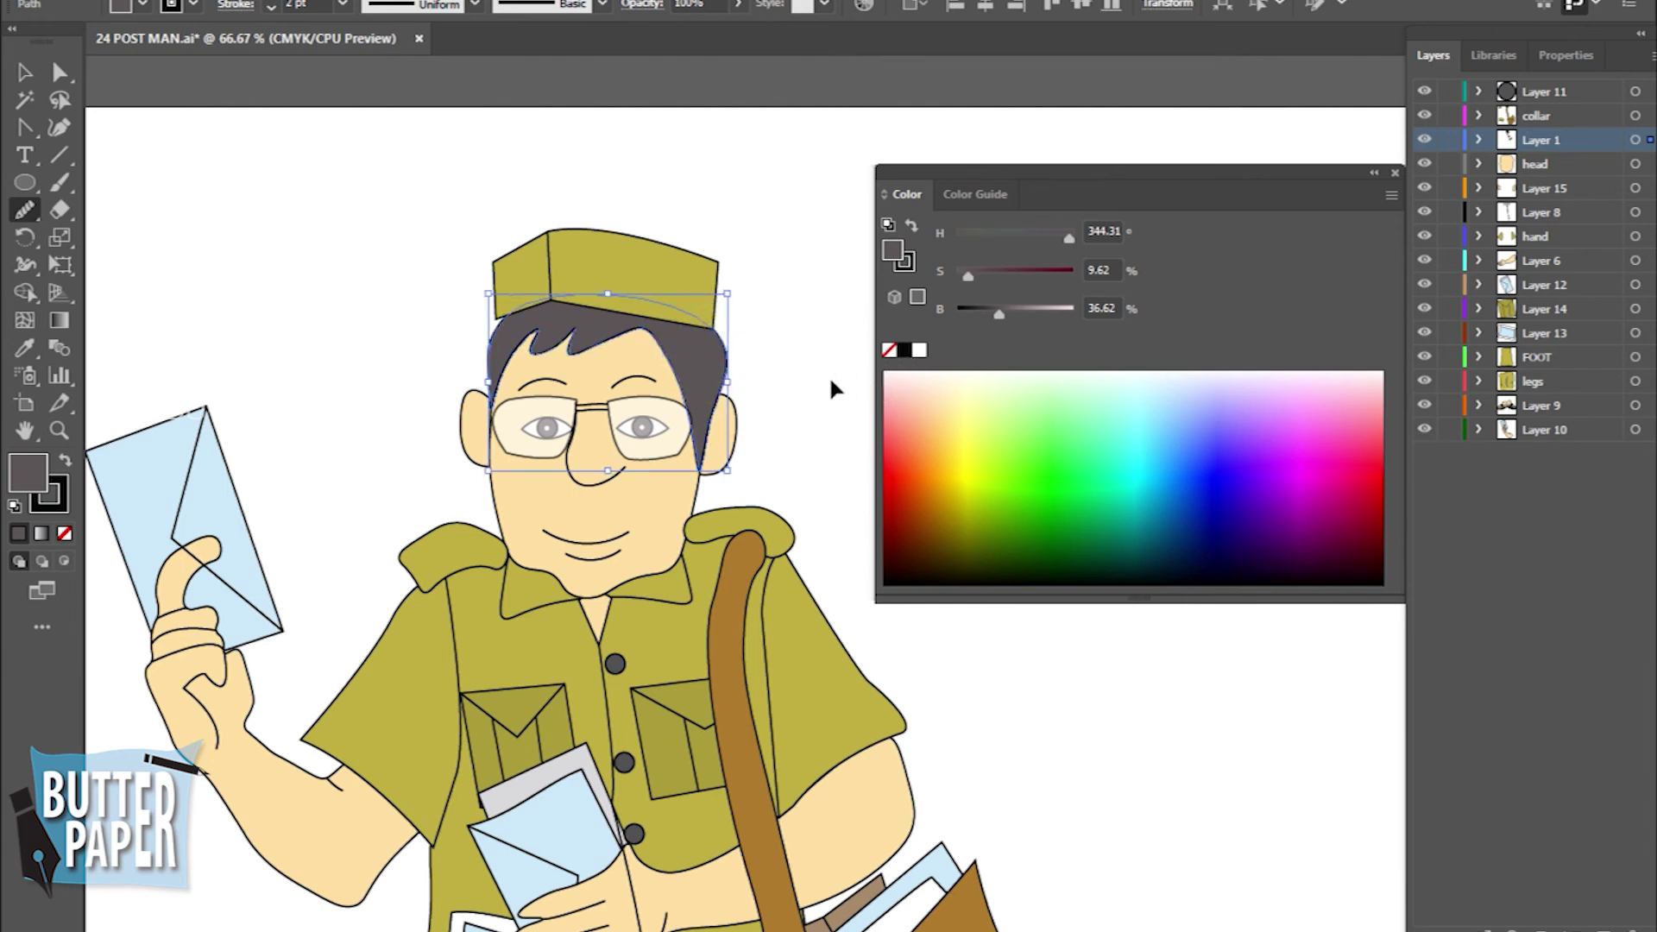
key("v")
left_click(204, 184)
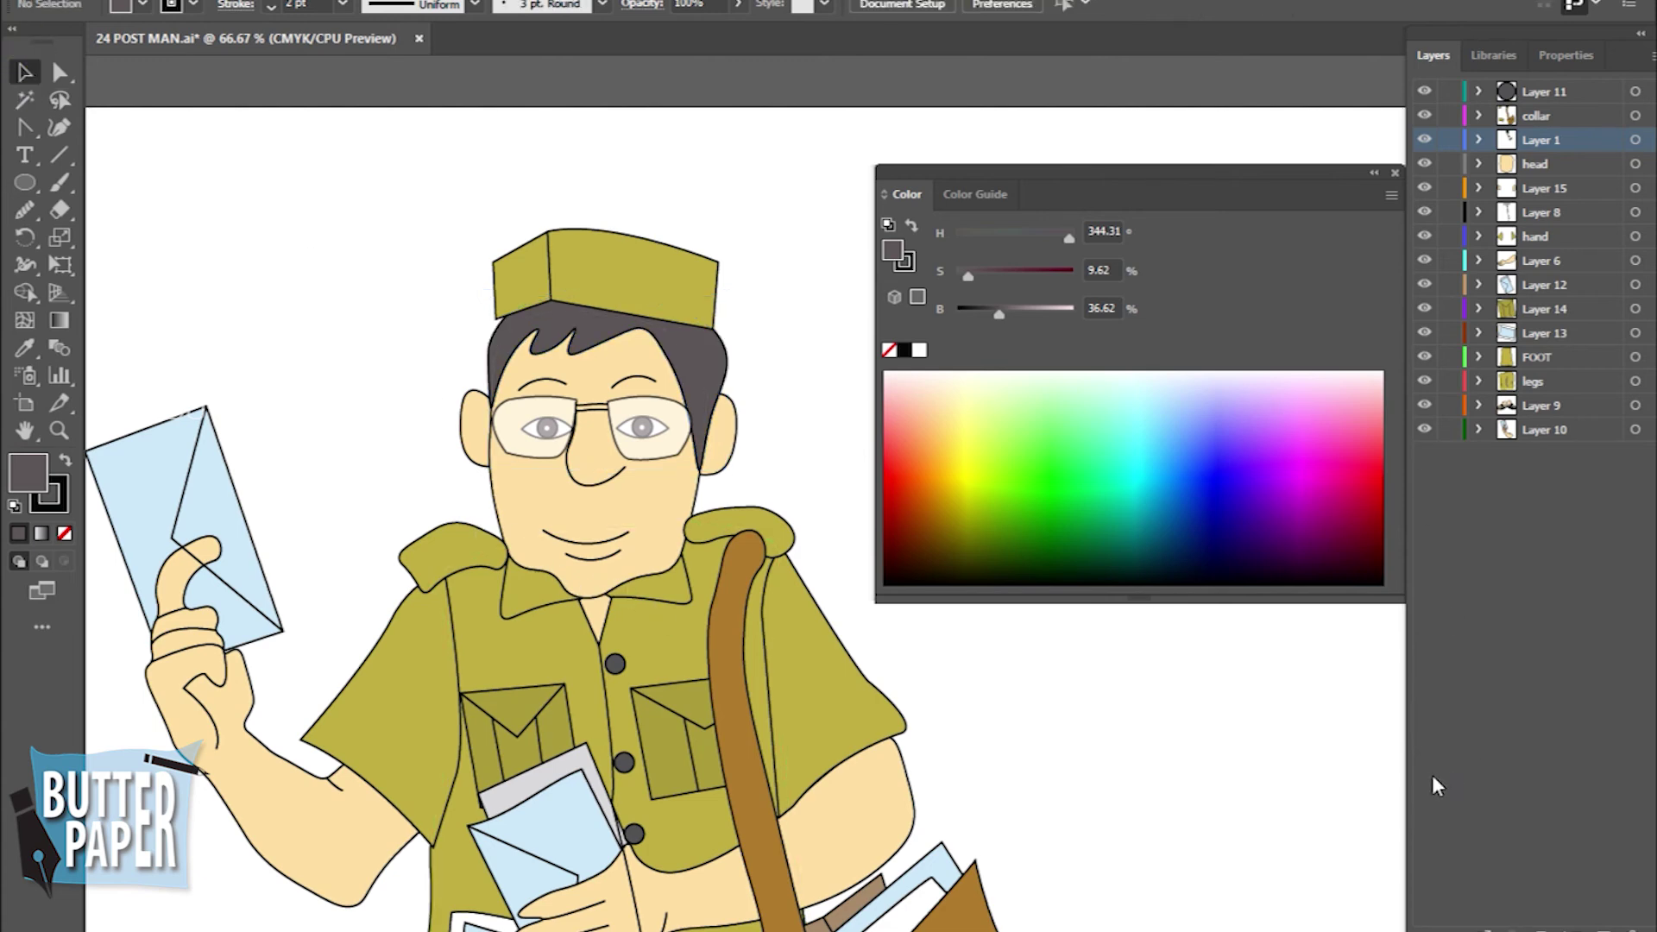
Zoom out to the whole postman and save 24 POST MAN.ai
key("z")
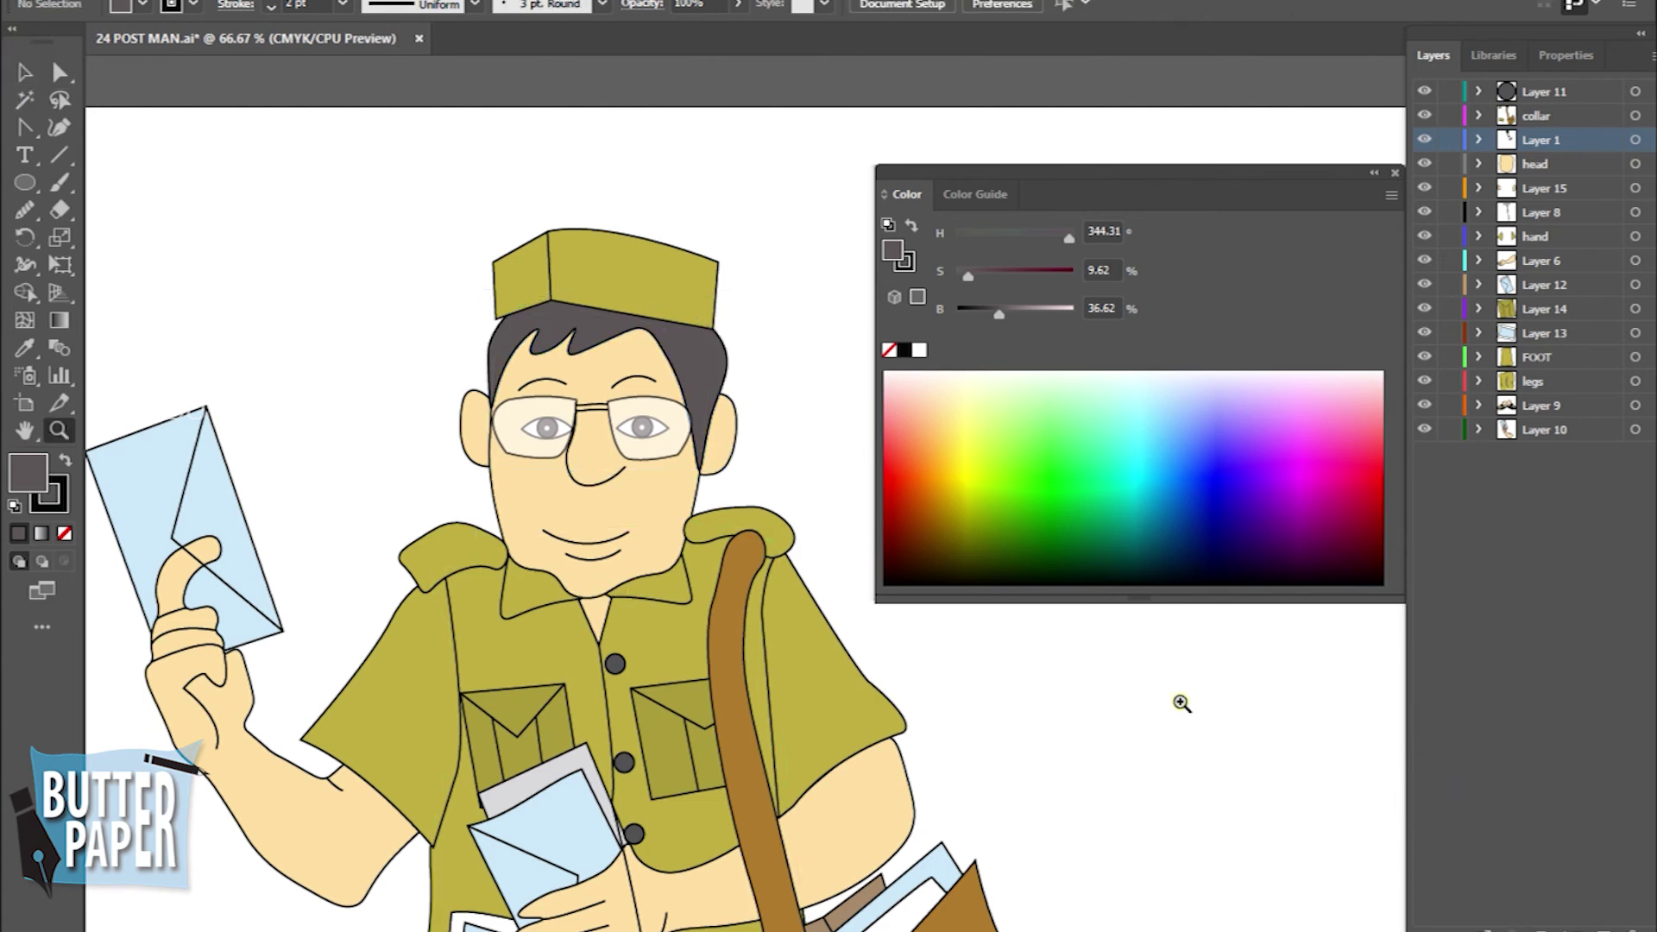
left_click(1176, 702, "alt")
left_click(506, 569, "alt")
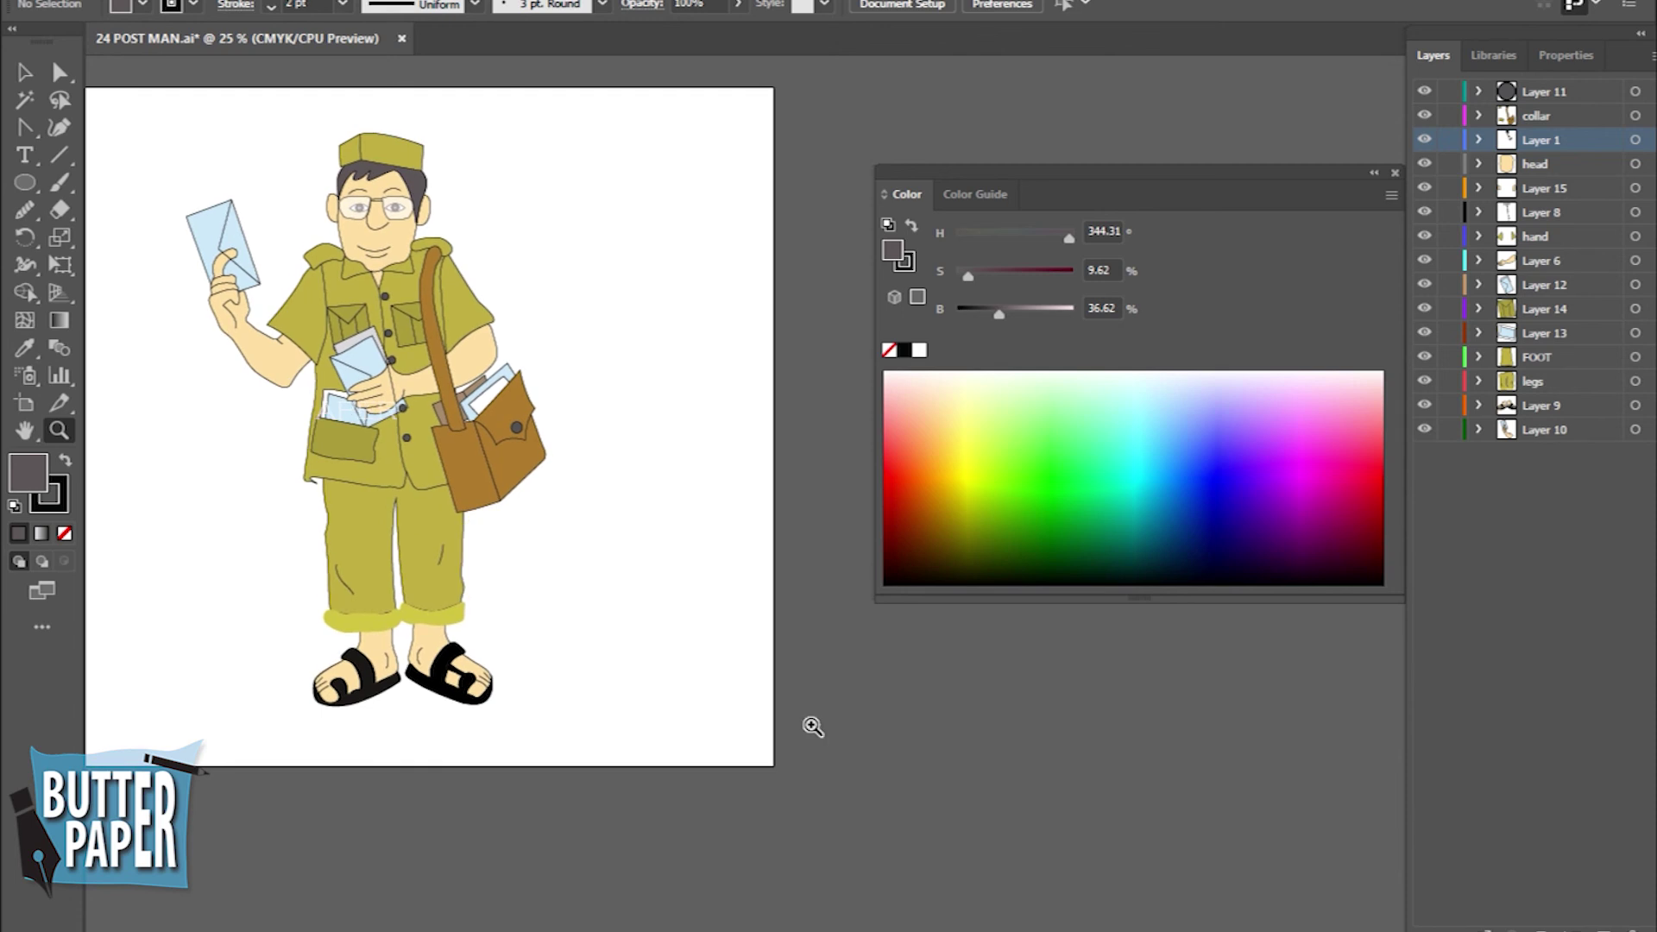
left_click(112, 0)
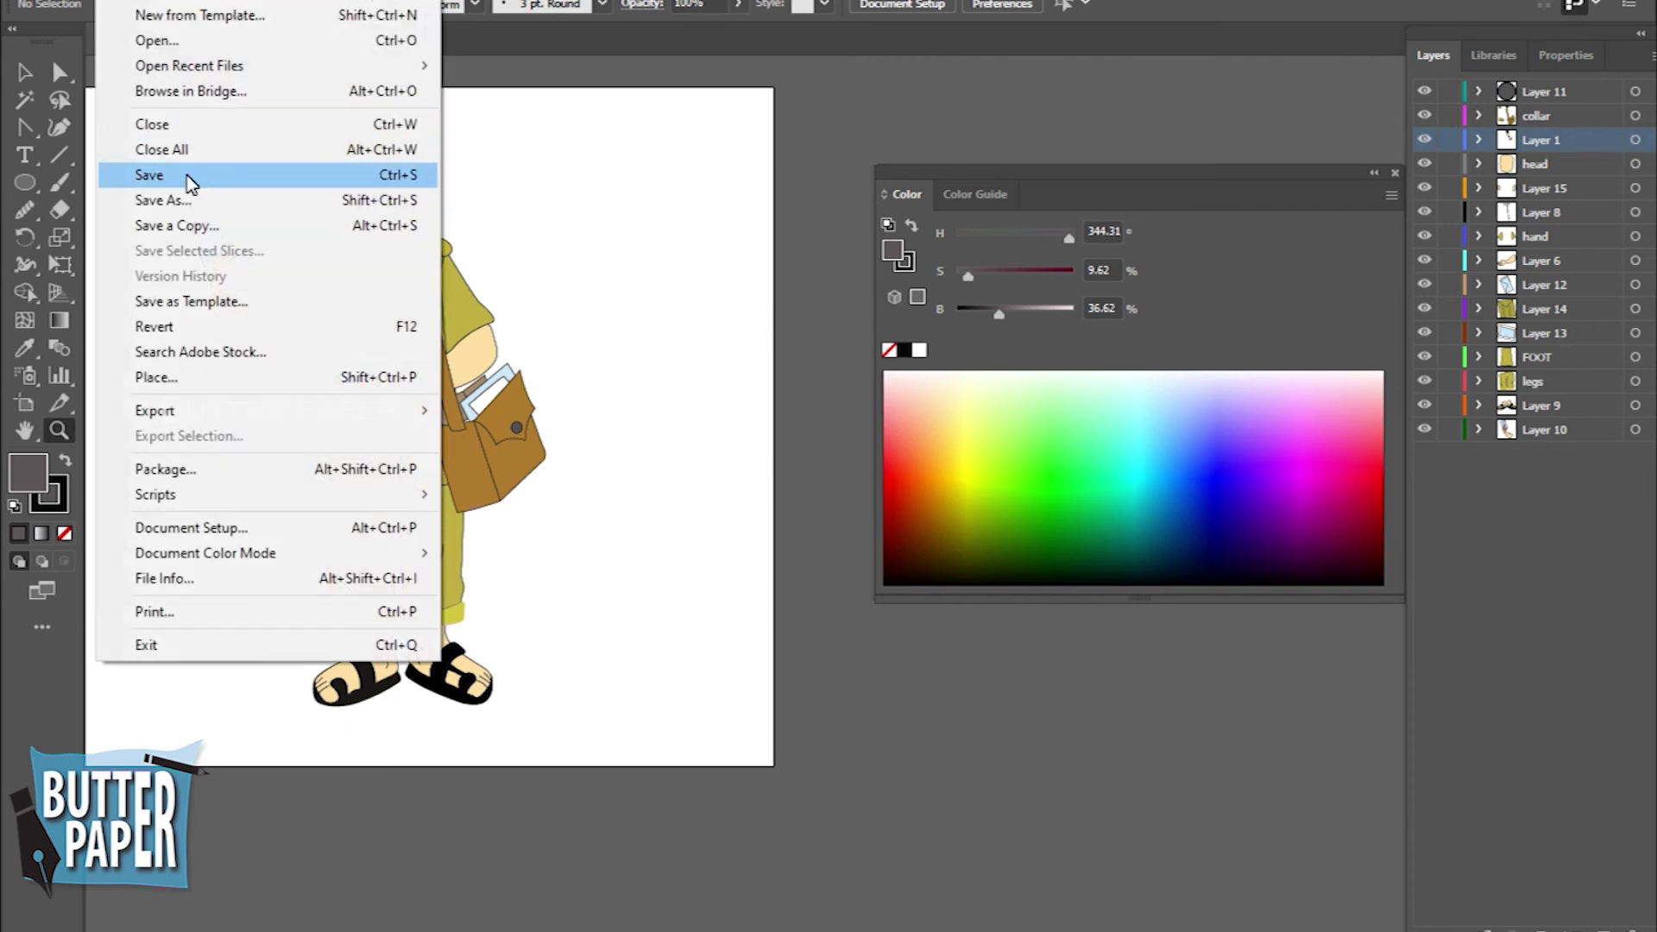
left_click(187, 176)
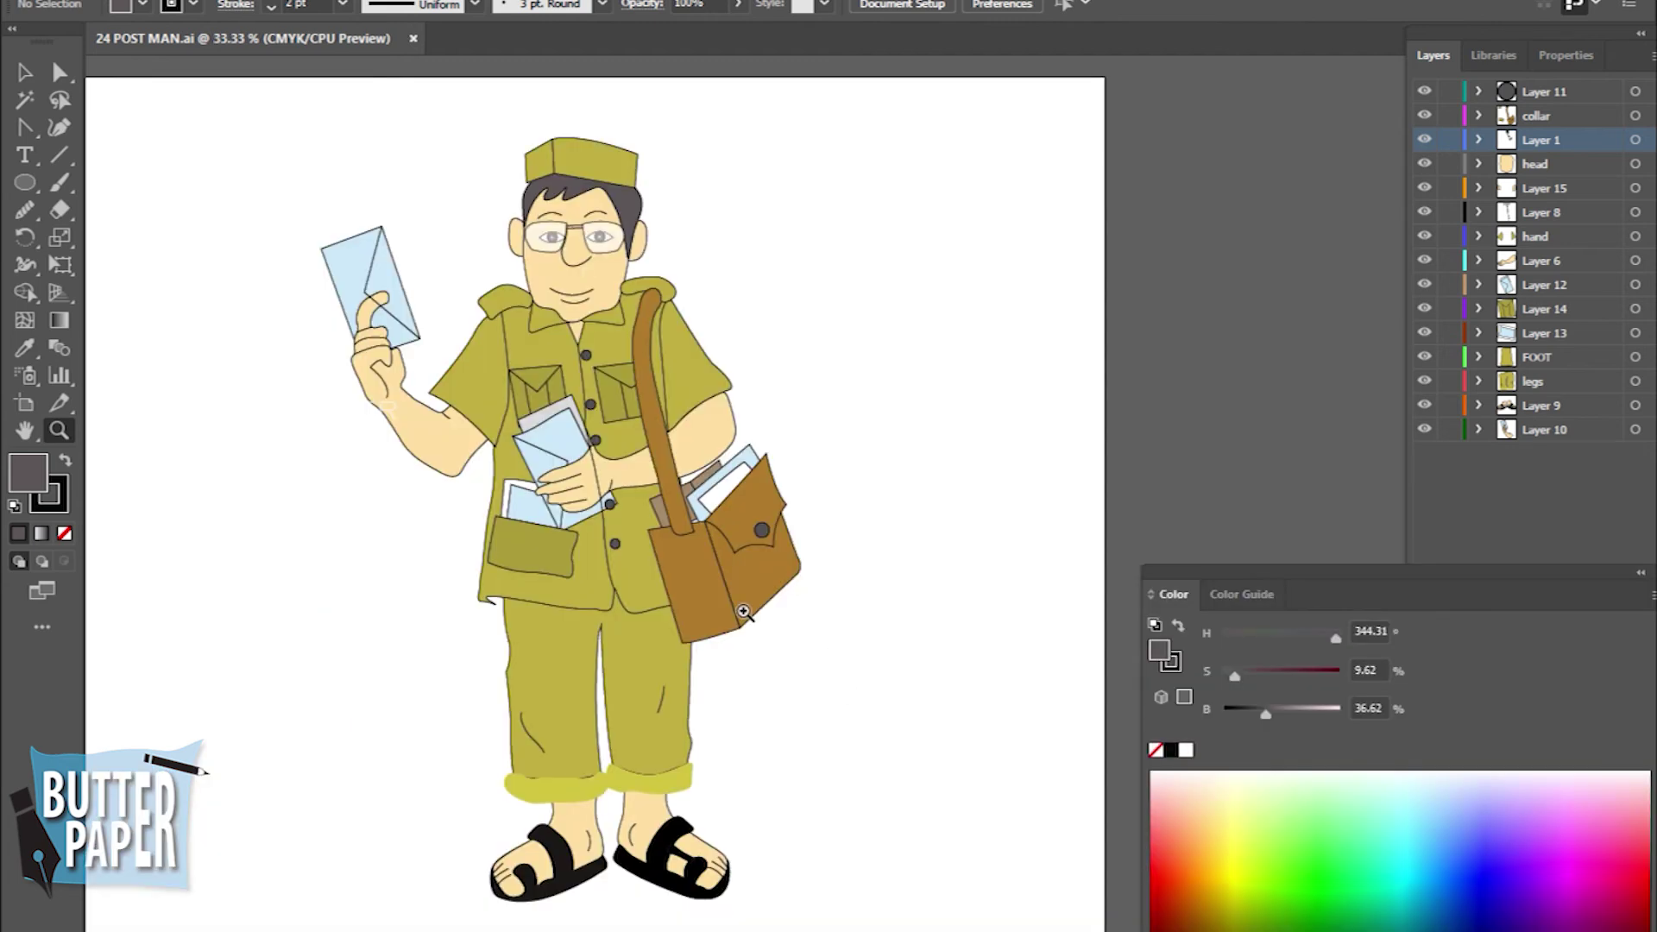
left_click(25, 72)
left_click(691, 742)
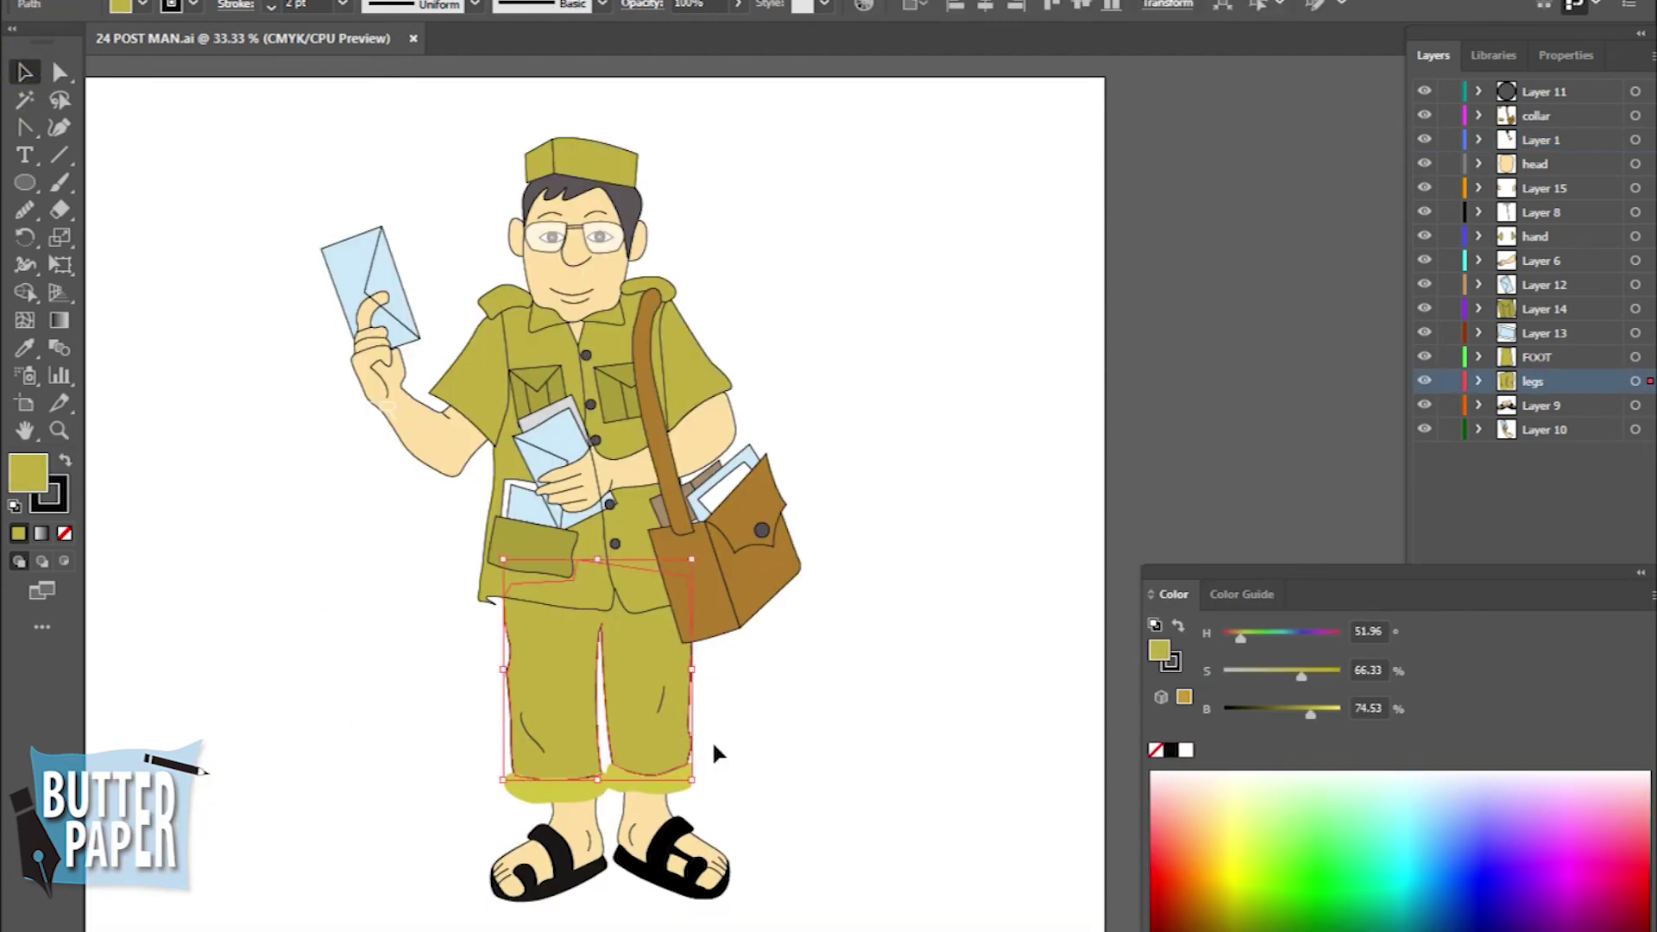
Give the trousers and both trouser cuffs 4 pt outlines
left_click(343, 5)
left_click(380, 164)
left_click(1058, 481)
left_click(687, 781)
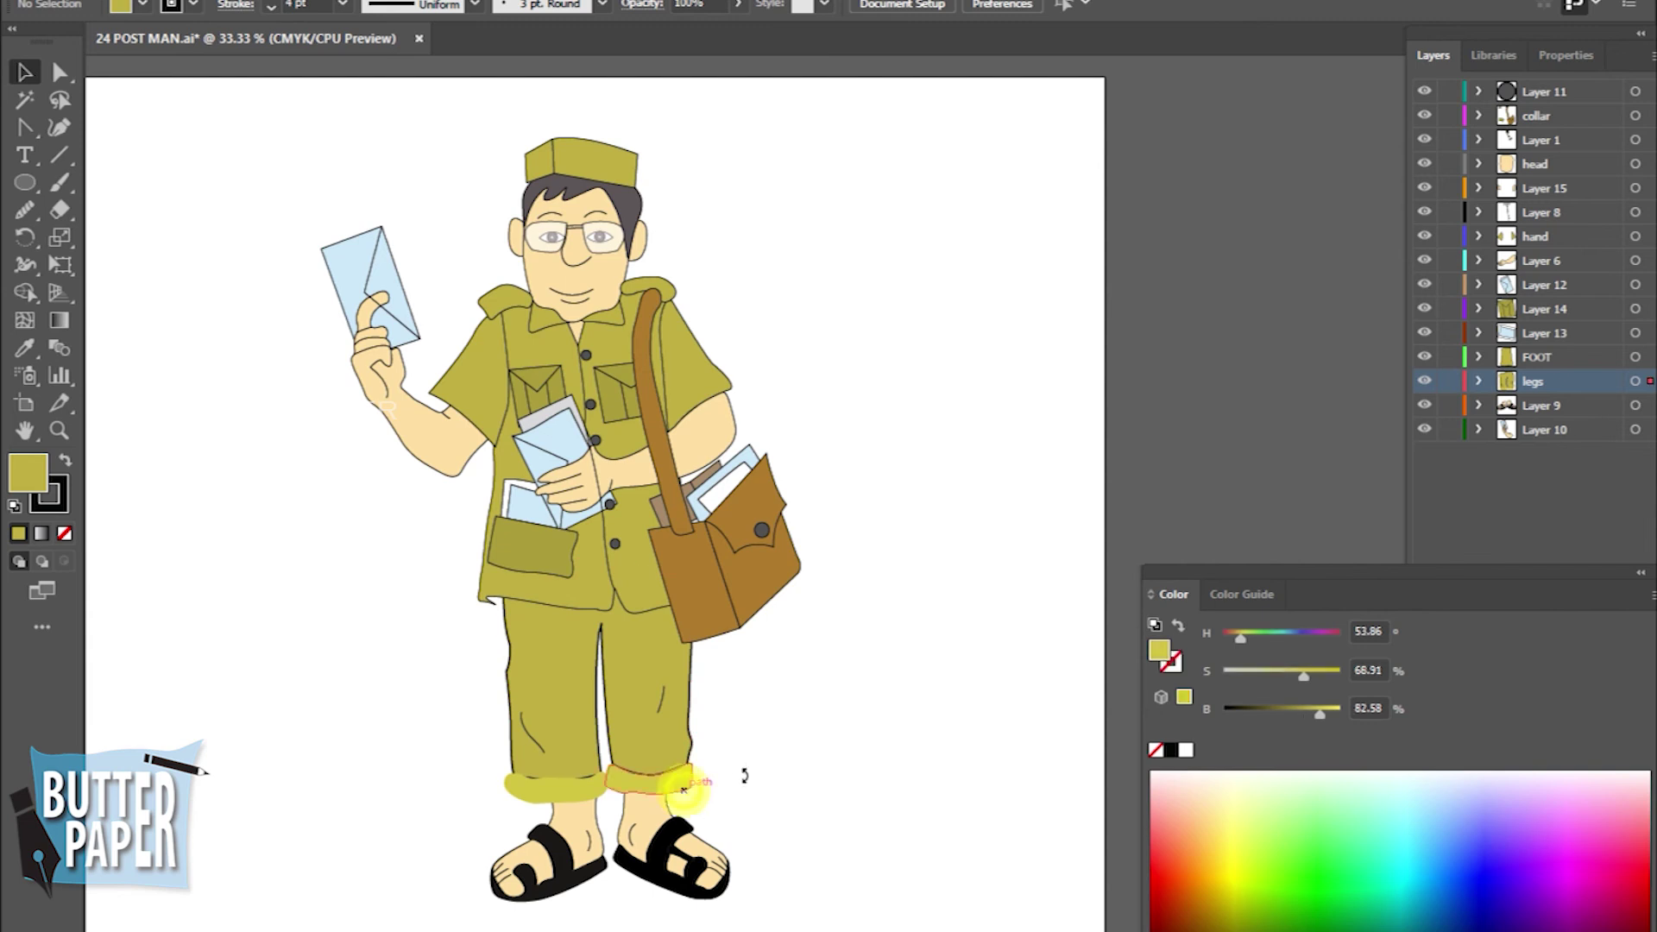
left_click(342, 5)
left_click(369, 200)
left_click(912, 578)
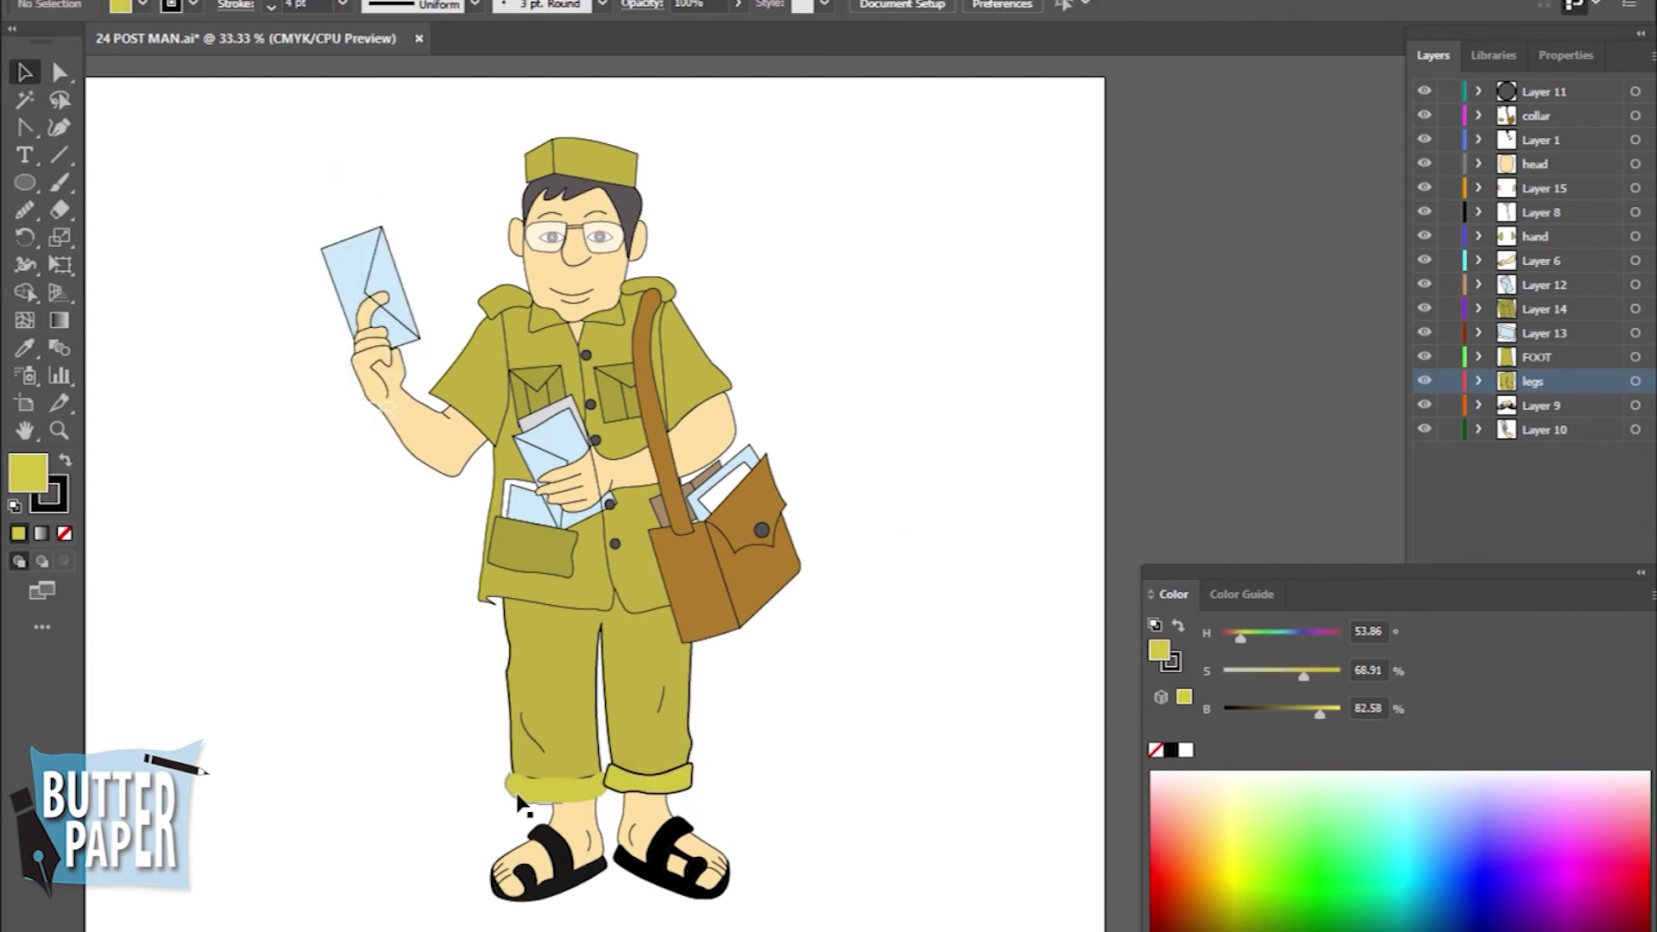
left_click(531, 786)
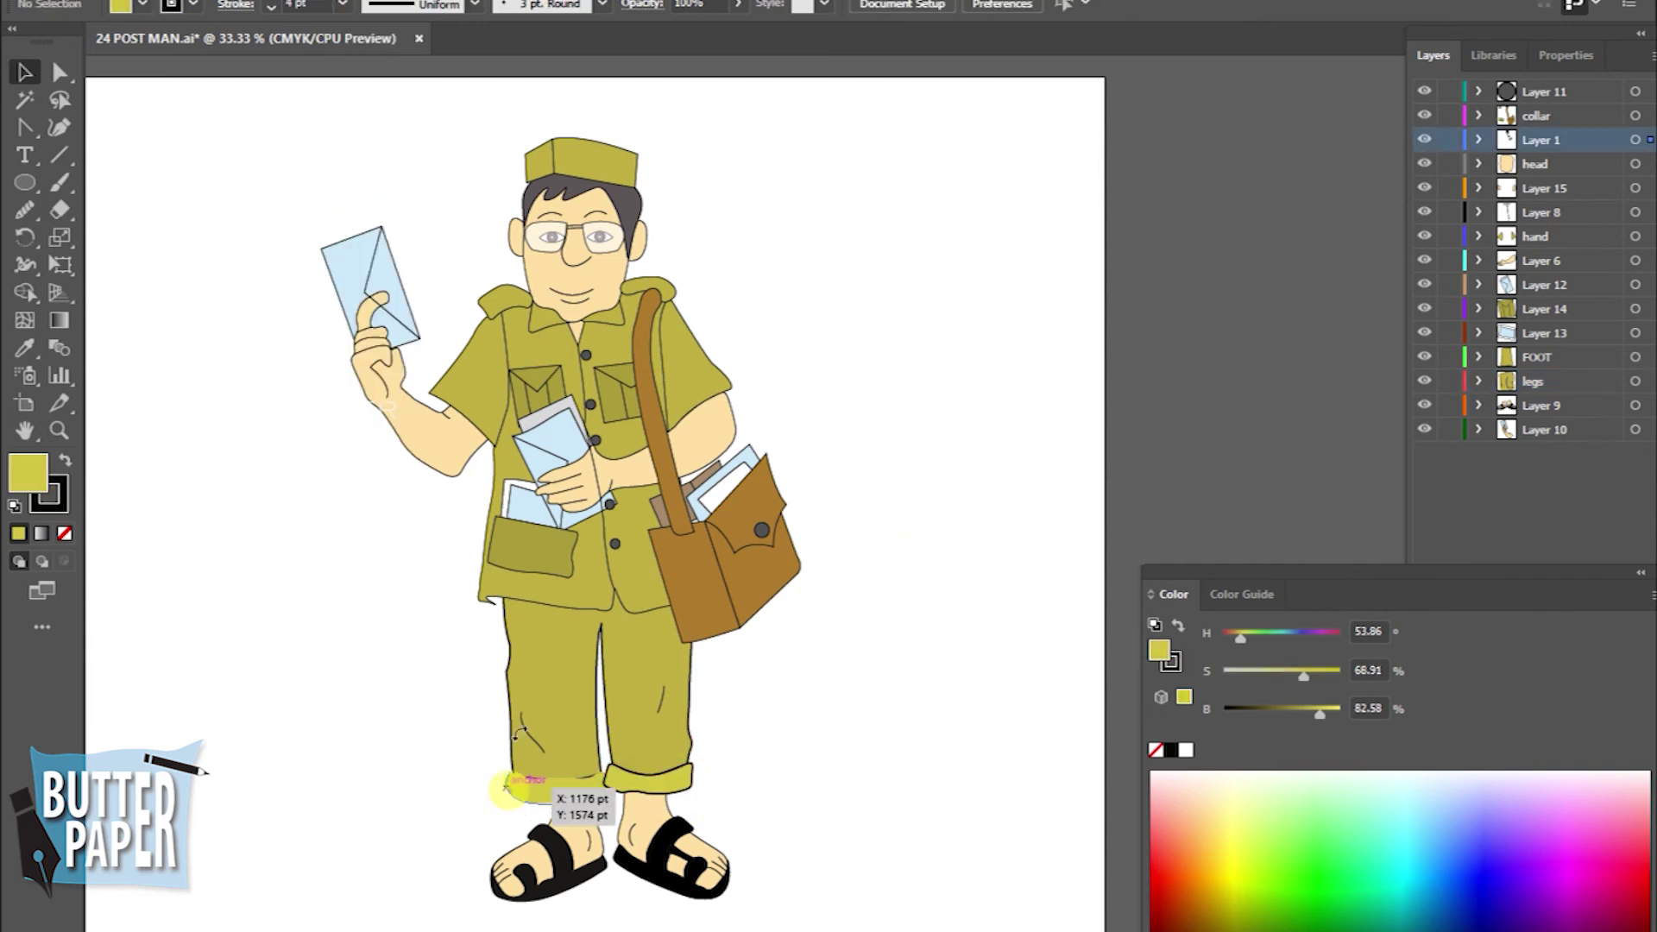
left_click(599, 785)
left_click(342, 6)
left_click(372, 178)
left_click(970, 568)
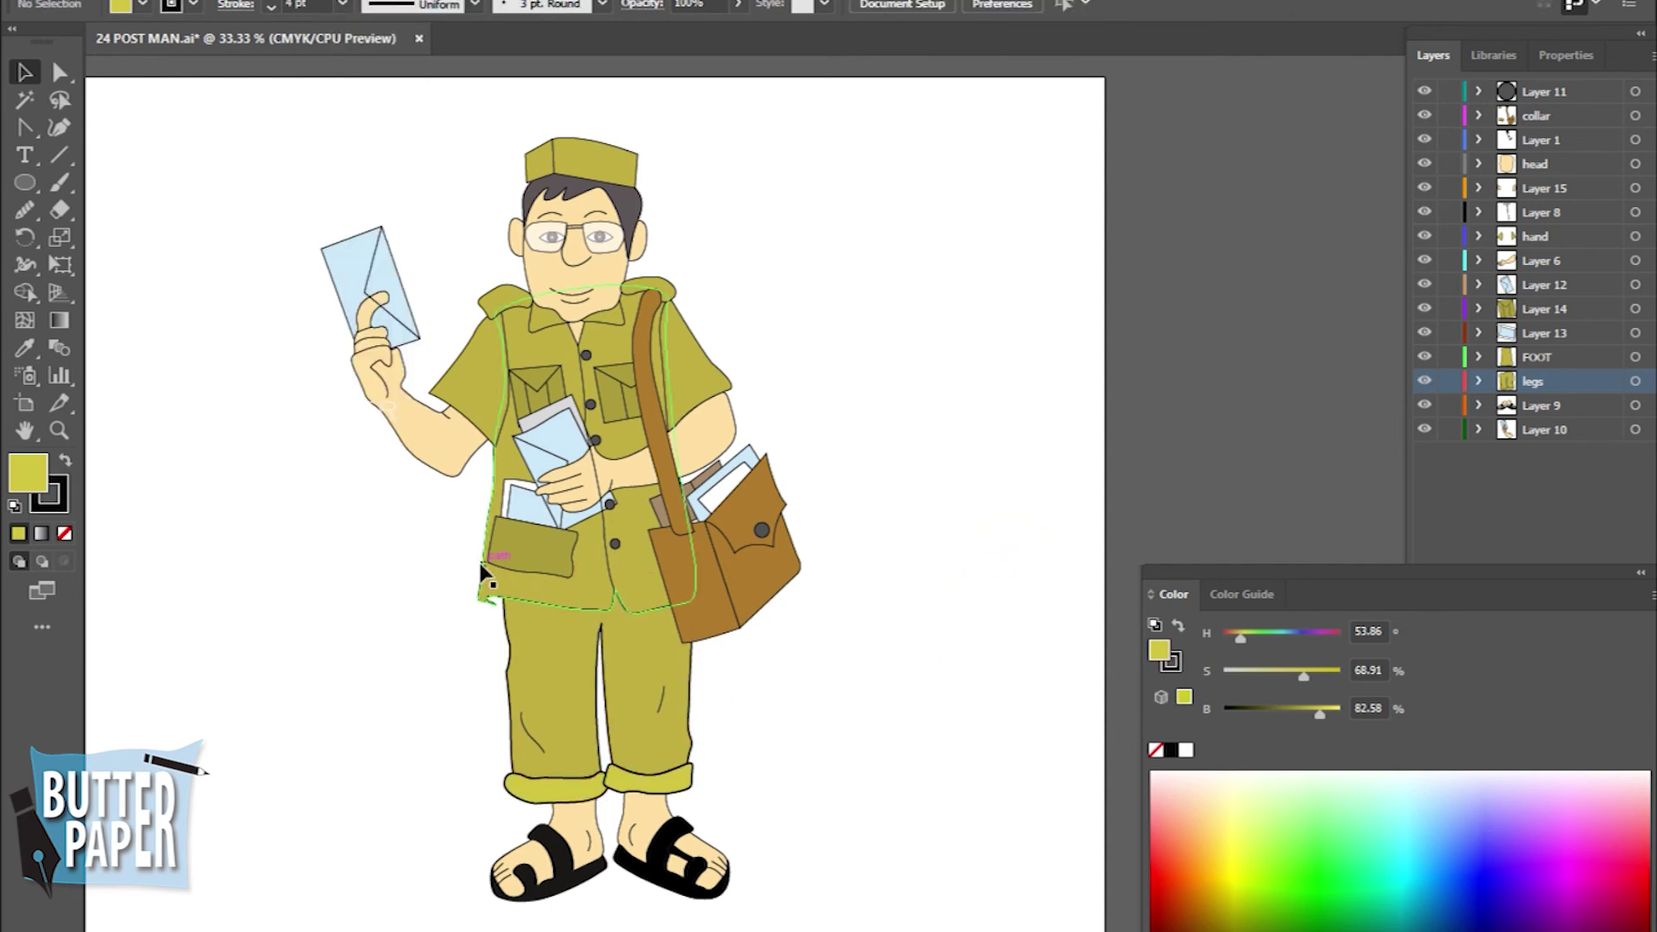
Give the shirt and its button line 4 pt outlines
left_click(490, 591)
left_click(342, 5)
left_click(381, 167)
left_click(883, 536)
left_click(610, 580)
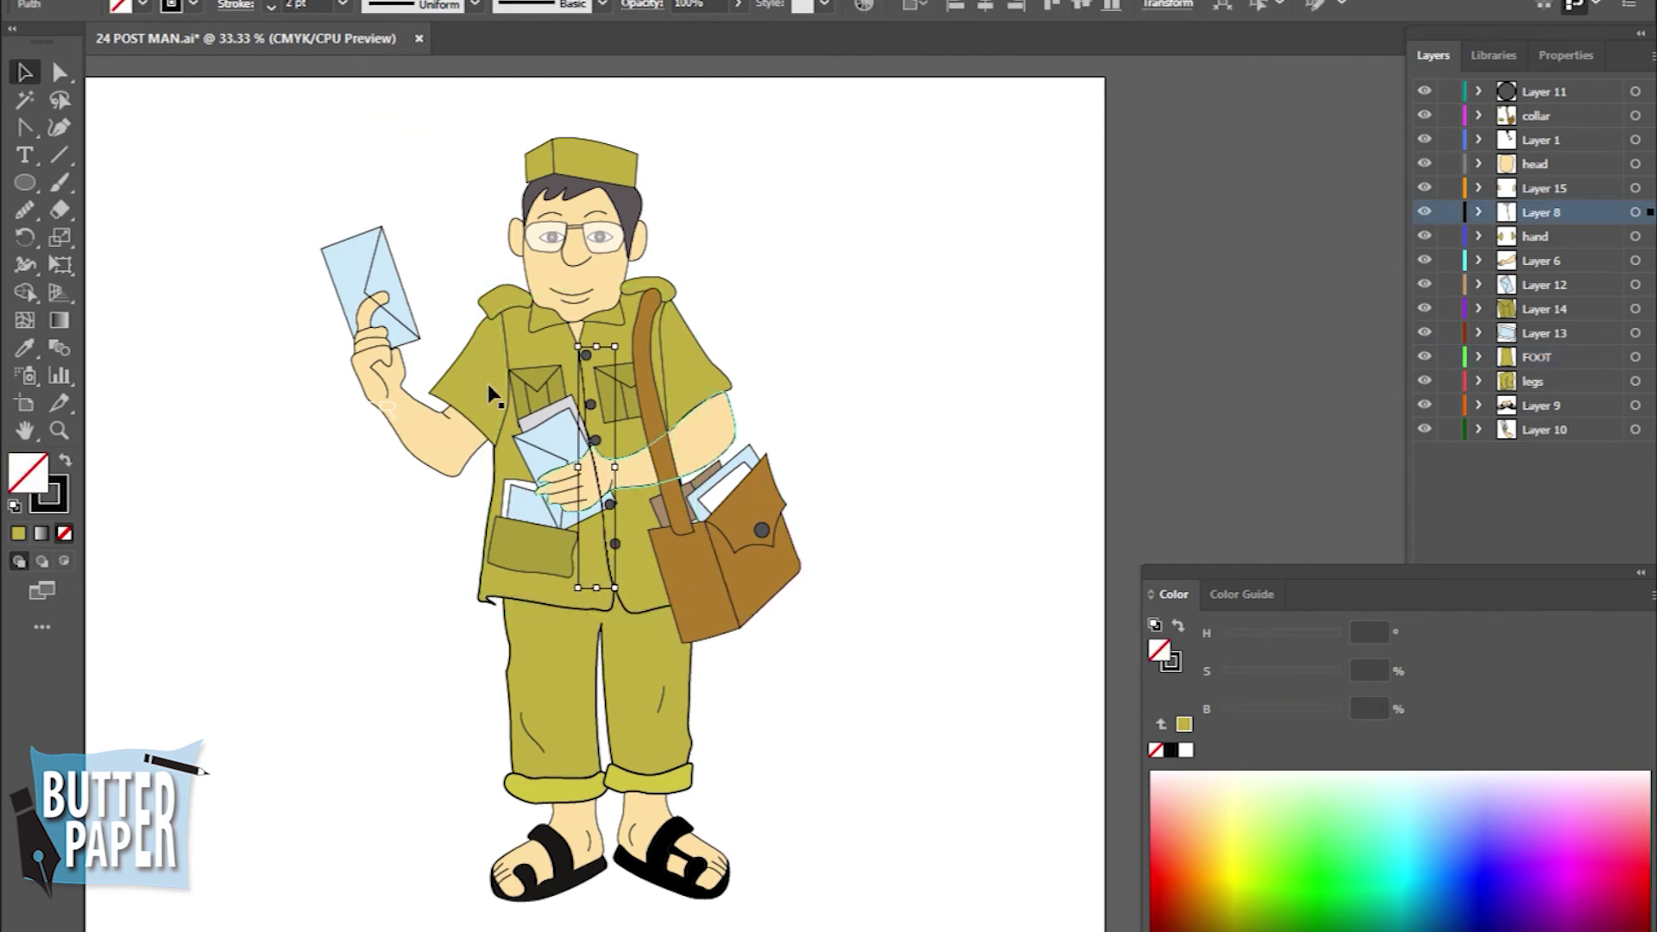
left_click(339, 5)
left_click(381, 166)
left_click(967, 466)
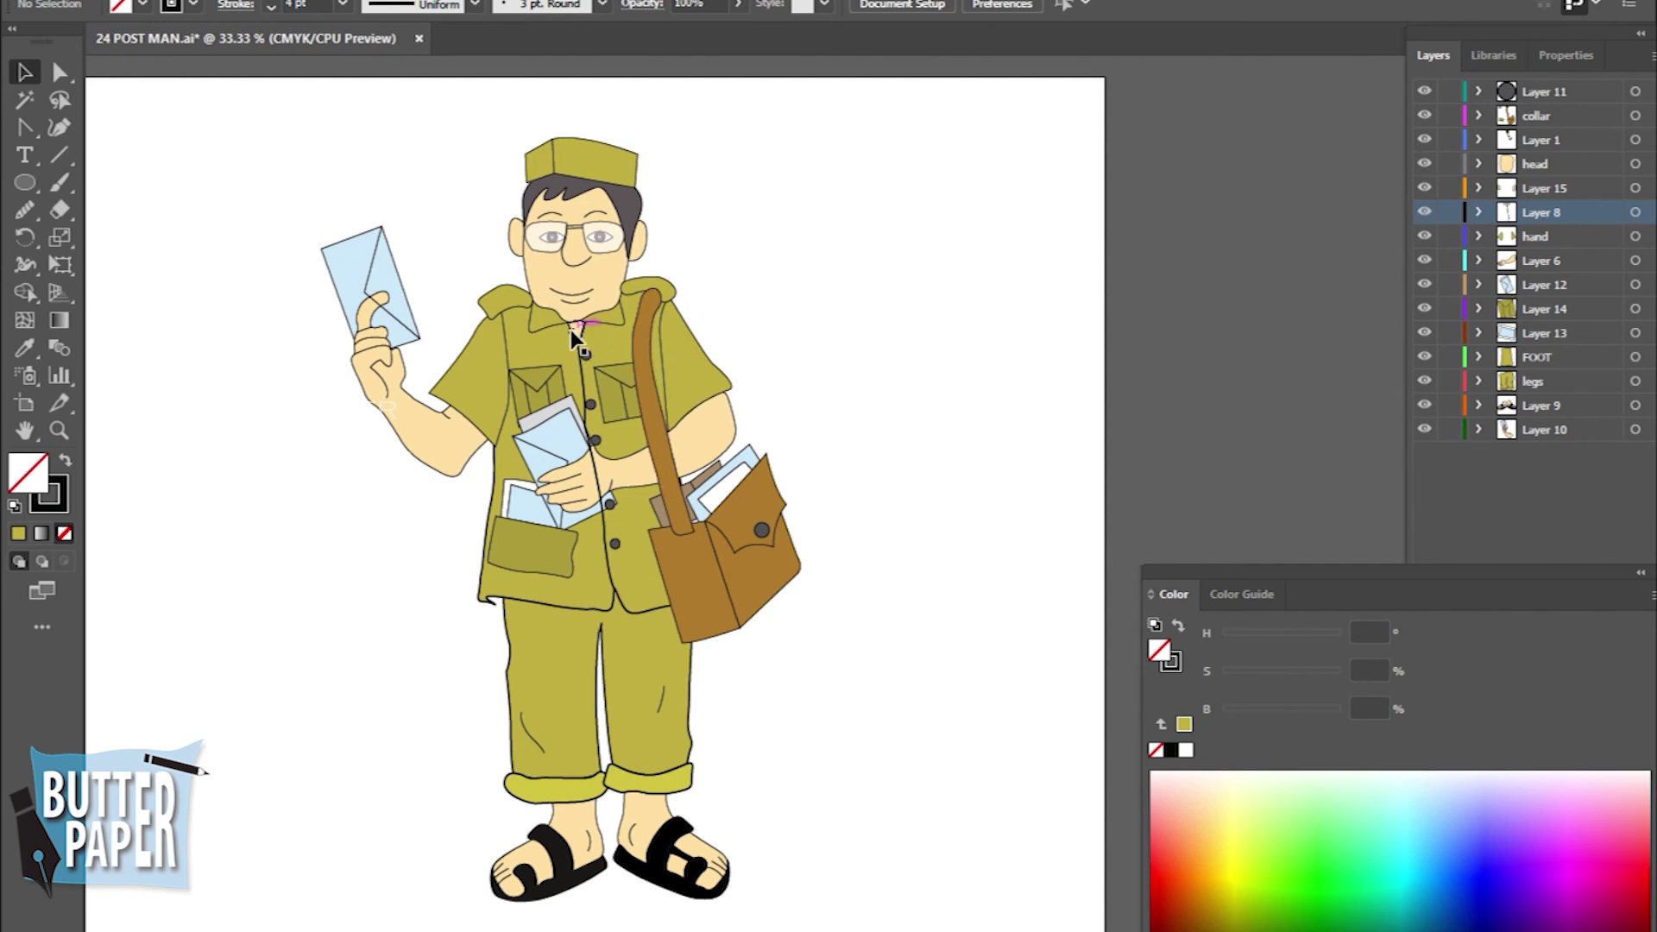
left_click_drag(539, 328, 589, 332)
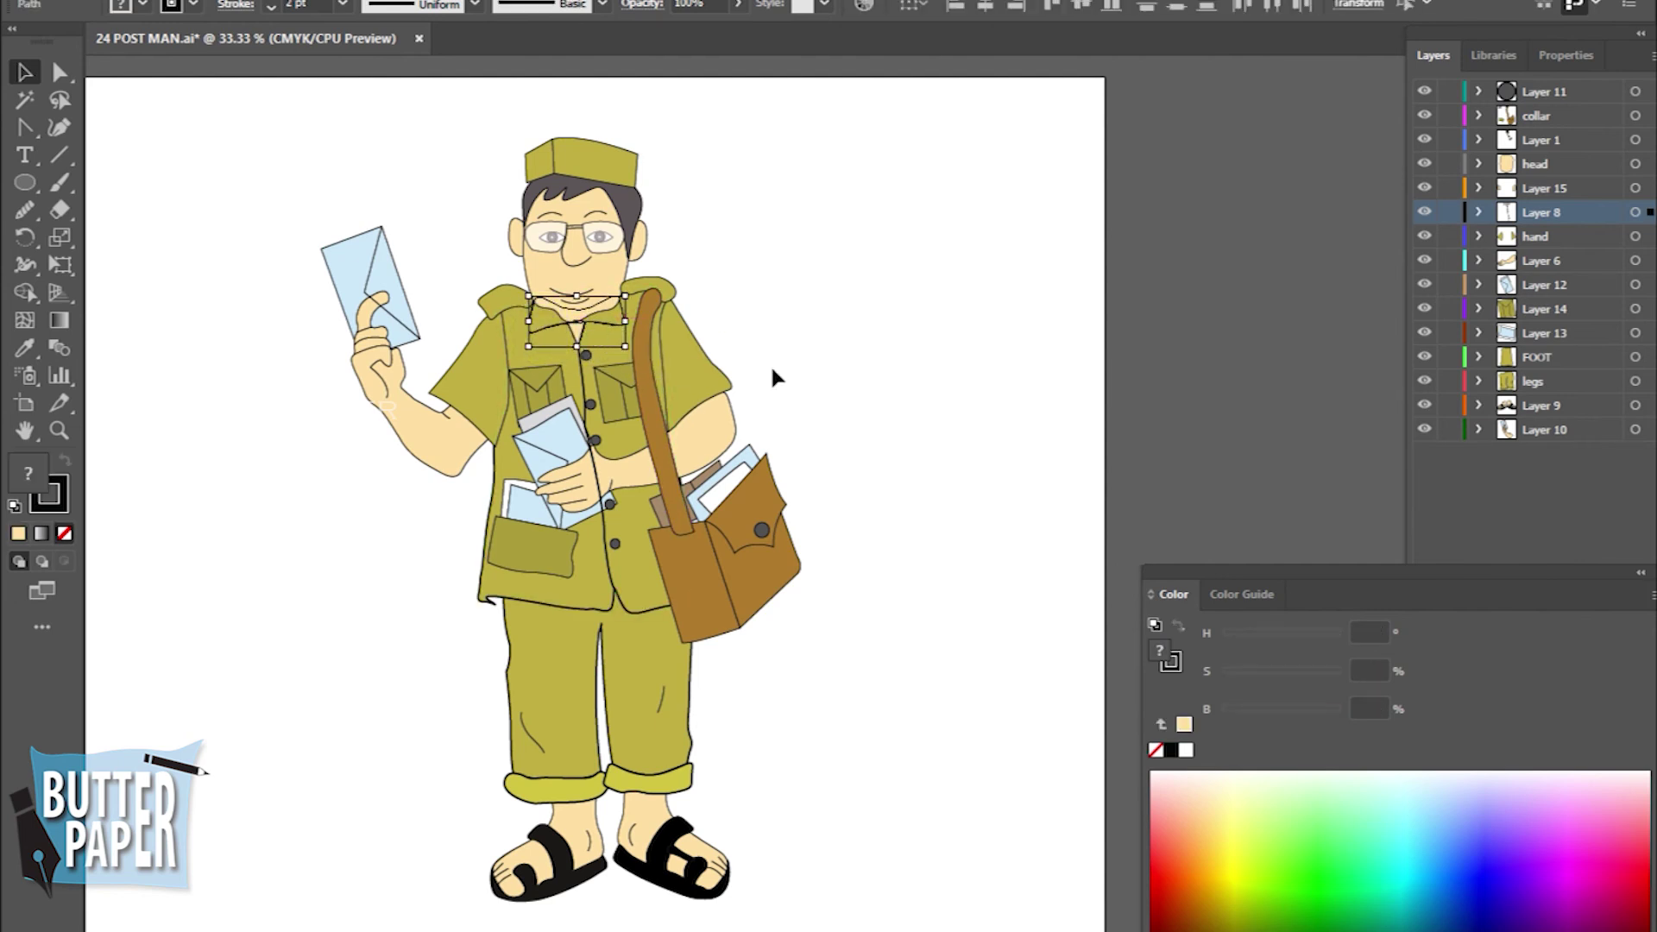
Give the collar and both sleeves 4 pt outlines
left_click(341, 6)
left_click(379, 178)
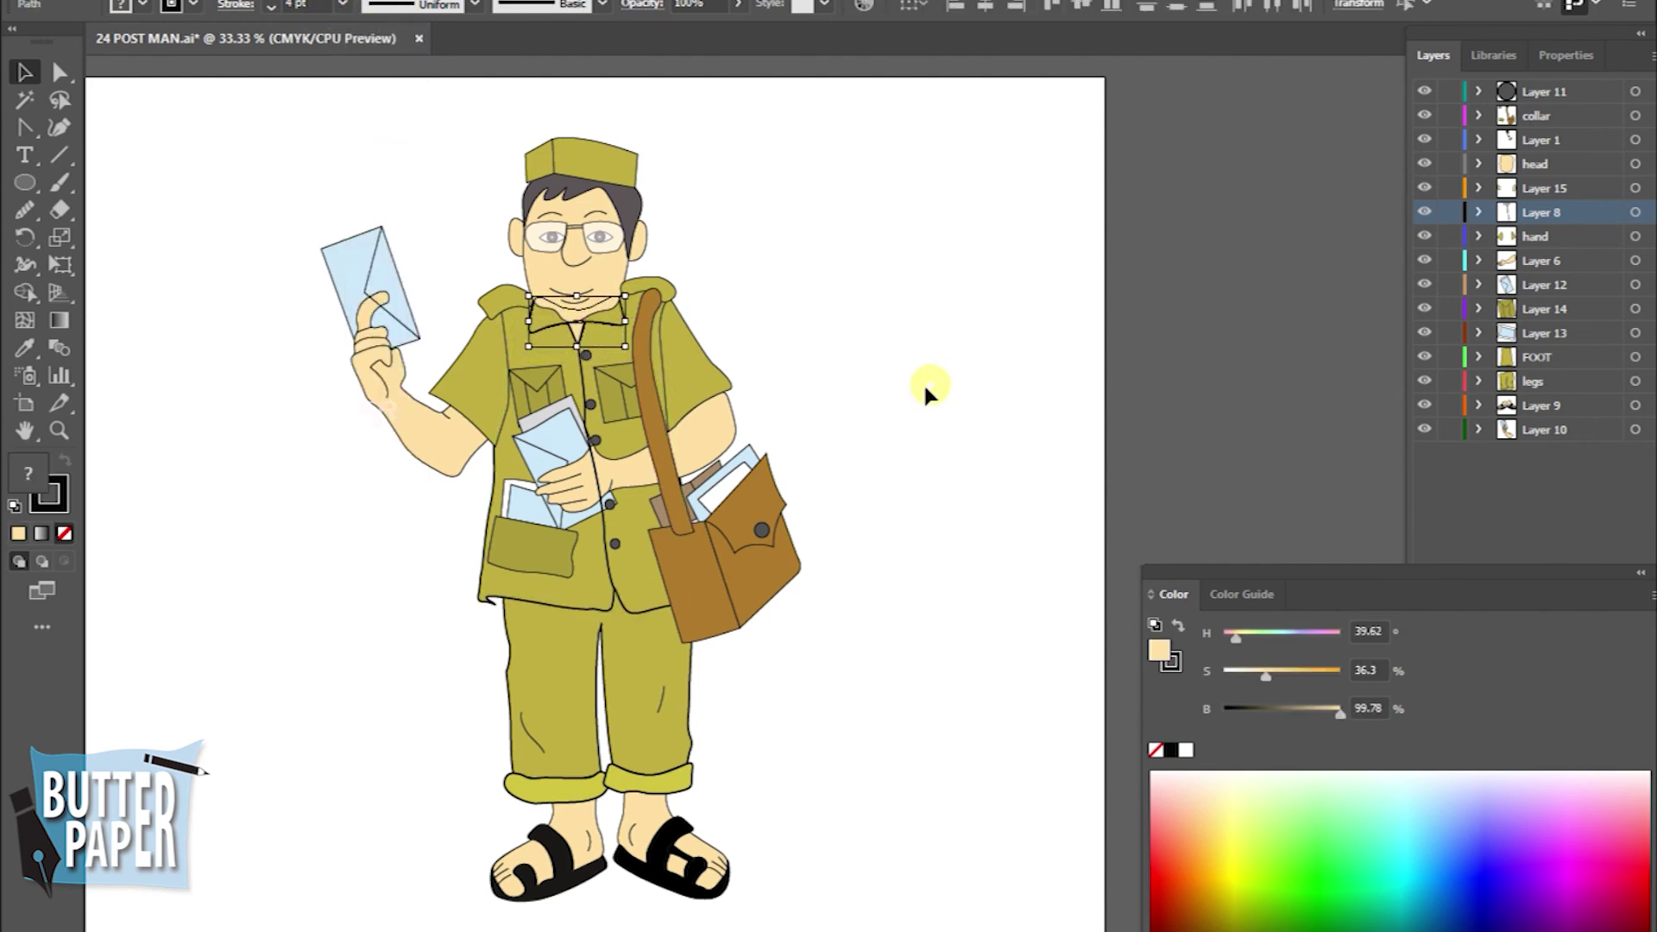
left_click(941, 375)
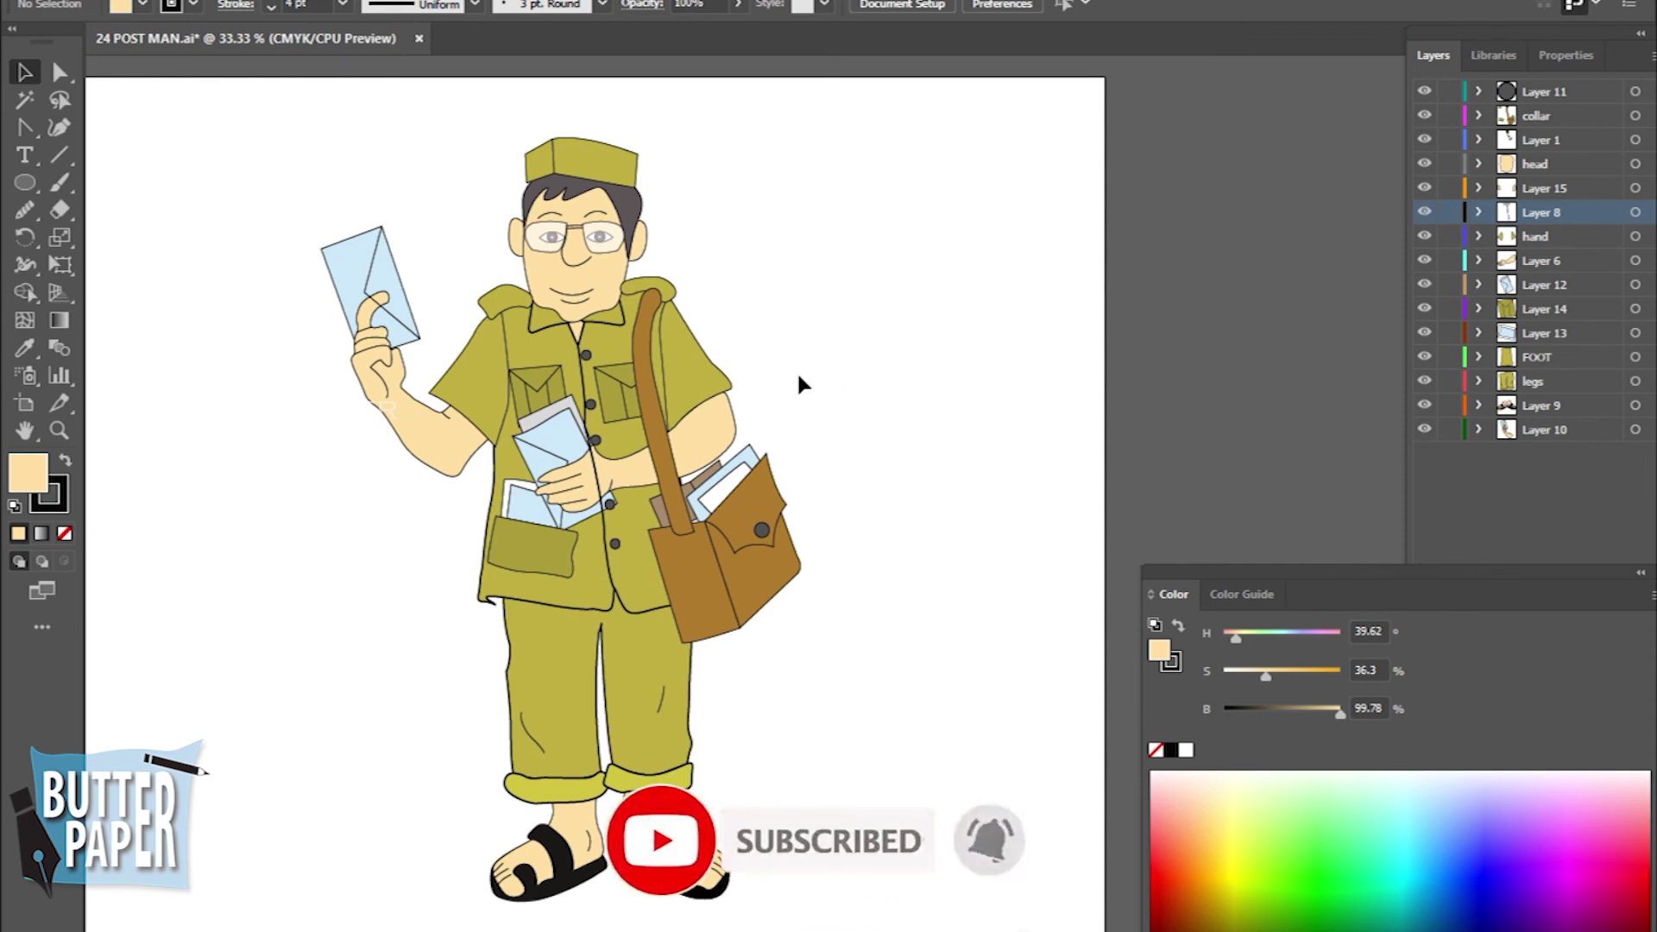
left_click(471, 380)
left_click(720, 379, "shift")
left_click(343, 5)
left_click(380, 178)
left_click(917, 347)
Give the bag flap, bag front and shoulder strap 4 pt outlines
left_click(775, 625)
left_click(676, 594, "shift")
left_click(673, 457, "shift")
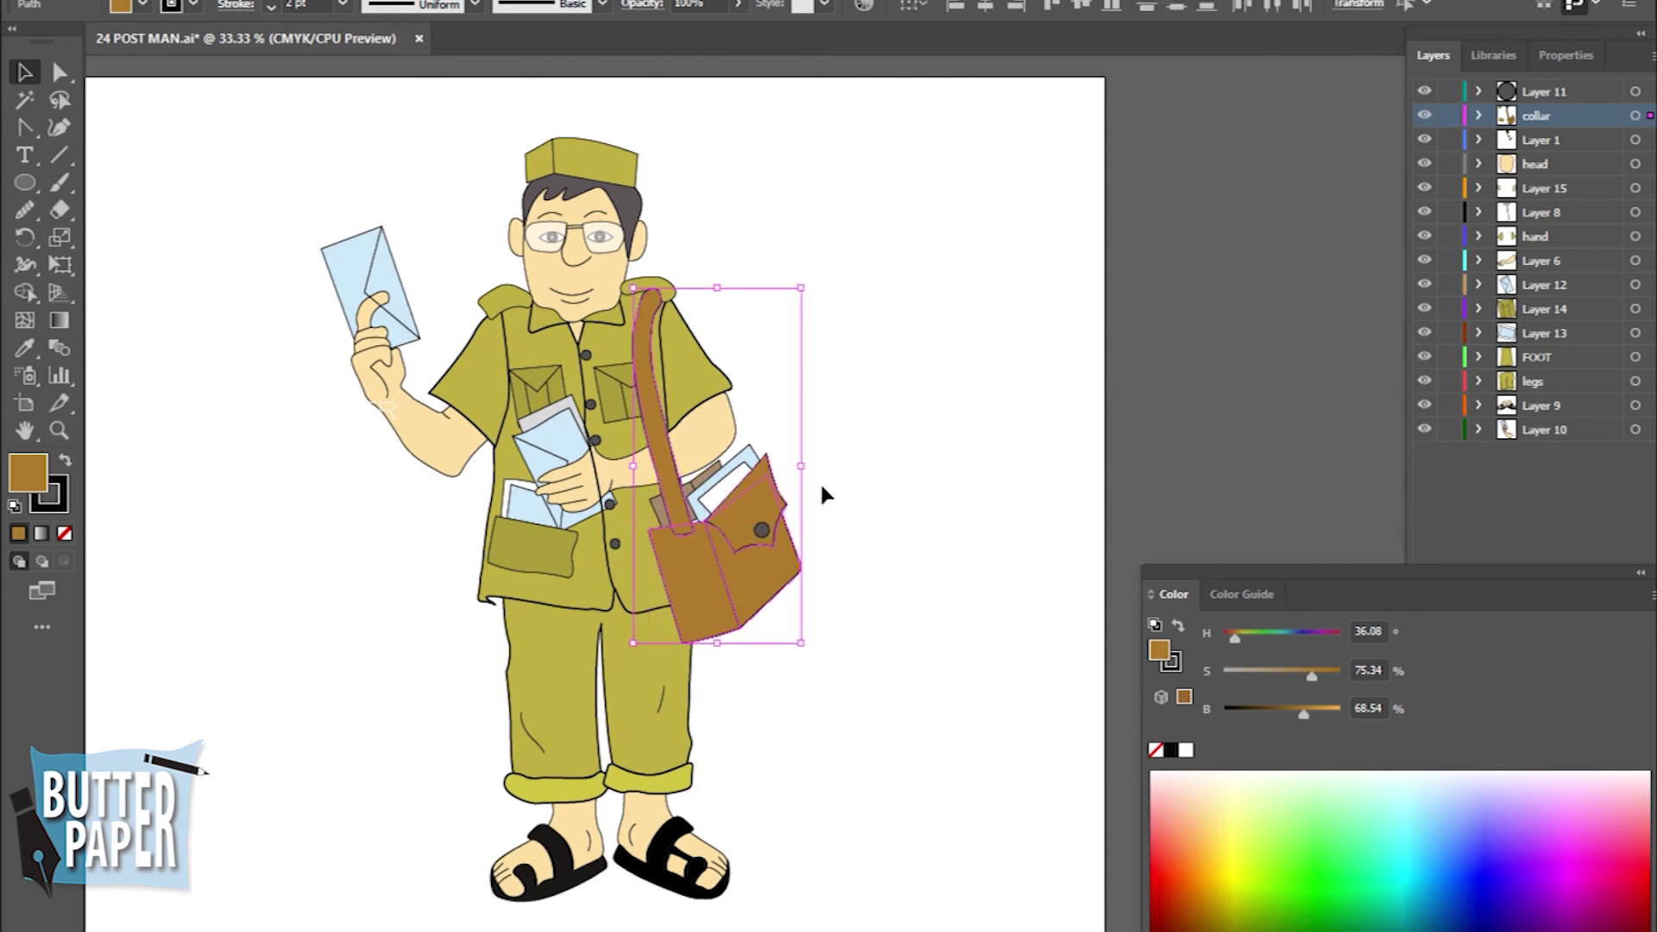
left_click(343, 4)
left_click(371, 181)
left_click(953, 410)
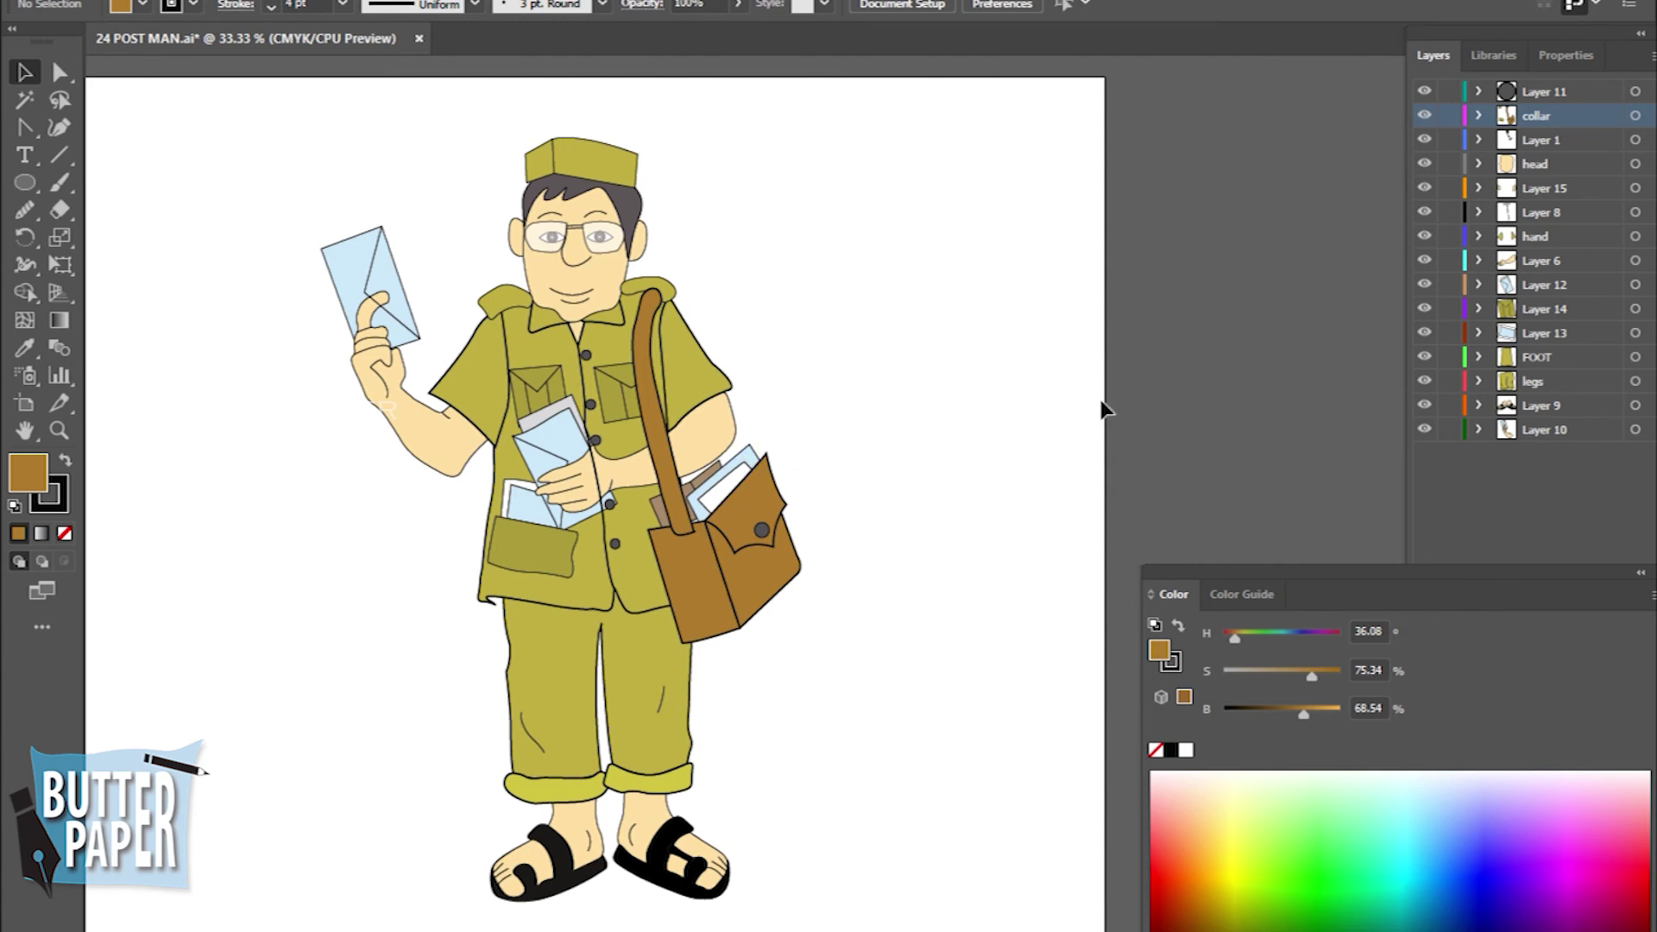
Give the chest pocket flaps and lower pocket 4 pt outlines
left_click(625, 370)
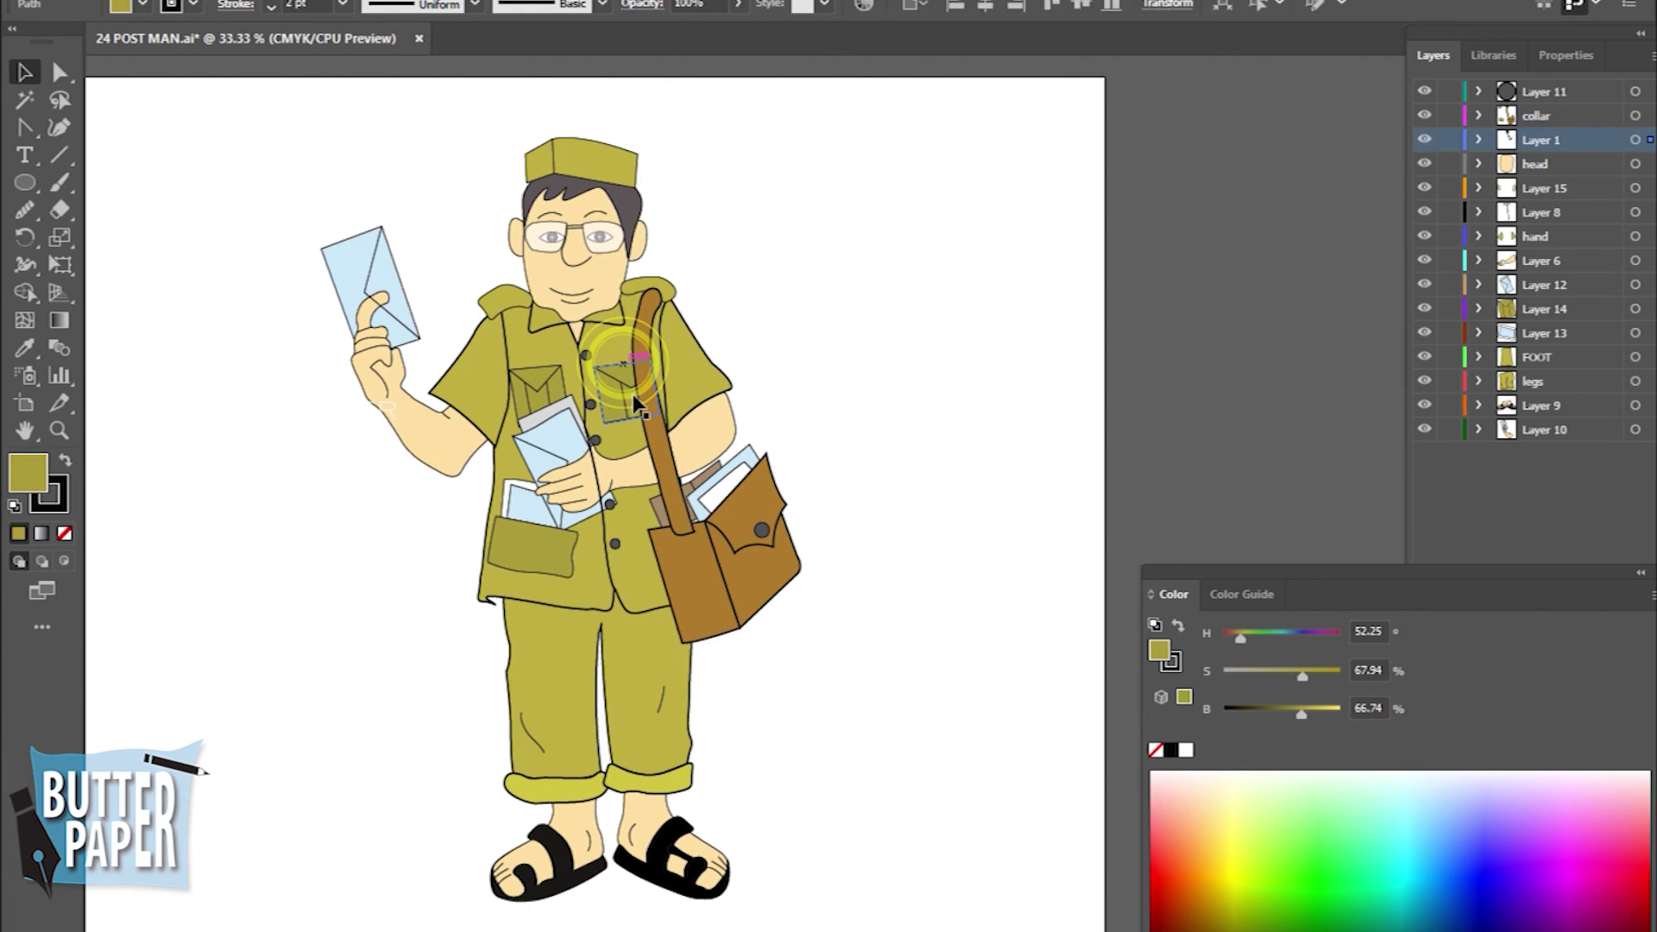
left_click(539, 377, "shift")
left_click(556, 544, "shift")
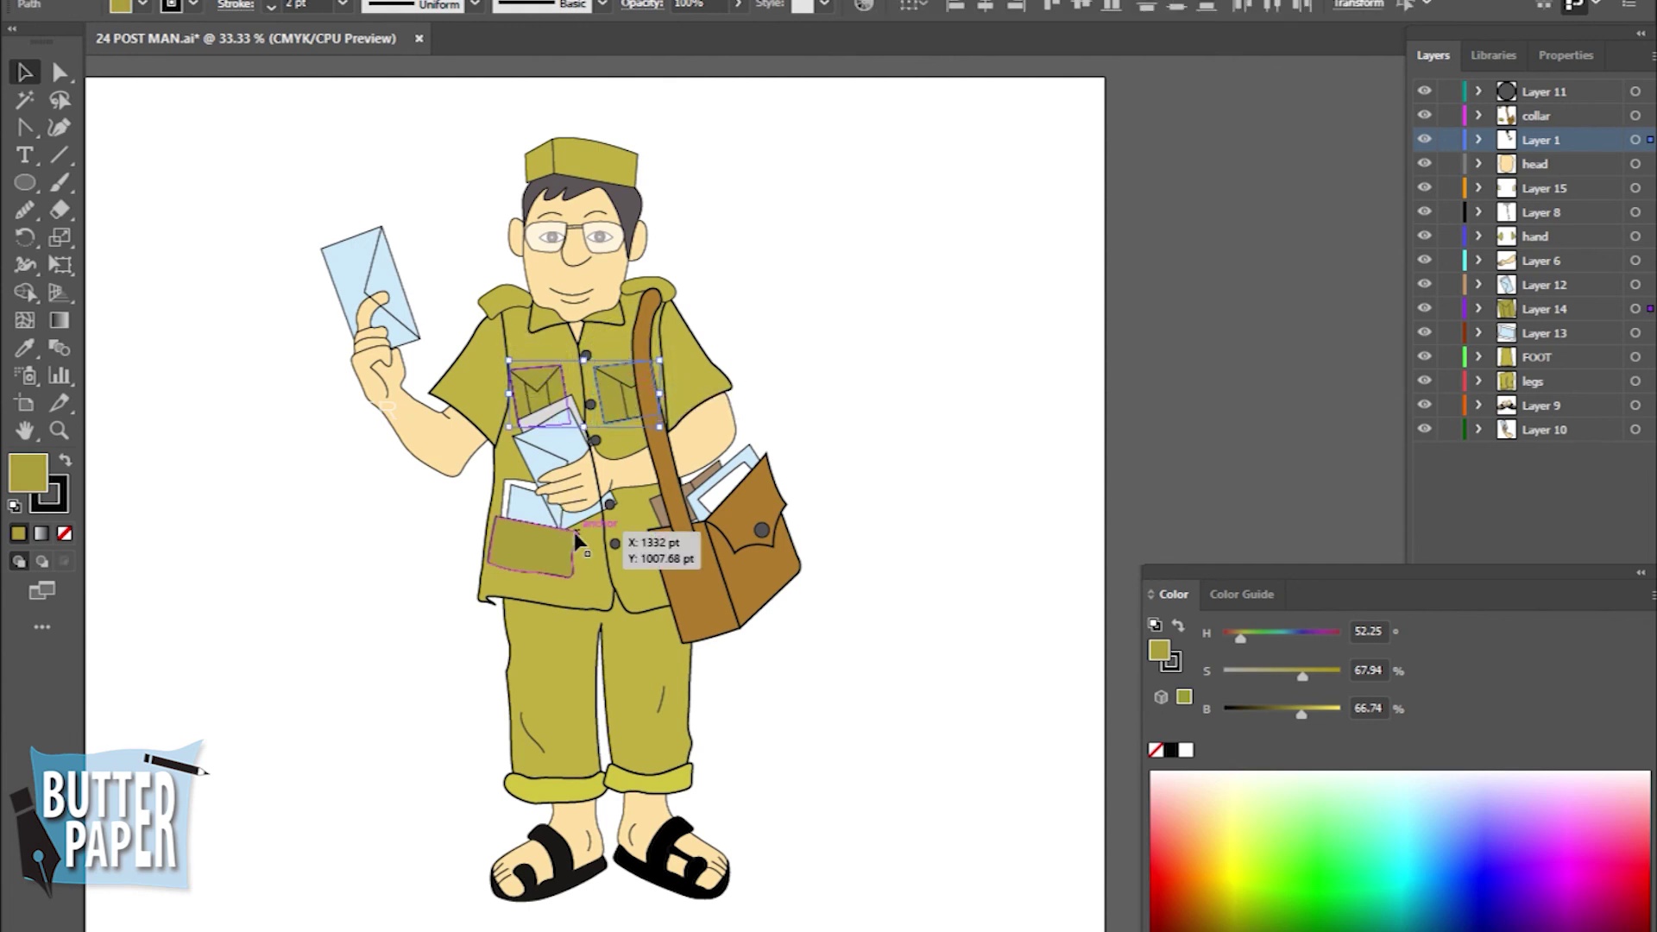
left_click(540, 382, "shift")
left_click(549, 399, "shift")
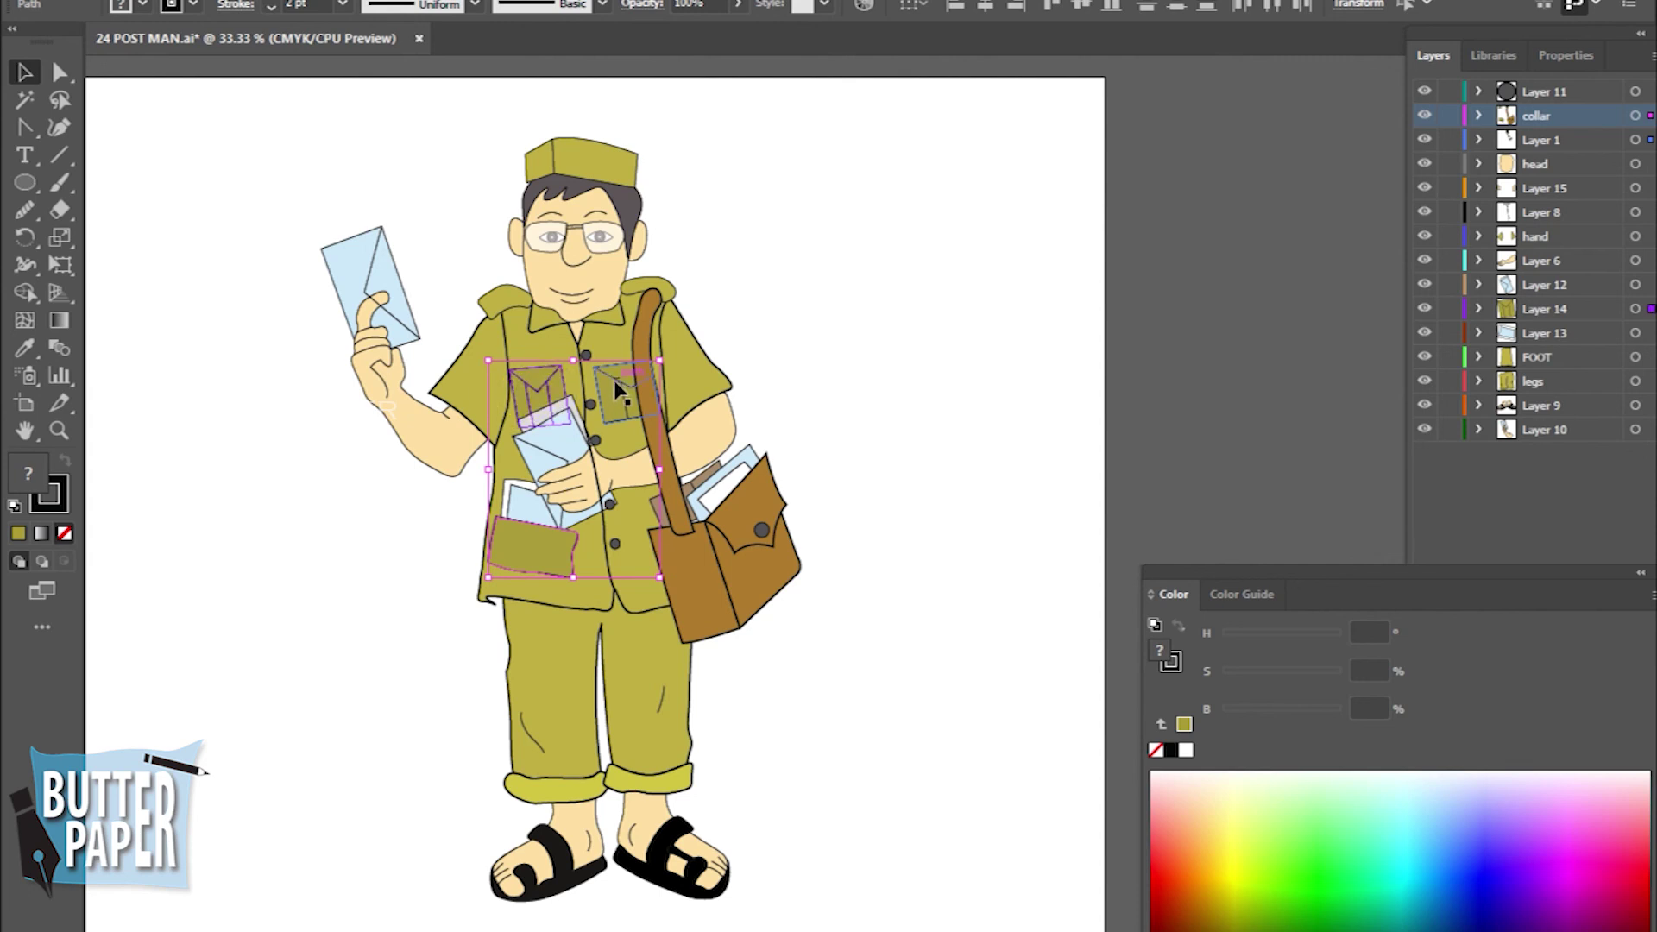
left_click(630, 413, "shift")
left_click(343, 5)
left_click(378, 178)
left_click(939, 410)
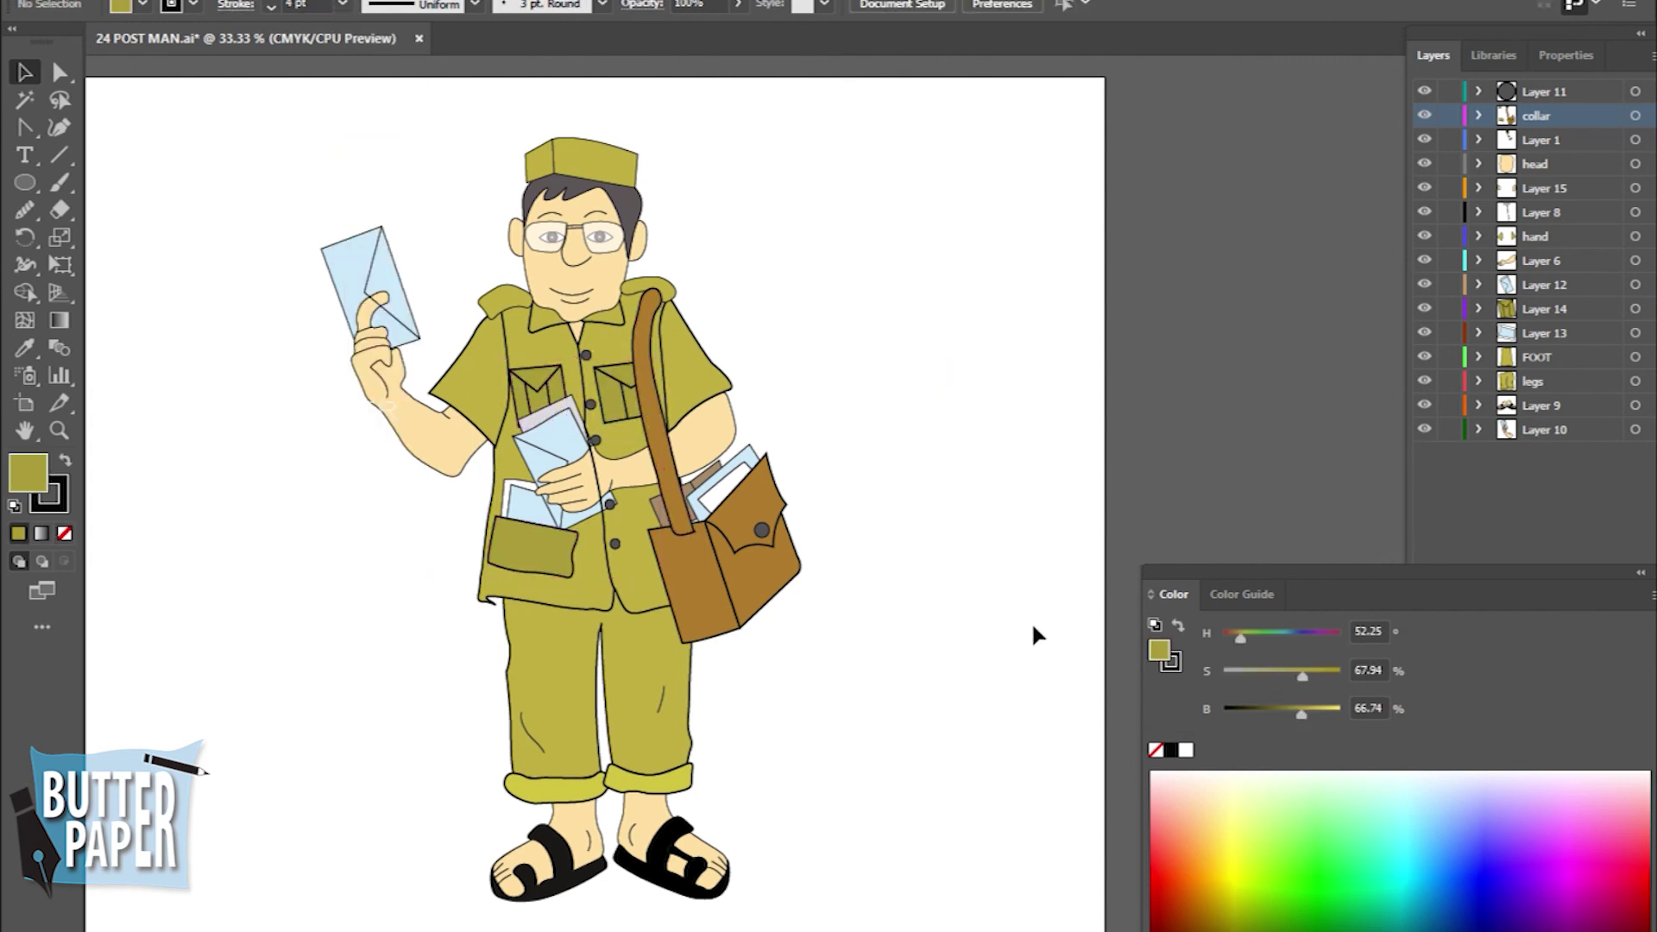
Give both collar pieces 4 pt outlines
left_click(511, 301)
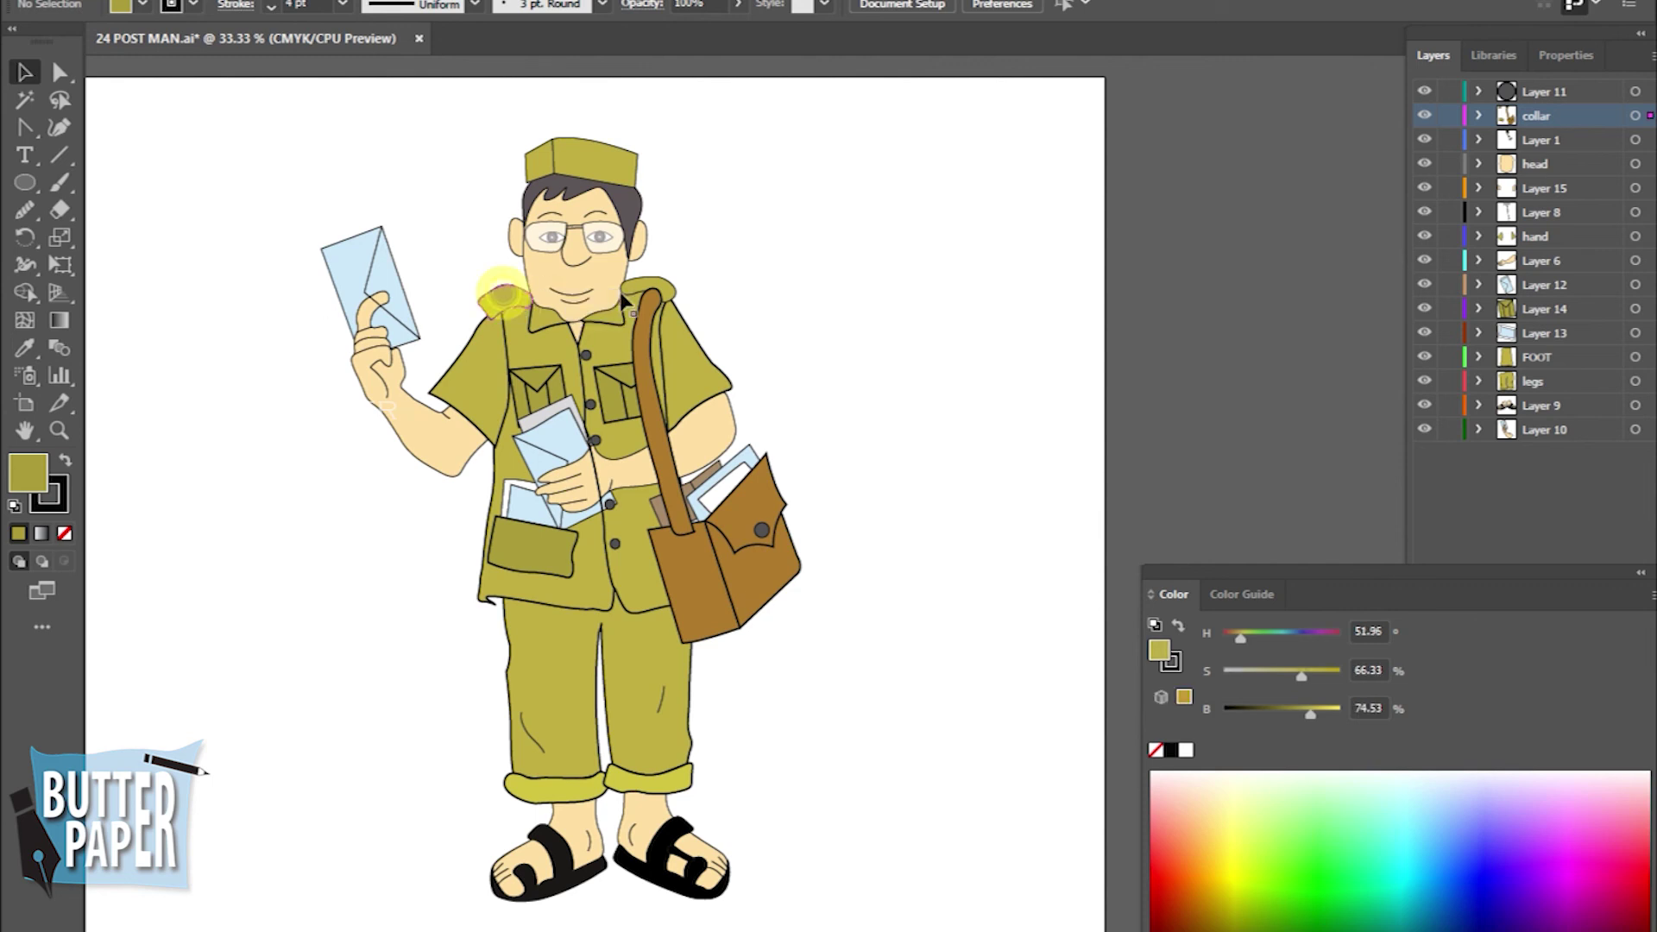
left_click(656, 280, "shift")
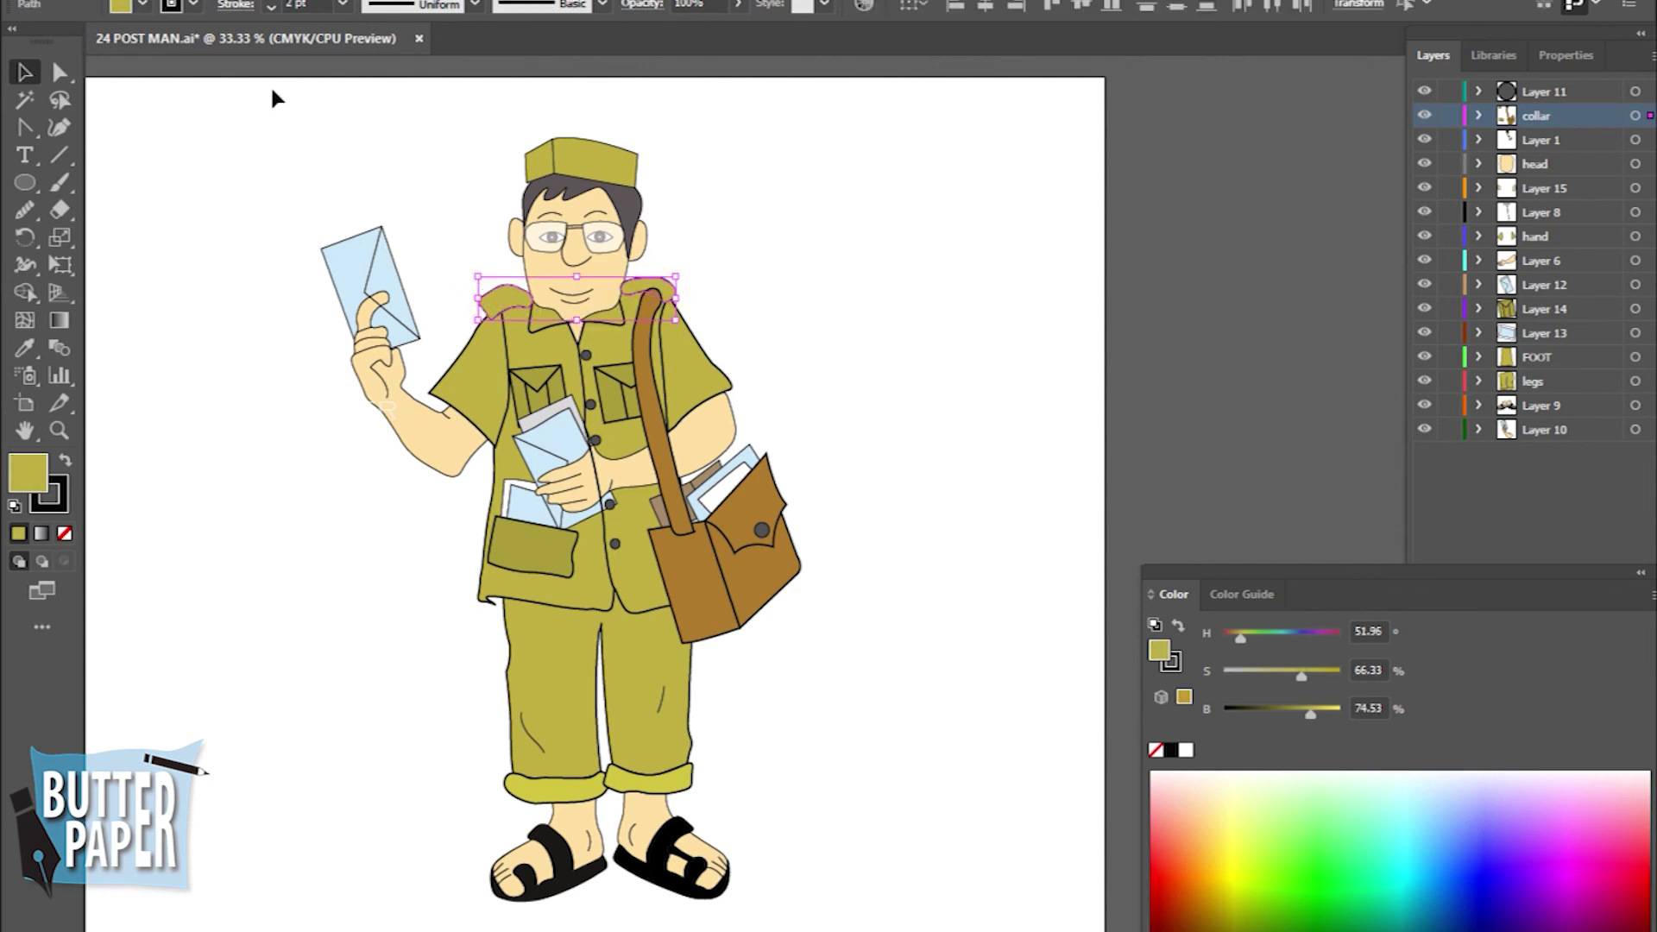
left_click(343, 7)
left_click(378, 178)
left_click(971, 337)
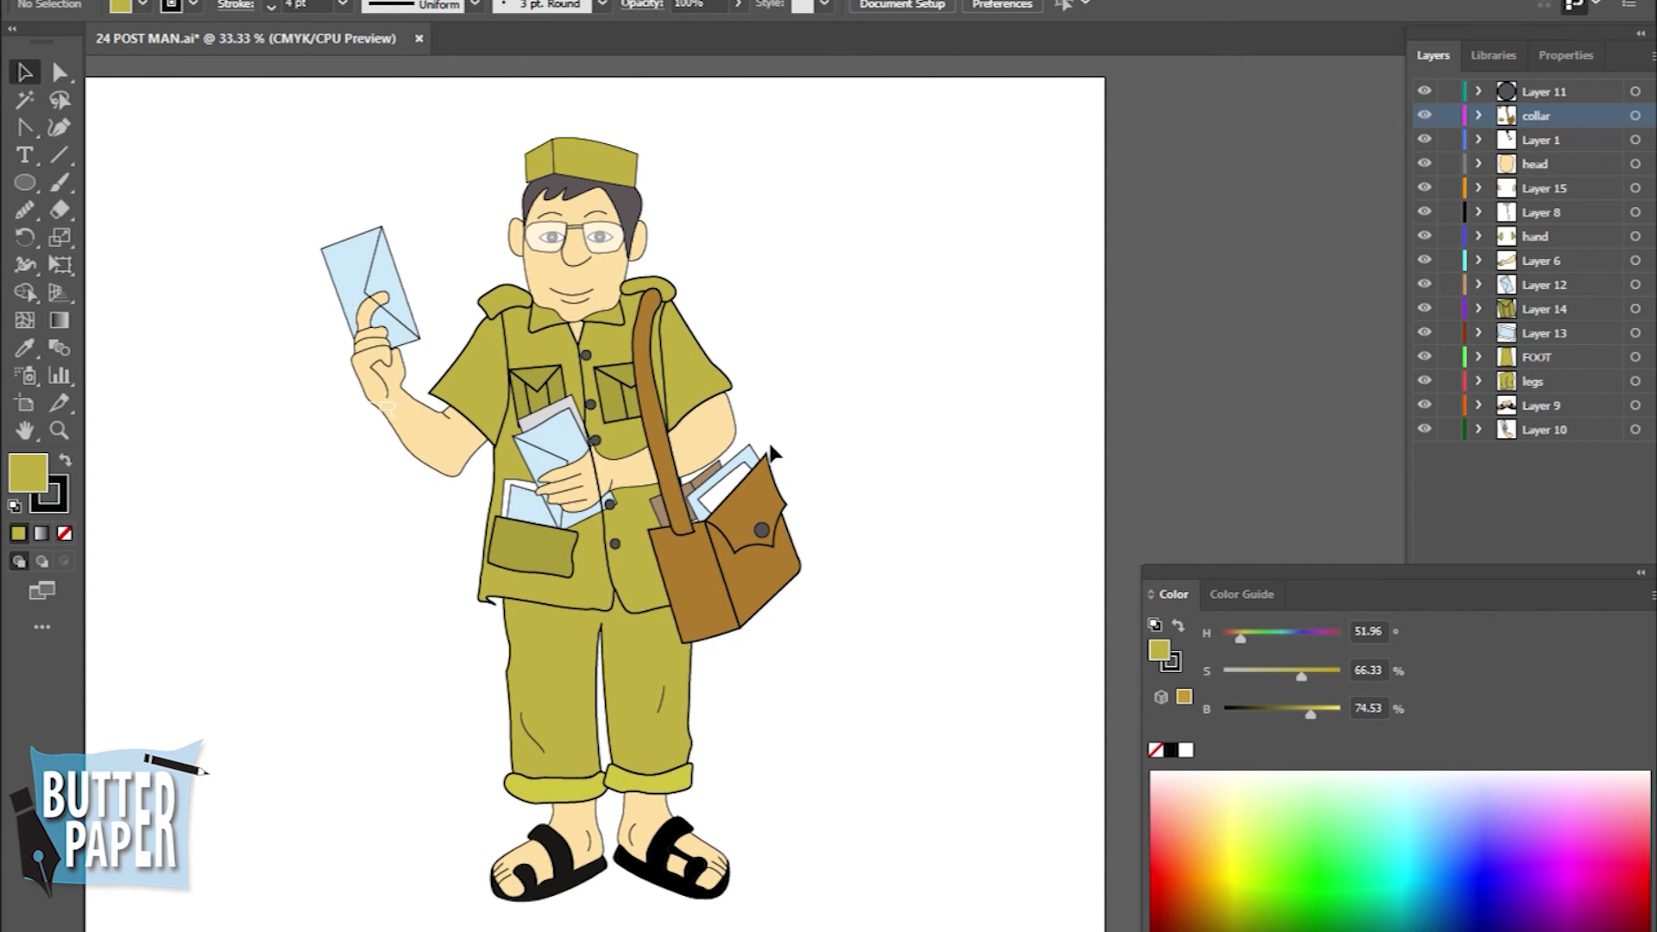
left_click(696, 900)
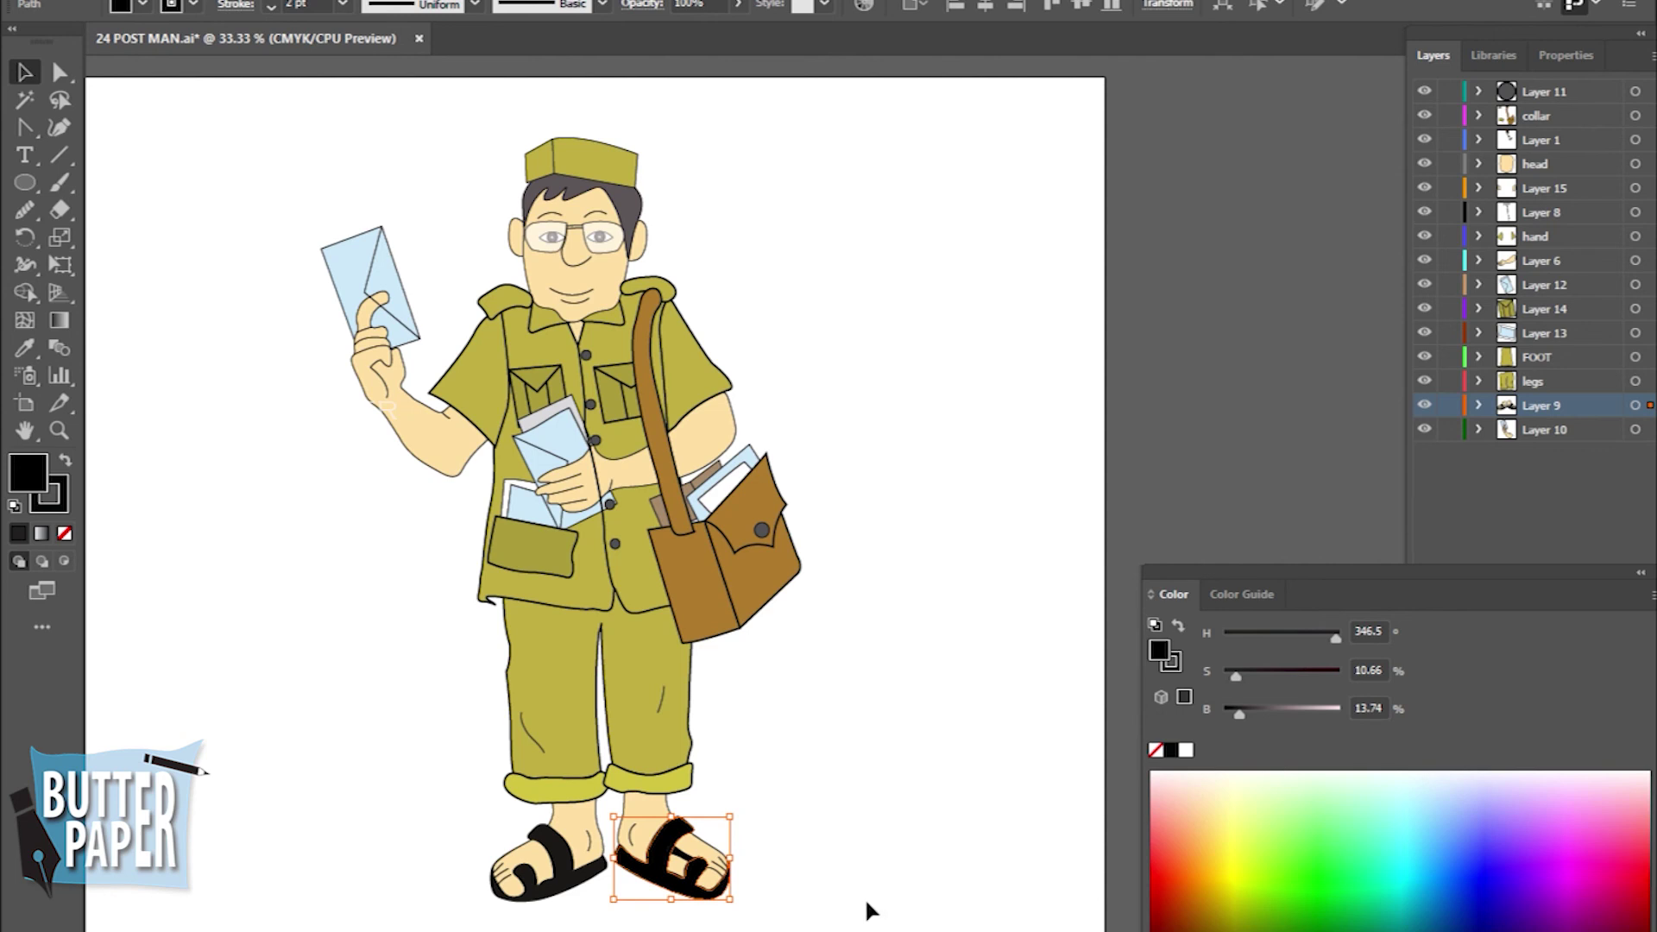
Give the right sandal a 4 pt outline
left_click(691, 863)
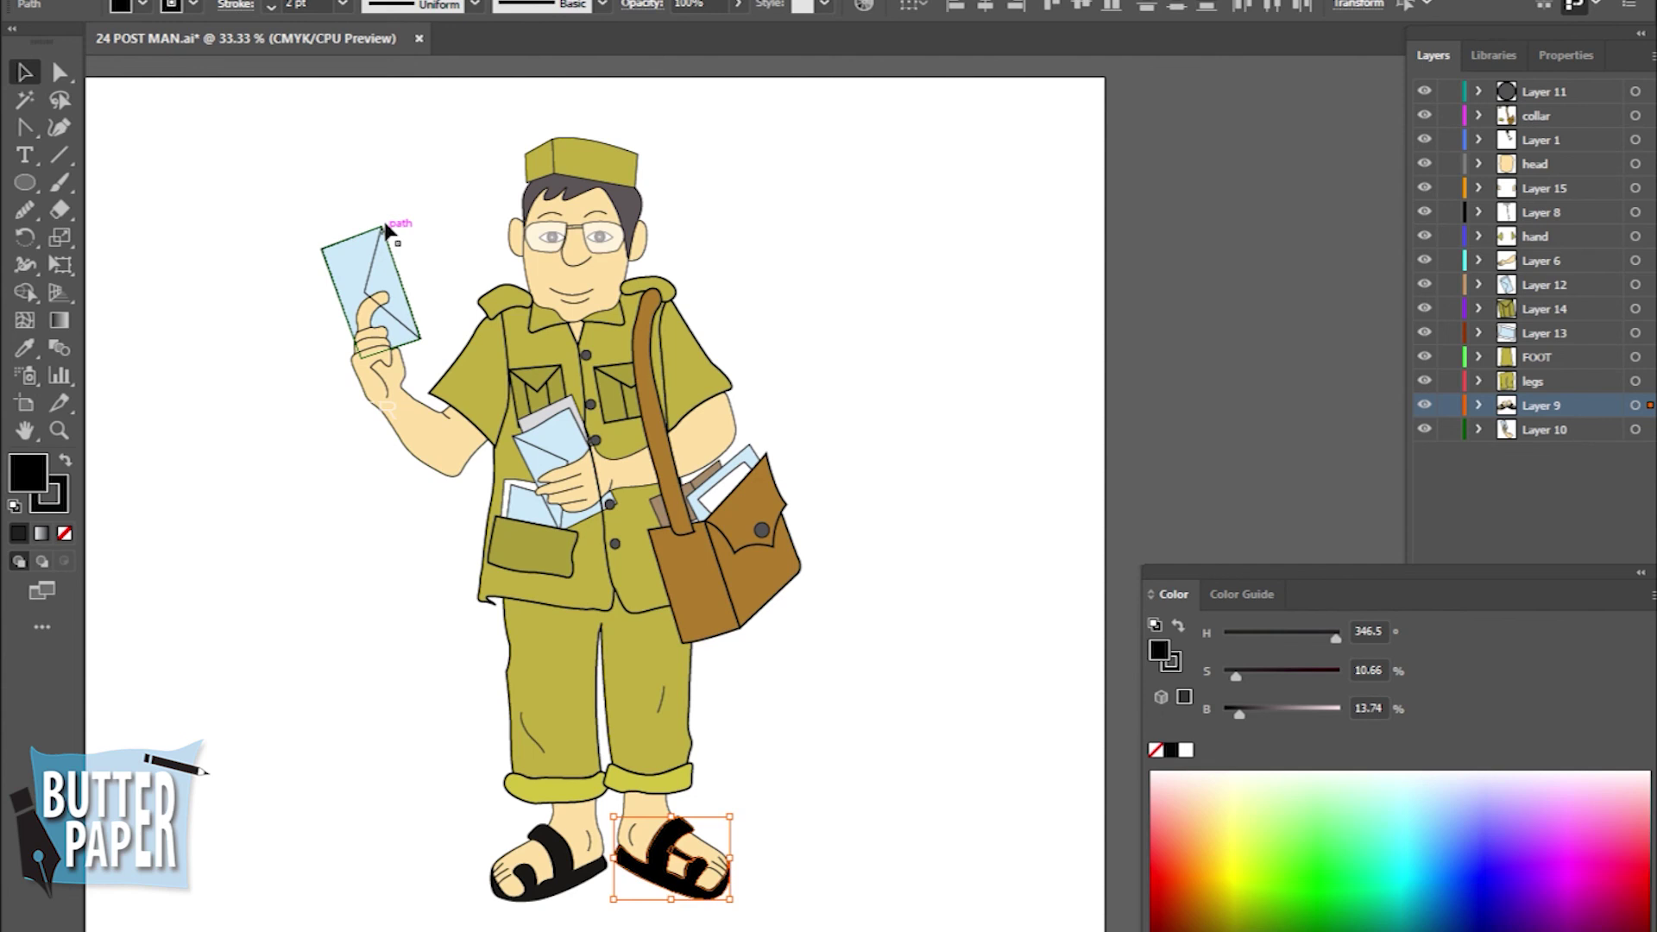
left_click(342, 4)
left_click(382, 178)
left_click(919, 758)
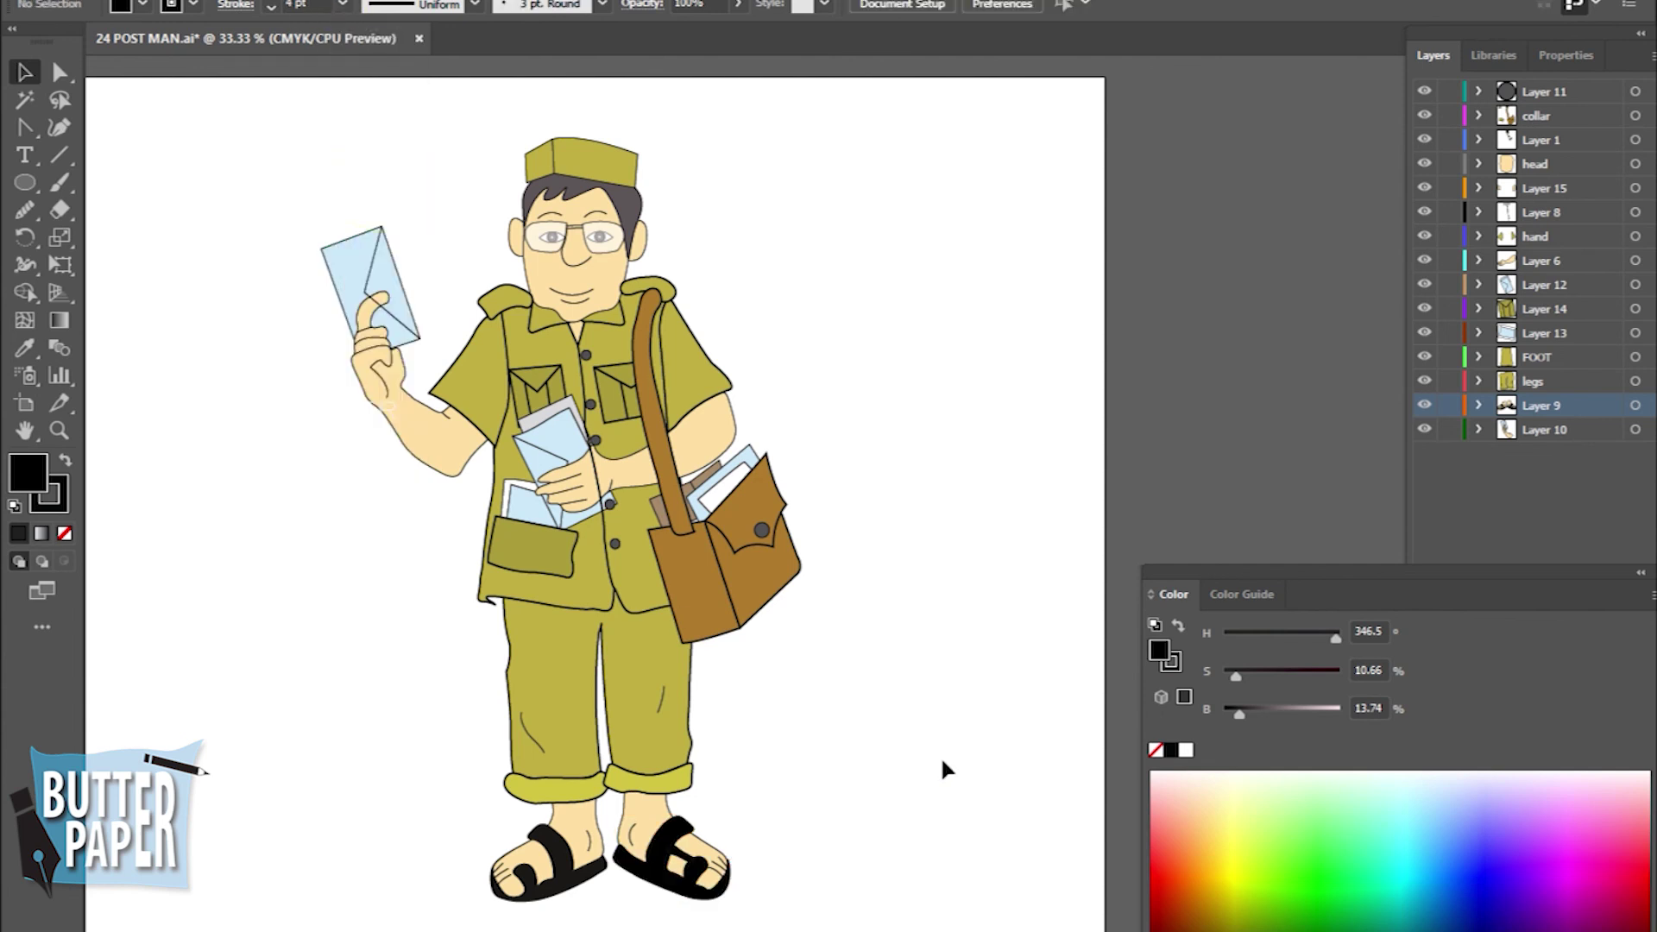
left_click(667, 829)
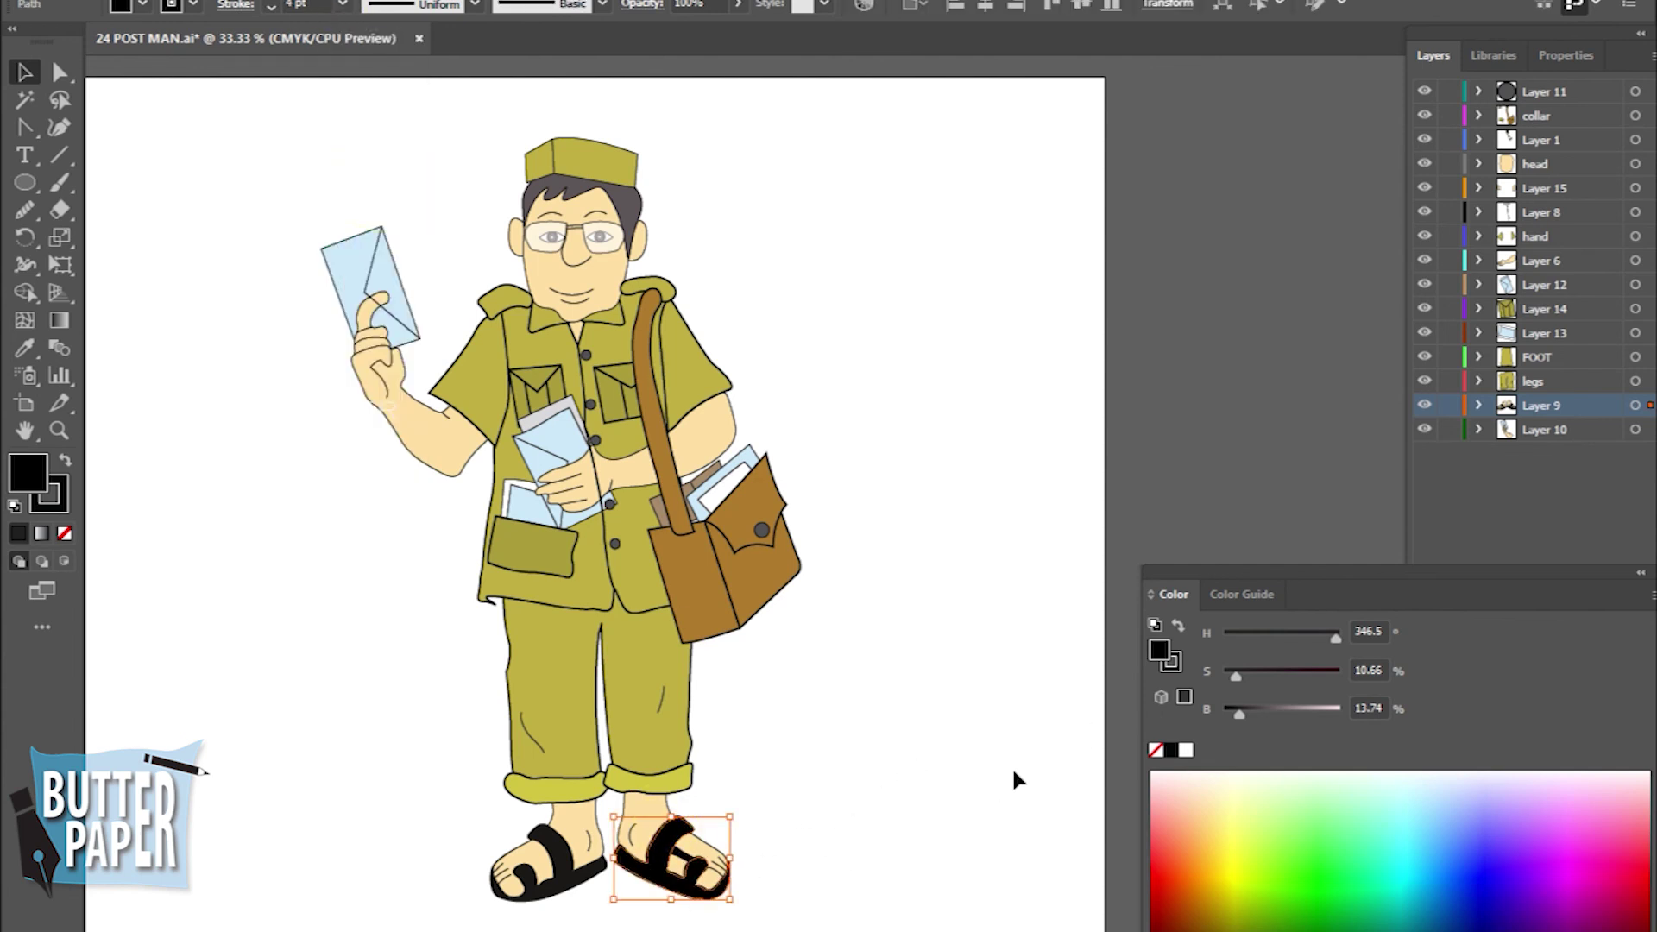
left_click(950, 784)
Select the left sandal strap and sole and give them a 4 pt outline
left_click(570, 877)
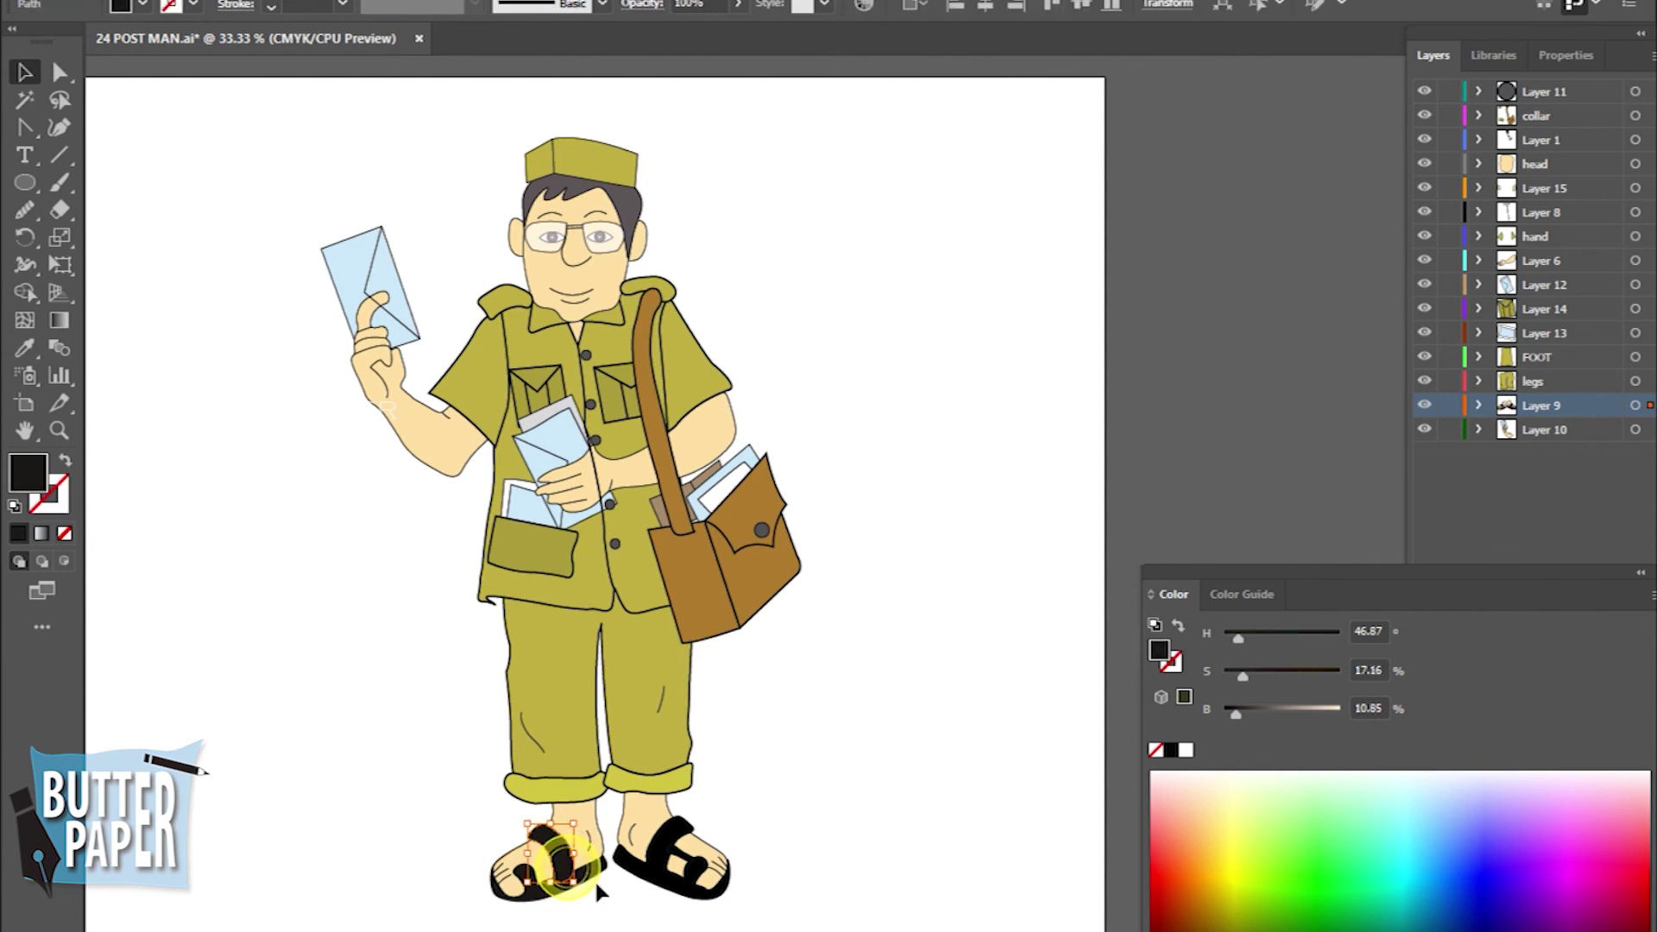
left_click(518, 867, "shift")
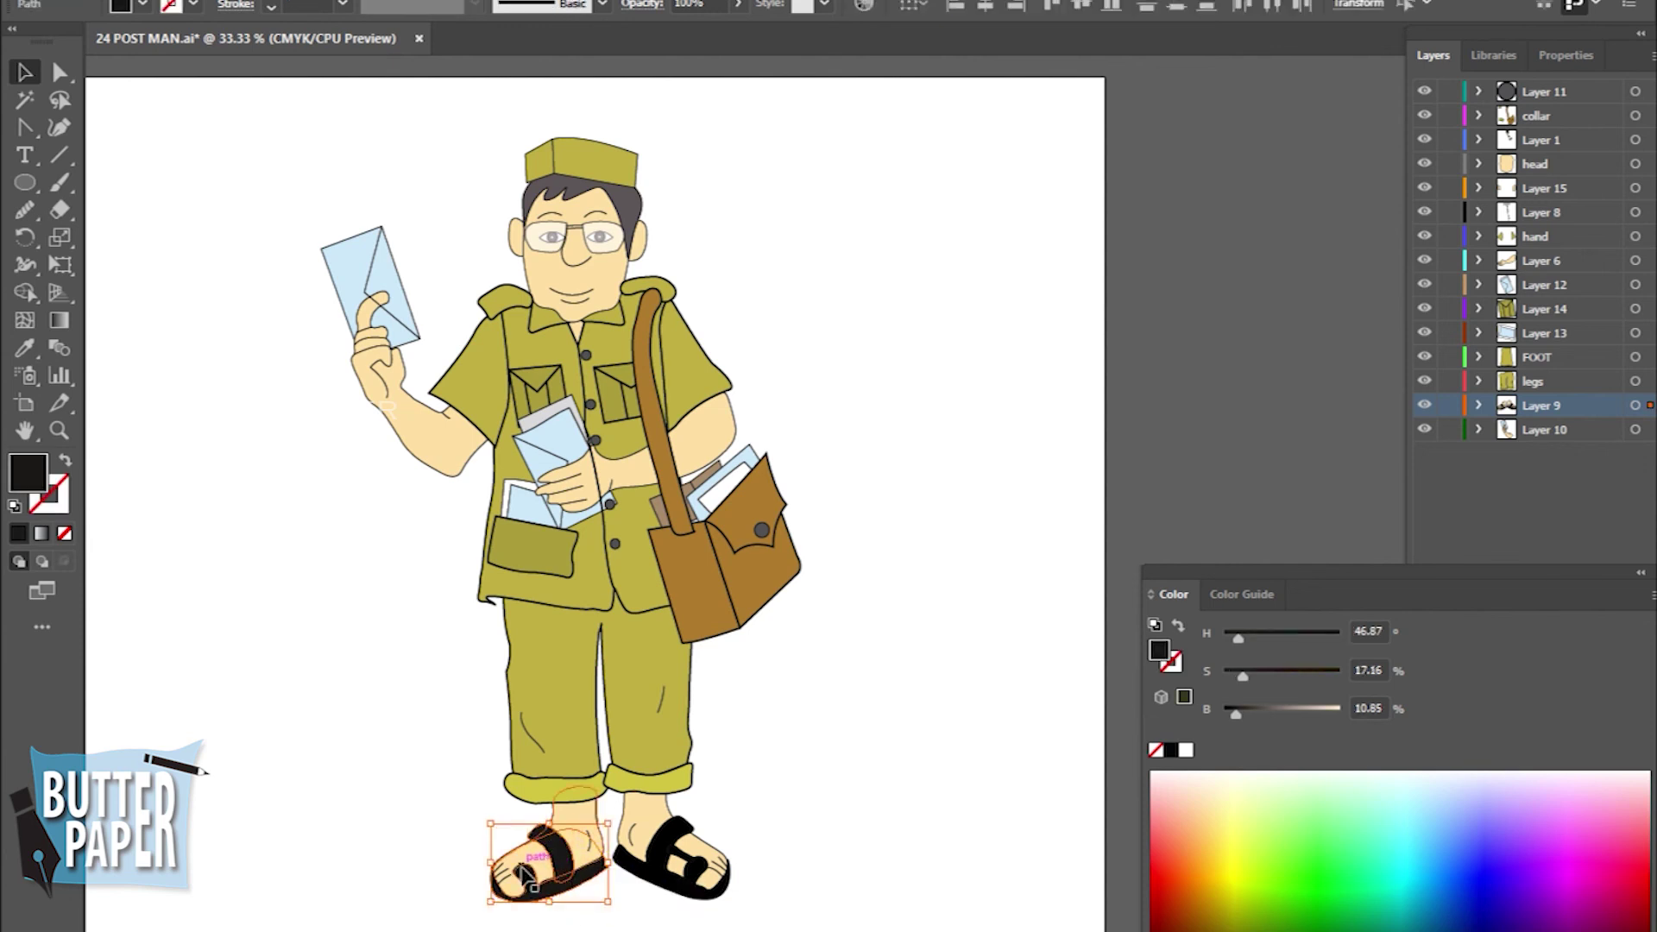
left_click(1051, 811)
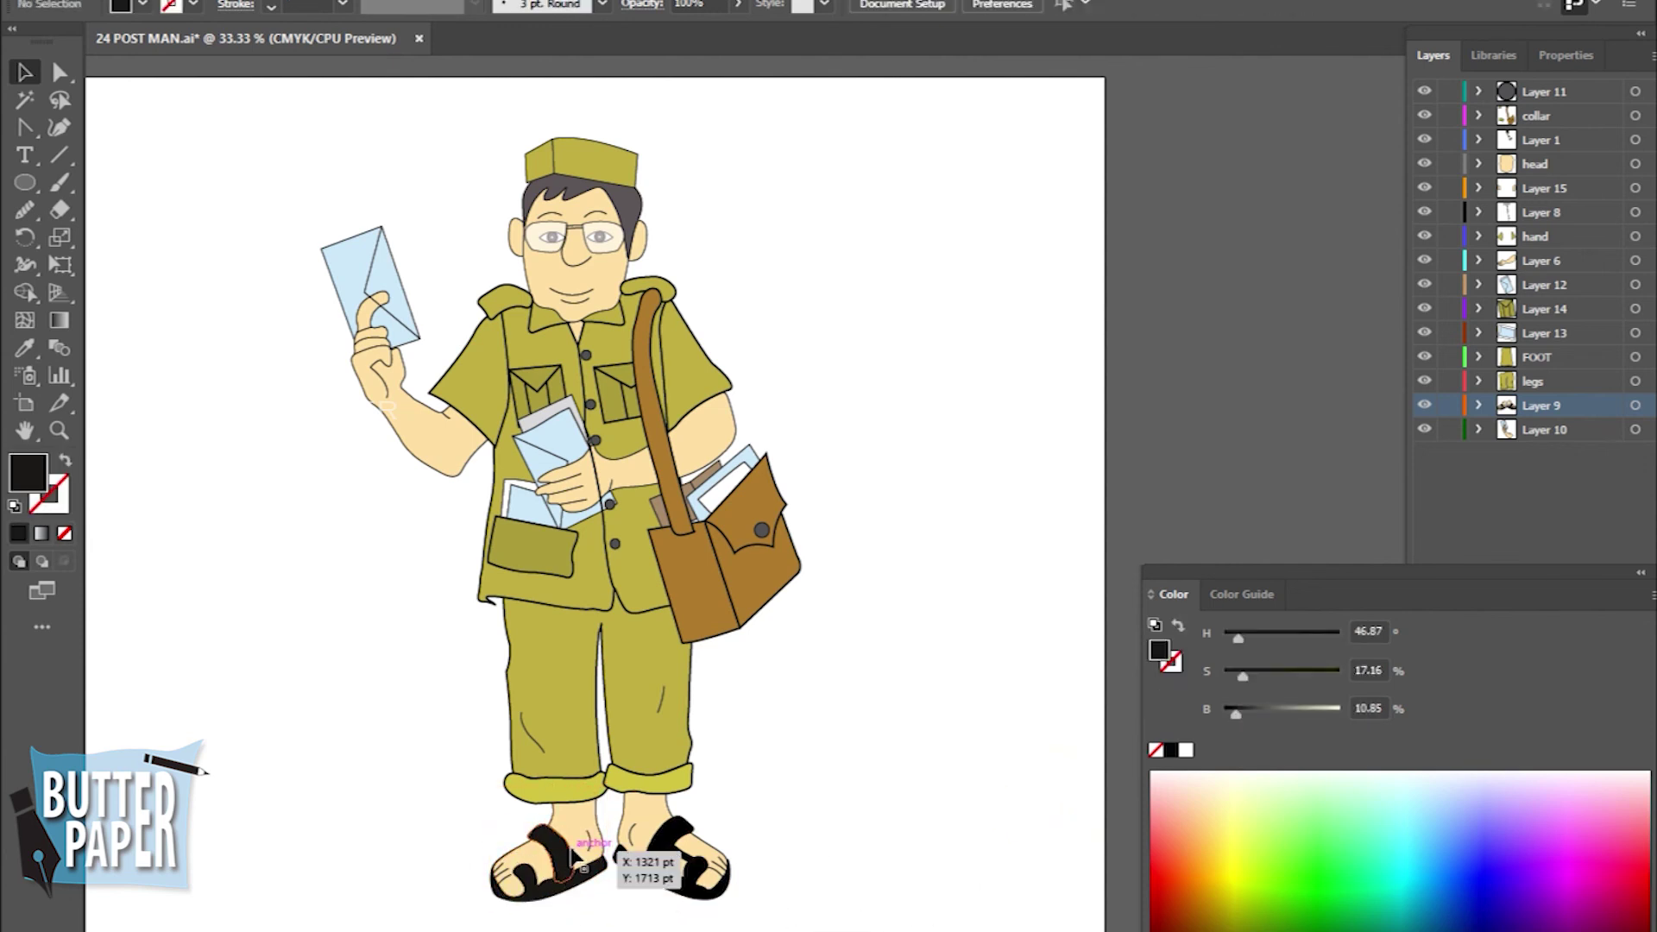
left_click(589, 878)
left_click(588, 880, "shift")
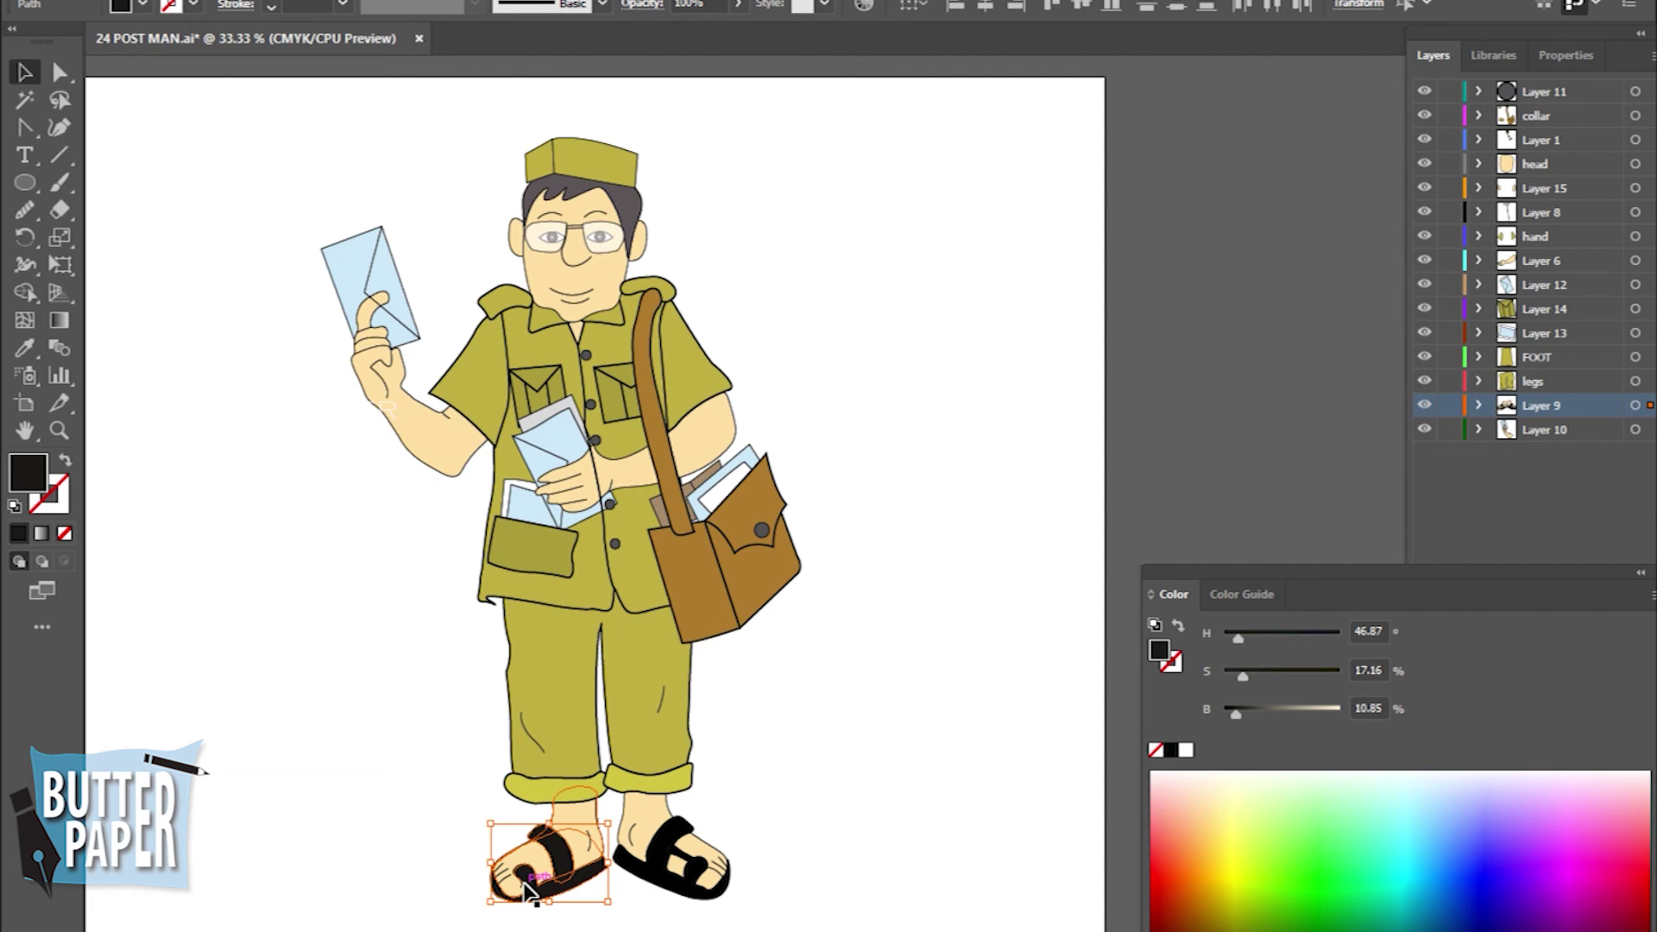
left_click(342, 5)
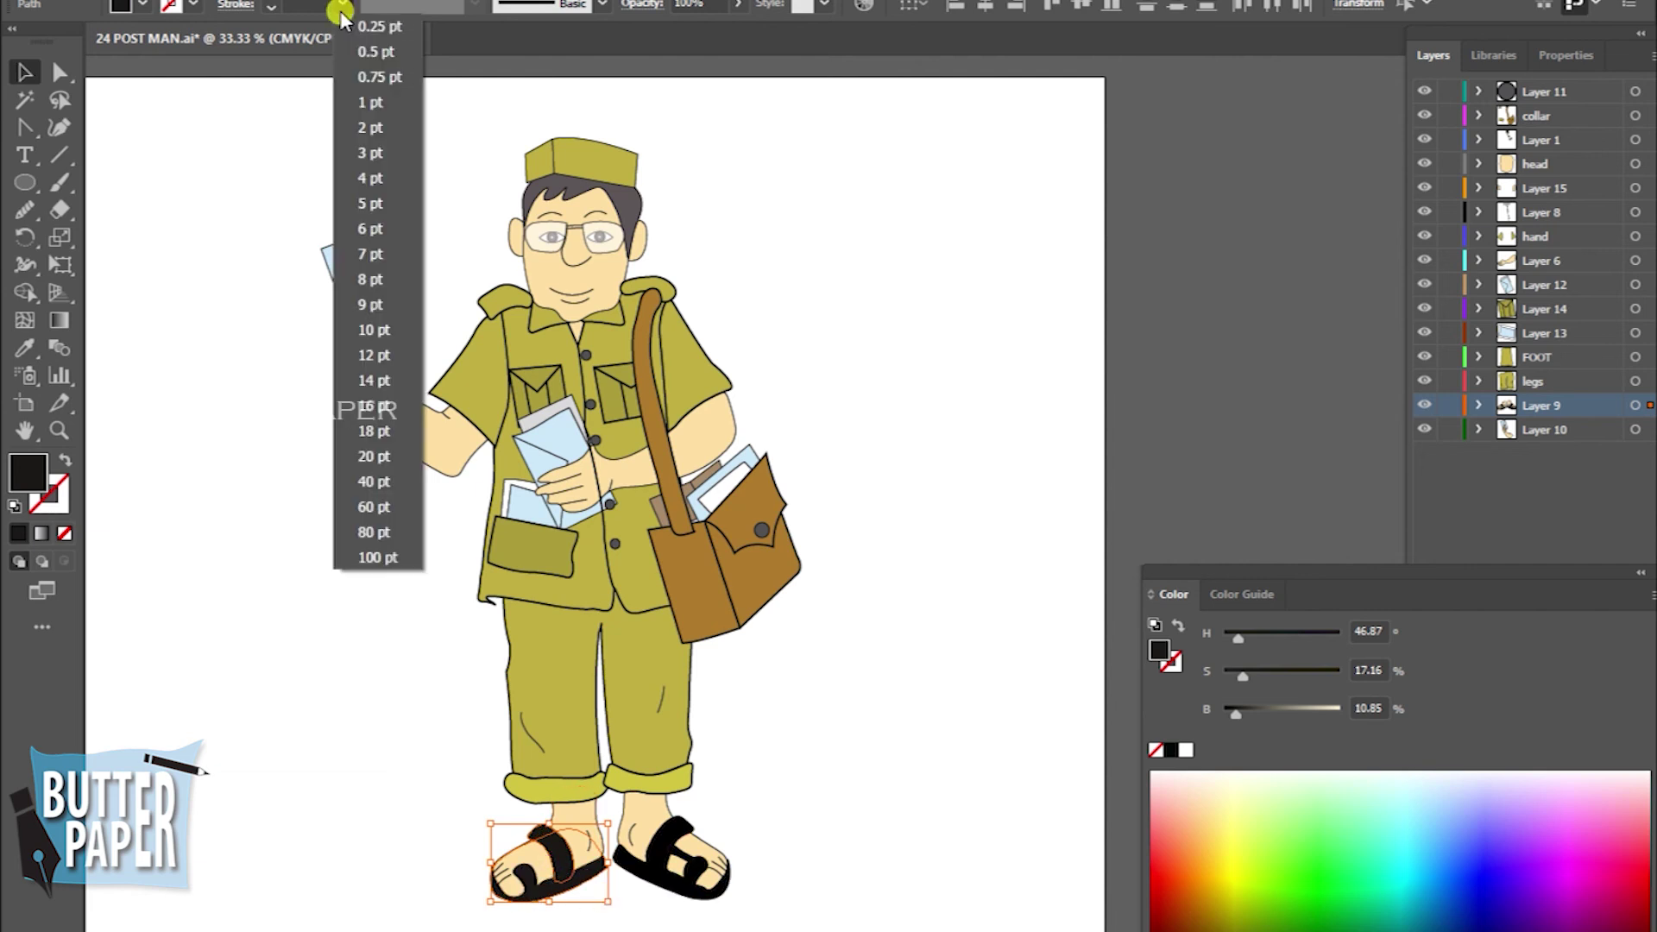
left_click(371, 178)
left_click(895, 552)
Give the small sandal strap piece a 4 pt outline, then zoom in on the sandals
left_click_drag(571, 864, 540, 868)
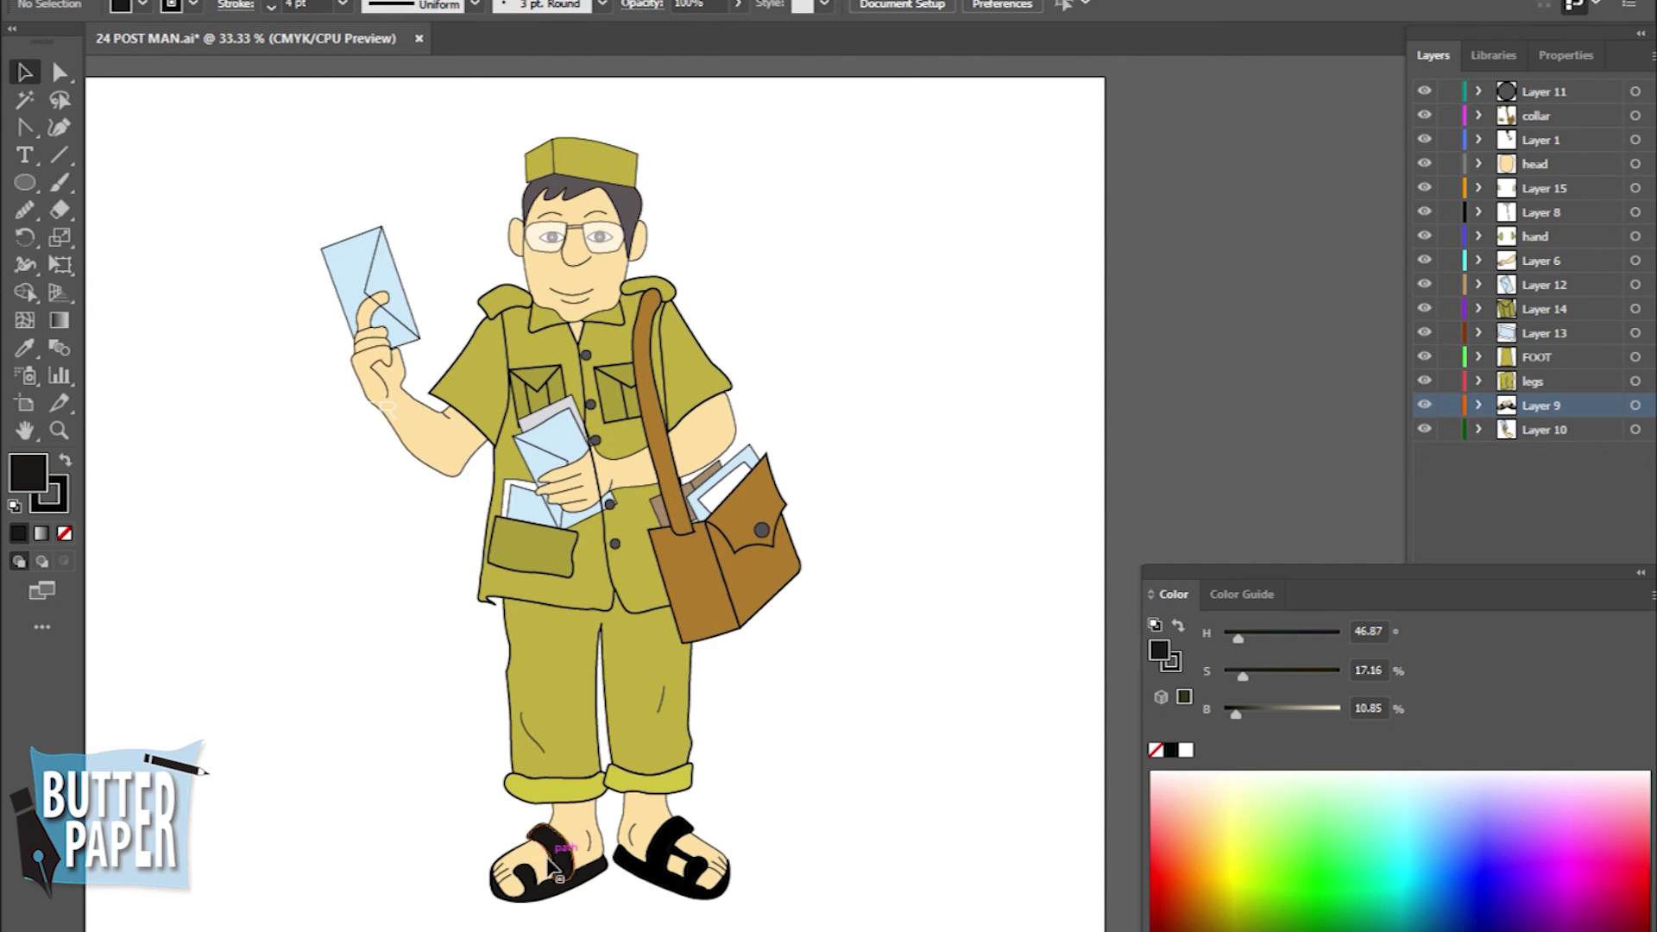
left_click(539, 867)
left_click(343, 6)
left_click(371, 178)
left_click(889, 670)
left_click(537, 863)
left_click(976, 712)
key("z")
left_click(693, 831)
left_click(765, 601)
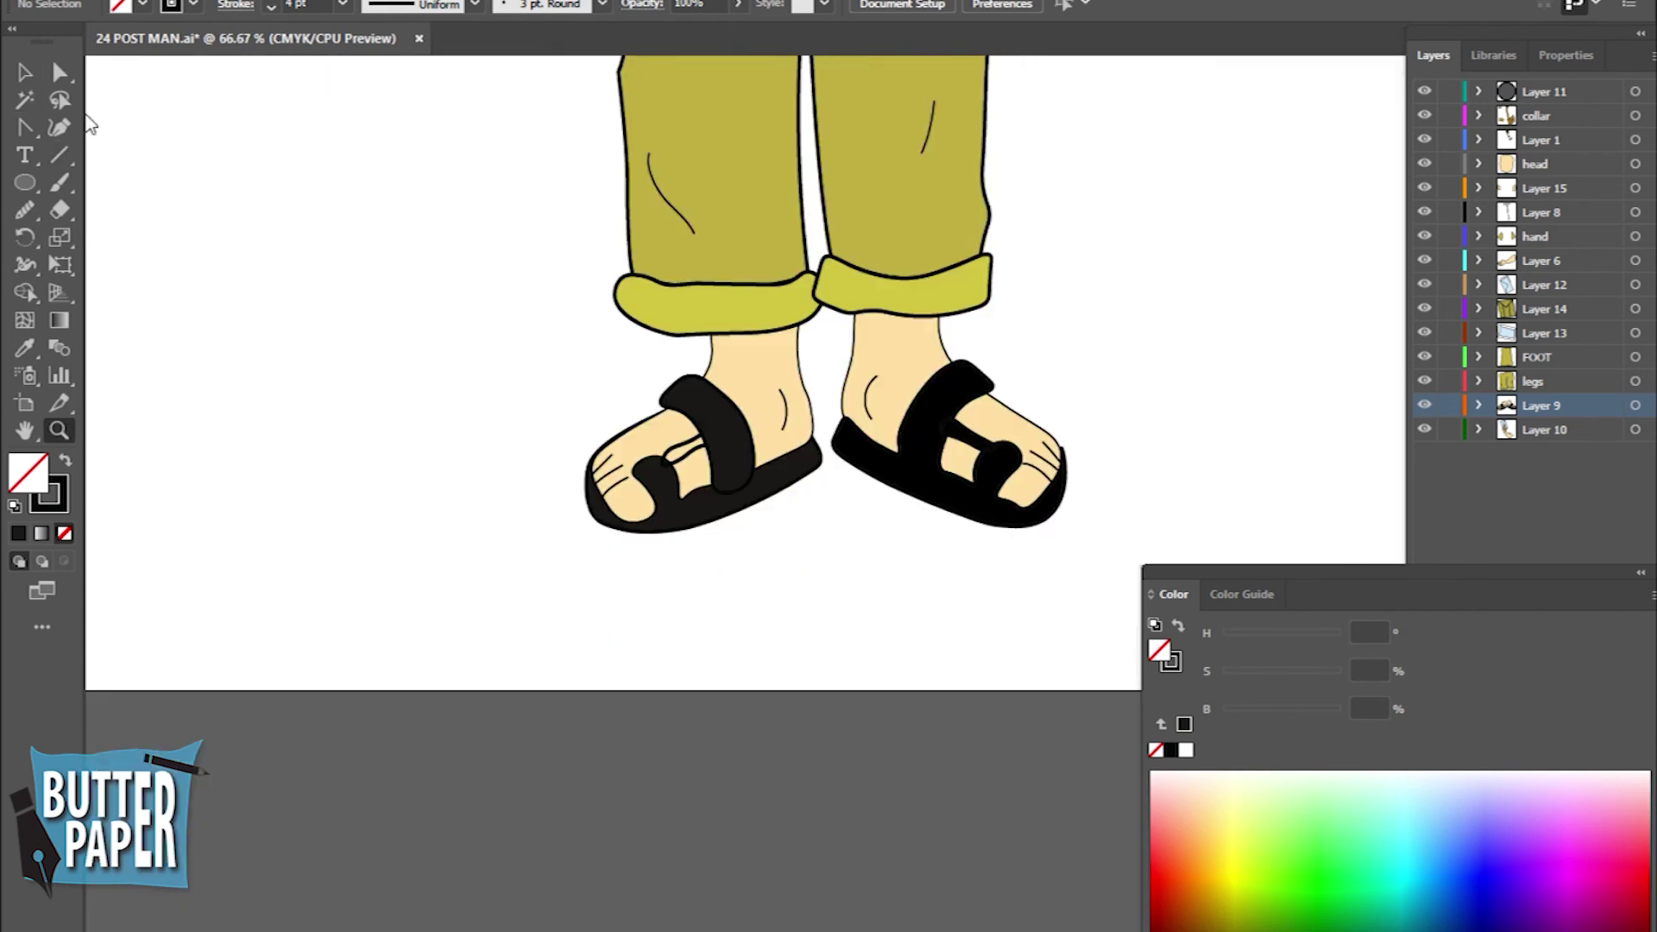
Eyedrop the black sandal colour onto the left sandal's small toe strap
left_click(24, 348)
key("v")
left_click(691, 447)
left_click(26, 346)
left_click(686, 397)
left_click(24, 72)
left_click(292, 207)
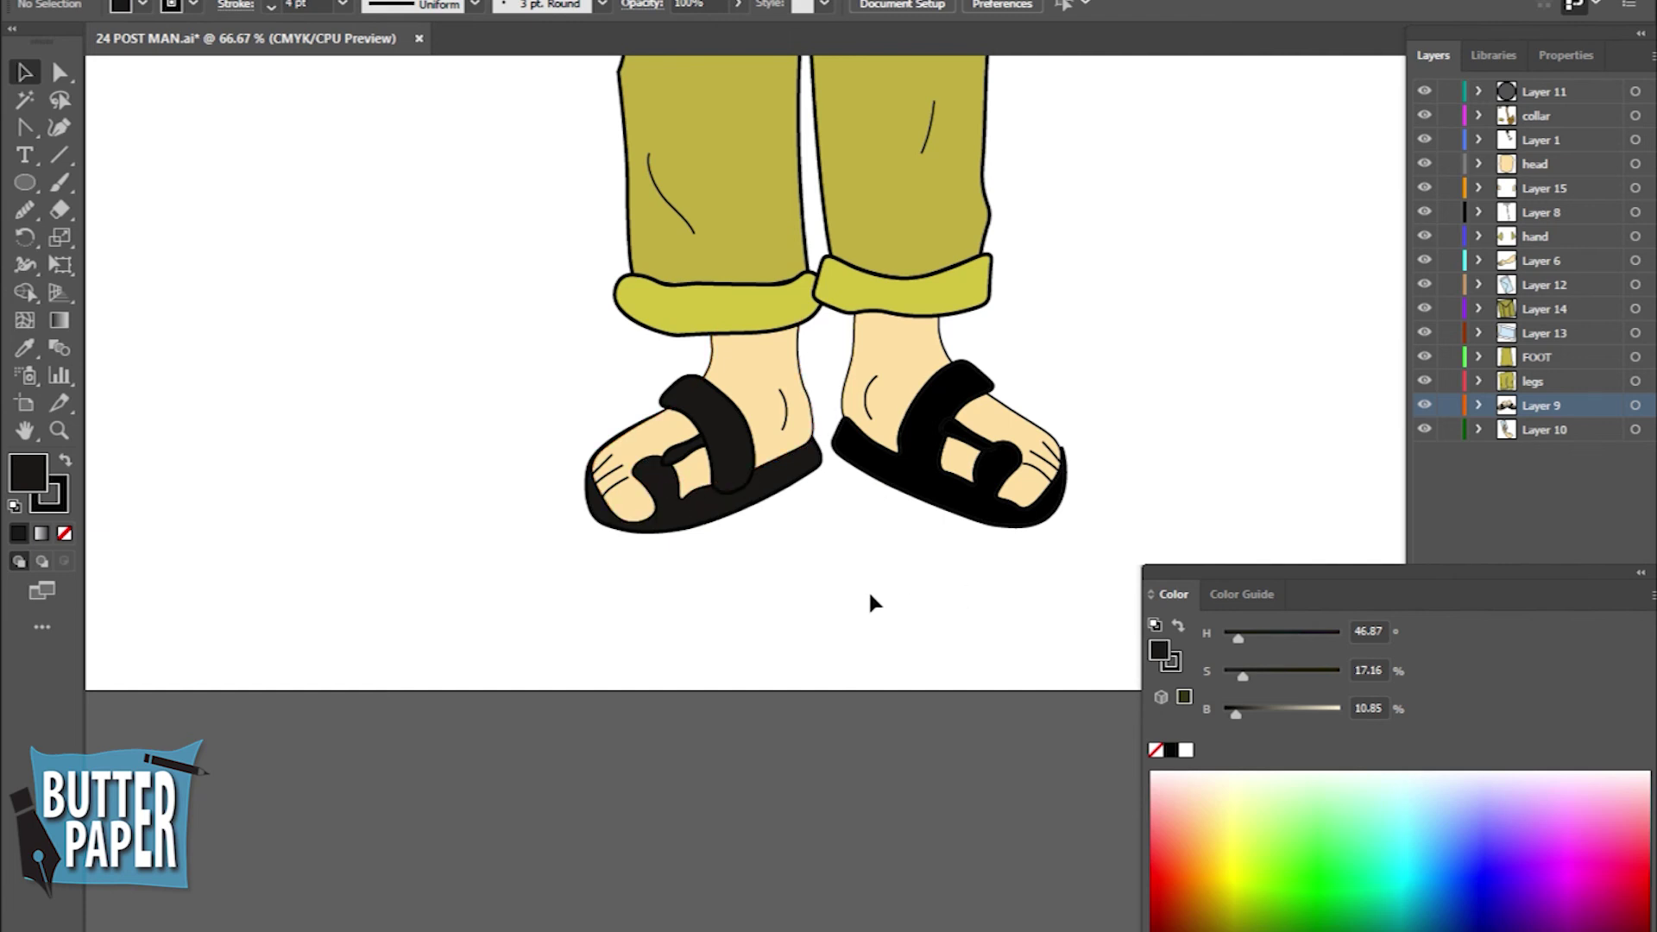
Zoom out and centre the whole postman in view
key("z")
left_click(935, 573, "alt")
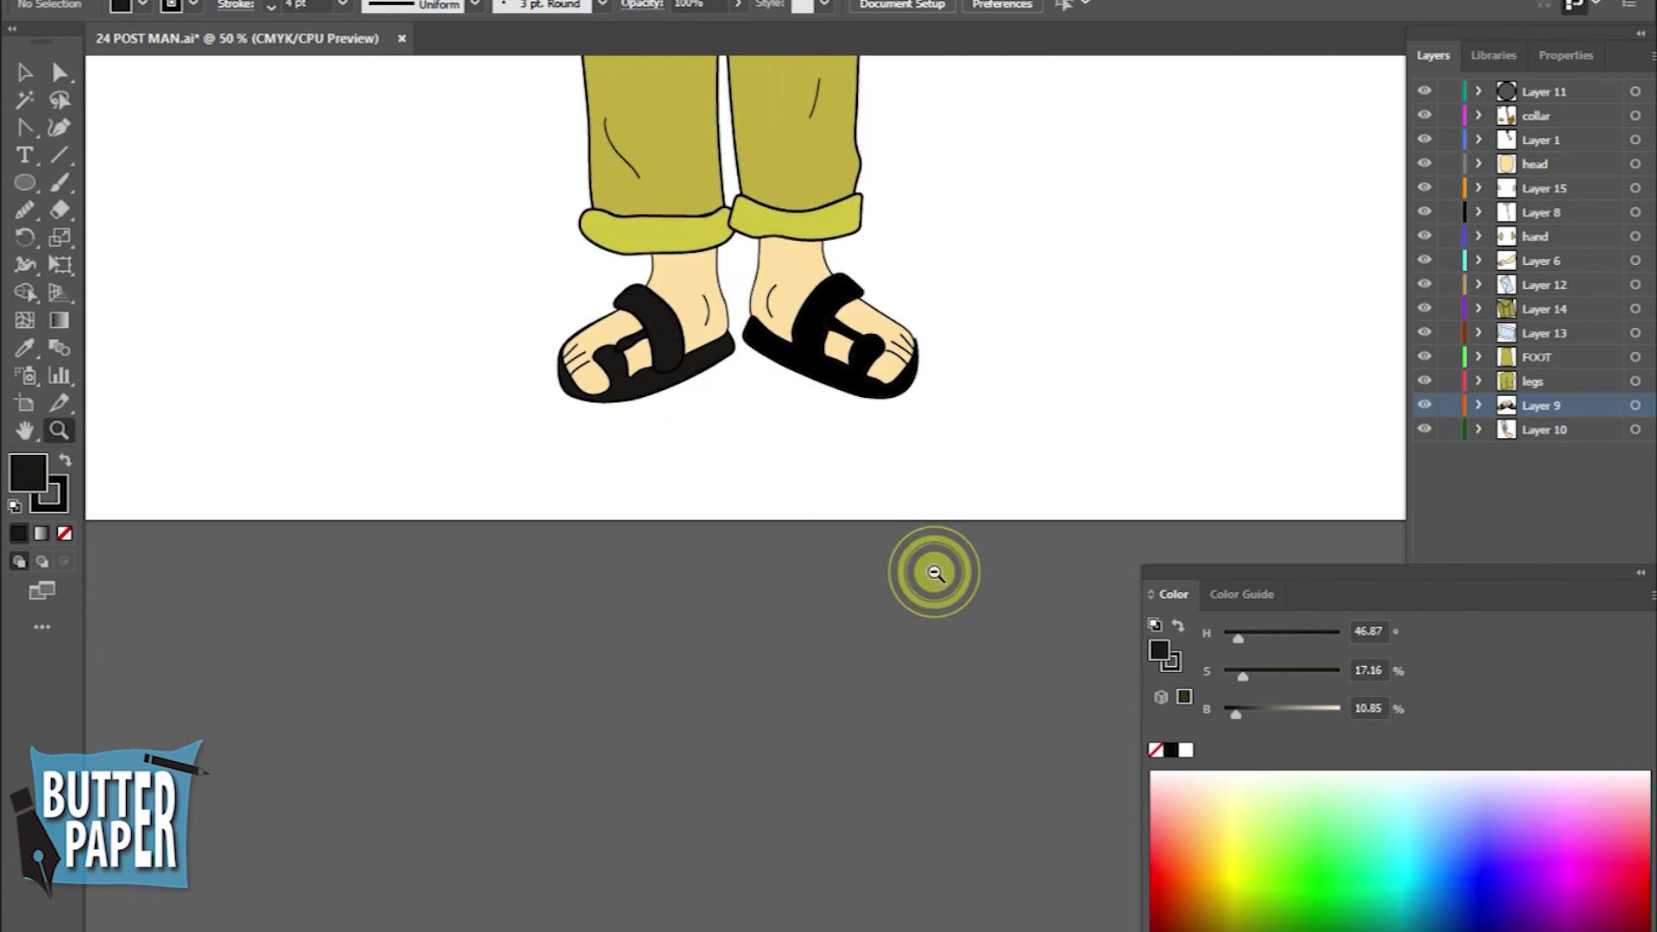
left_click_drag(933, 471, 891, 756)
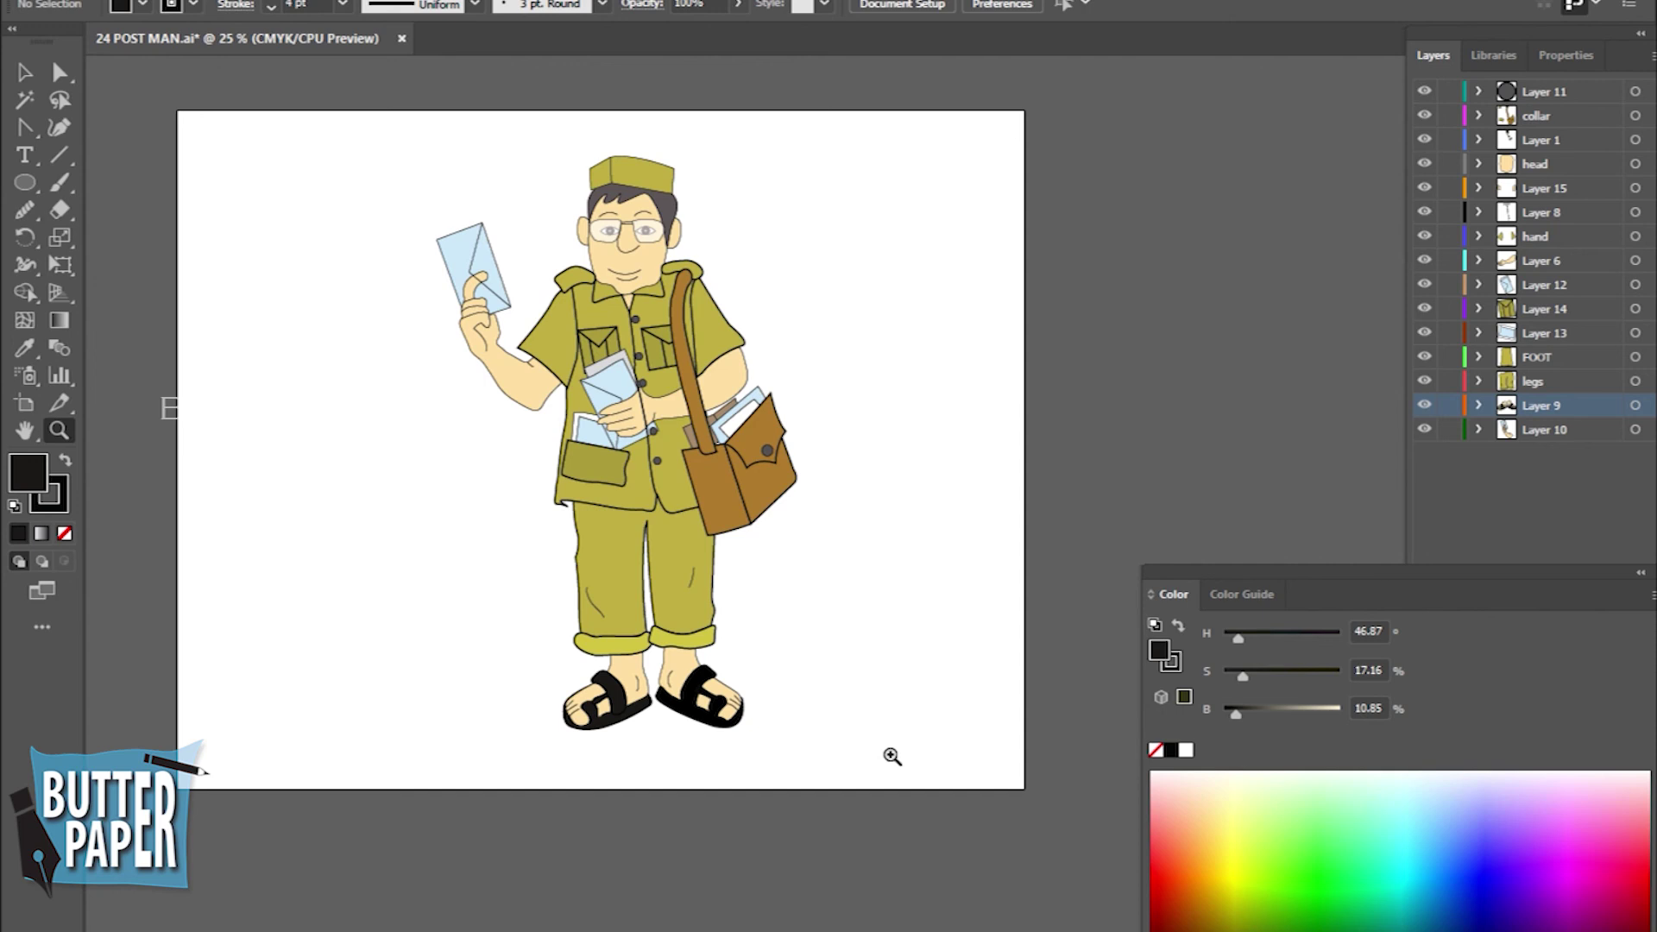
Zoom in on the face and give both glasses lenses and the bridge 4 pt outlines
left_click(842, 430)
left_click(842, 430)
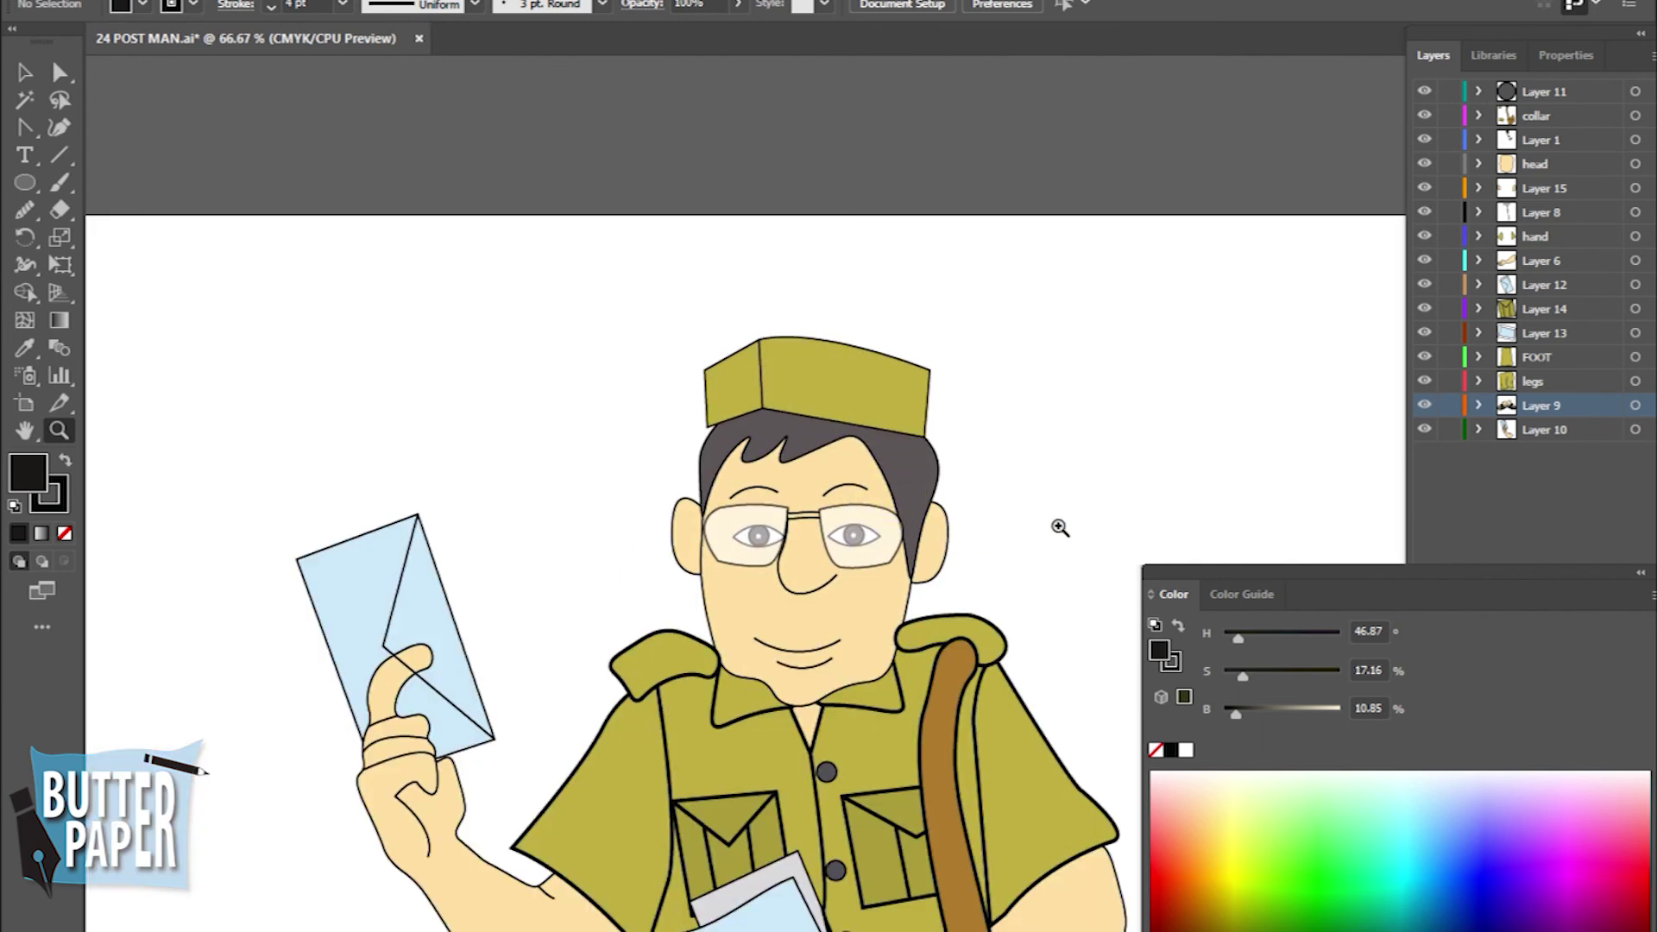
left_click(24, 73)
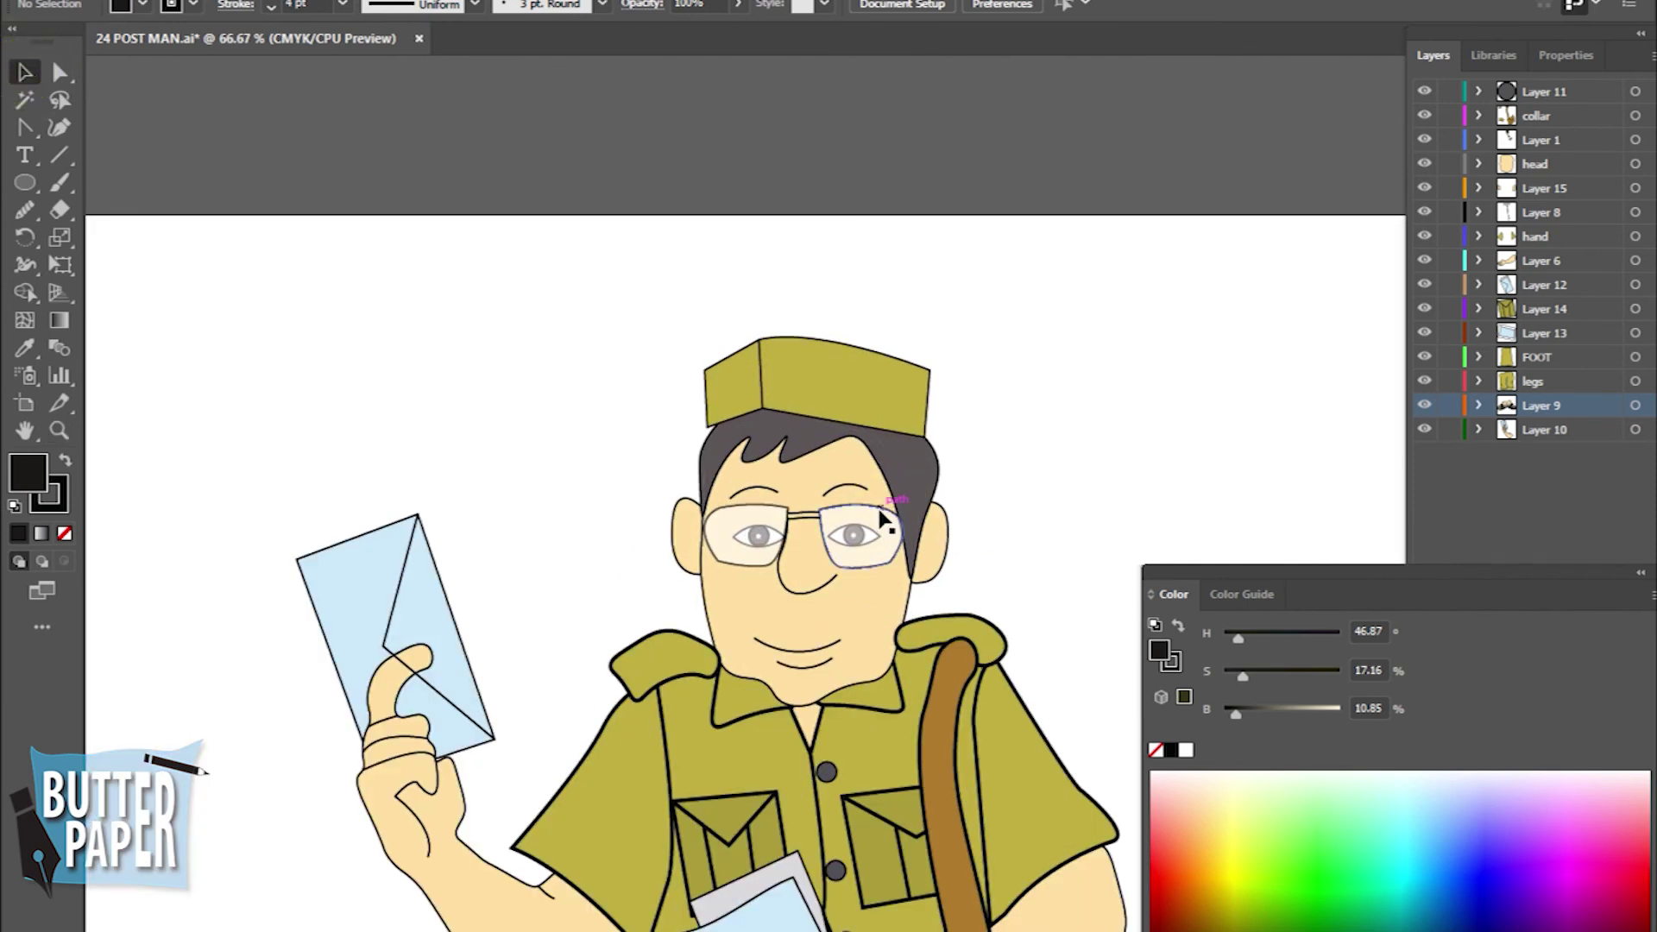
left_click(885, 516)
left_click(749, 518, "shift")
left_click(804, 517, "shift")
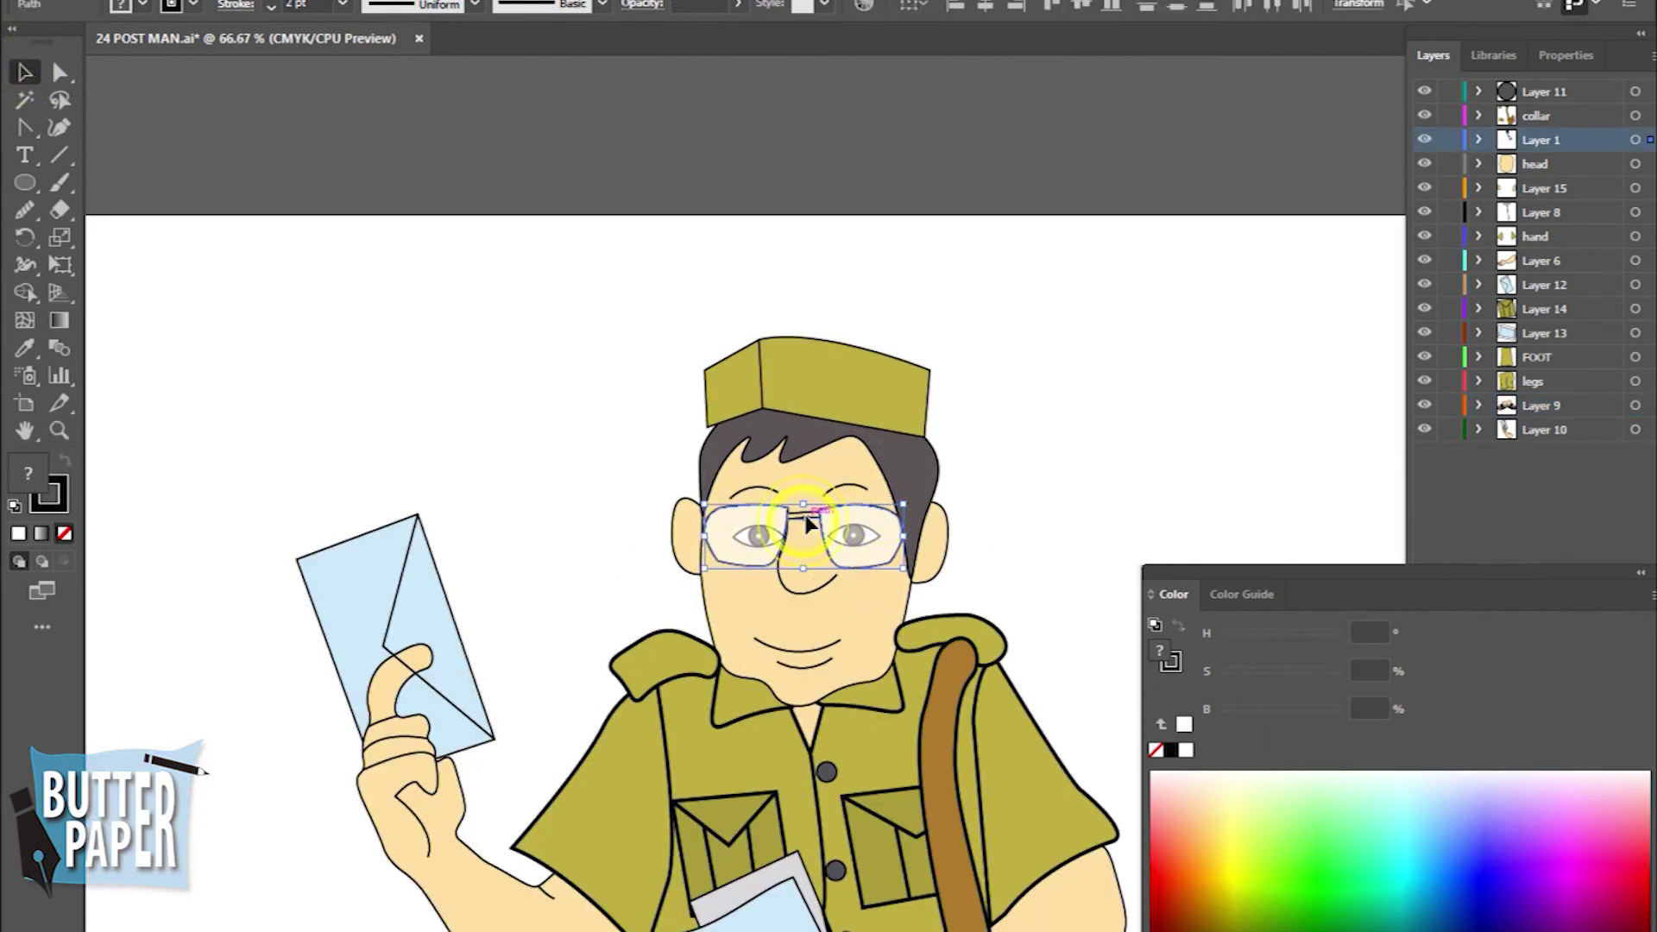
left_click(343, 4)
left_click(379, 193)
left_click(1090, 434)
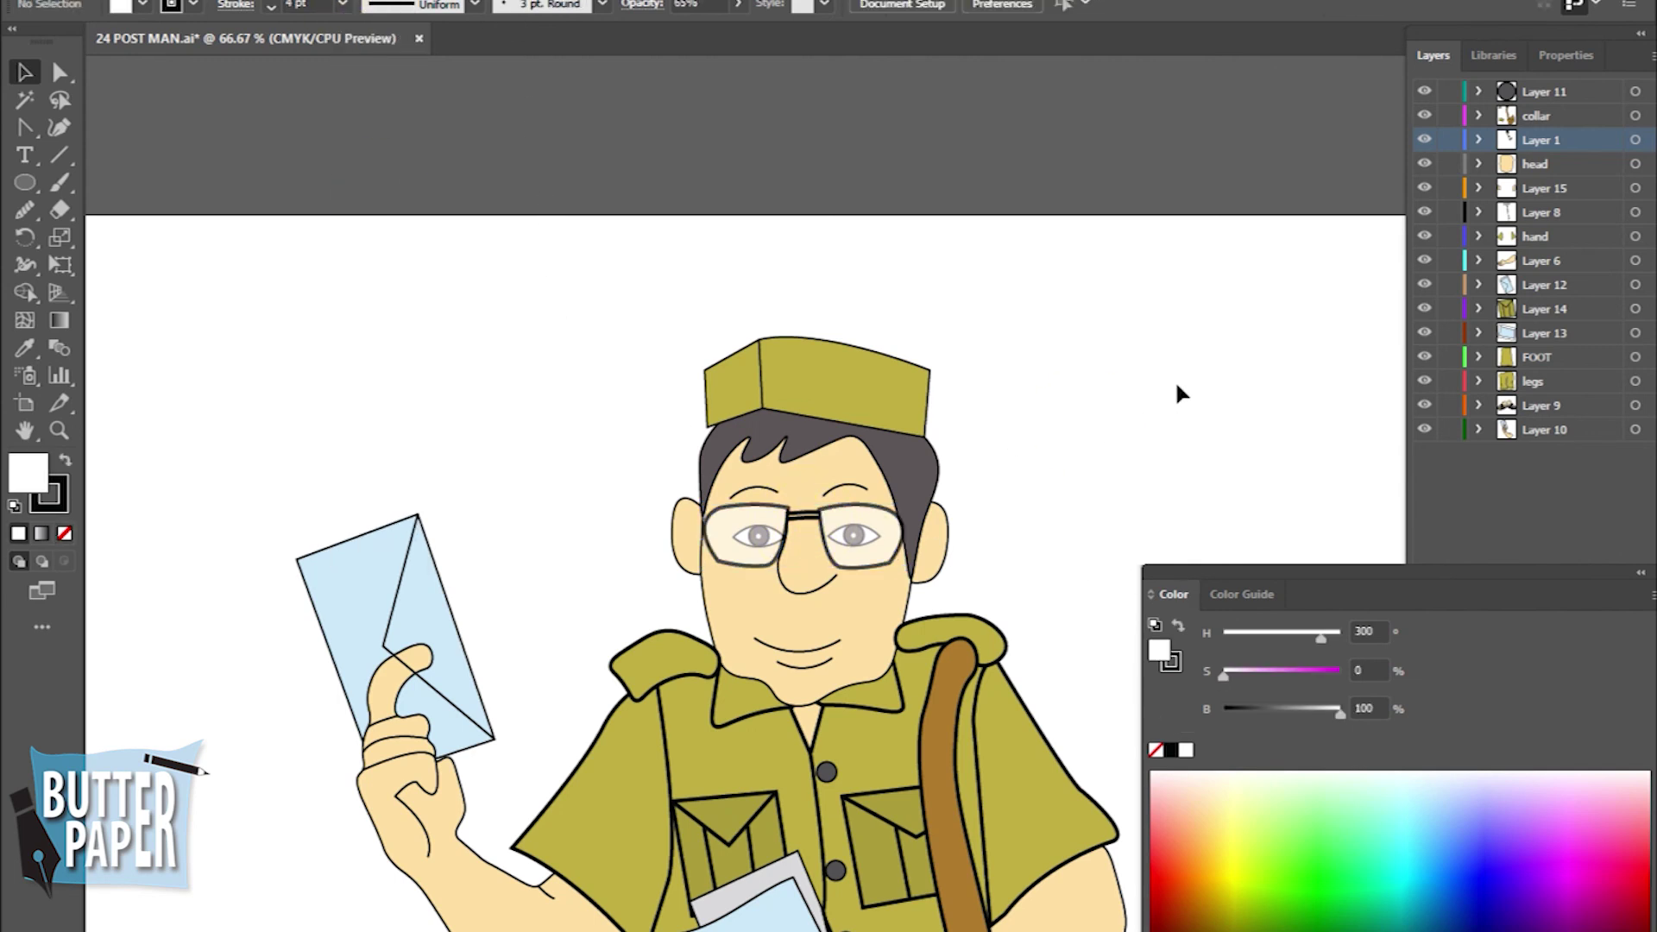
Zoom back out and save the postman file via File > Save
key("z")
left_click(1124, 430, "alt")
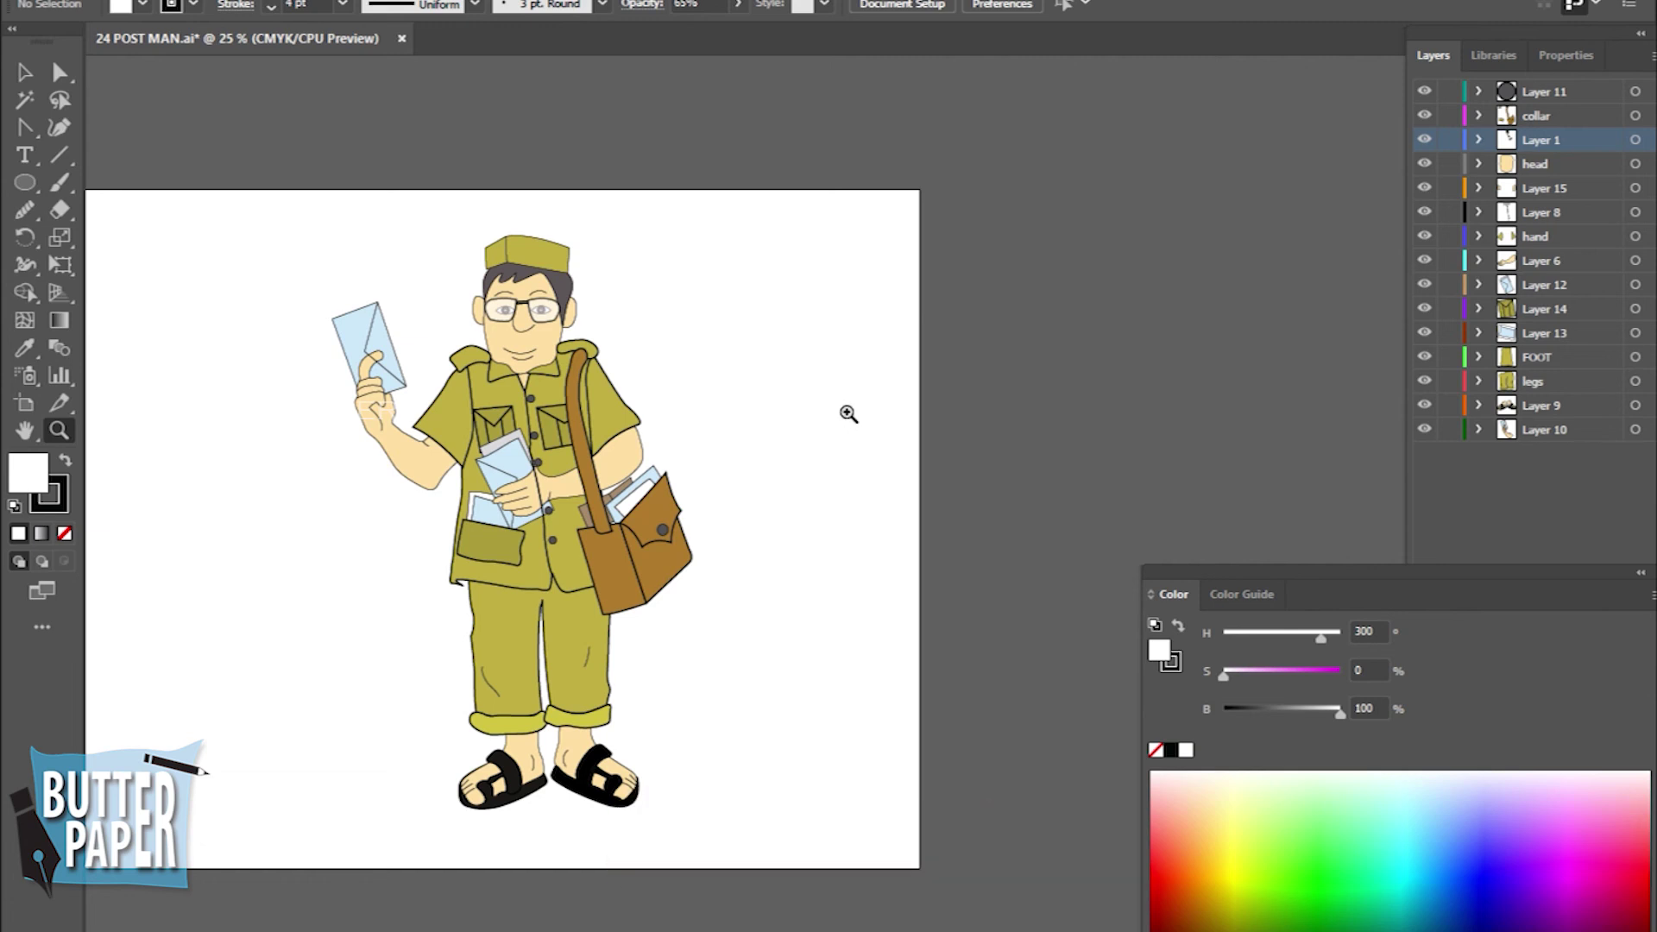
left_click(109, 1)
left_click(166, 177)
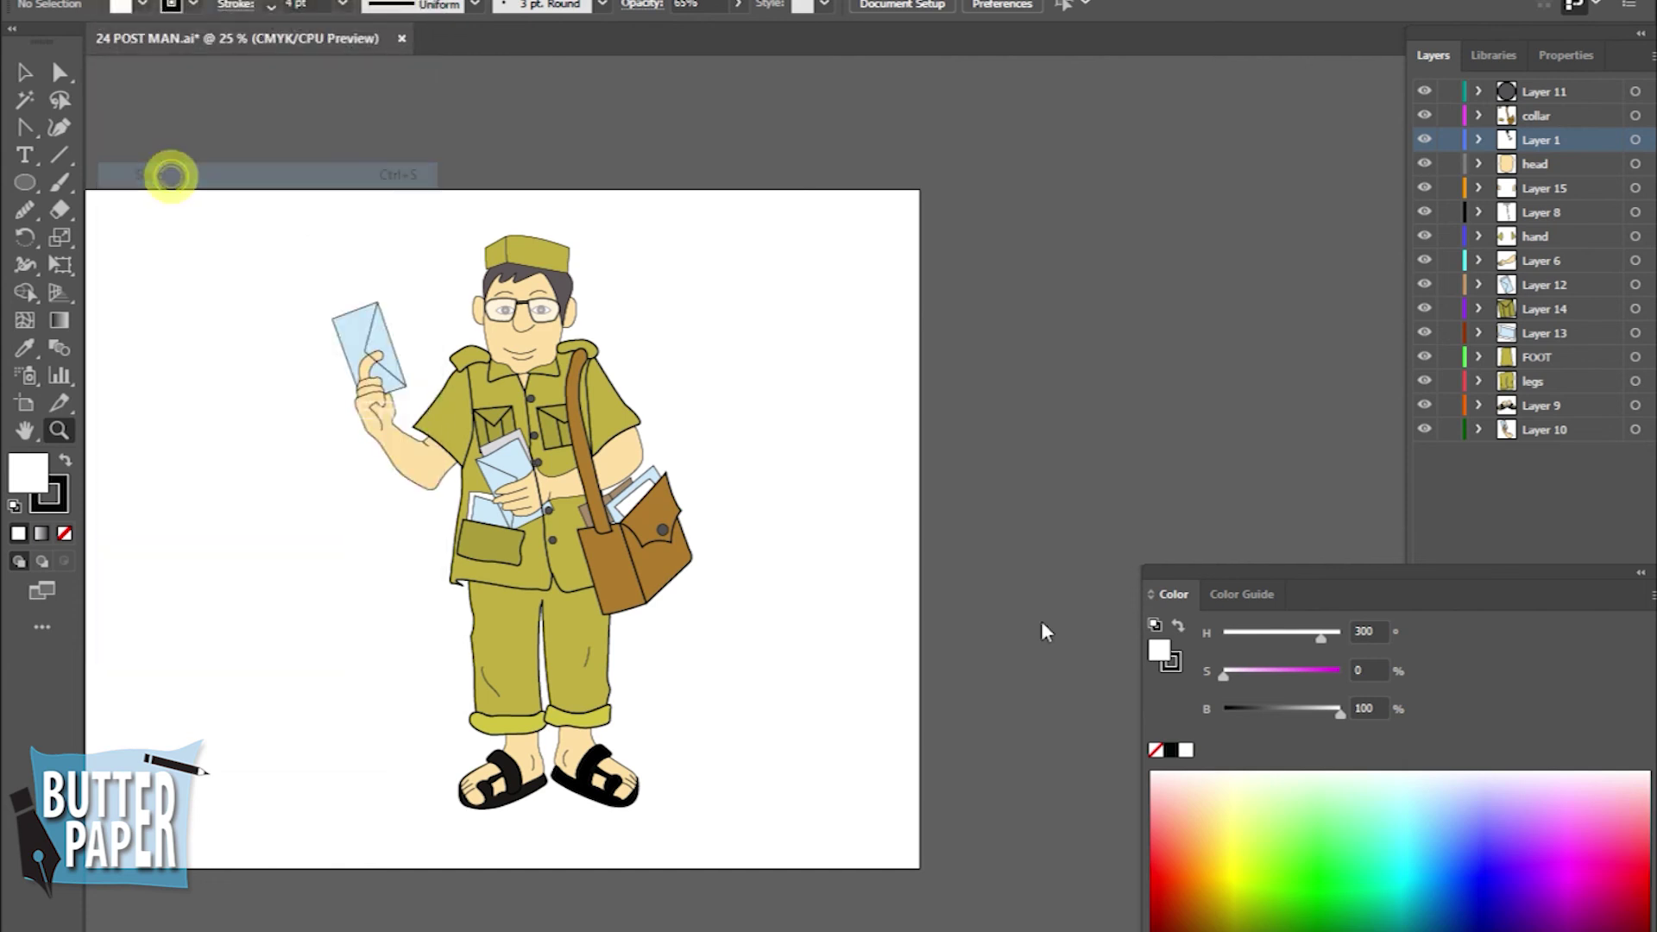